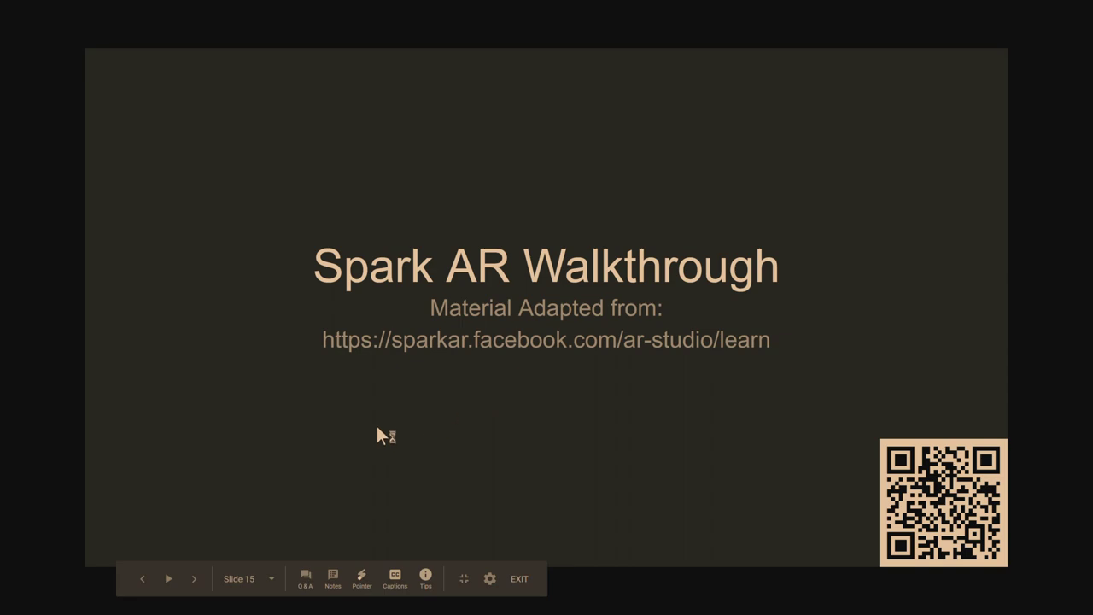
End the slide show and launch Spark AR Studio, minimizing the browser window behind it
key(Escape)
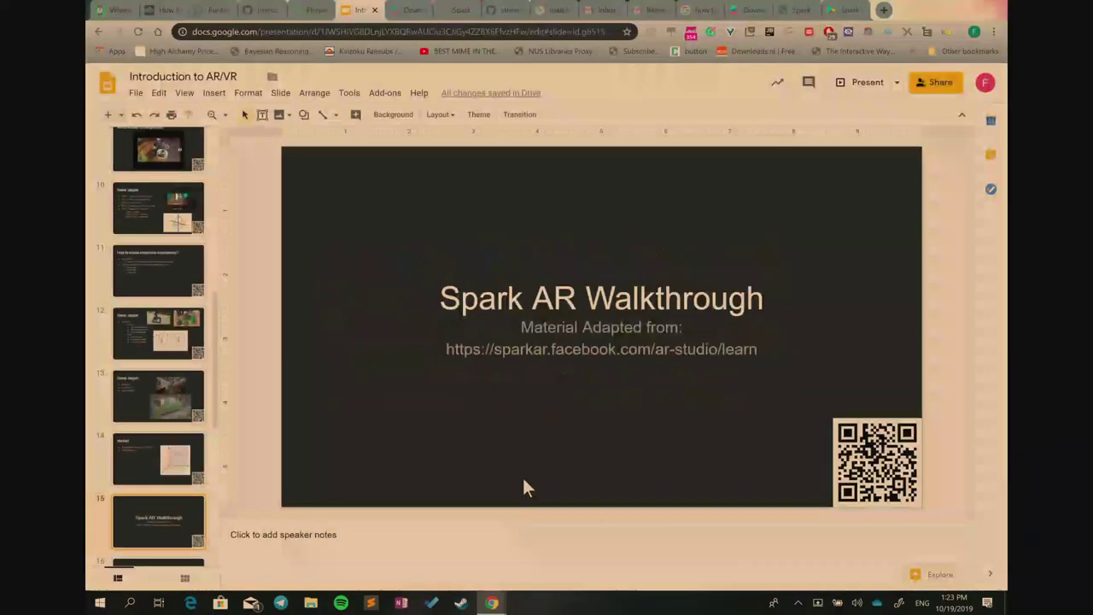
key(super)
text(spark)
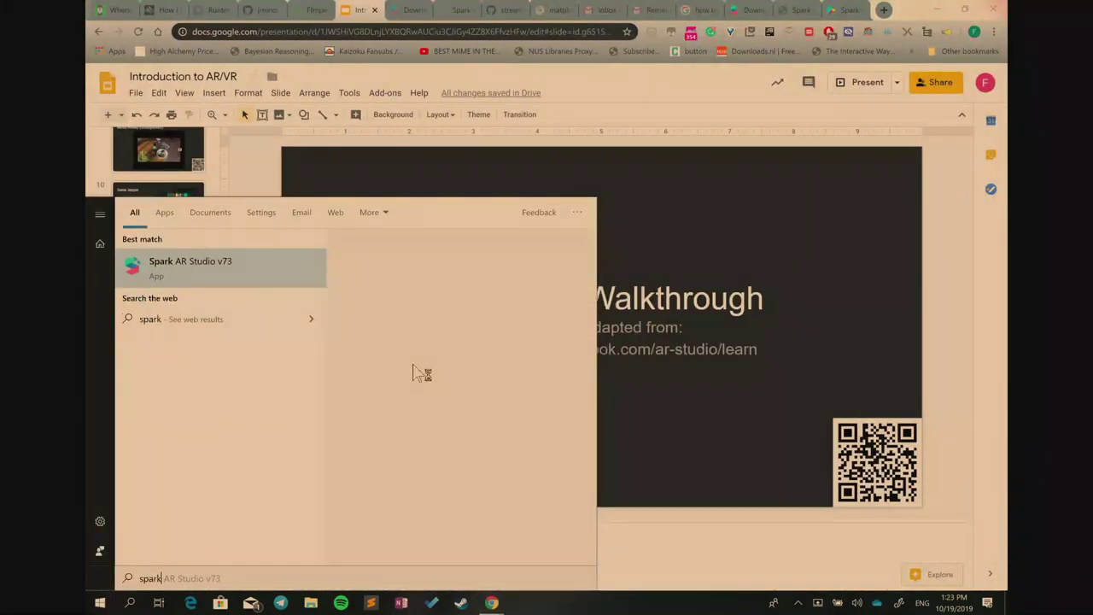
key(Return)
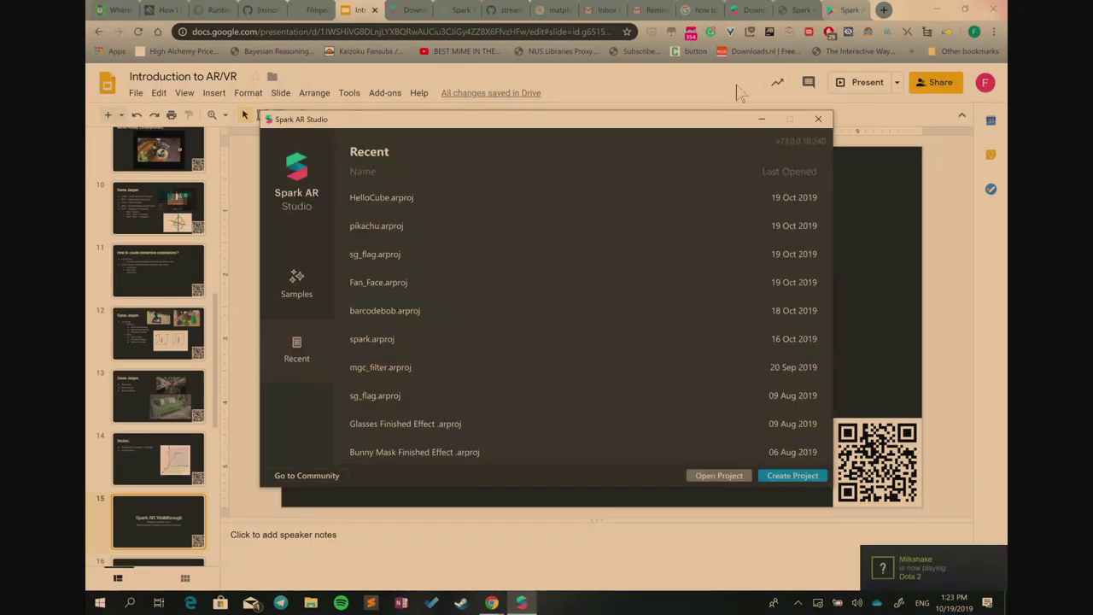
click(939, 10)
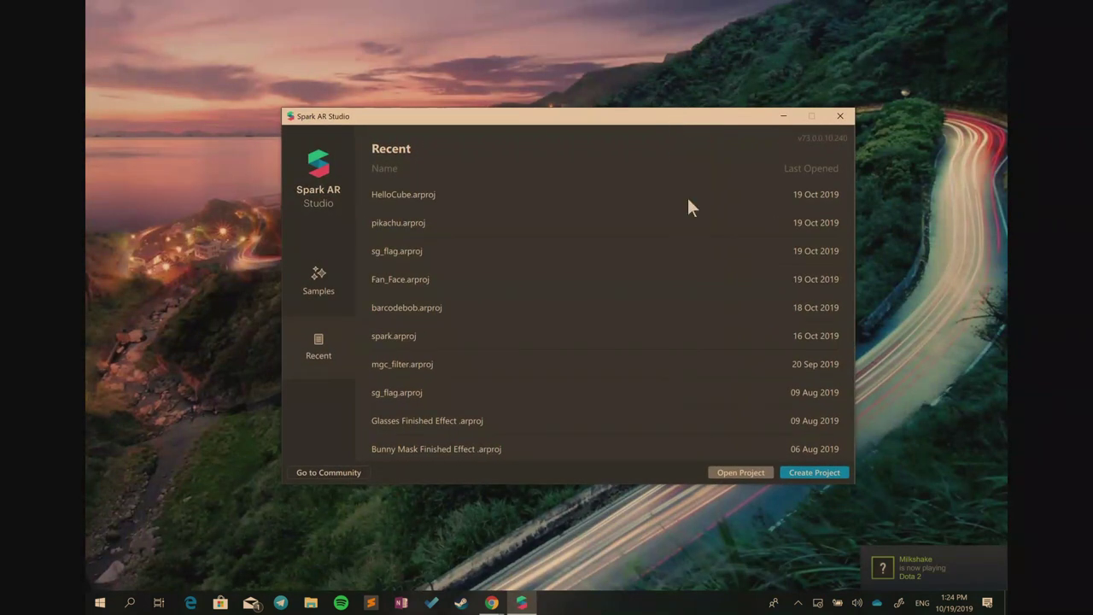
Create a new blank project from the start window and maximize its editor window
drag(546, 114, 542, 159)
click(332, 287)
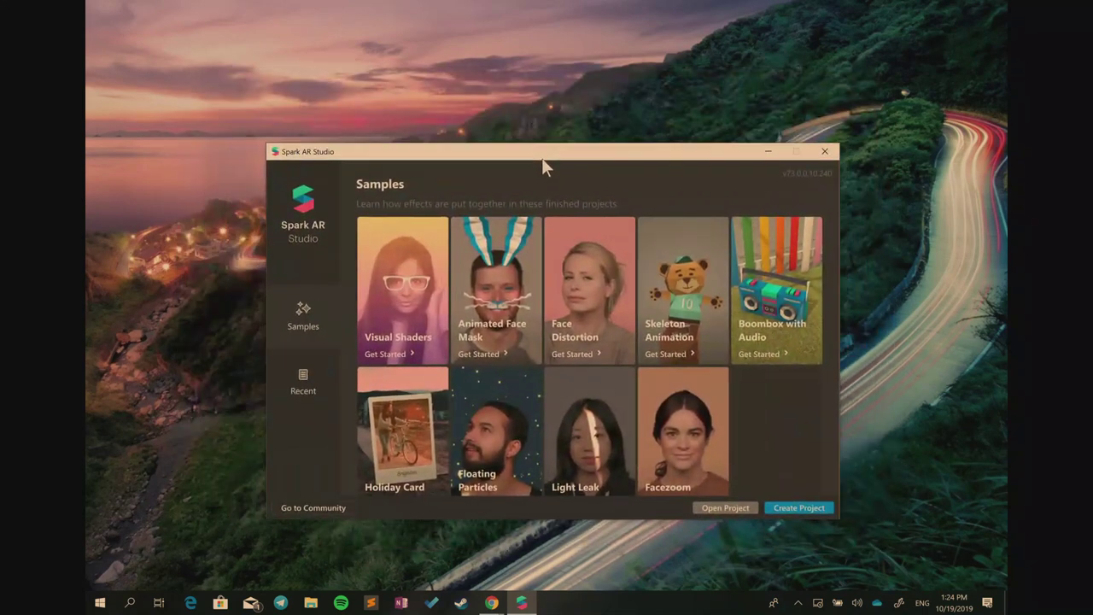
click(555, 394)
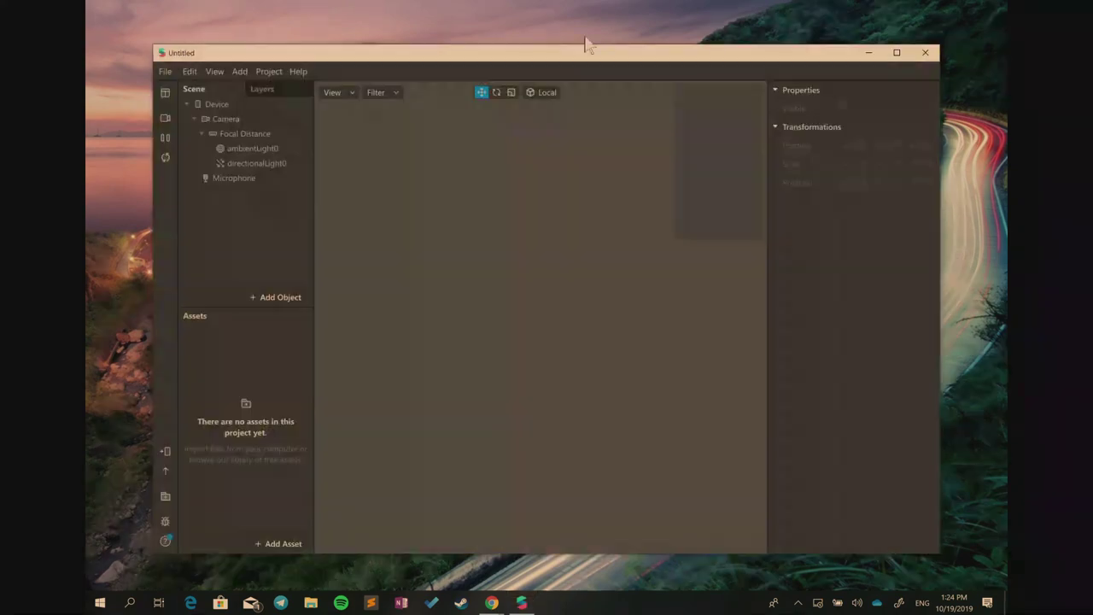
drag(537, 62, 569, 60)
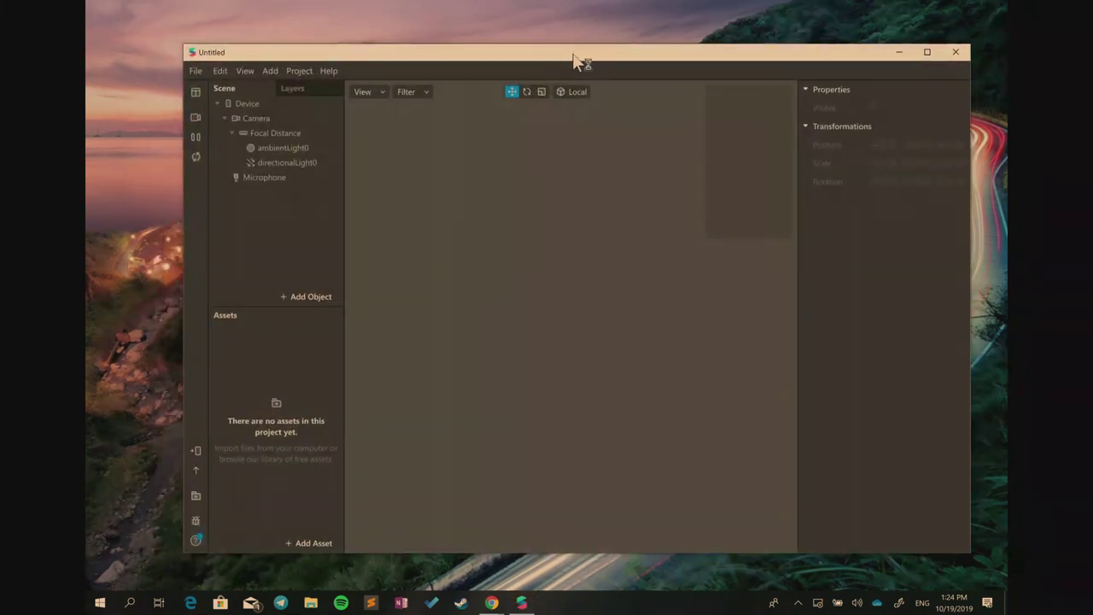
double_click(573, 61)
Save the project as hackerschool_is_good in the Hackerschool_ARVR folder
click(99, 24)
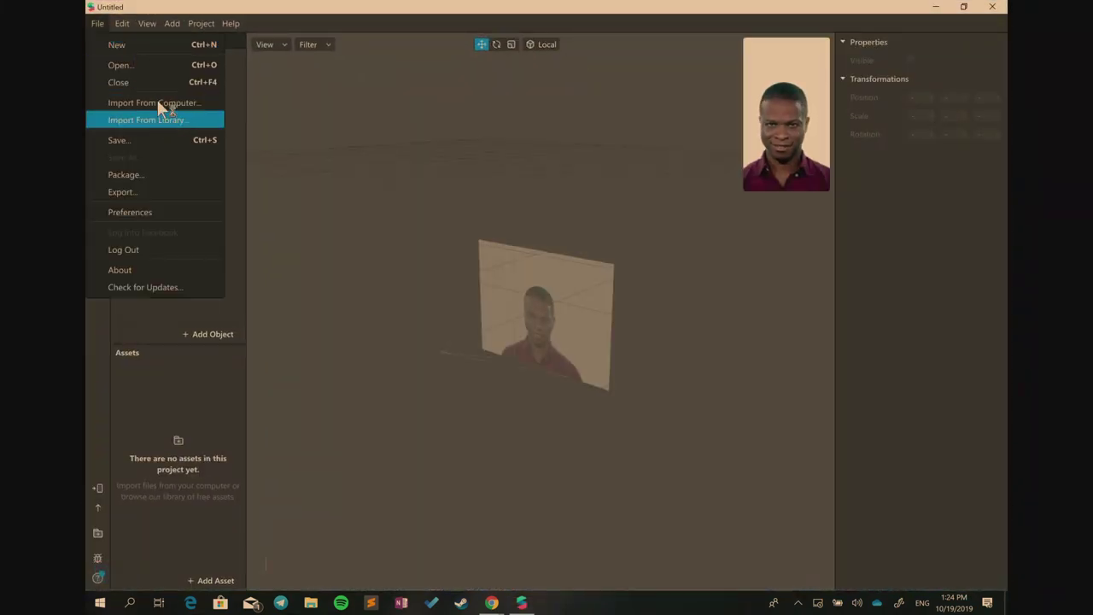
click(119, 140)
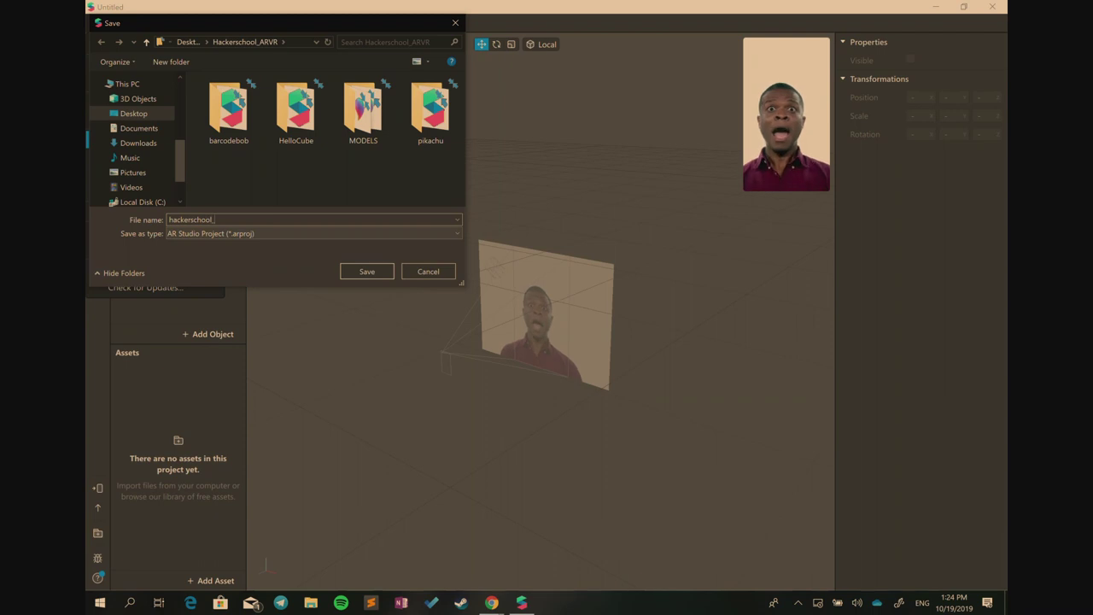
text(d)
key(Return)
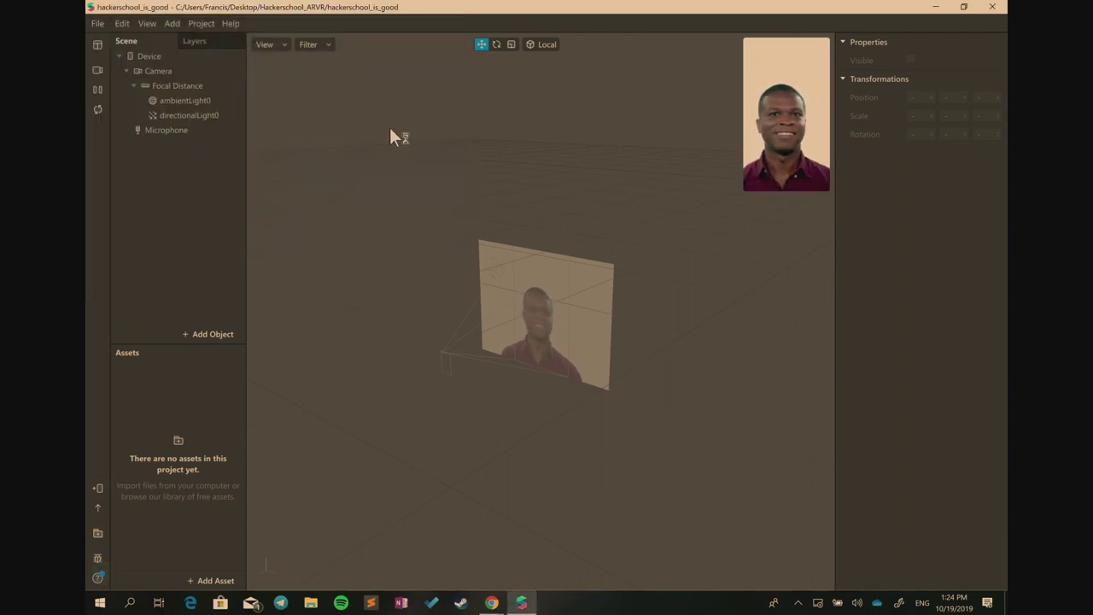
Turn off the Increase/Decrease Font Size option and acknowledge the restart notice
mouse_move(506, 334)
mouse_down()
mouse_move(609, 319)
mouse_move(524, 329)
mouse_move(581, 288)
mouse_move(541, 348)
mouse_move(507, 341)
mouse_up()
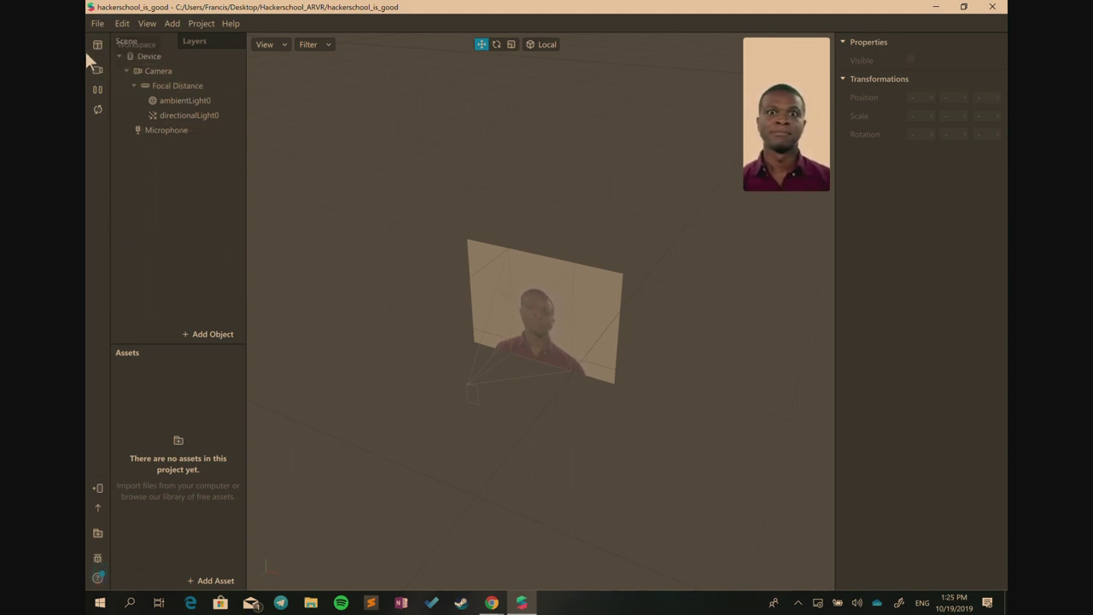
click(205, 24)
mouse_move(171, 25)
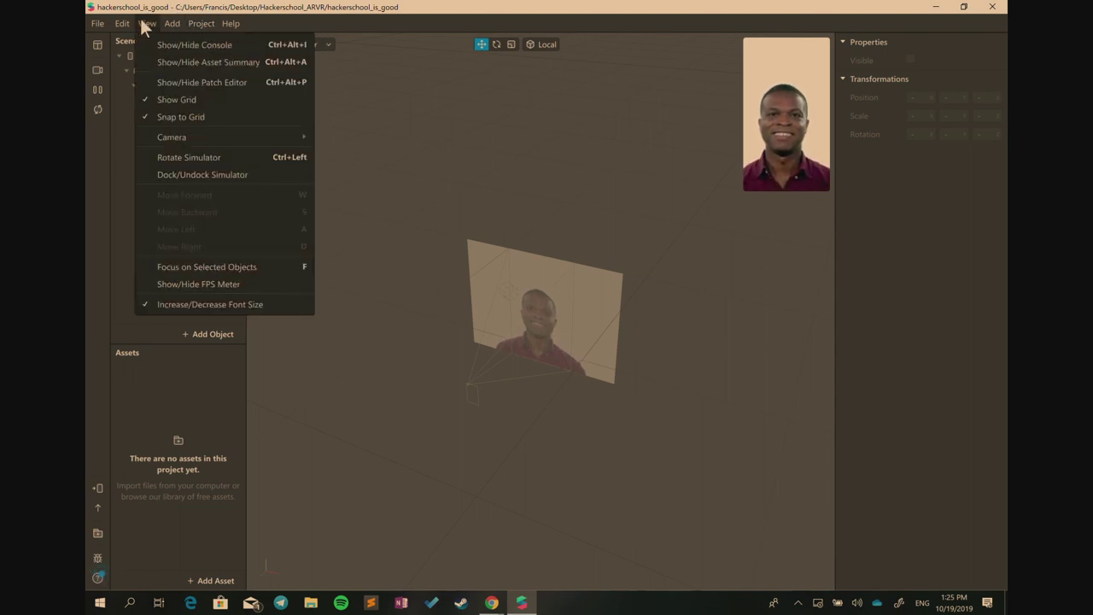
click(209, 304)
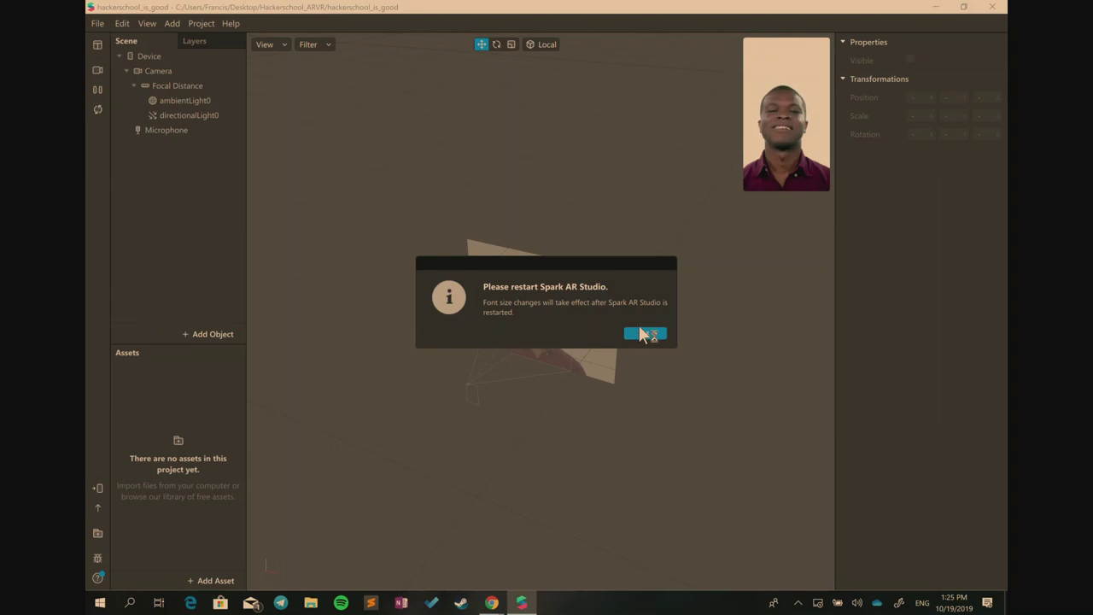
click(645, 333)
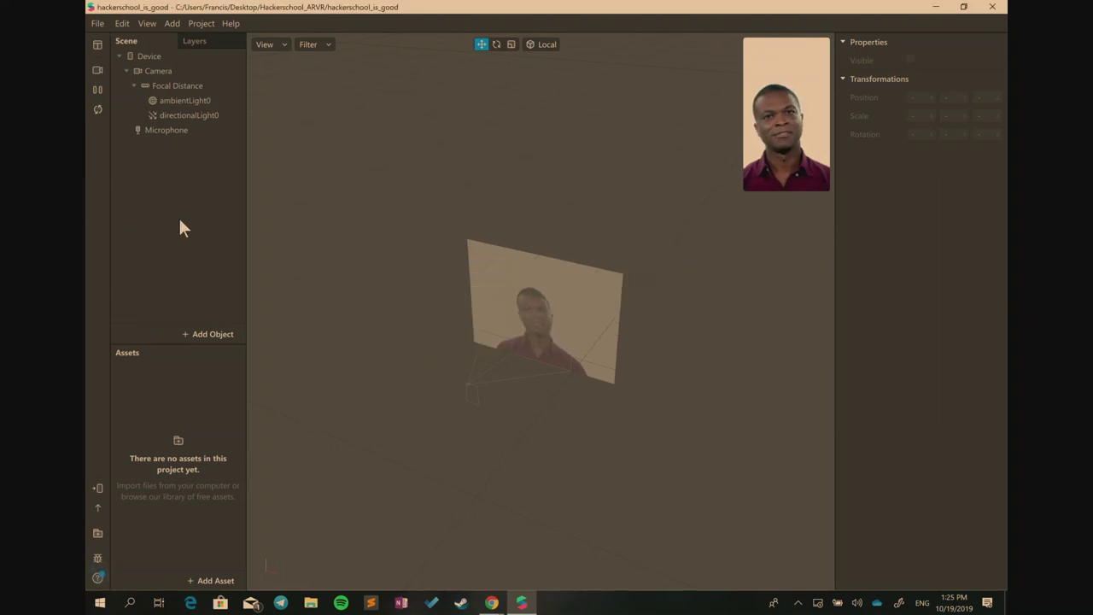
Turn the Increase/Decrease Font Size option back on and dismiss the notice
click(124, 23)
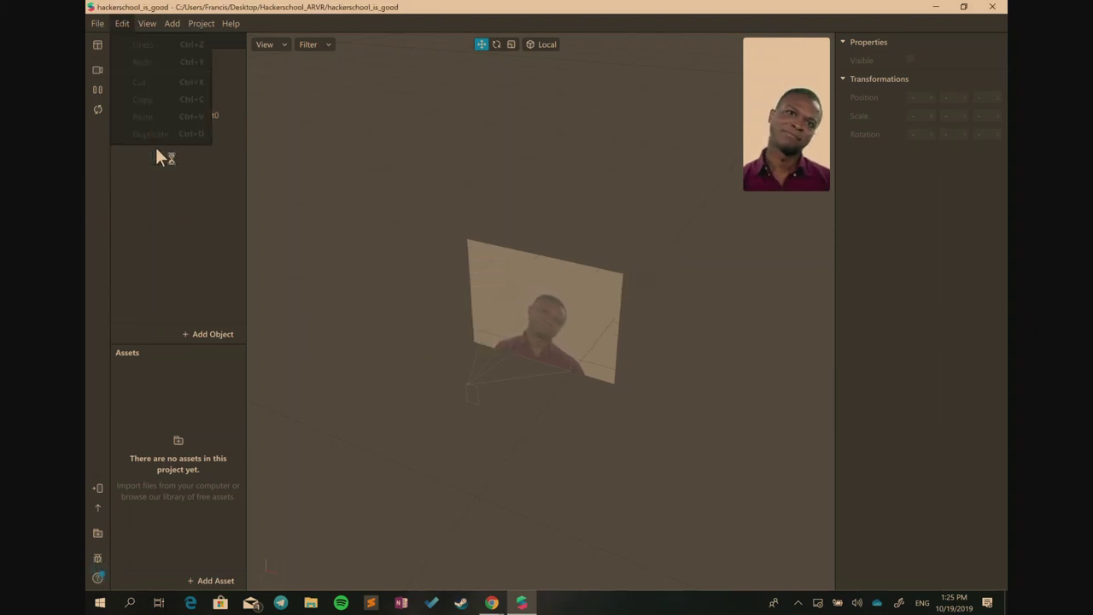
mouse_move(152, 23)
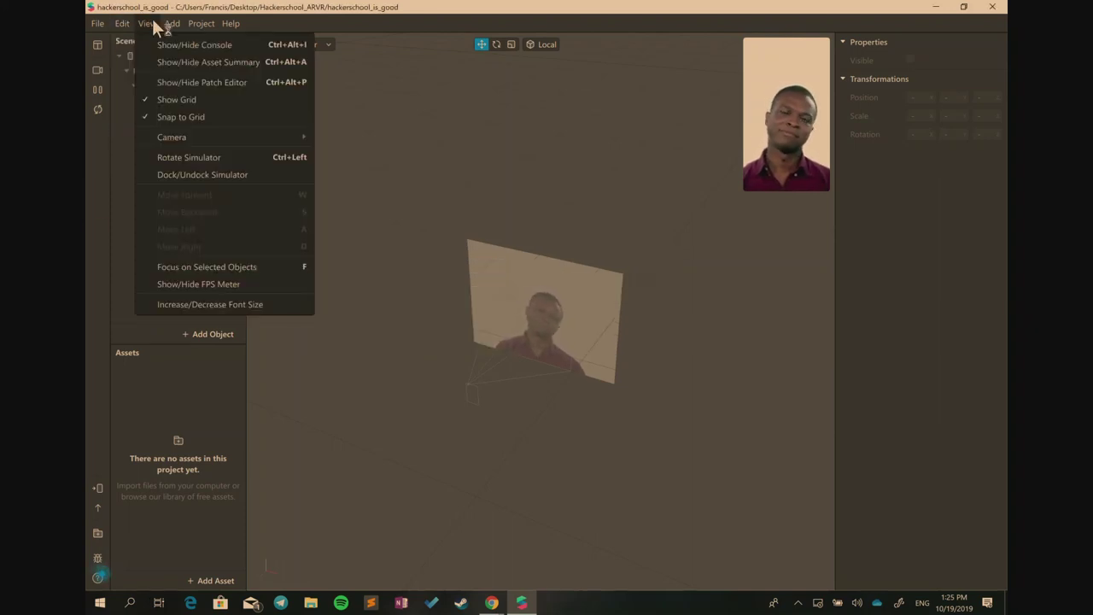
click(194, 301)
click(646, 337)
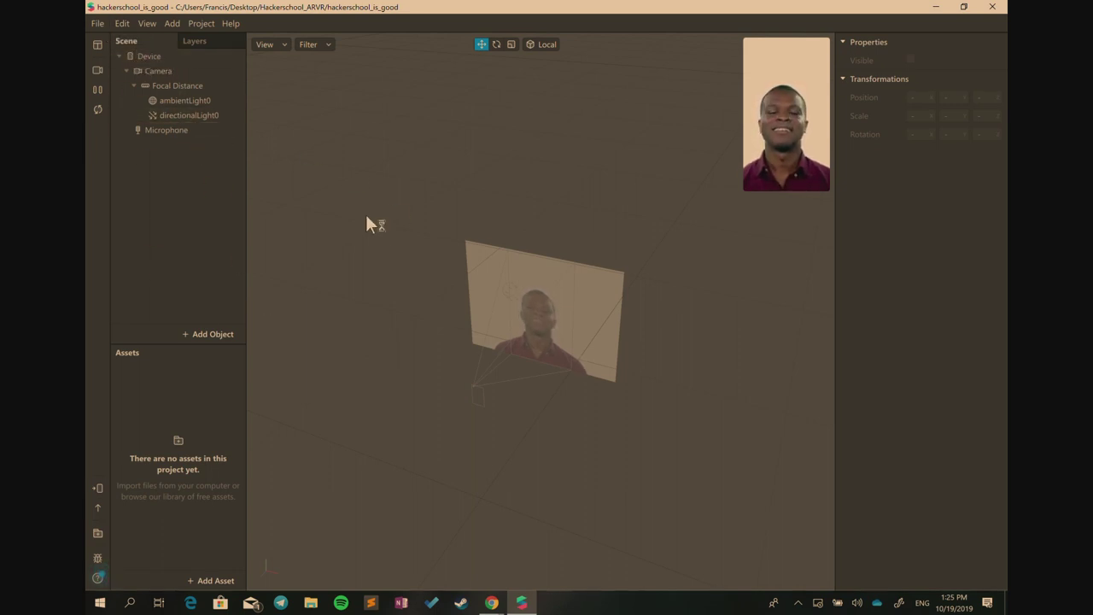
Examine the Device, Camera, Focal Distance and Microphone objects in the scene tree, collapsing the Focal Distance branch
click(161, 60)
click(168, 72)
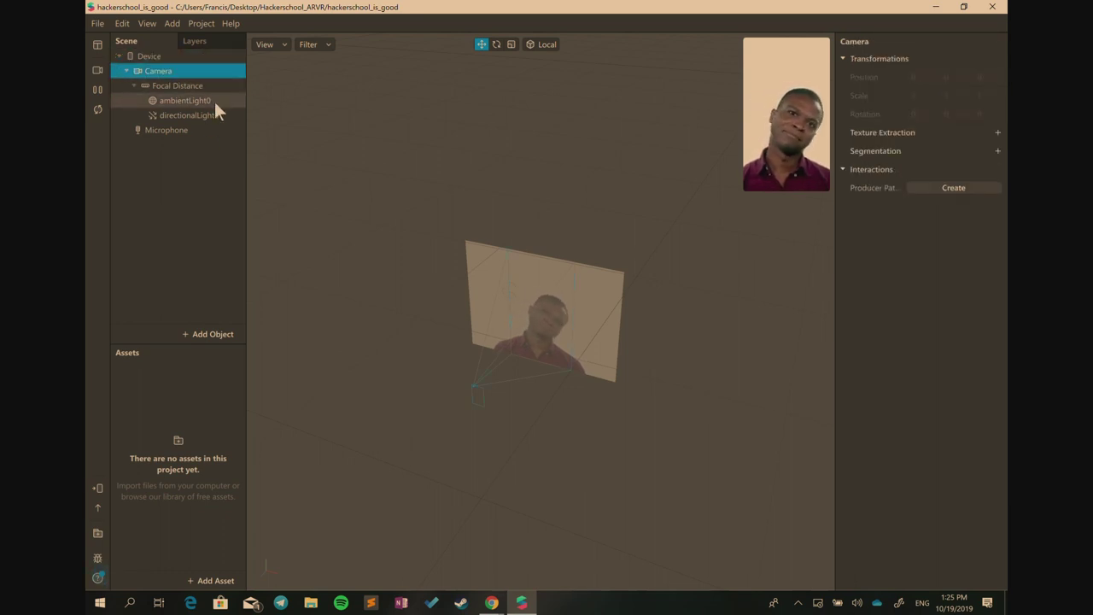
click(177, 87)
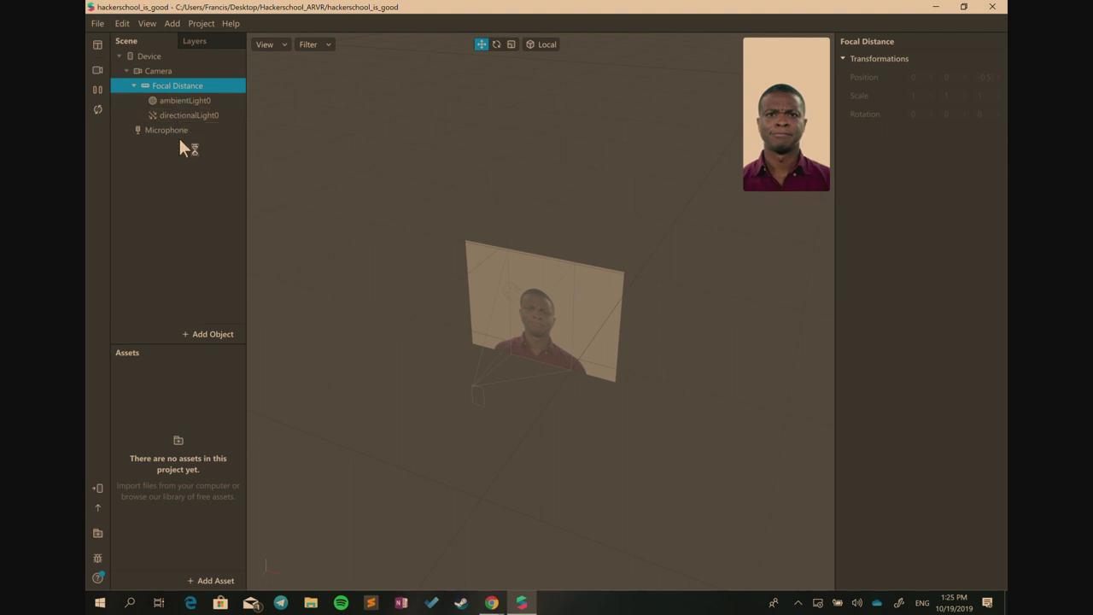
click(175, 130)
click(135, 86)
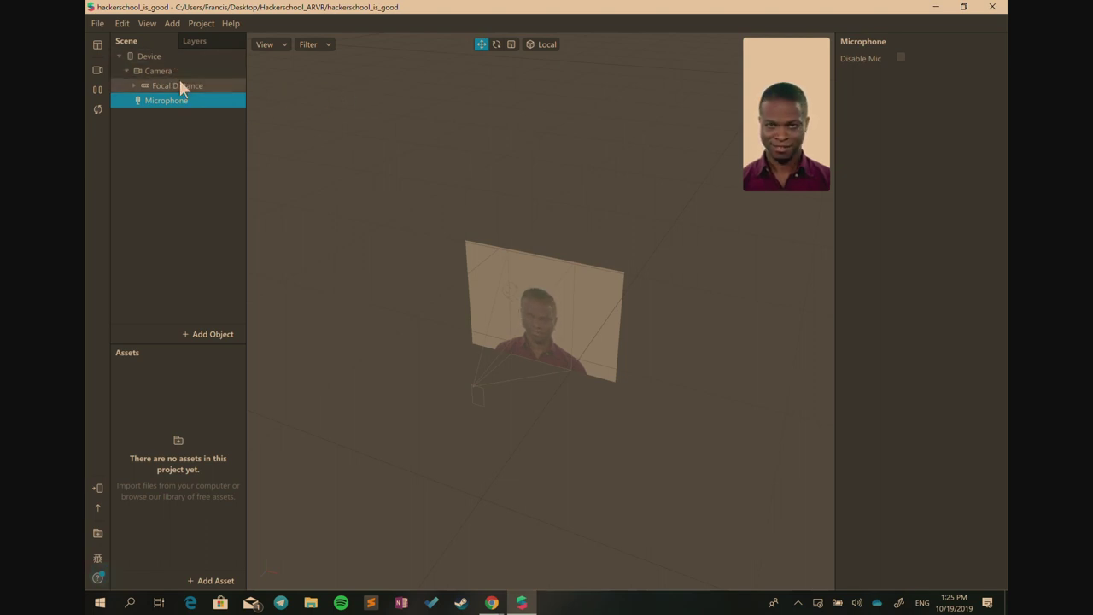
click(178, 73)
click(195, 100)
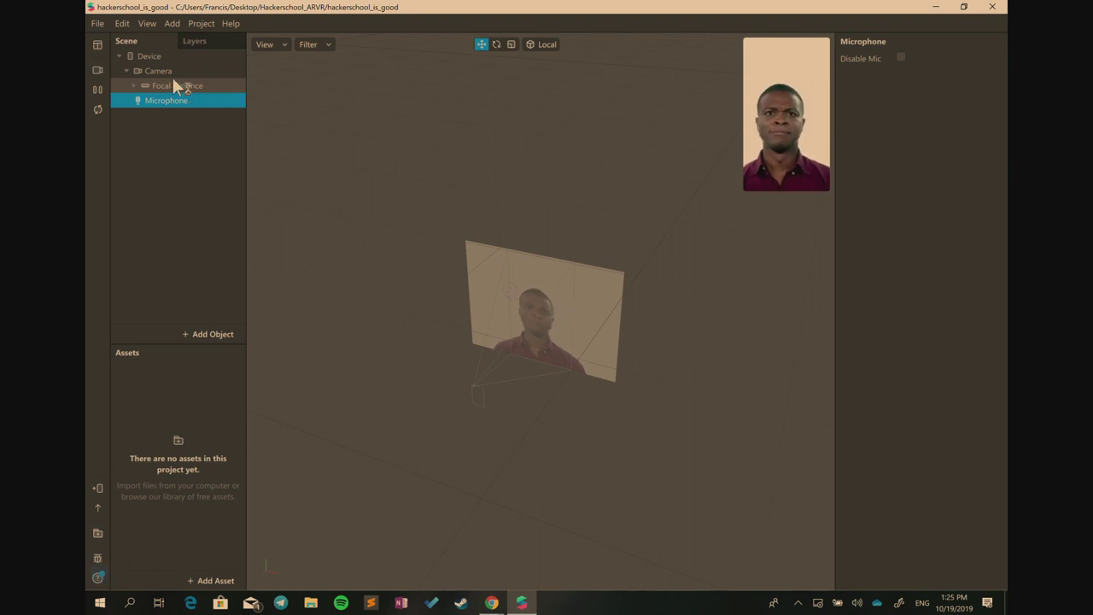
click(169, 75)
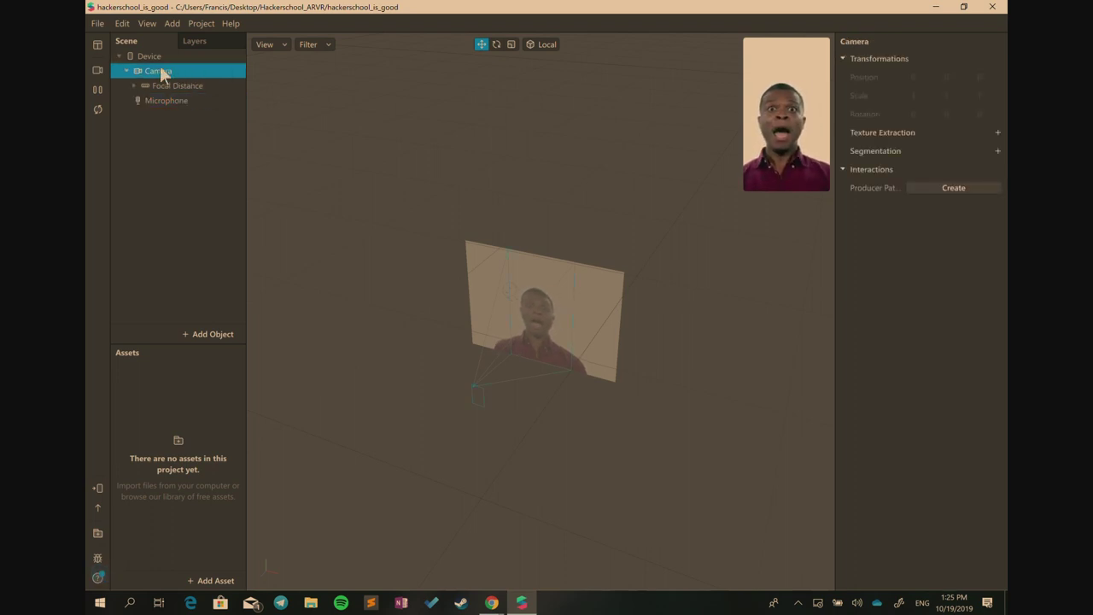
click(154, 58)
click(169, 75)
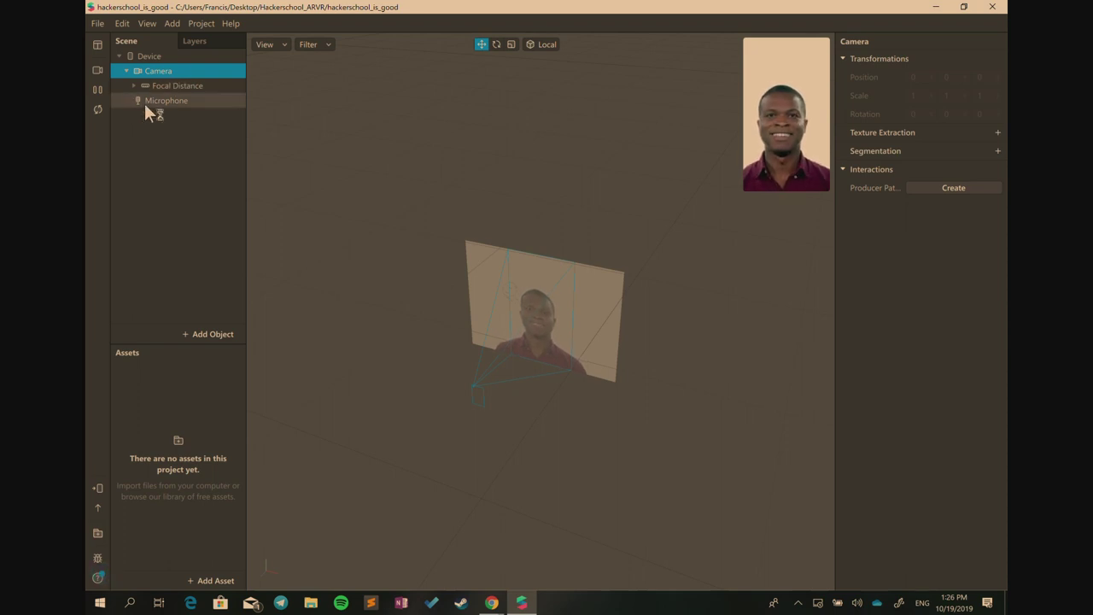
Enlarge the iPhone 8 simulator preview to nearly twice its size
mouse_move(745, 177)
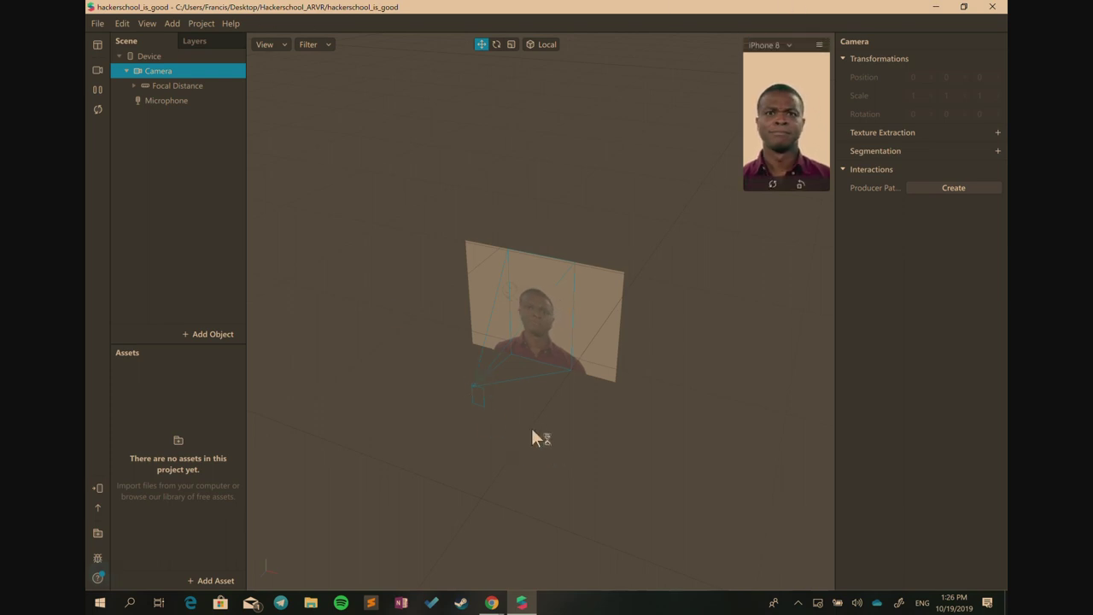
drag(532, 431, 491, 379)
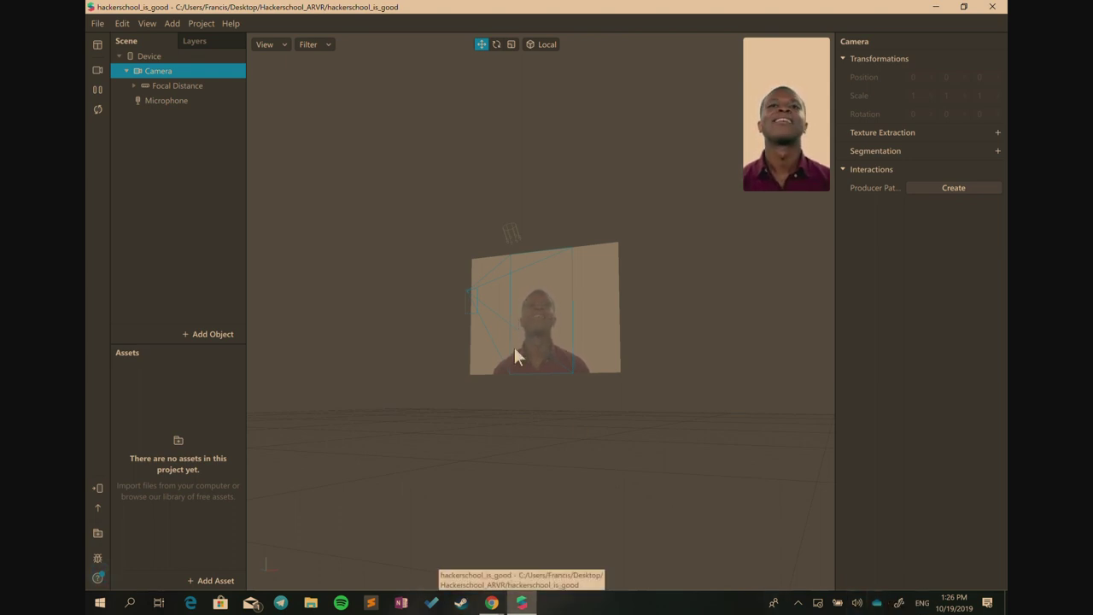
drag(514, 347, 593, 386)
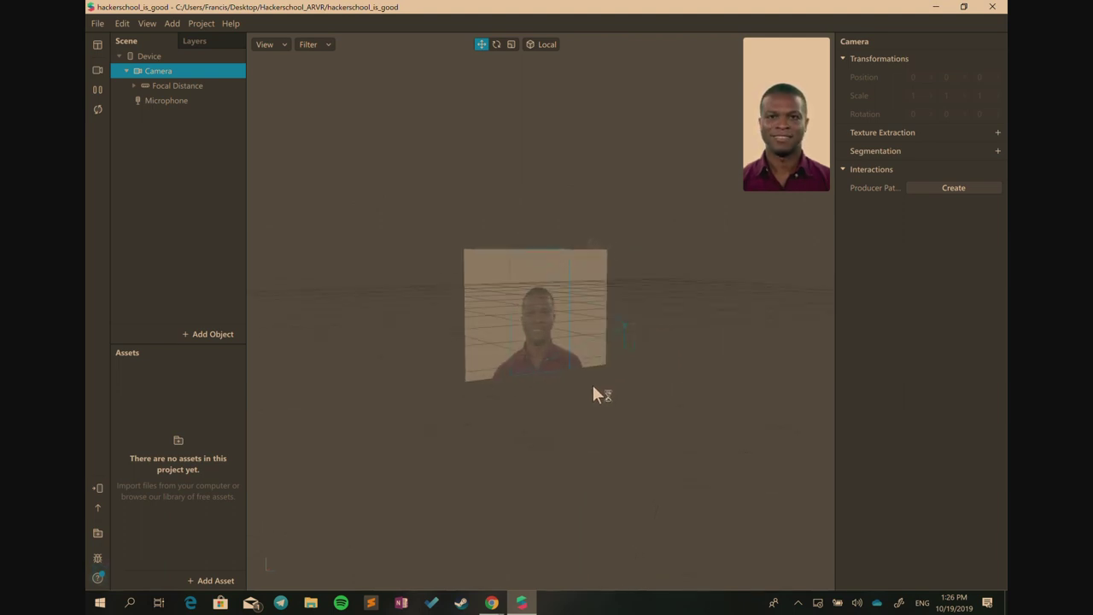
drag(586, 401, 495, 362)
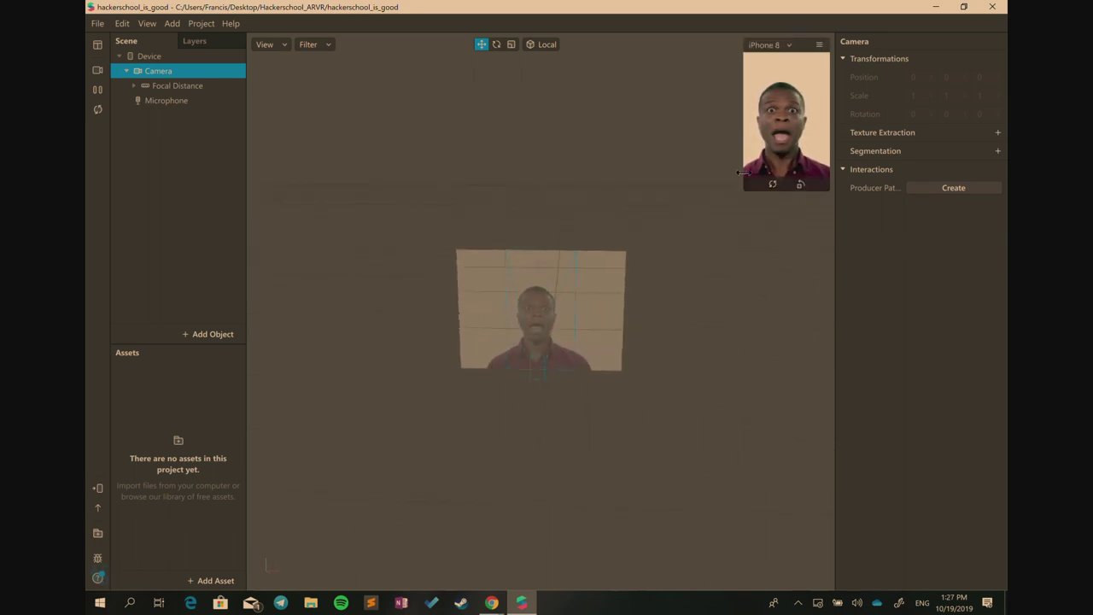
drag(744, 191, 683, 299)
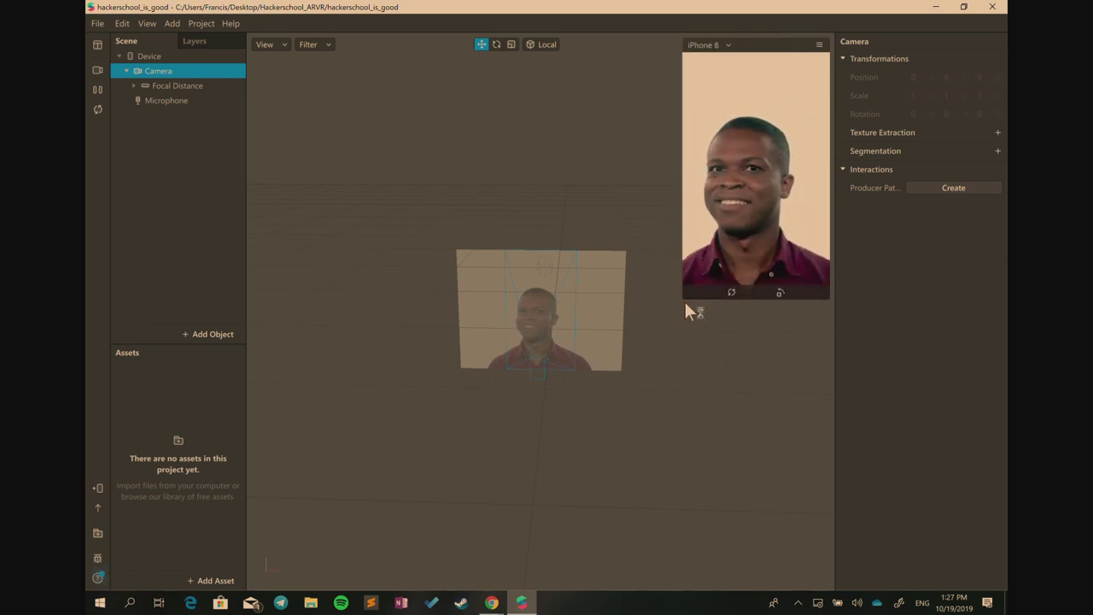
drag(682, 299, 672, 310)
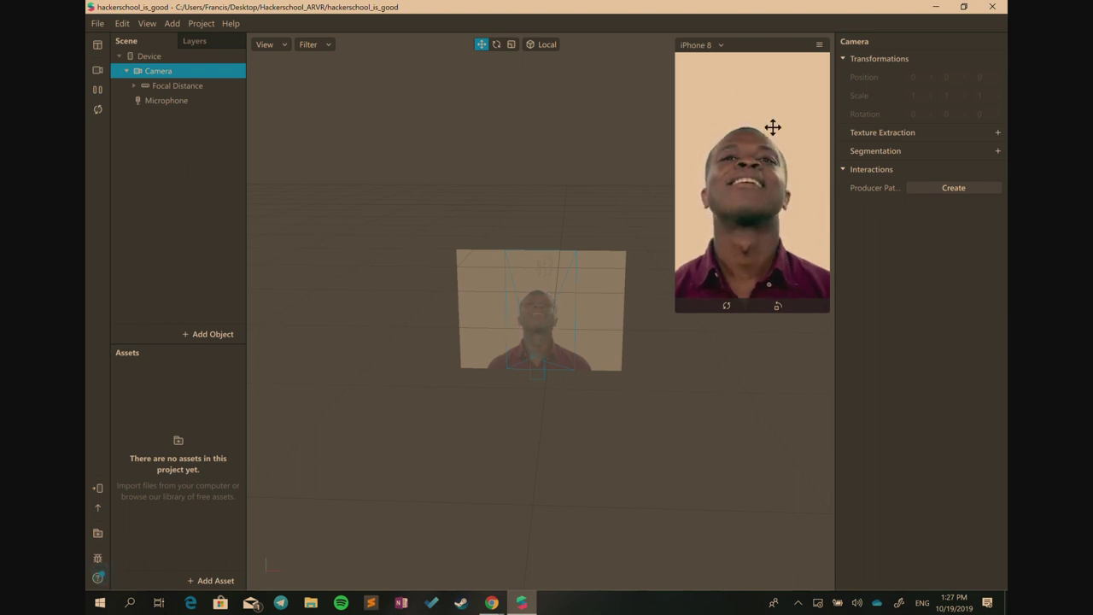
Switch the simulator's video source to Microsoft Camera Front and on to Microsoft Camera Rear
click(98, 75)
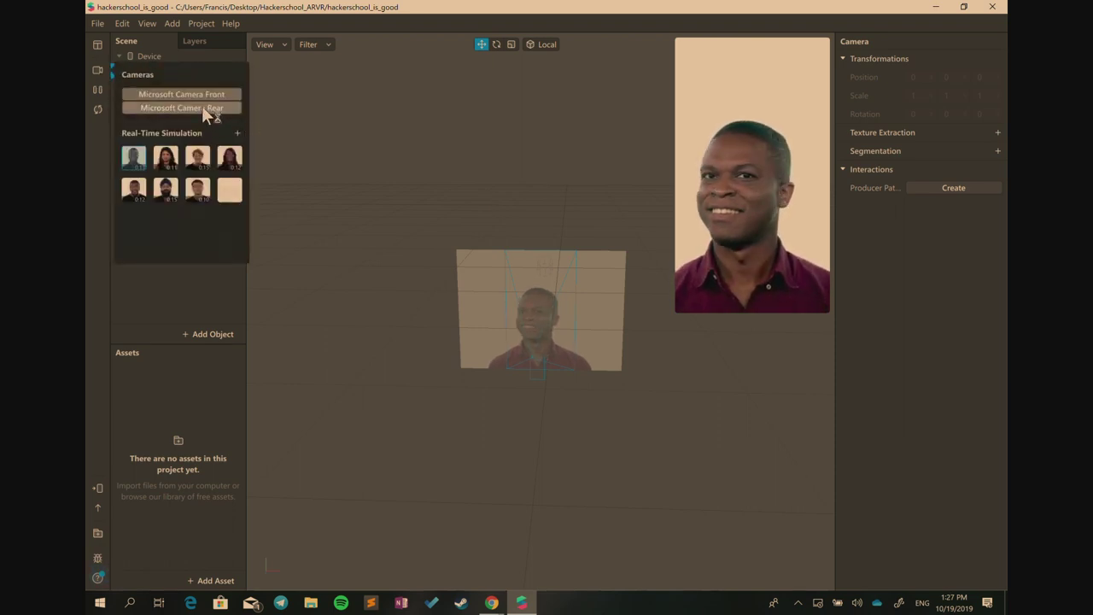
click(210, 97)
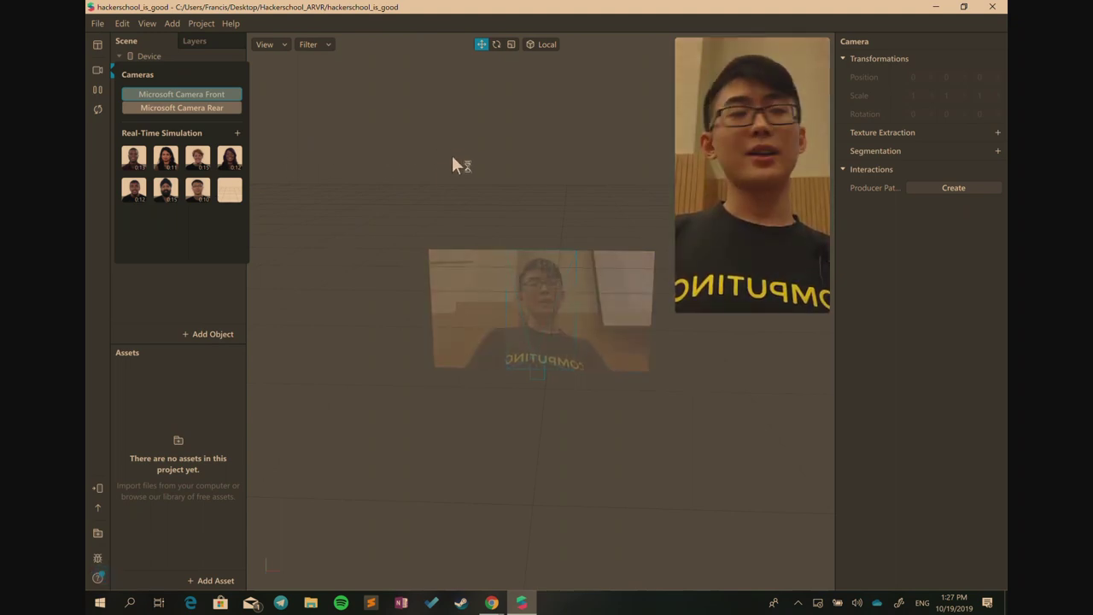
mouse_move(735, 213)
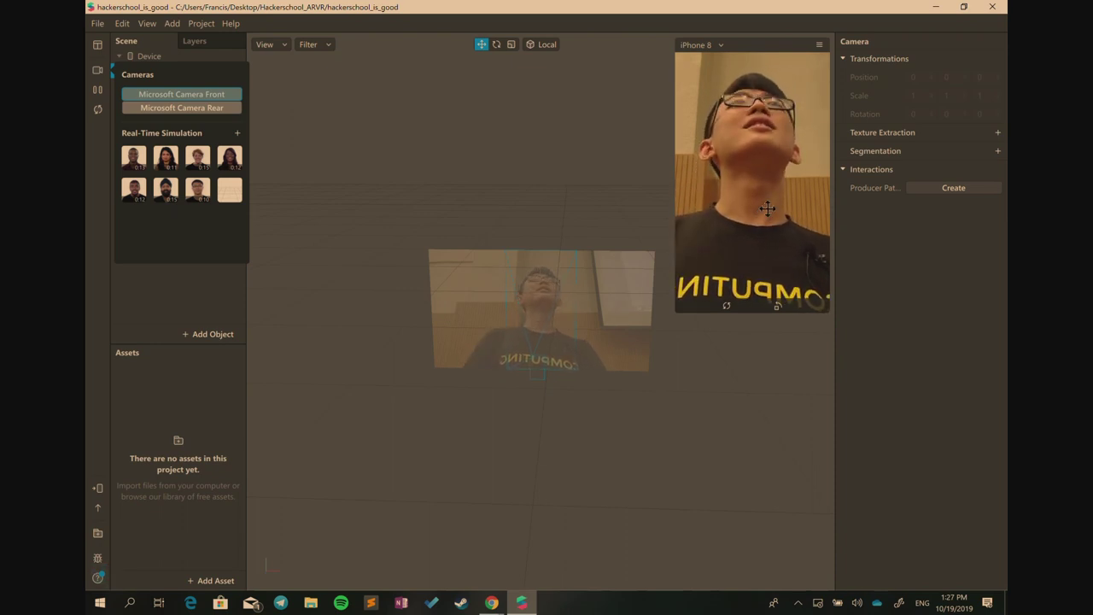
click(217, 107)
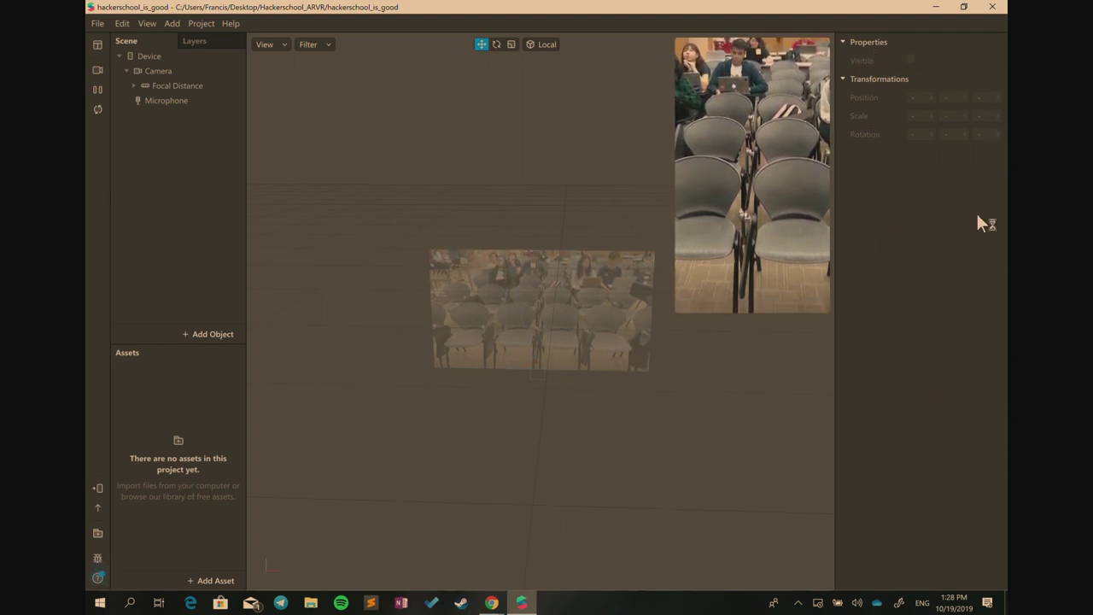
Import primative_cube.glb from the MODELS folder on the computer into the project's assets
click(190, 75)
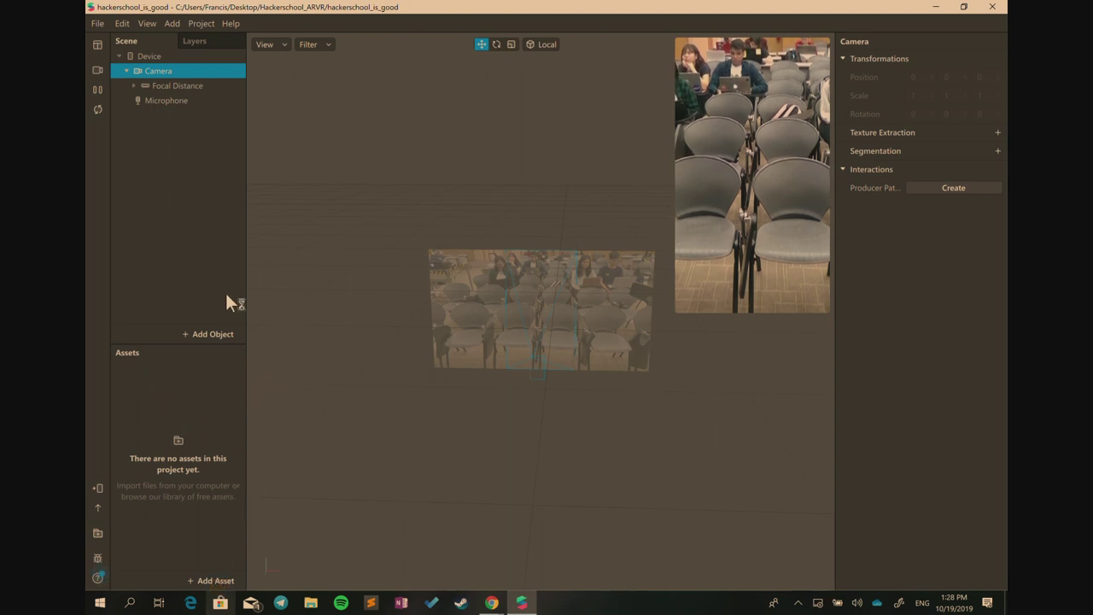
click(213, 582)
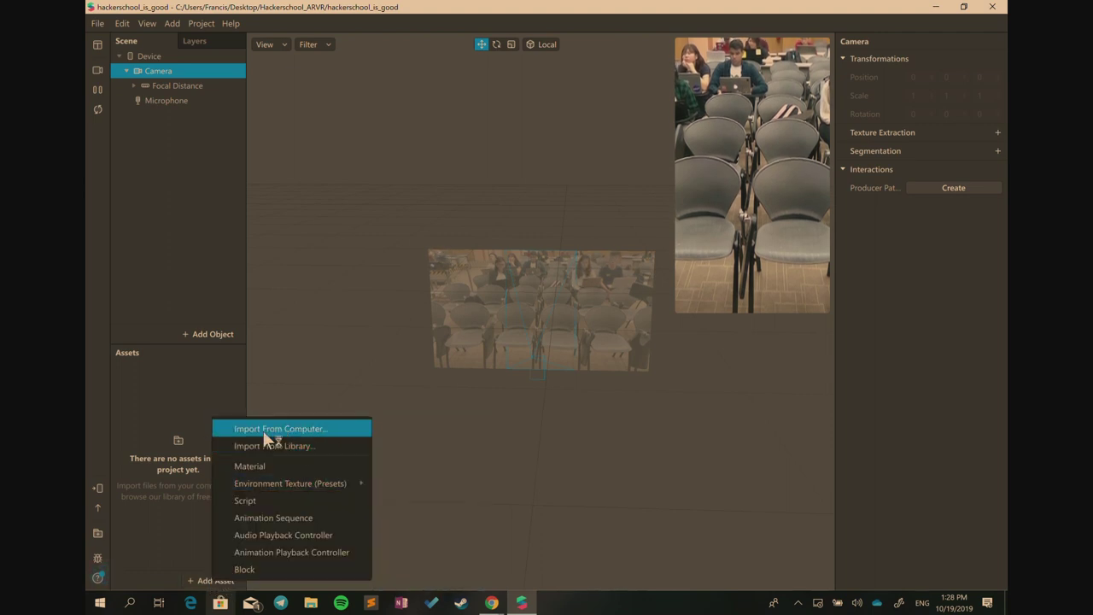
click(213, 583)
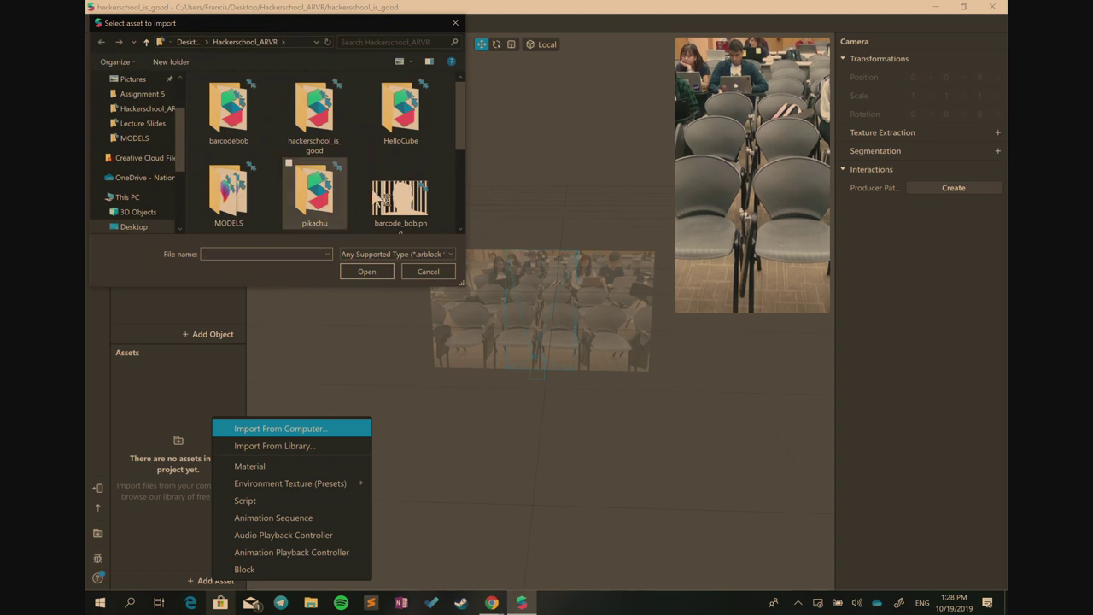
scroll(307, 171, down, 1)
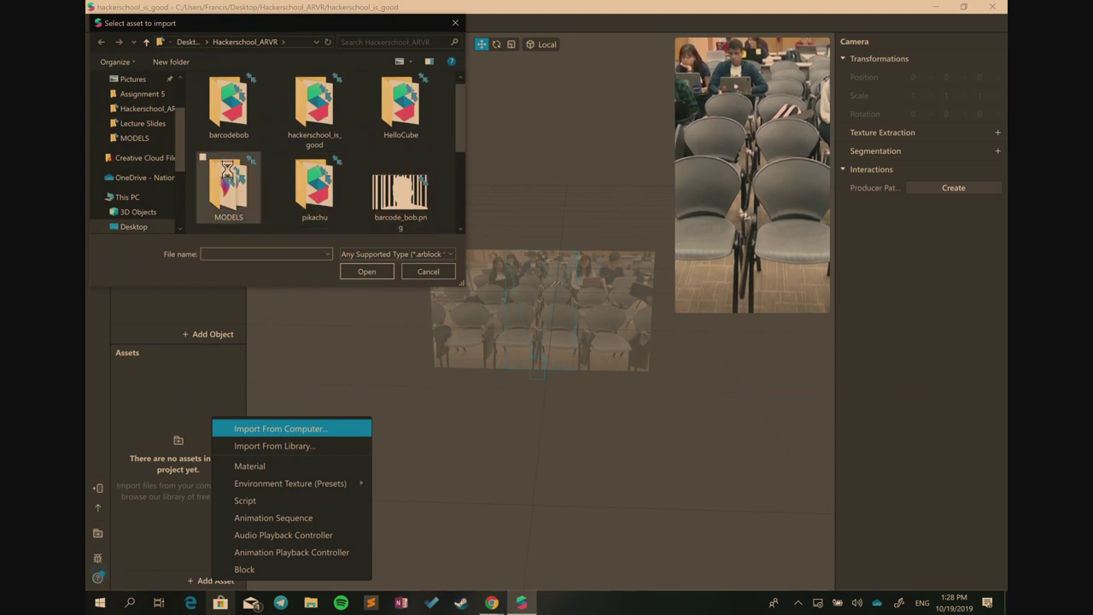
double_click(227, 171)
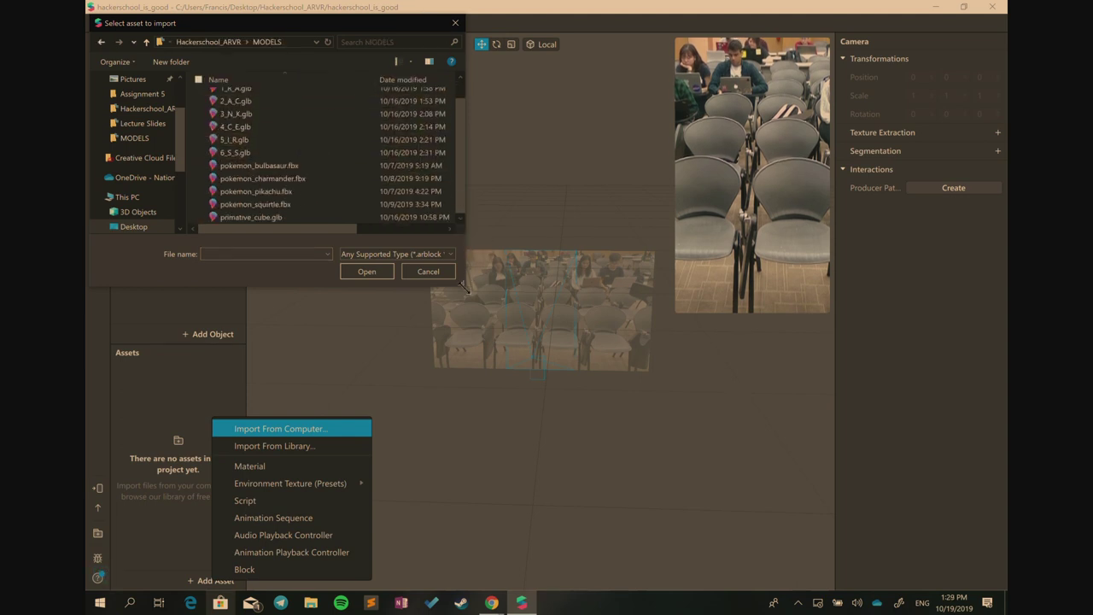
drag(504, 338, 664, 420)
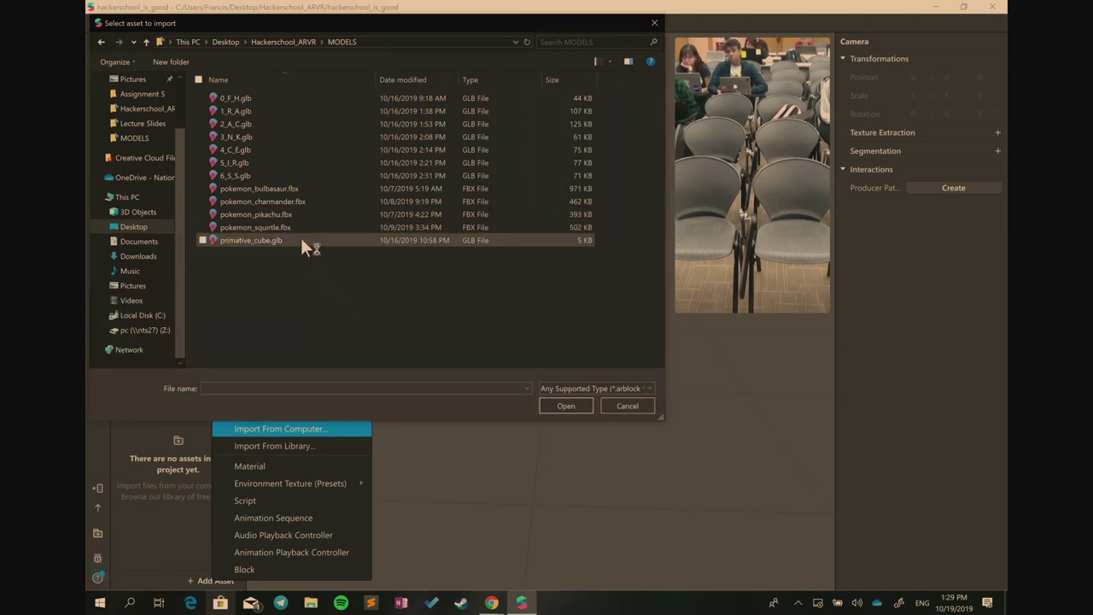
click(301, 239)
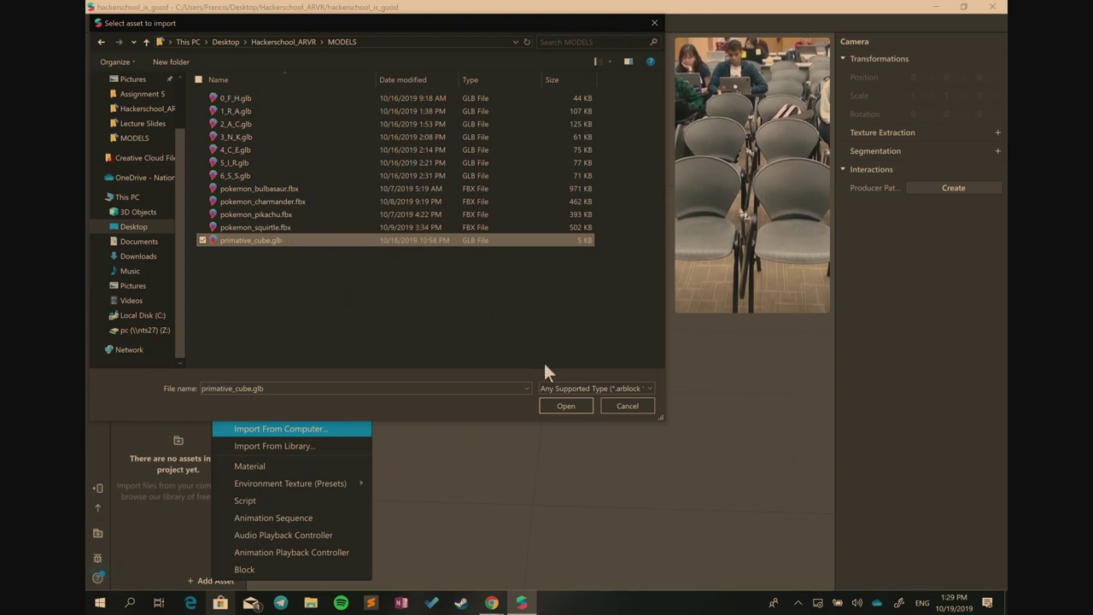
click(563, 402)
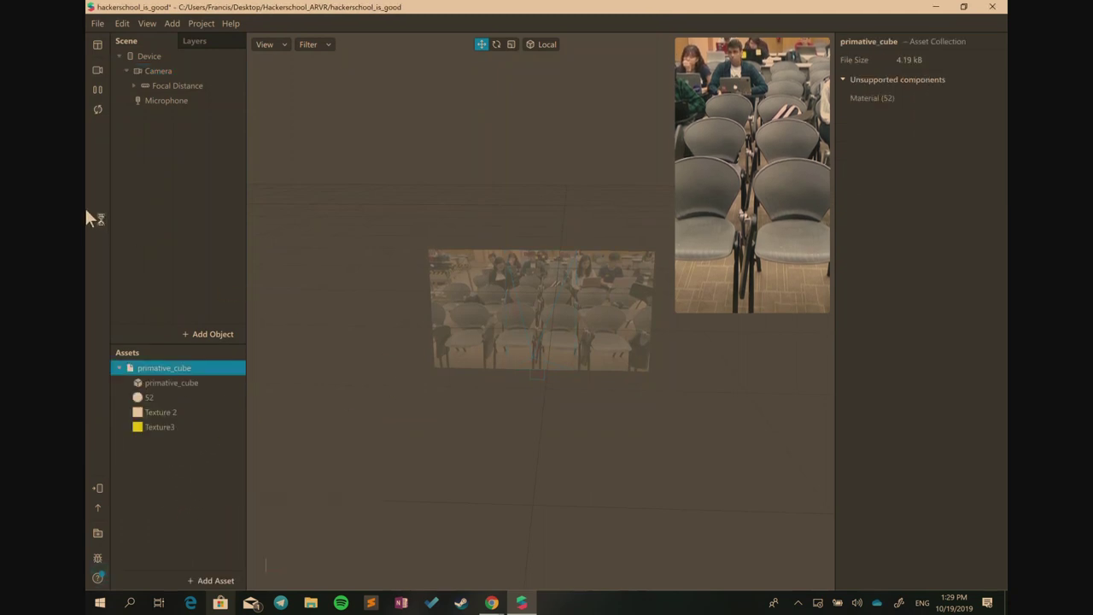
Switch the simulator's video source to the blank Real-Time Simulation background
click(98, 69)
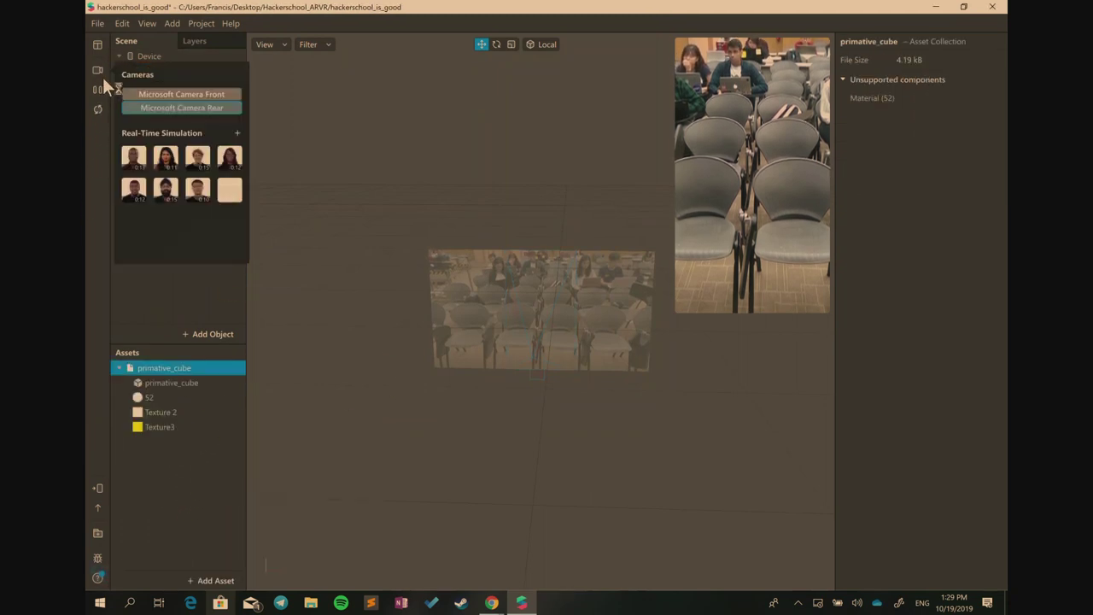
click(231, 191)
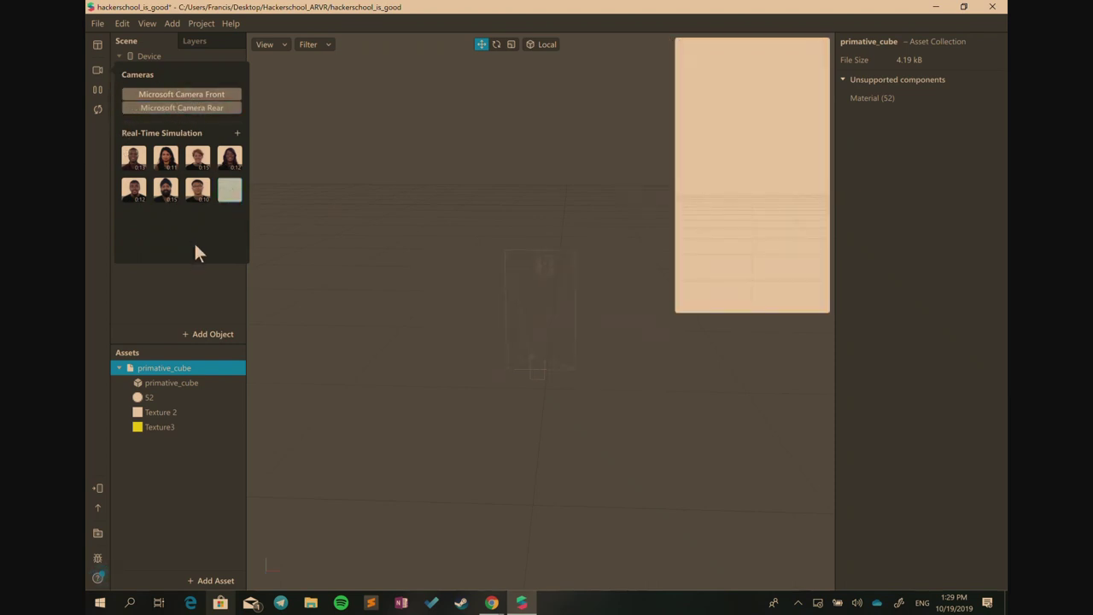
mouse_move(721, 281)
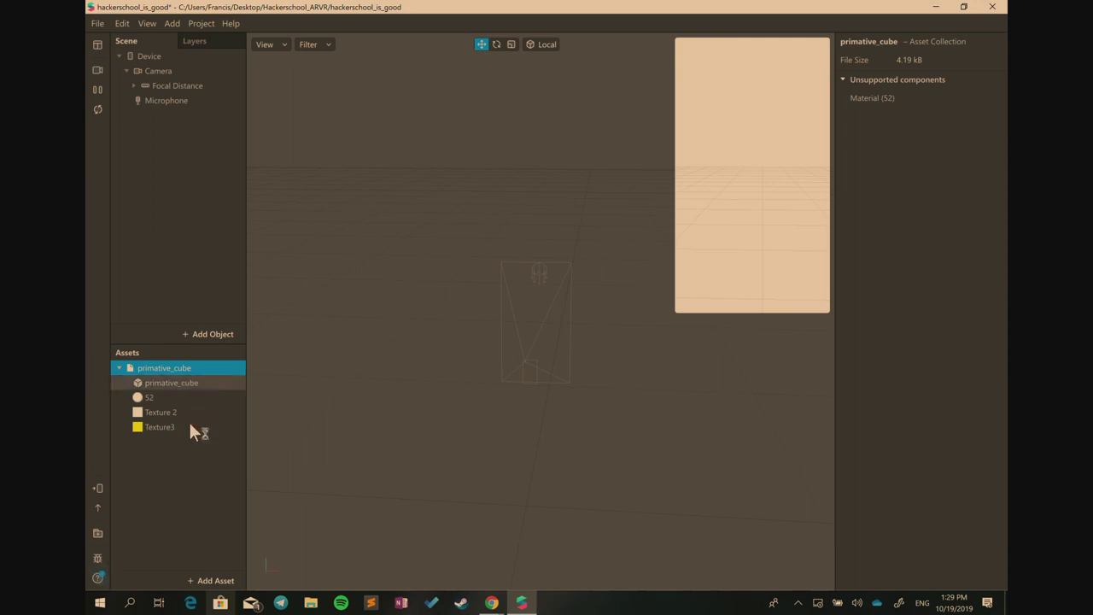
Place the imported primative_cube asset in the scene as a child of the Camera
drag(149, 376, 185, 69)
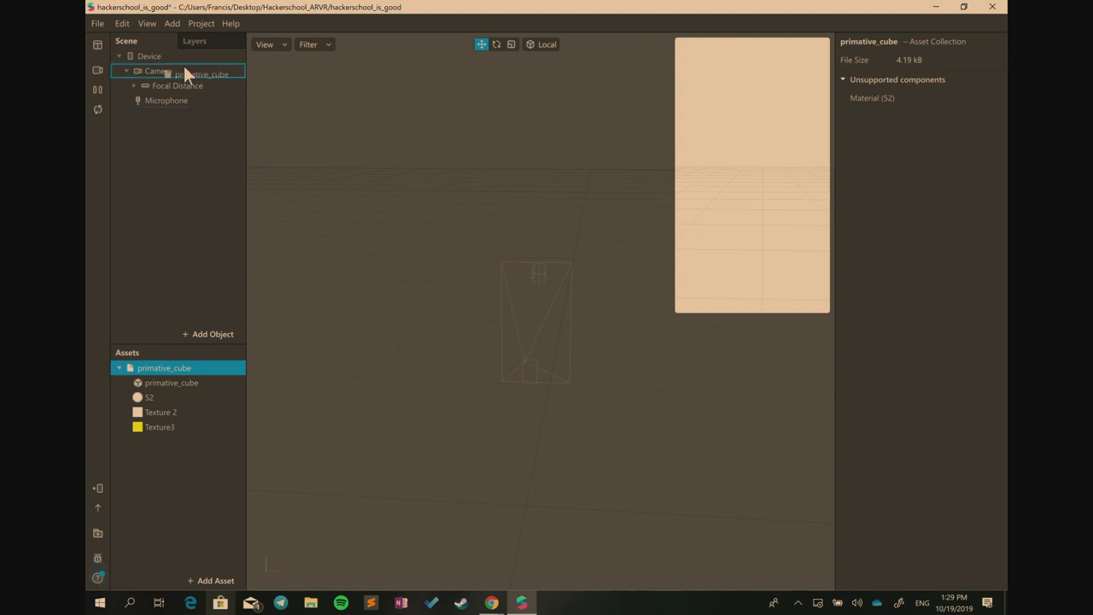
drag(184, 66, 184, 68)
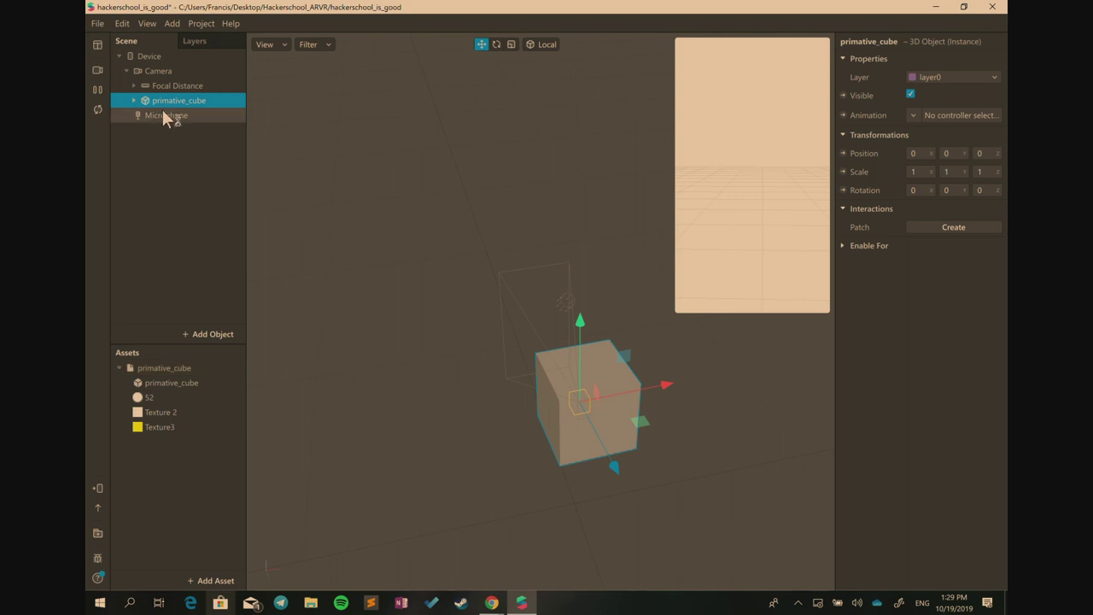
drag(159, 104, 168, 78)
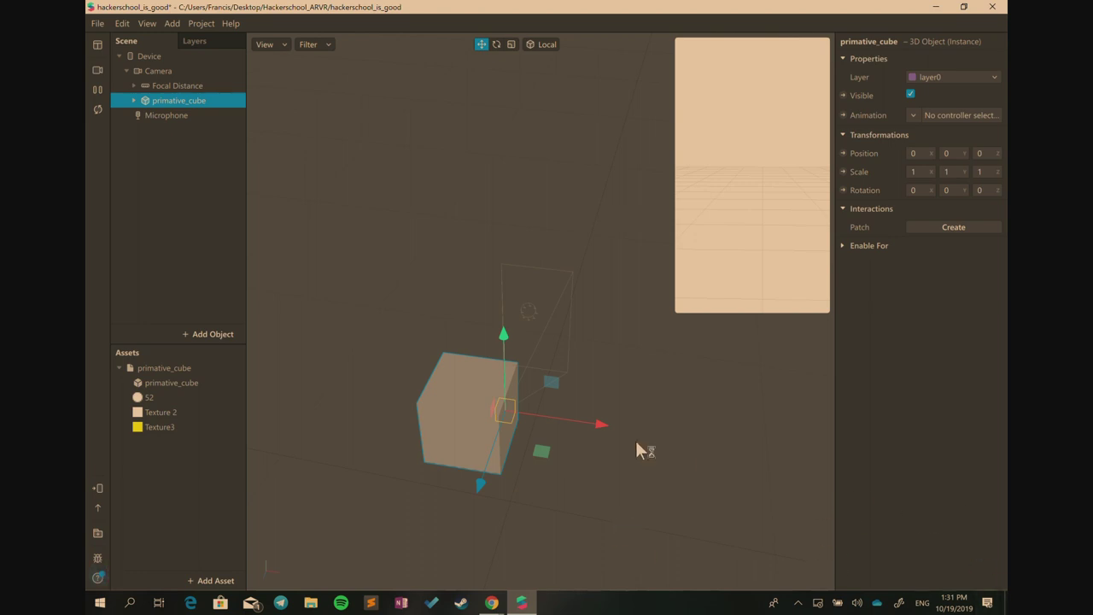
mouse_move(636, 443)
mouse_down()
mouse_move(676, 448)
mouse_move(595, 503)
mouse_move(645, 482)
mouse_move(627, 500)
mouse_move(626, 444)
mouse_up()
mouse_move(721, 74)
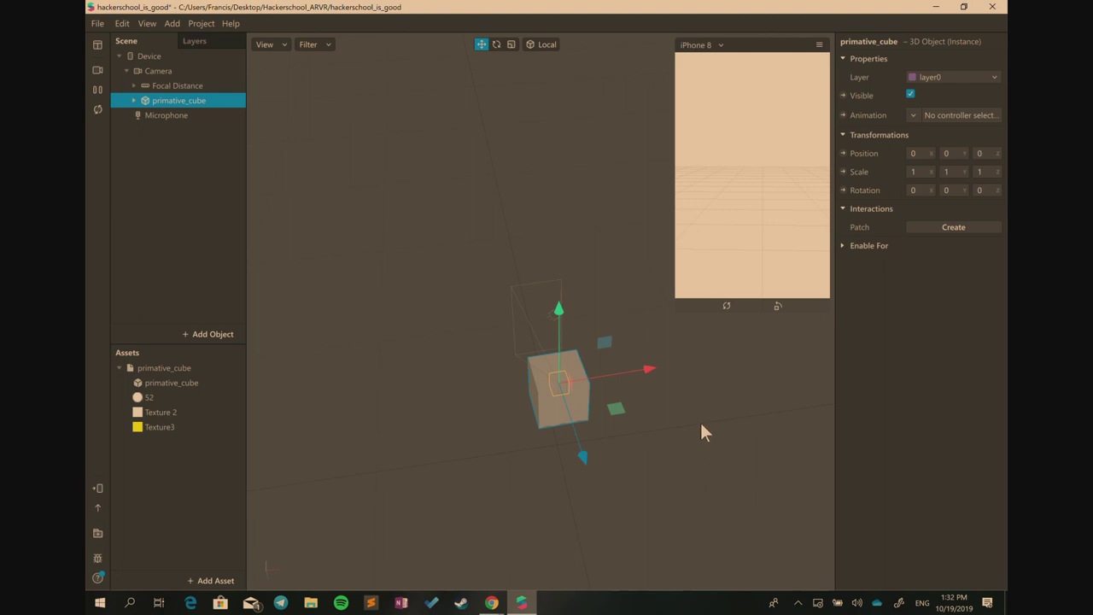
drag(617, 466, 674, 475)
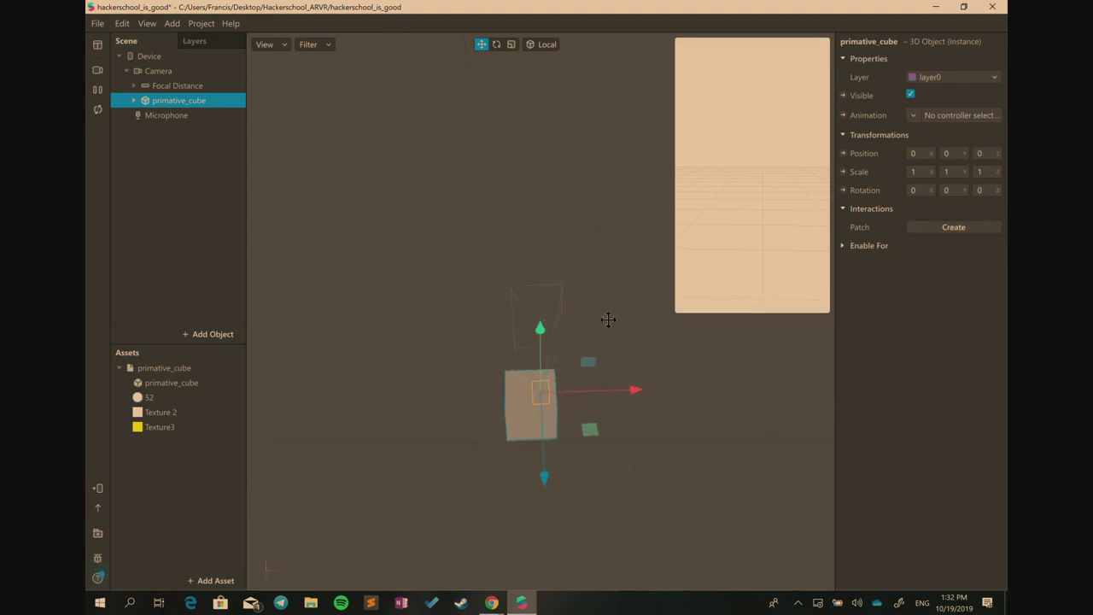
mouse_move(607, 453)
mouse_down()
mouse_move(620, 471)
mouse_move(595, 437)
mouse_up()
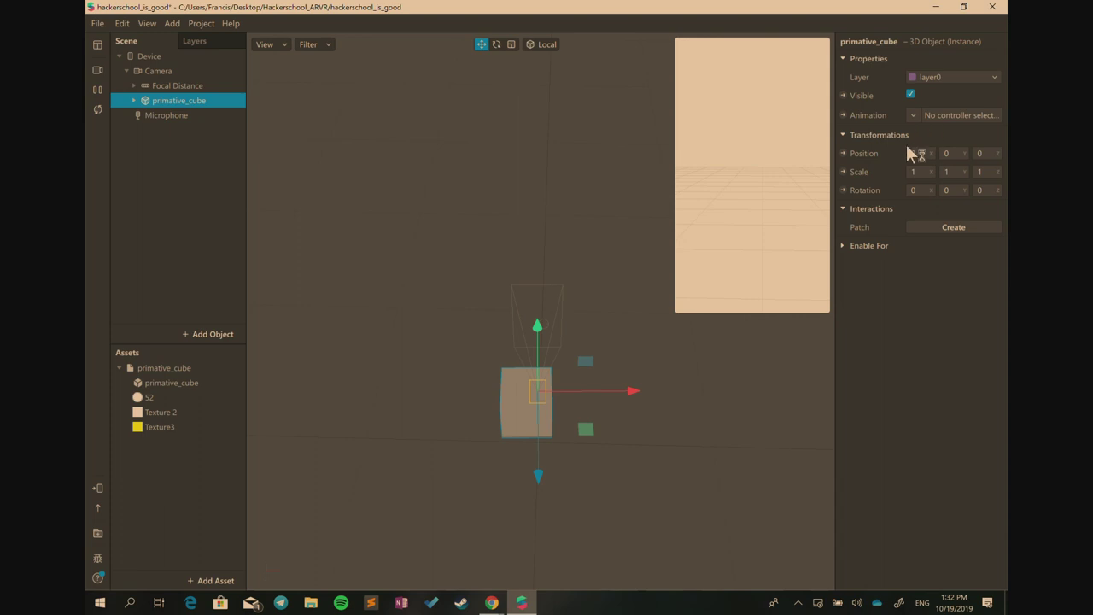
Hide the primative_cube object in the scene and show it again, keeping its name
double_click(205, 104)
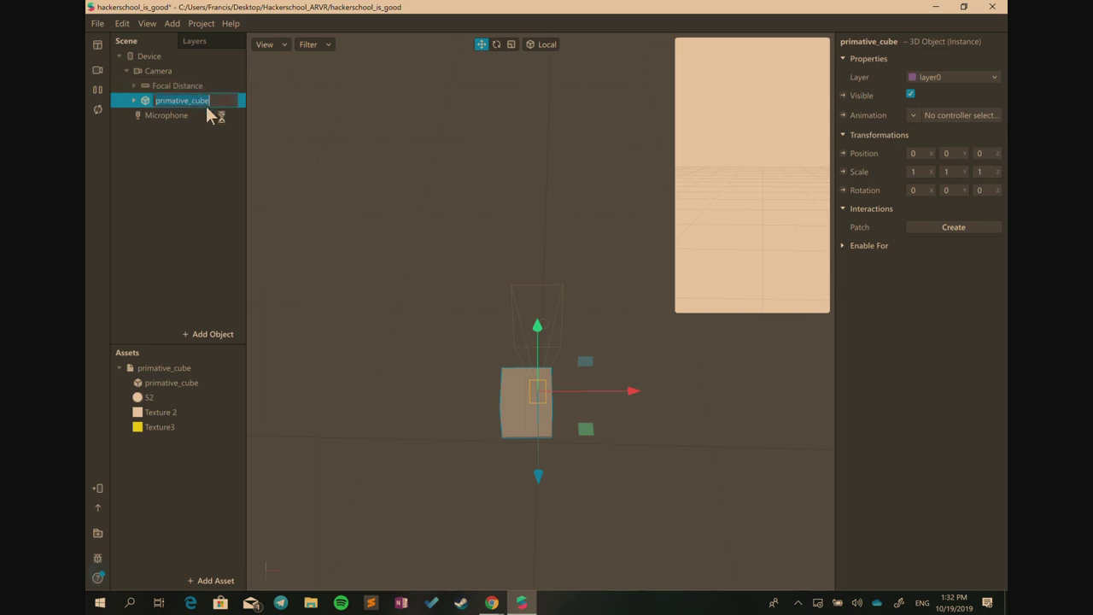
key(Return)
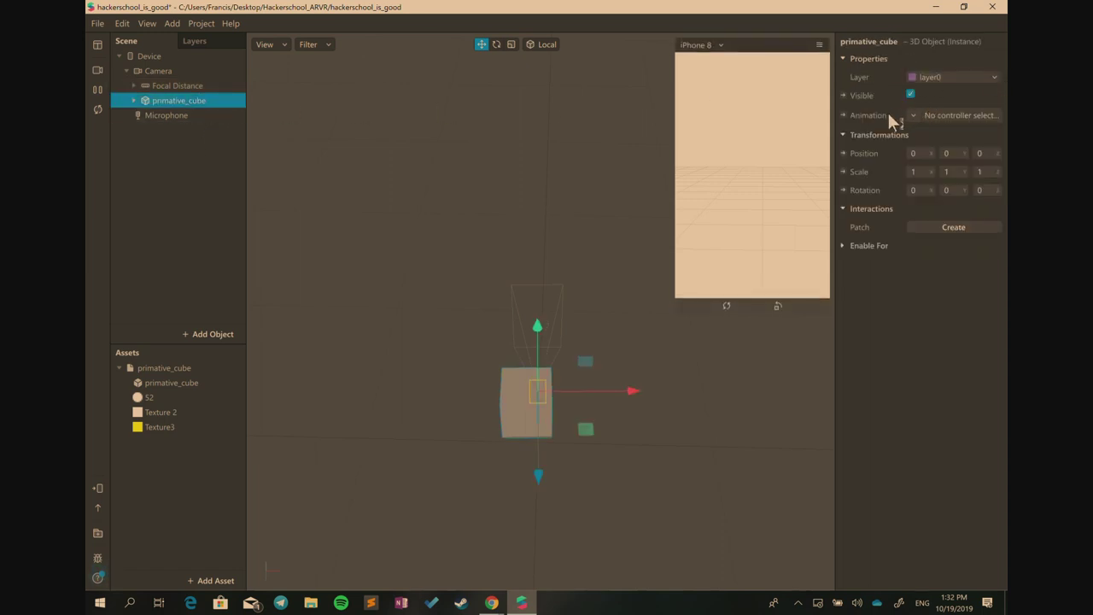
click(910, 93)
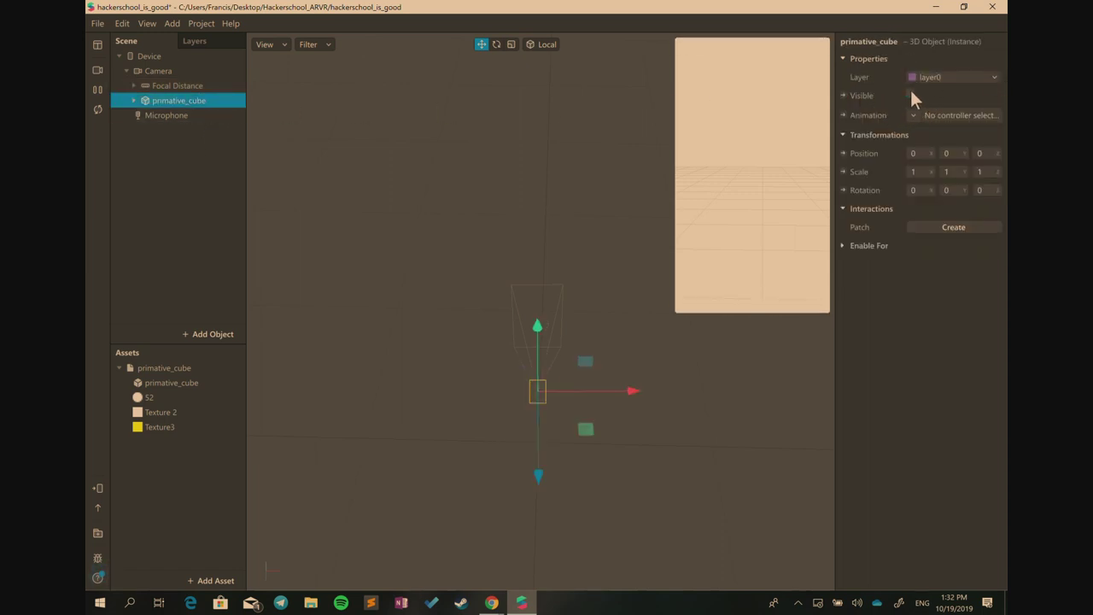
click(910, 95)
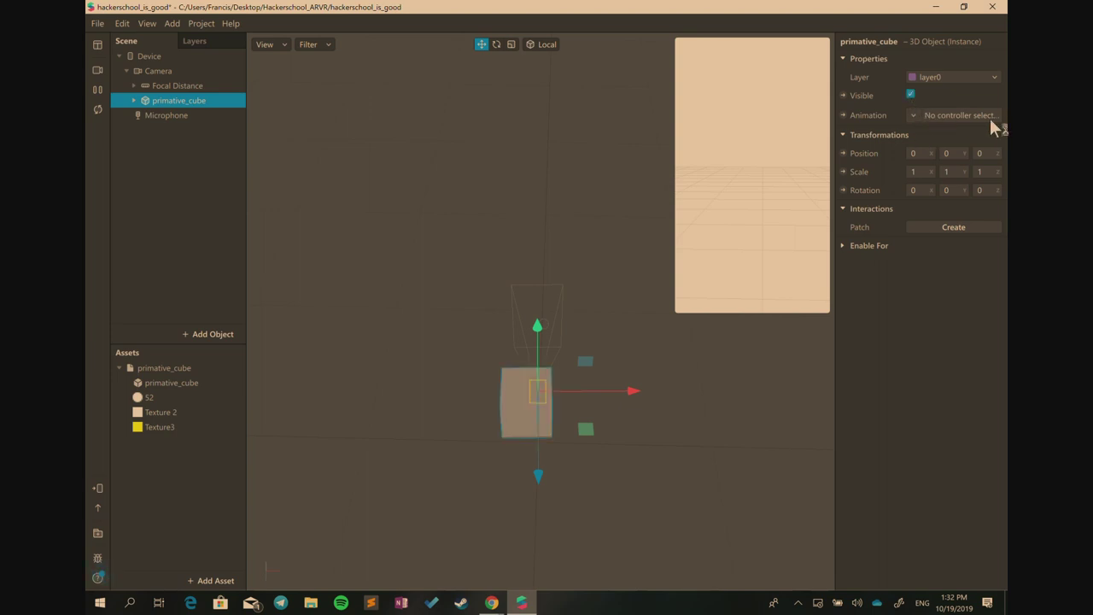
Scale primative_cube uniformly to 0.2 on the X, Y and Z axes
click(915, 173)
text(0.2)
key(Tab)
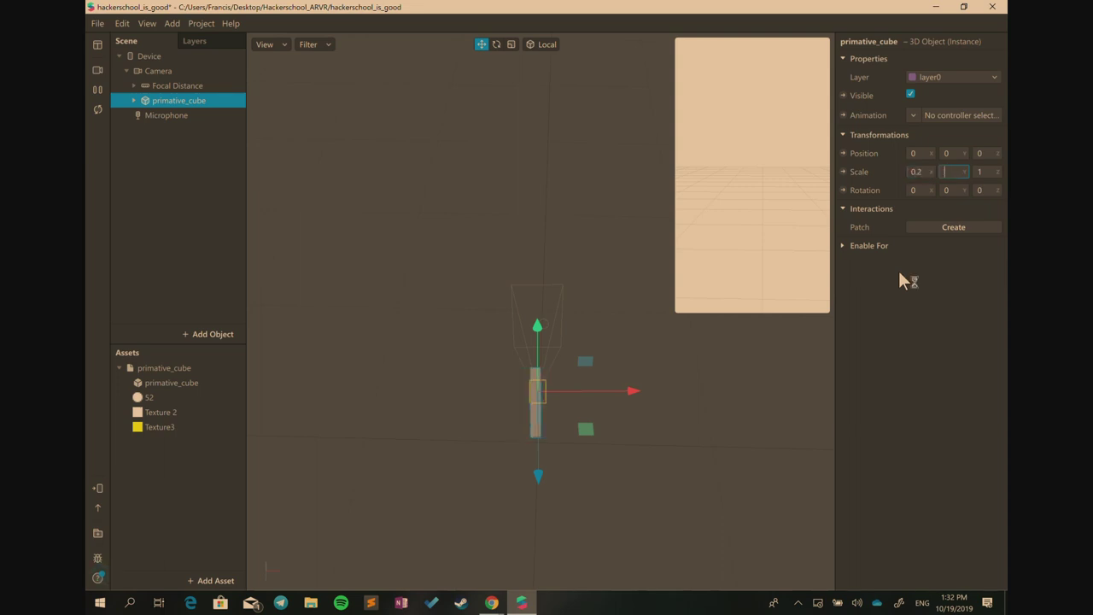
text(0.2)
key(Tab)
text(0.2)
key(Return)
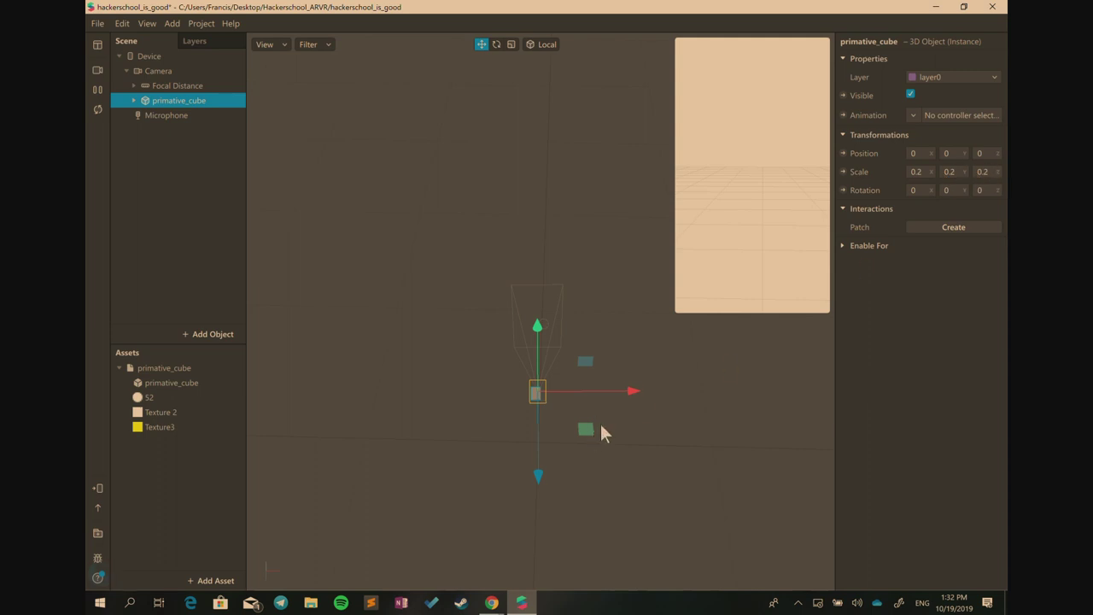
Stretch primative_cube by setting its Y scale to 1, and return that scale to 0.2
click(950, 172)
text(1)
key(Return)
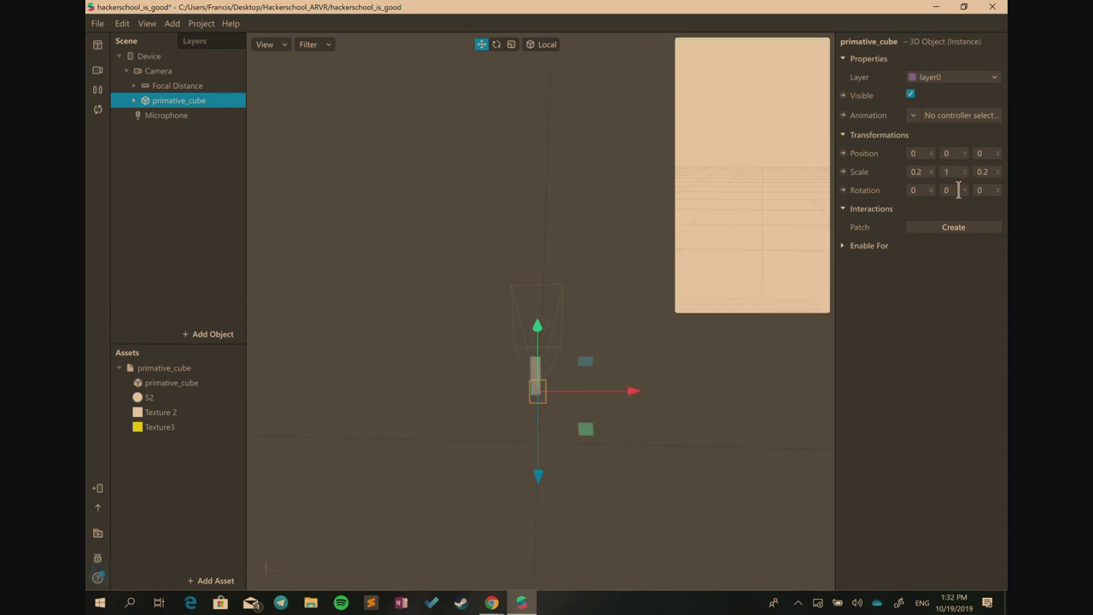
drag(634, 464, 594, 316)
drag(599, 275, 529, 352)
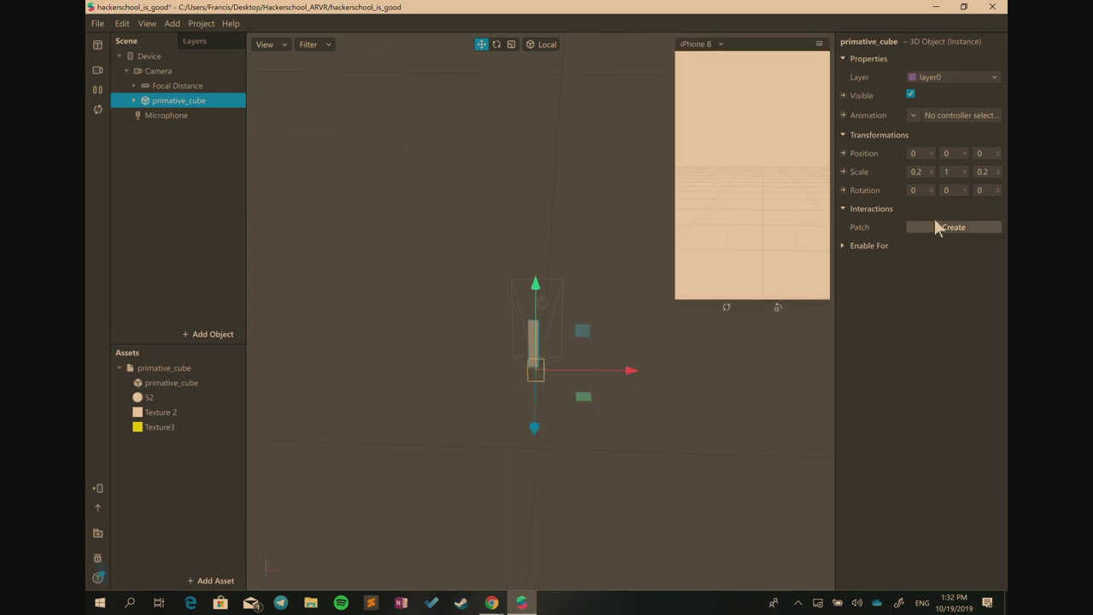
click(956, 173)
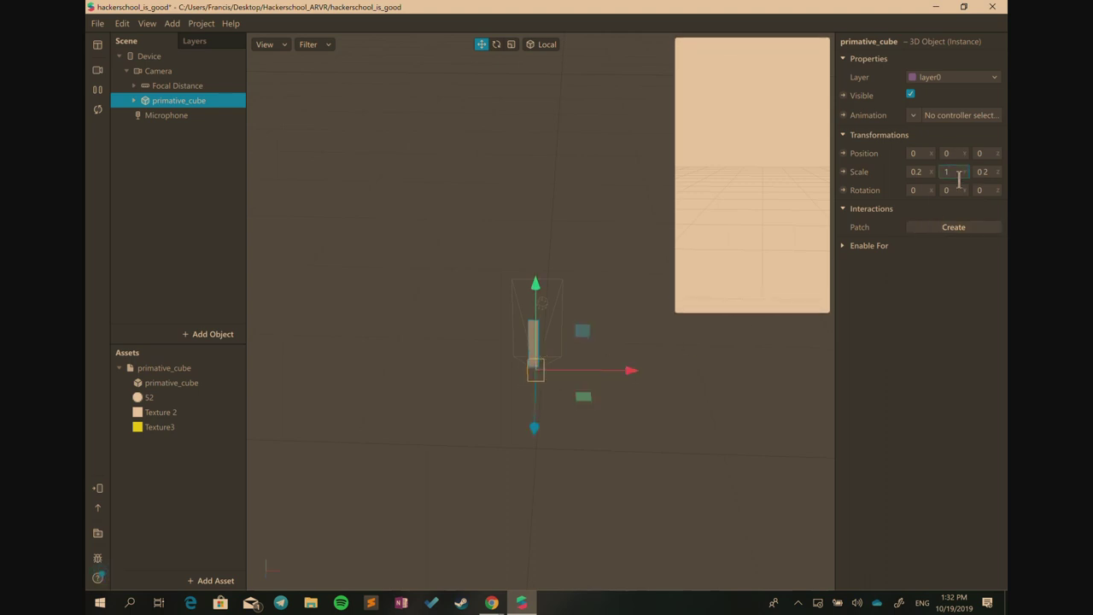
key(BackSpace)
text(0.2)
key(Return)
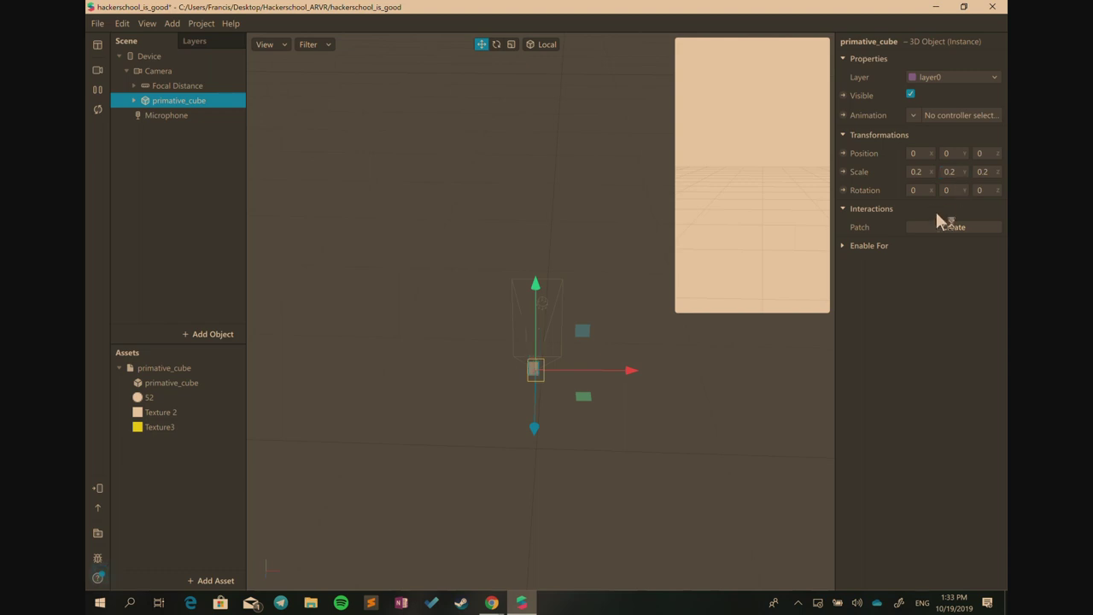
Examine from several angles how the small cube sits relative to its parent Camera and the camera's viewing frustum
middle_drag(614, 468, 495, 456)
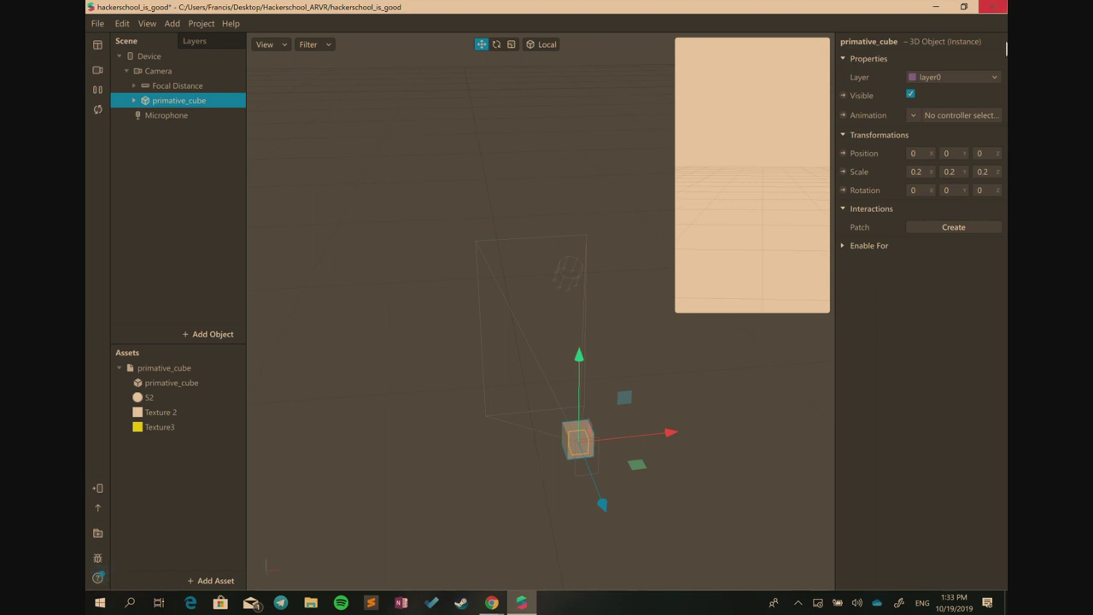
scroll(633, 371, up, 2)
scroll(633, 376, down, 3)
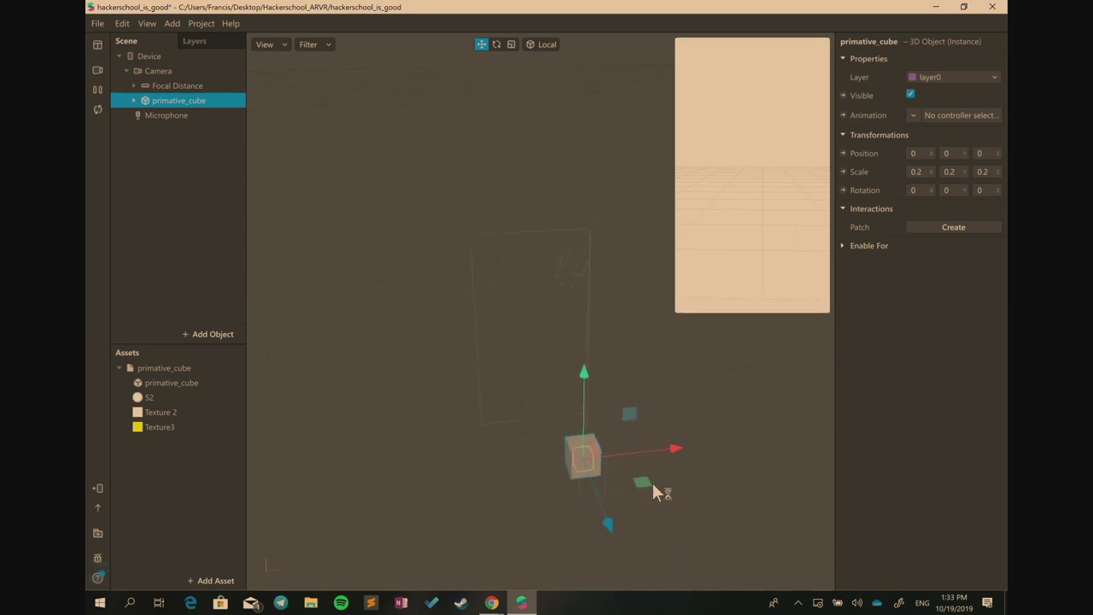
drag(652, 483, 675, 492)
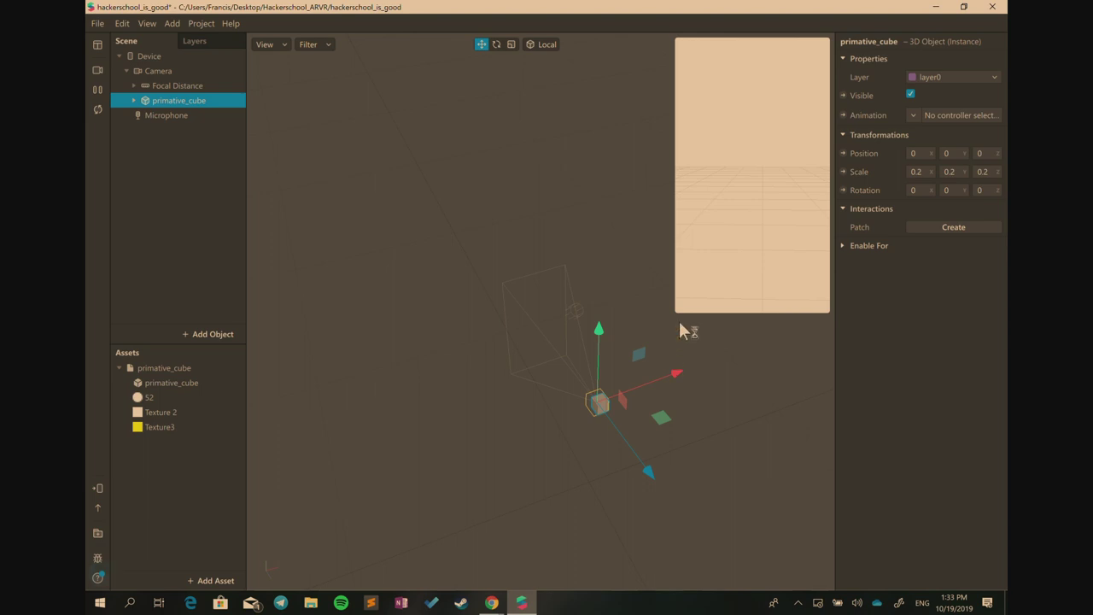
click(160, 70)
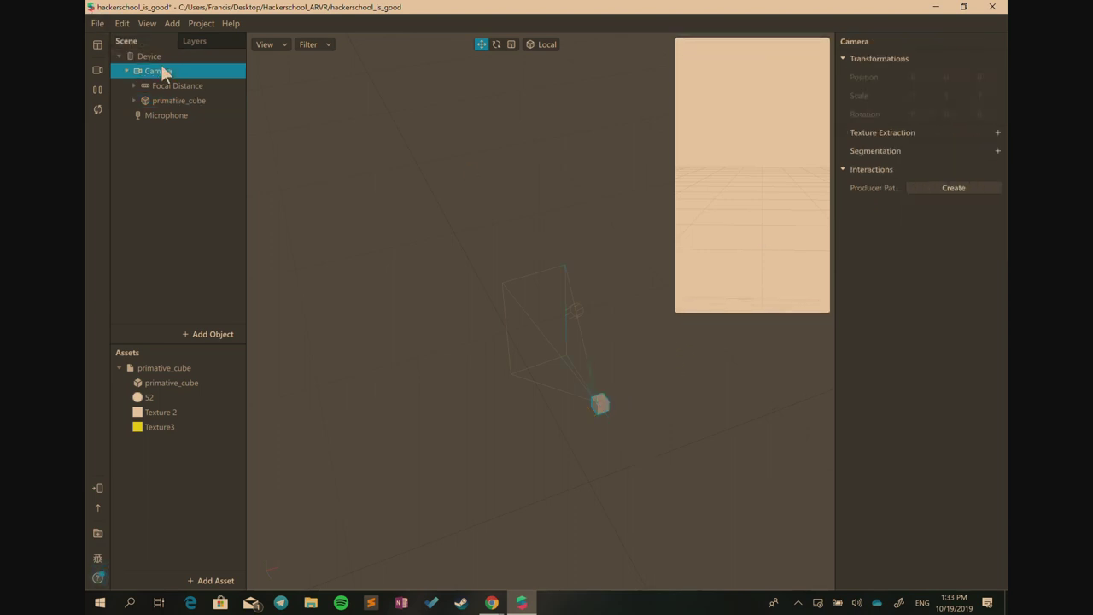
click(207, 102)
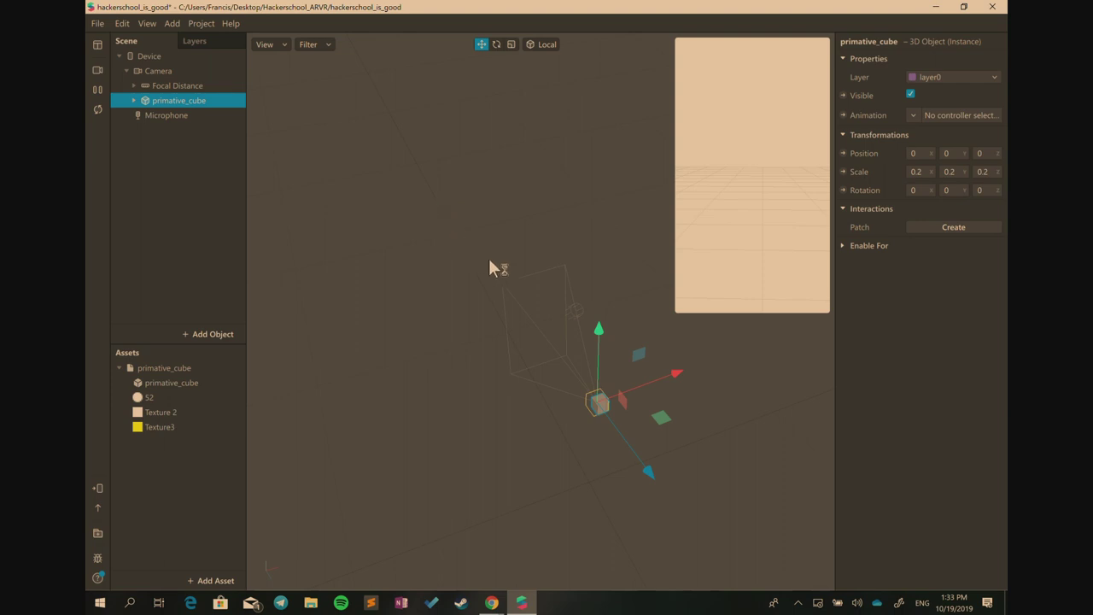
mouse_move(535, 397)
right_down()
mouse_move(553, 390)
mouse_move(536, 398)
right_up()
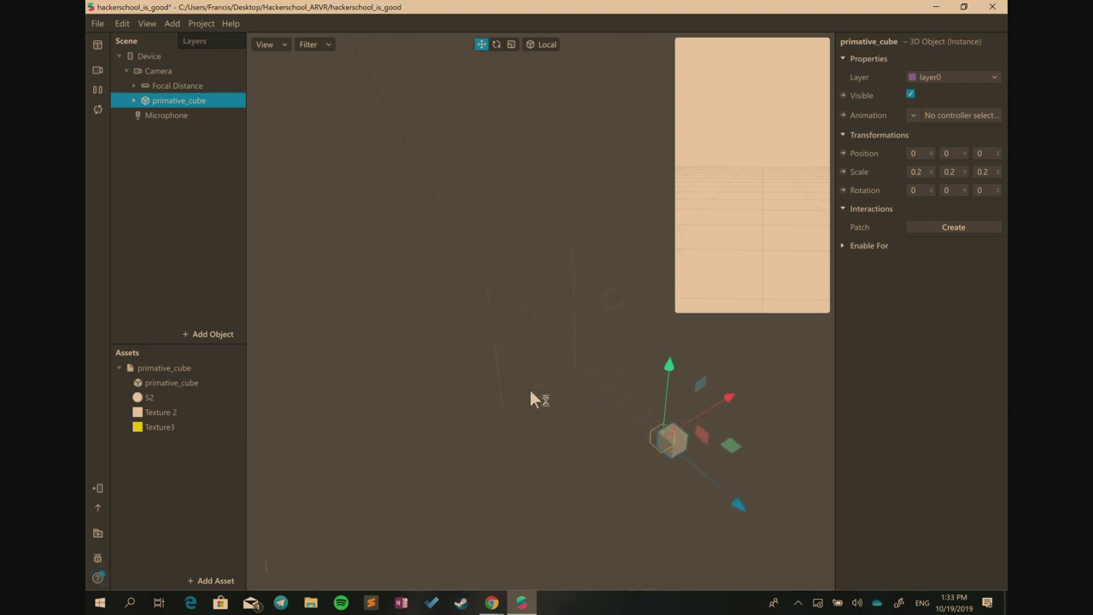
click(588, 468)
right_drag(591, 480, 429, 224)
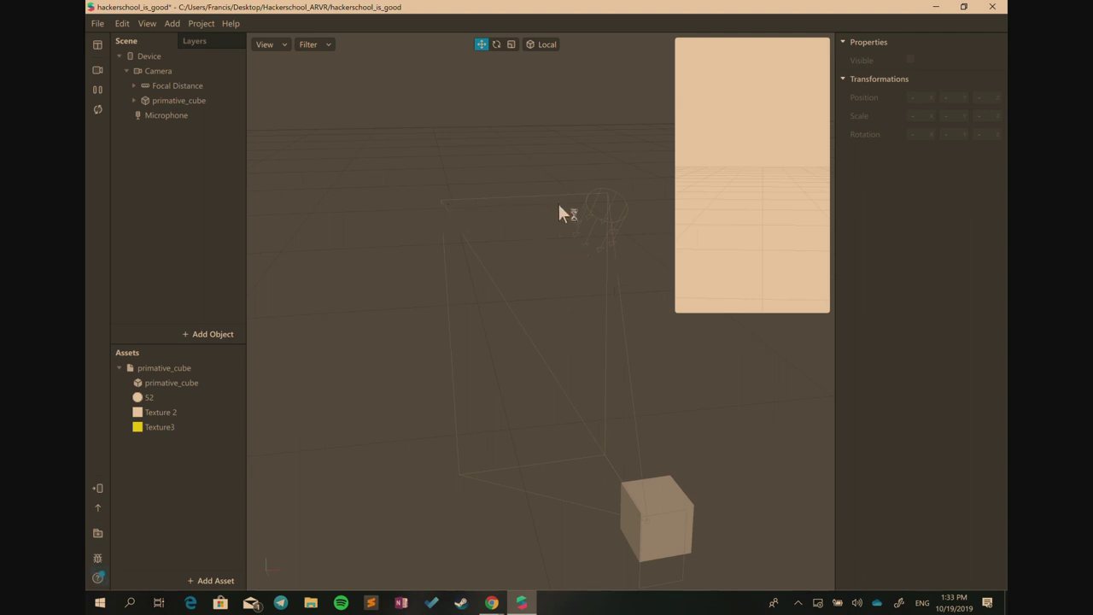
Set the preview feed to the first real-time simulation face video and pause its playback
click(99, 71)
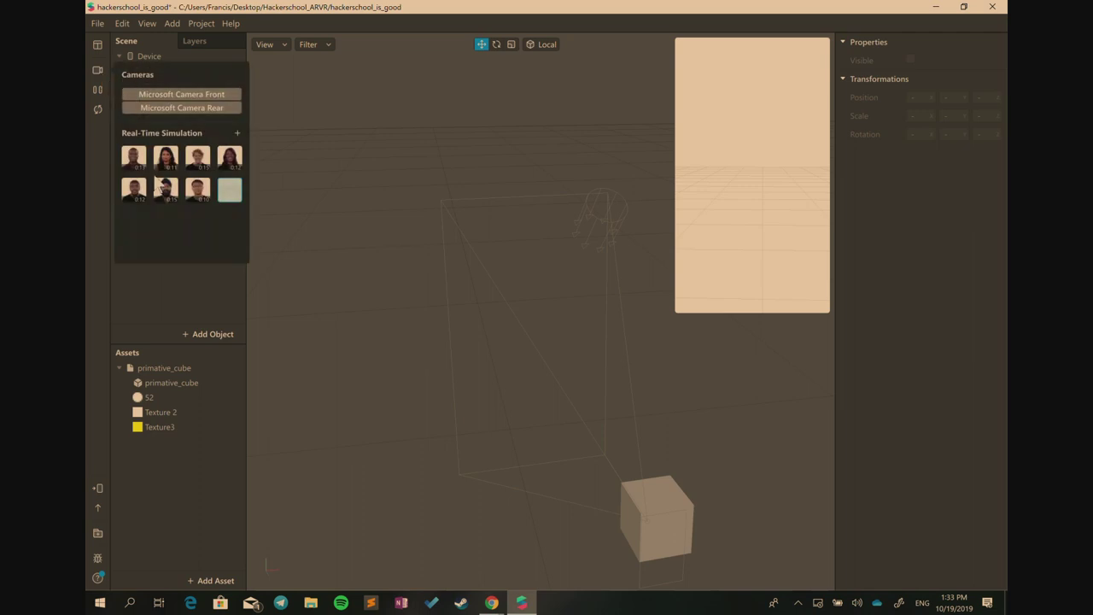
click(134, 156)
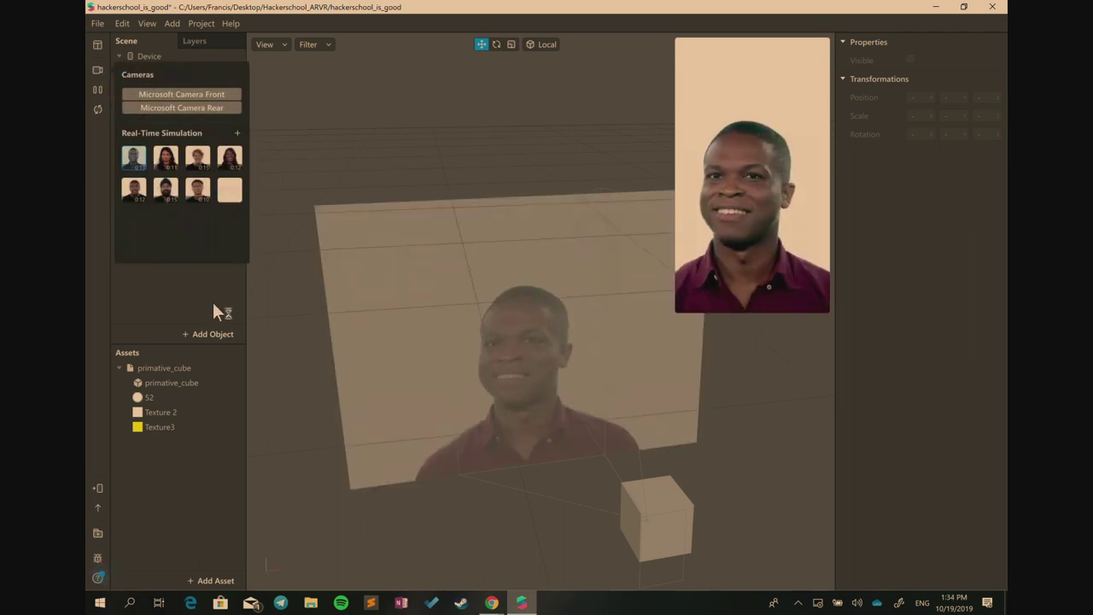
click(97, 88)
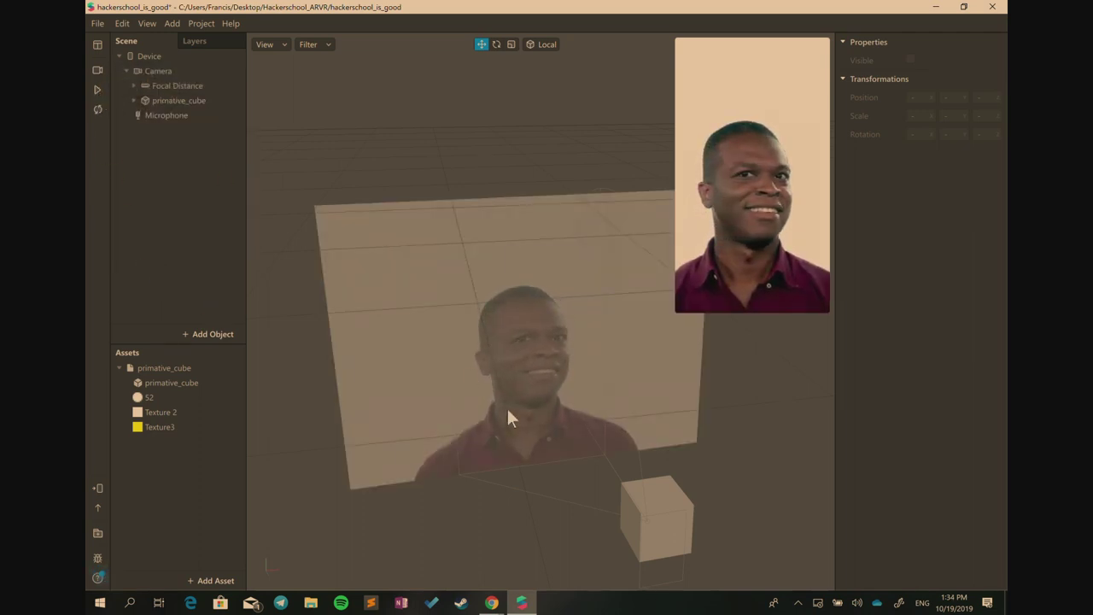
drag(508, 417, 487, 281)
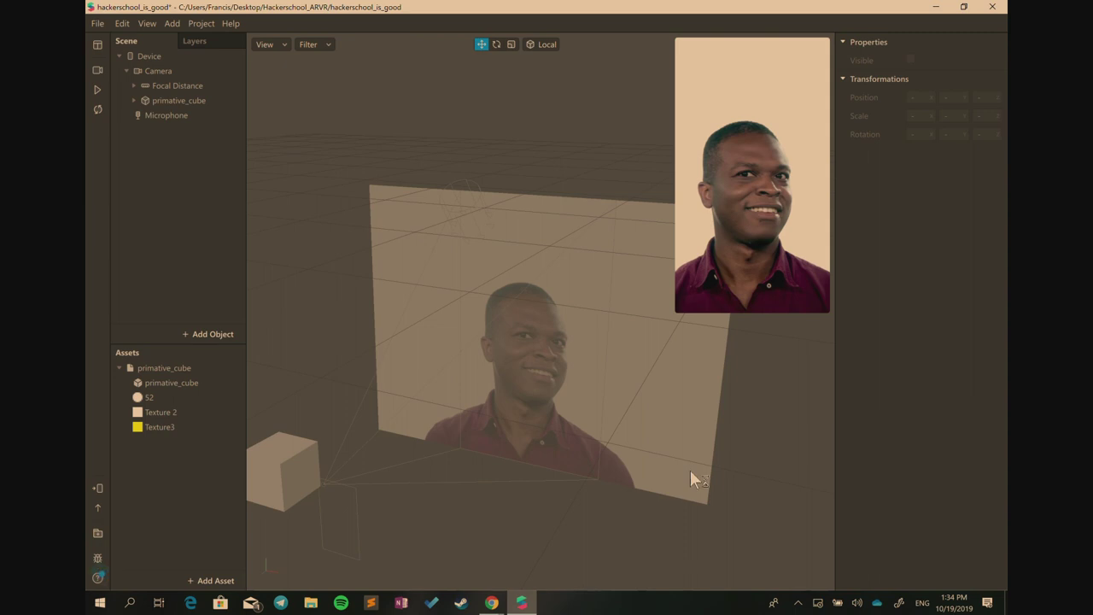
Try the simulator preview as a narrowed resizable window, and set it back to the iPhone 8 device
mouse_move(688, 217)
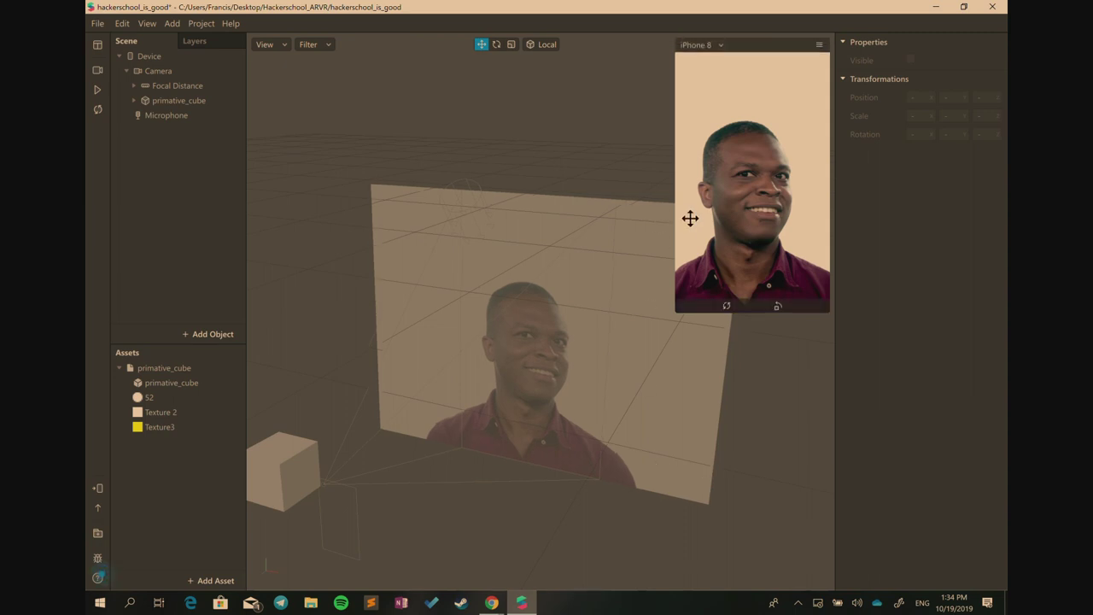
click(722, 47)
click(737, 76)
drag(627, 296, 729, 311)
click(777, 50)
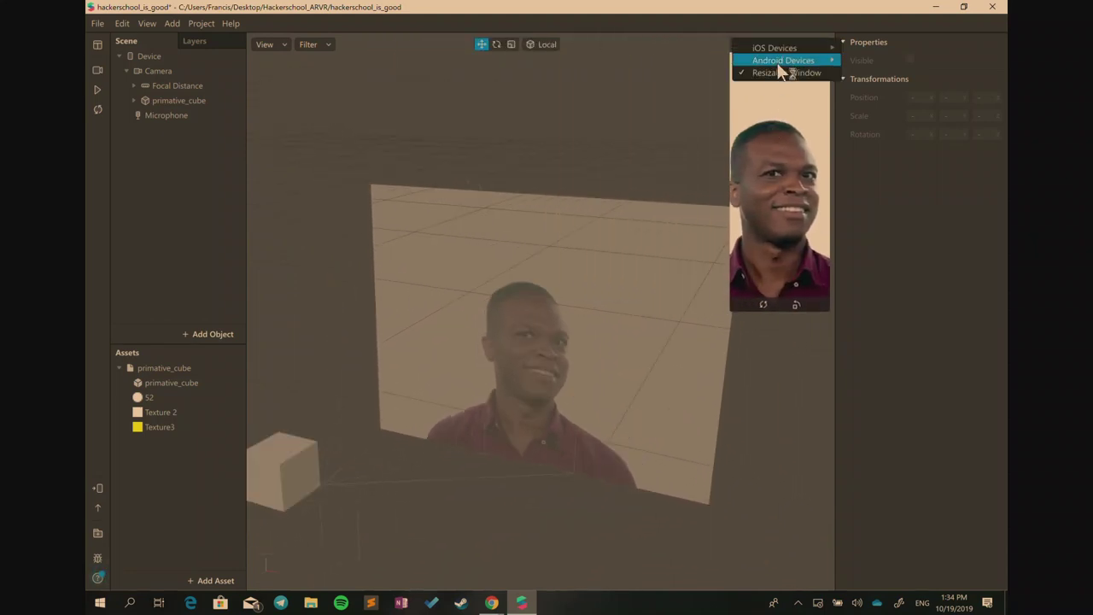
mouse_move(751, 49)
click(876, 49)
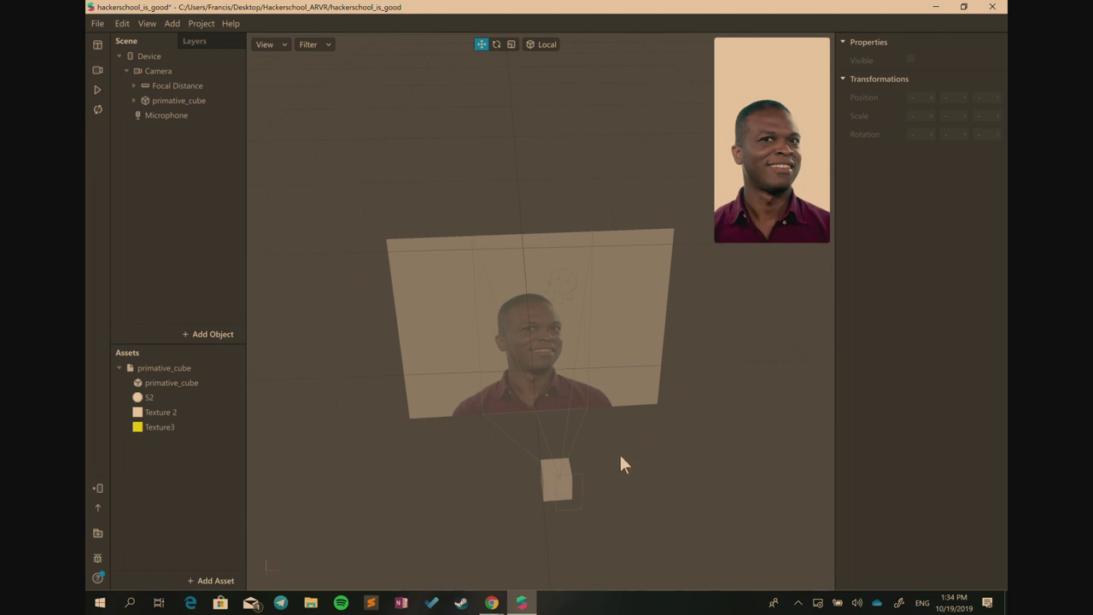
Move primative_cube along its Z axis to about -0.5, in front of the camera over the face
click(167, 100)
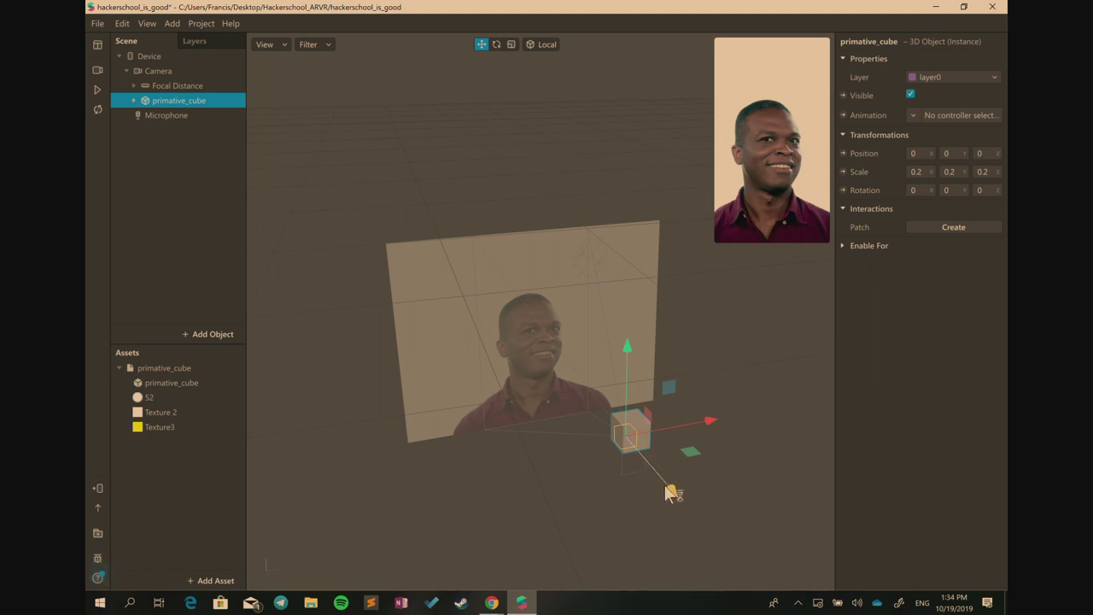
drag(658, 481, 555, 367)
drag(590, 443, 537, 362)
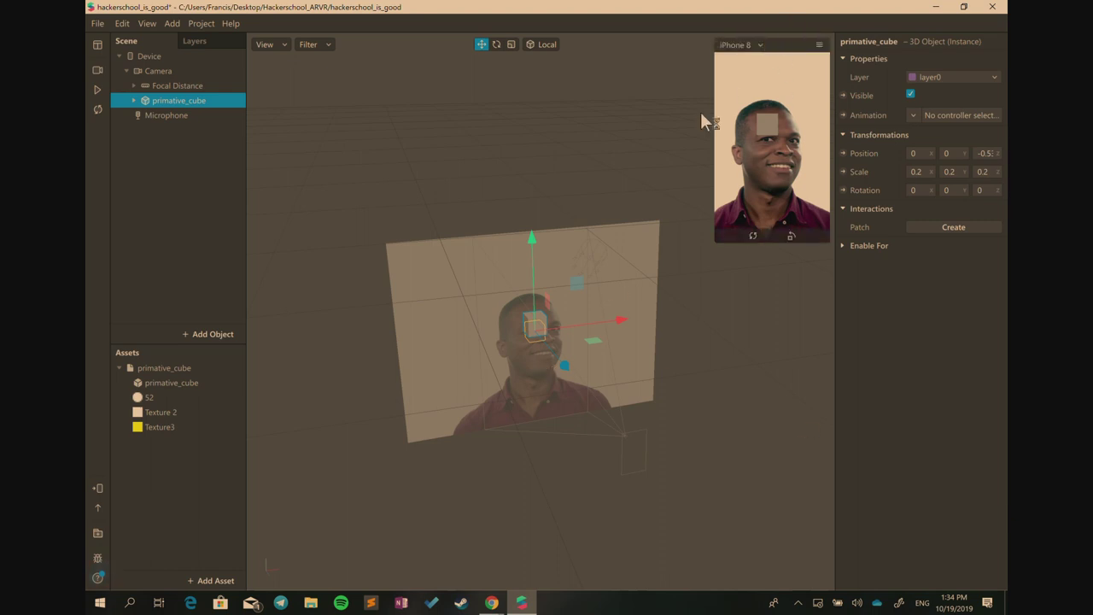
drag(504, 395, 446, 386)
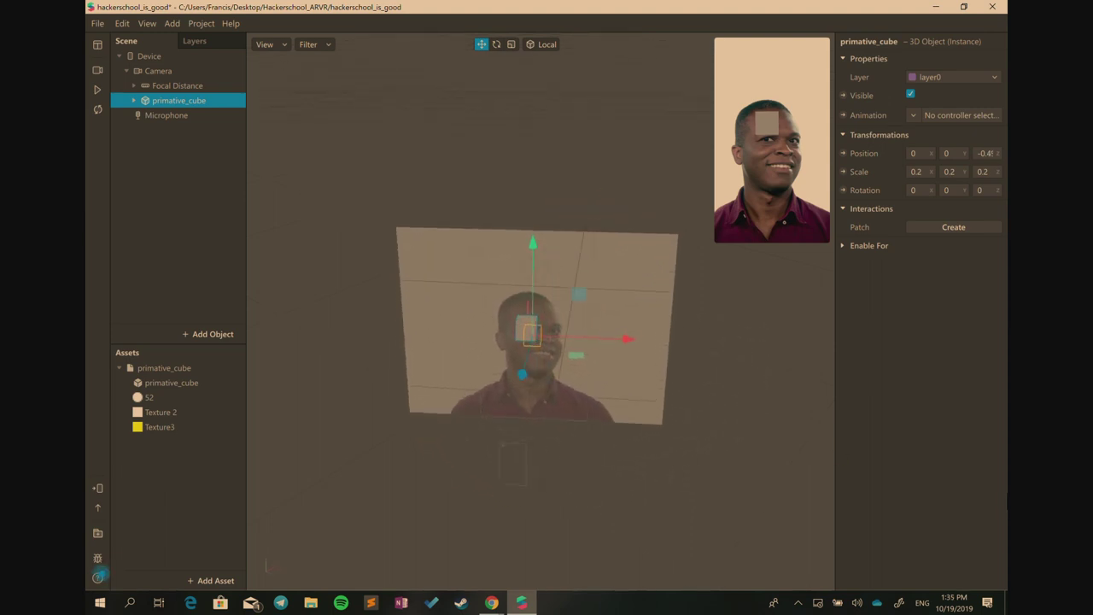
Set primative_cube's rotation to 45 degrees on X and 45 degrees on Y
click(919, 189)
key(BackSpace)
text(45)
key(Return)
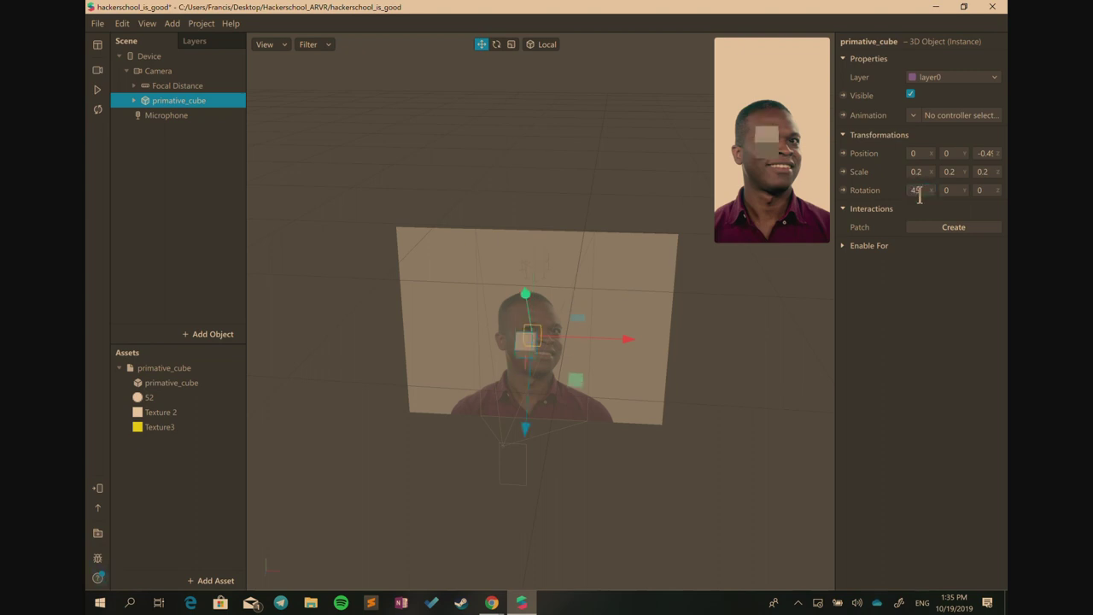
click(949, 189)
text(45)
key(Return)
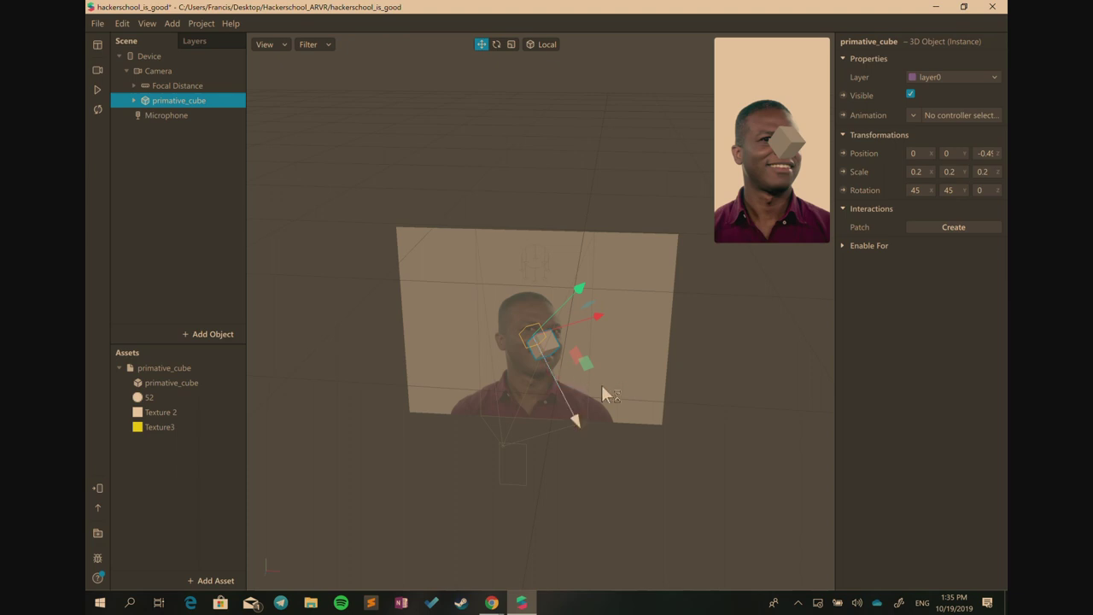
Move primative_cube freehand in its local XZ plane to about X -0.05, Z -0.44, and try another position near the face
mouse_move(607, 371)
right_down()
mouse_move(652, 390)
mouse_move(590, 378)
right_up()
right_drag(666, 409, 598, 376)
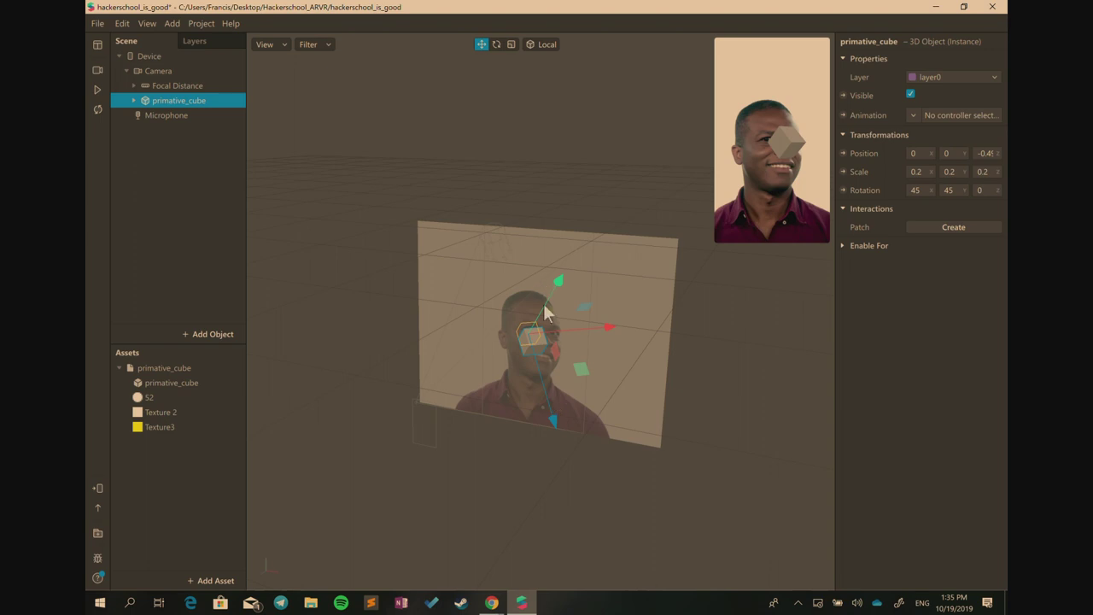
drag(584, 369, 554, 372)
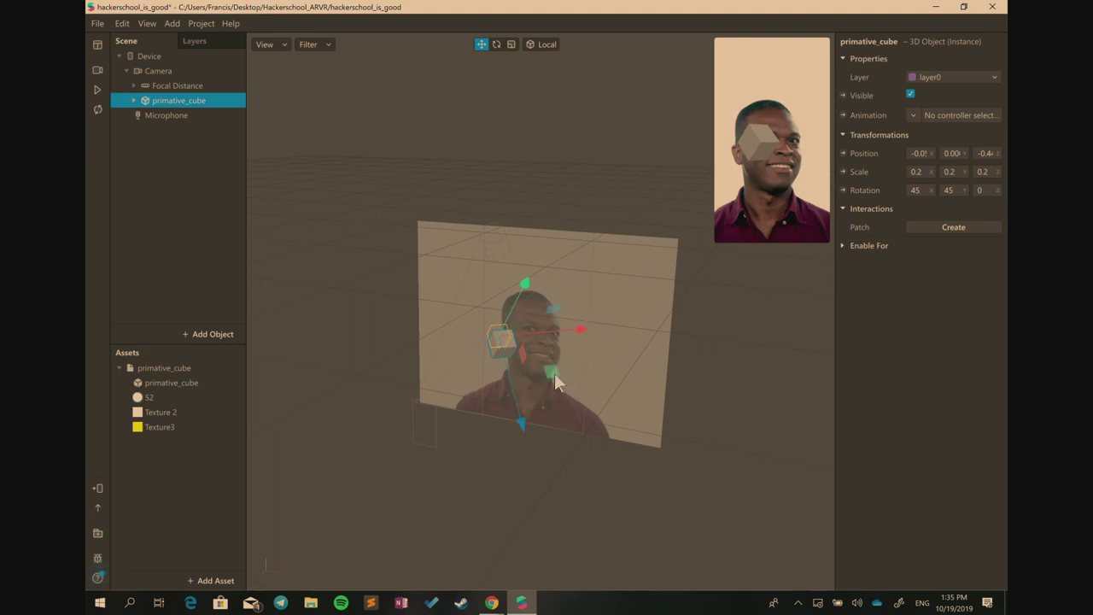
drag(555, 381, 630, 354)
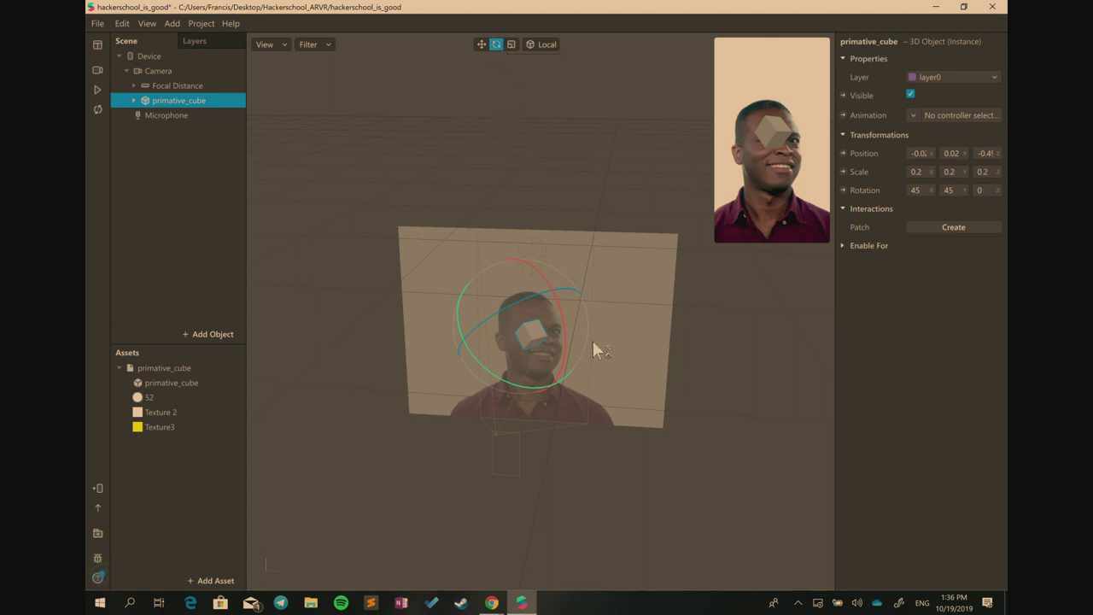
Try rotating primative_cube freehand with the rotation gizmo and stretching its Z scale to about 0.27
drag(595, 349, 504, 374)
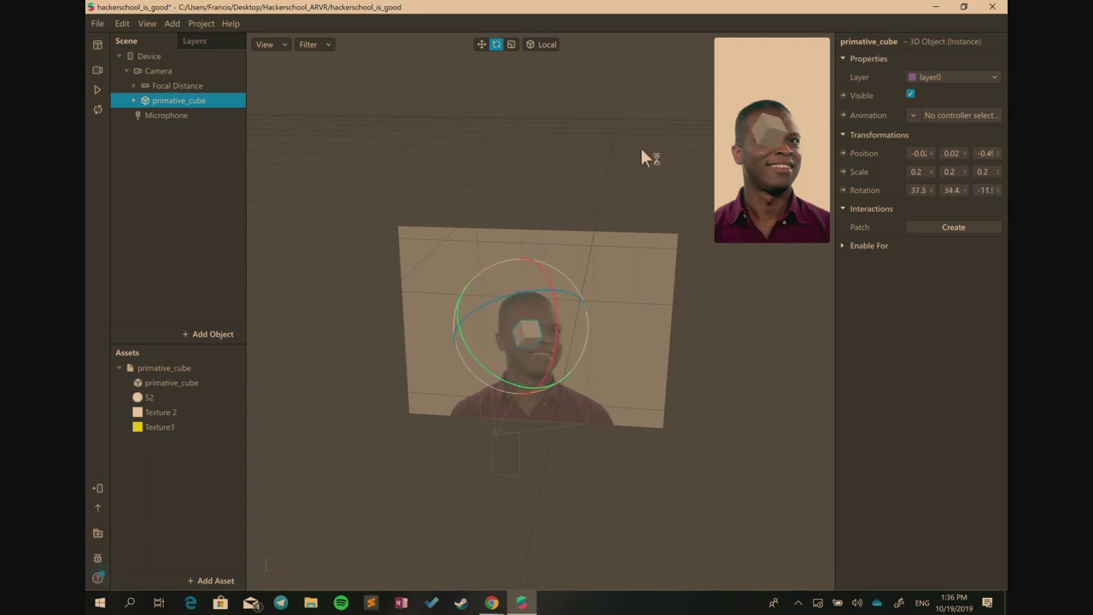
click(510, 45)
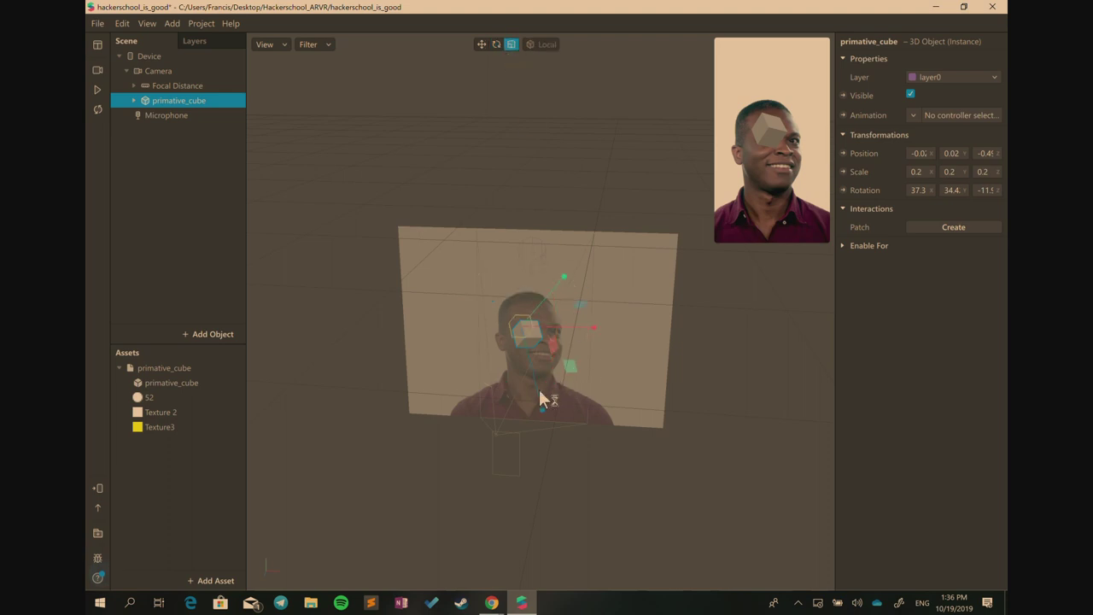
drag(547, 390, 570, 442)
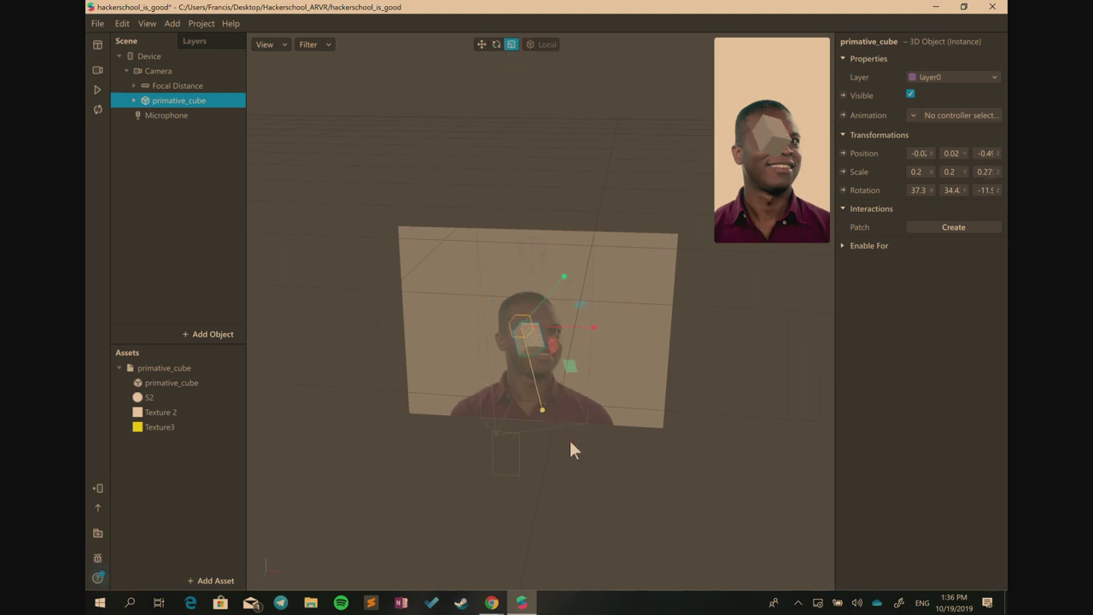
Return to the move tool with primative_cube selected, and undo its last freehand move, rotation and scaling
click(922, 153)
click(760, 319)
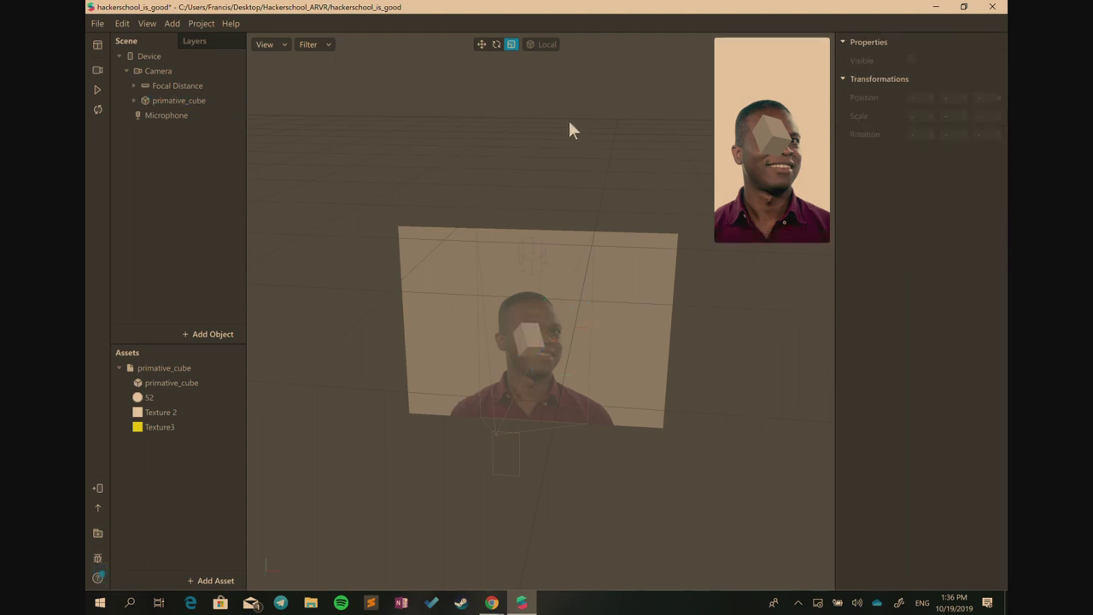
click(480, 44)
click(181, 99)
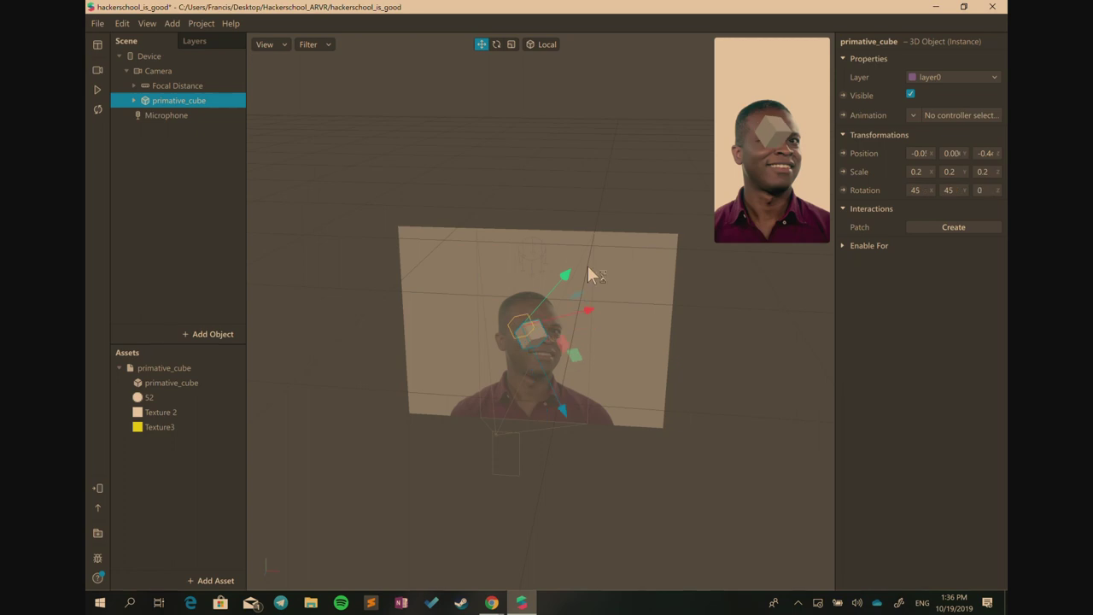
drag(709, 441, 713, 442)
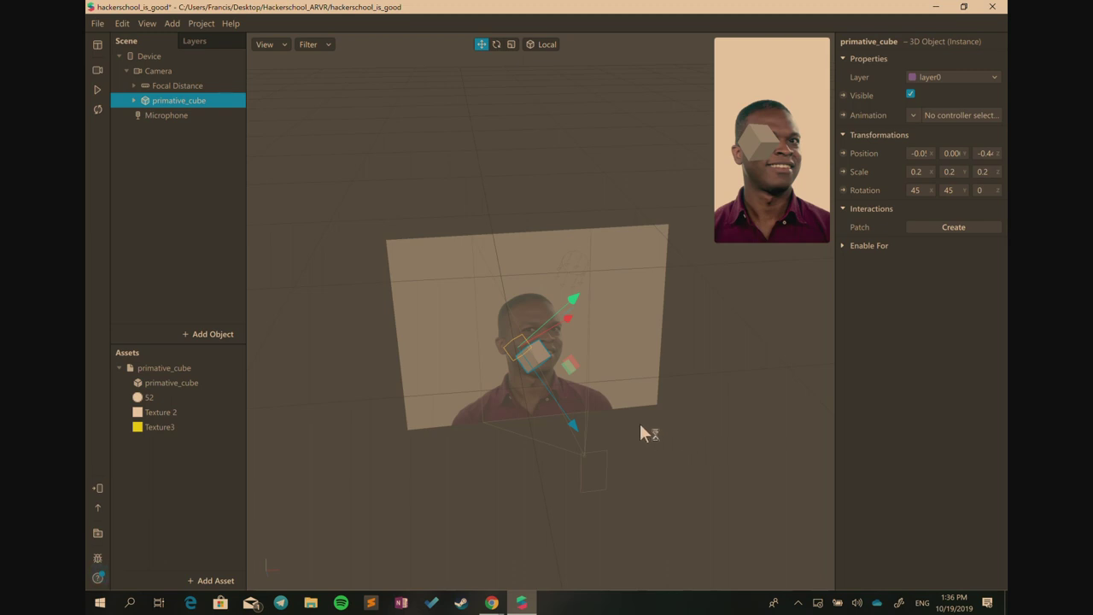
Send the effect to Facebook Camera for testing and copy its test link
click(99, 490)
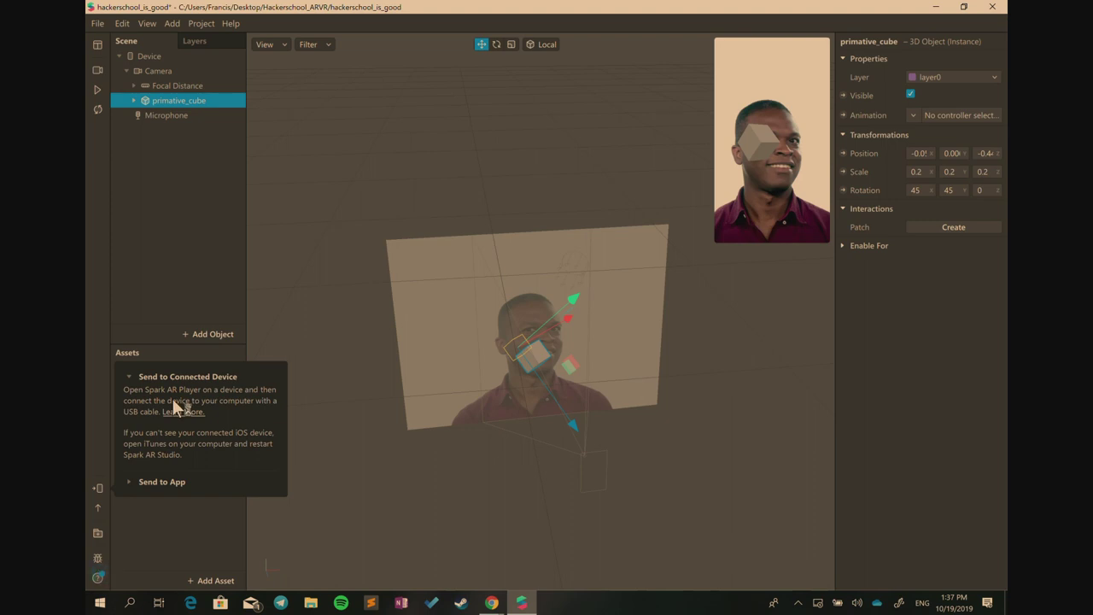
click(135, 484)
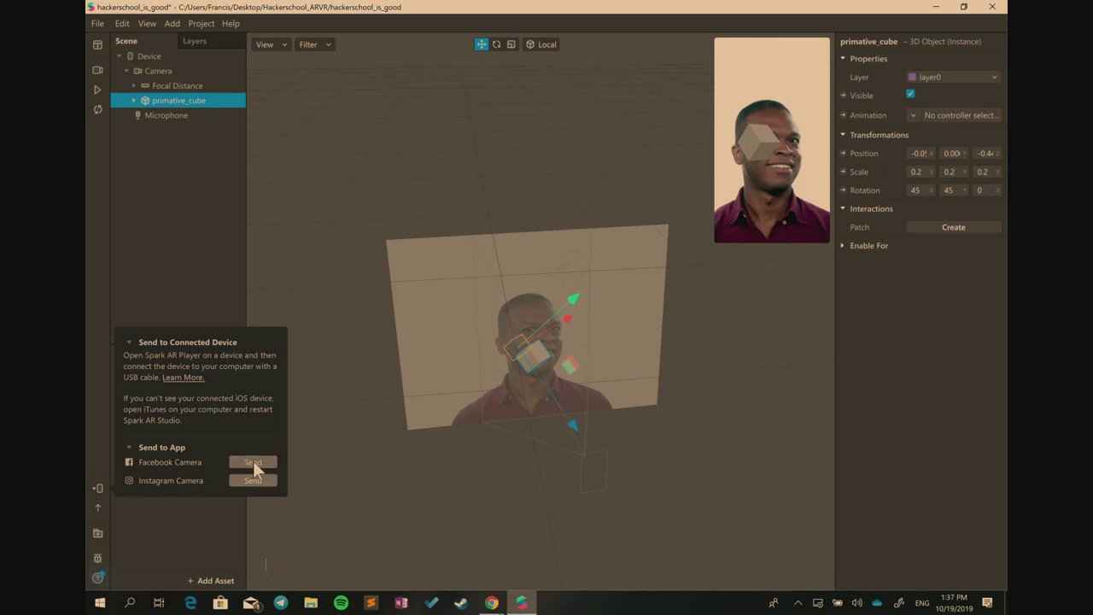
click(253, 463)
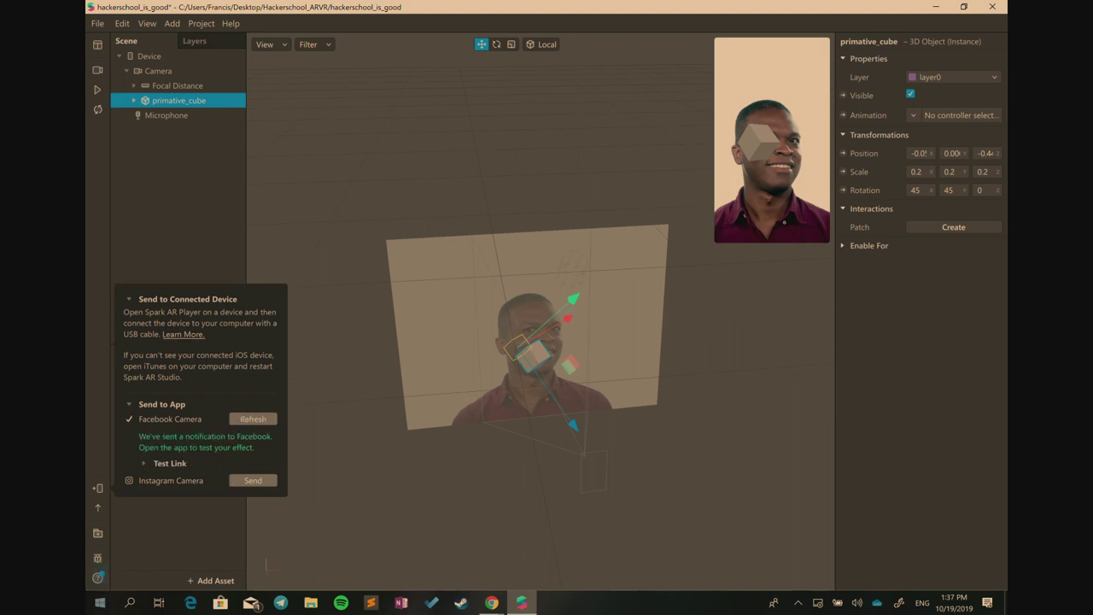
click(144, 461)
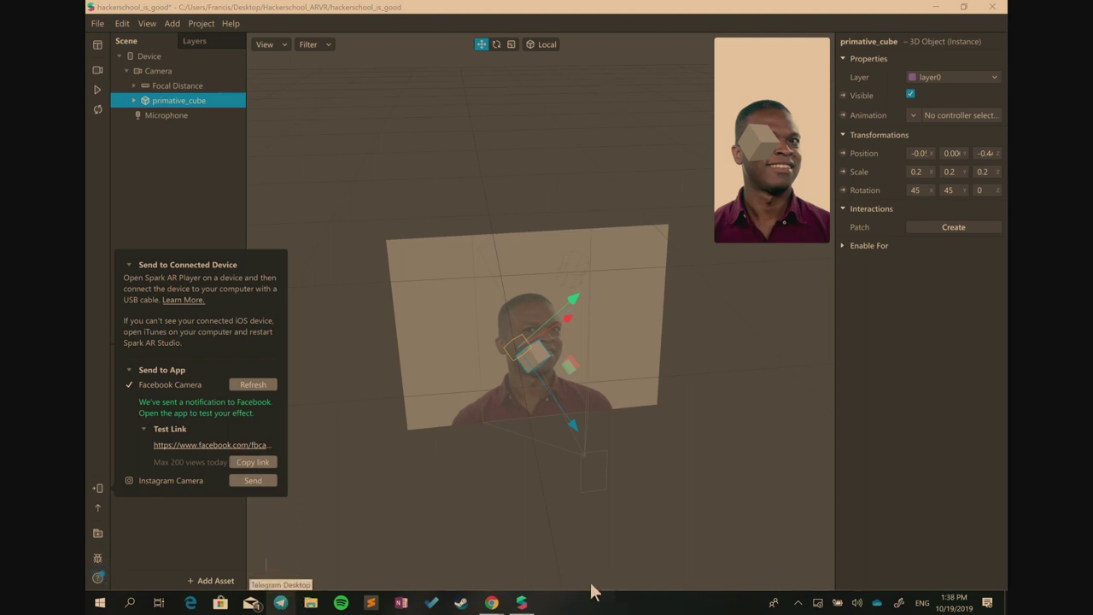
Switch to Telegram, shrink it to a small window, and find and open the Saved Messages chat
click(281, 602)
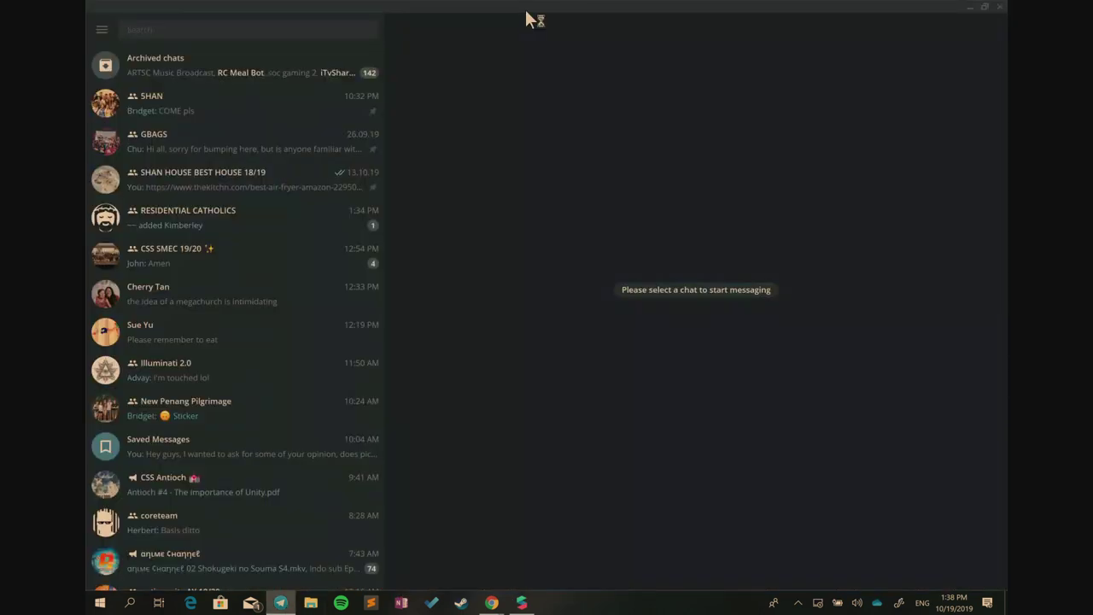
double_click(514, 19)
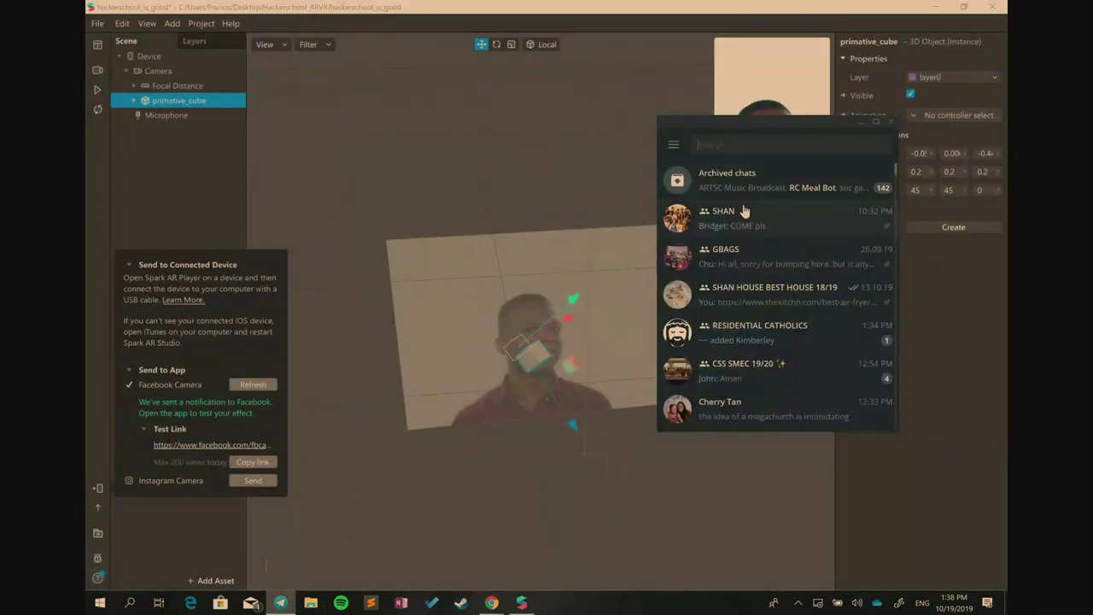
click(732, 145)
text(sa)
click(734, 175)
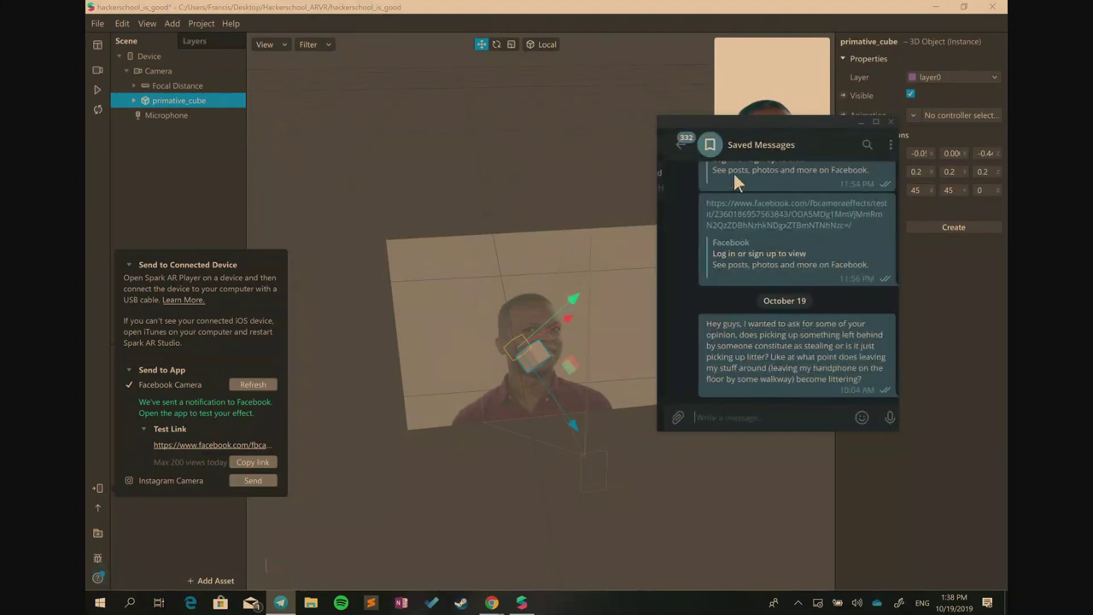
Delete the most recent October 19 message from Saved Messages
right_click(766, 362)
click(798, 480)
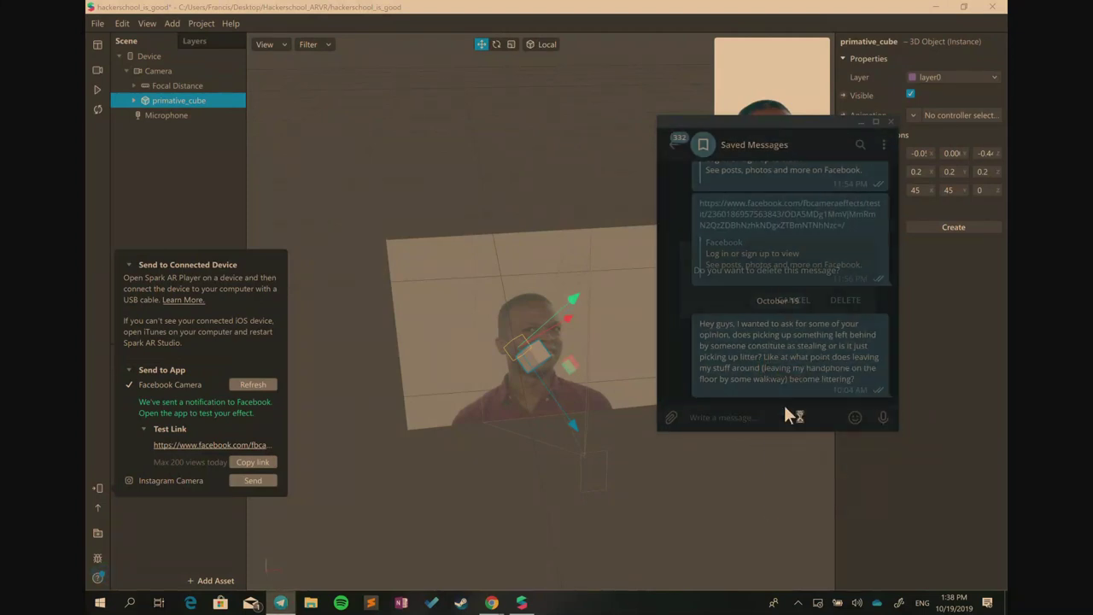
click(834, 296)
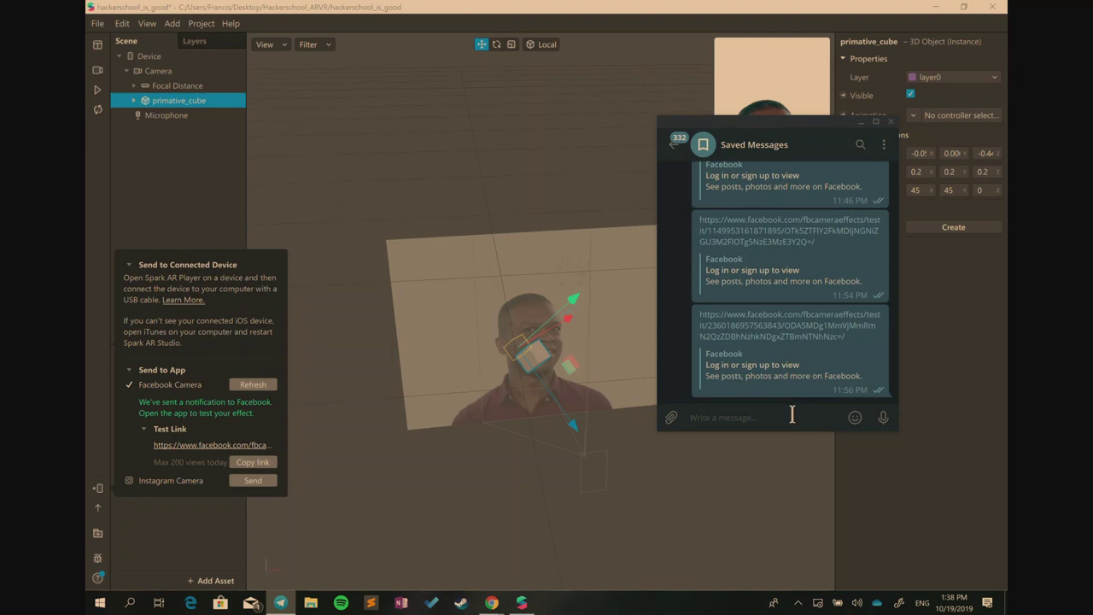
Send the copied Facebook test link to Saved Messages and switch back to Spark AR Studio
key(ctrl+v)
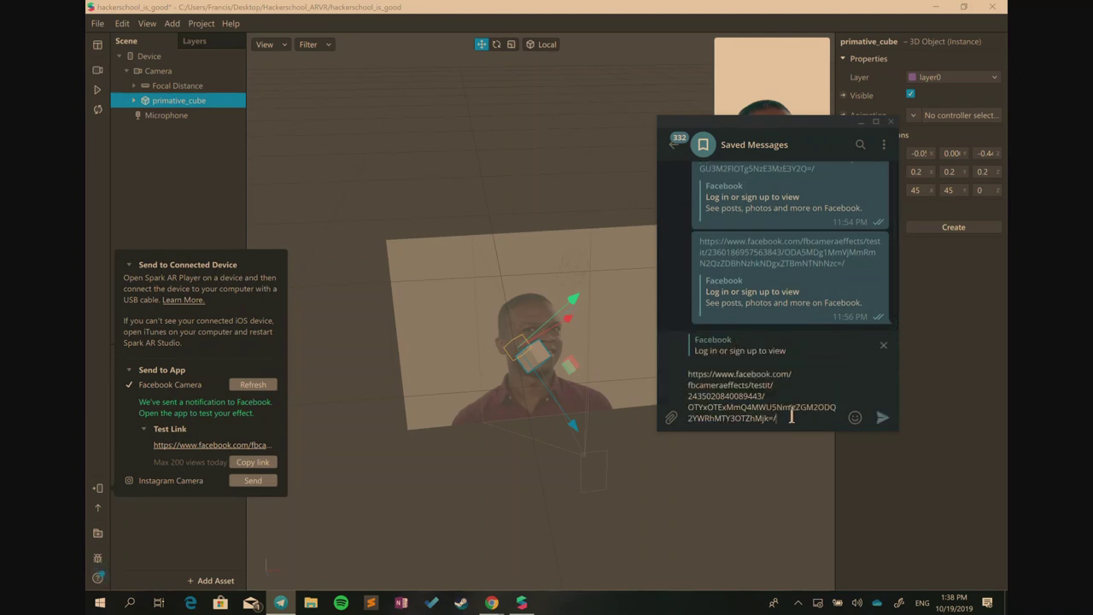
key(Return)
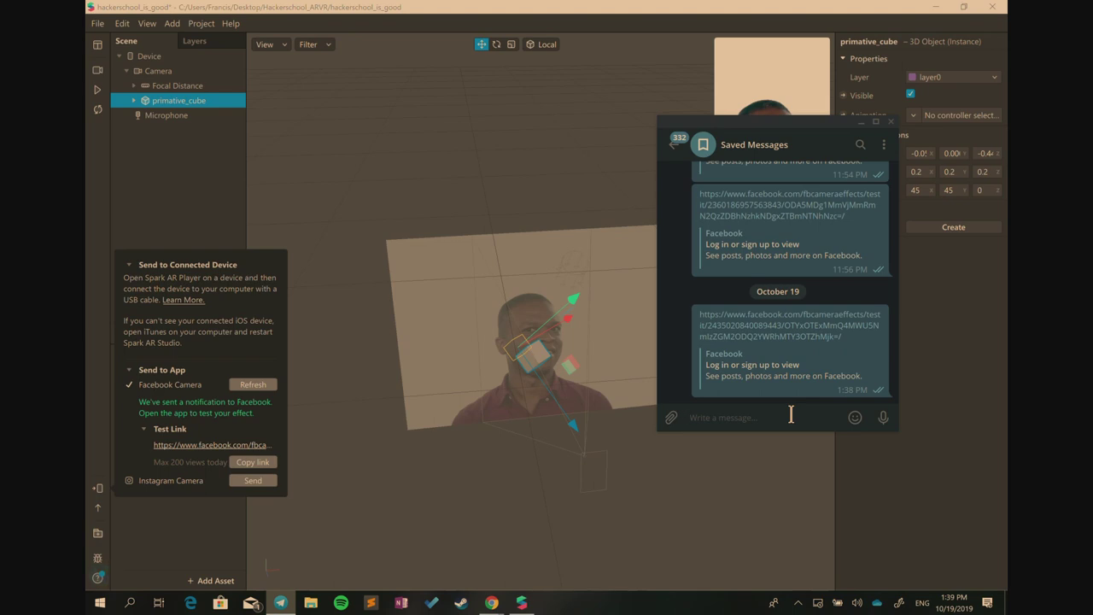
click(866, 457)
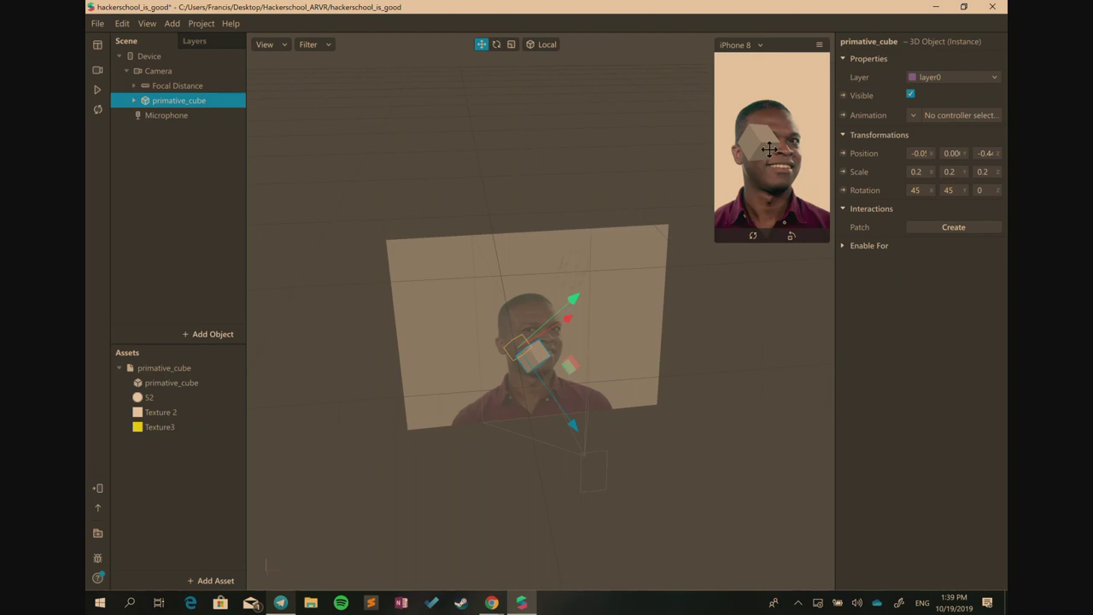
Compare the Camera and its child primative_cube in the scene hierarchy, ending with the Camera selected
click(171, 70)
click(183, 100)
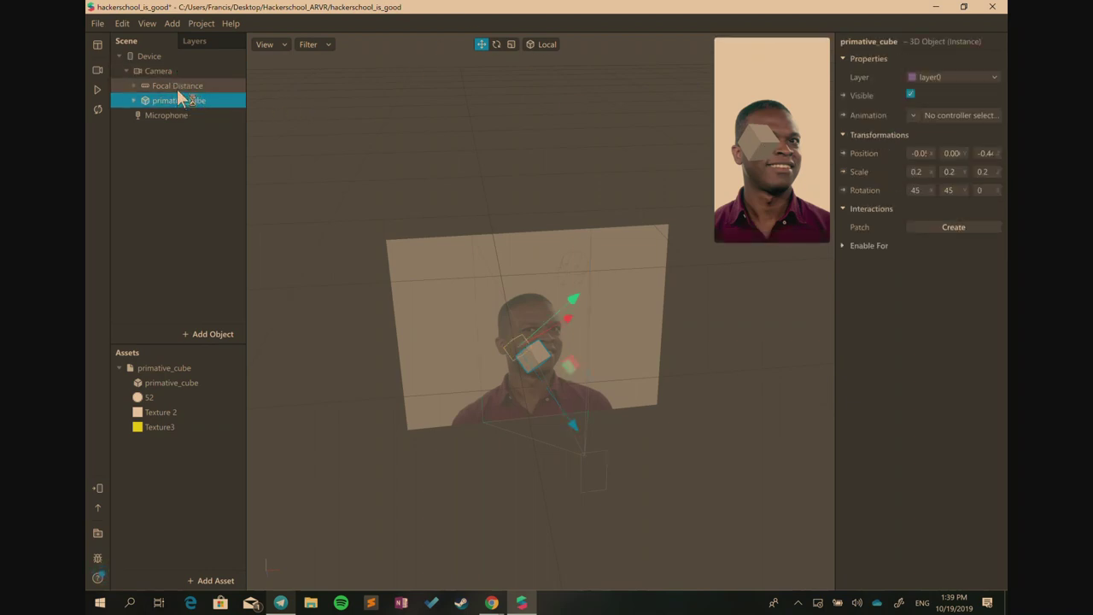
click(171, 70)
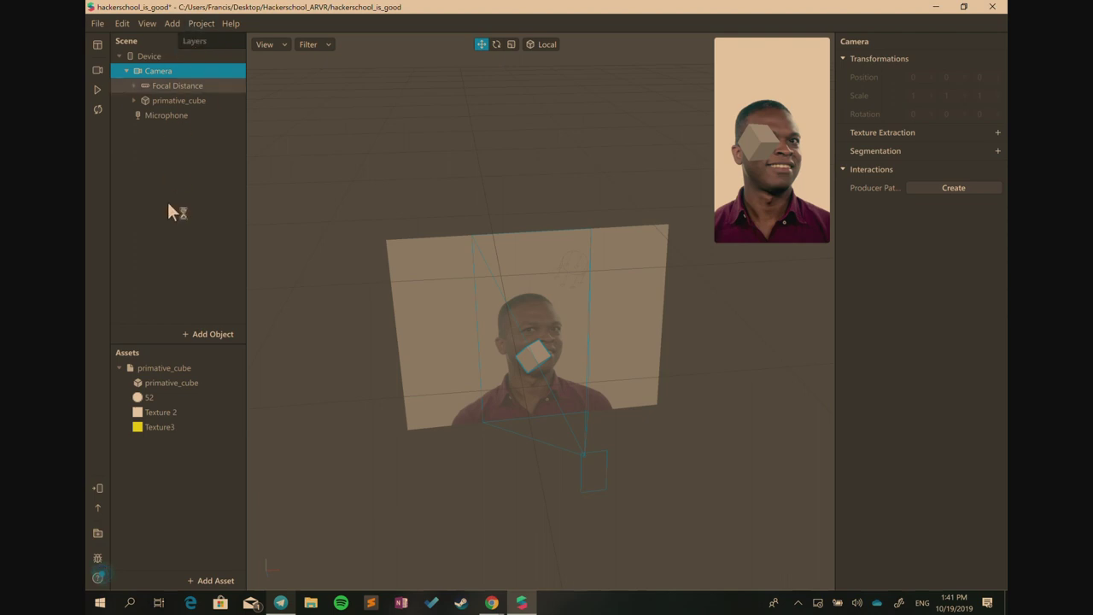
Compare the Focal Distance, primative_cube and Camera entries in the scene hierarchy, ending with primative_cube selected
click(163, 84)
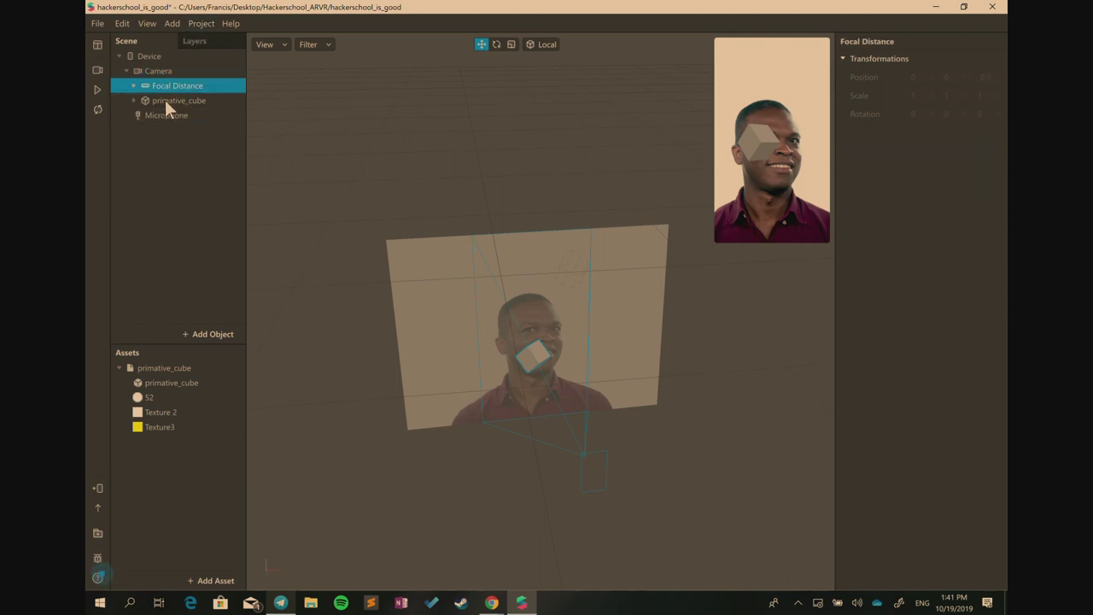
click(165, 99)
click(165, 87)
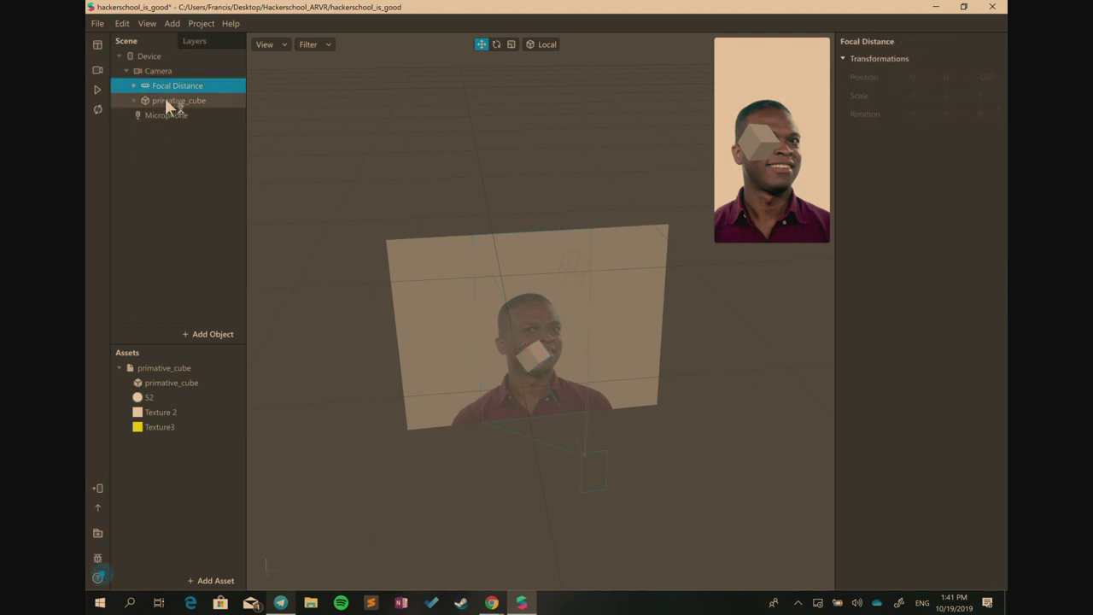
click(165, 99)
click(164, 87)
click(168, 100)
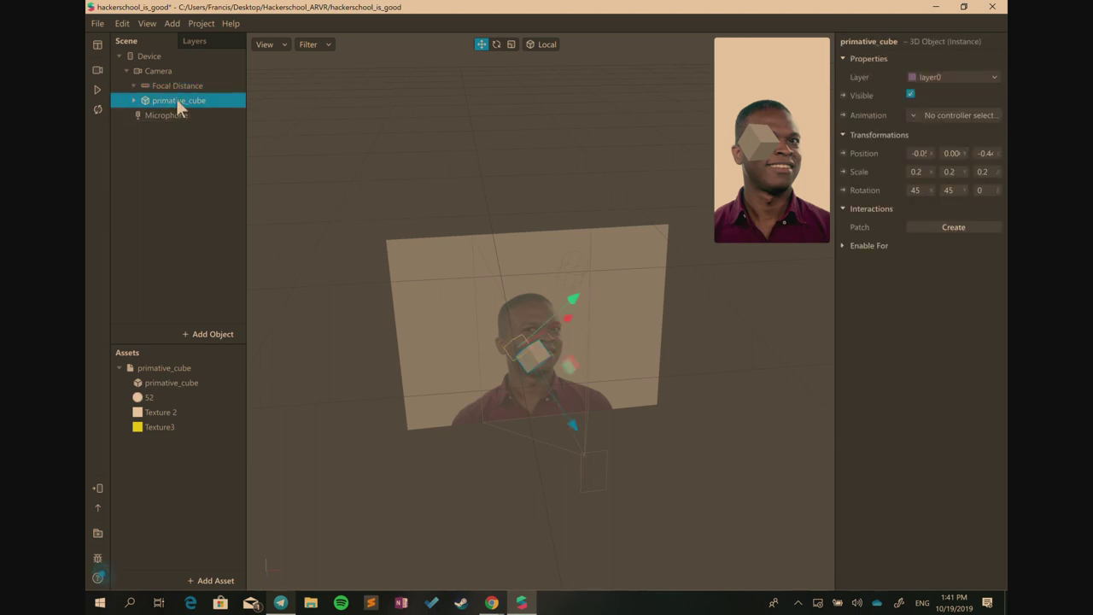
click(168, 72)
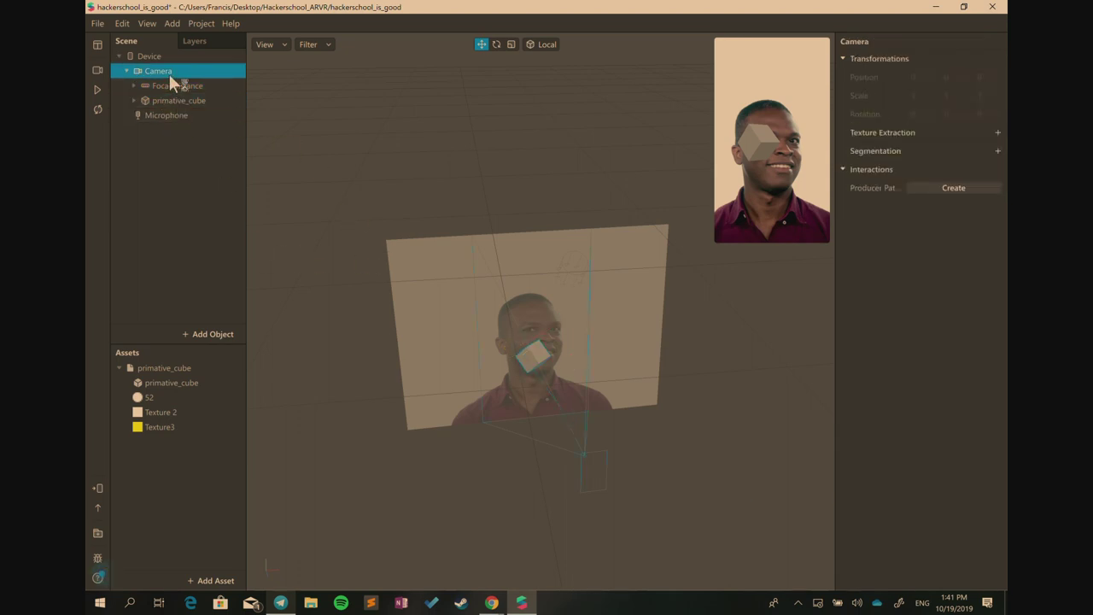
right_click(169, 74)
key(Escape)
click(170, 100)
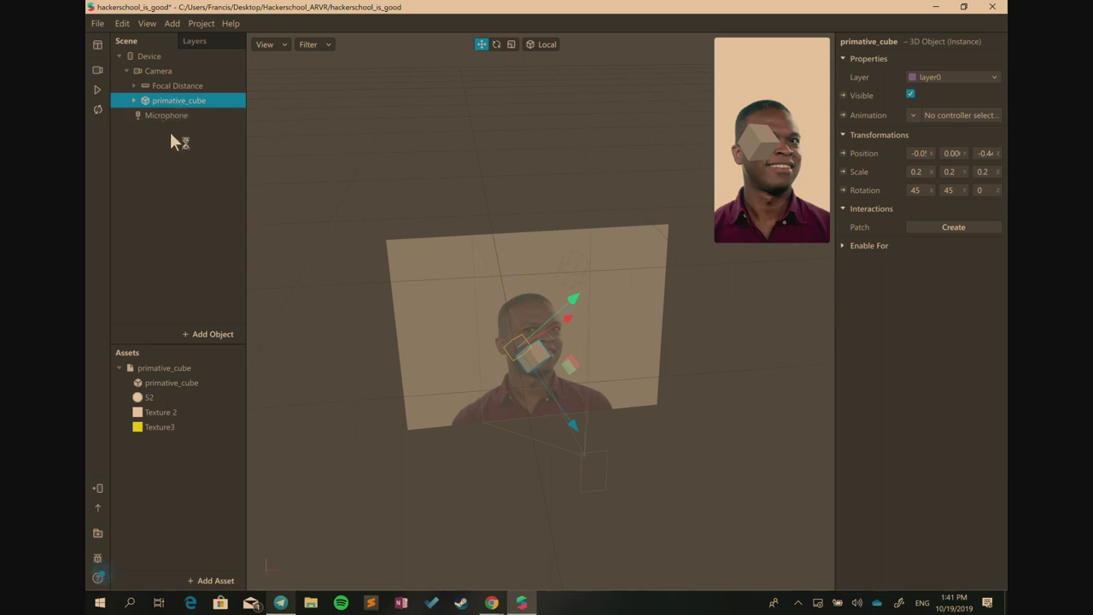
Show the Patch Editor below the viewport and enlarge its pane slightly
click(193, 26)
mouse_move(171, 24)
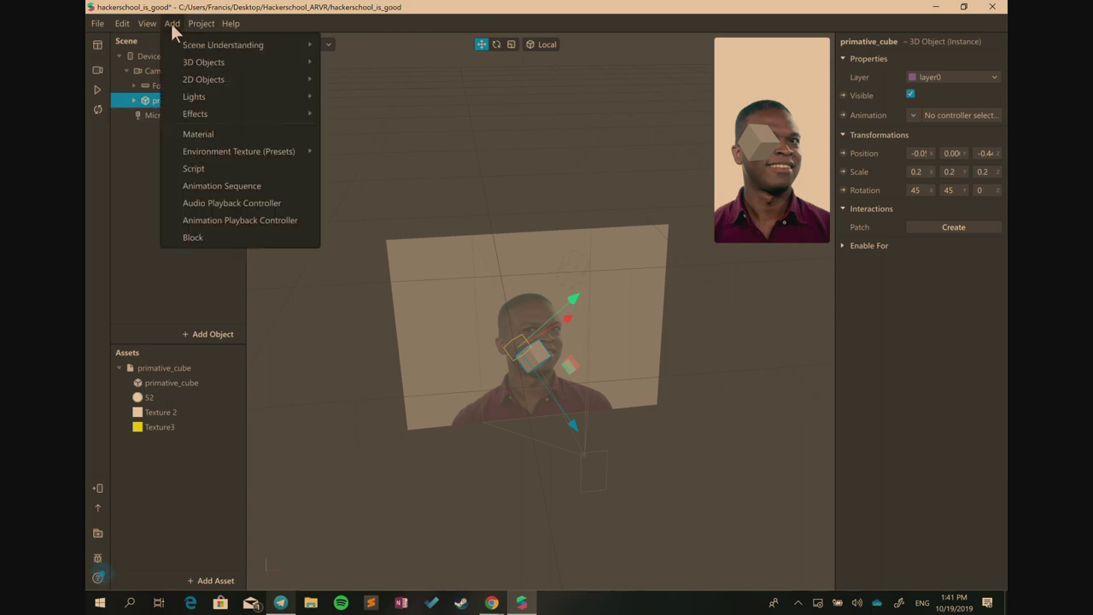
click(125, 189)
click(200, 24)
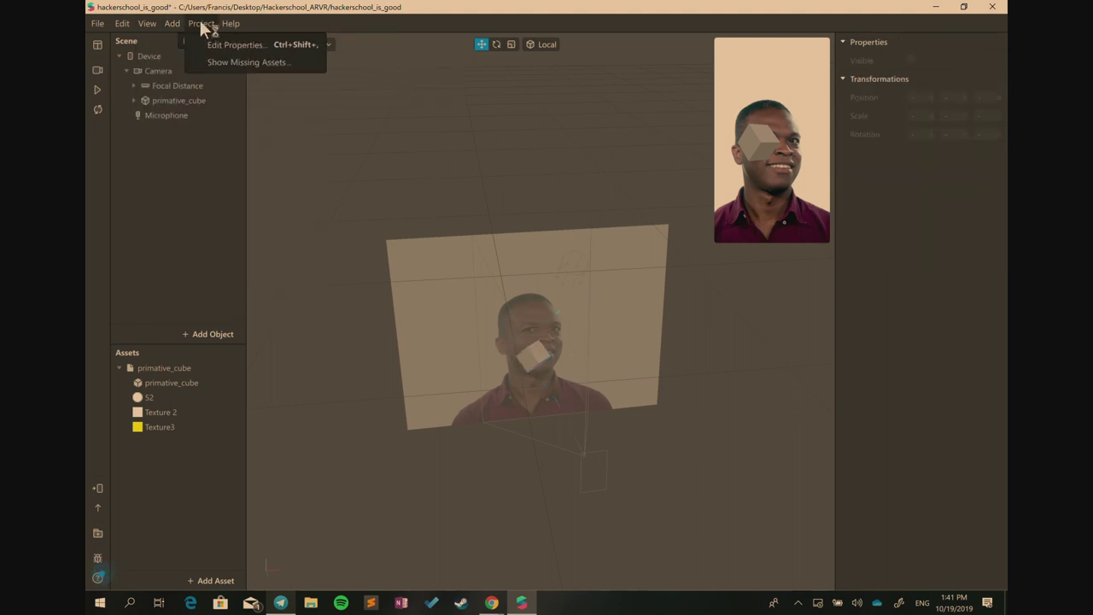
mouse_move(147, 26)
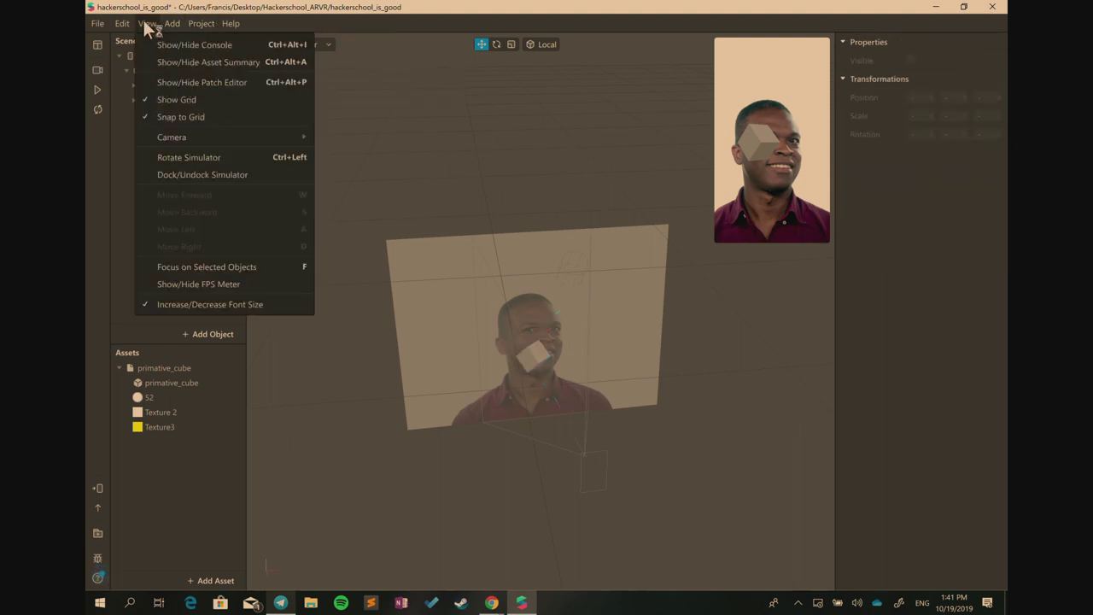
click(285, 82)
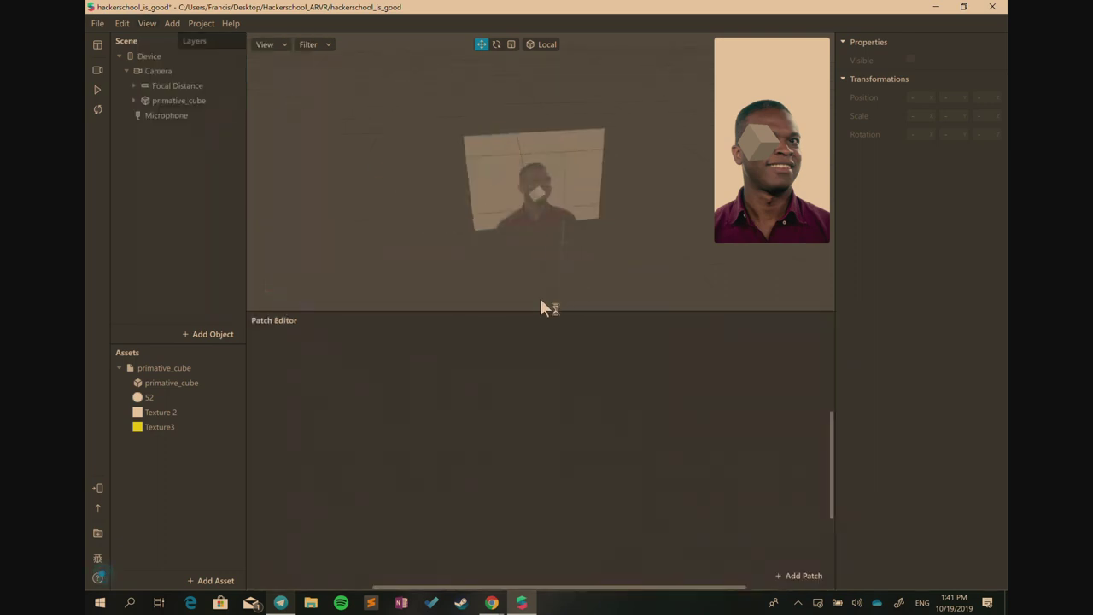
drag(543, 313, 551, 306)
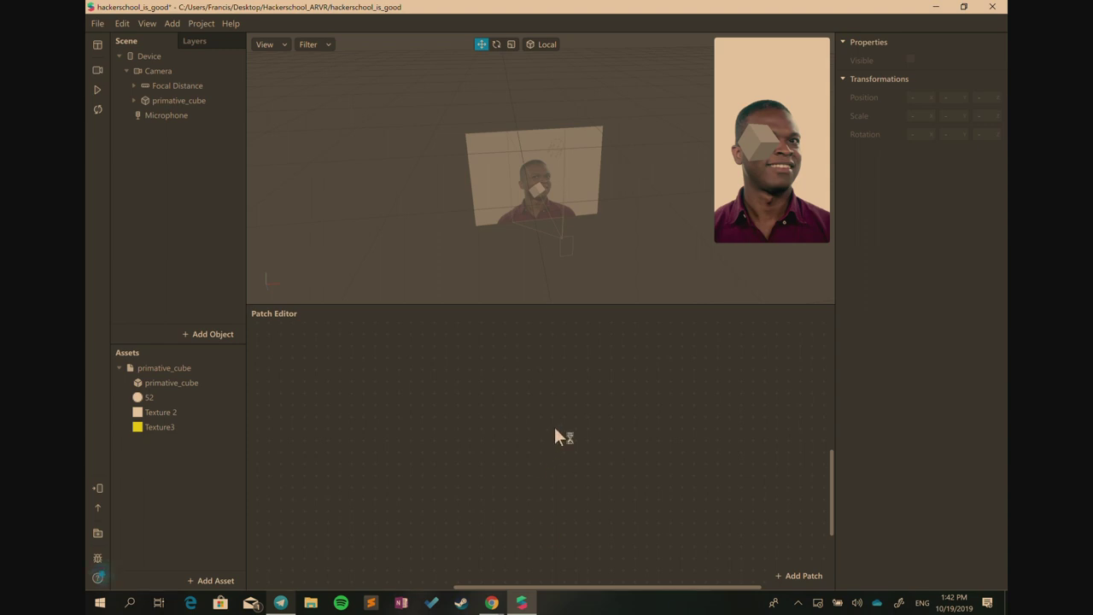
Review the Camera and Focal Distance objects in the scene hierarchy and leave primative_cube selected
click(175, 100)
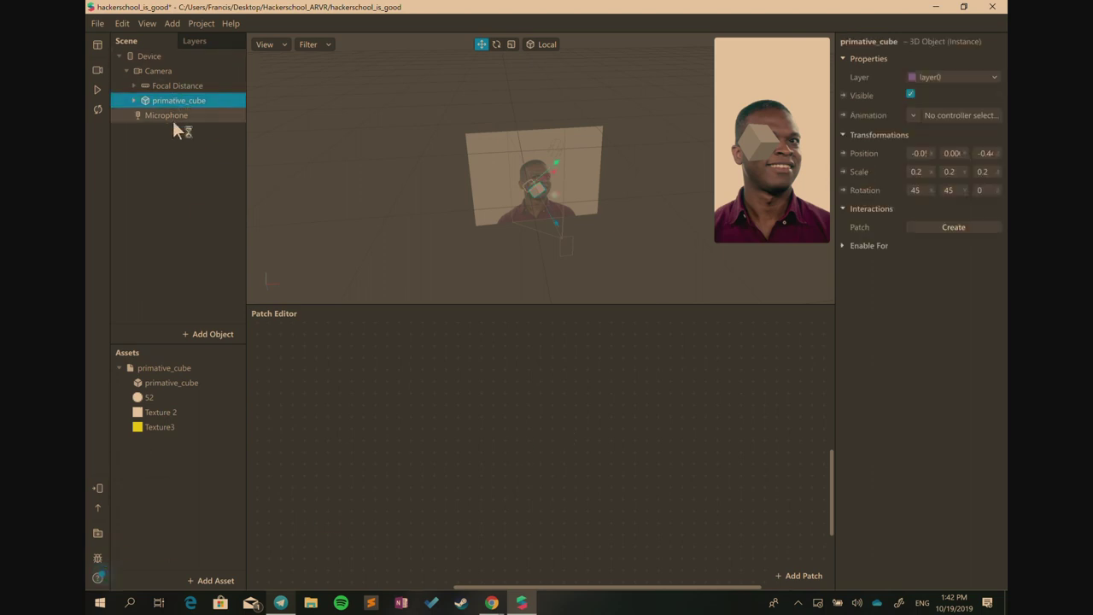
click(163, 72)
click(168, 86)
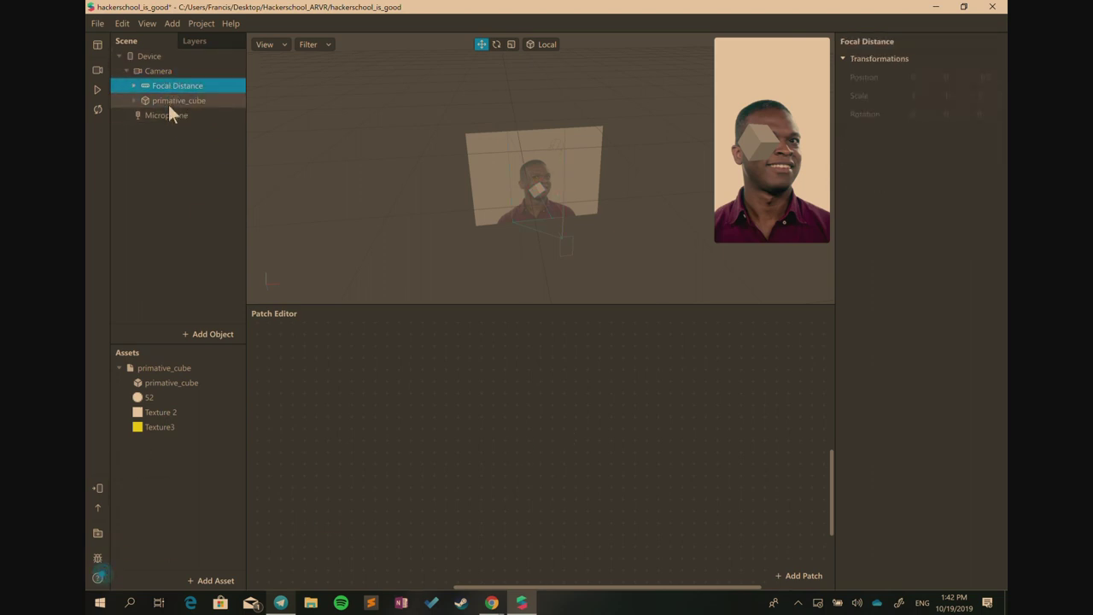
click(169, 101)
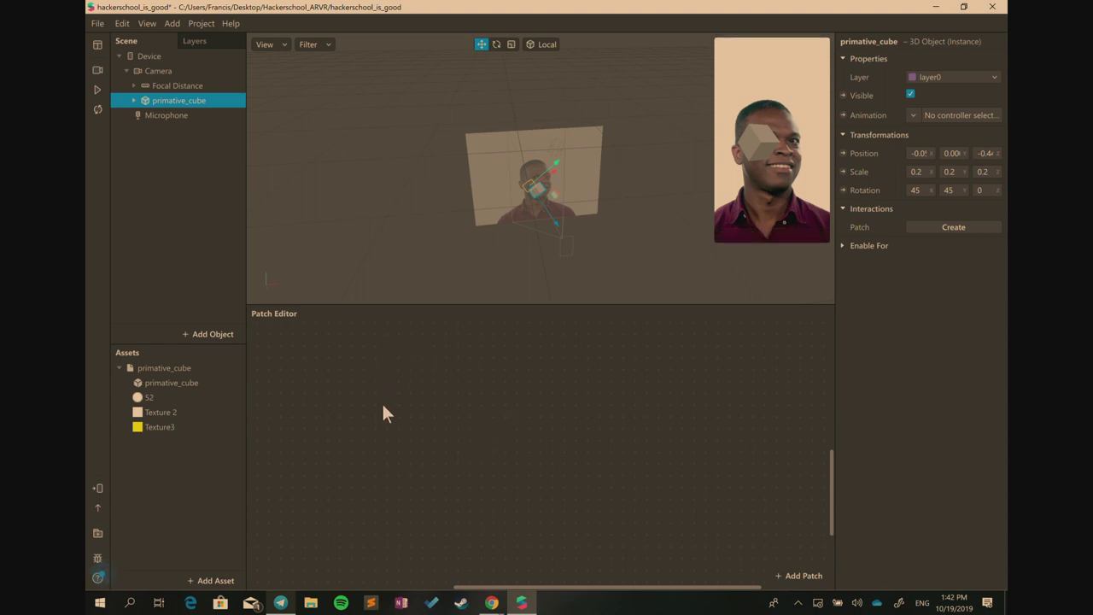
Examine the patch library's categories, including Audio, Device, Logic, Interaction, Shaders, Time and Utility
click(419, 433)
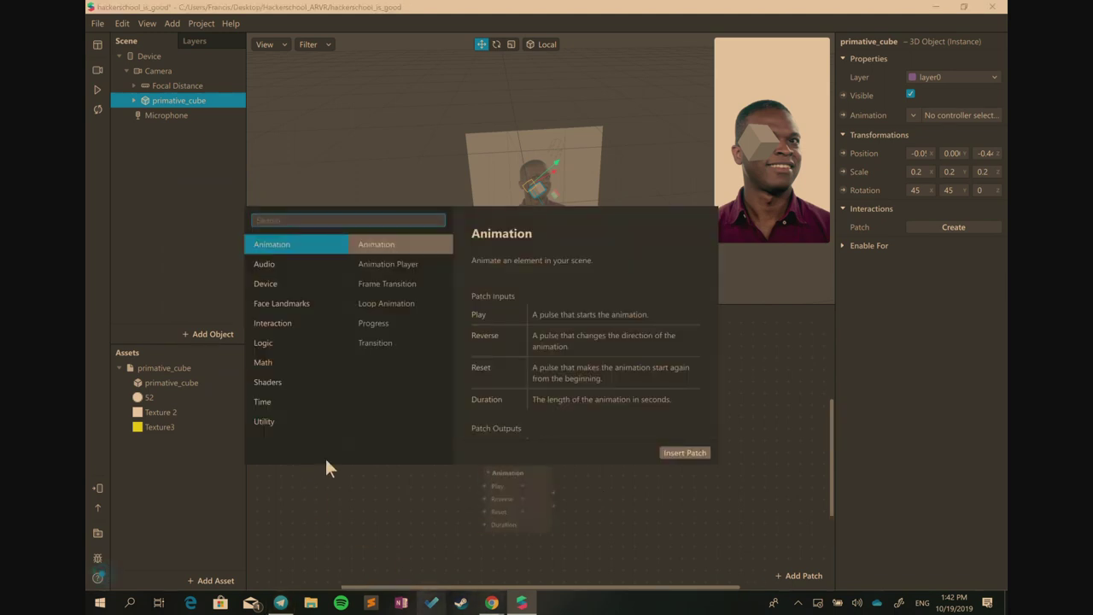
click(274, 266)
click(280, 286)
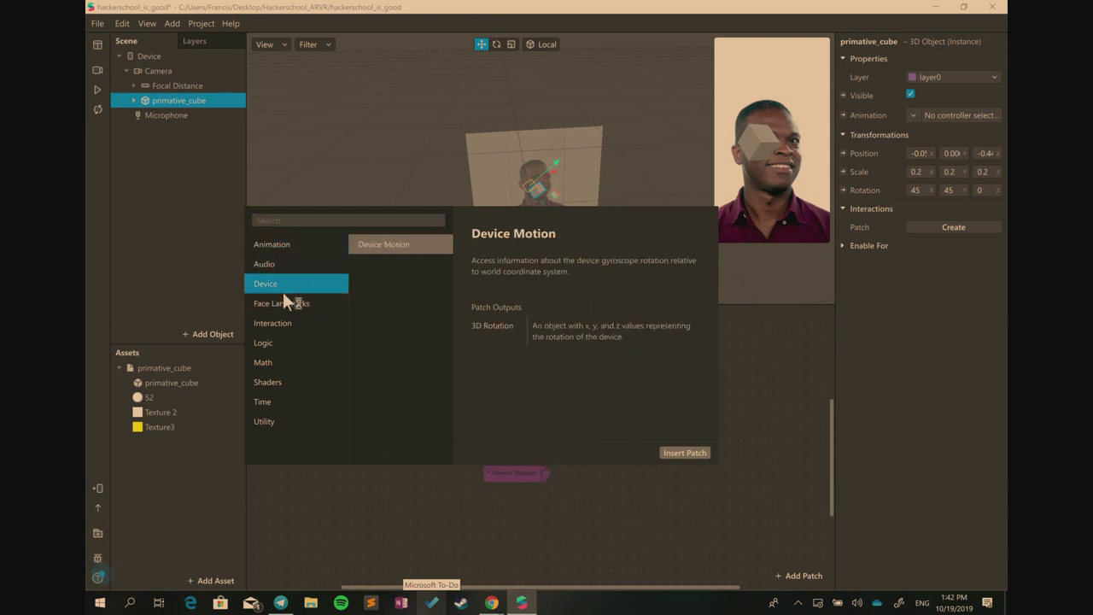
click(283, 341)
click(275, 322)
click(280, 382)
click(281, 403)
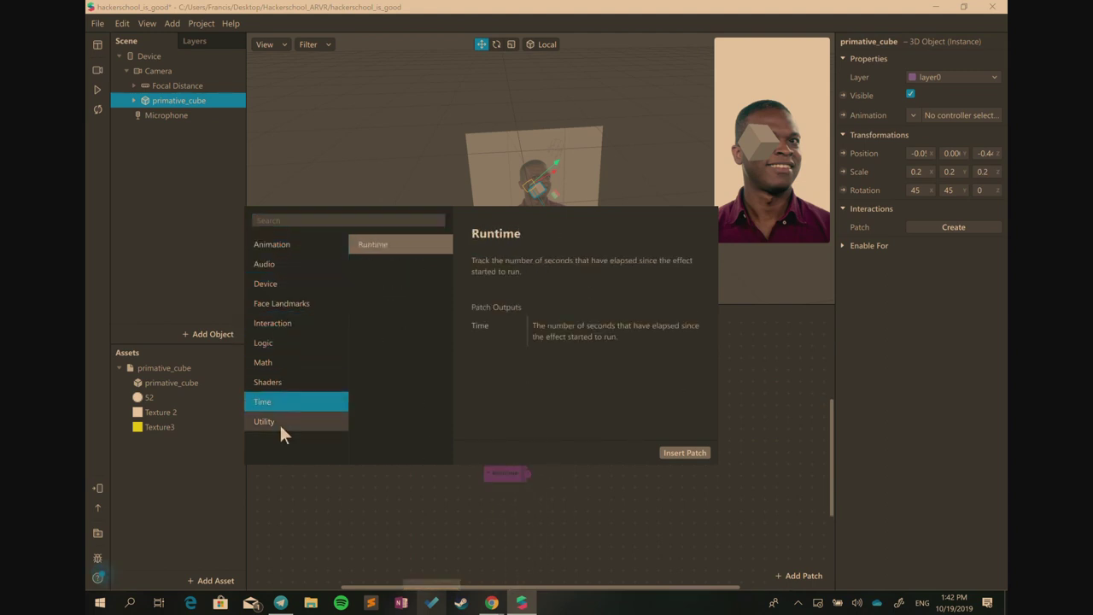
click(279, 421)
Search the patch library for "dev", insert a Device Motion patch, and move it up and to the left in the graph
click(283, 244)
click(305, 220)
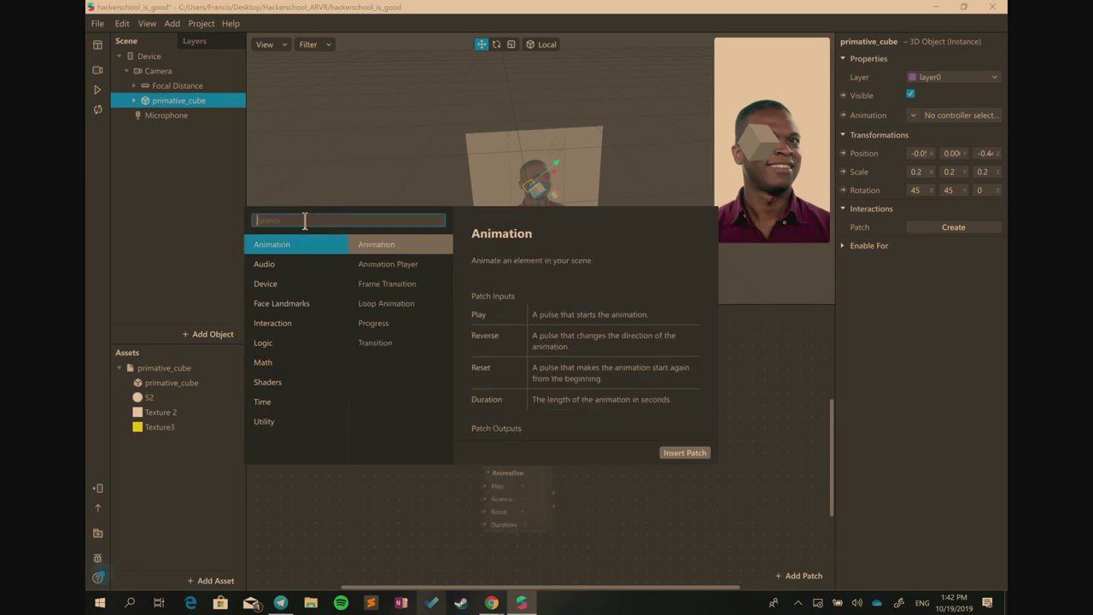
text(dev)
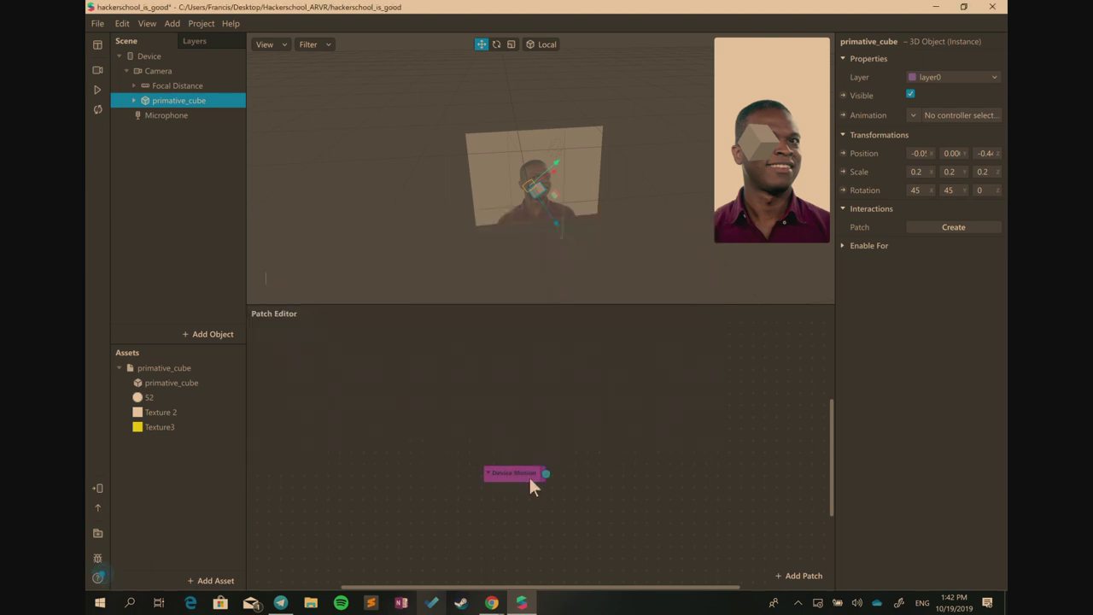
scroll(528, 553, up, 1)
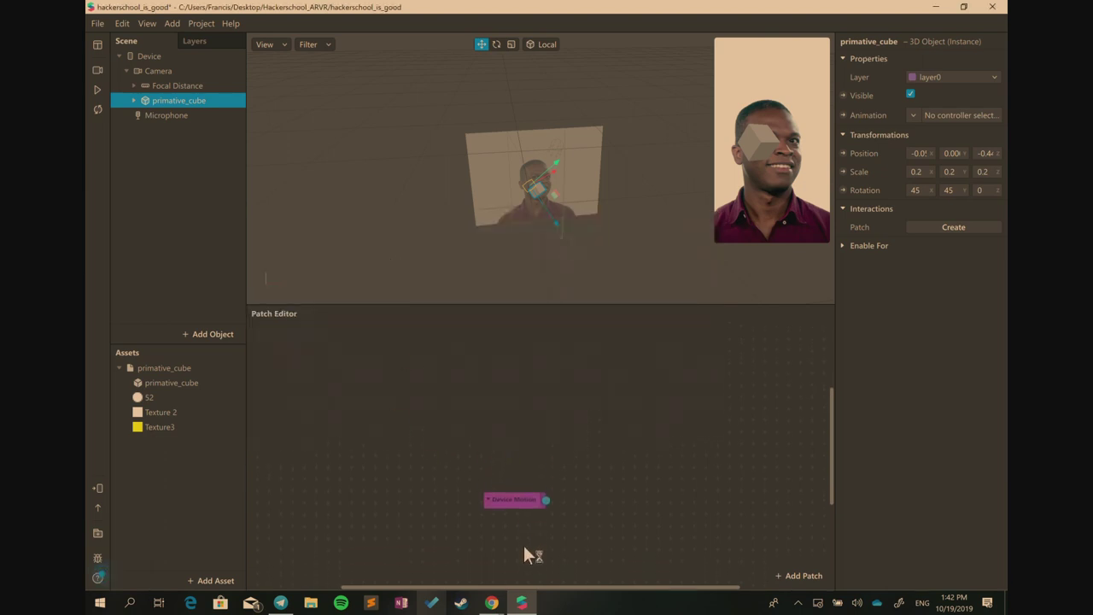
scroll(525, 555, down, 2)
scroll(524, 553, up, 1)
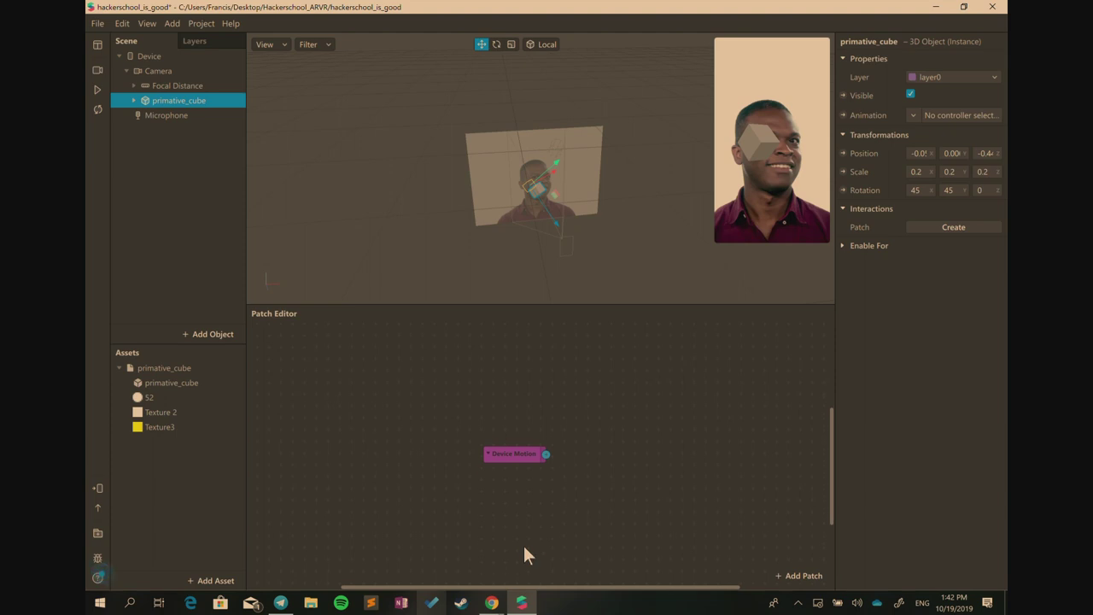
ctrl+scroll(524, 555, up, 4)
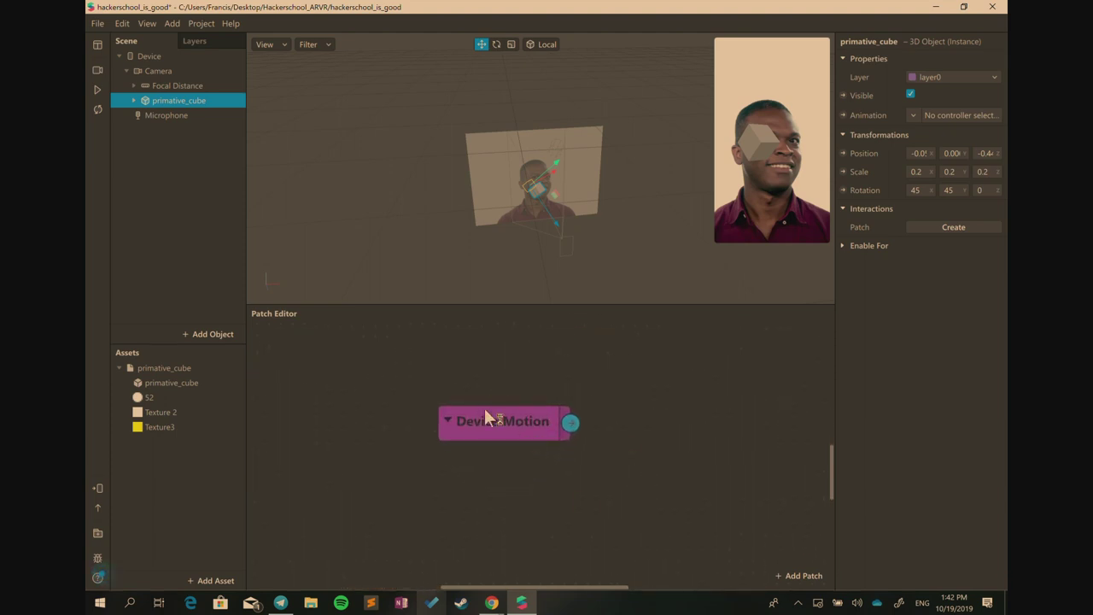
drag(484, 408, 378, 380)
Look up Device Motion in the patch library without inserting it, and inspect the output of the placed Device Motion patch
right_click(730, 454)
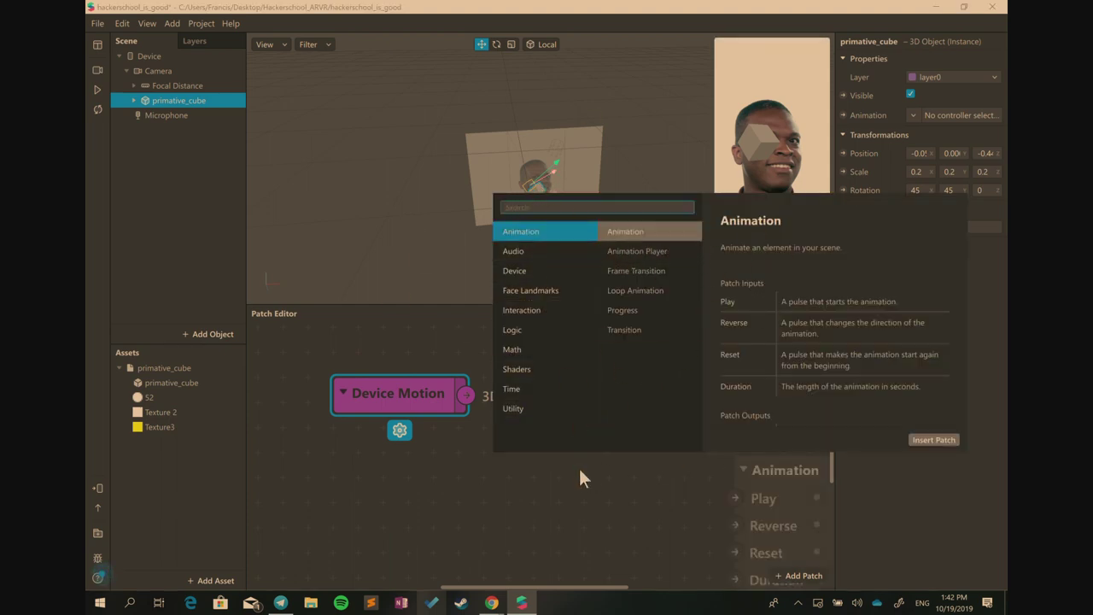
key(Escape)
right_click(607, 474)
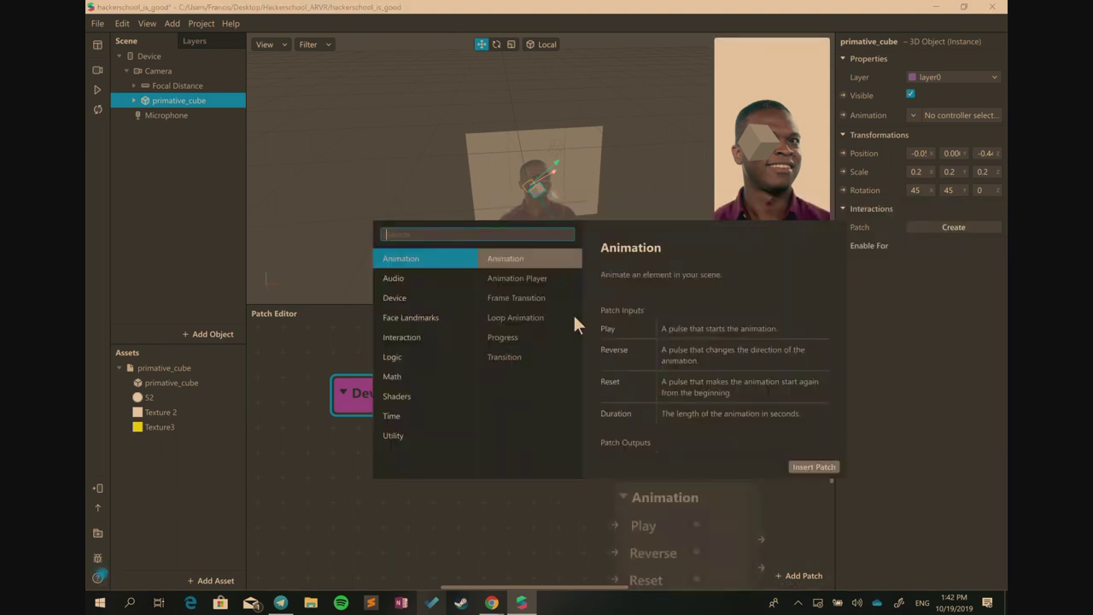
click(596, 482)
right_click(621, 424)
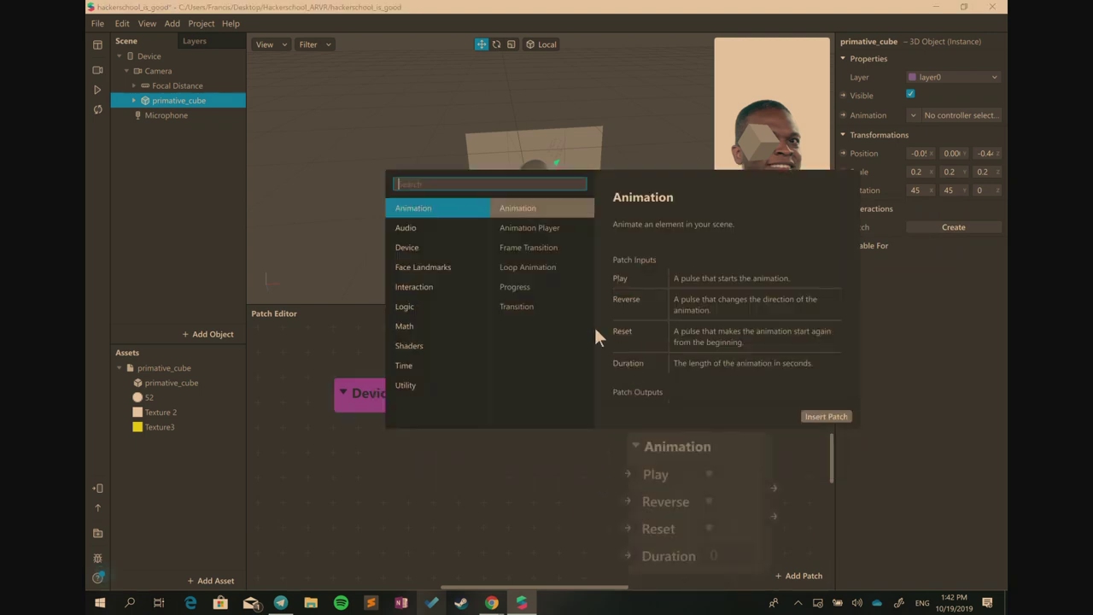
text(device moti)
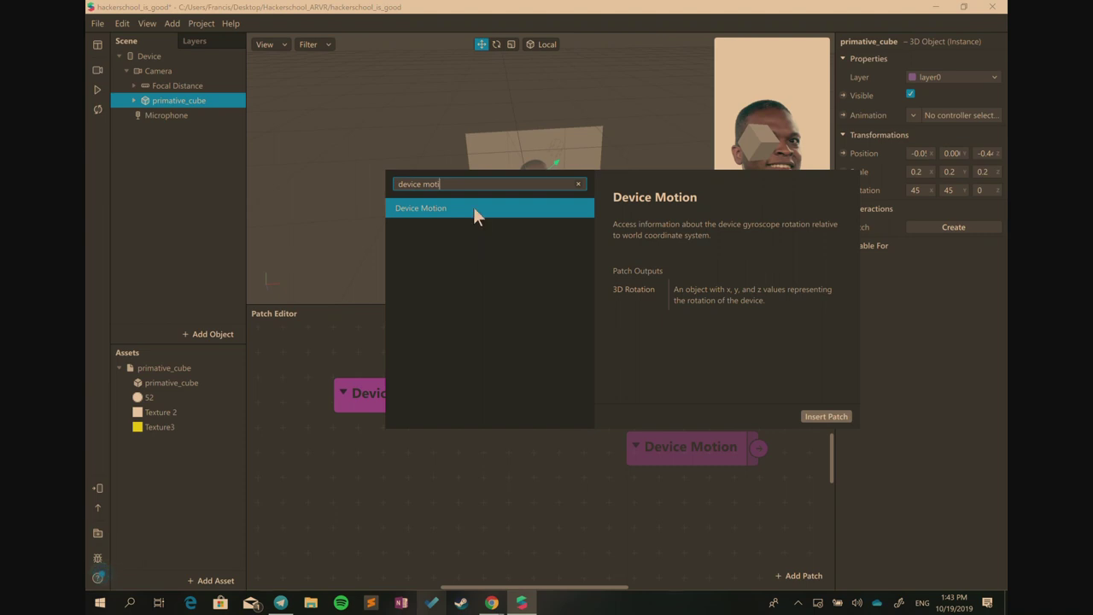
click(495, 492)
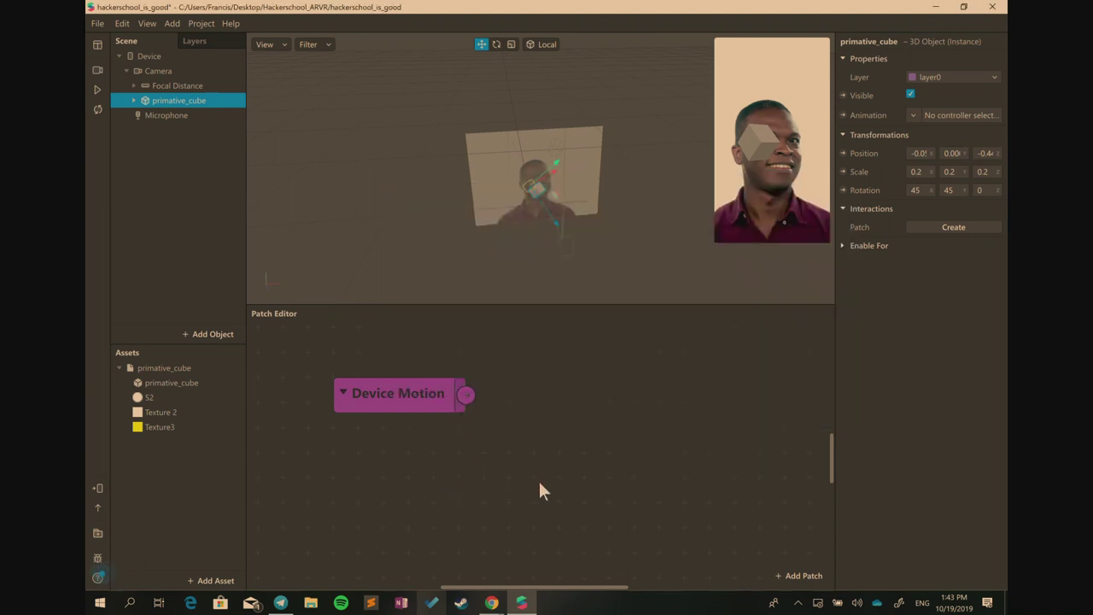
double_click(514, 410)
click(439, 436)
click(407, 391)
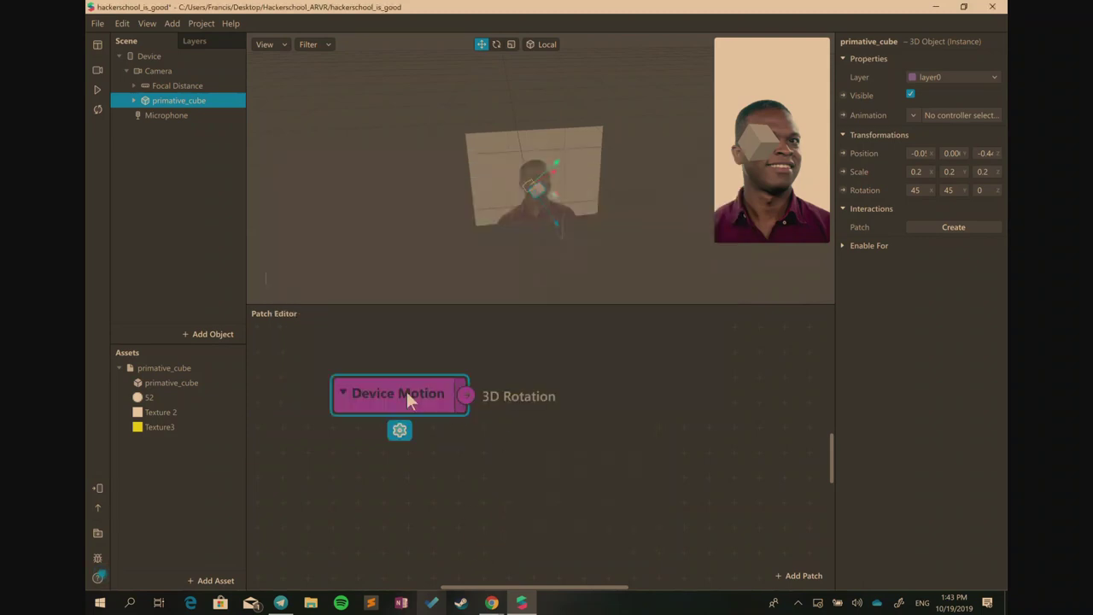
Insert a Value patch, place it beside the output of Device Motion, and shift Device Motion slightly away from it
click(482, 432)
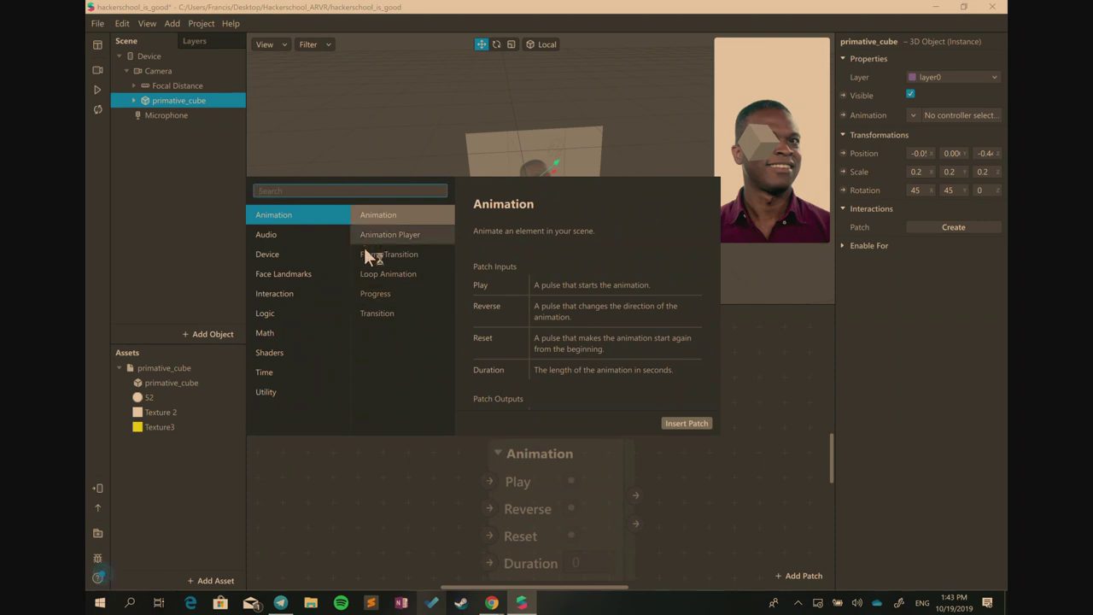
text(value)
key(Return)
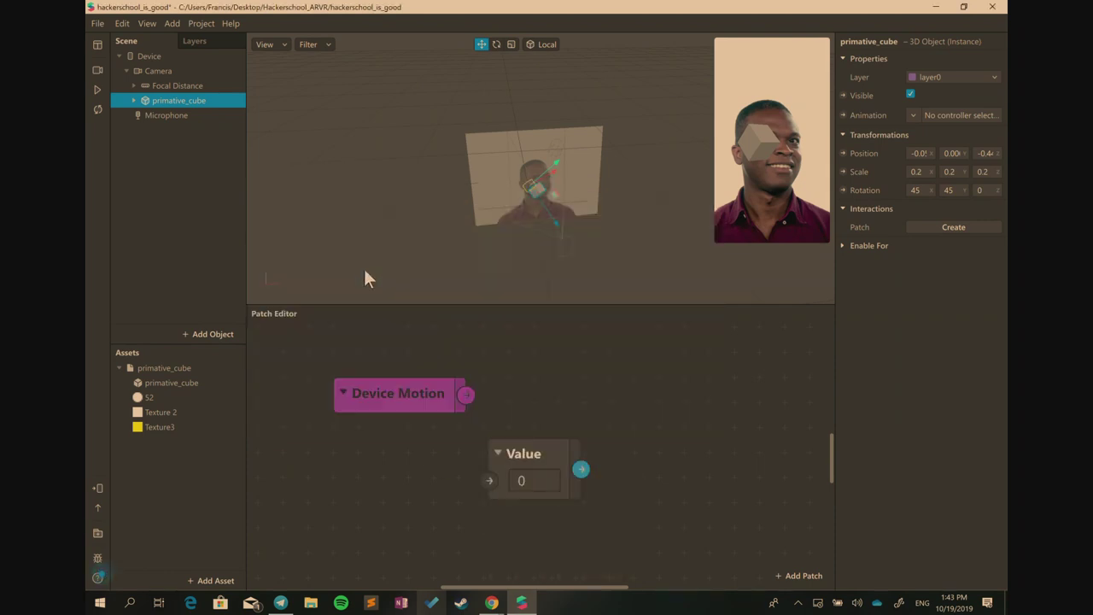
click(536, 462)
drag(536, 461, 586, 376)
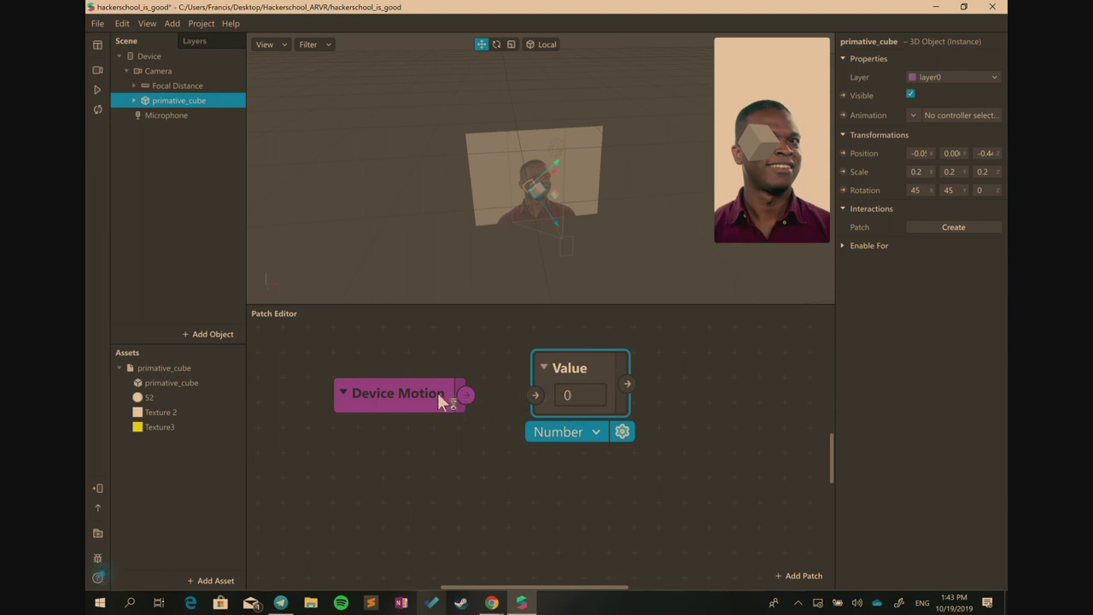
drag(398, 385, 370, 385)
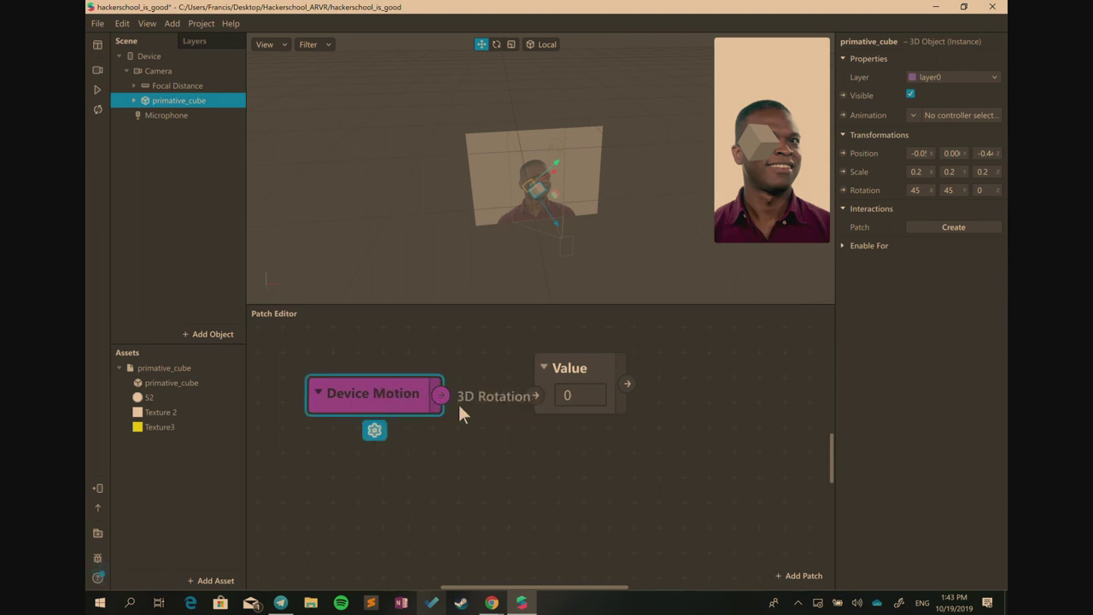
double_click(684, 501)
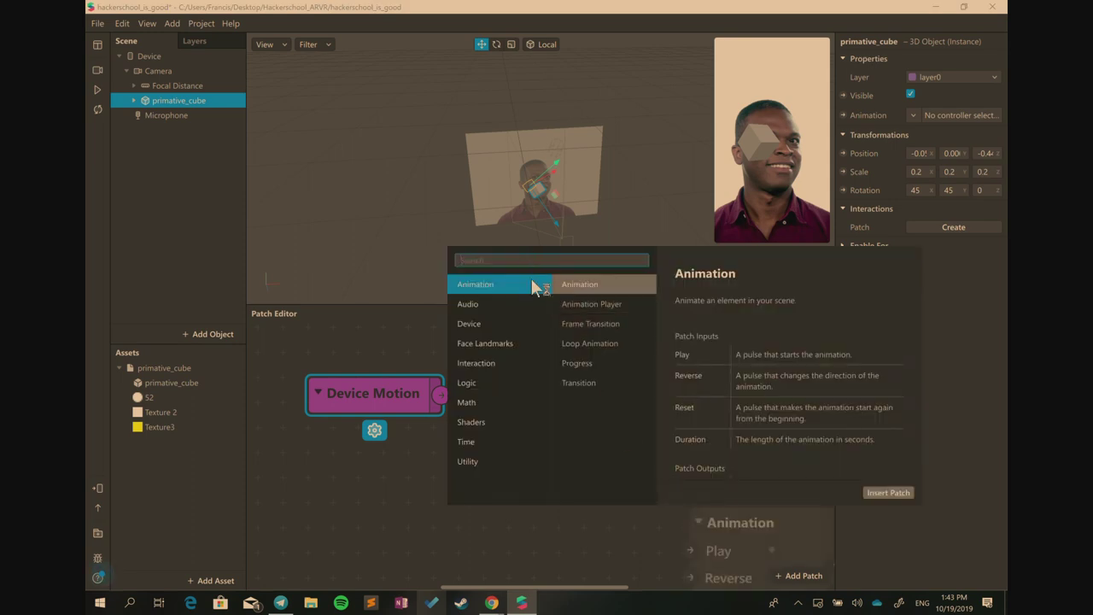
text(value)
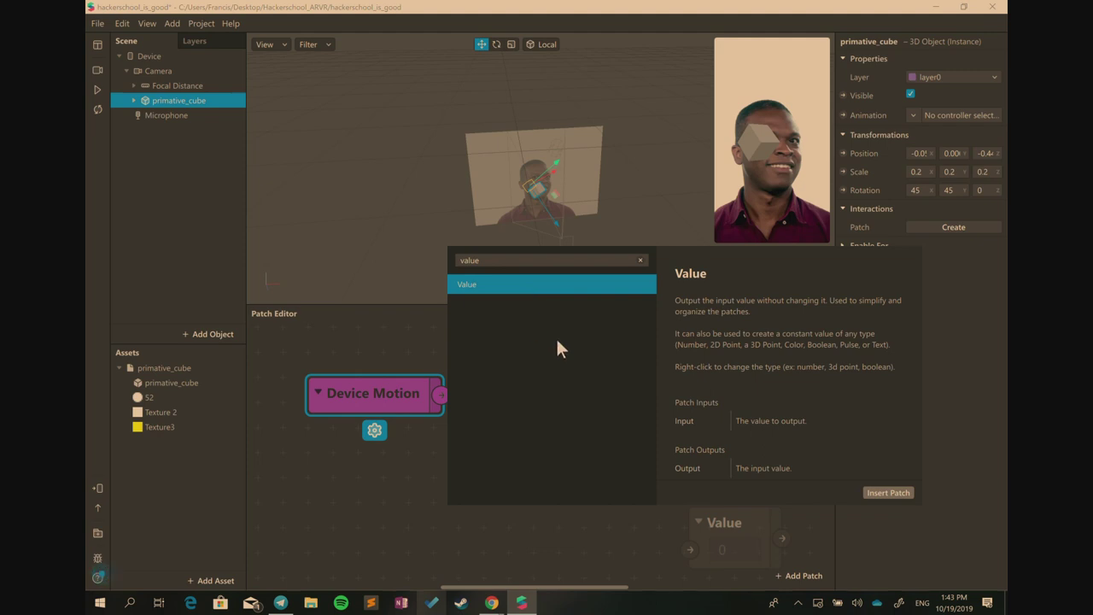
click(539, 290)
drag(755, 520, 577, 462)
key(Delete)
Move the Value patch farther to the right of the Device Motion patch to widen the gap between them
click(584, 373)
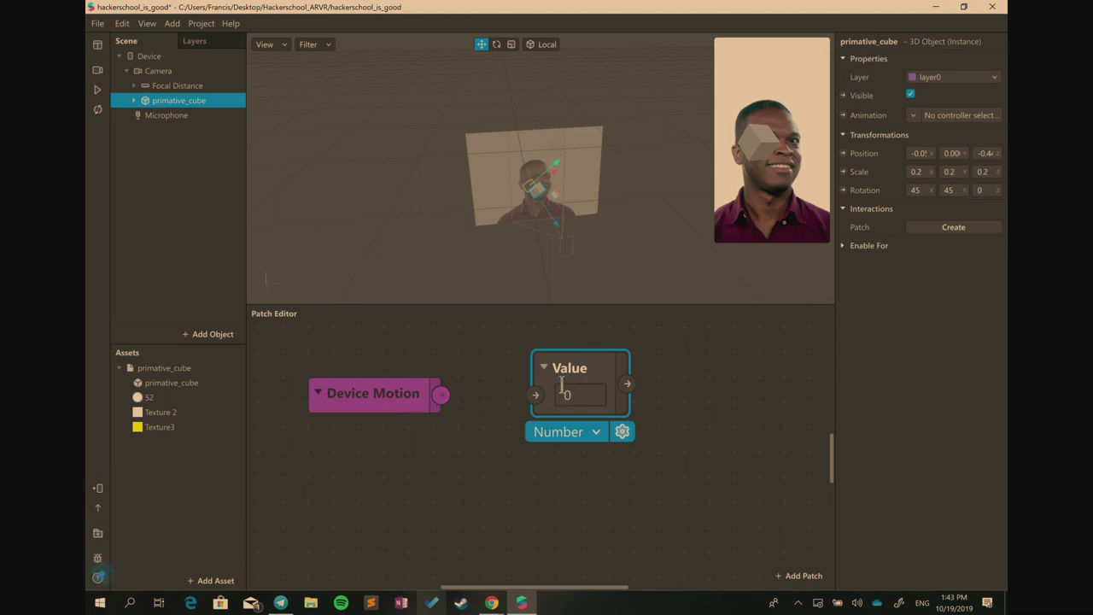
drag(607, 371, 660, 372)
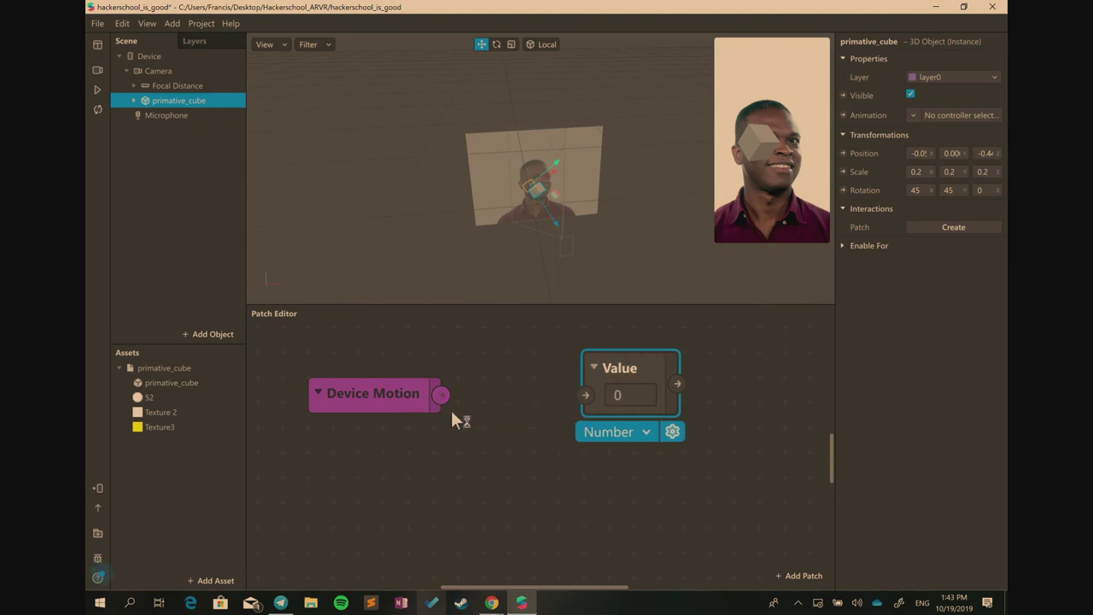
Connect the Device Motion patch's 3D Rotation output to the input of the Value patch and keep Device Motion aligned
click(376, 408)
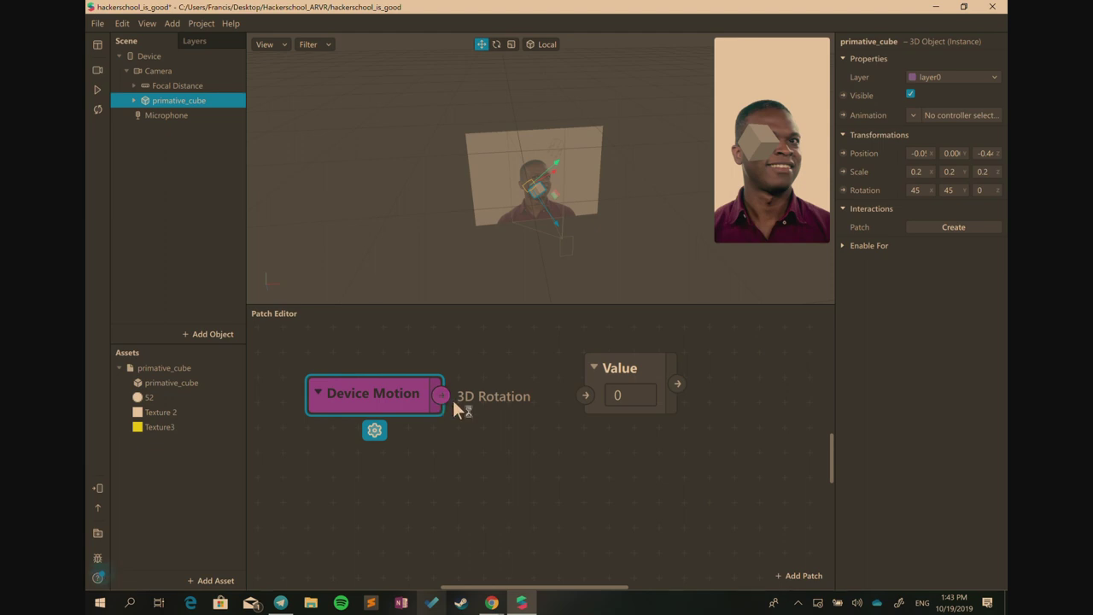
drag(441, 402, 585, 396)
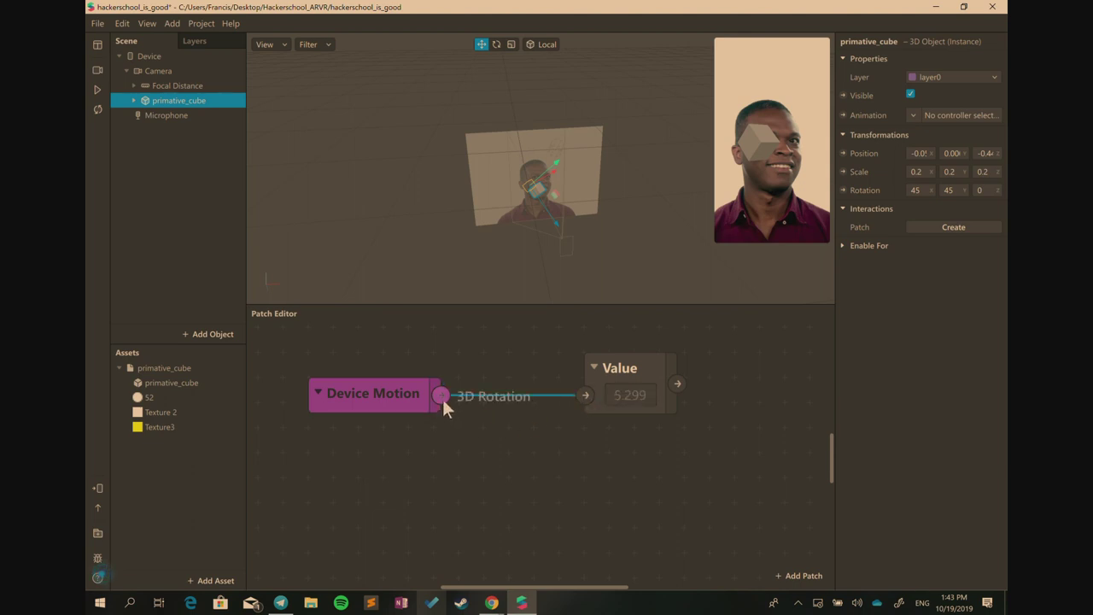
drag(442, 398, 585, 396)
click(621, 365)
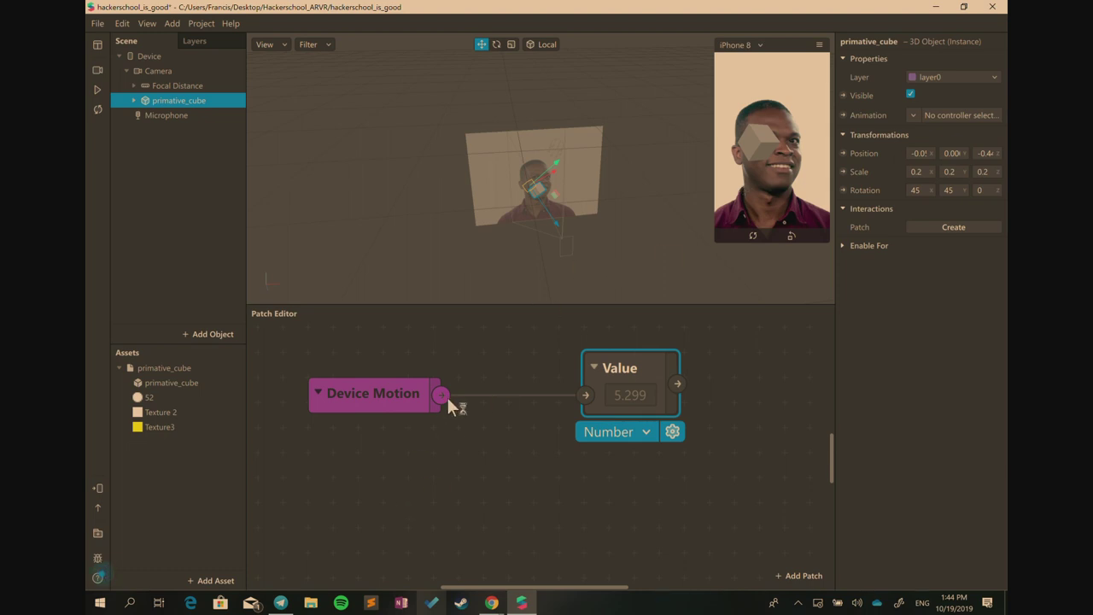
click(382, 381)
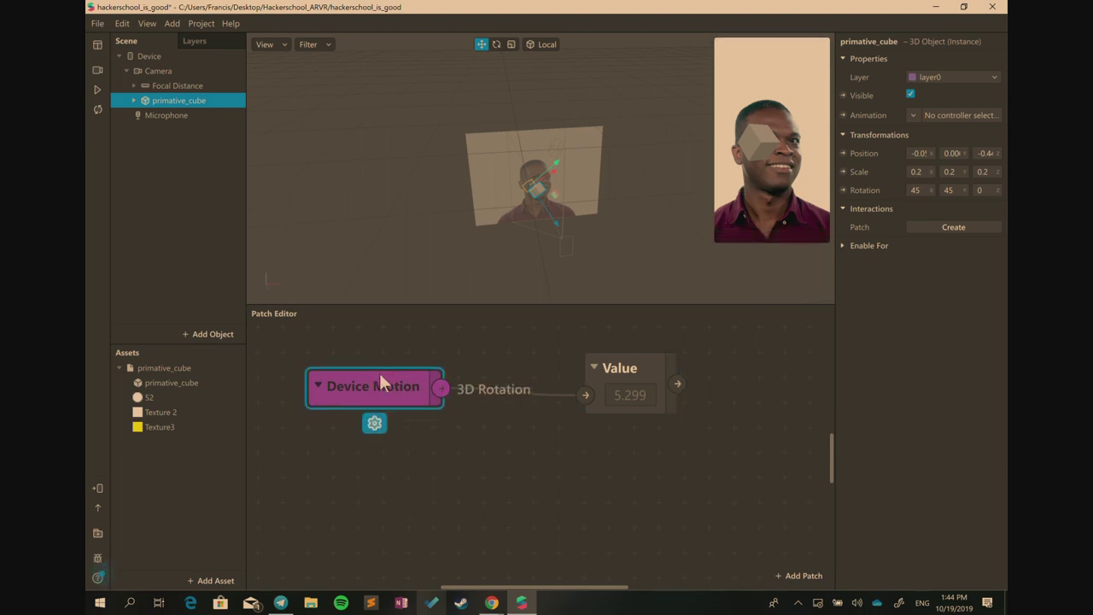
drag(380, 376, 394, 384)
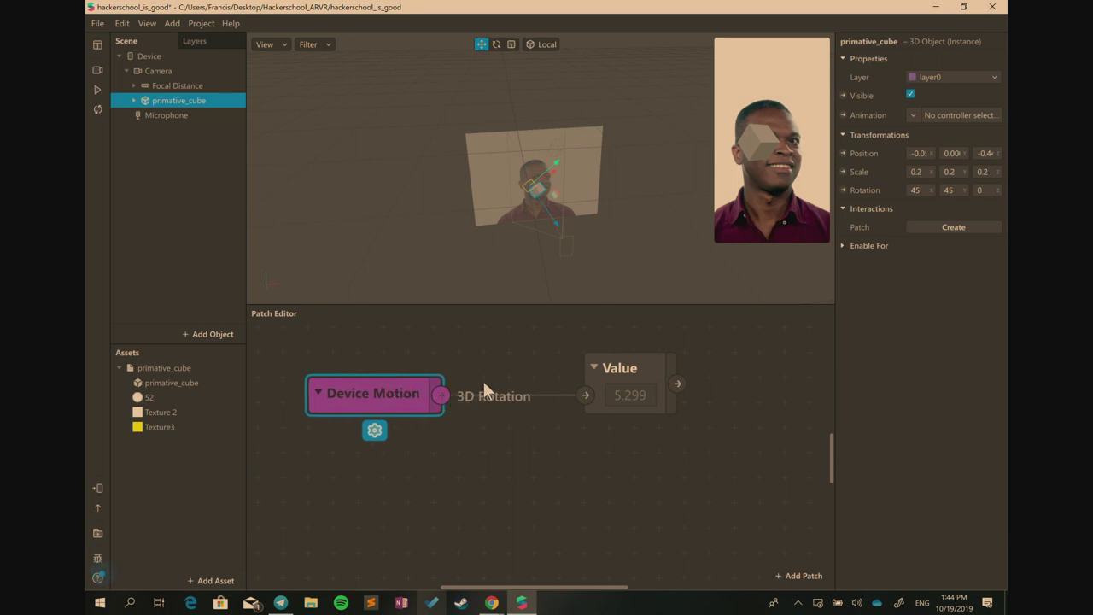
Switch the Value patch's data type to Vector 3 and return it to Number
click(618, 390)
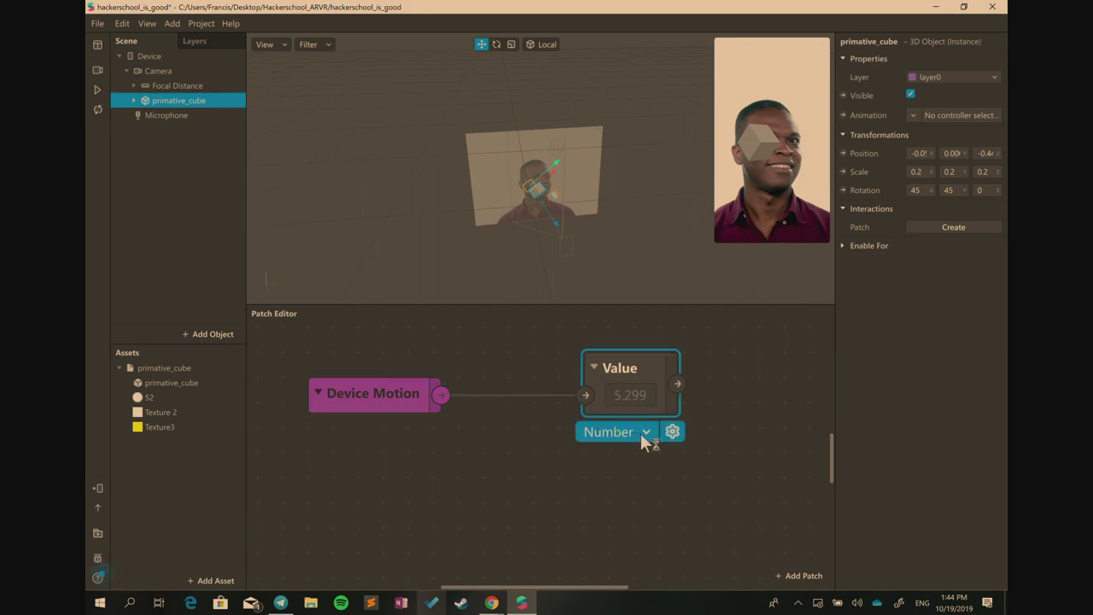
click(641, 432)
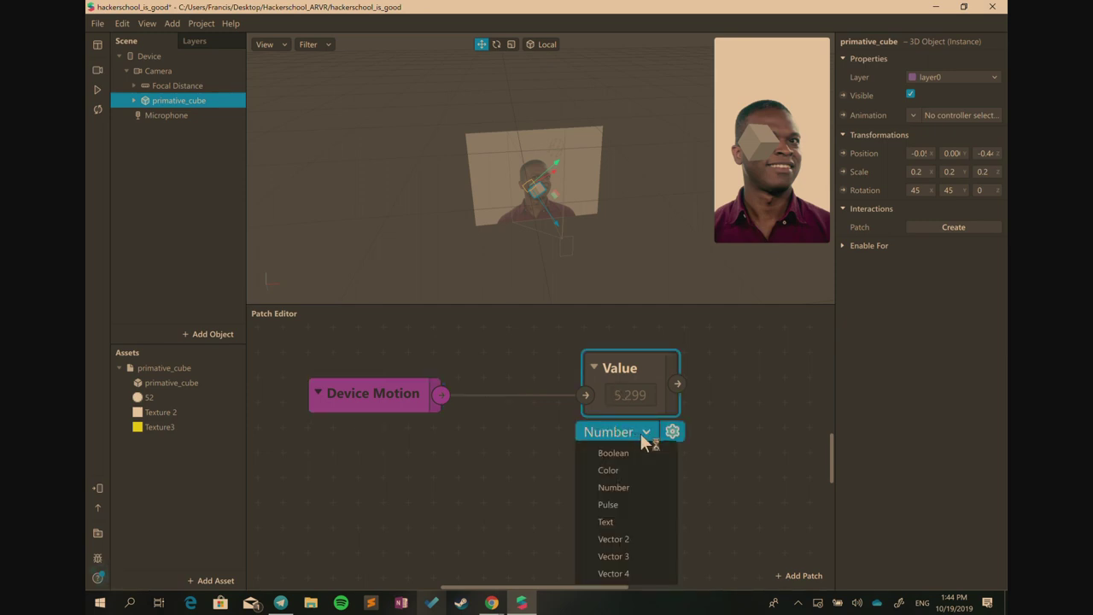
click(632, 558)
click(613, 373)
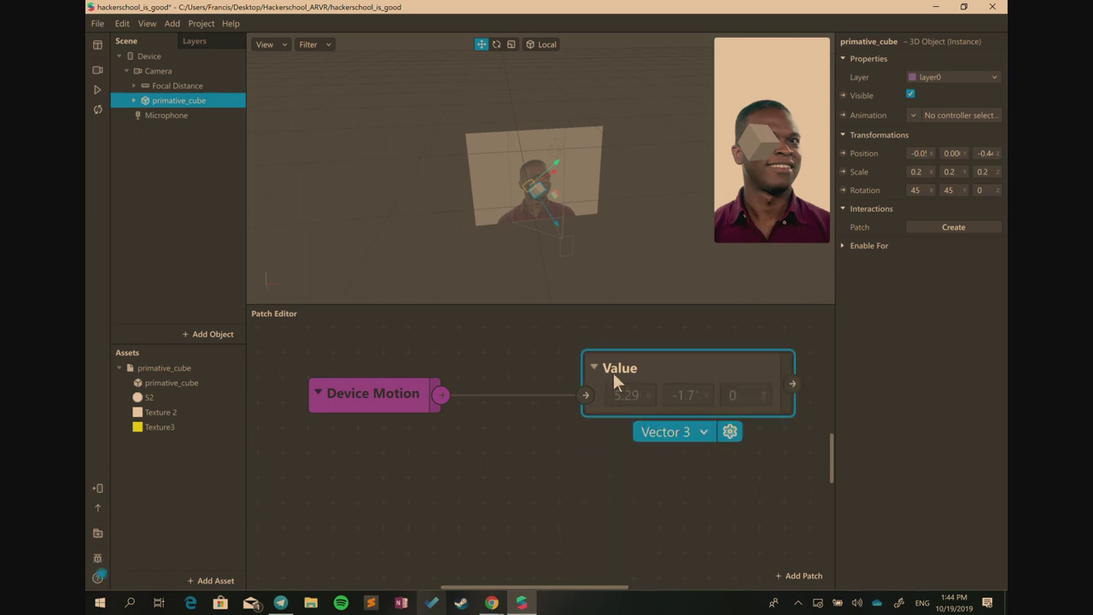
click(710, 432)
click(654, 444)
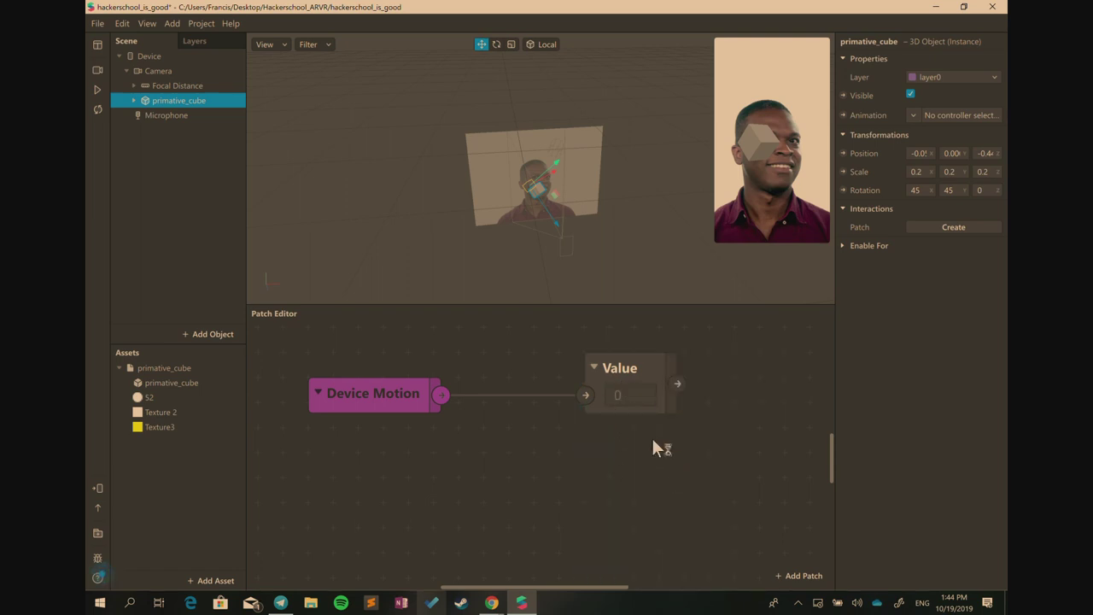
click(629, 410)
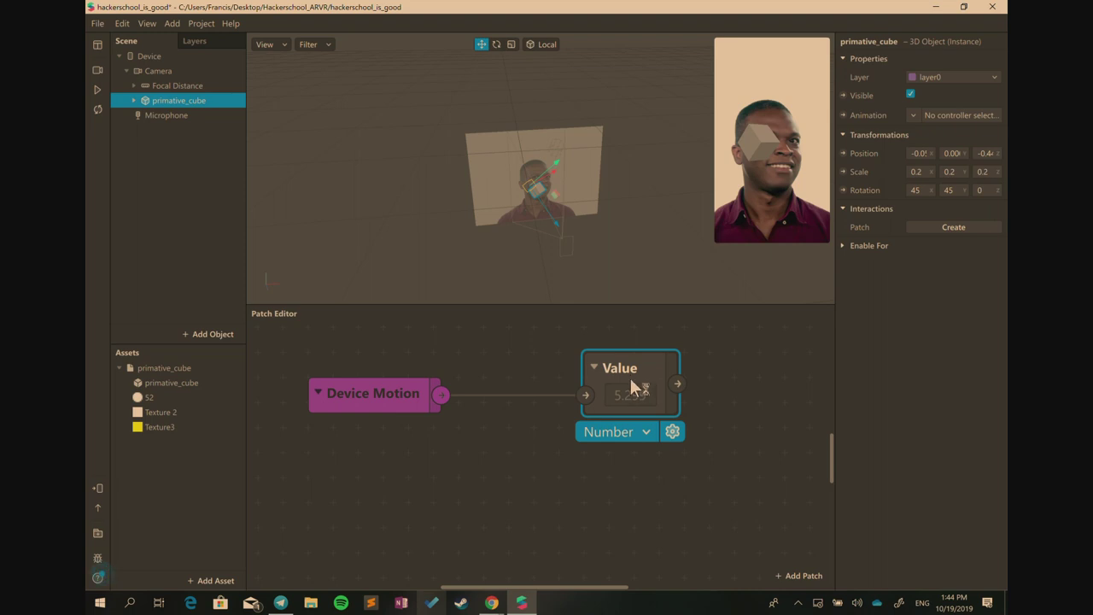
Set the Value patch's data type to Vector 3 and move the patch close to Device Motion
click(633, 430)
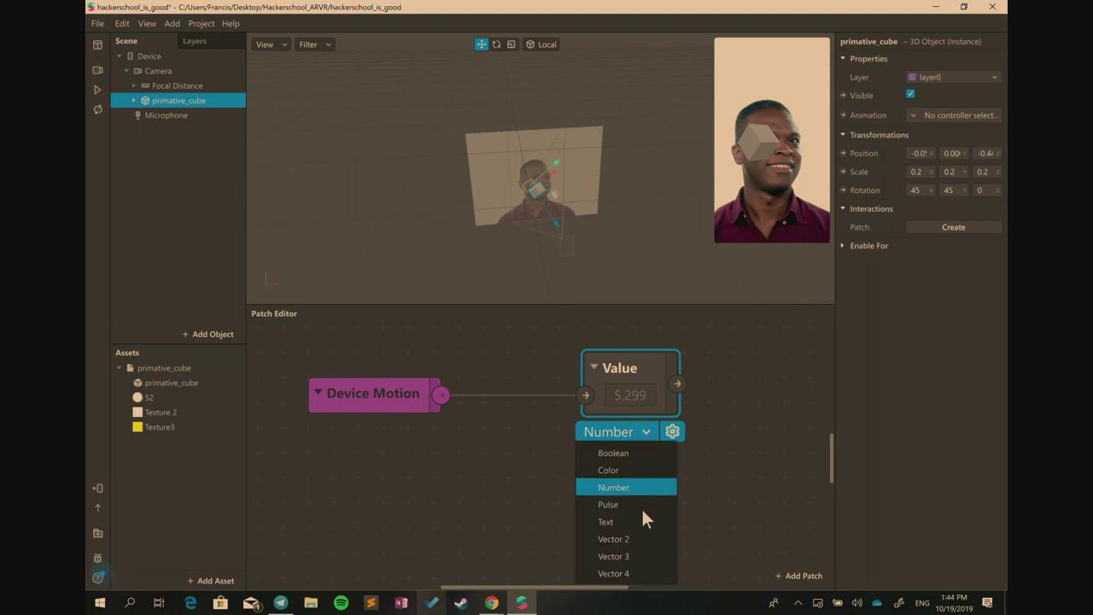
right_click(630, 551)
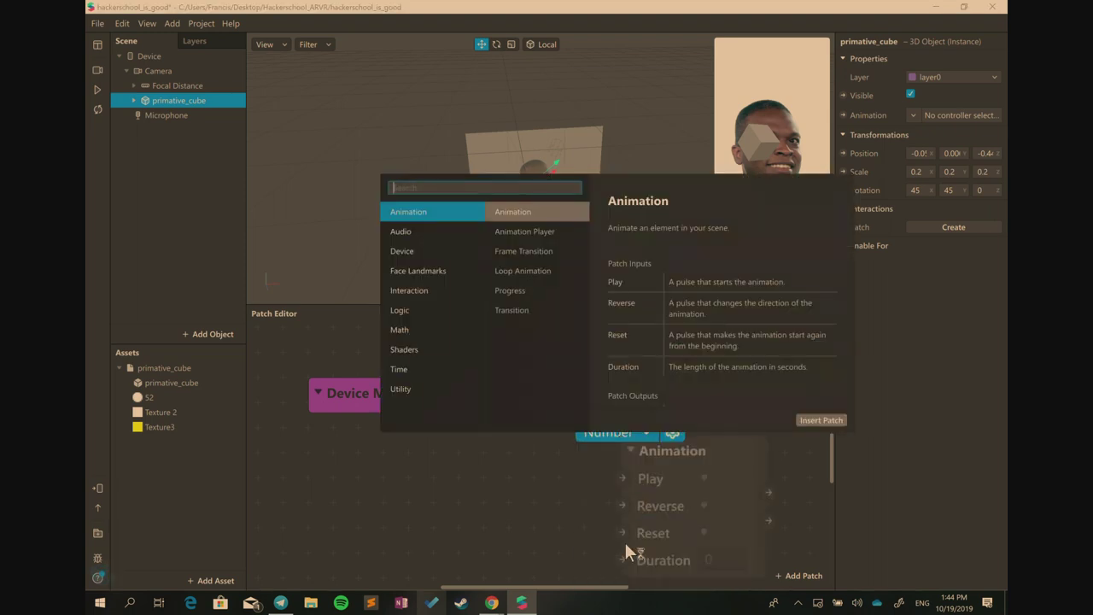
click(621, 428)
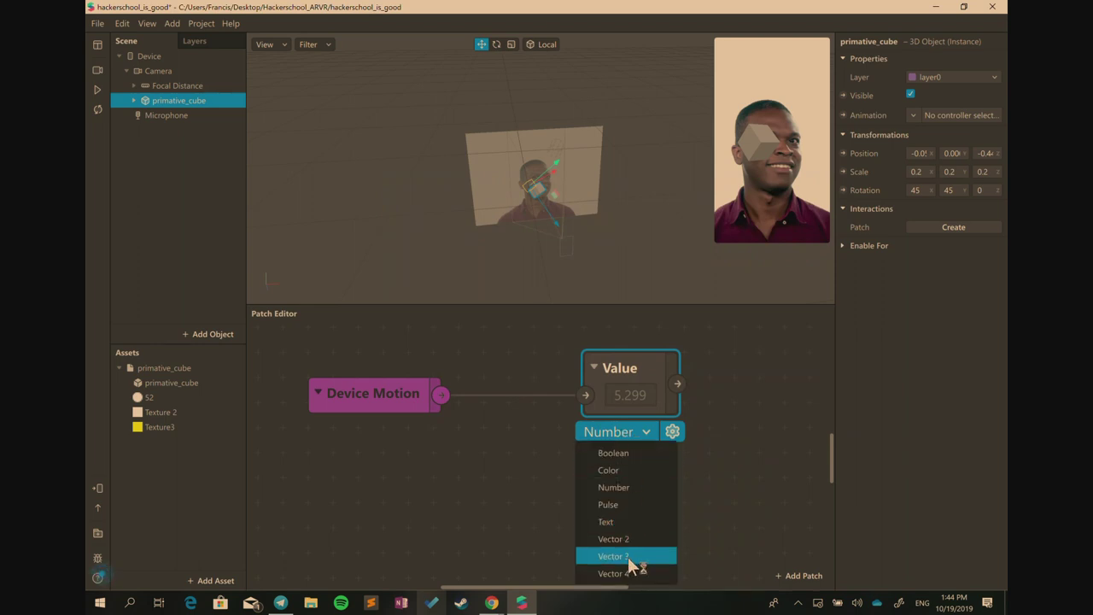
click(627, 557)
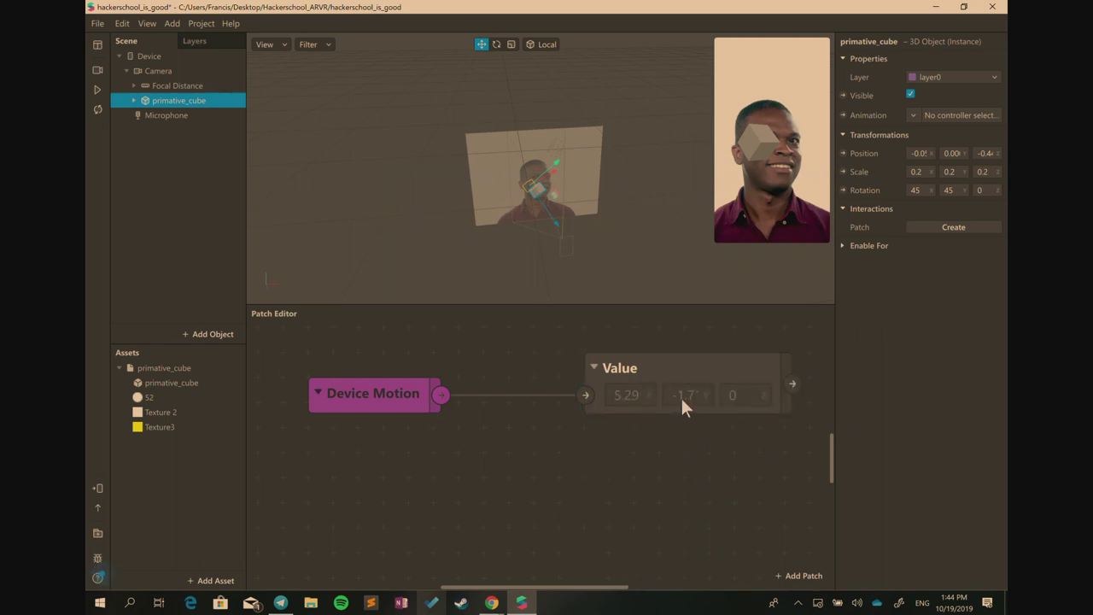
drag(682, 373, 559, 400)
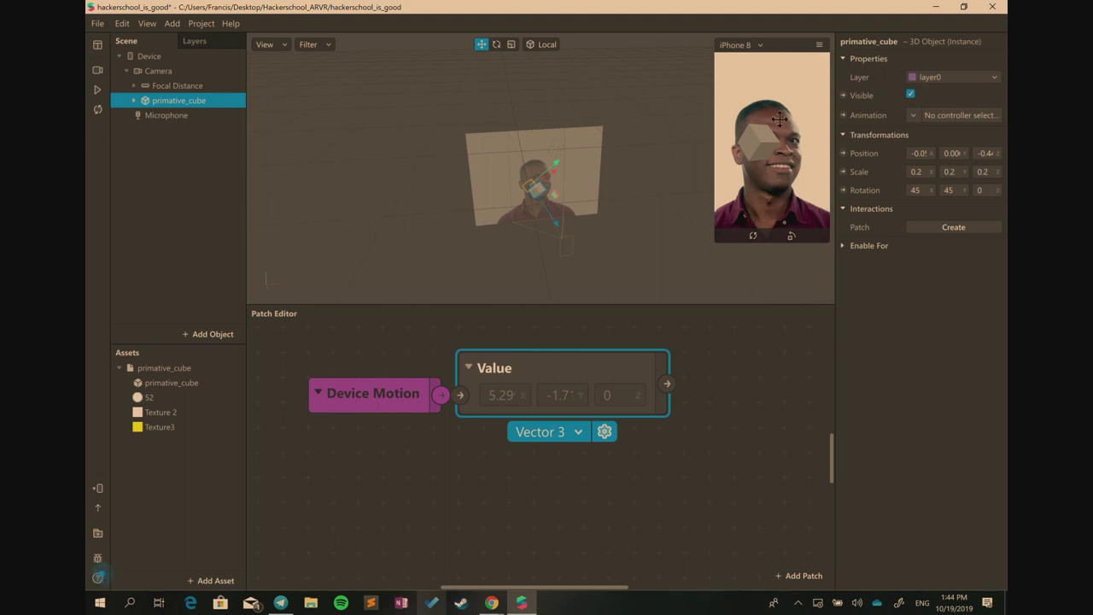
Choose Simulate Orbit for the device preview and enlarge the preview
click(819, 45)
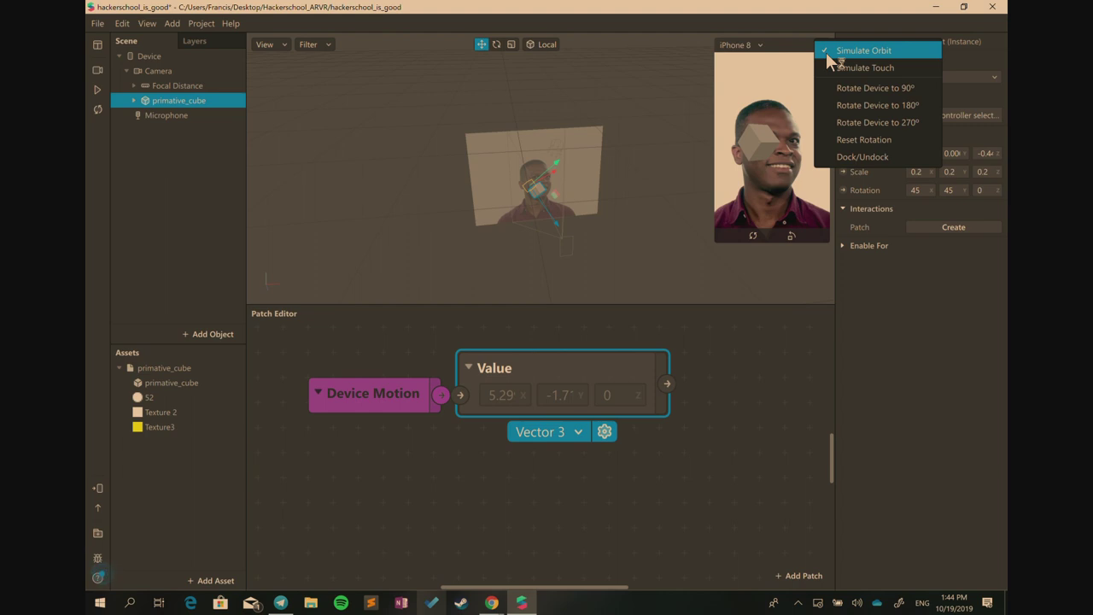
click(825, 52)
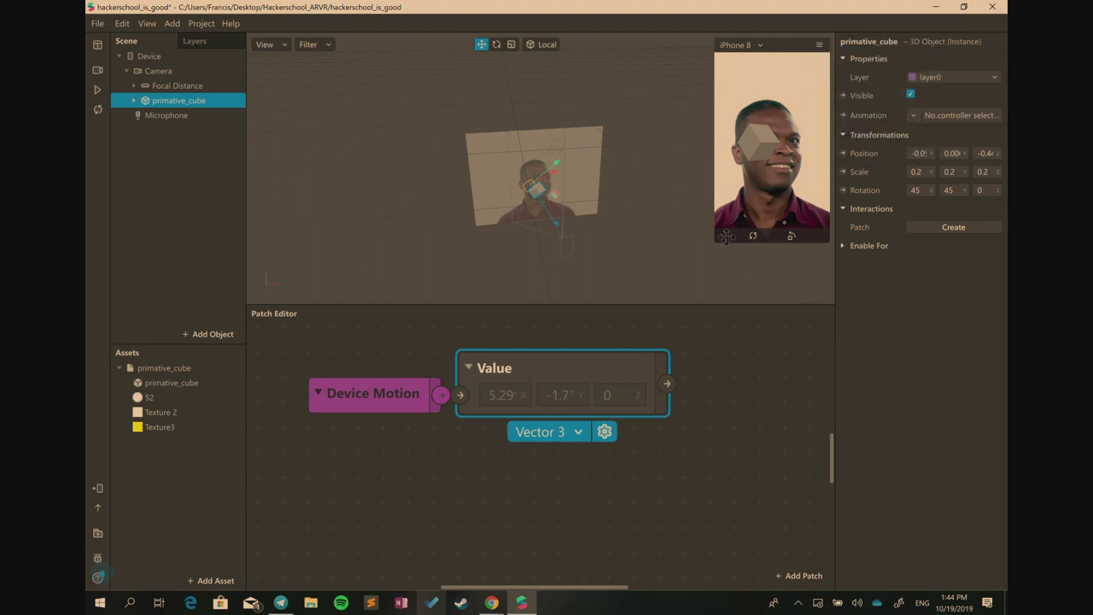
drag(713, 246, 664, 331)
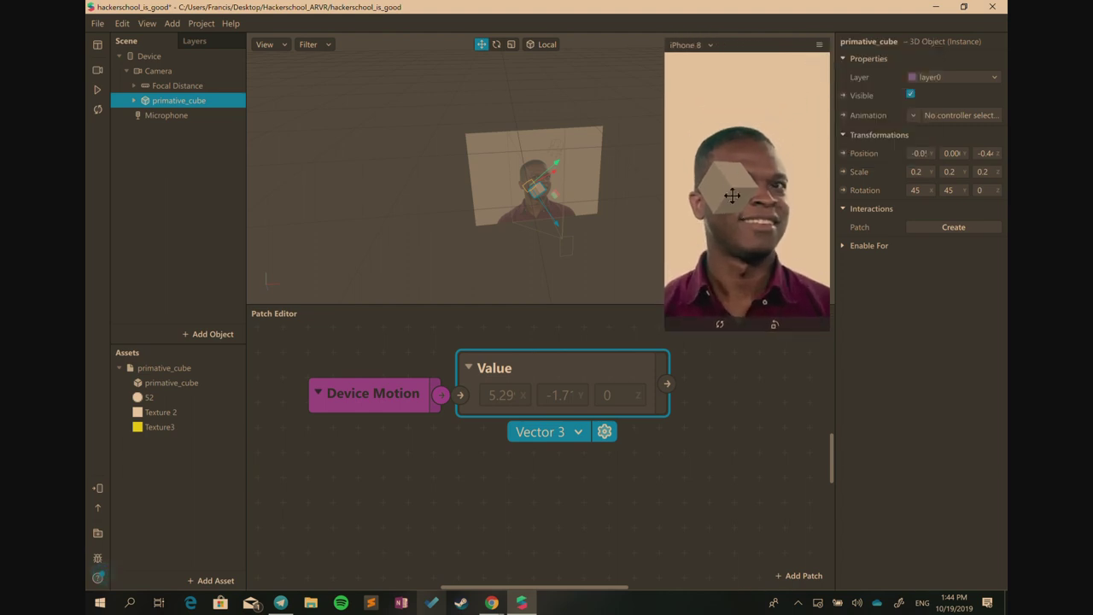
Orbit the simulated device to examine how the Value patch's X and Y react, and shrink the preview slightly
drag(765, 203, 736, 192)
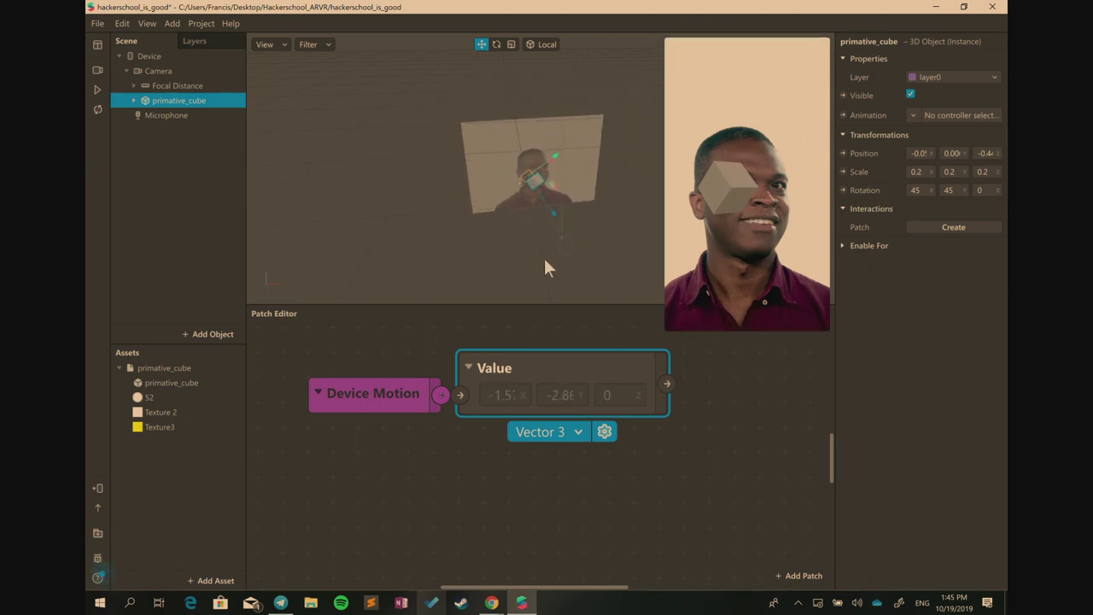
mouse_move(764, 211)
mouse_down()
mouse_move(704, 221)
mouse_move(793, 222)
mouse_move(824, 201)
mouse_move(751, 258)
mouse_move(653, 176)
mouse_move(788, 256)
mouse_move(806, 170)
mouse_move(682, 212)
mouse_move(690, 180)
mouse_move(793, 251)
mouse_move(757, 213)
mouse_move(744, 260)
mouse_move(693, 202)
mouse_move(703, 178)
mouse_move(773, 223)
mouse_move(764, 193)
mouse_move(745, 240)
mouse_move(662, 224)
mouse_move(736, 220)
mouse_move(726, 184)
mouse_move(692, 255)
mouse_move(657, 186)
mouse_move(819, 268)
mouse_move(825, 210)
mouse_move(773, 213)
mouse_up()
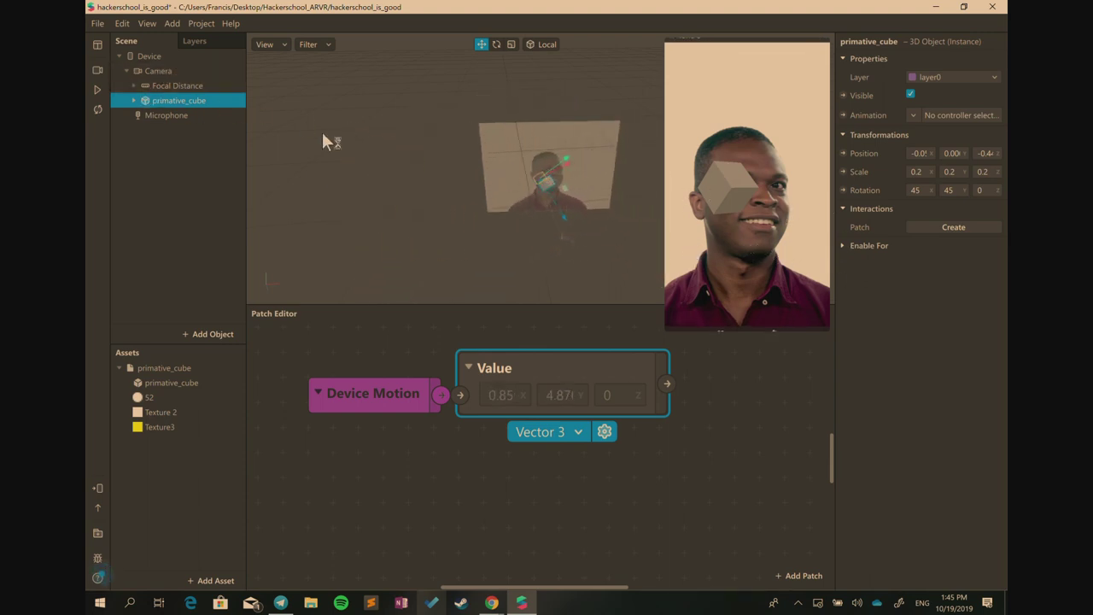
drag(712, 249, 716, 285)
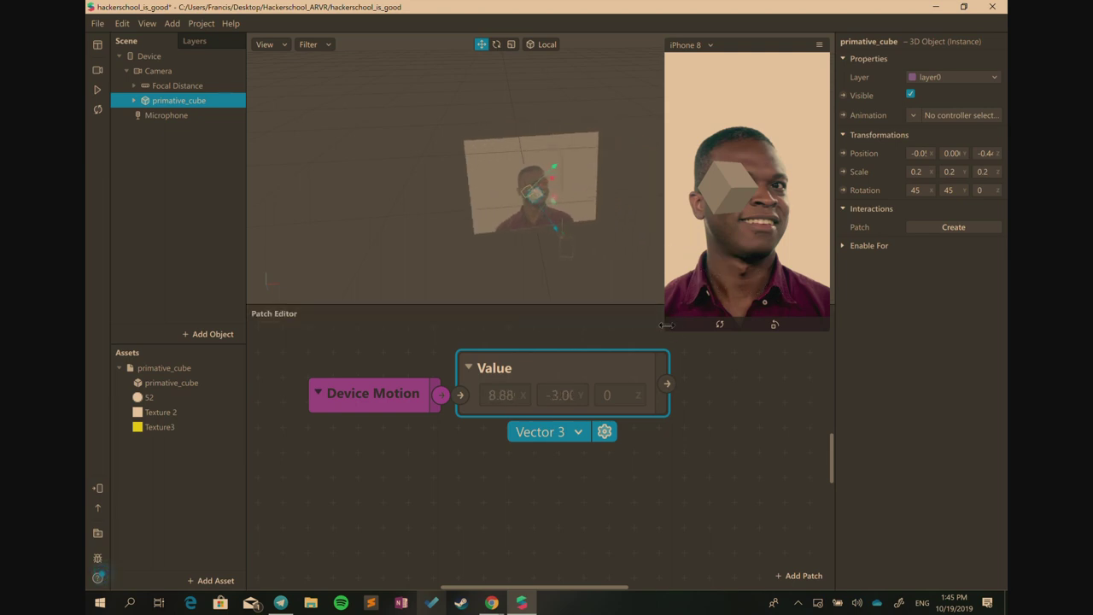
drag(667, 327, 632, 295)
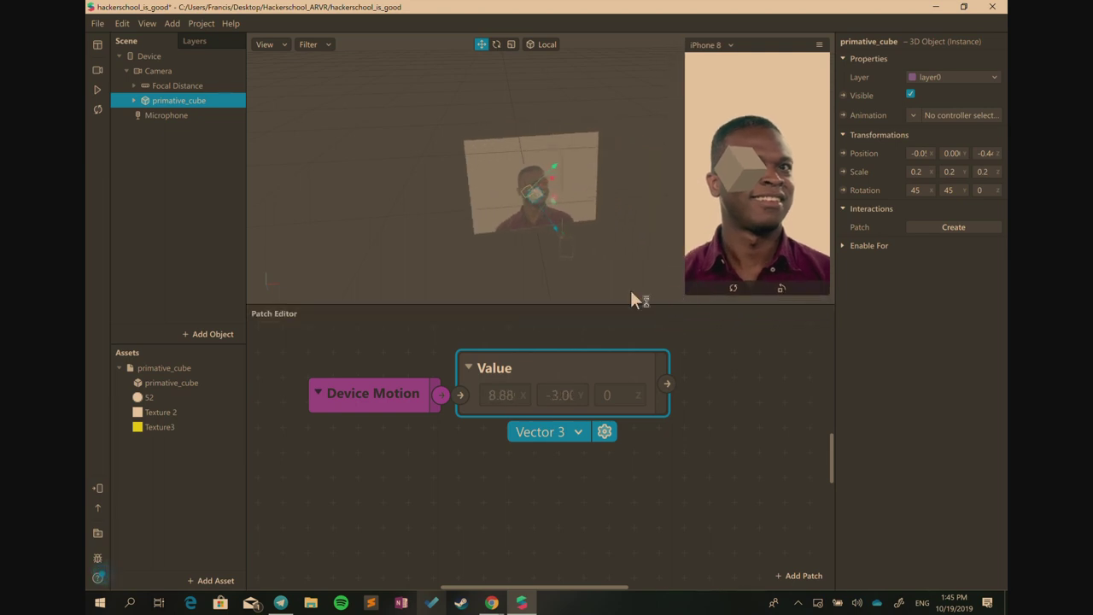
drag(782, 188, 755, 200)
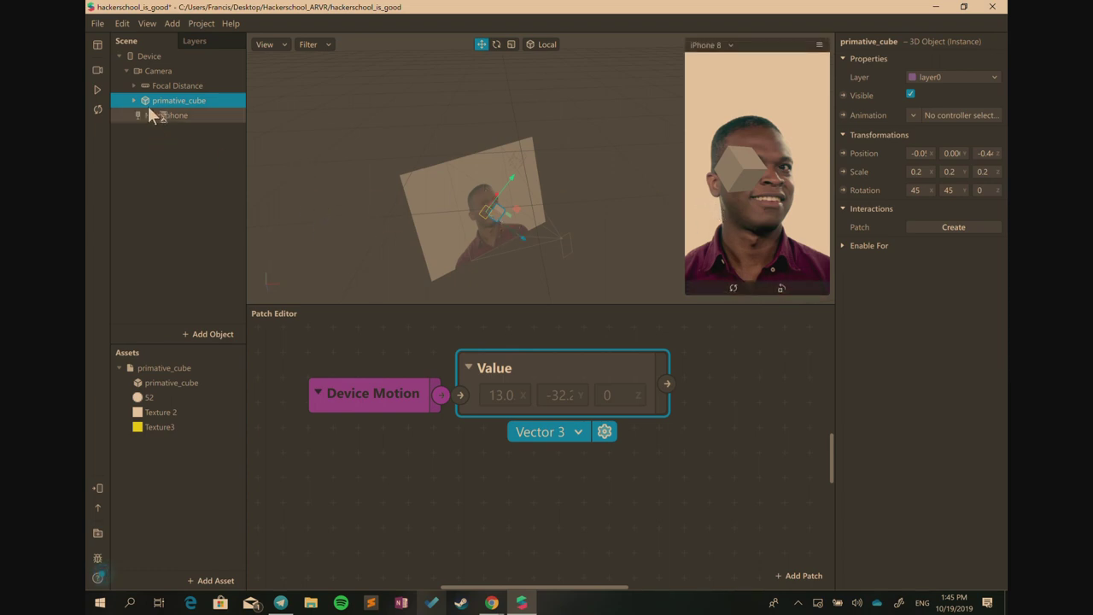
Create a patch for the Rotation property of primative_cube and place it beside the Value patch's output
drag(375, 390, 350, 391)
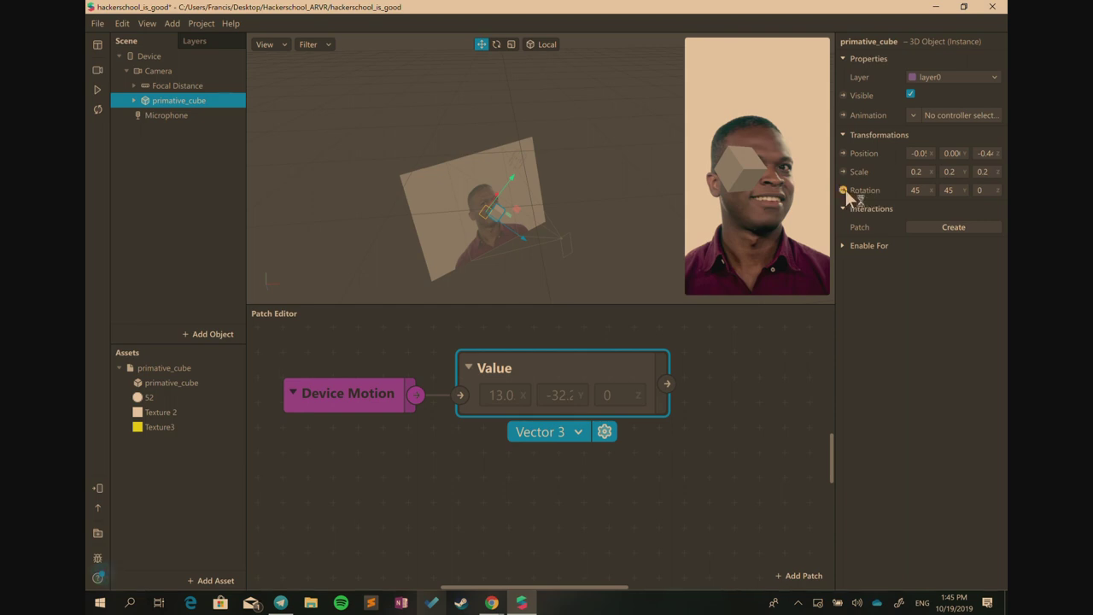
click(844, 190)
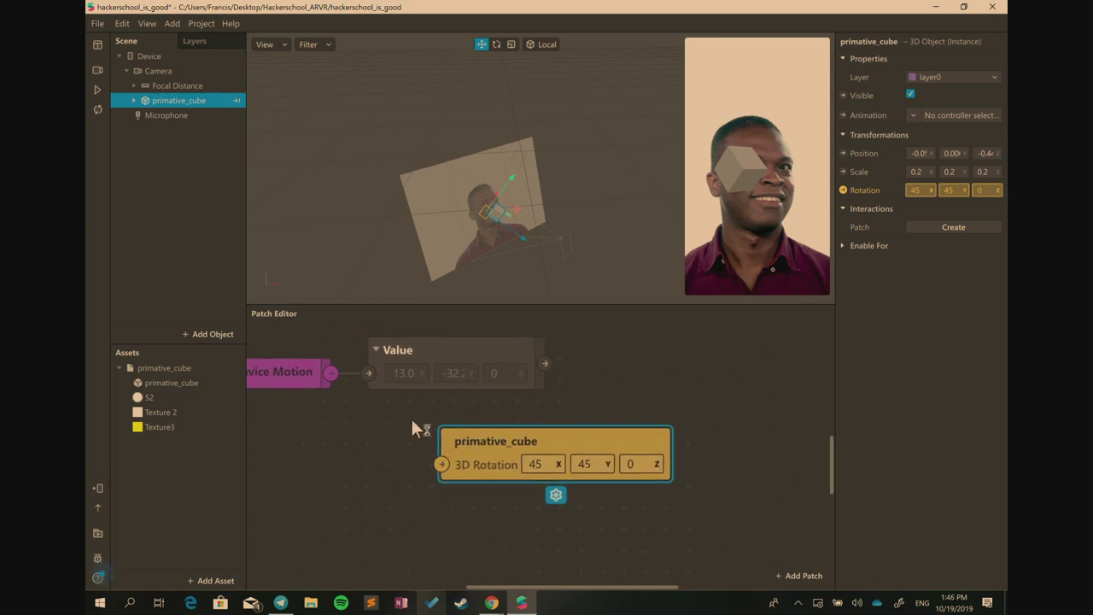
drag(458, 441, 617, 355)
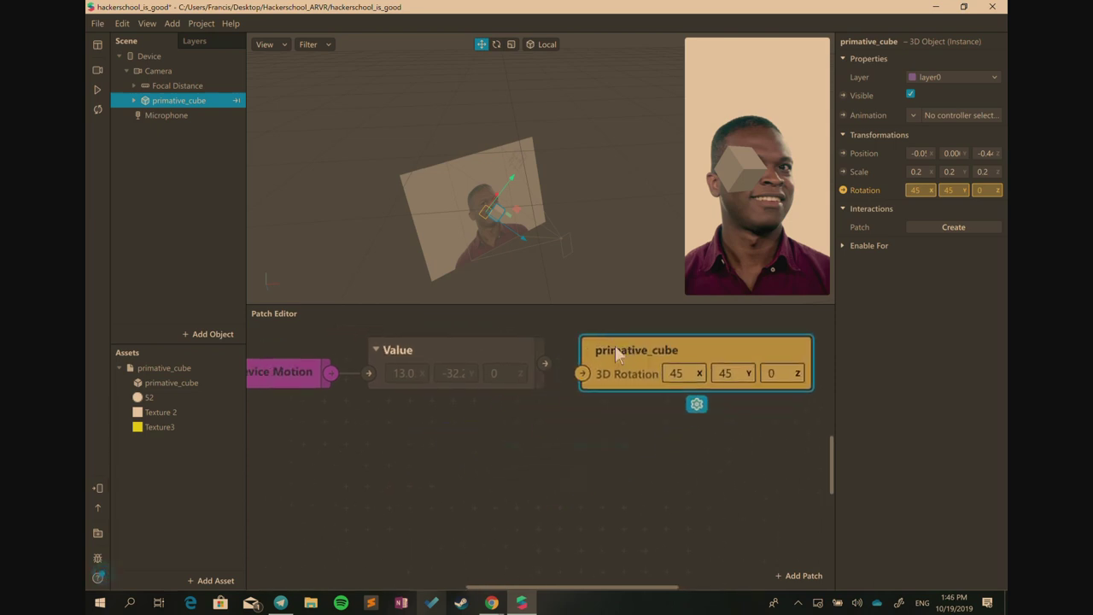
click(465, 533)
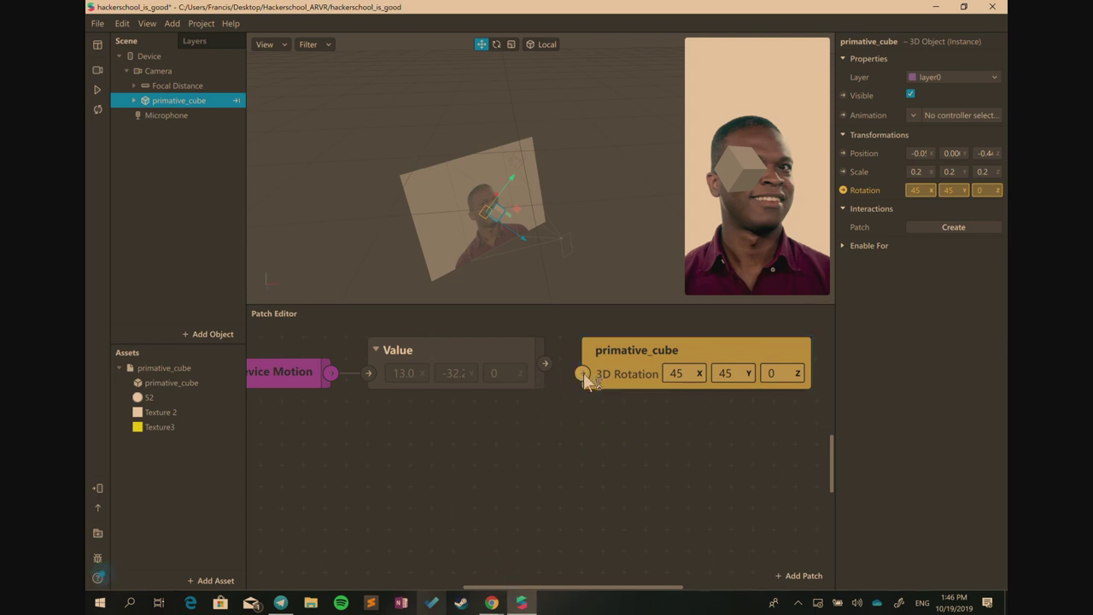
Connect the Value patch's output to primative_cube's 3D Rotation input and test it by orbiting the simulated device
scroll(598, 593, left, 2)
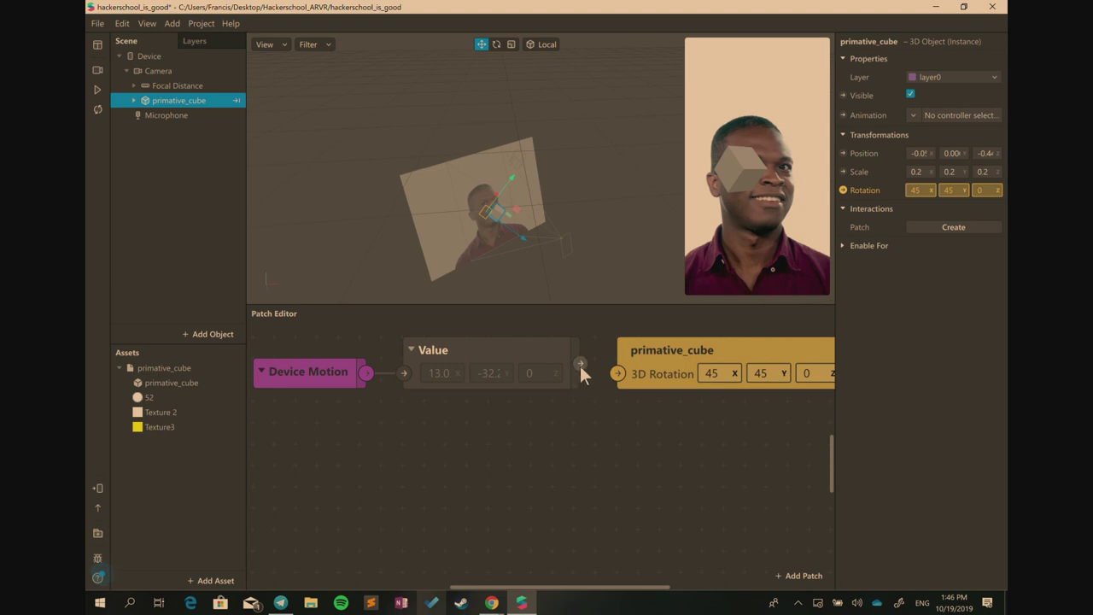
drag(581, 369, 621, 380)
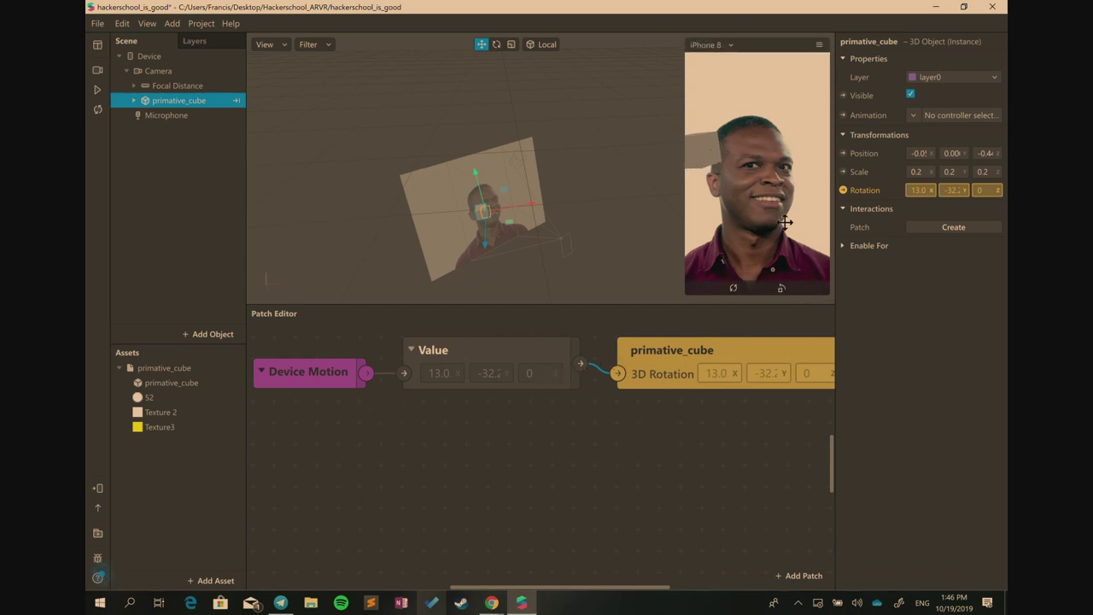
mouse_move(785, 224)
mouse_down()
mouse_move(814, 225)
mouse_move(781, 220)
mouse_up()
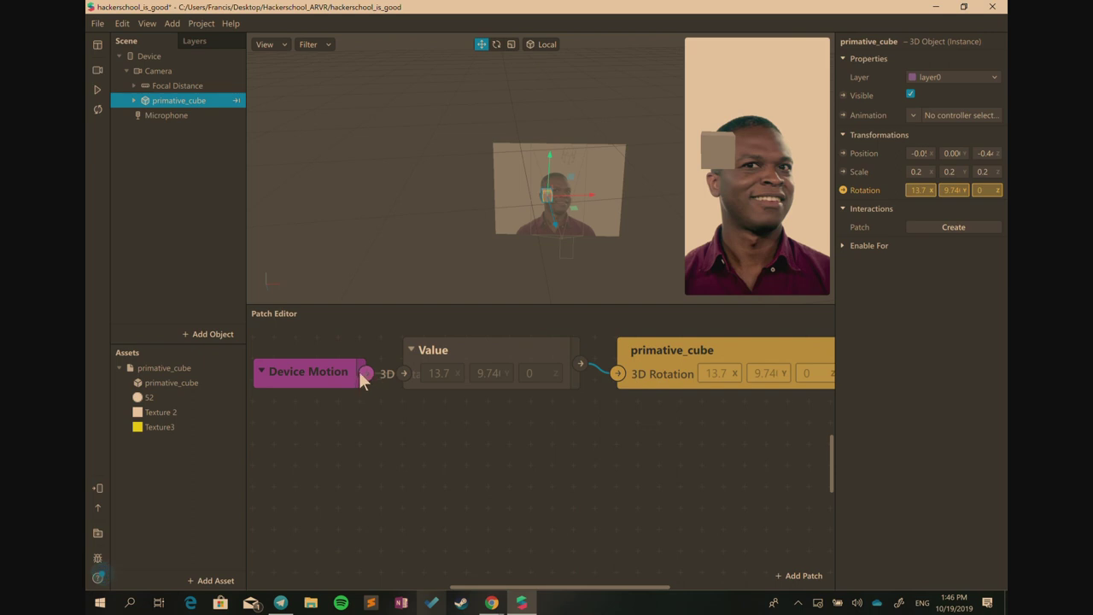
Review the Device Motion, Value and primative_cube patches in turn, and orbit the simulated device to examine the cube's rotation
click(337, 373)
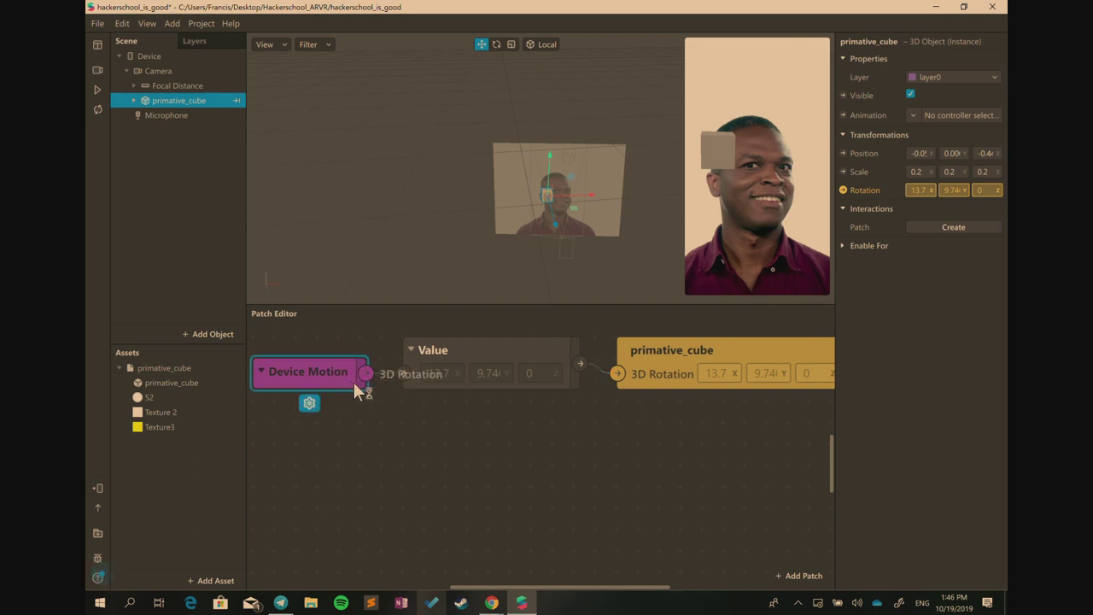
click(444, 356)
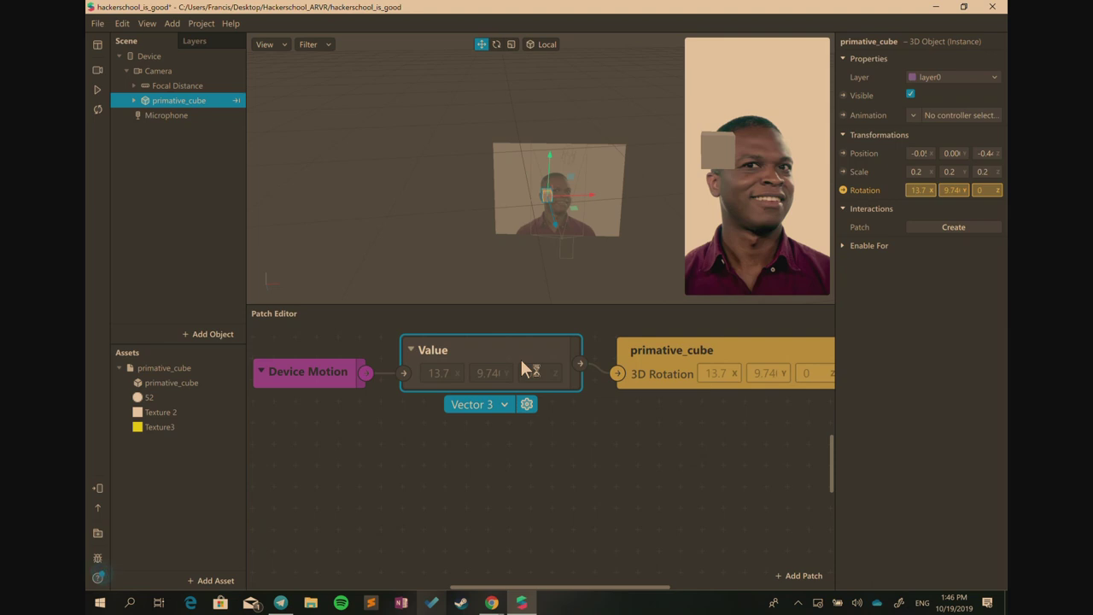
click(664, 357)
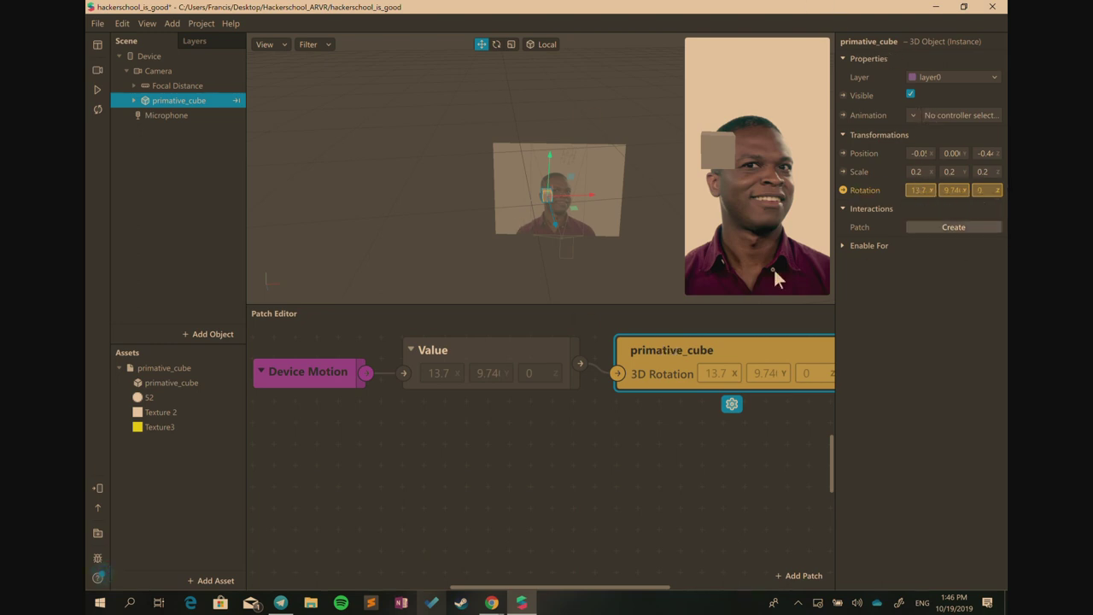
mouse_move(718, 215)
drag(750, 206, 779, 211)
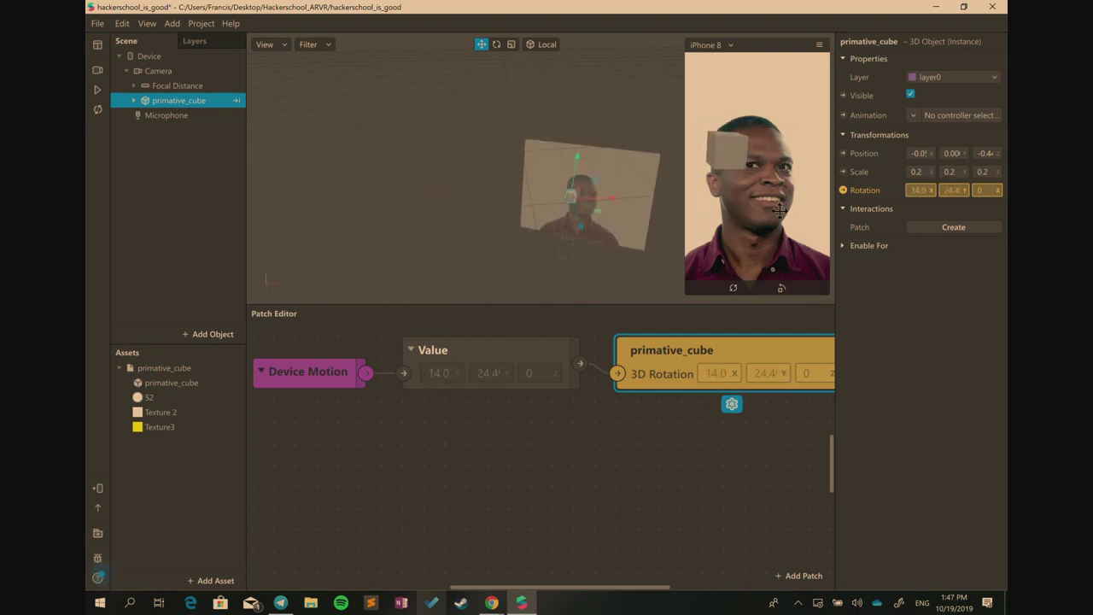
drag(729, 182, 758, 194)
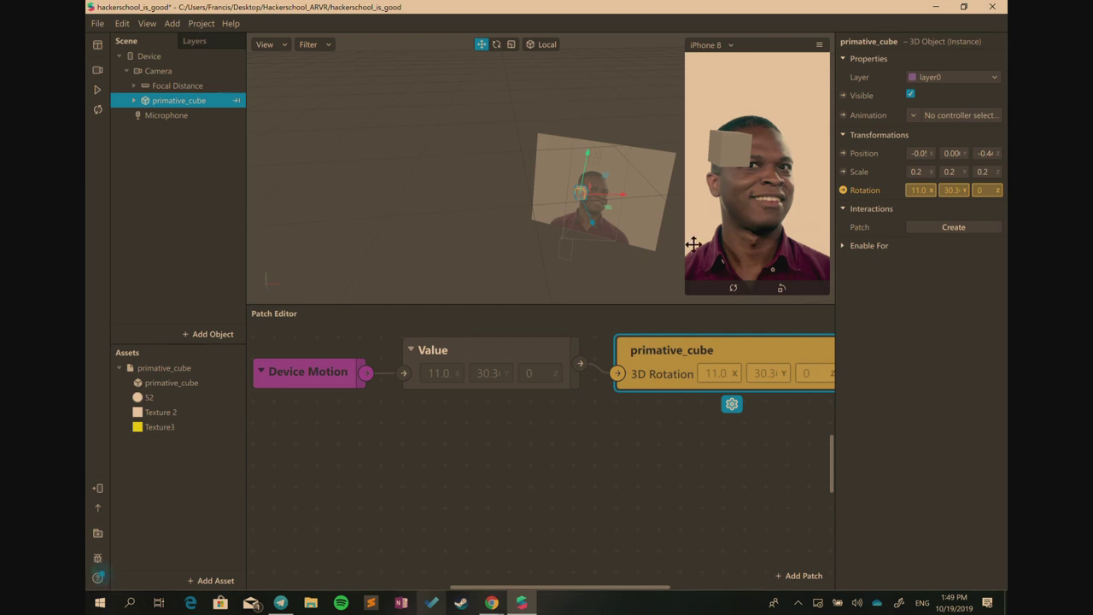
Orbit the simulated device and the scene view, and show the rotation manipulator to examine primative_cube's pivot
drag(688, 242, 756, 208)
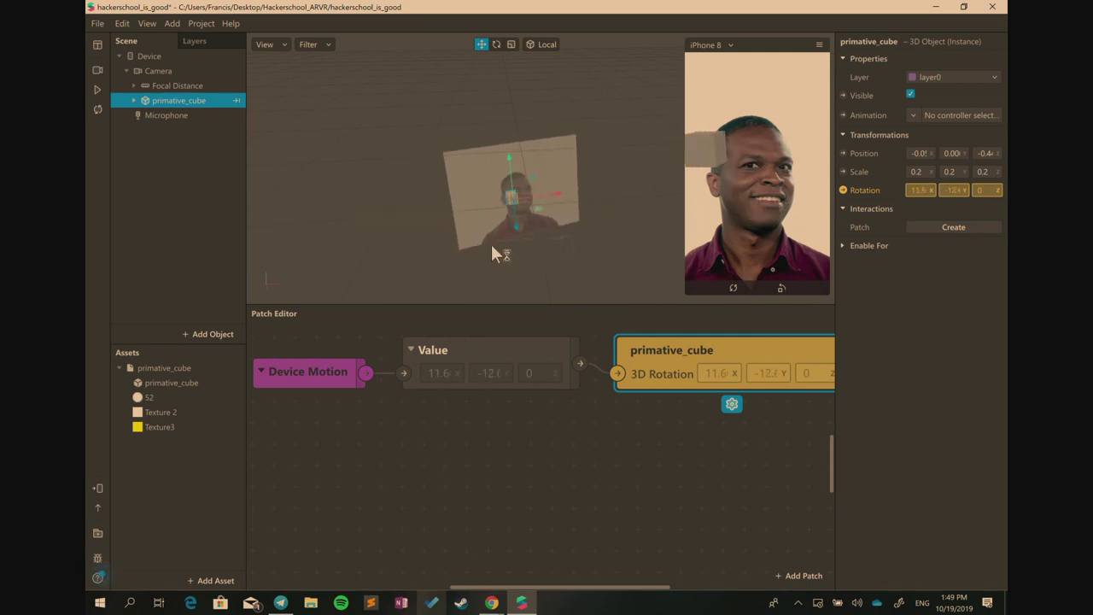
scroll(492, 242, up, 3)
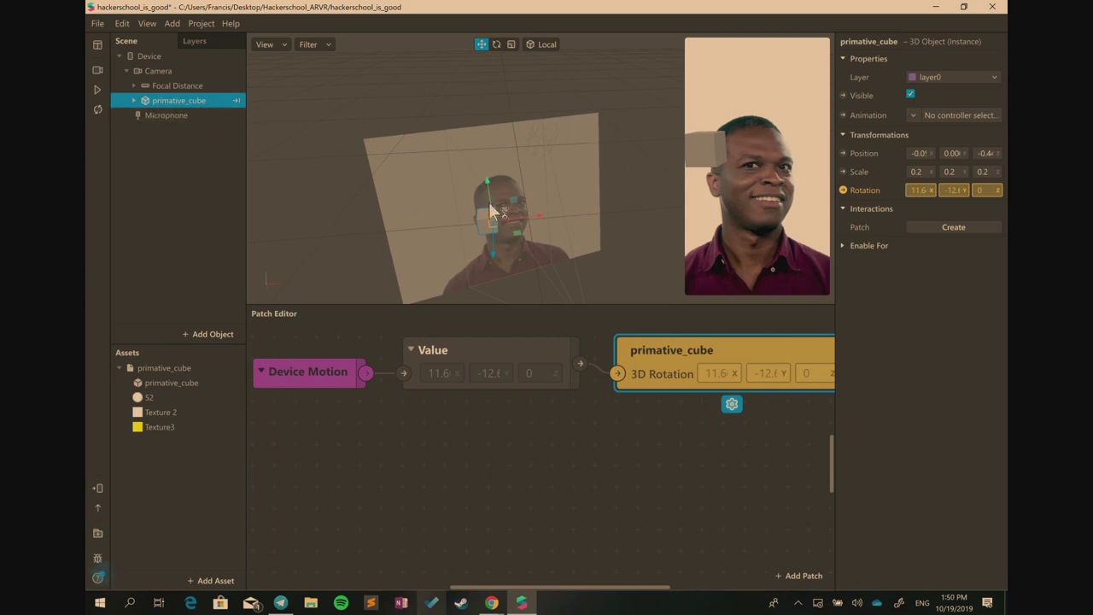
drag(519, 261, 606, 208)
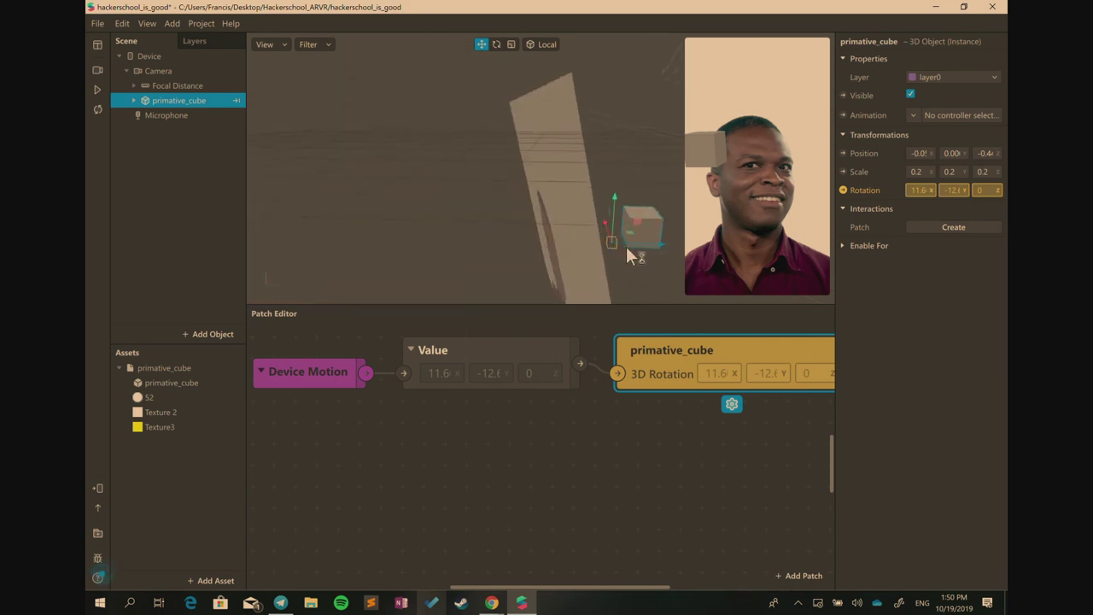
drag(647, 261, 700, 249)
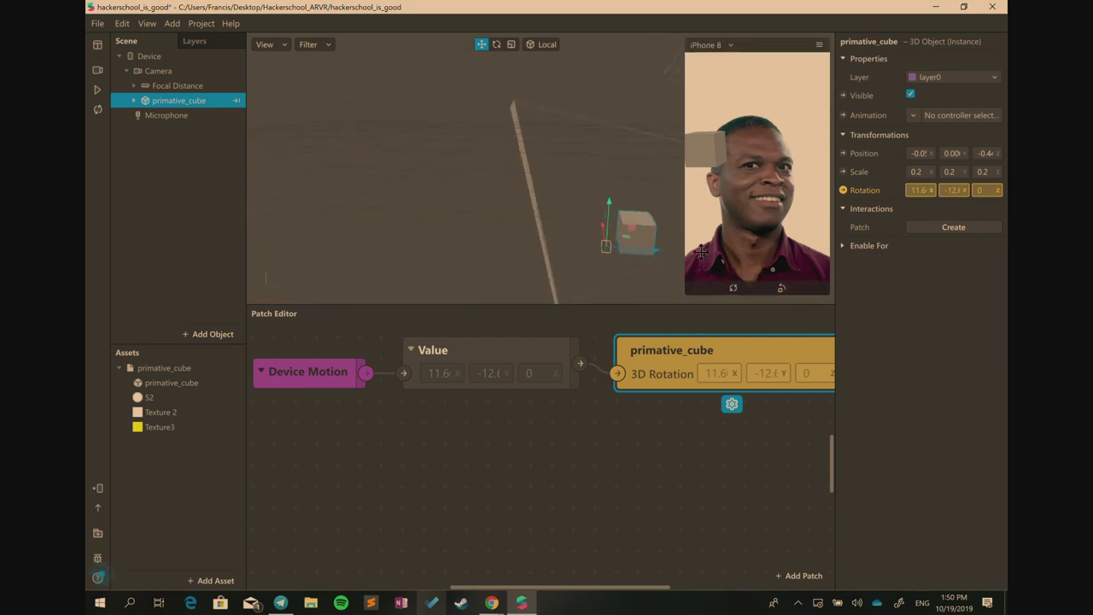
click(496, 44)
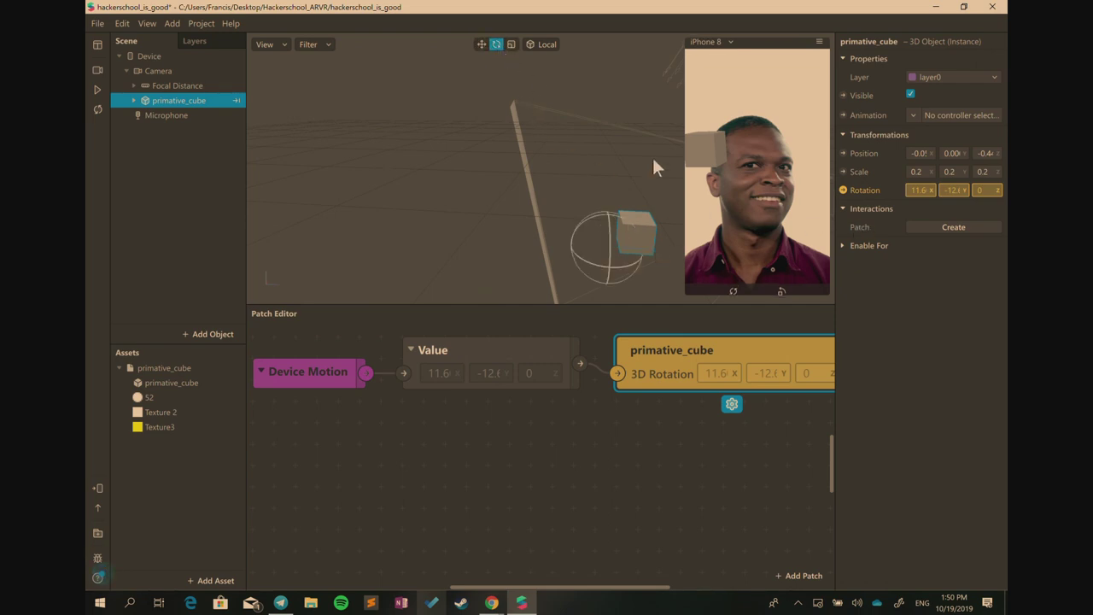
drag(647, 262, 620, 264)
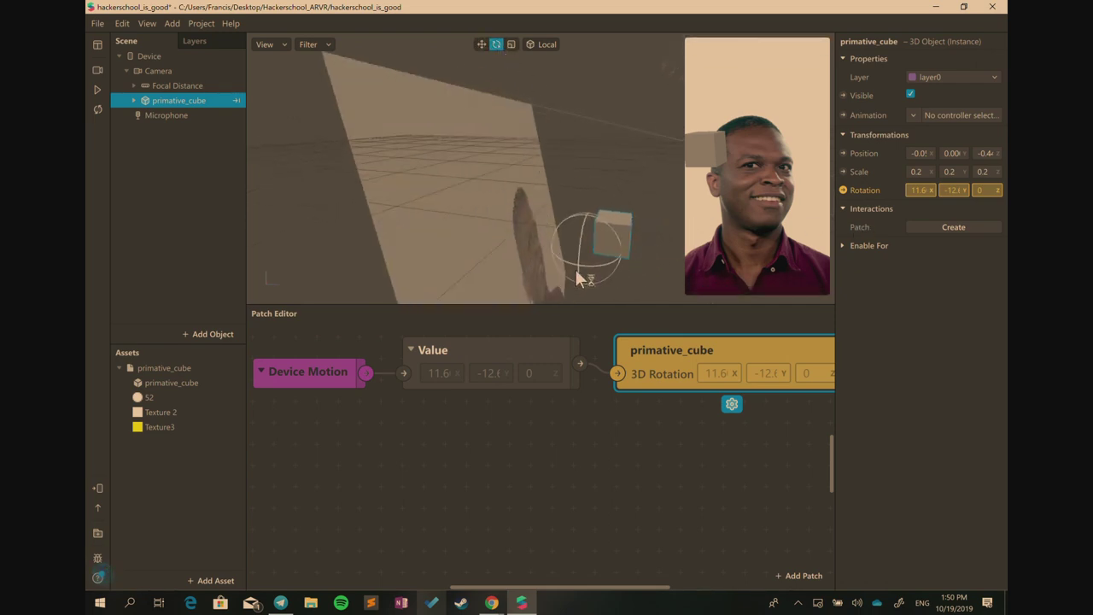
Delete the primative_cube 3D Rotation patch and rotate the cube freehand to about 20, -17 and -48 degrees
mouse_move(624, 371)
mouse_down()
mouse_move(593, 371)
mouse_move(598, 402)
mouse_move(613, 385)
mouse_up()
click(566, 438)
key(Delete)
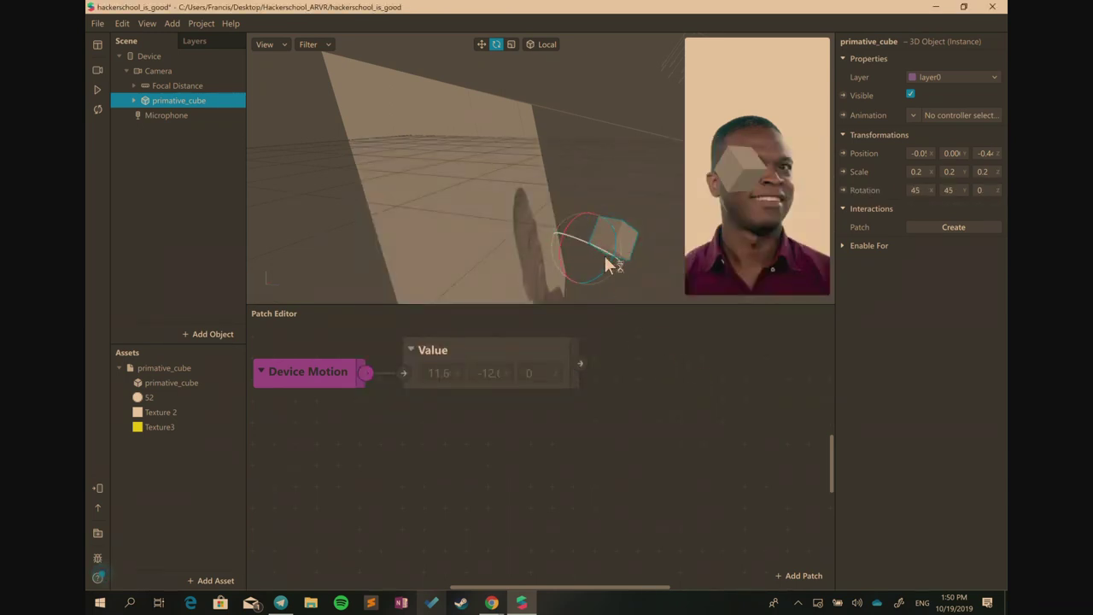
drag(602, 254, 495, 273)
scroll(499, 273, down, 5)
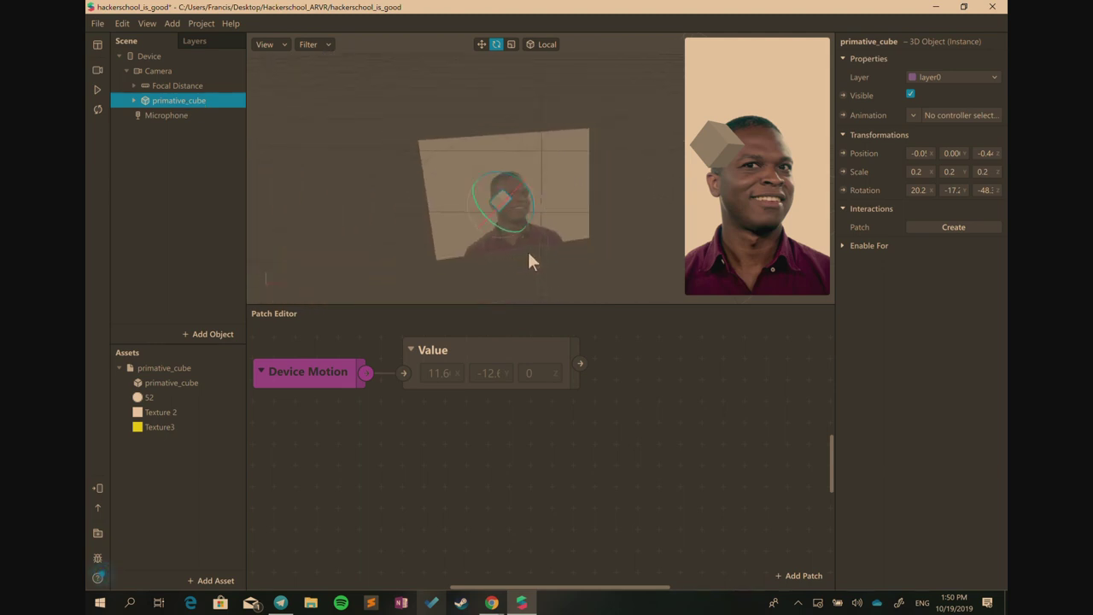
Add a null object as a child of Camera
click(180, 73)
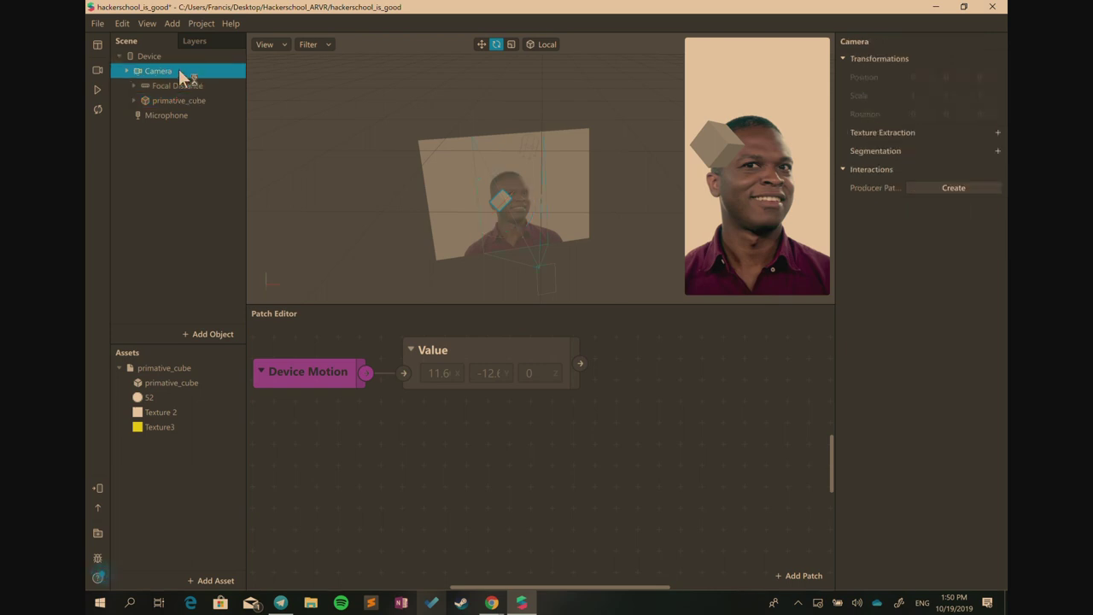
right_click(180, 75)
mouse_move(236, 83)
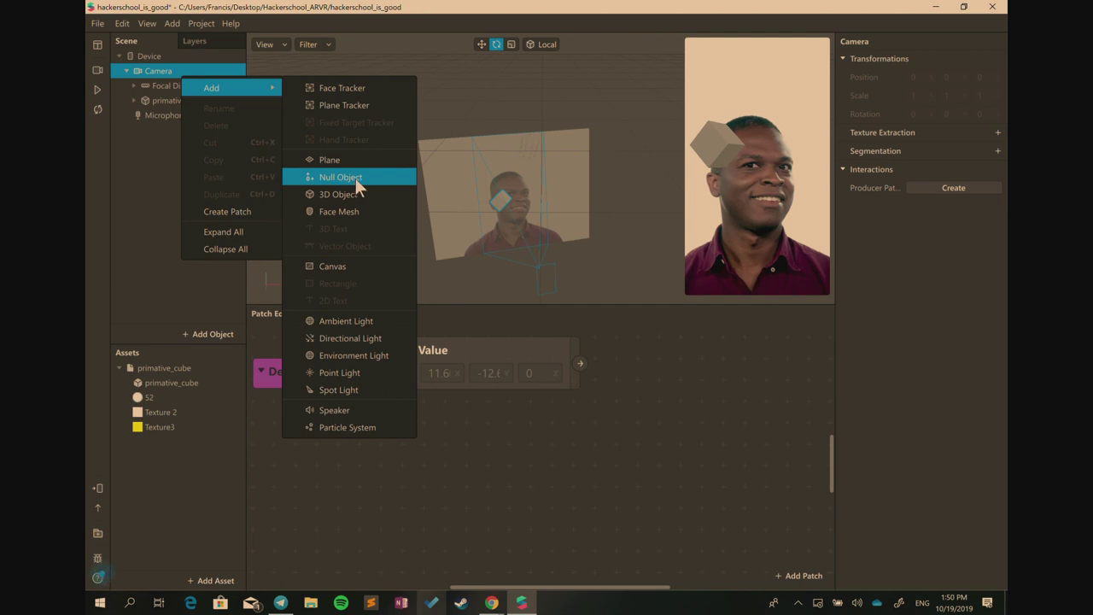
click(152, 73)
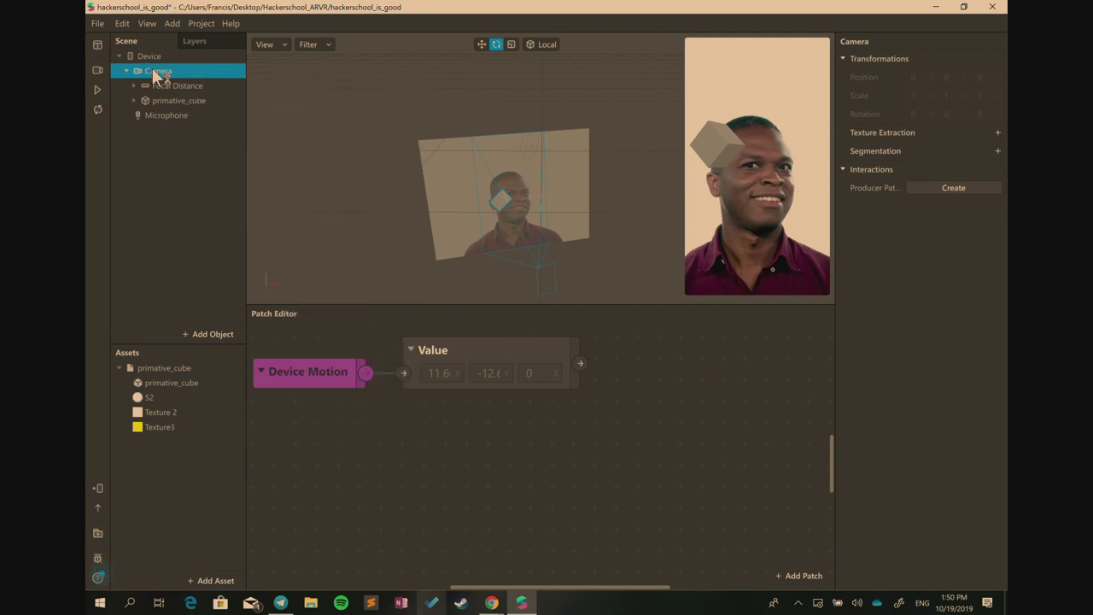
right_click(154, 72)
mouse_move(203, 79)
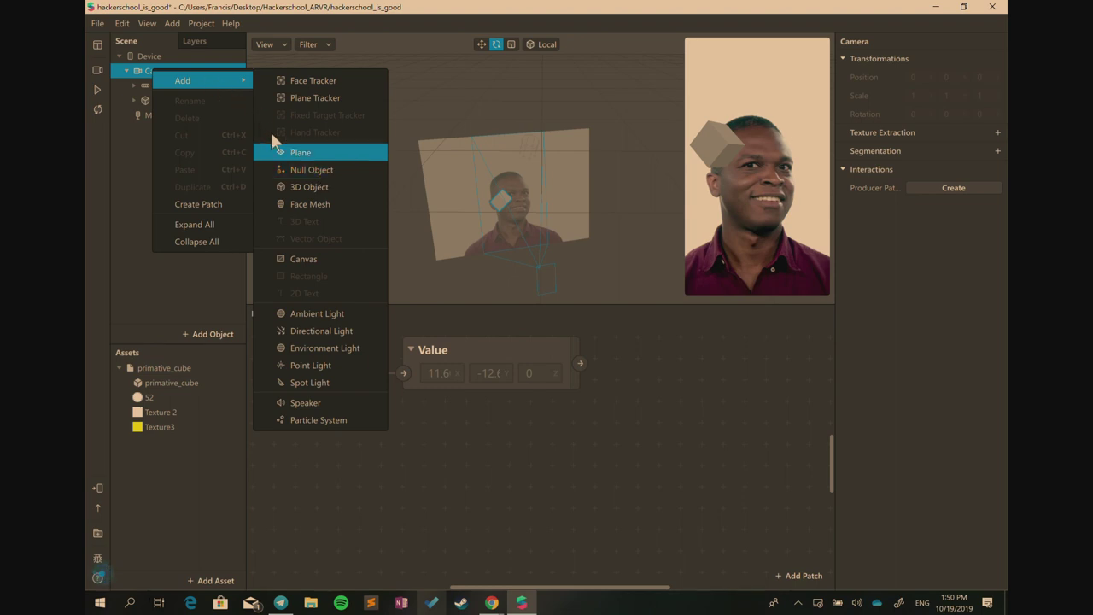
click(355, 170)
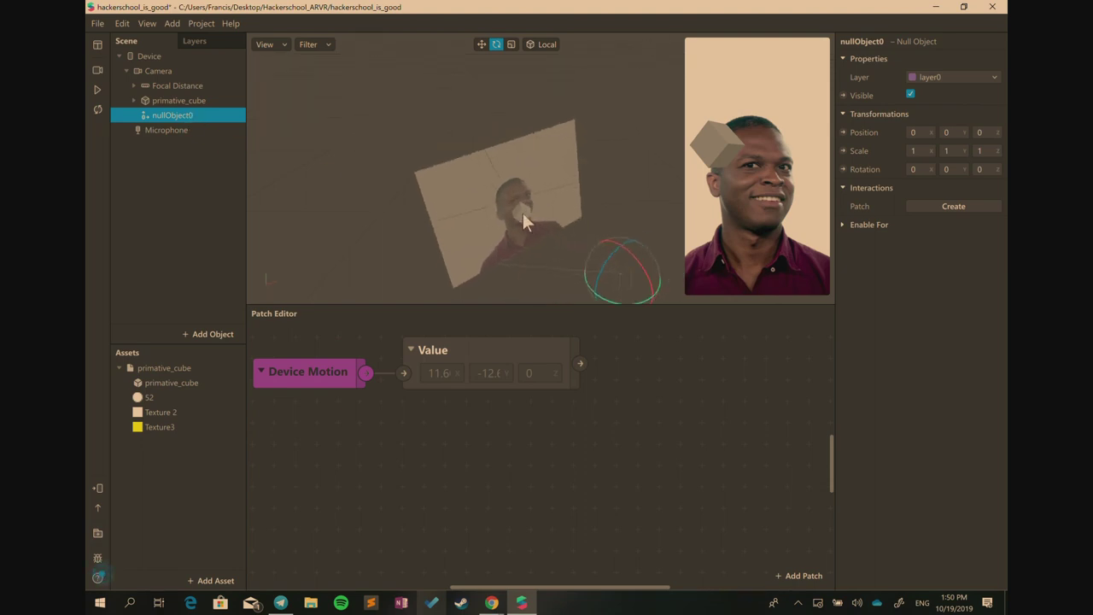
Nest primative_cube under the null object in the scene hierarchy and select the cube
drag(211, 118, 180, 105)
click(189, 124)
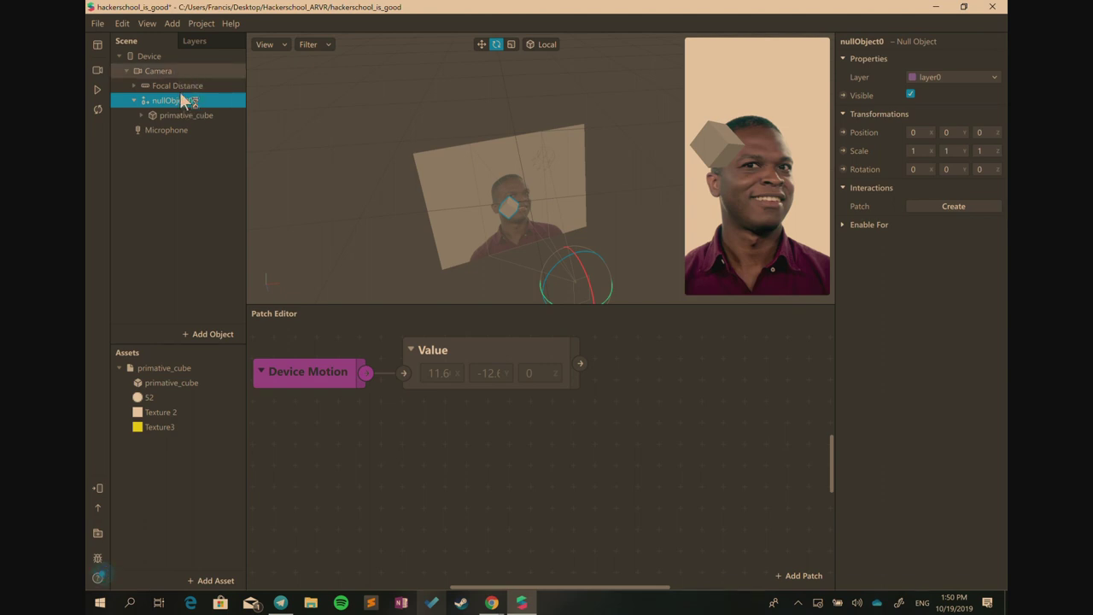
click(187, 117)
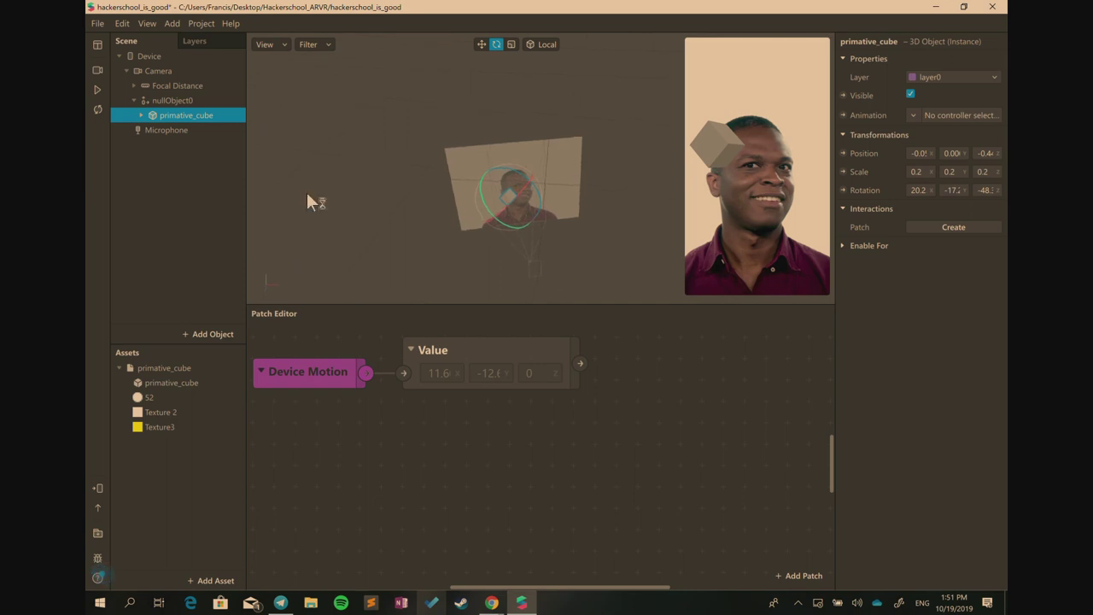
Compare the pivots and transformations of the null object and primative_cube, adjusting the viewport's height for a better look
click(197, 101)
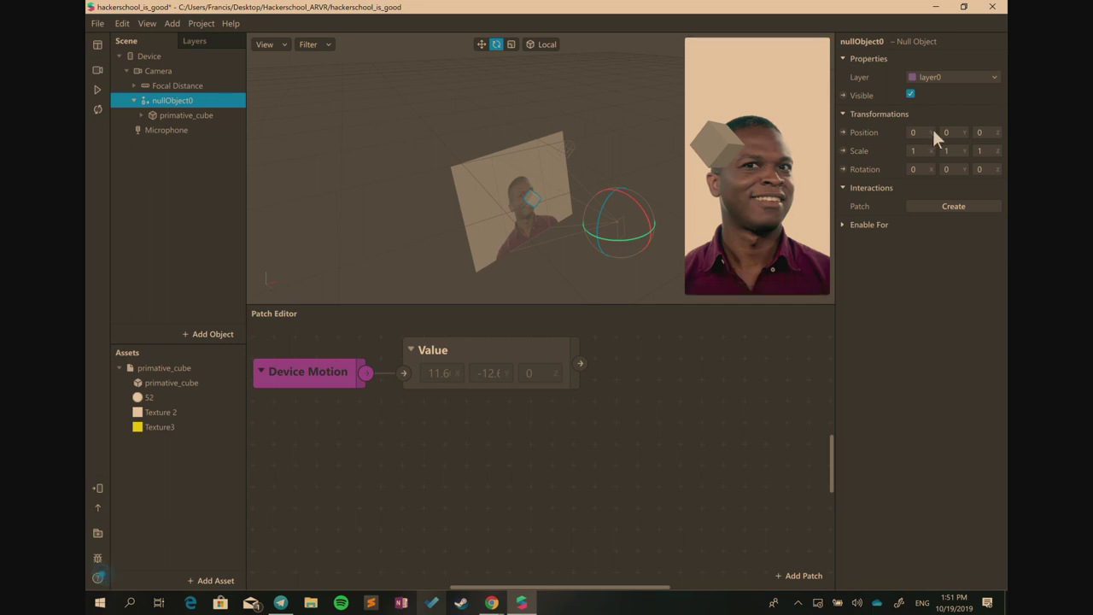
click(187, 115)
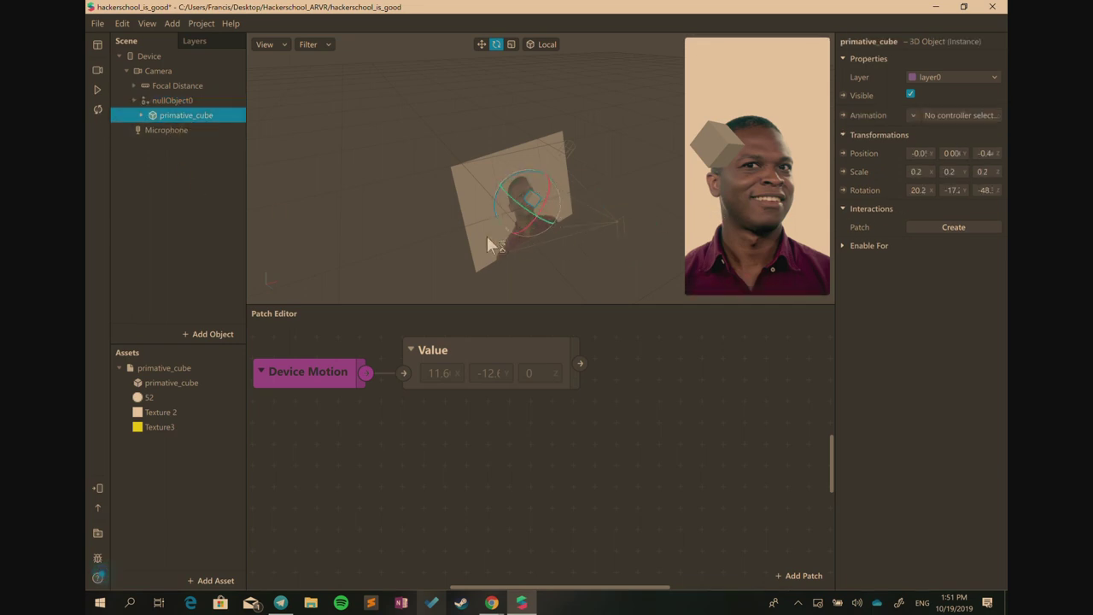
click(205, 102)
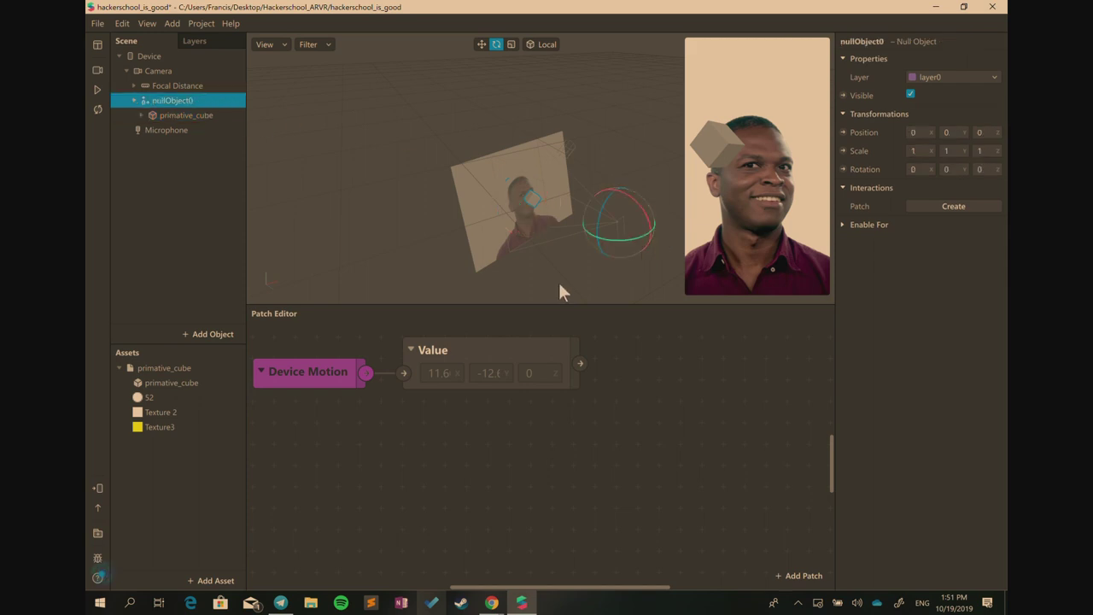
drag(637, 310, 646, 493)
click(180, 115)
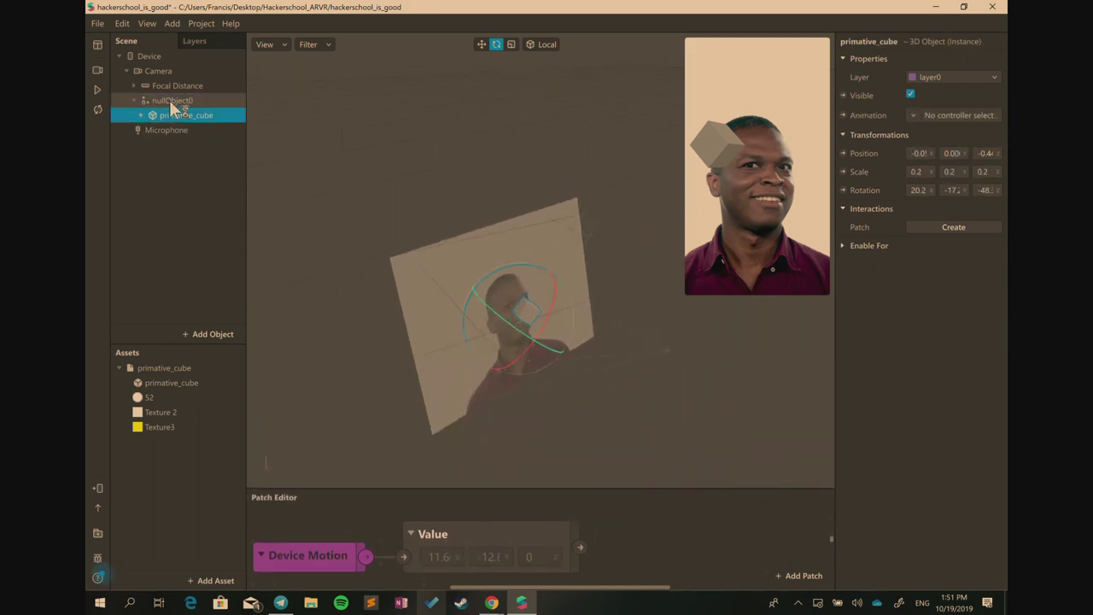
click(172, 100)
click(180, 114)
click(181, 100)
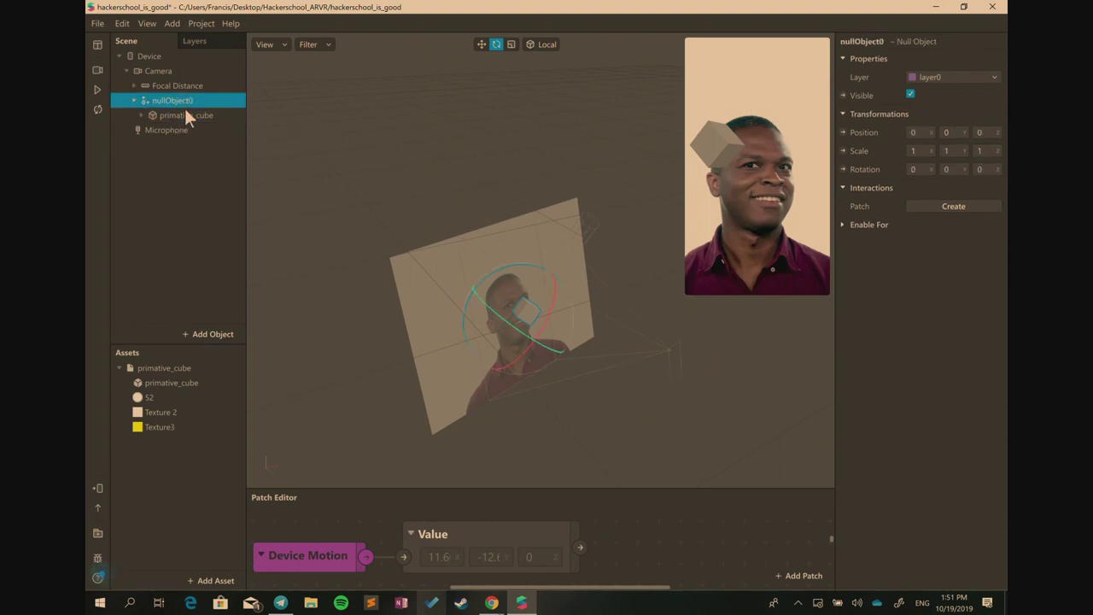
drag(677, 488, 649, 367)
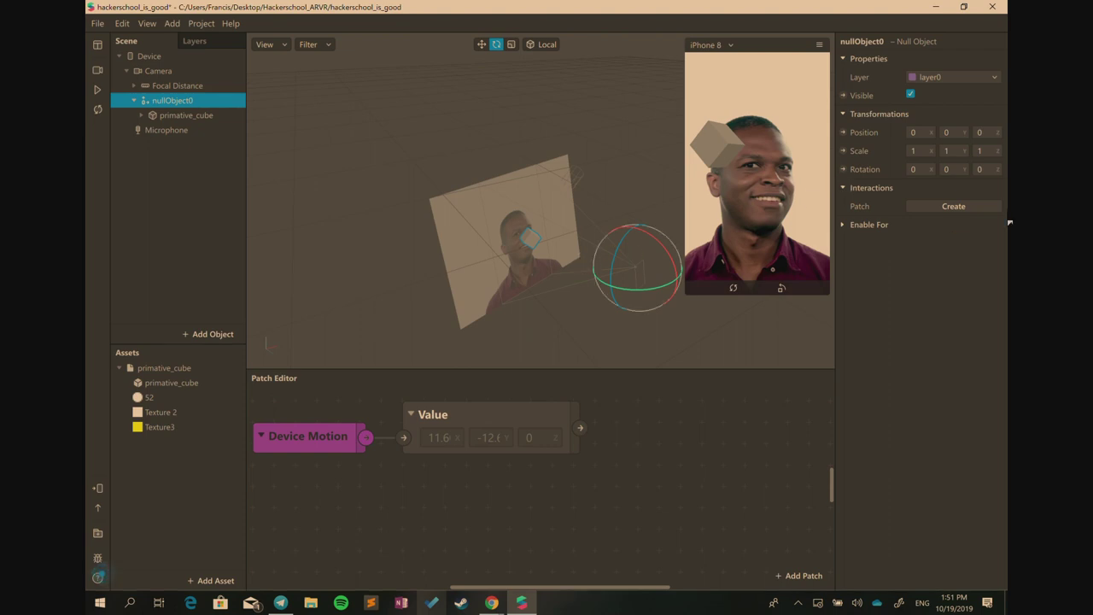
Rename the null object as cube_parent
right_click(188, 100)
click(213, 129)
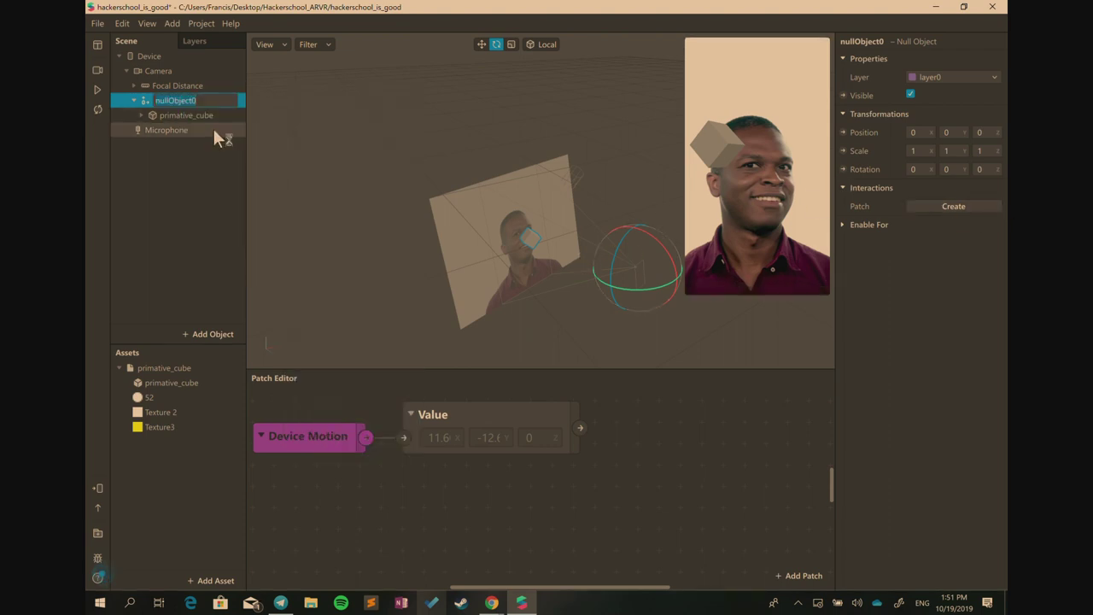
text(cube_parent)
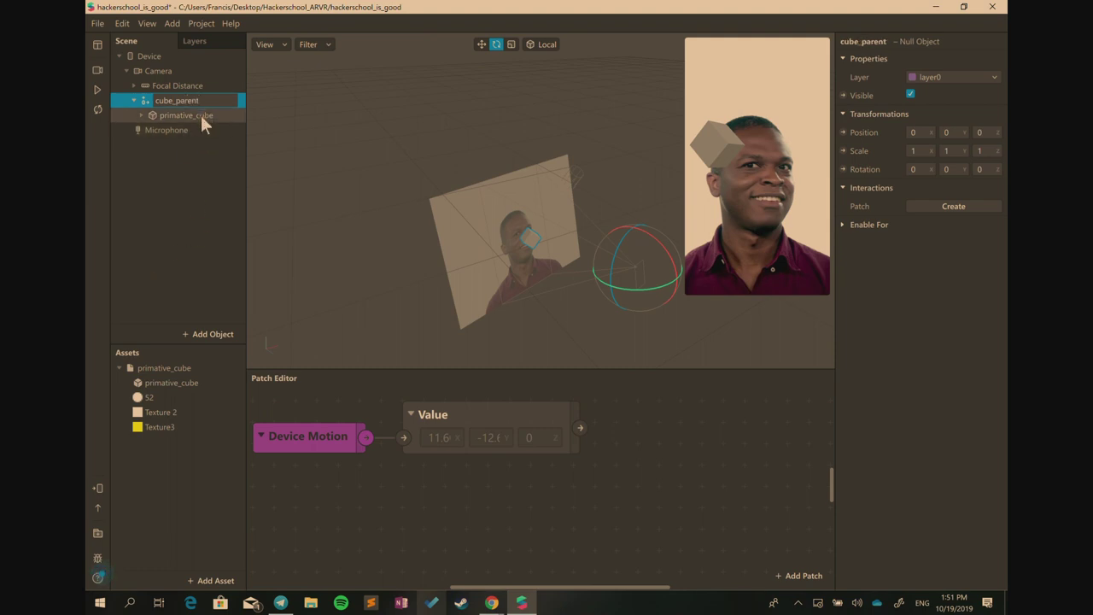
click(199, 116)
Create a patch for the Rotation property of cube_parent and place it beside the Value patch's output
click(189, 103)
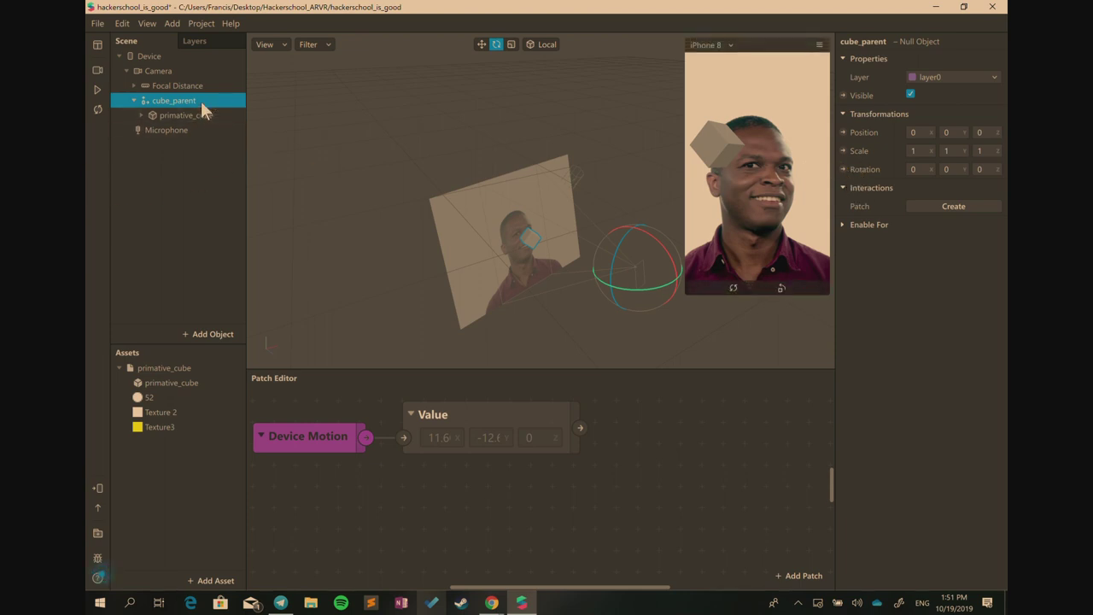
click(842, 169)
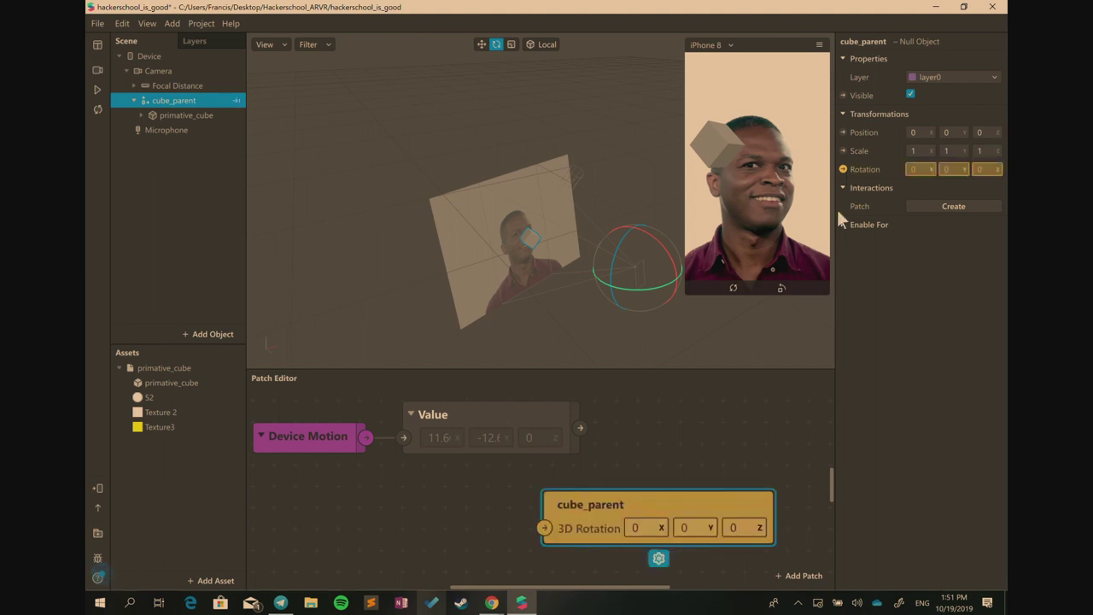
drag(615, 497, 714, 401)
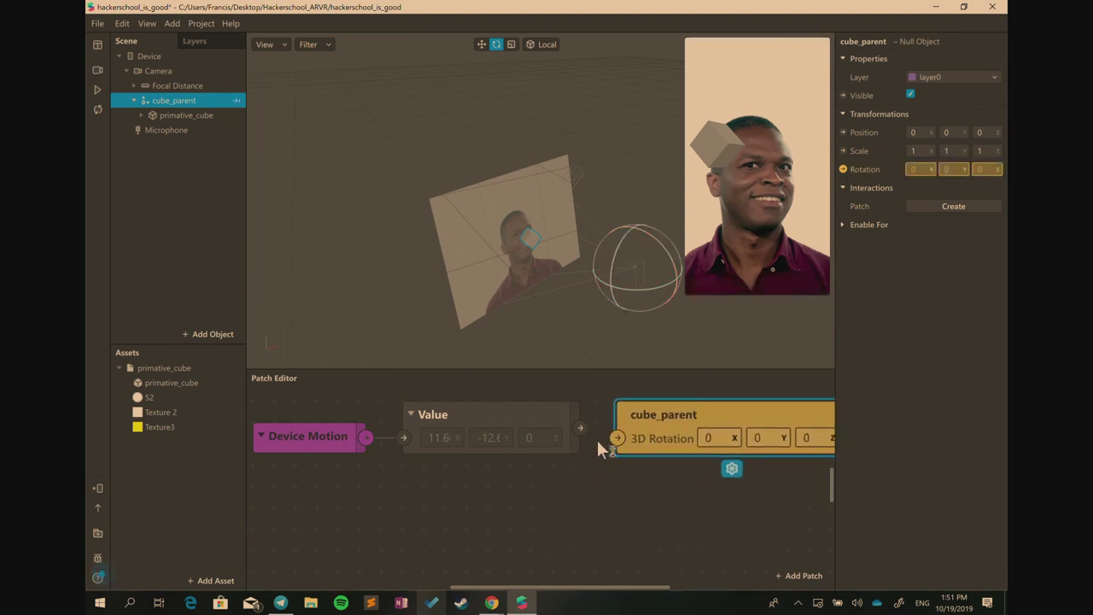
Connect the Value patch's output to cube_parent's 3D Rotation input and test it by orbiting the simulated device
drag(584, 427, 616, 438)
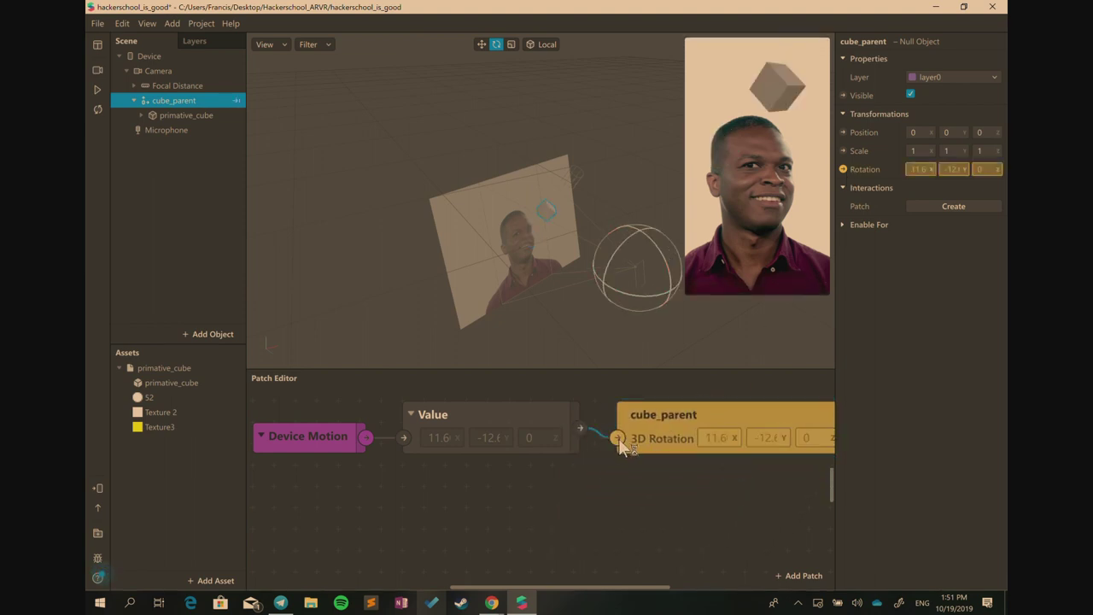
click(554, 427)
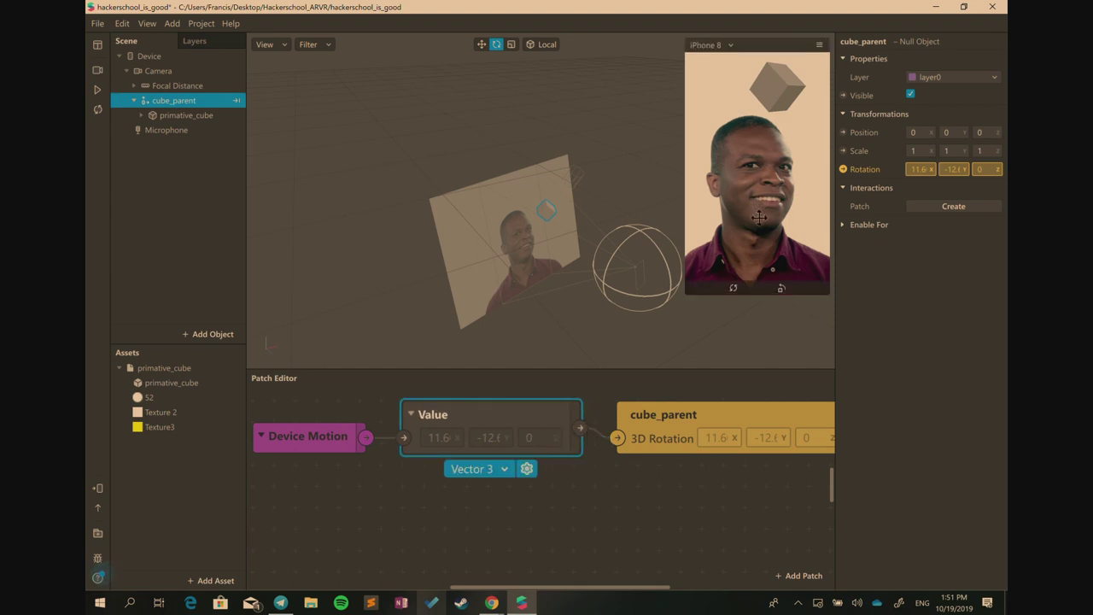
drag(769, 219, 757, 179)
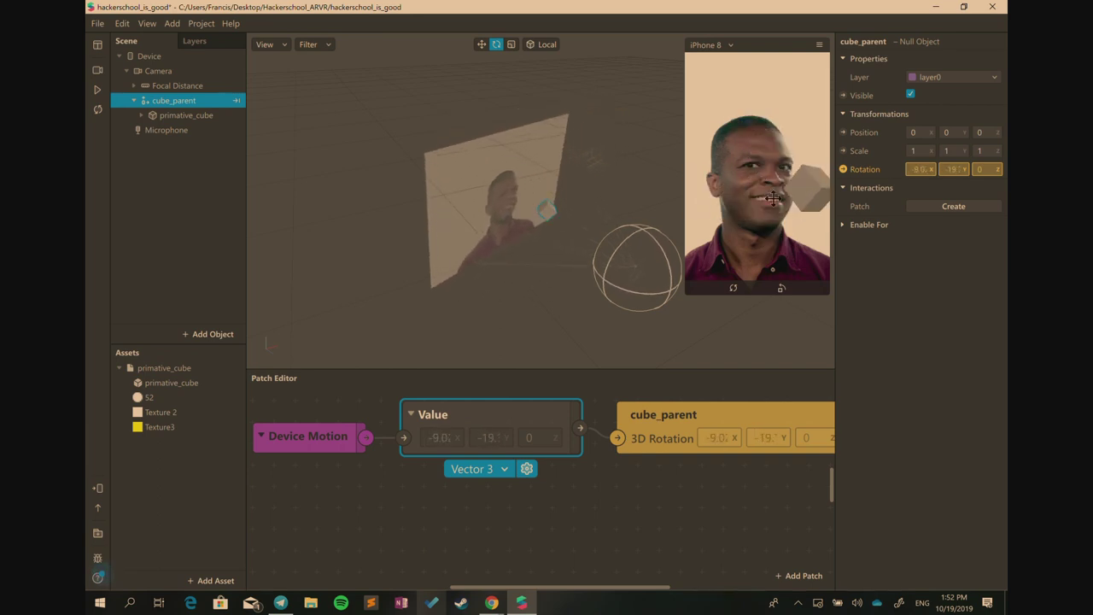
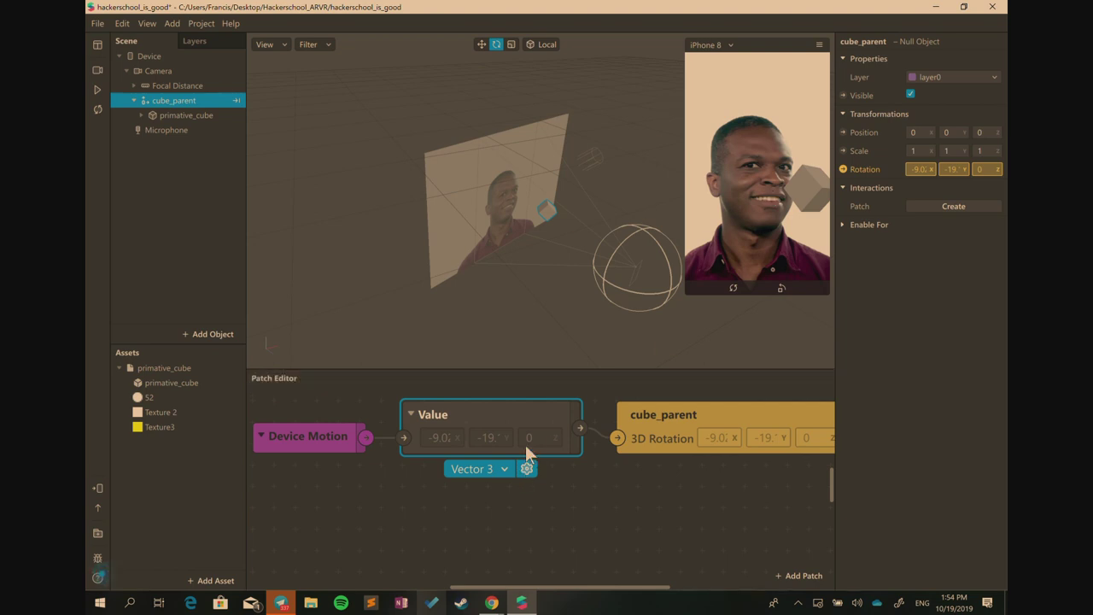
Switch the Value patch's data type to Number and back to Vector 3
click(498, 469)
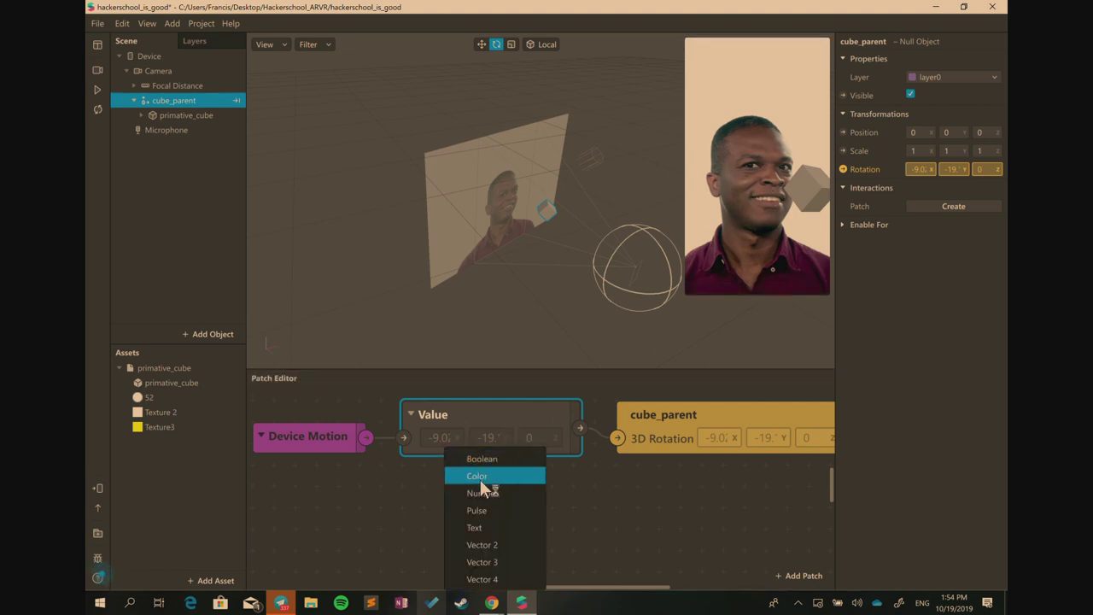
click(461, 408)
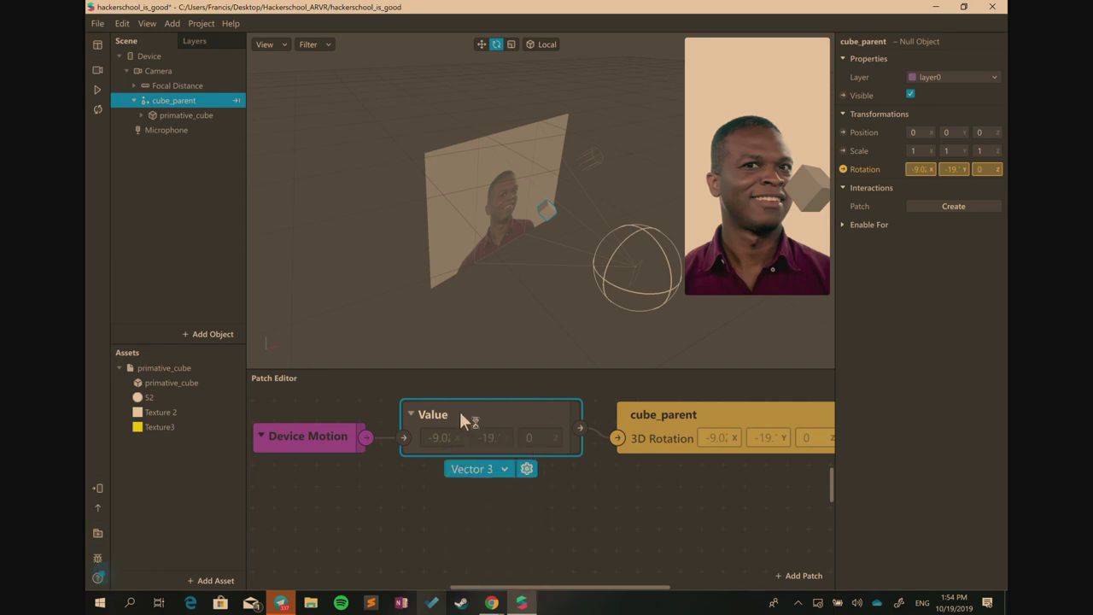
click(476, 472)
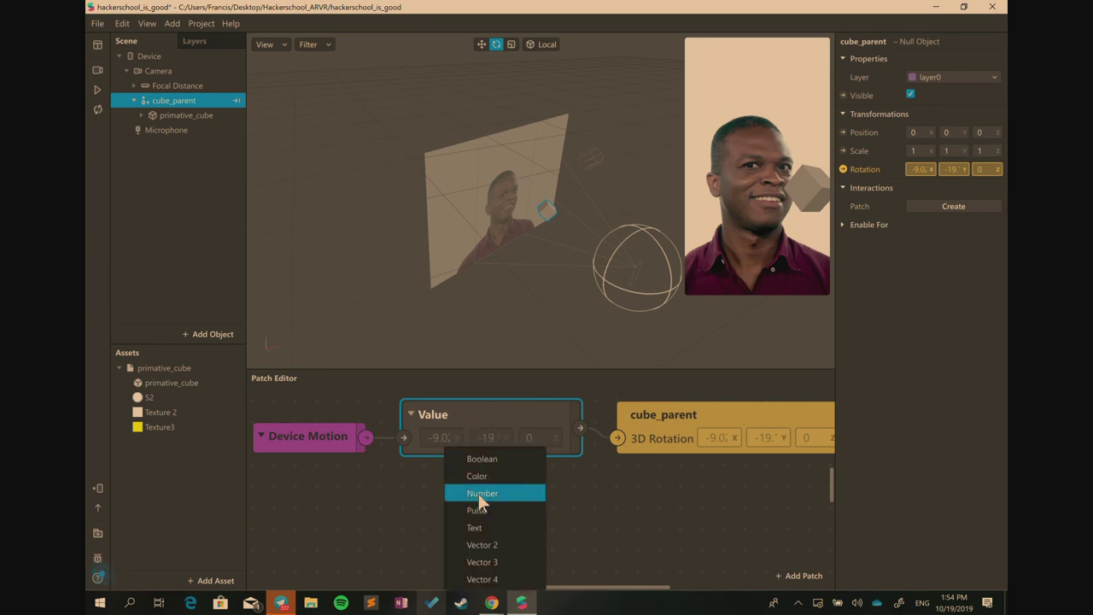
click(478, 493)
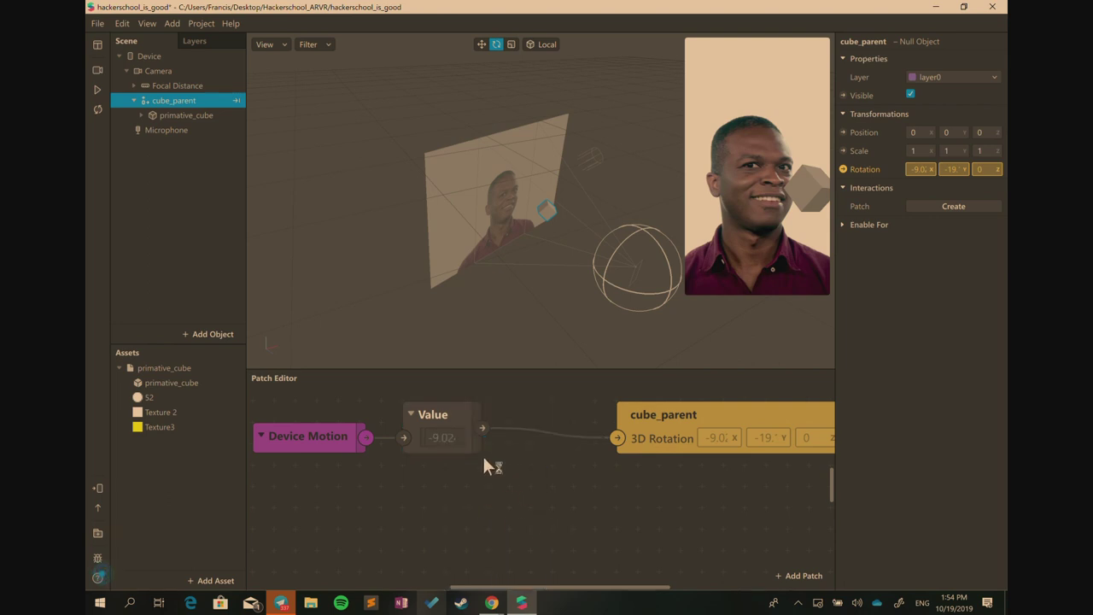
click(453, 469)
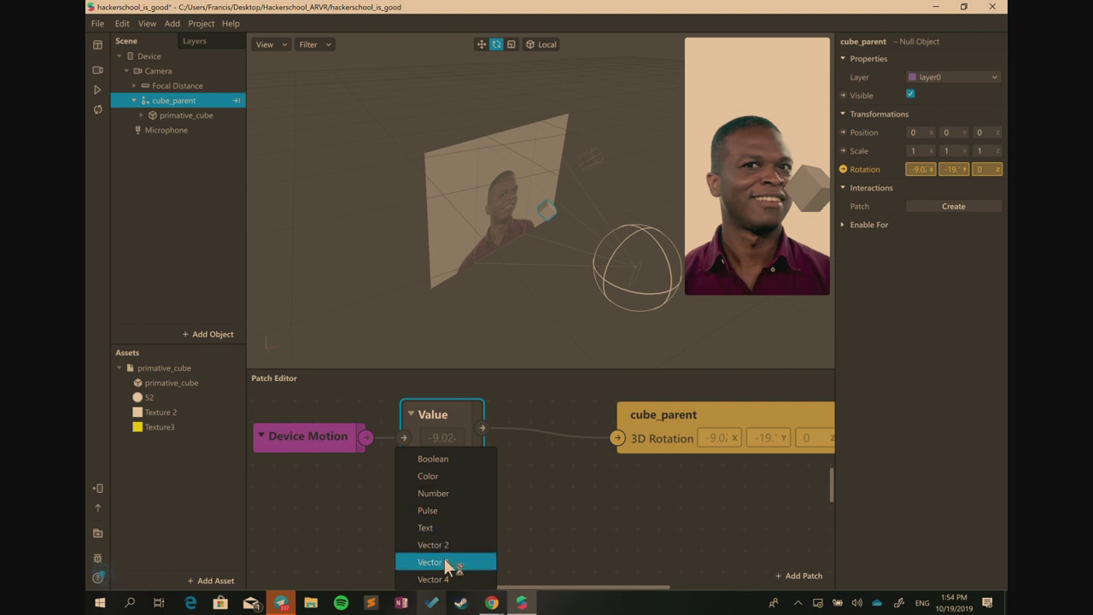
click(445, 560)
Delete the Value patch, connect Device Motion directly to cube_parent's 3D Rotation input, and place the cube_parent patch closer to it
key(Delete)
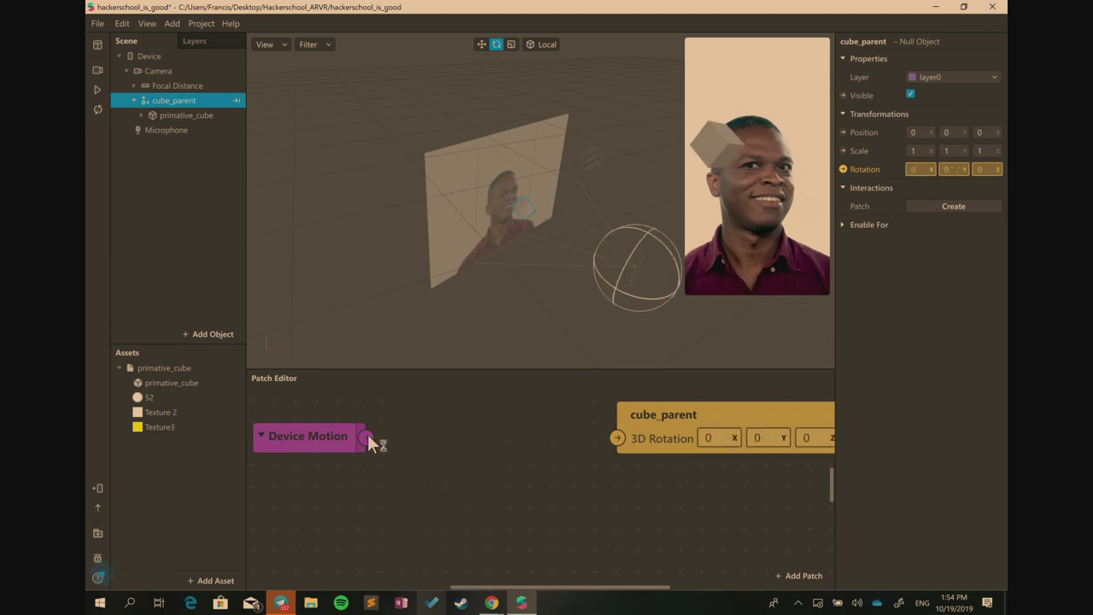
click(363, 442)
drag(365, 439, 617, 438)
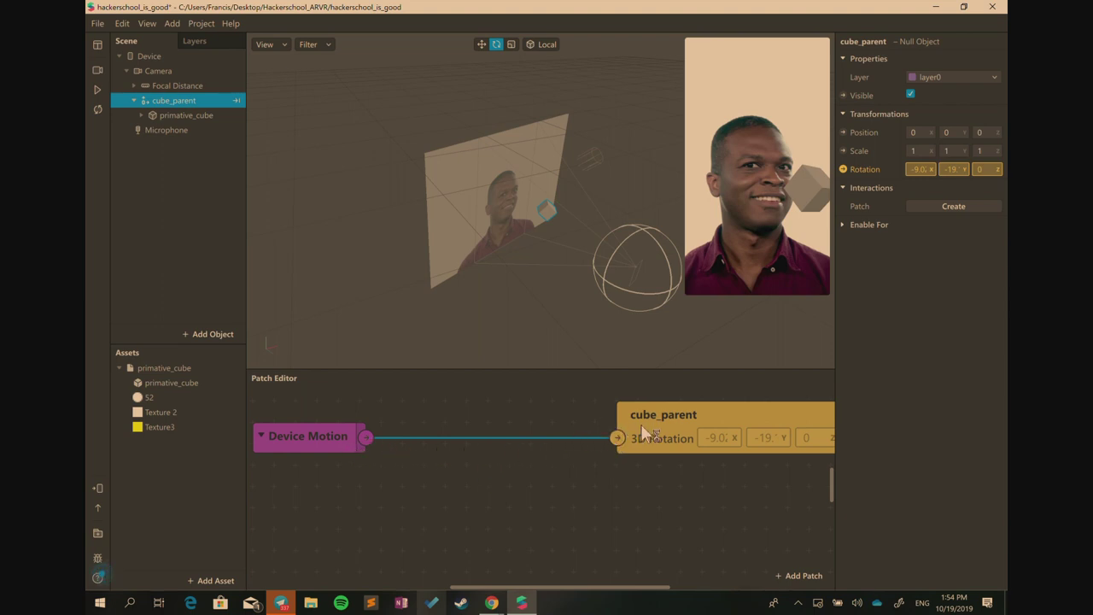
double_click(578, 507)
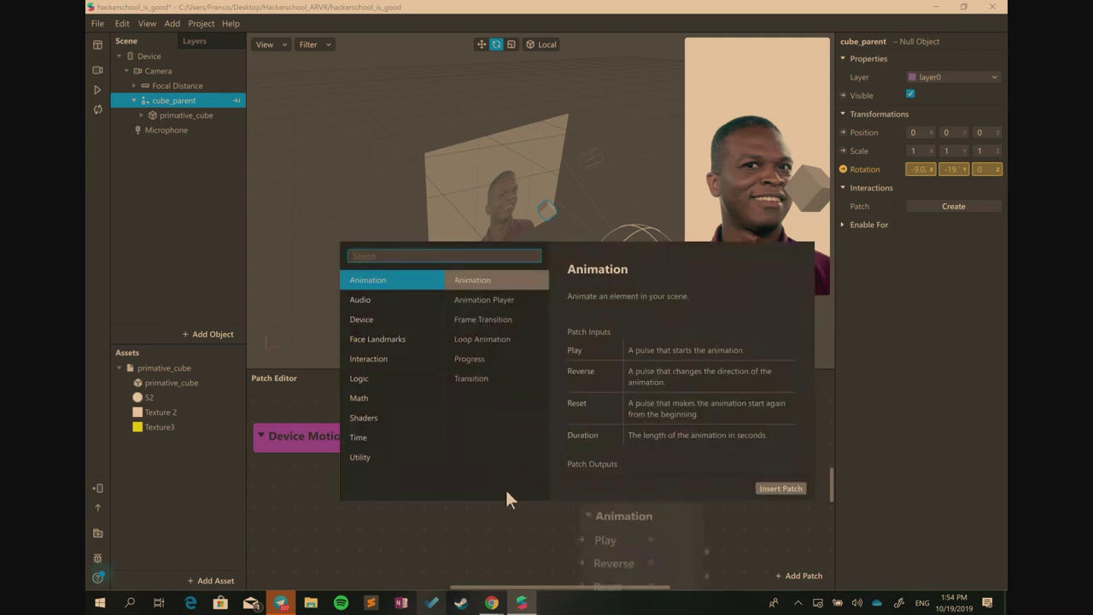
click(494, 520)
click(567, 404)
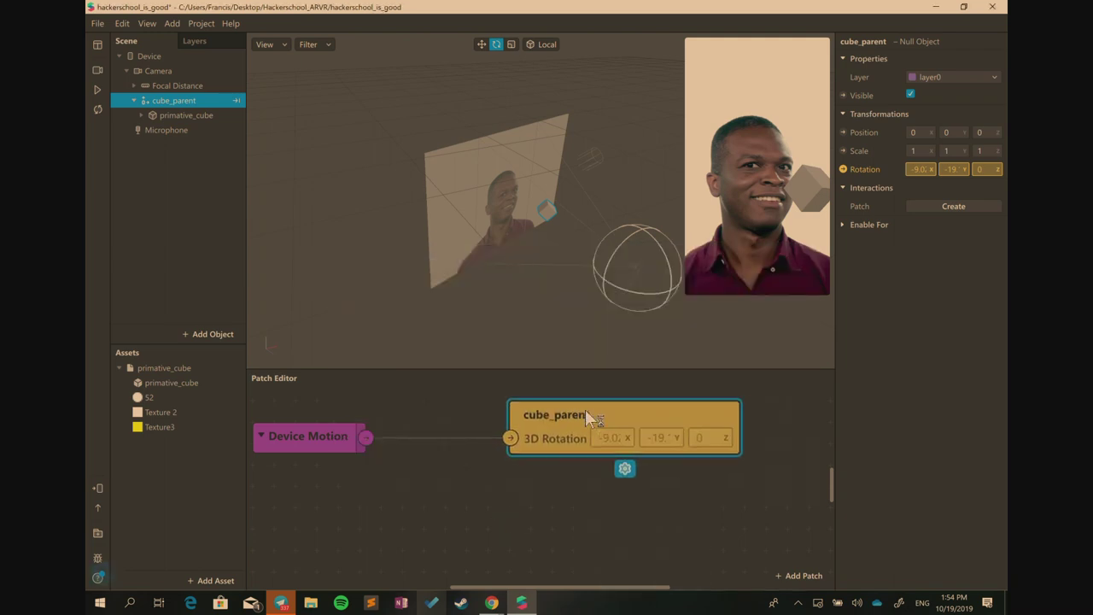
Test the direct Device Motion connection by orbiting the simulated iPhone 8, trying Simulate Touch and returning to Simulate Orbit
mouse_move(822, 45)
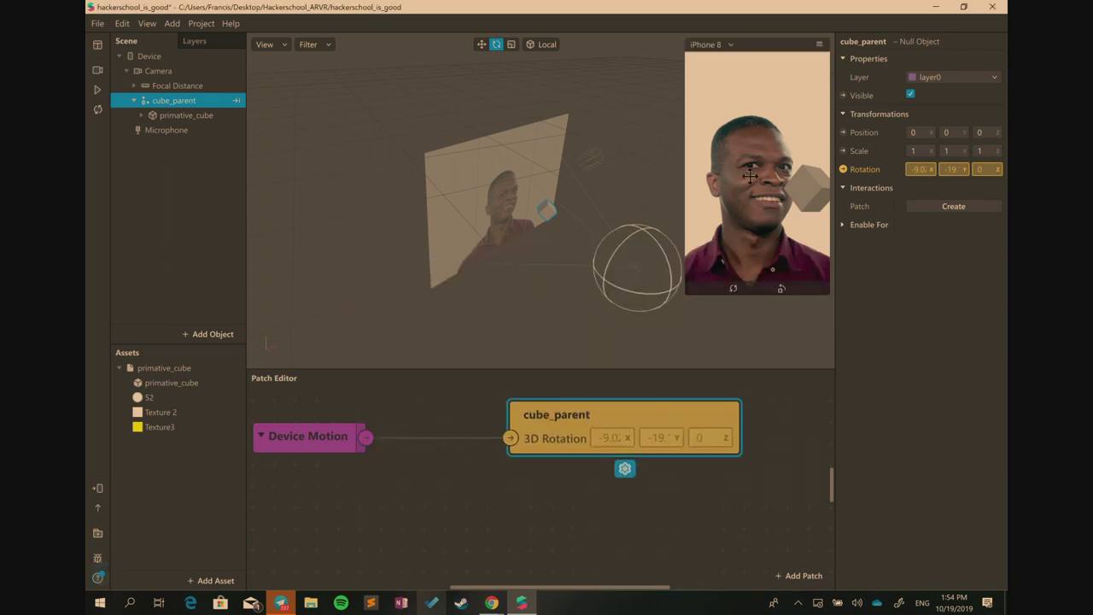
drag(743, 173, 788, 169)
click(818, 45)
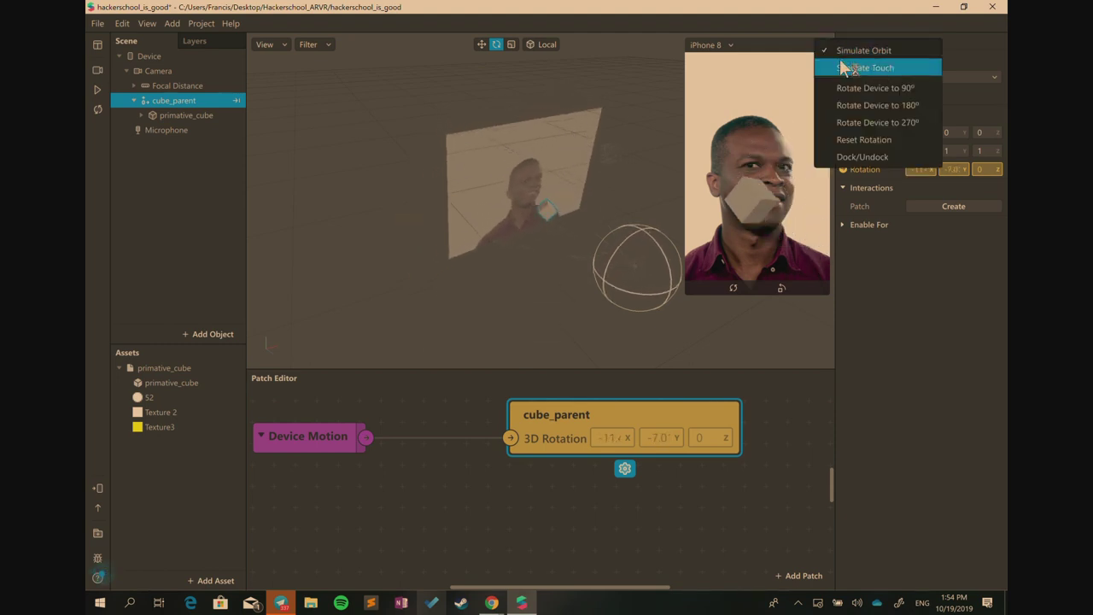
click(837, 54)
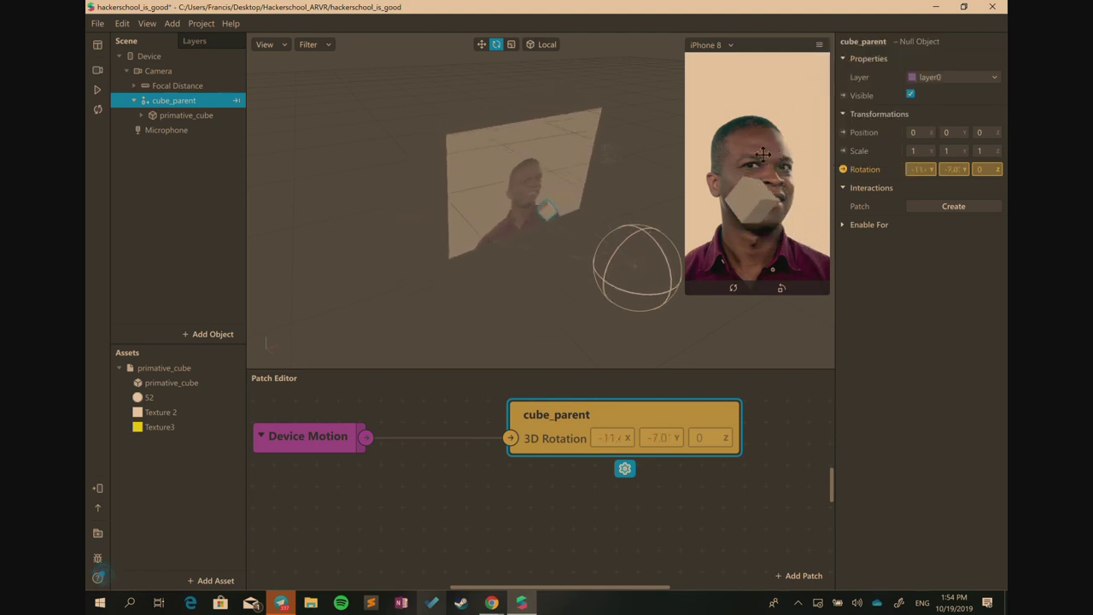
mouse_move(762, 154)
mouse_down()
mouse_move(779, 177)
mouse_move(783, 158)
mouse_up()
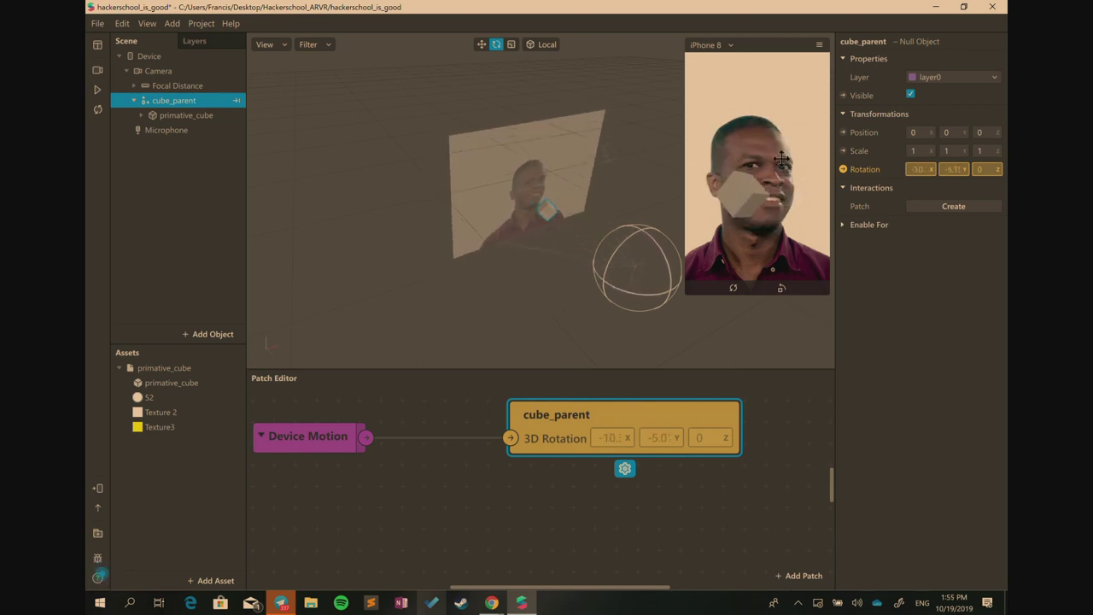
click(817, 50)
click(834, 69)
click(819, 45)
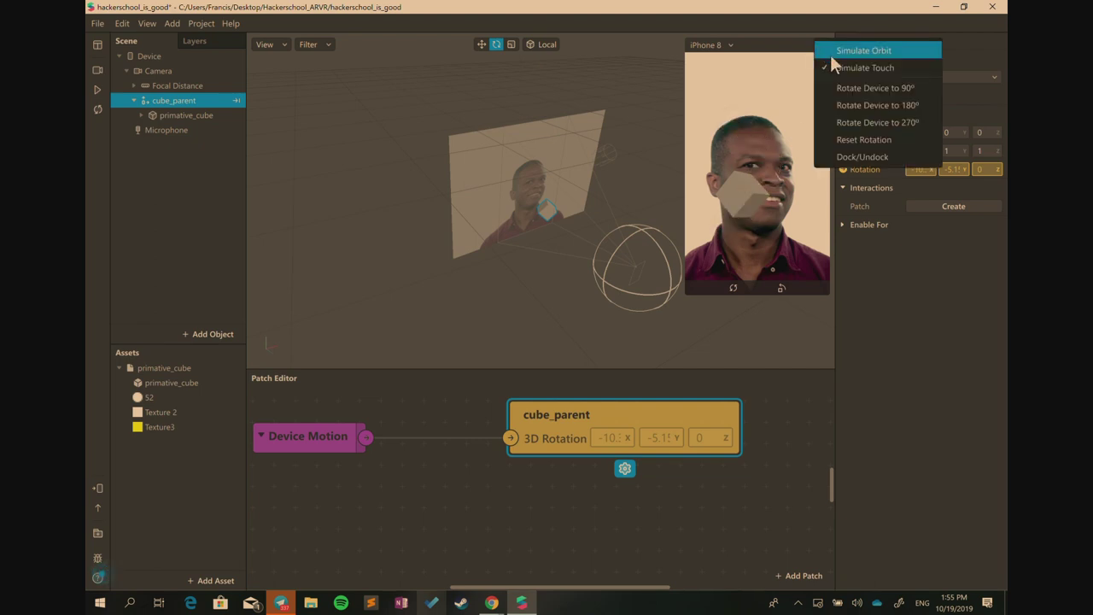
click(862, 50)
drag(787, 144, 712, 189)
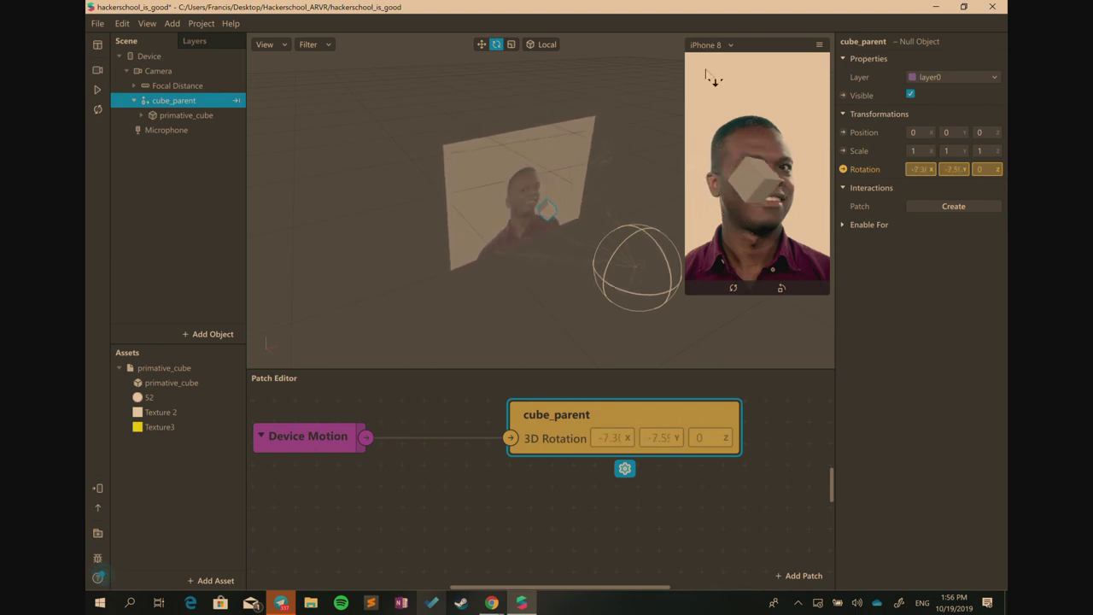
Use Microsoft Camera Rear as the preview feed, pause it, and orbit the simulated device to check the cube's motion
click(96, 69)
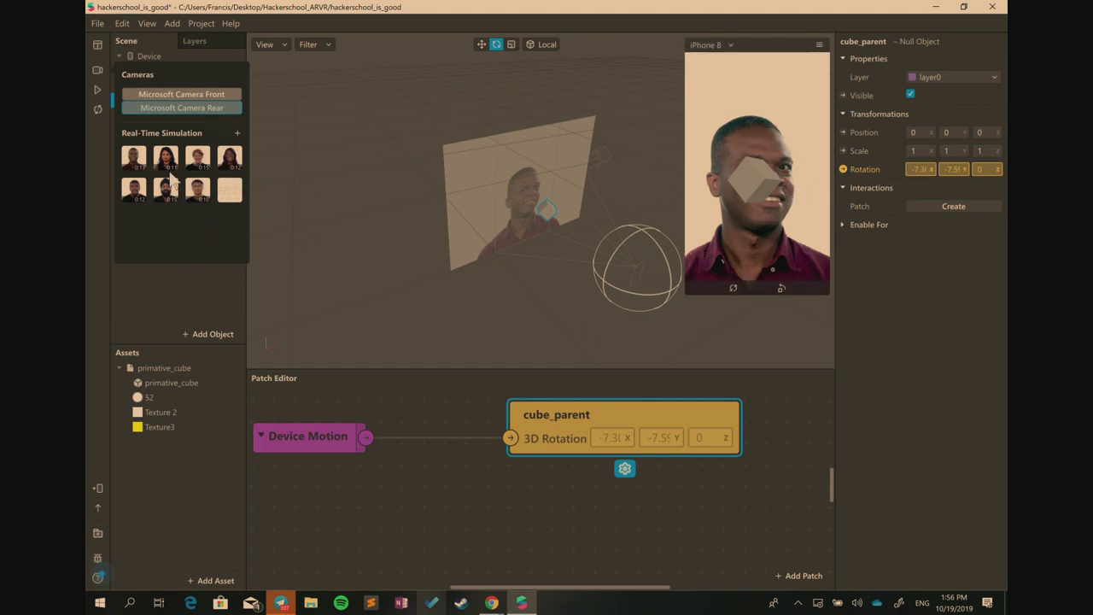
click(141, 108)
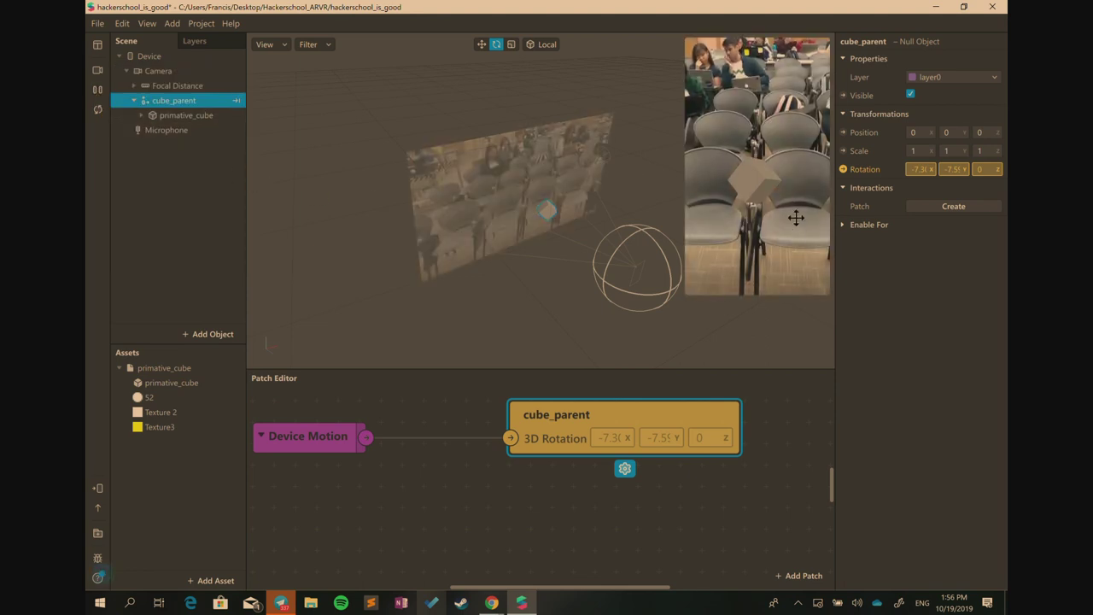
drag(759, 222, 730, 217)
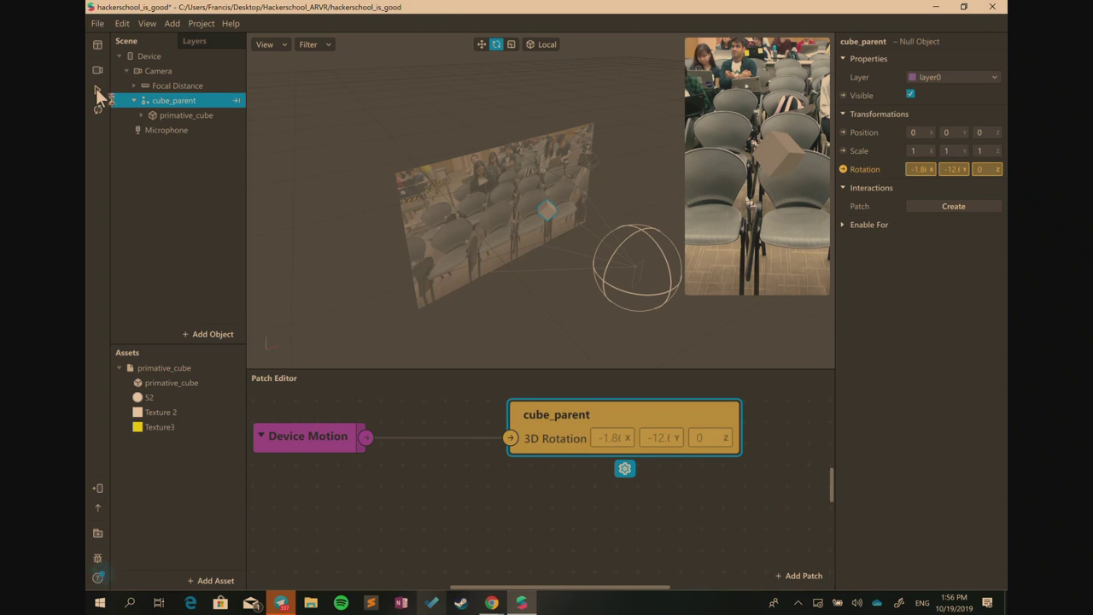
drag(740, 197, 764, 197)
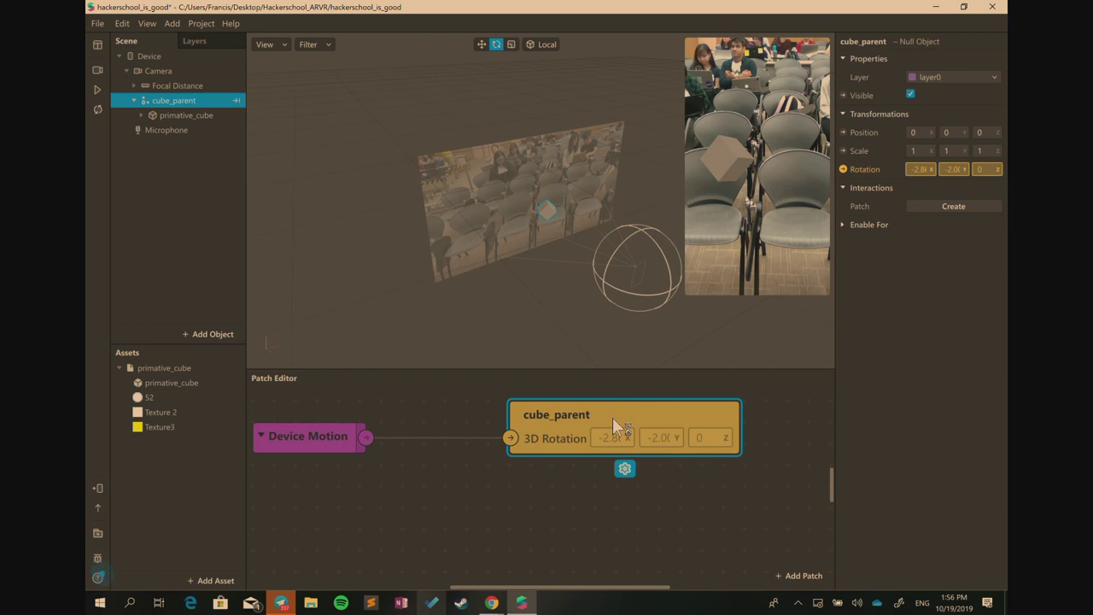
mouse_move(744, 212)
mouse_down()
mouse_move(729, 188)
mouse_move(731, 197)
mouse_up()
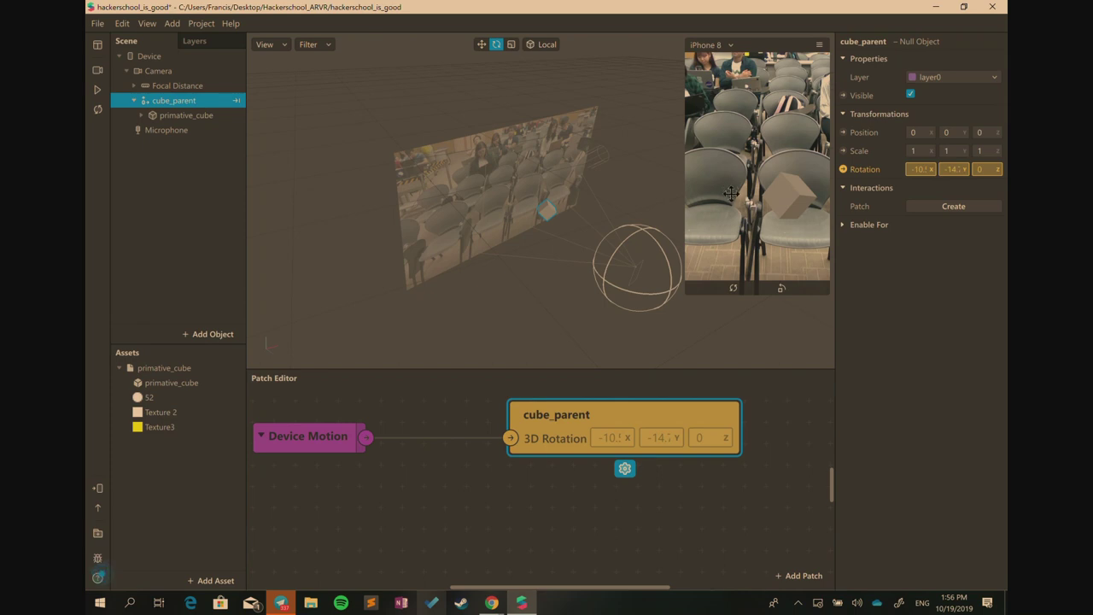
right_click(521, 416)
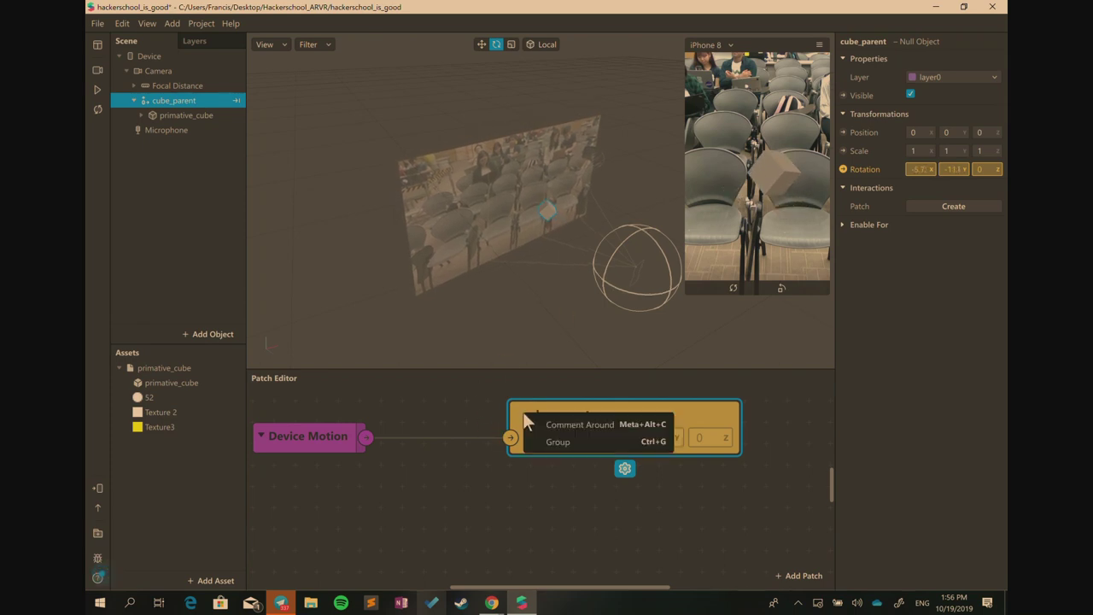
click(452, 426)
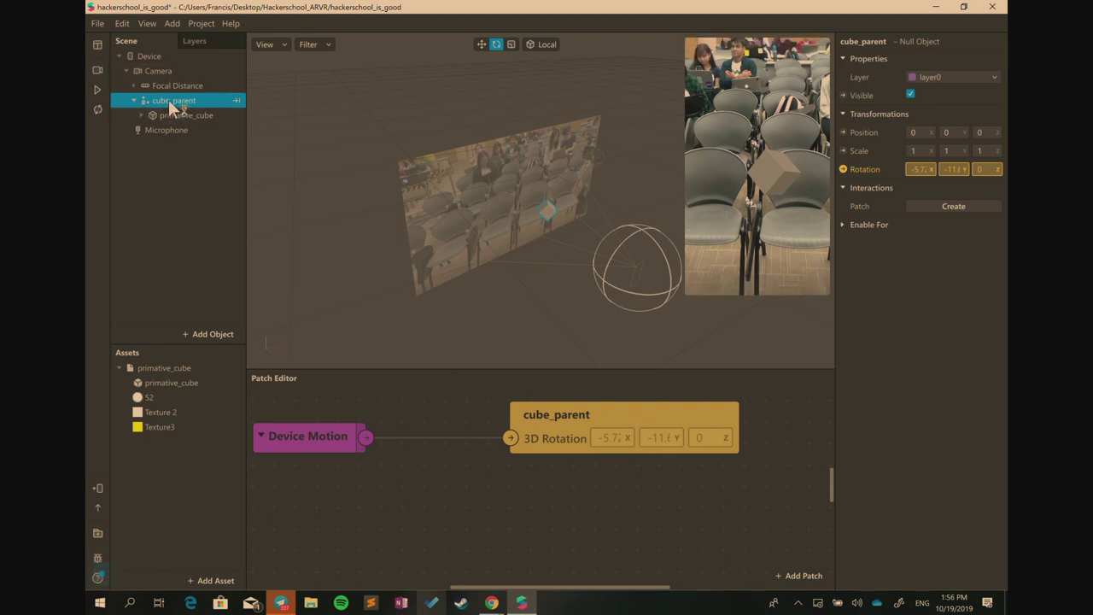
Move cube_parent with its cube out of Camera to the scene's top level and remove the Device Motion and cube_parent patches
drag(167, 100, 150, 64)
drag(145, 140, 145, 140)
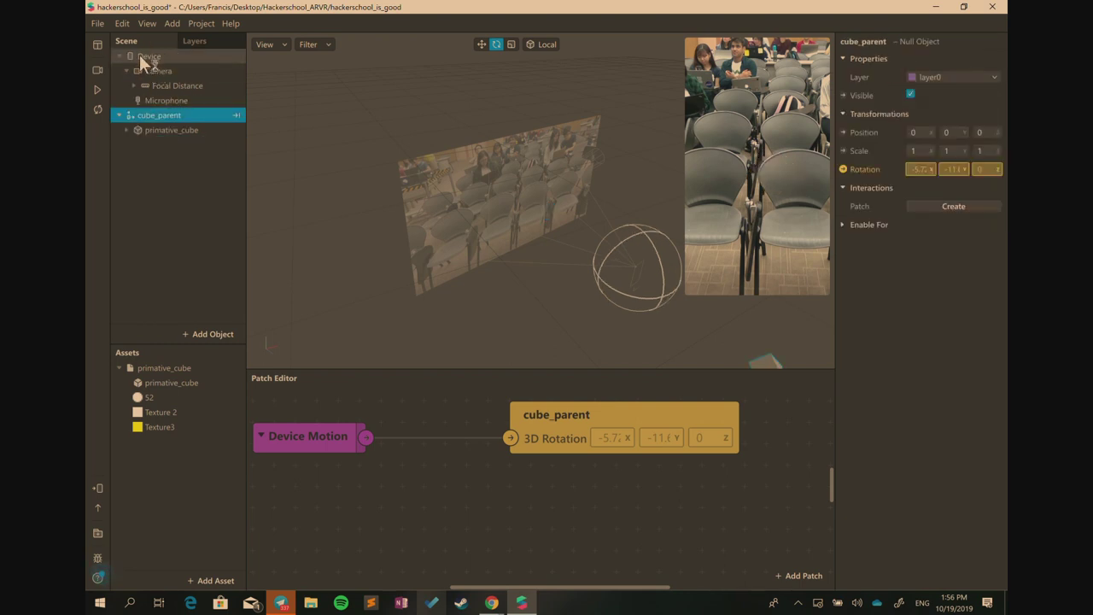
click(133, 58)
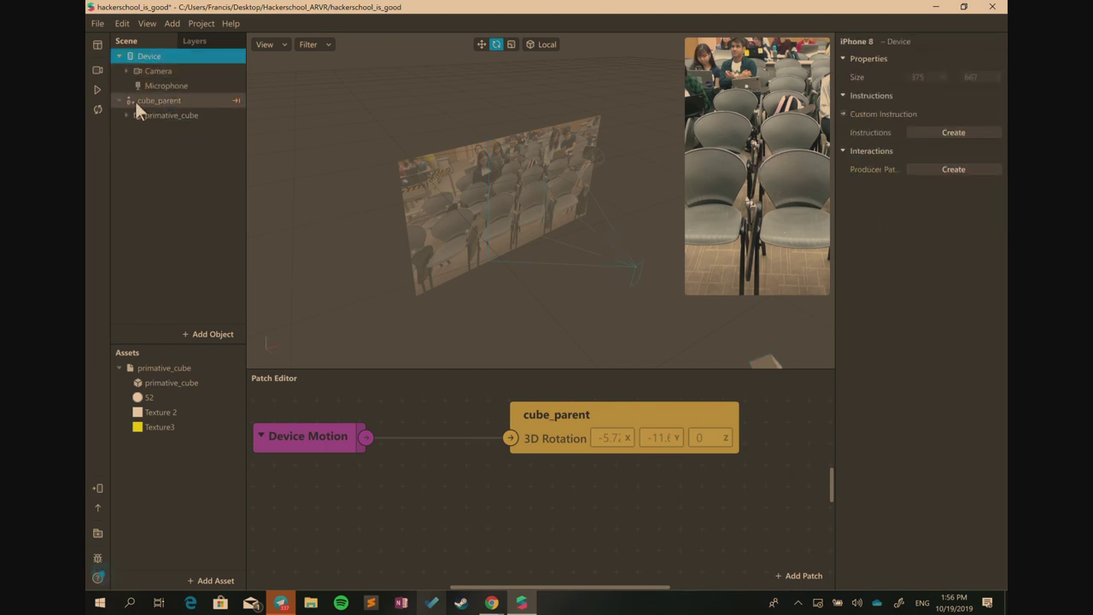
click(139, 100)
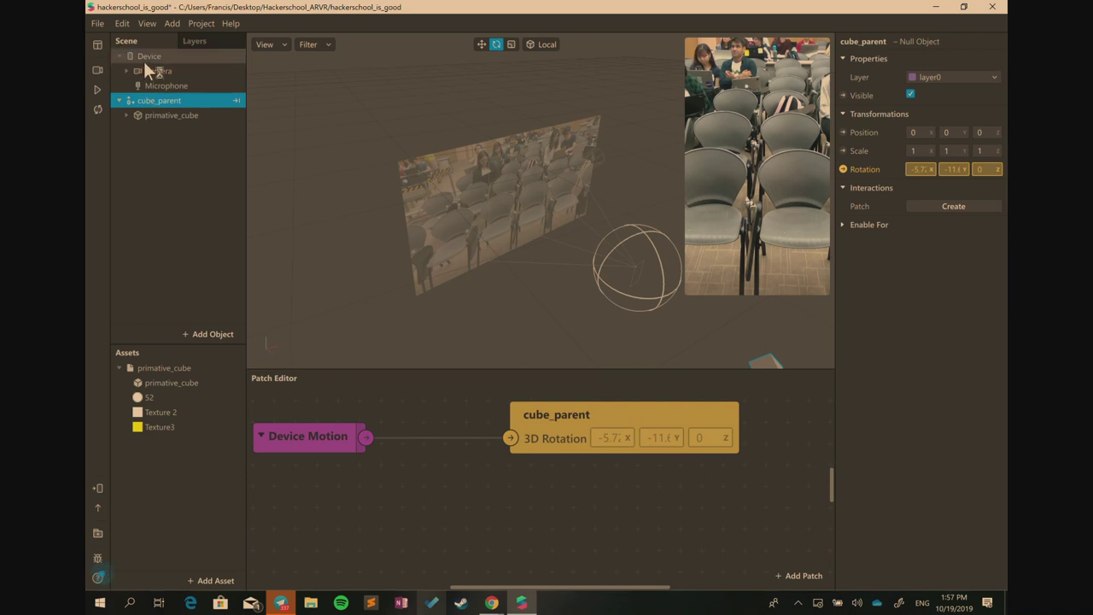
click(144, 61)
drag(163, 101, 196, 147)
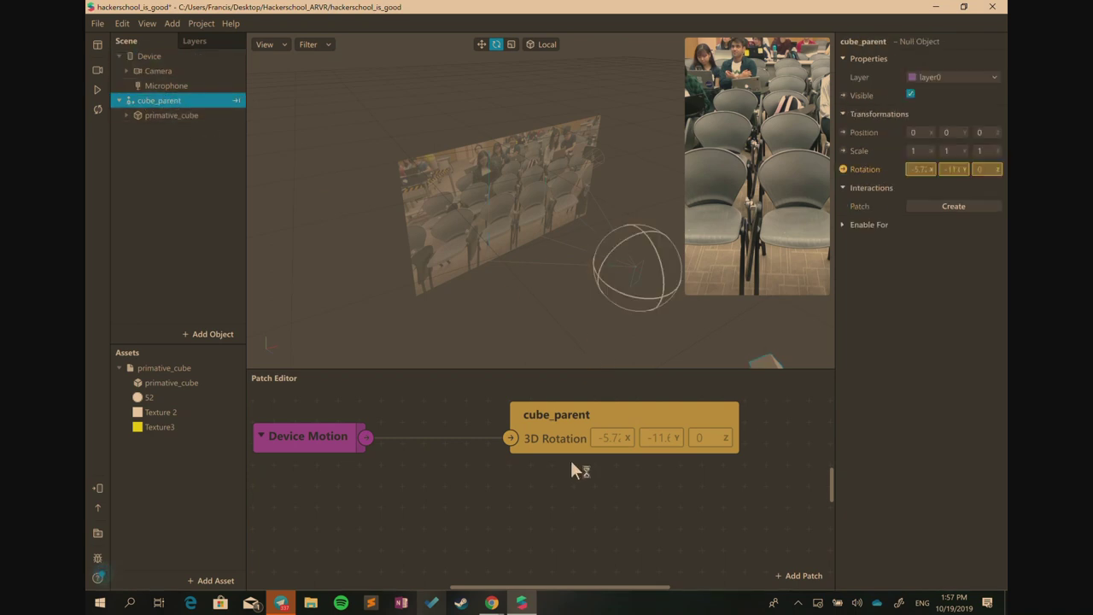
key(ctrl+z)
key(ctrl+z)
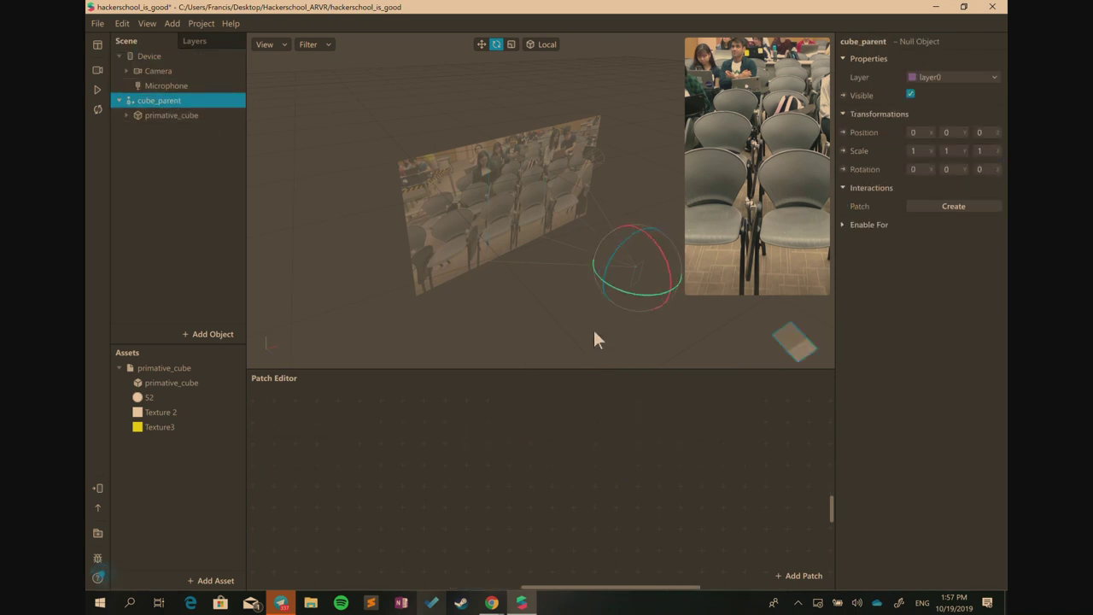
Move cube_parent in the viewport to about X 0.19, Z 0.79 so that primative_cube sits in front of the camera
drag(531, 236, 439, 237)
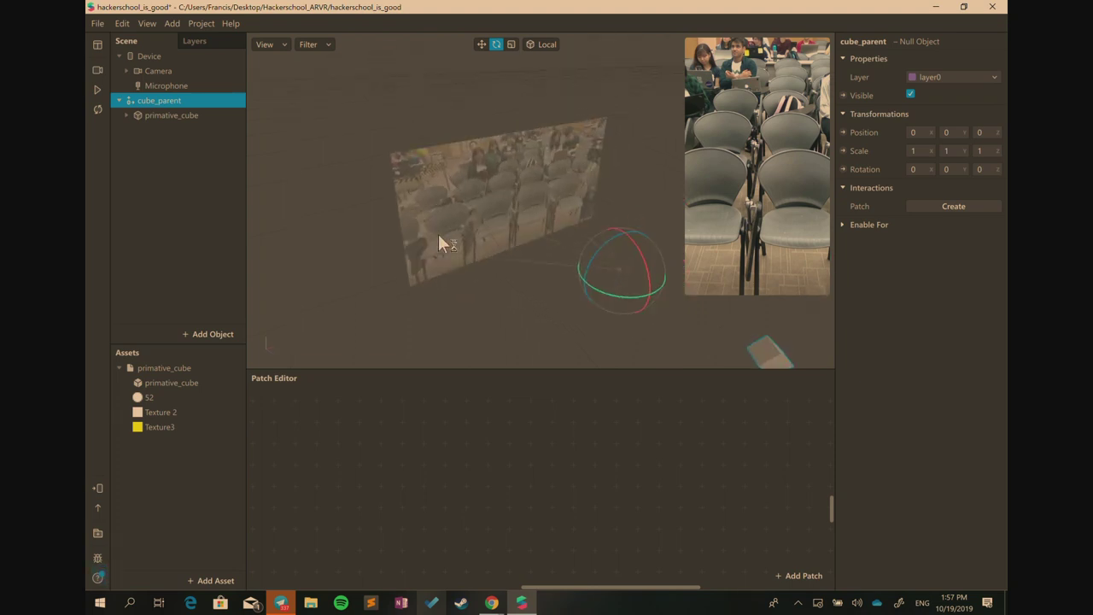
click(482, 44)
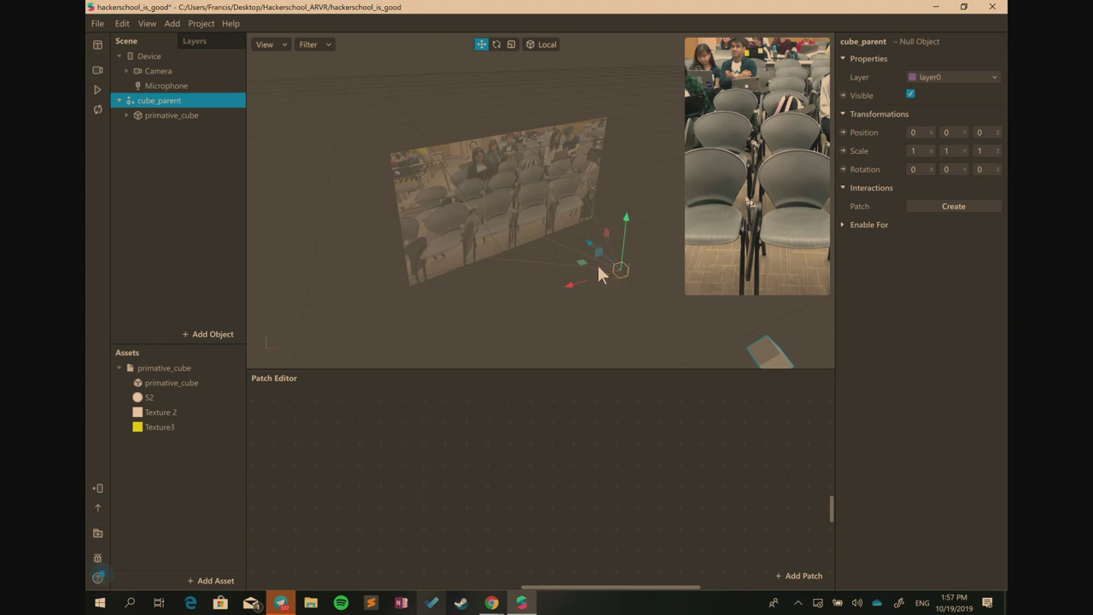
click(196, 118)
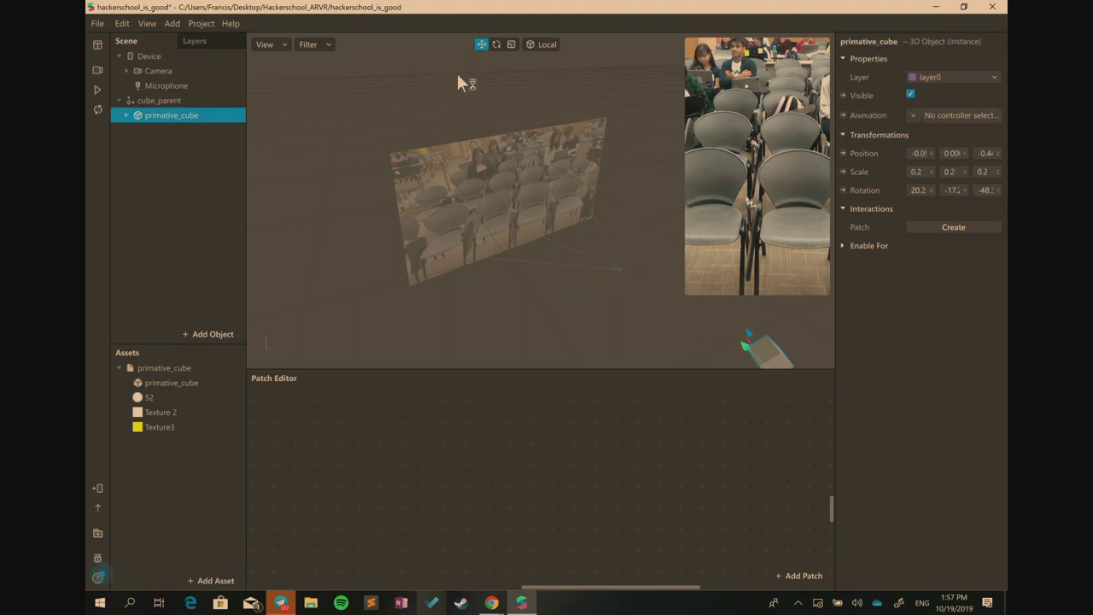
click(568, 195)
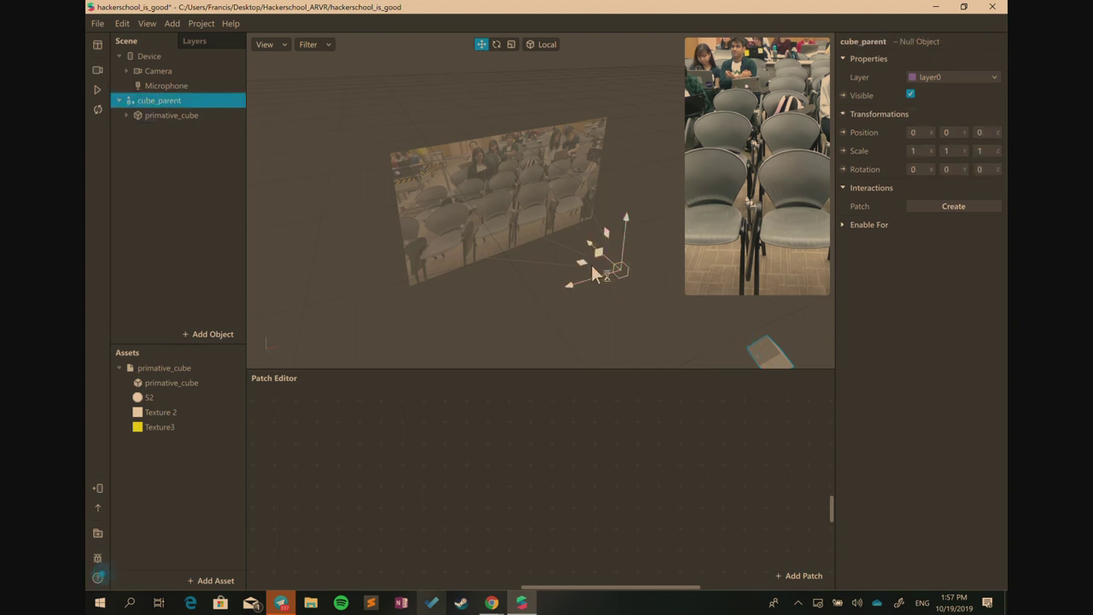
drag(592, 272, 454, 182)
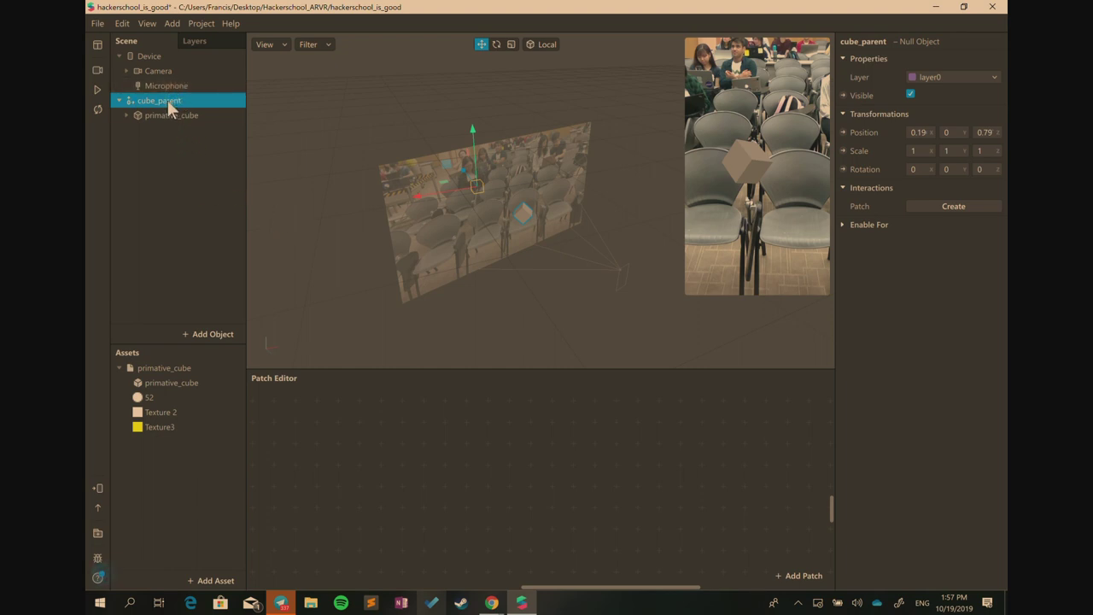
Examine the Camera object and orbit the simulated device to check how the cube outside the Device hierarchy behaves
click(165, 71)
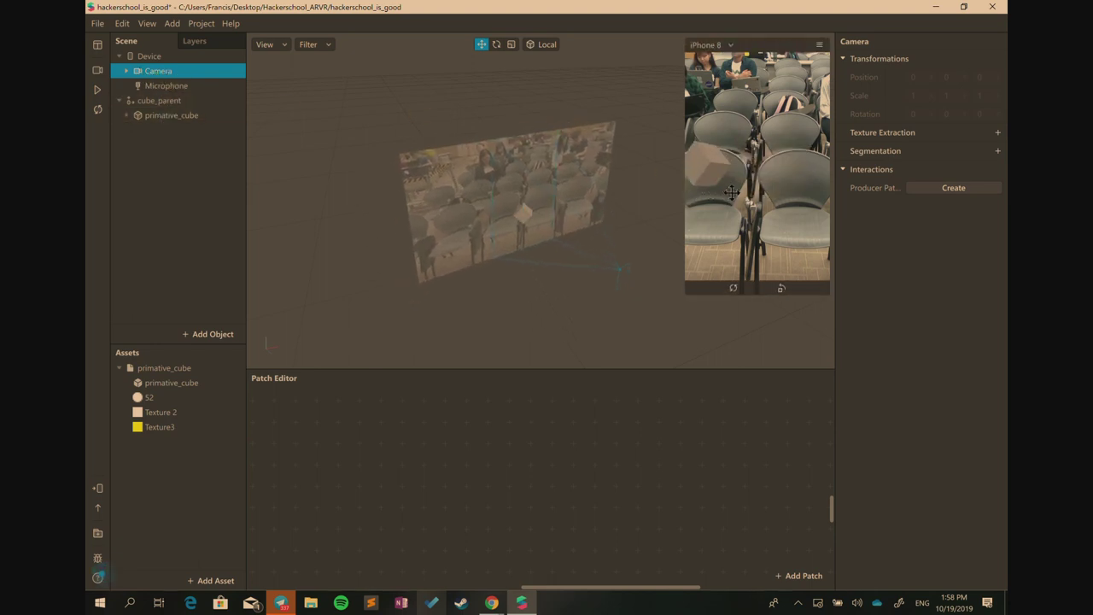
click(98, 109)
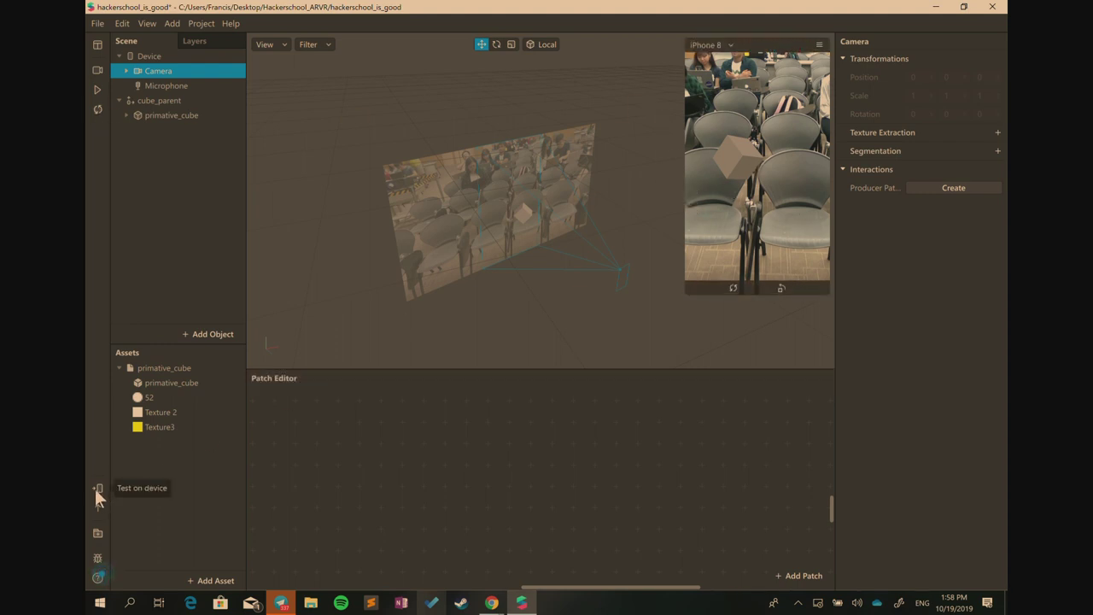
click(179, 141)
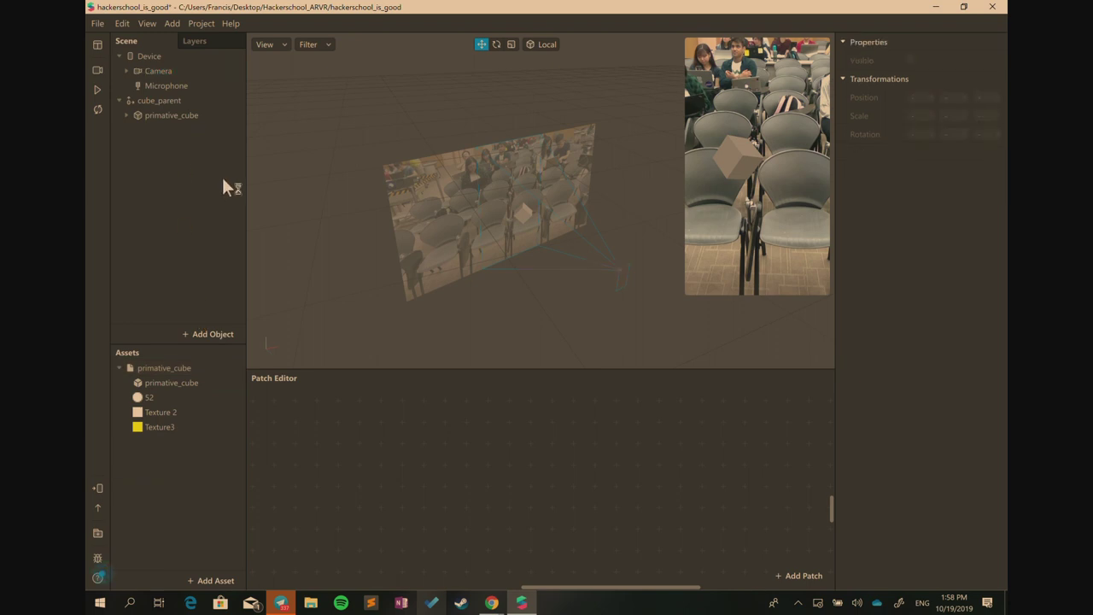
Collapse the Device hierarchy in the scene tree and select the cube_parent null object
click(188, 56)
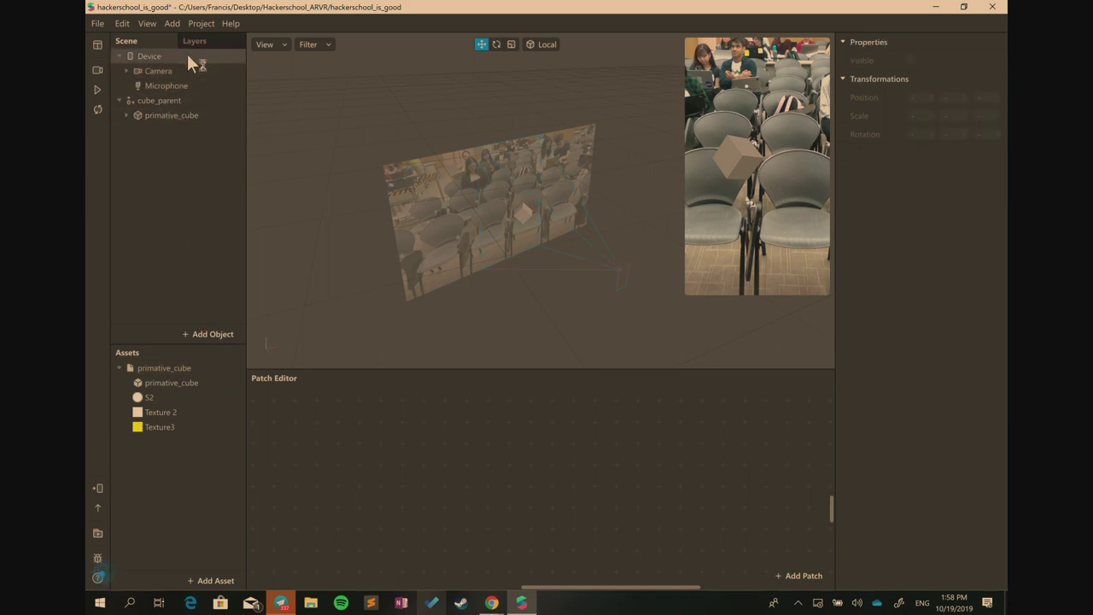
click(119, 56)
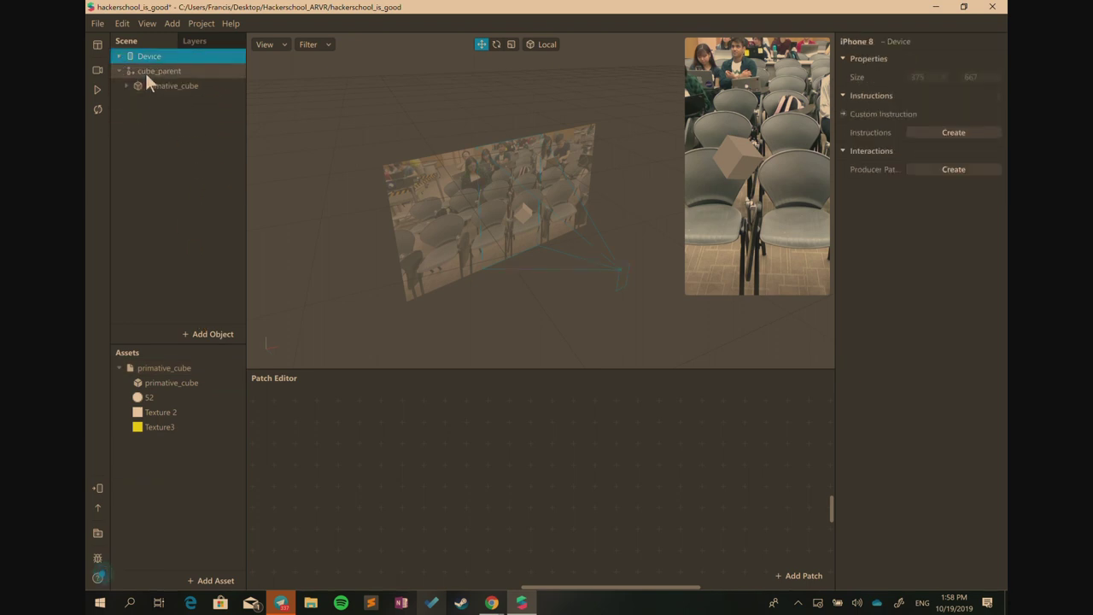
click(145, 73)
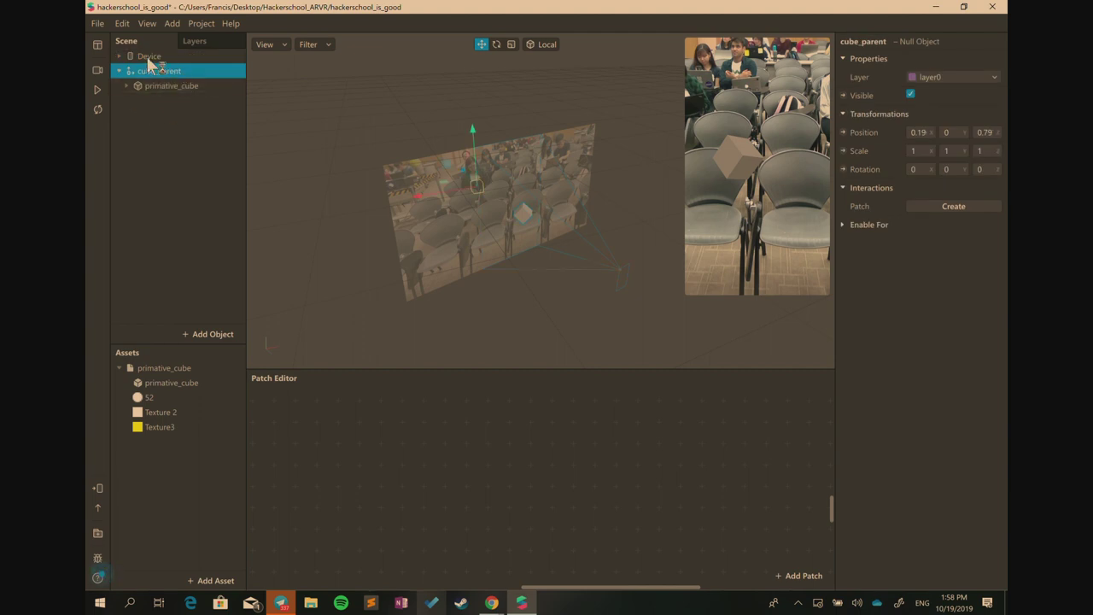
mouse_move(739, 123)
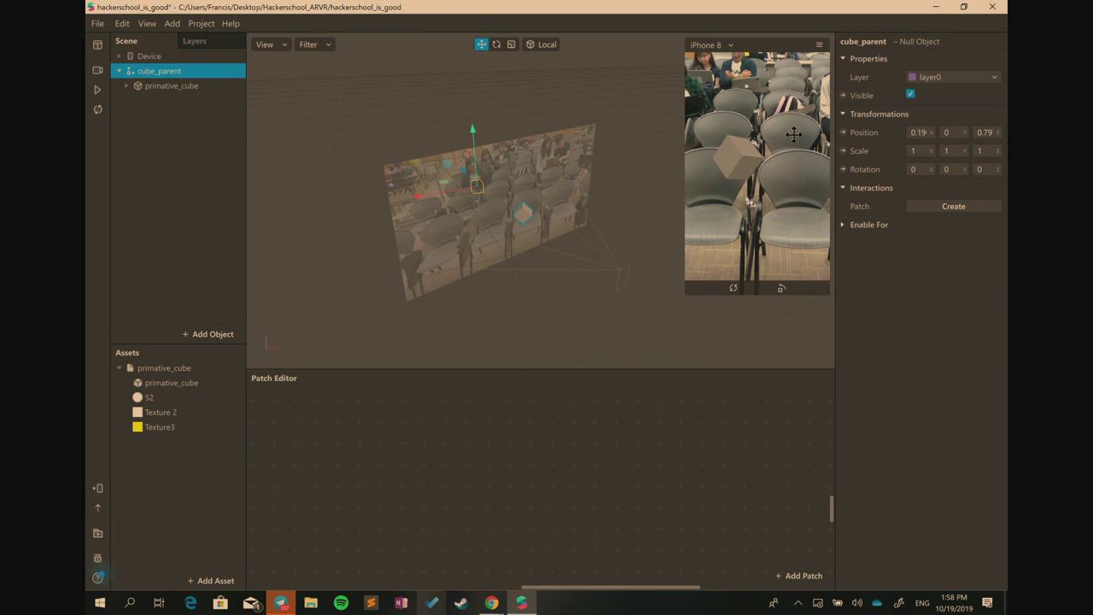
Refresh the effect's test upload to Facebook Camera and copy its test link
click(97, 488)
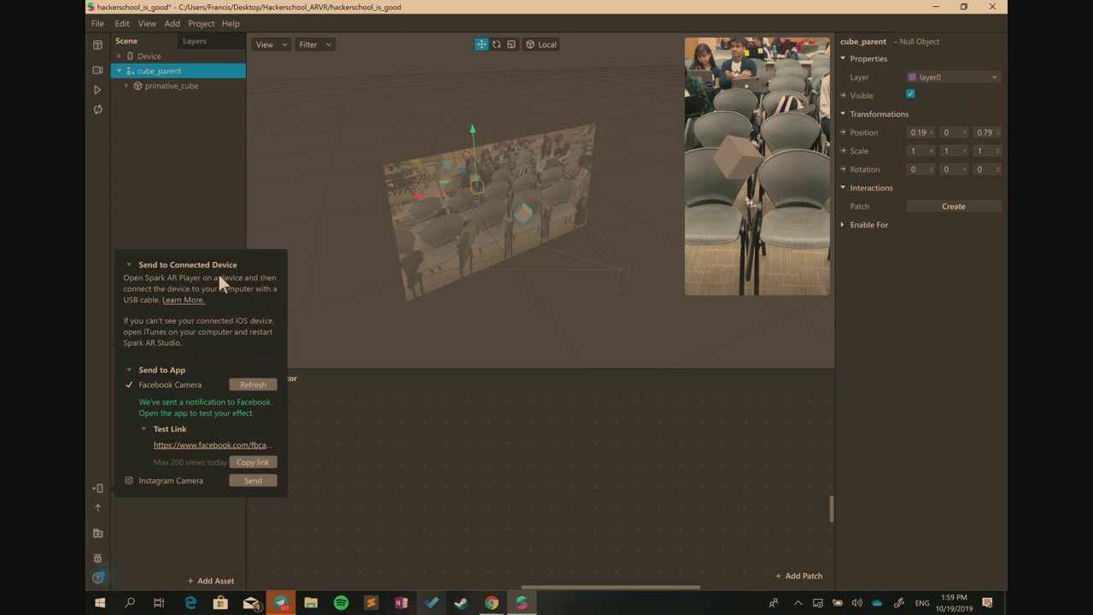
click(251, 385)
click(252, 462)
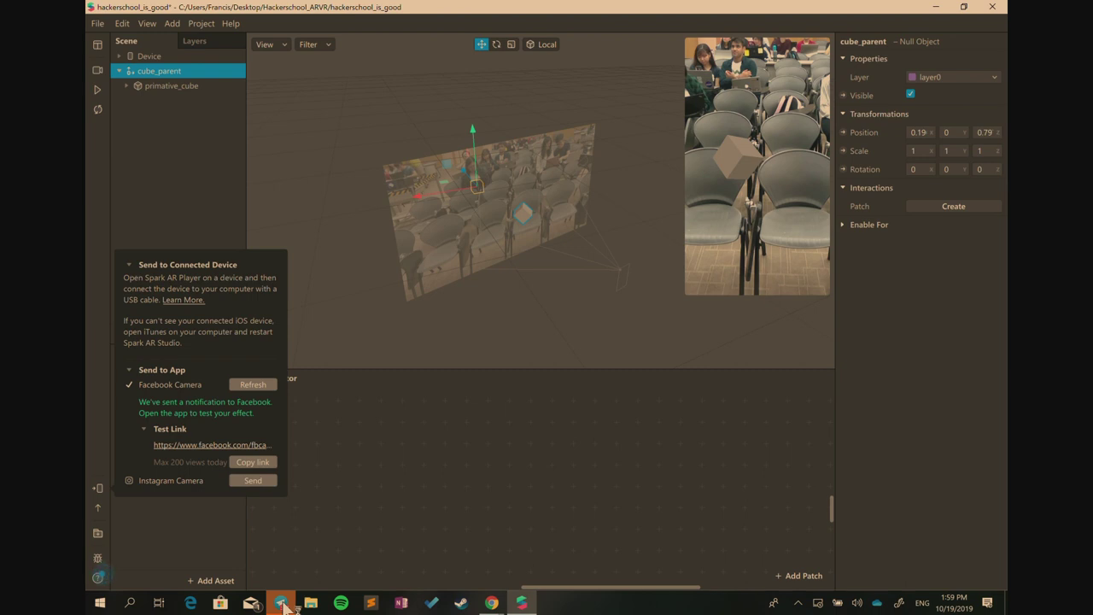
Switch to Telegram Desktop and post the copied test link in Saved Messages
click(283, 606)
right_click(283, 606)
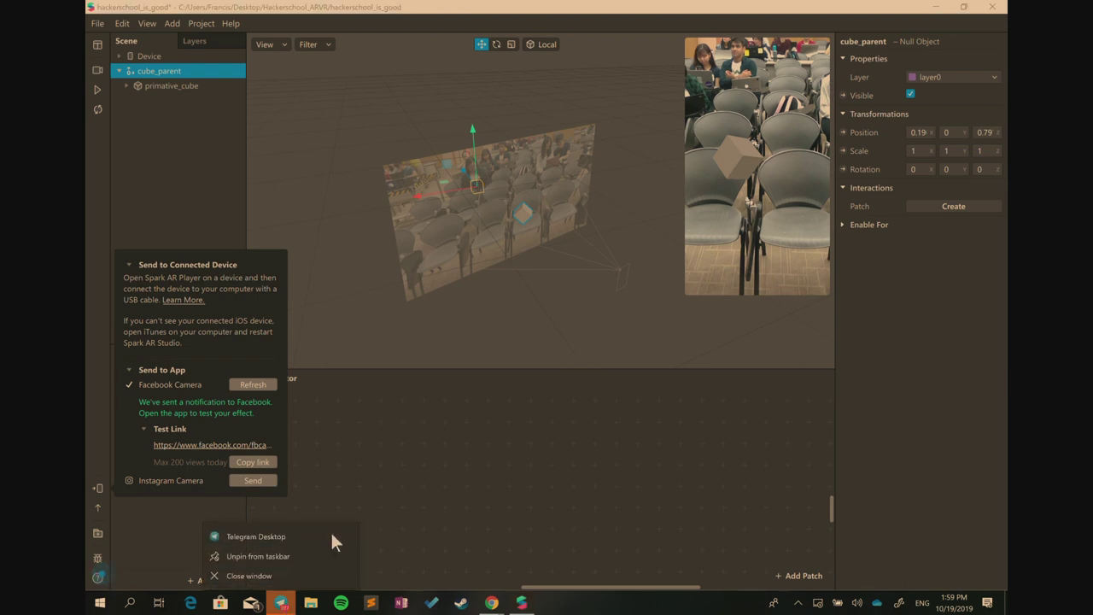
click(282, 604)
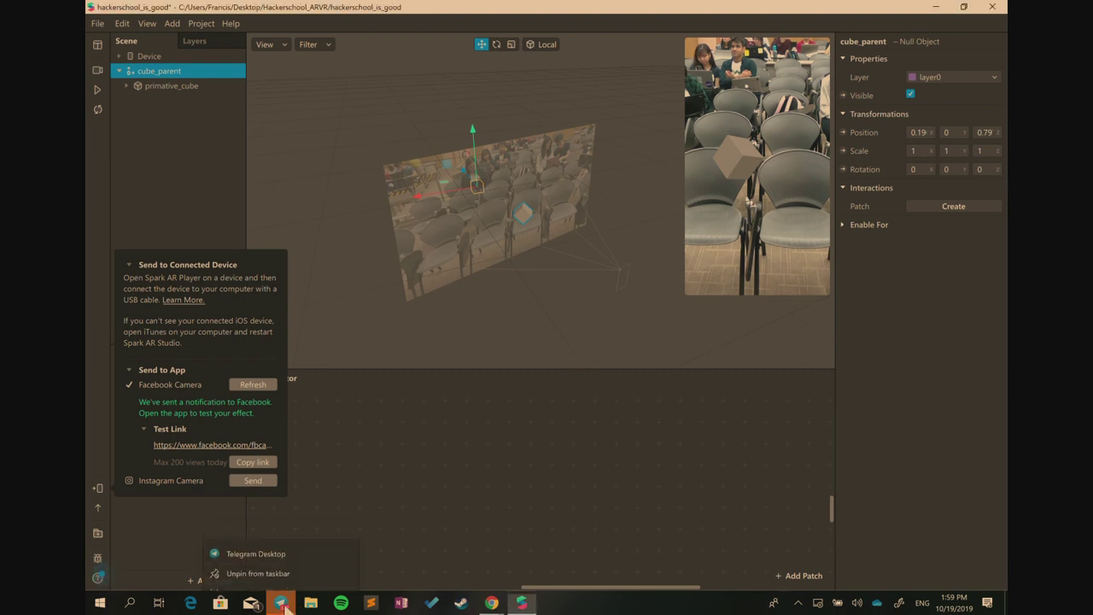
click(282, 606)
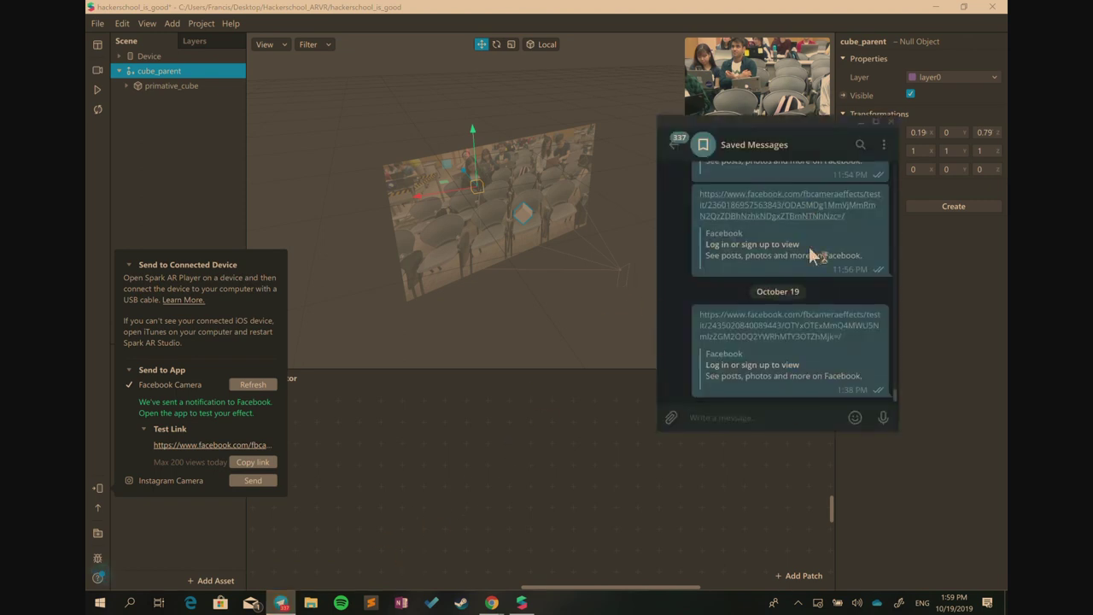
key(ctrl+v)
key(Return)
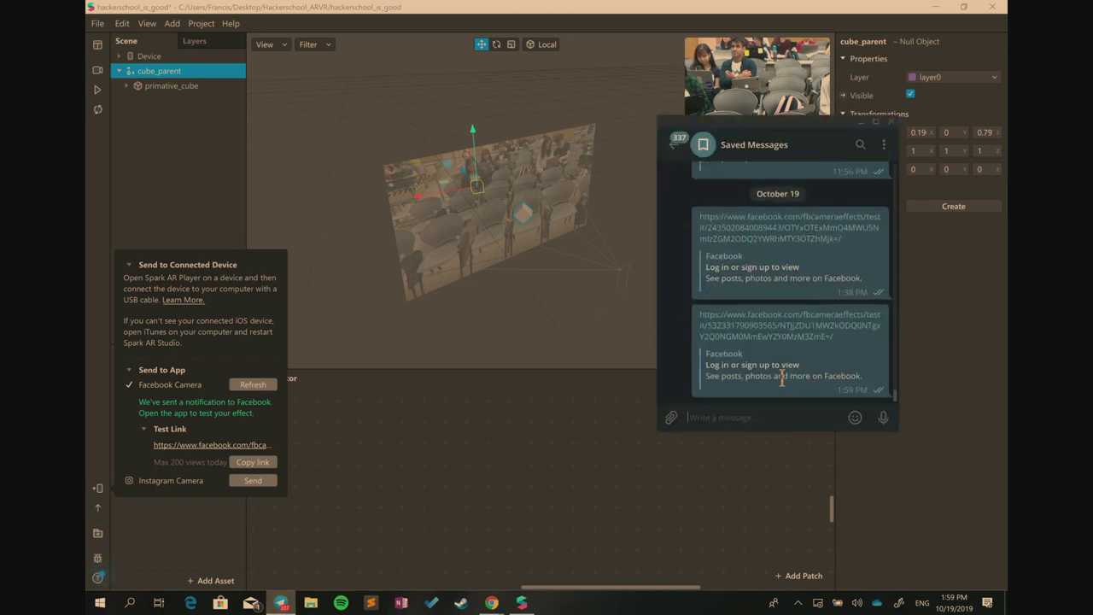
scroll(800, 243, up, 5)
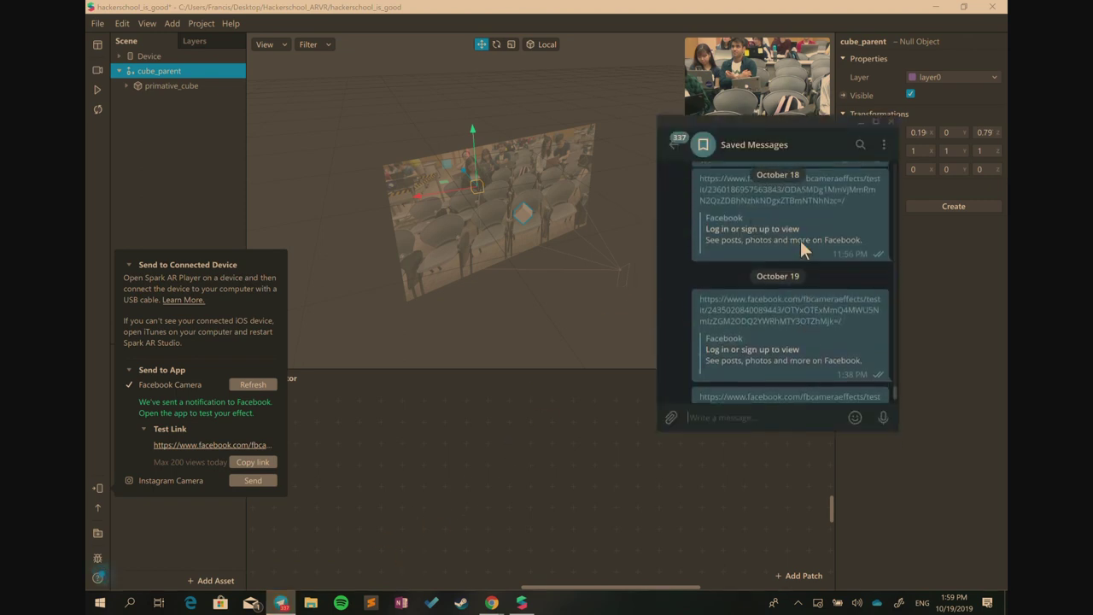
scroll(800, 243, down, 5)
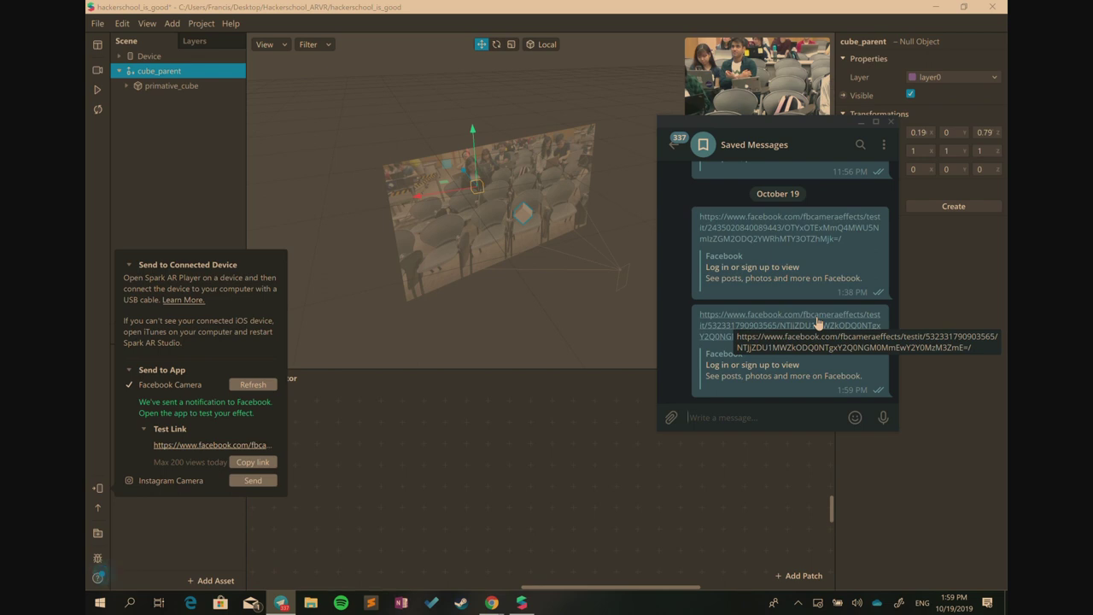
Return to Spark AR Studio and create a new material for the nodes_0 mesh inside primative_cube
click(558, 315)
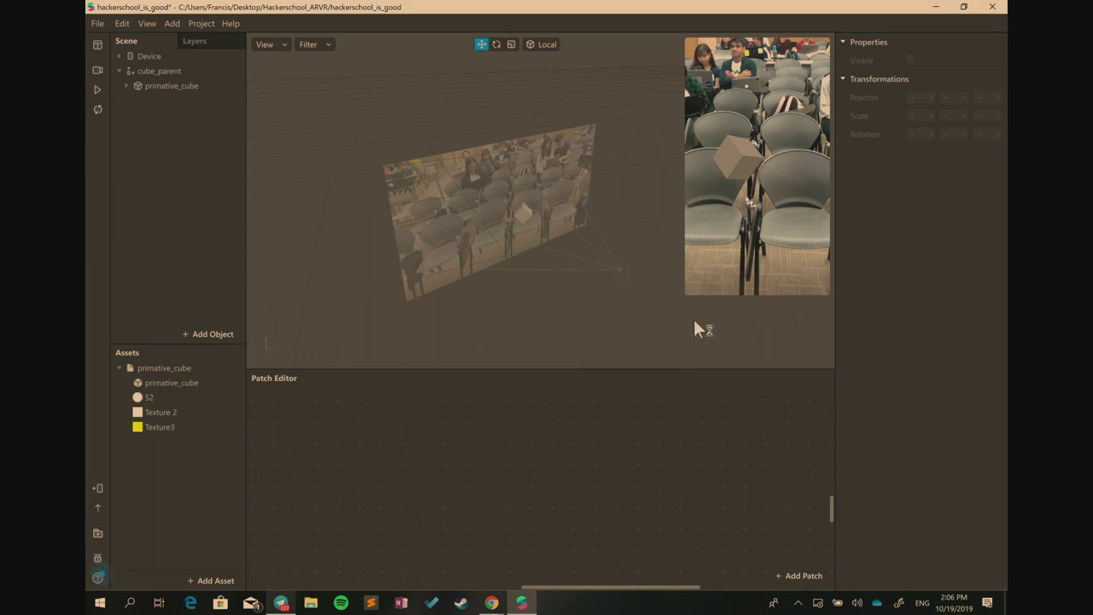
click(165, 86)
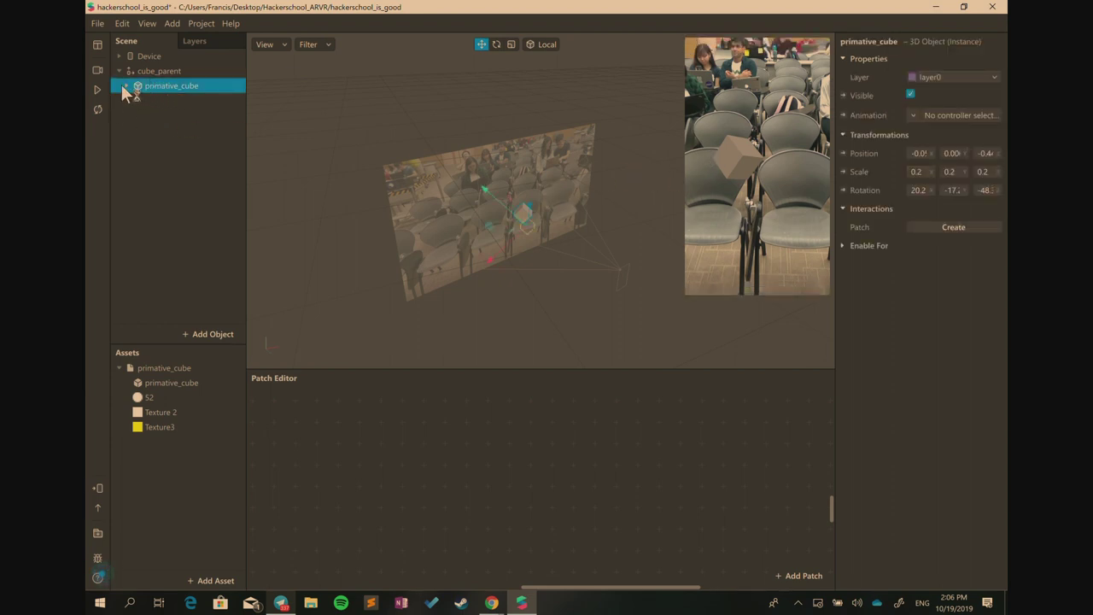
click(128, 88)
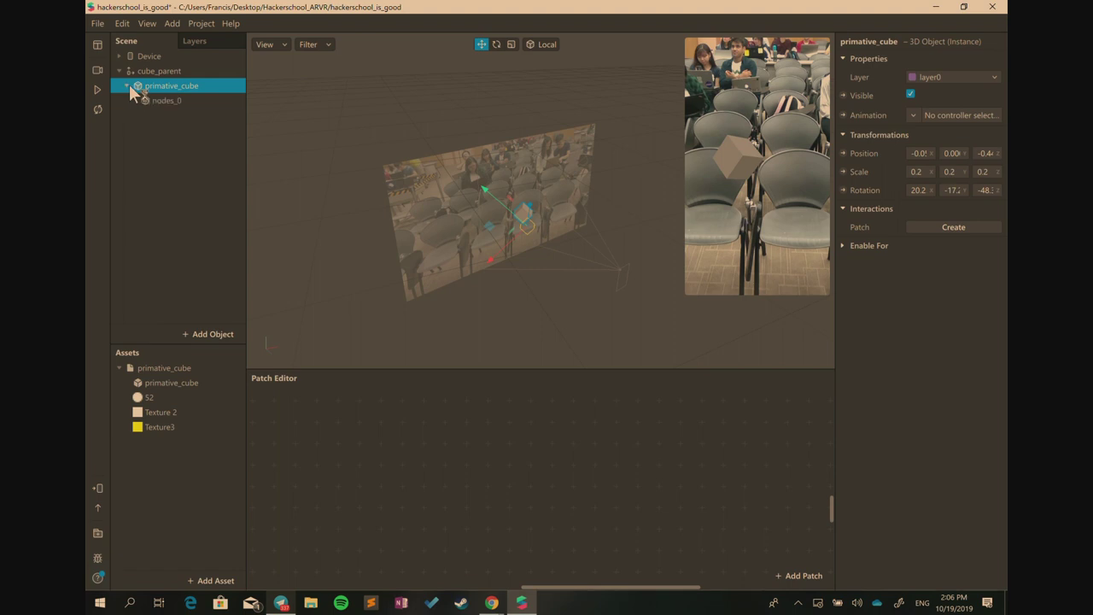
click(174, 105)
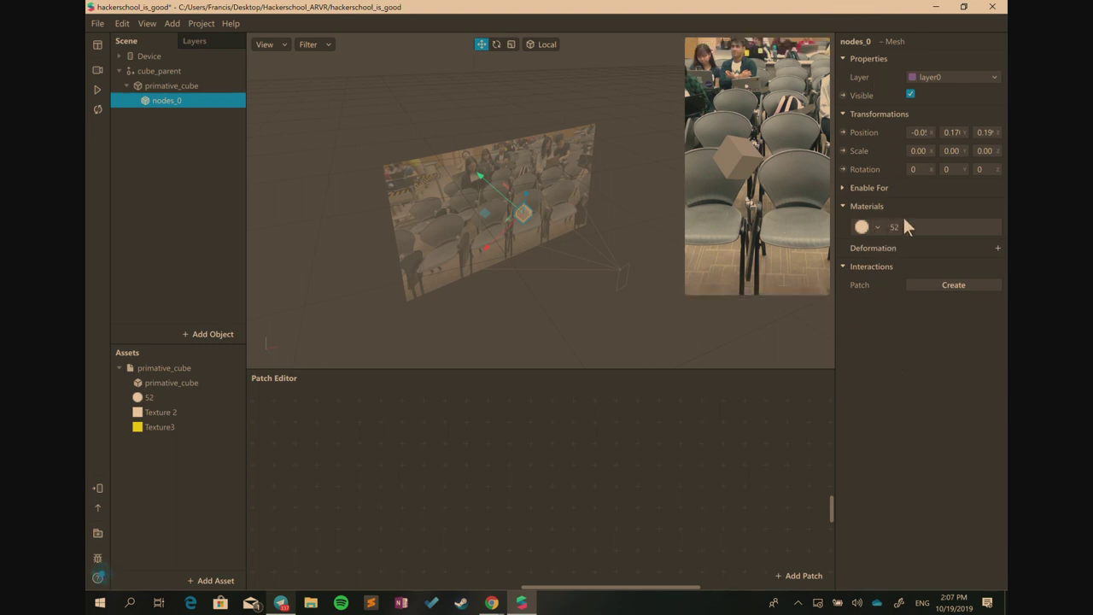
click(874, 224)
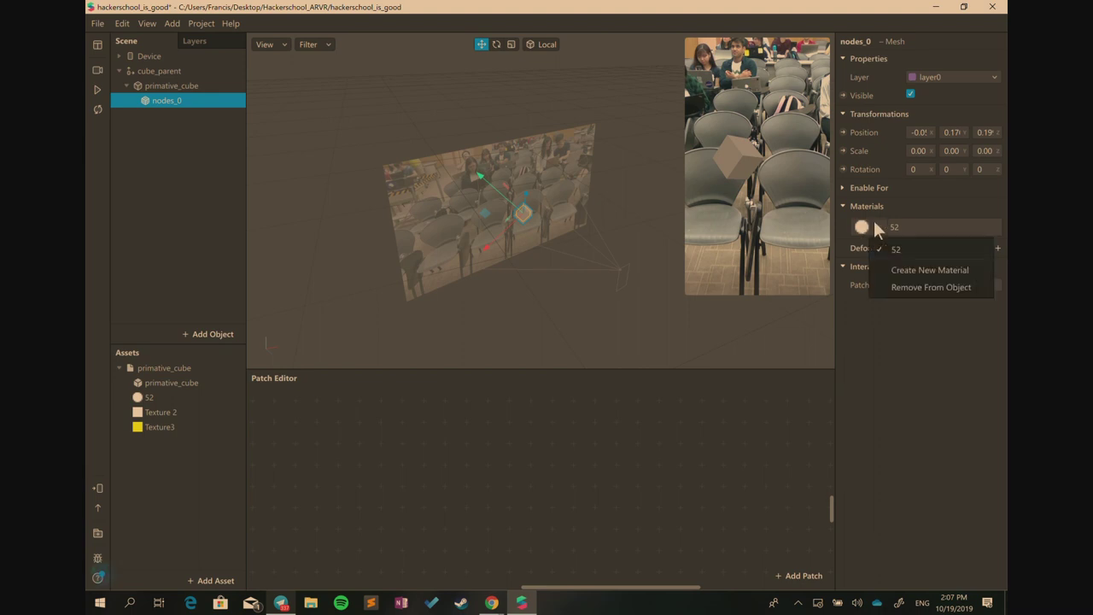
click(898, 271)
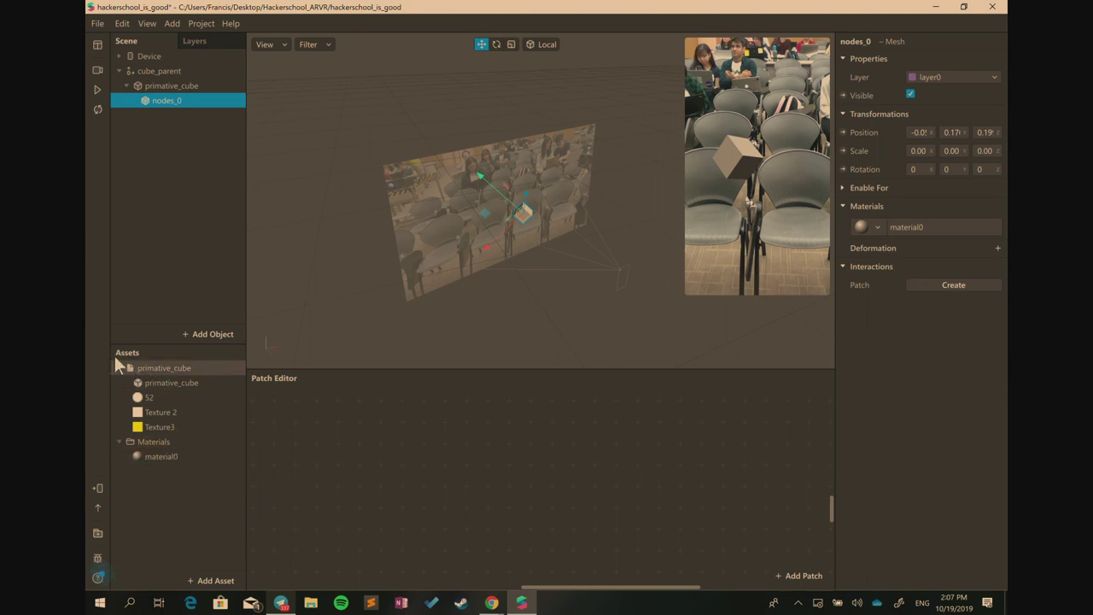
Rename the new material in the Materials folder to cube_material
click(180, 460)
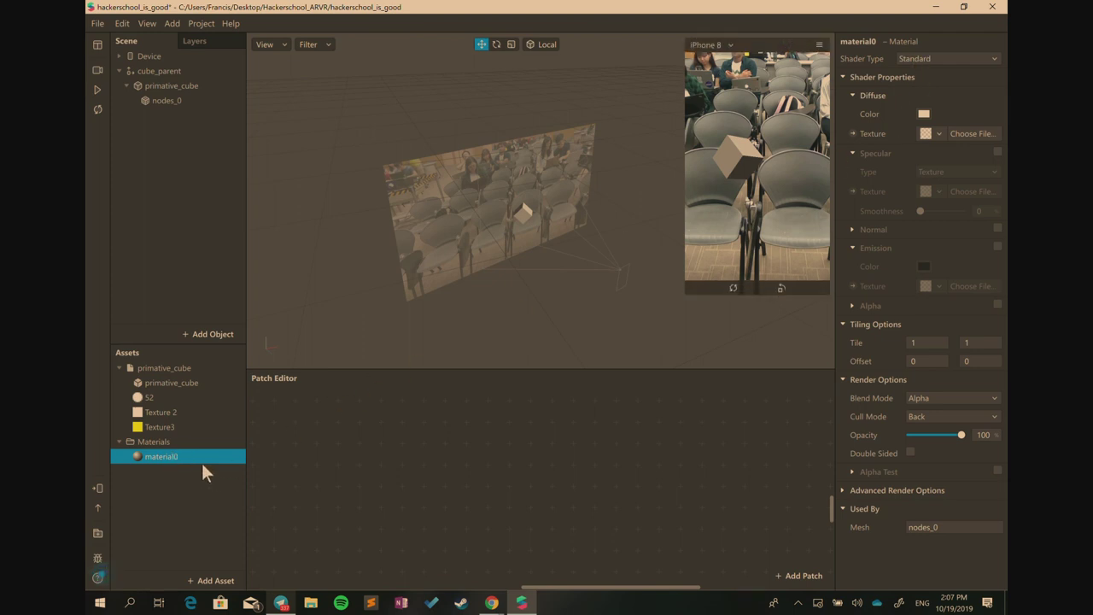
right_click(207, 461)
click(251, 466)
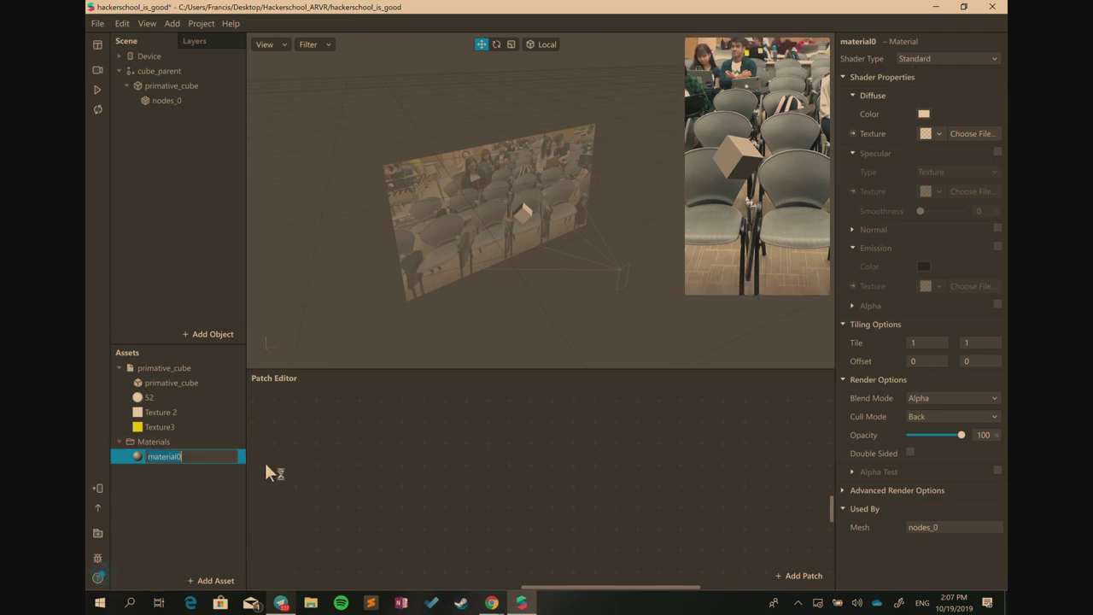
text(cube_)
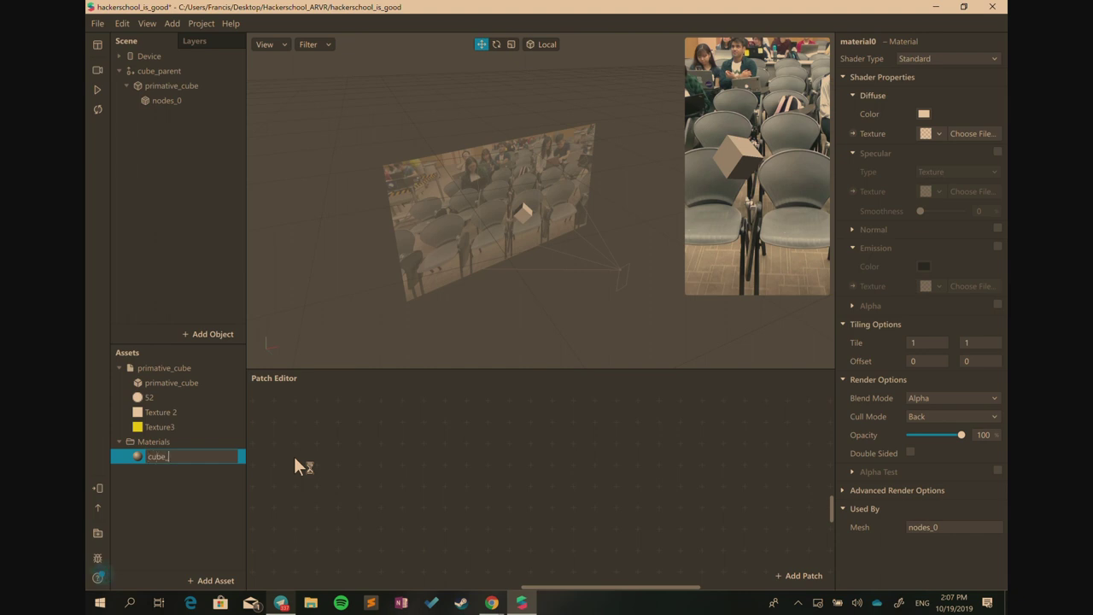
text(material)
key(Return)
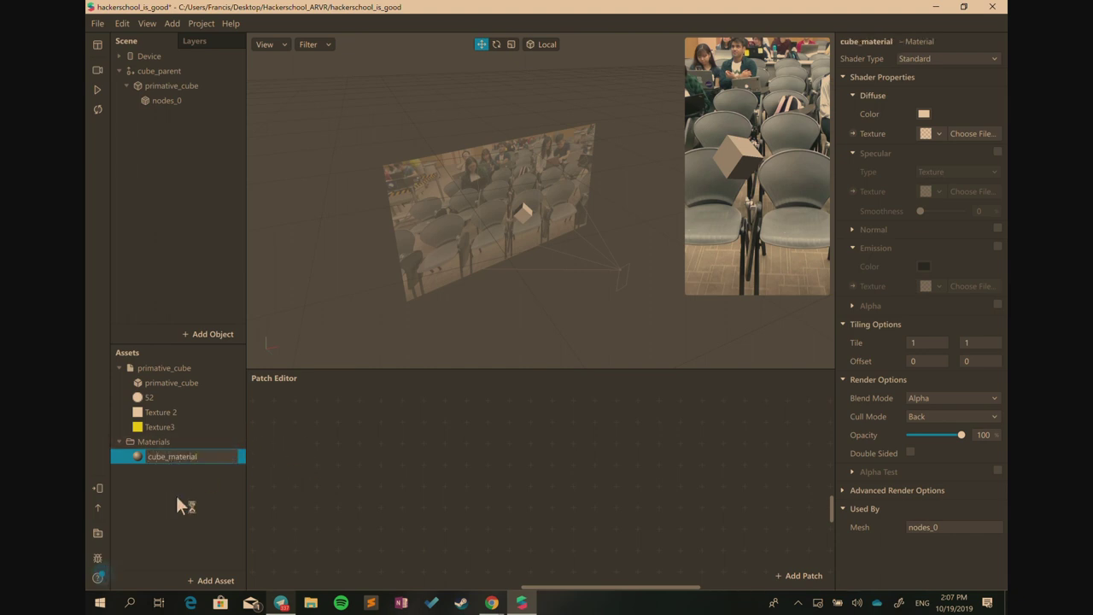
Set the diffuse color of cube_material to purple #952aff
click(215, 453)
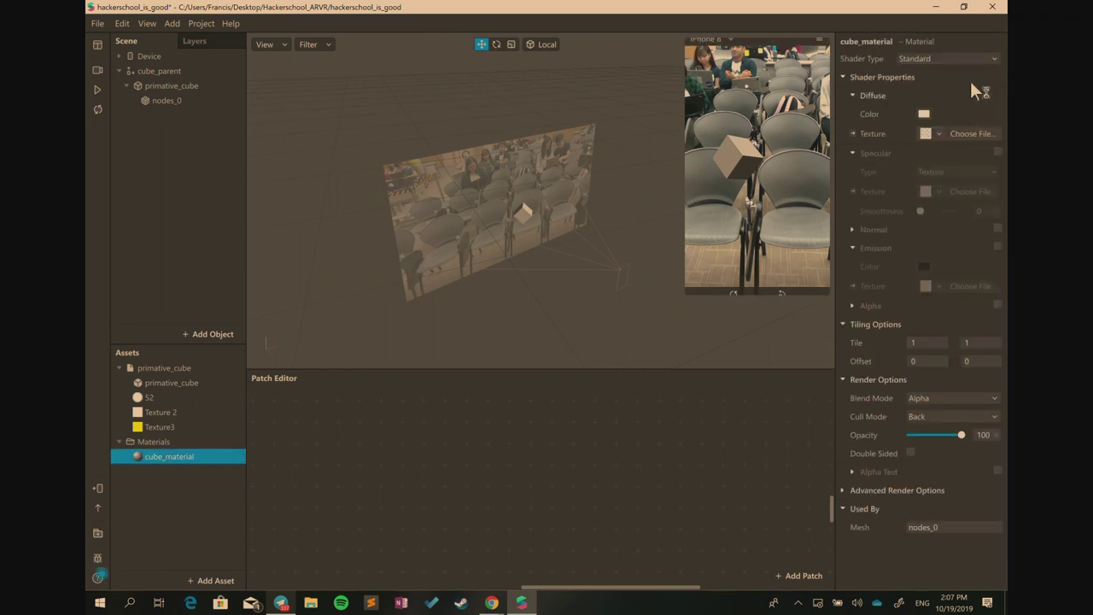
click(921, 116)
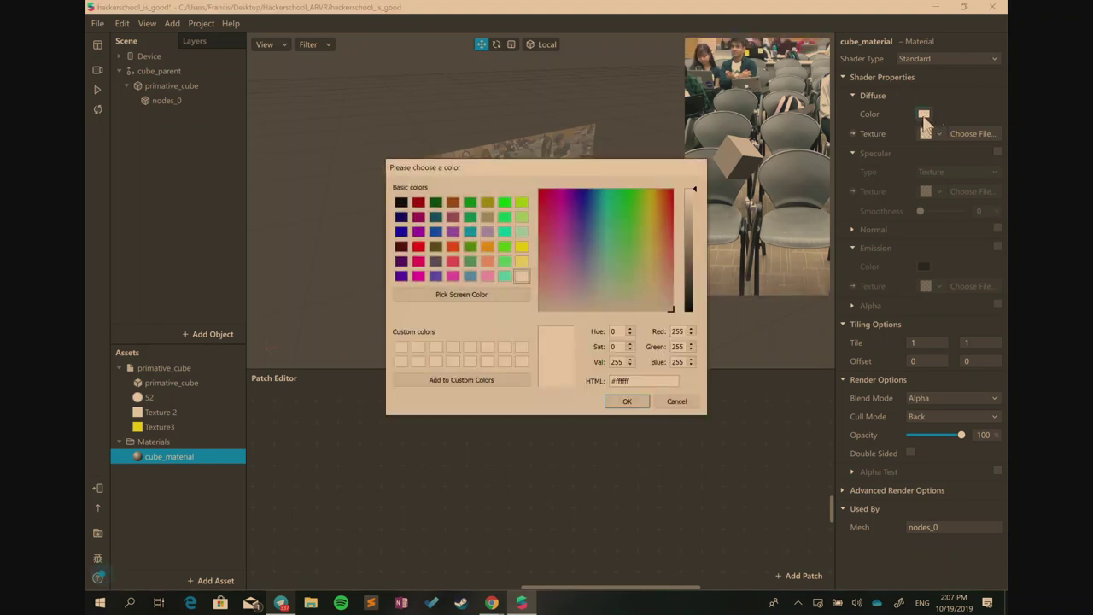
drag(661, 216, 571, 205)
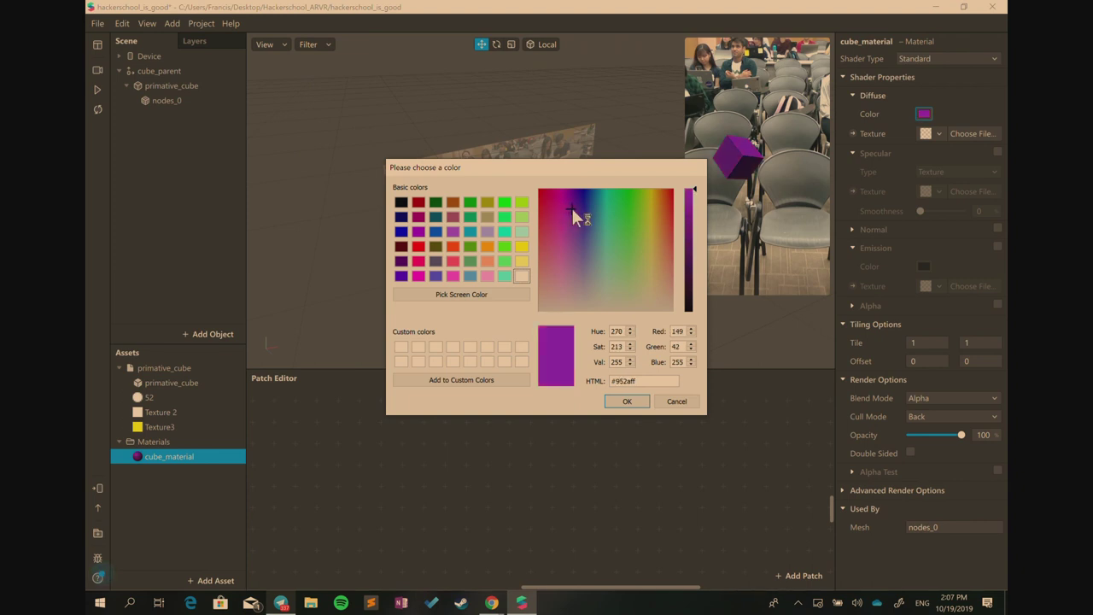
click(635, 402)
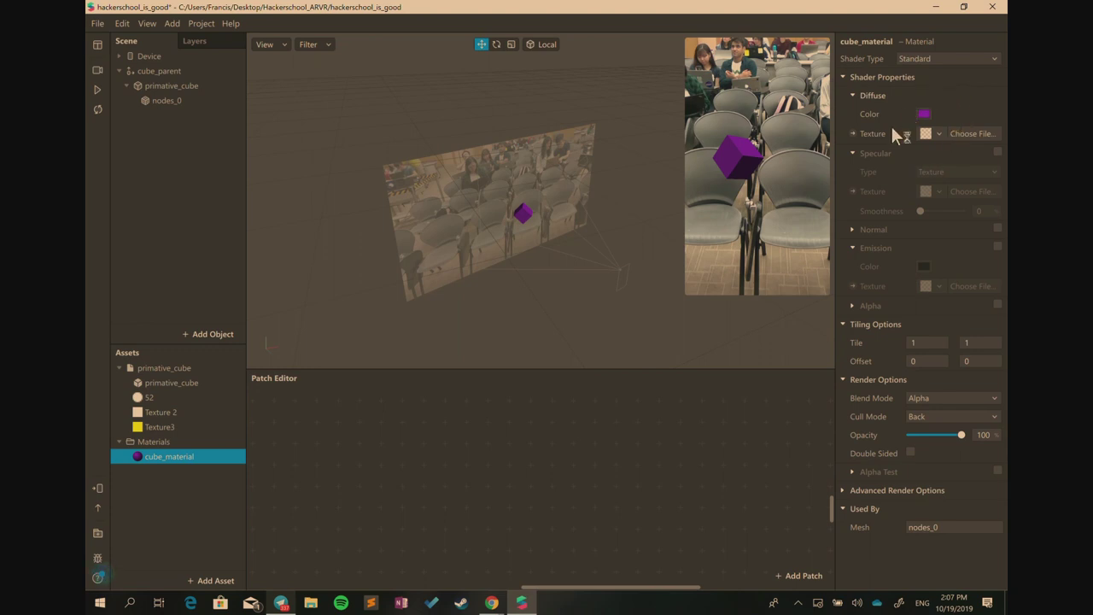
Insert a Screen Tap patch from the patch library and move it toward the upper left of the patch graph
mouse_move(739, 206)
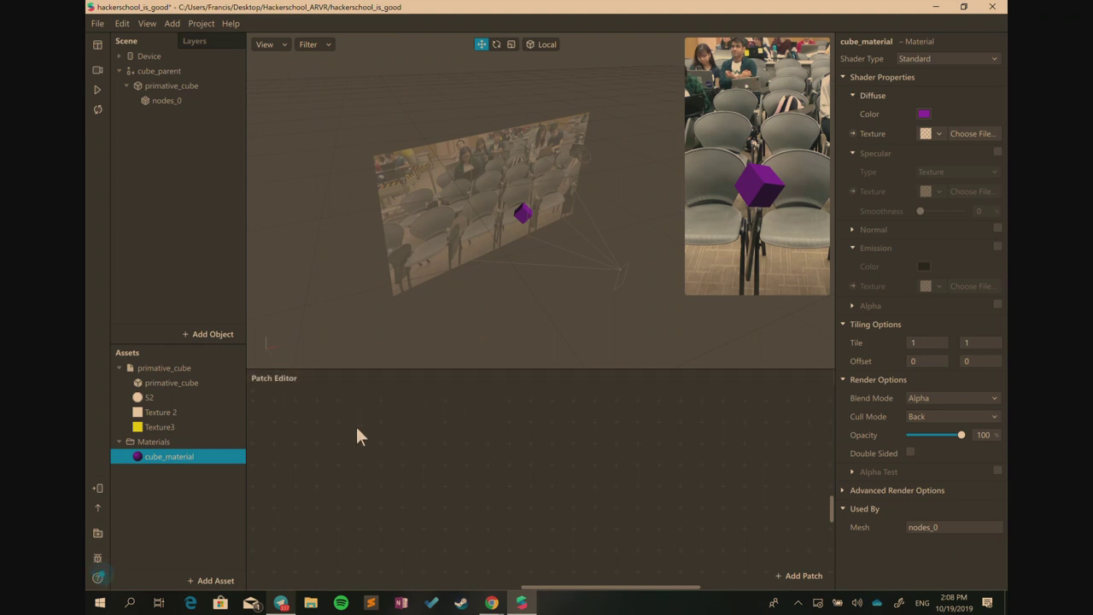
right_click(433, 445)
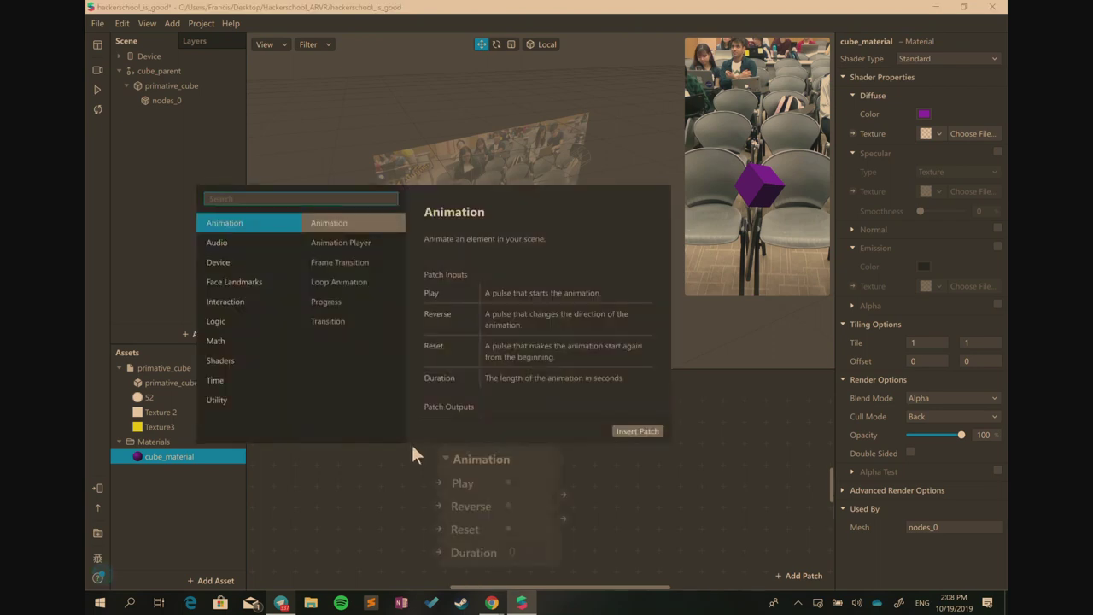
text(screen)
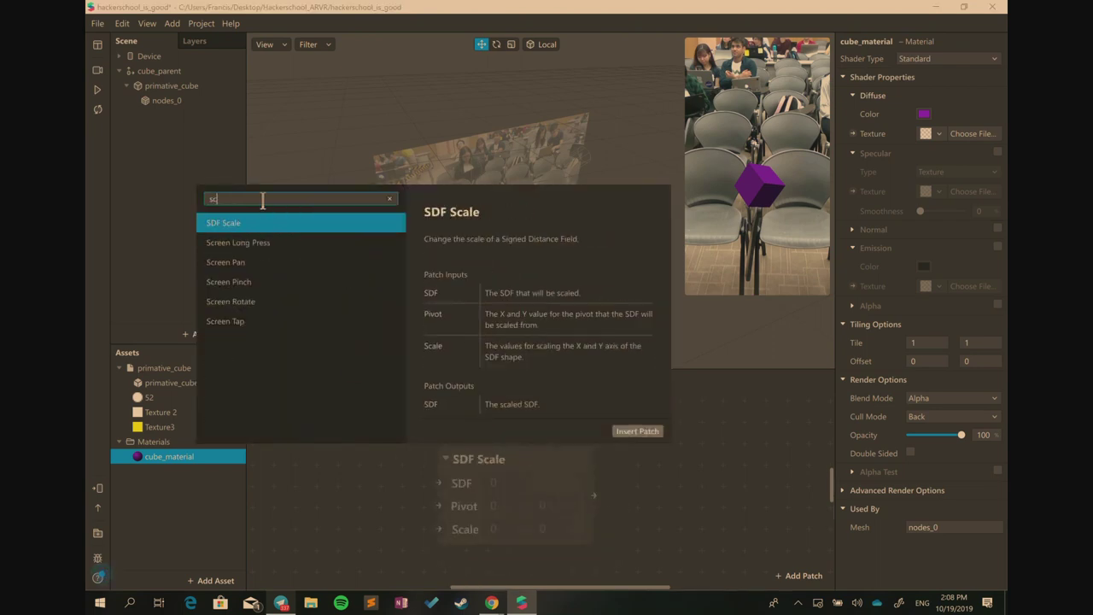
key(Down)
key(Down)
key(Down)
key(Down)
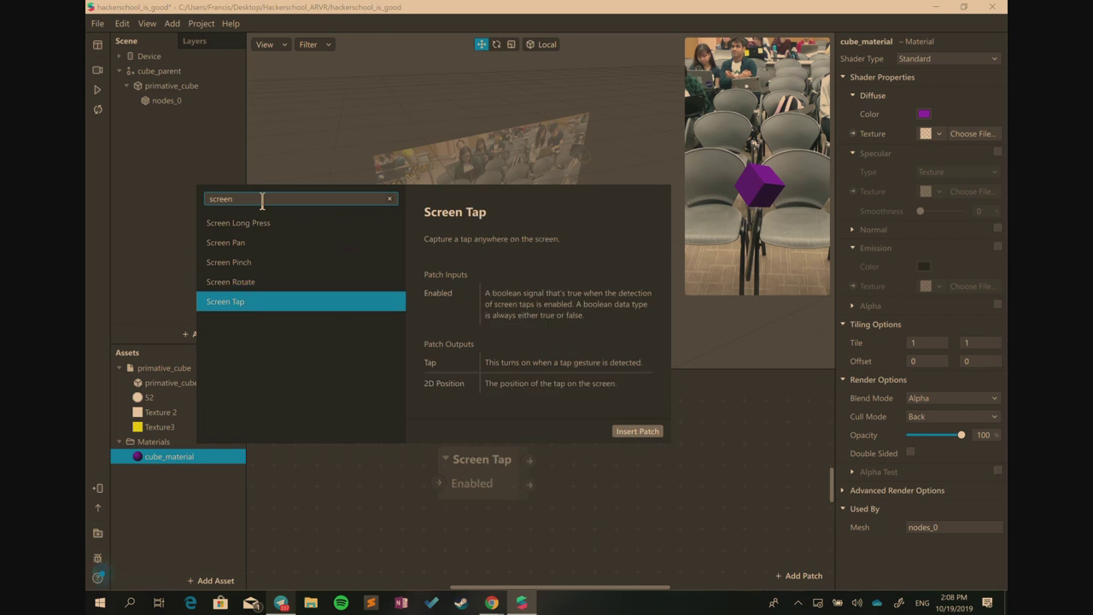
click(256, 307)
click(637, 430)
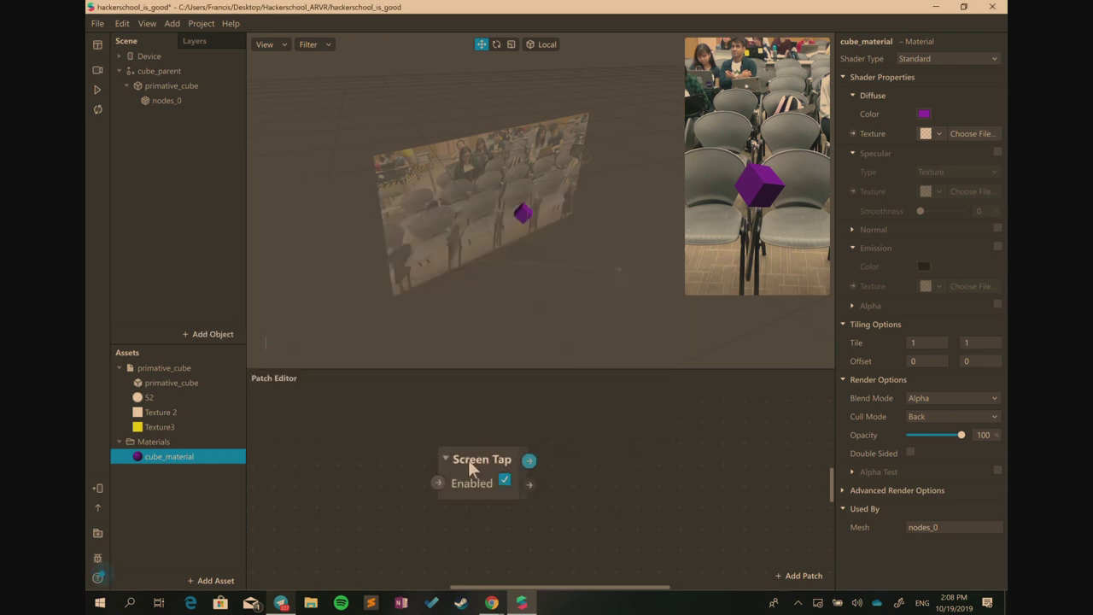
drag(436, 457, 378, 441)
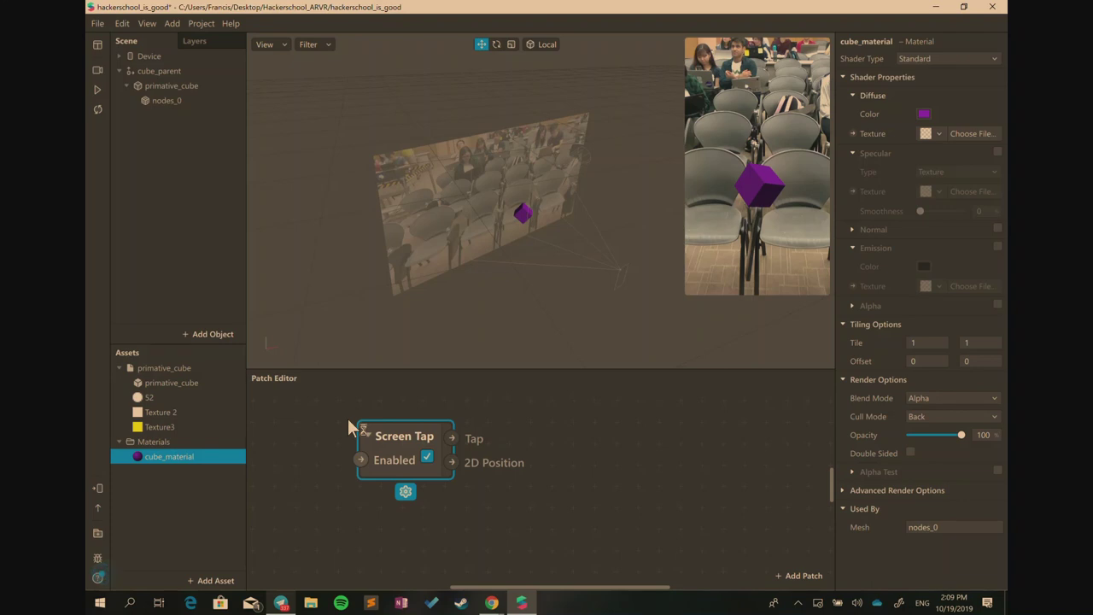
Set the position of primative_cube inside cube_parent to X 0, Y 0 and Z -0.4
click(158, 71)
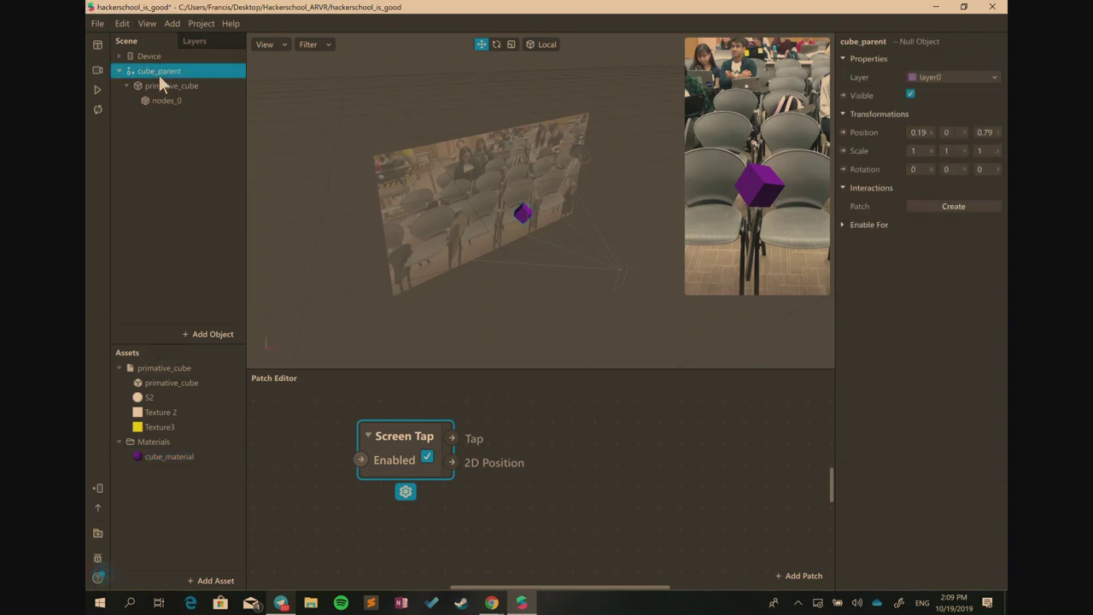
click(166, 86)
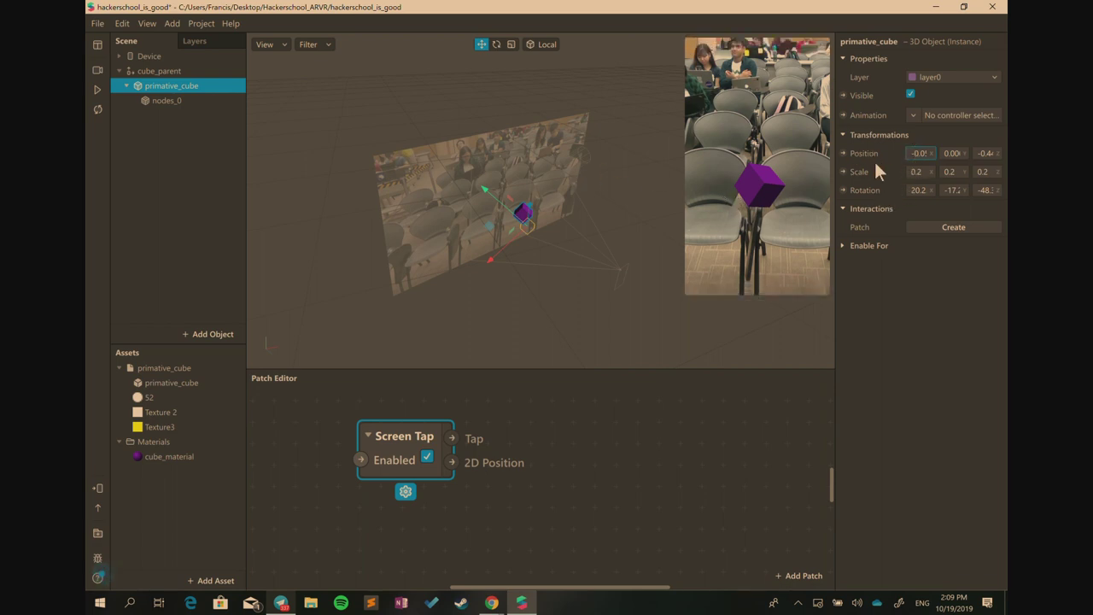
mouse_move(824, 256)
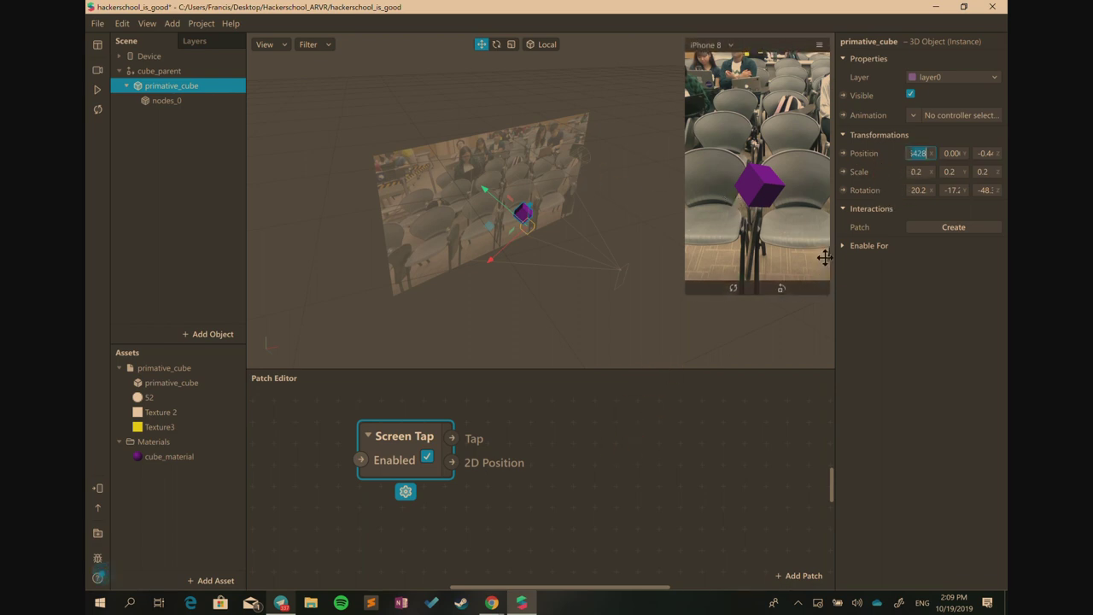
text(0)
key(Tab)
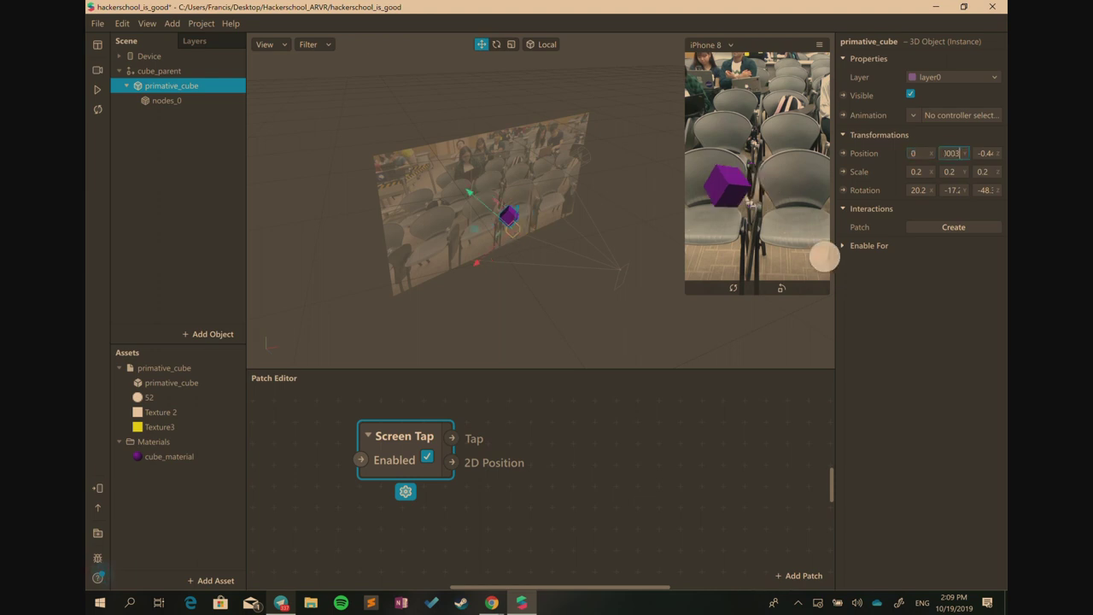
text(0)
key(Tab)
text(-0)
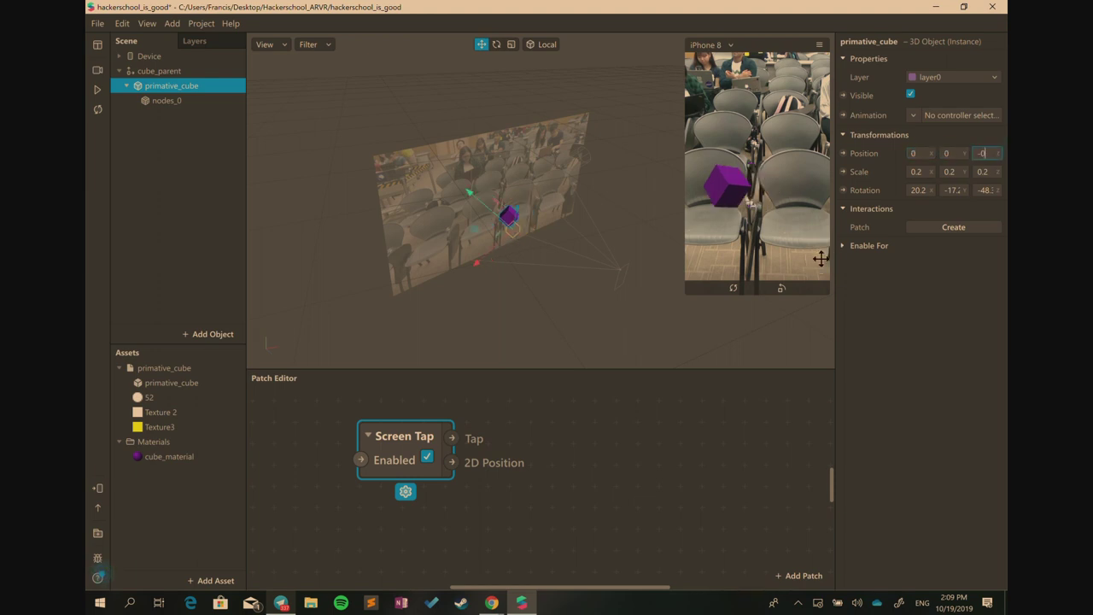
text(.4)
key(Return)
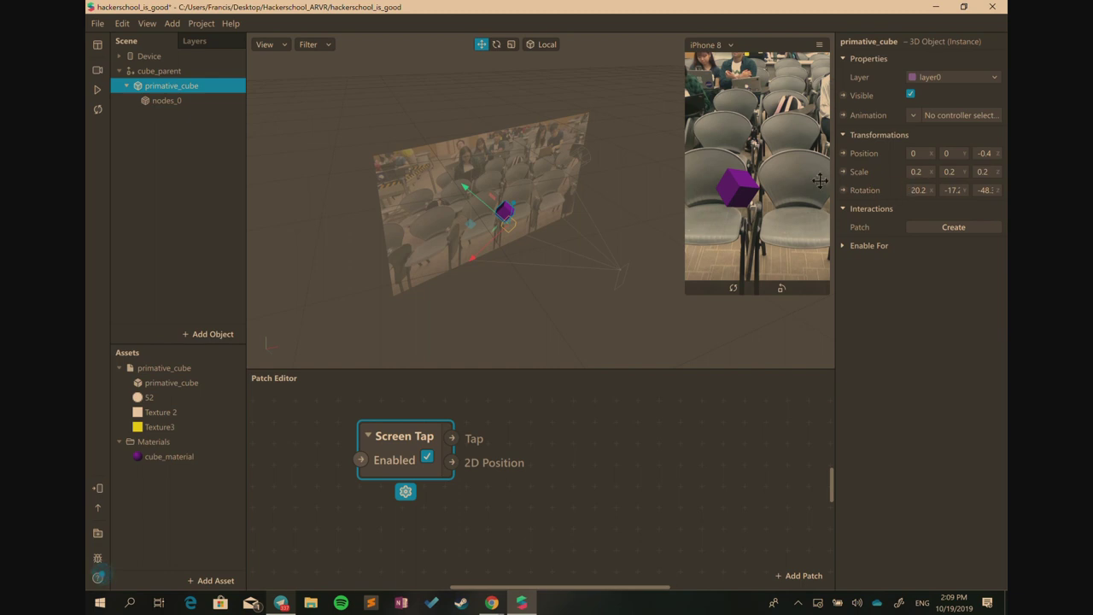
Widen the object properties area slightly and review primative_cube's X, Y and Z position values
click(984, 153)
drag(835, 220, 831, 220)
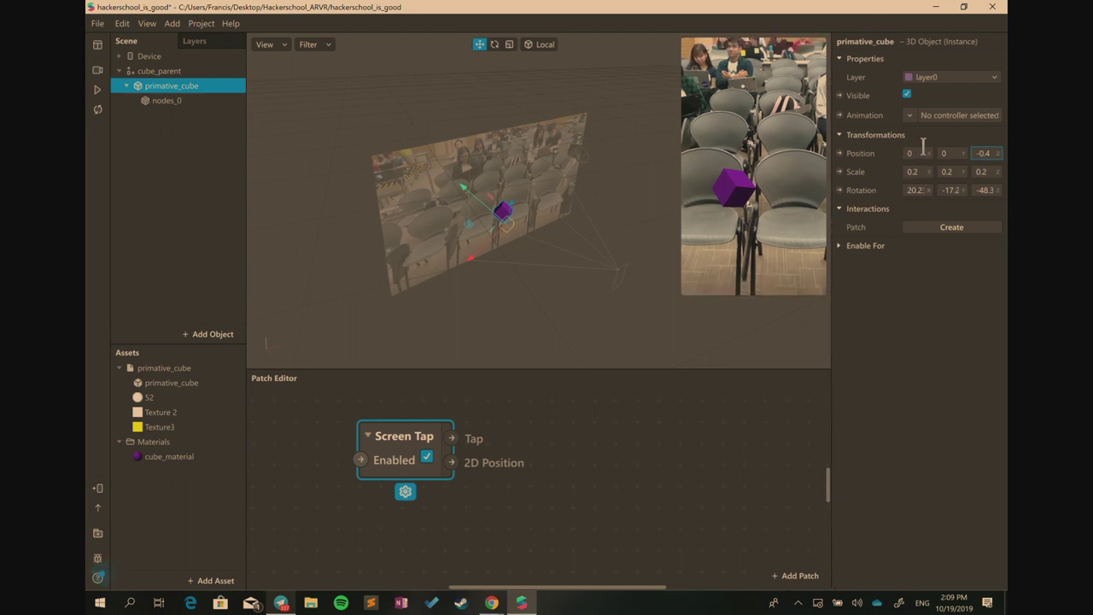
key(shift+Tab)
key(shift+Tab)
click(984, 153)
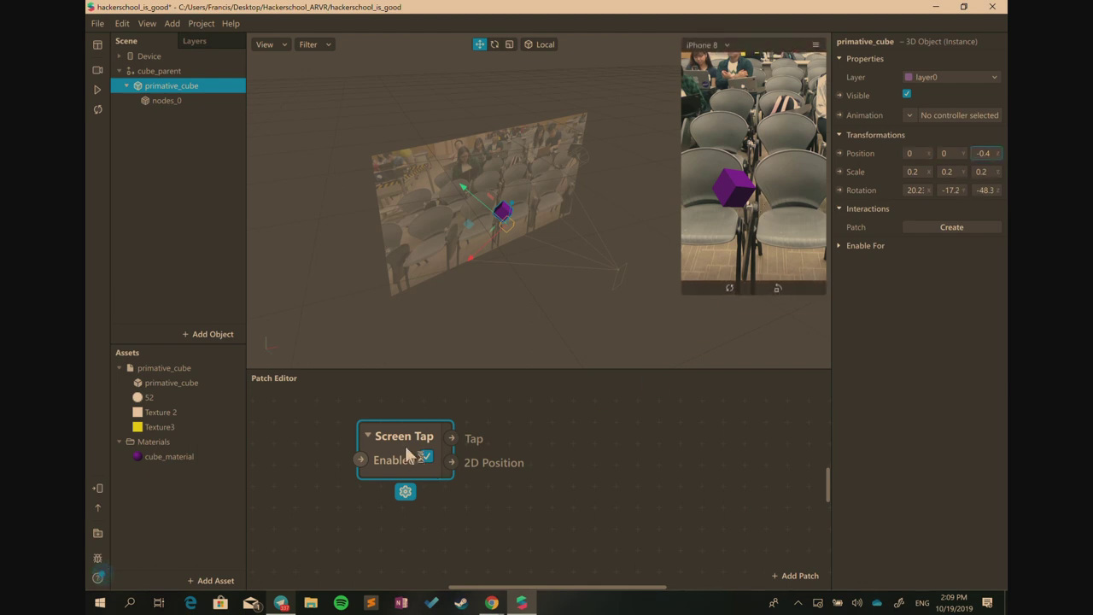
Move the Screen Tap patch toward the upper left of the patch graph and enlarge the Patch Editor
click(405, 438)
drag(401, 437, 316, 410)
drag(536, 369, 538, 344)
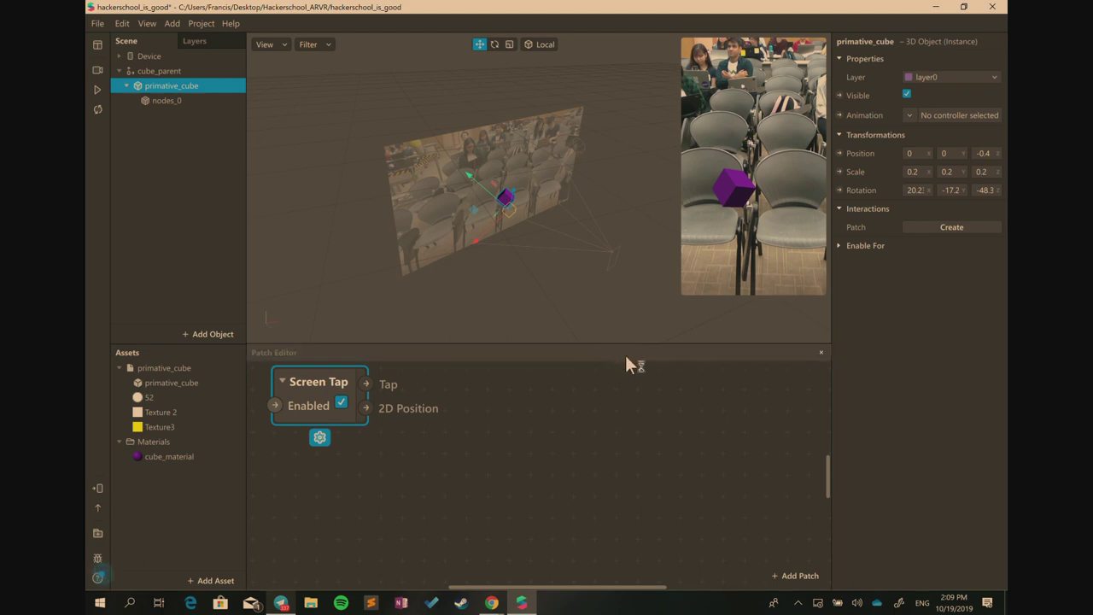
Insert a Value patch and place it just to the right of the Screen Tap patch
double_click(419, 490)
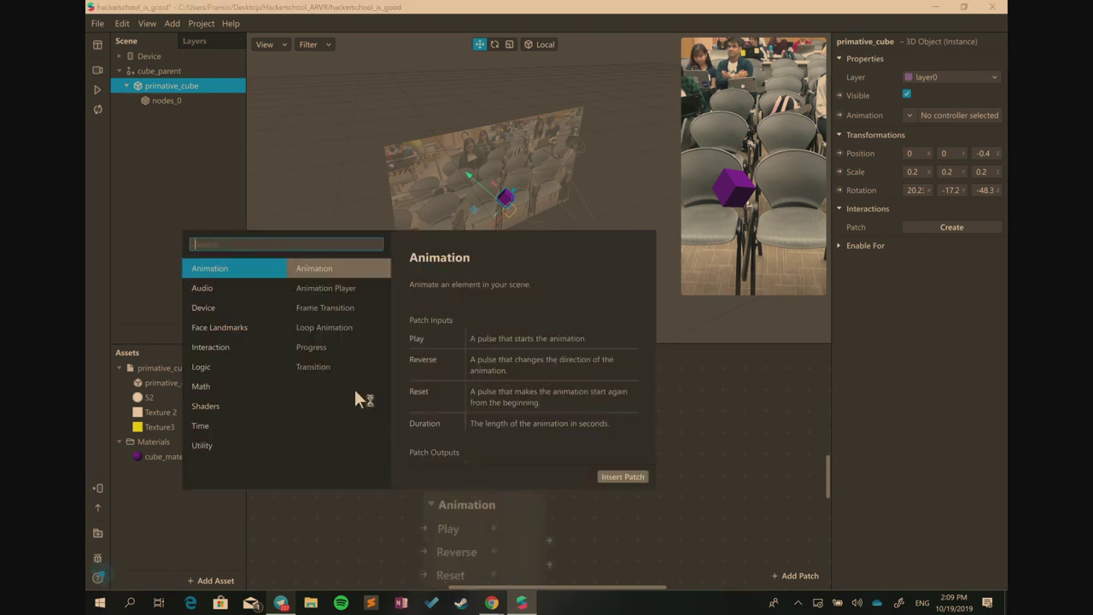
text(value)
key(Return)
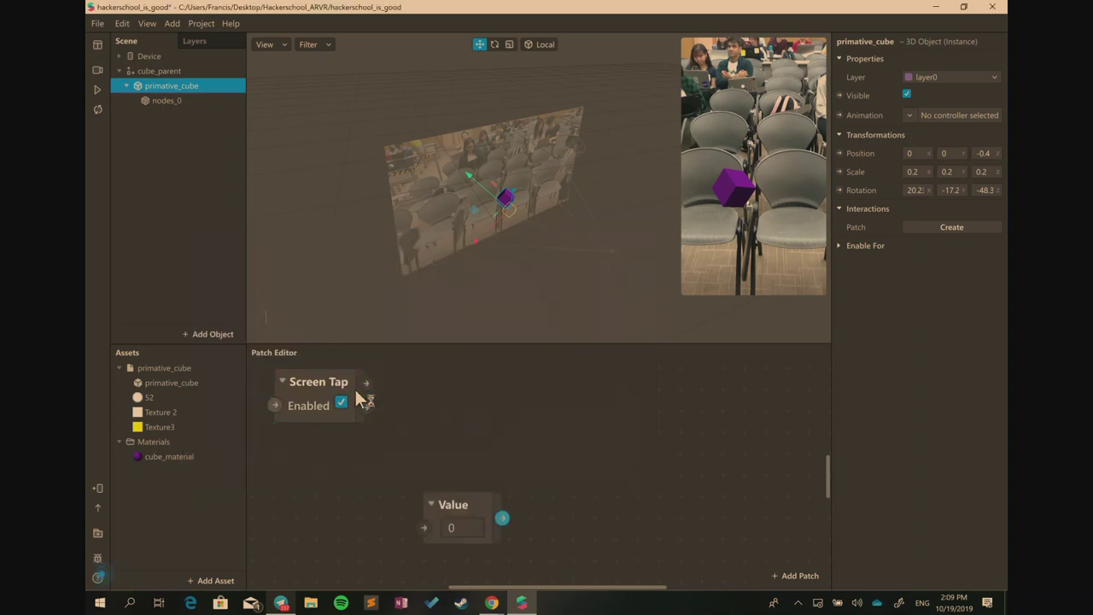
click(449, 511)
drag(449, 511, 454, 401)
Change the Value patch's type to Vector 2 and connect Screen Tap's 2D Position output to its input
click(460, 460)
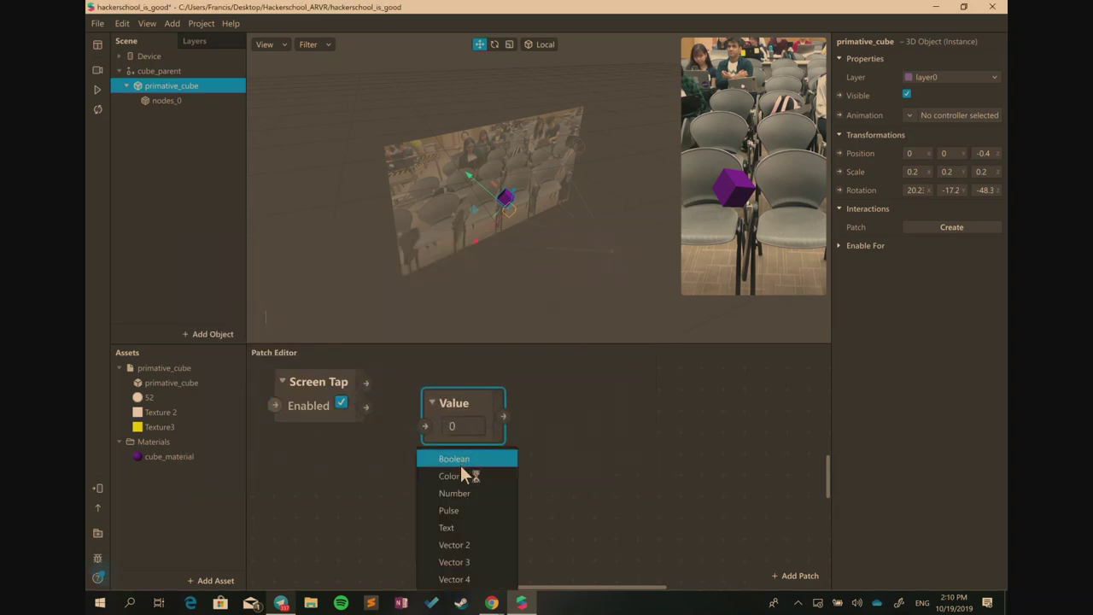
click(457, 544)
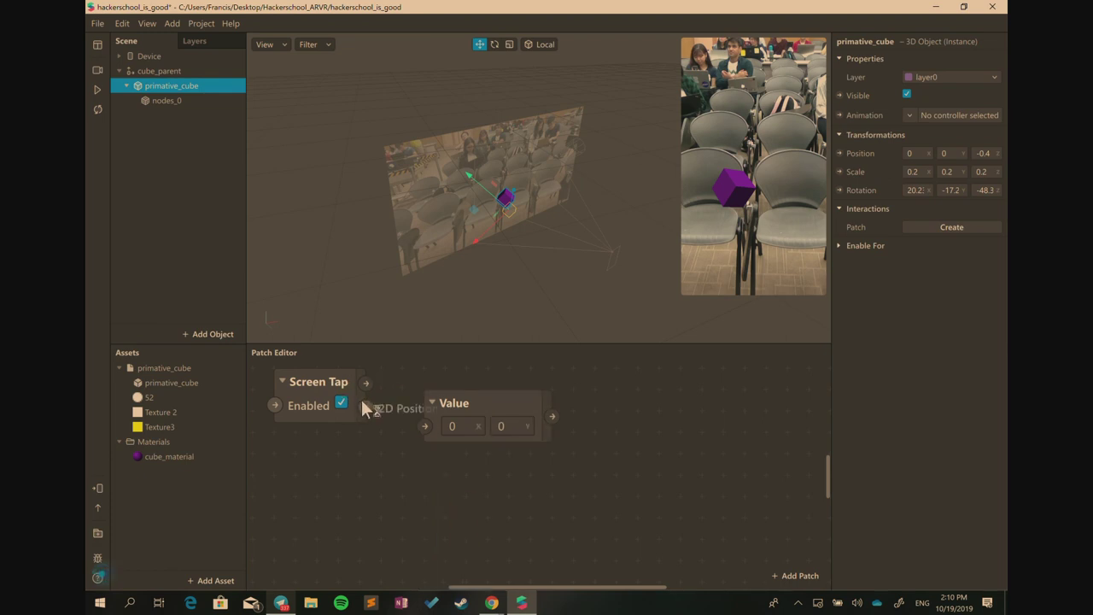
click(457, 401)
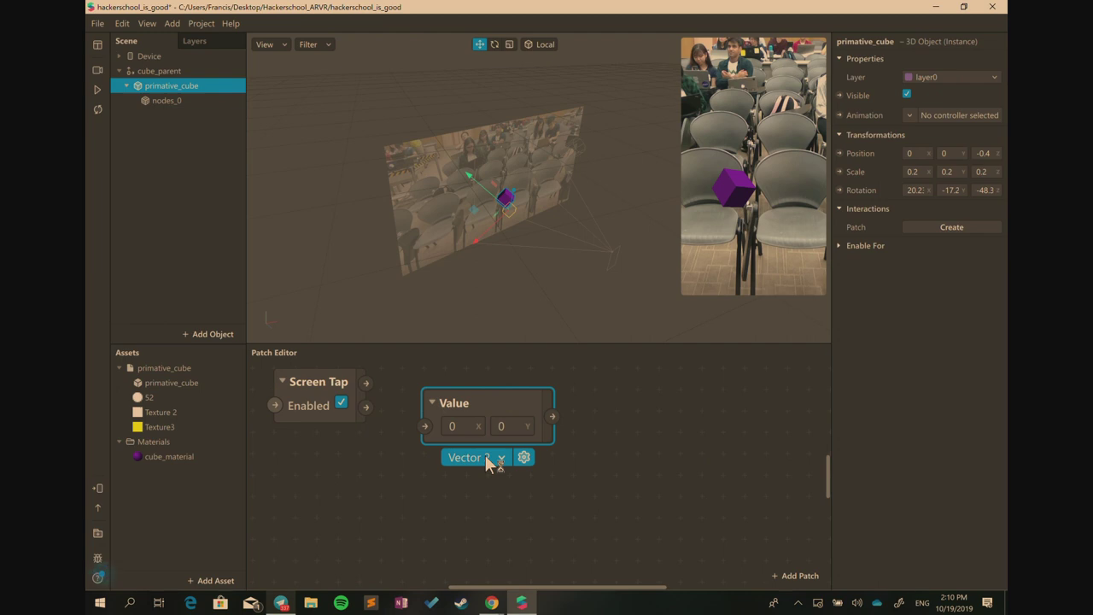
drag(367, 407, 465, 382)
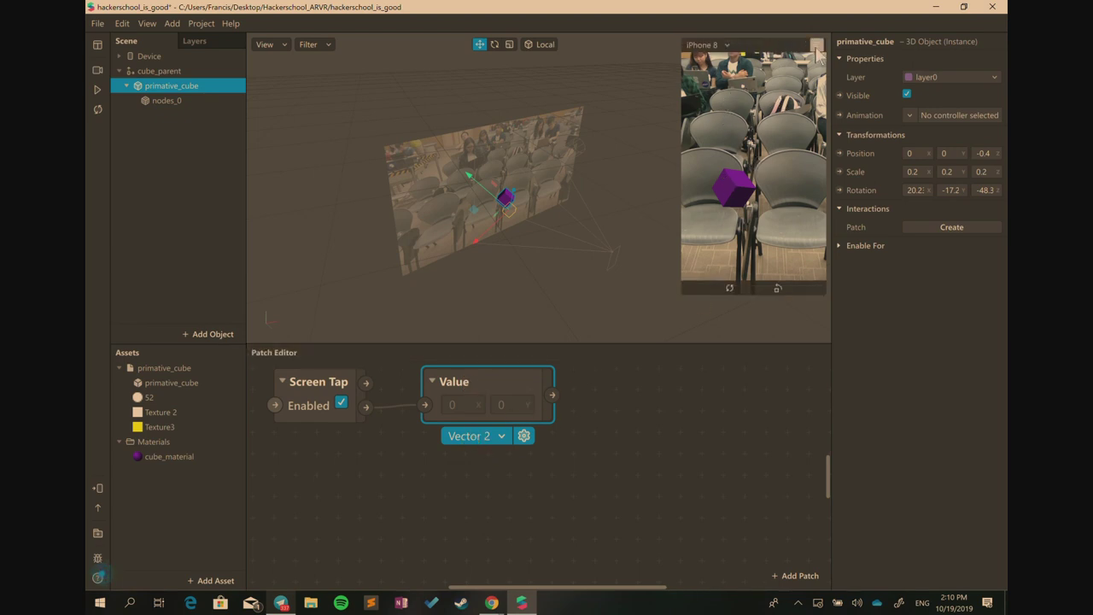
Enable Simulate Touch in the device preview and tap several points to test the 2D position output
click(816, 46)
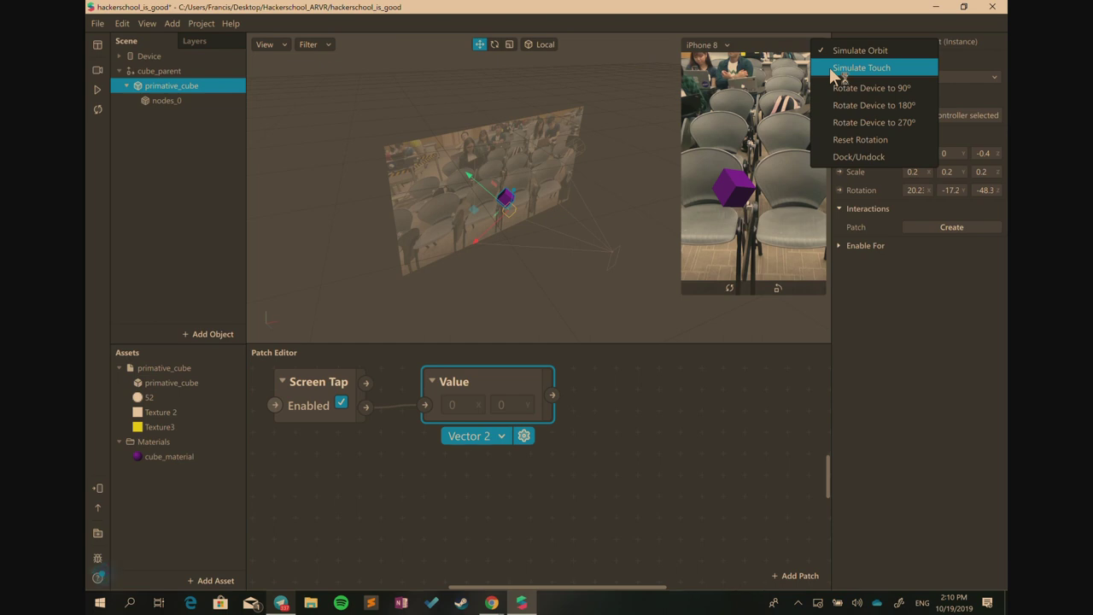
click(834, 72)
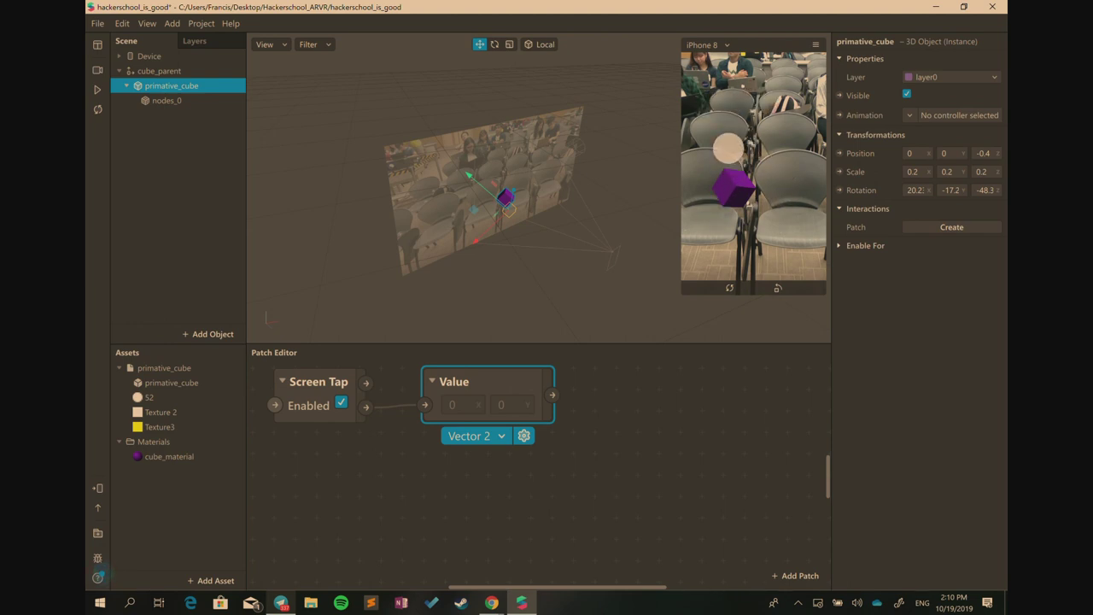
click(759, 162)
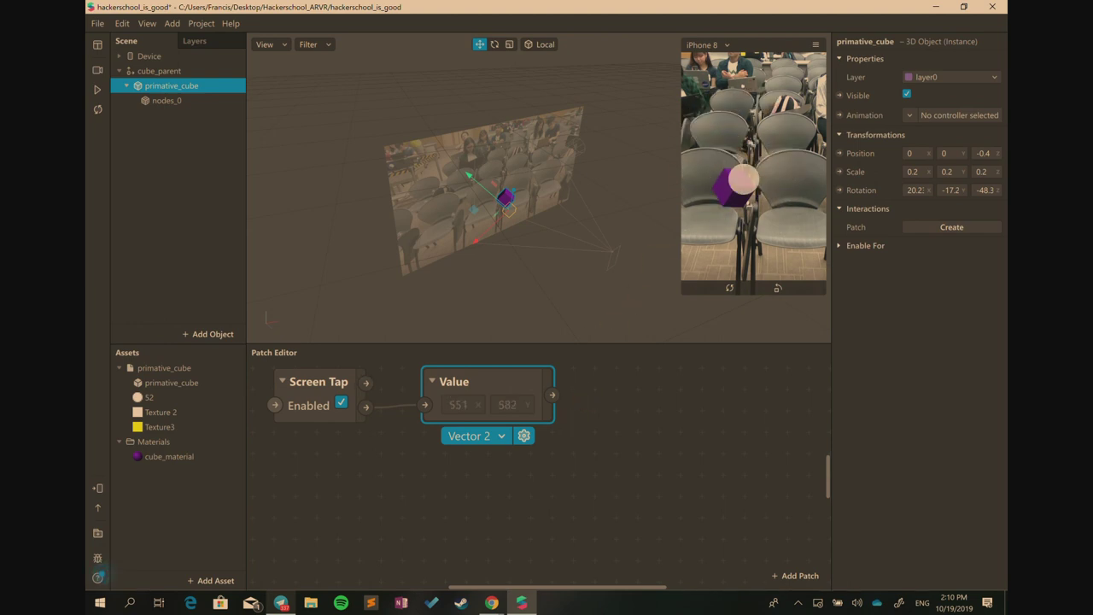
click(772, 132)
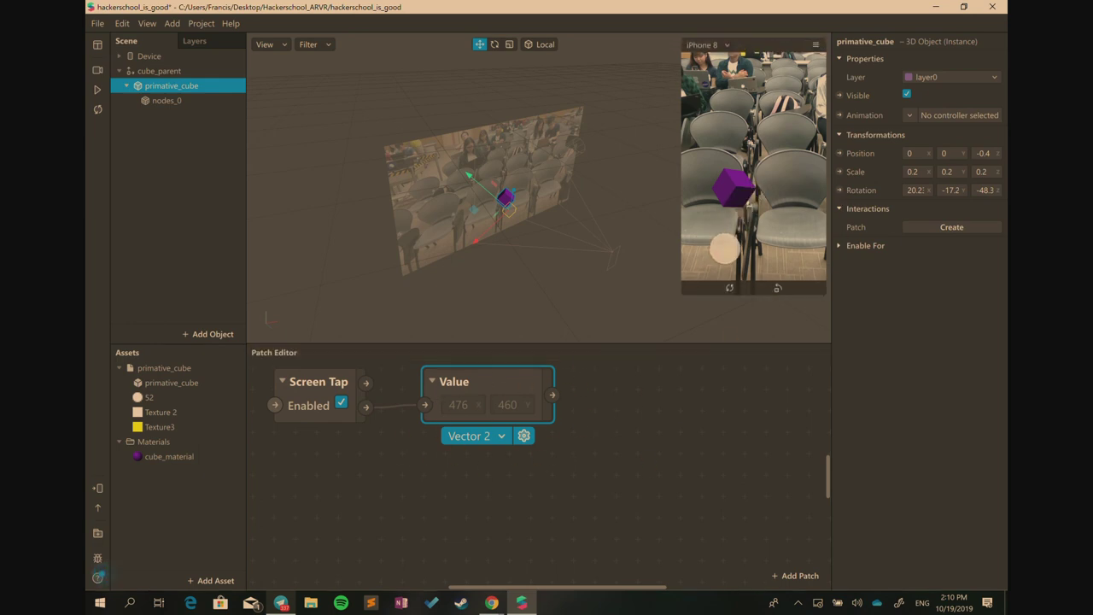
click(740, 252)
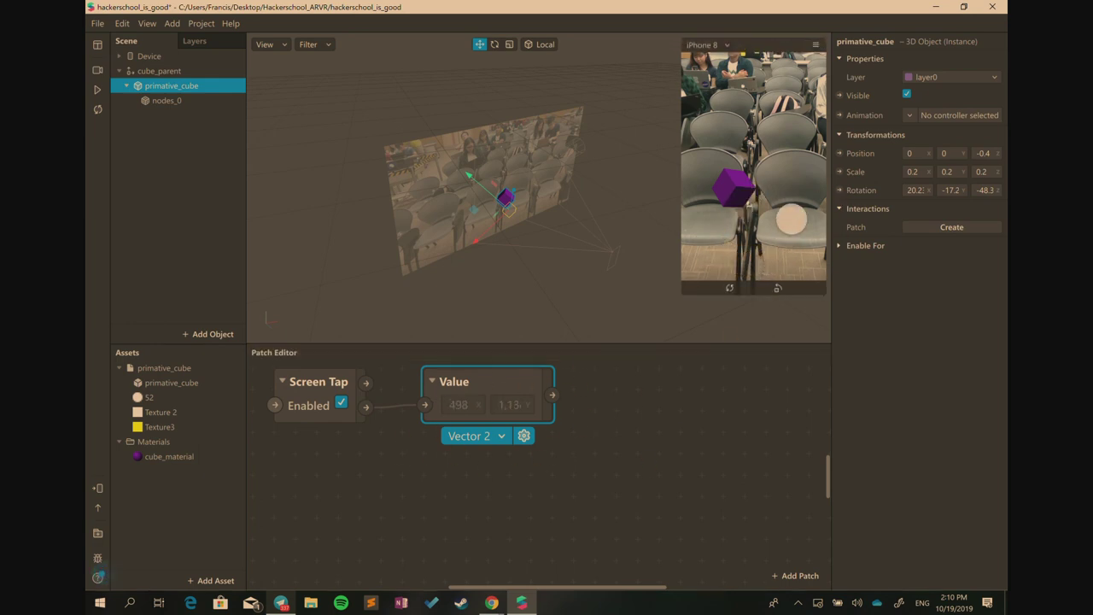
click(788, 183)
click(782, 104)
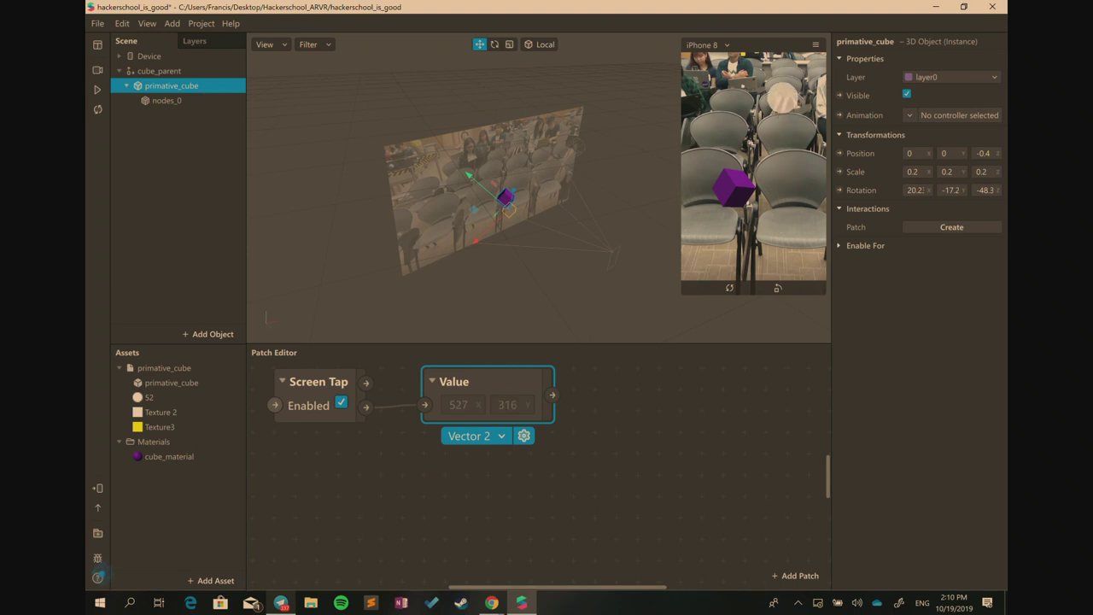
click(770, 97)
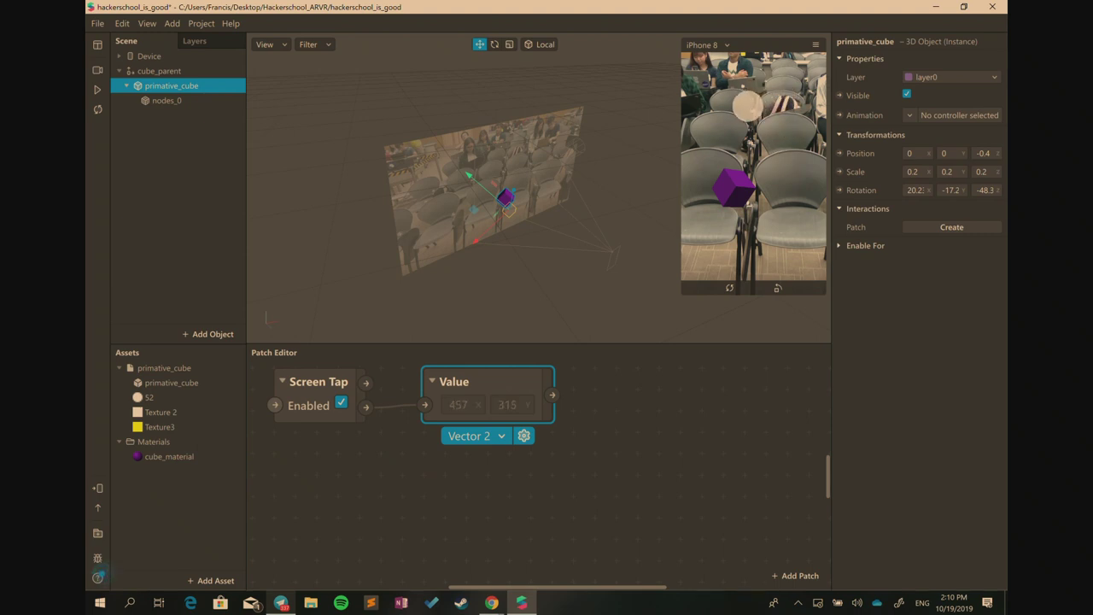
click(718, 84)
Remove the link between Screen Tap and the Value patch, and reconnect 2D Position to the Value input
scroll(478, 504, up, 3)
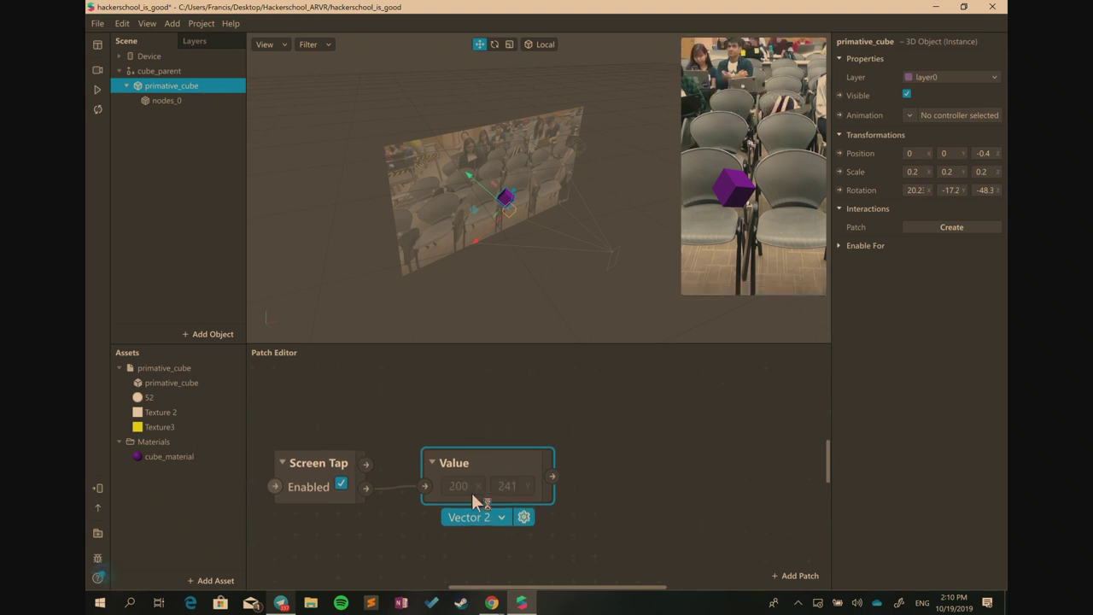
scroll(469, 504, down, 1)
click(397, 511)
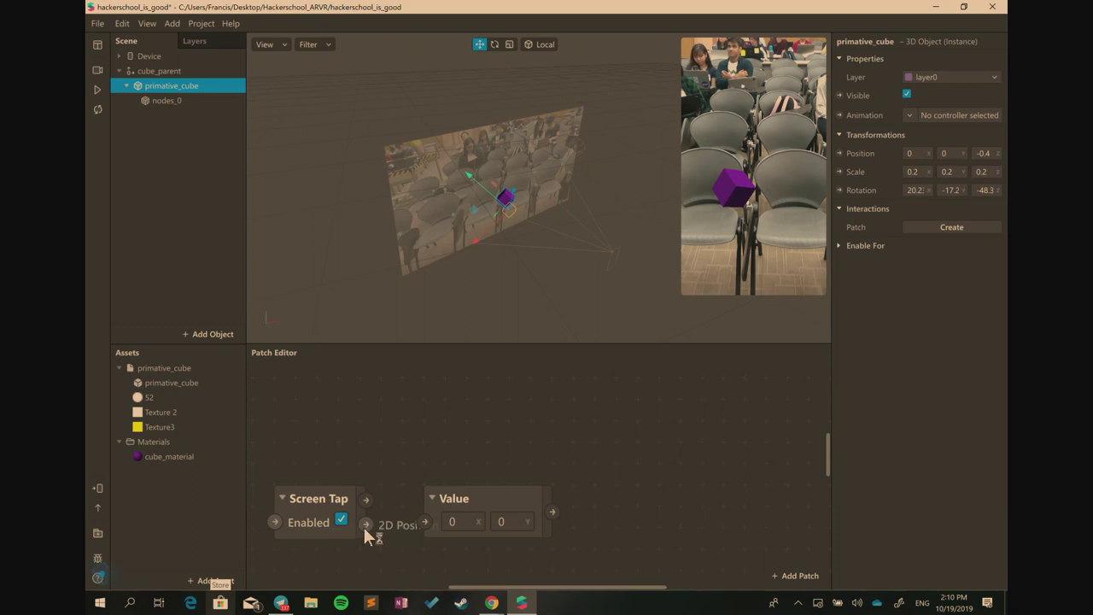
drag(365, 523, 428, 521)
click(485, 536)
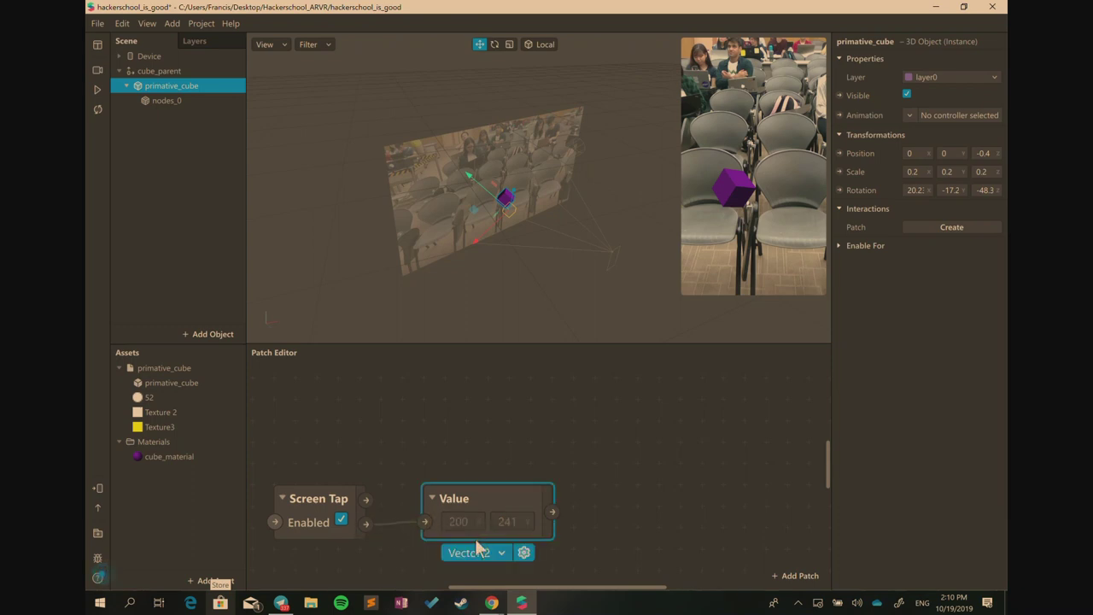
scroll(428, 536, down, 1)
click(414, 544)
scroll(415, 537, down, 5)
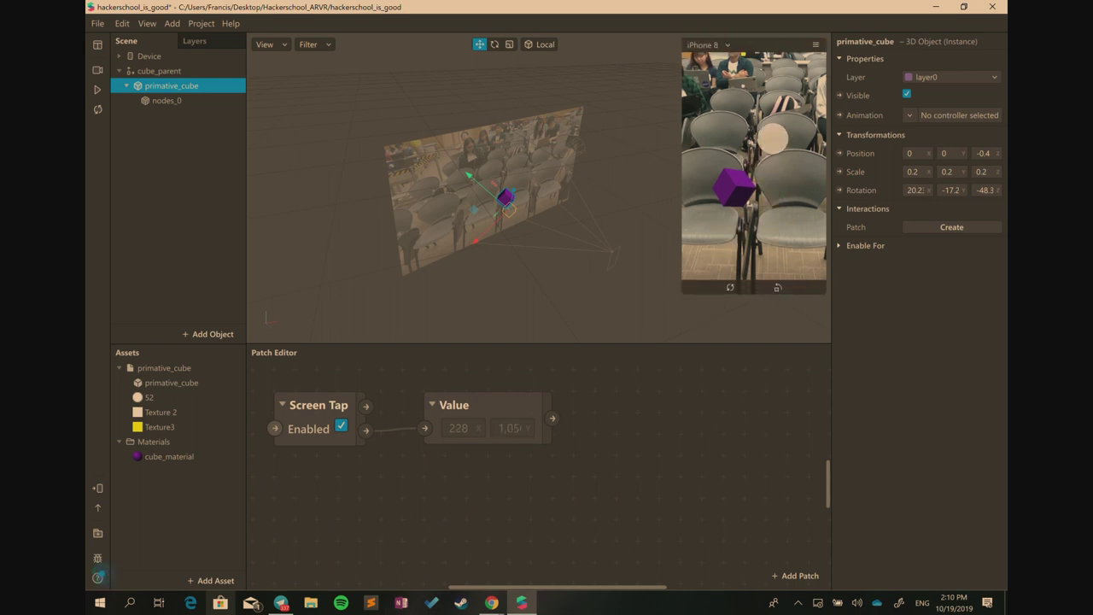
Tap points across the simulated phone screen and examine how the X and Y coordinates in the Value patch respond
click(774, 130)
click(722, 98)
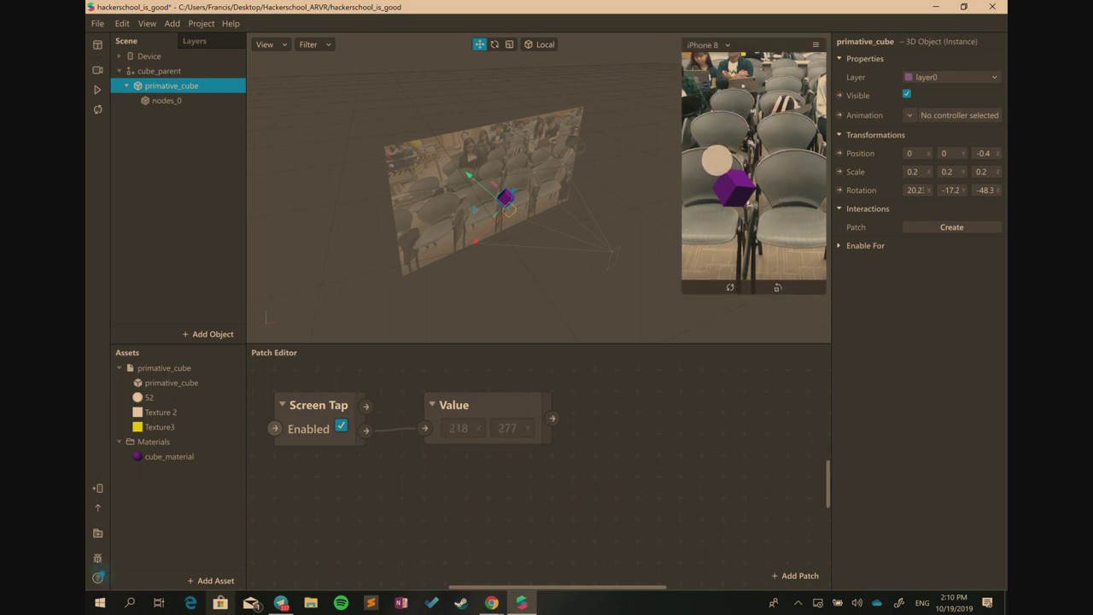
click(734, 167)
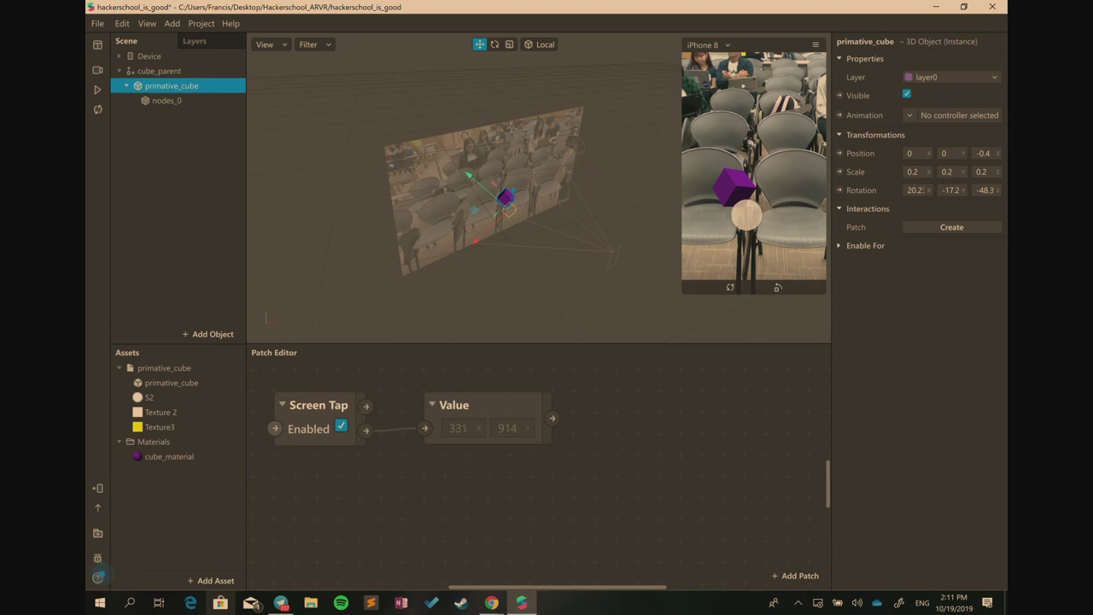
click(726, 110)
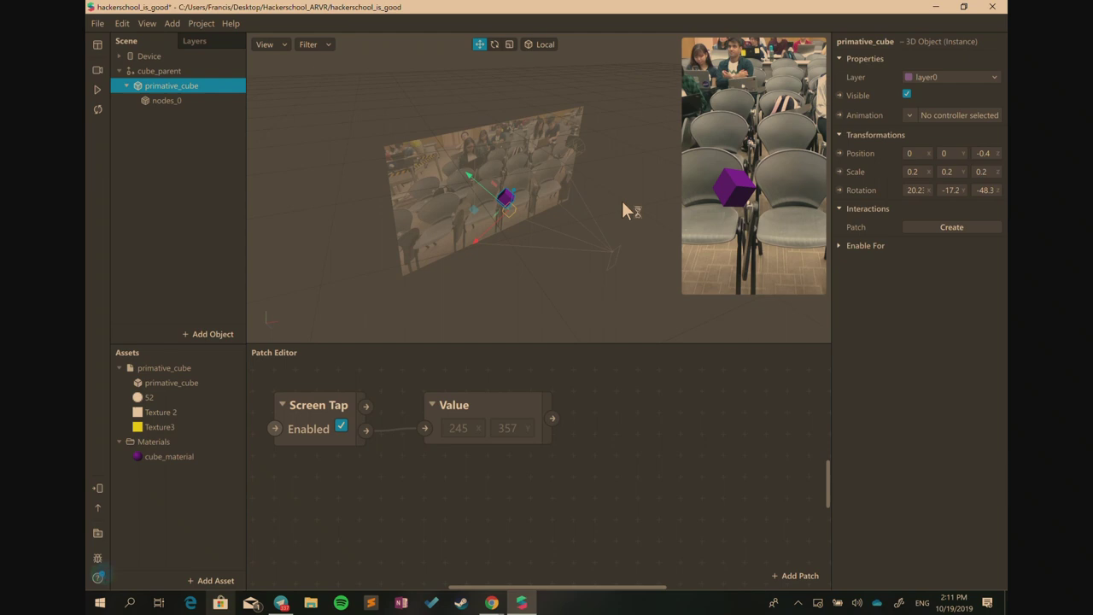
click(704, 210)
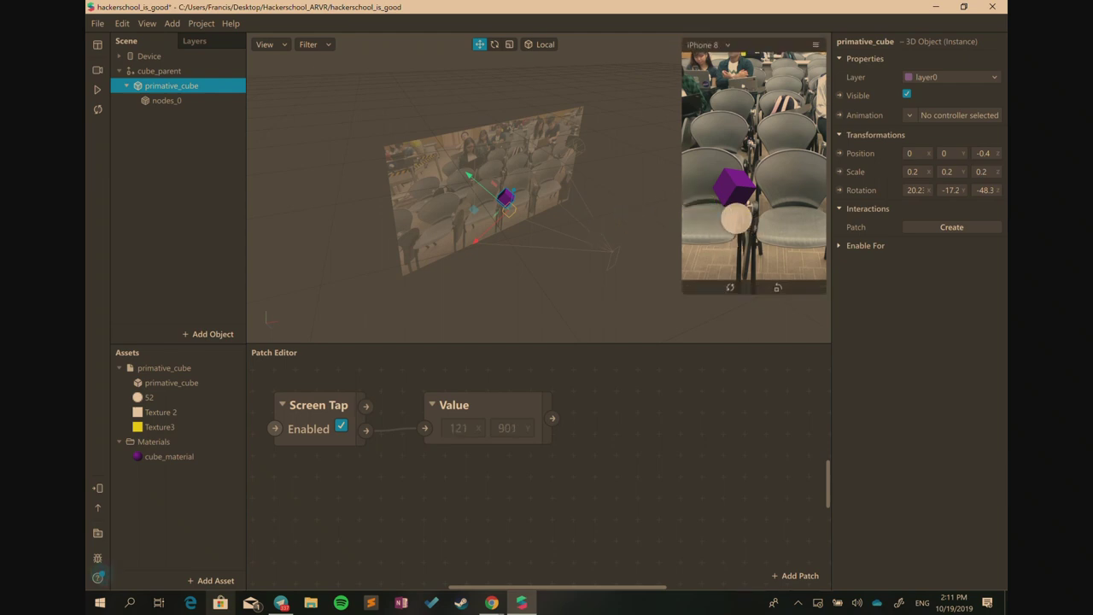
click(749, 135)
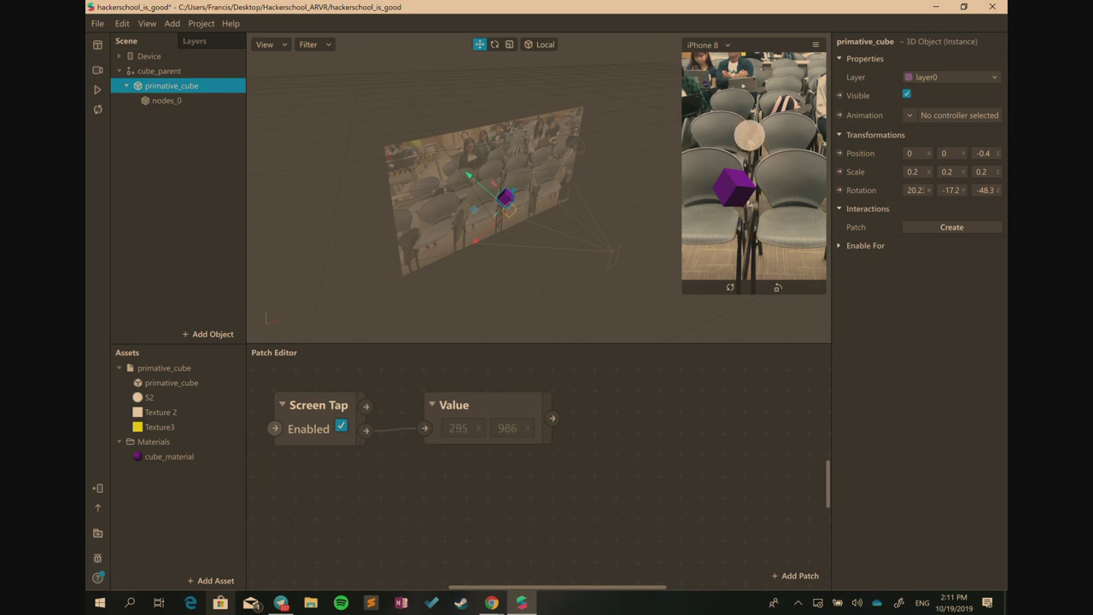
click(699, 92)
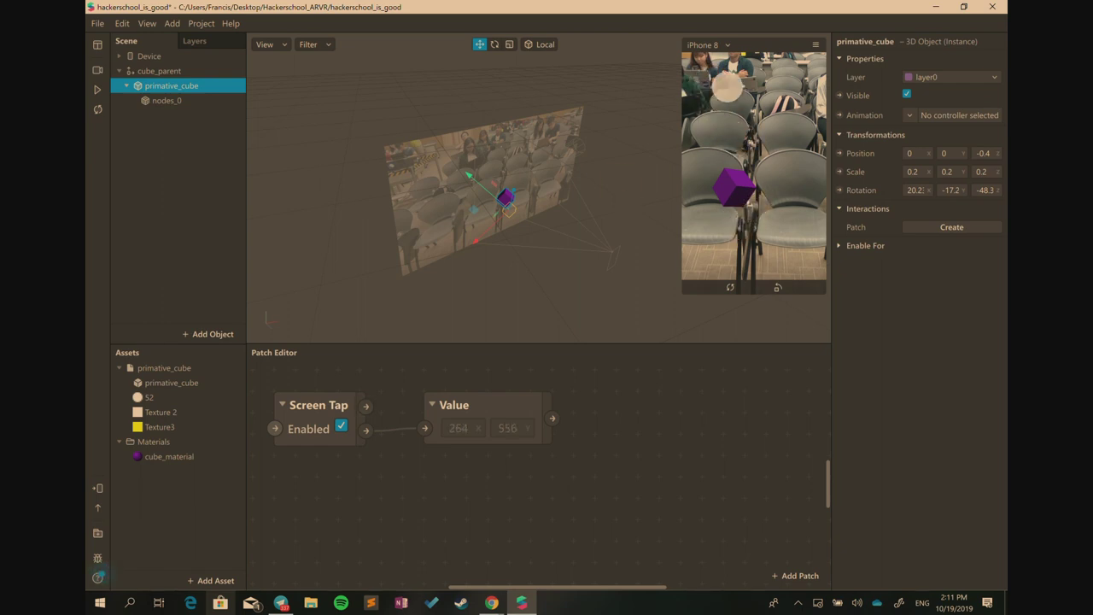
click(717, 87)
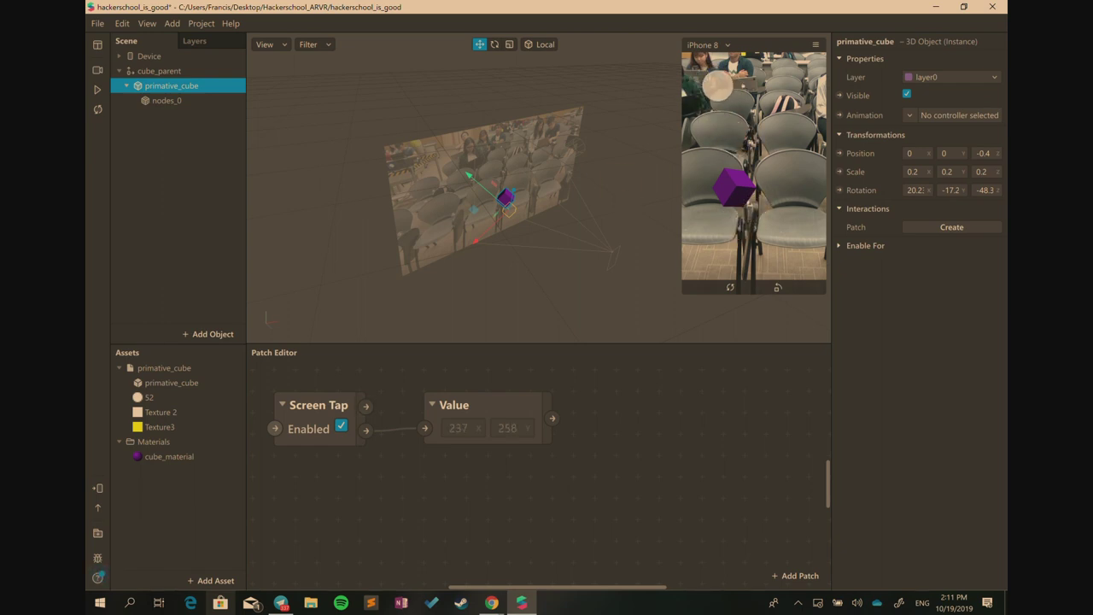
click(668, 66)
Check the cube hierarchy from nodes_0 up to cube_parent and set primative_cube's Z position to 0
click(164, 100)
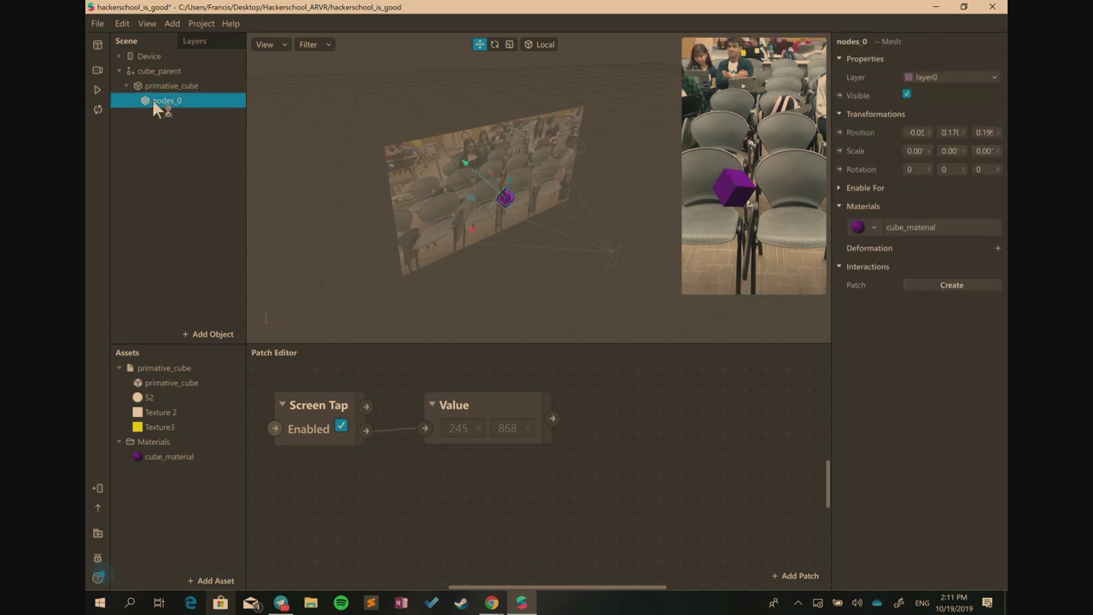
click(167, 86)
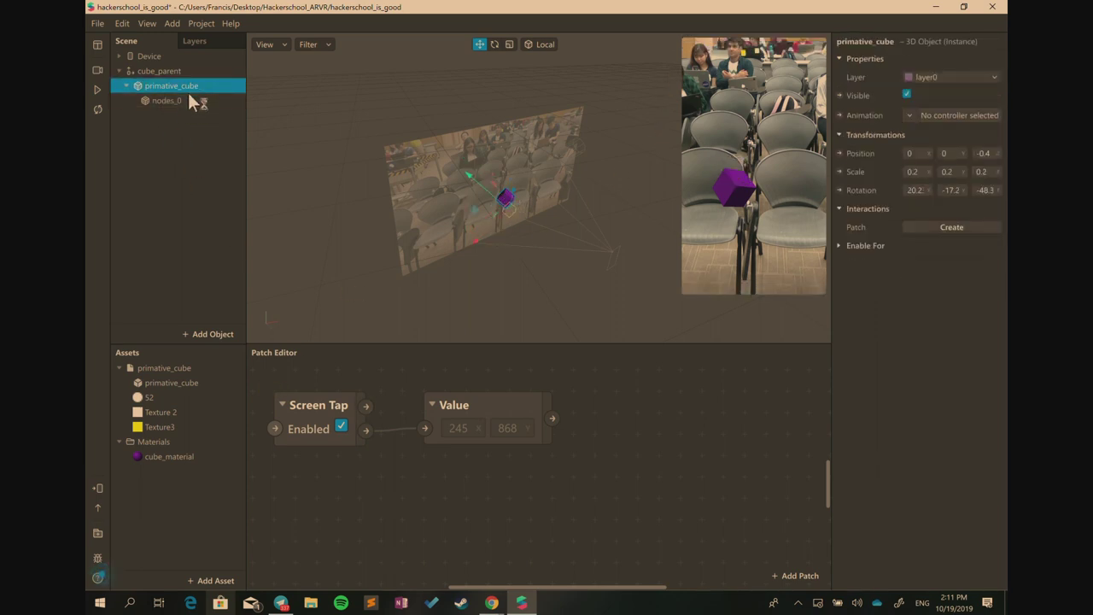
click(191, 97)
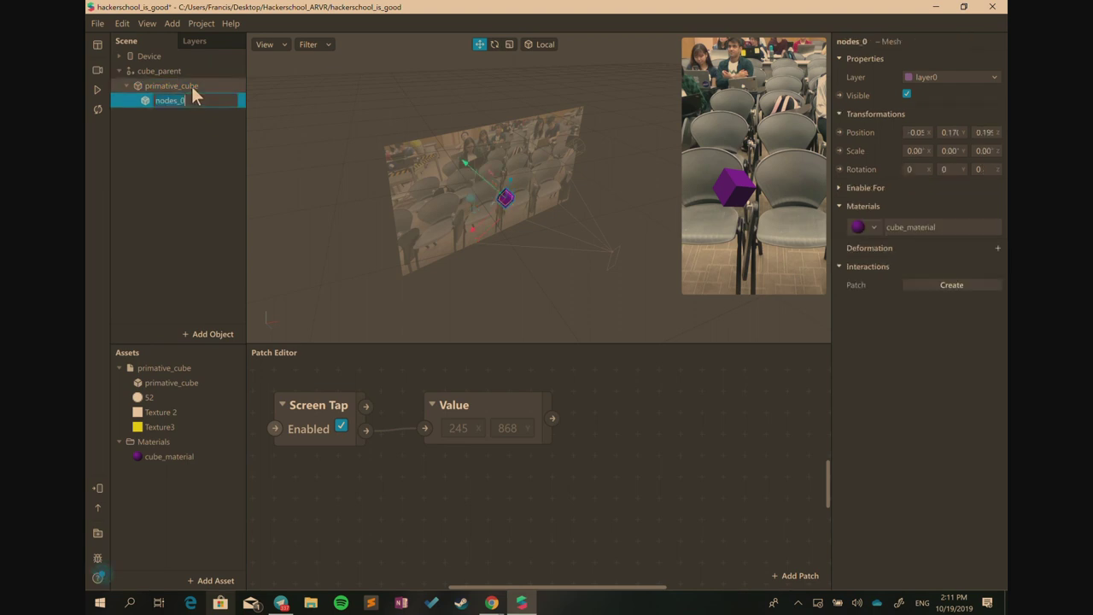
click(191, 86)
click(179, 71)
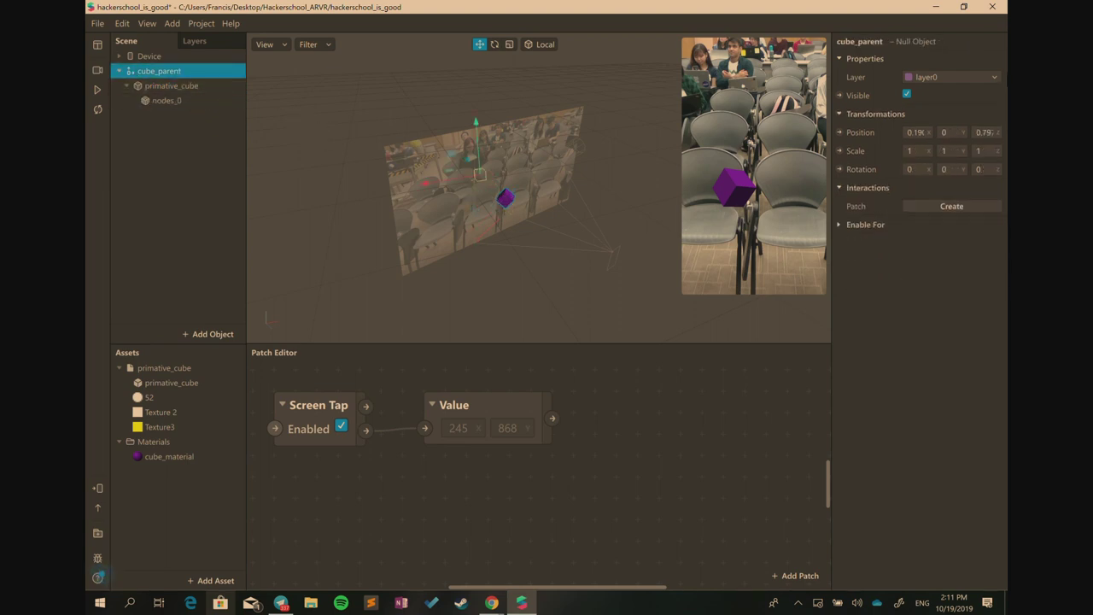
click(207, 86)
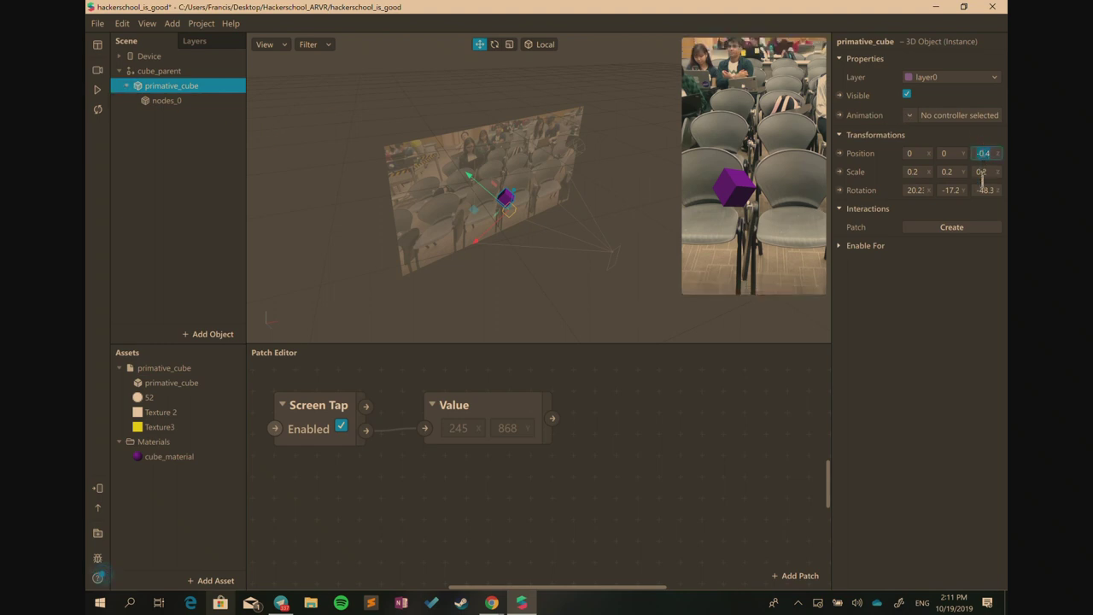
Set cube_parent's position to 0, 0, 0.4
click(171, 71)
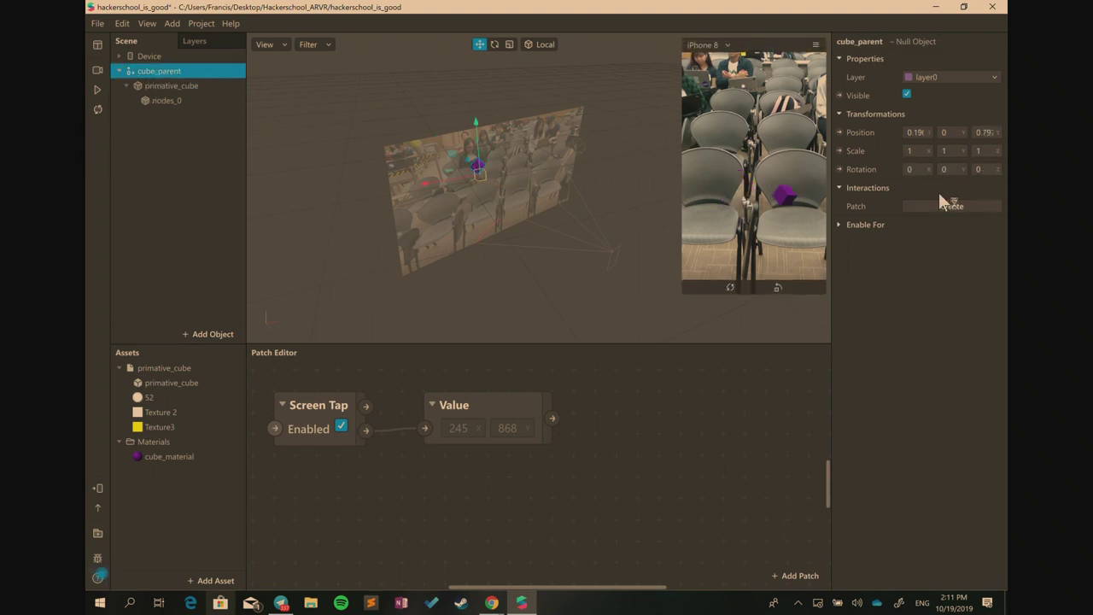
double_click(913, 132)
text(0)
key(Tab)
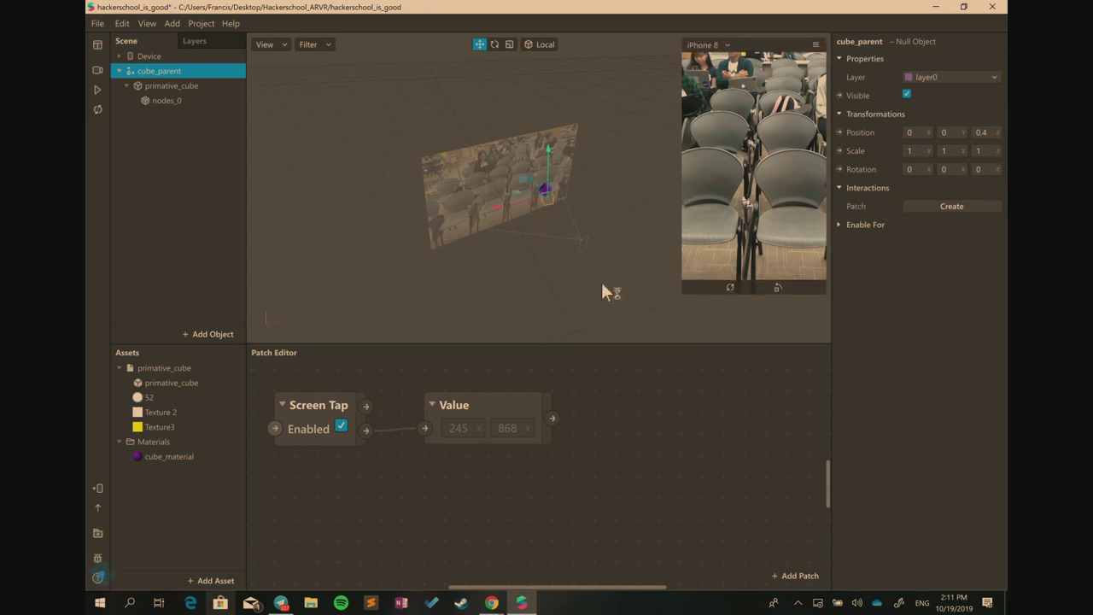
Set the position of the nodes_0 mesh to 0 on all three axes
click(164, 86)
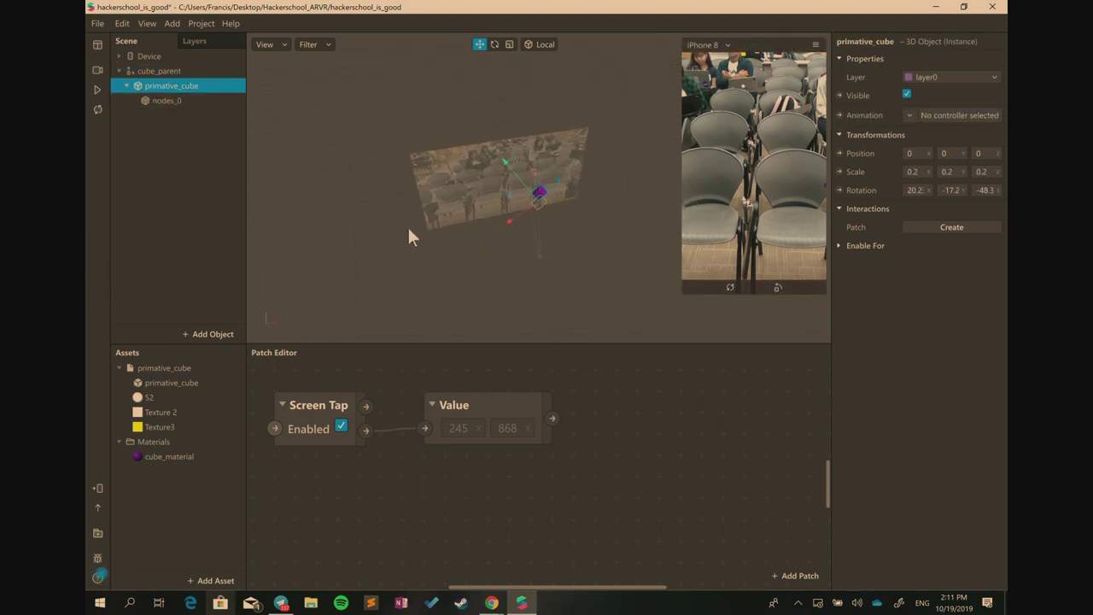
click(161, 100)
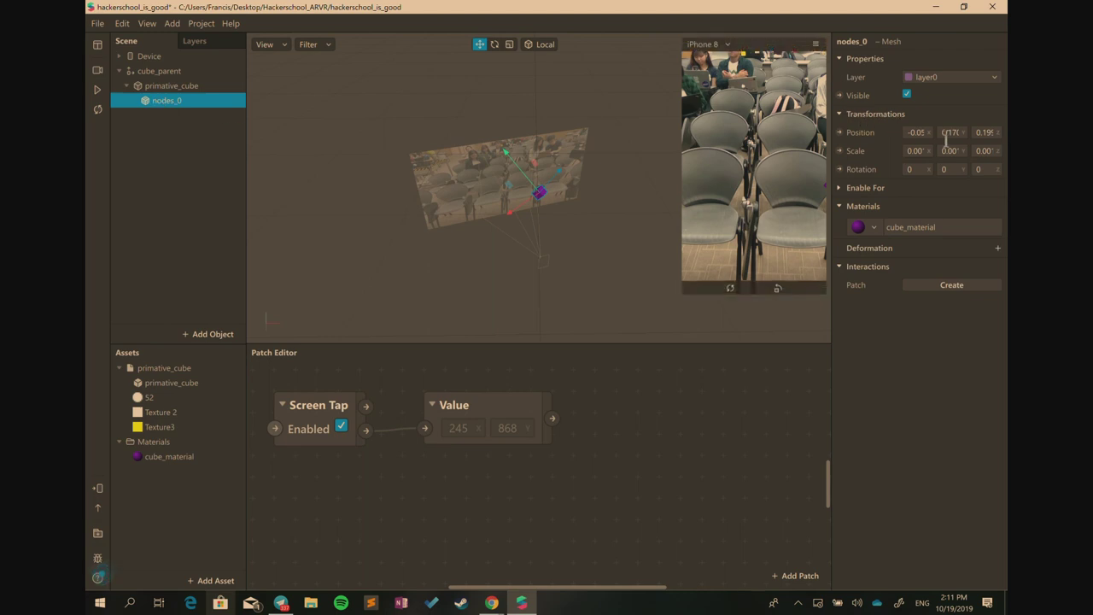
click(914, 132)
text(0)
key(Tab)
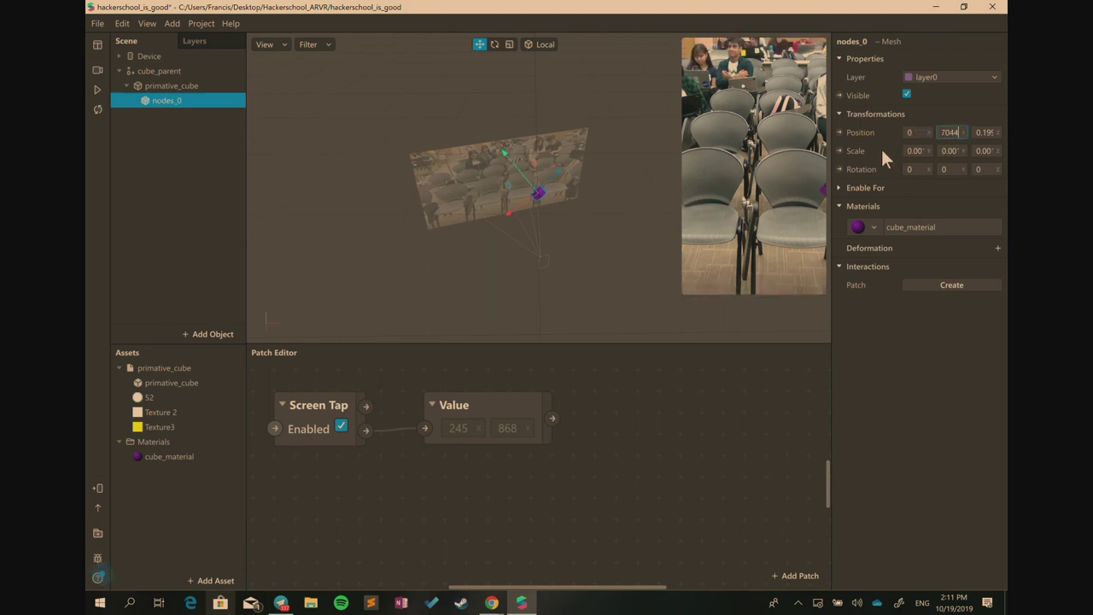
key(Tab)
text(0)
key(Tab)
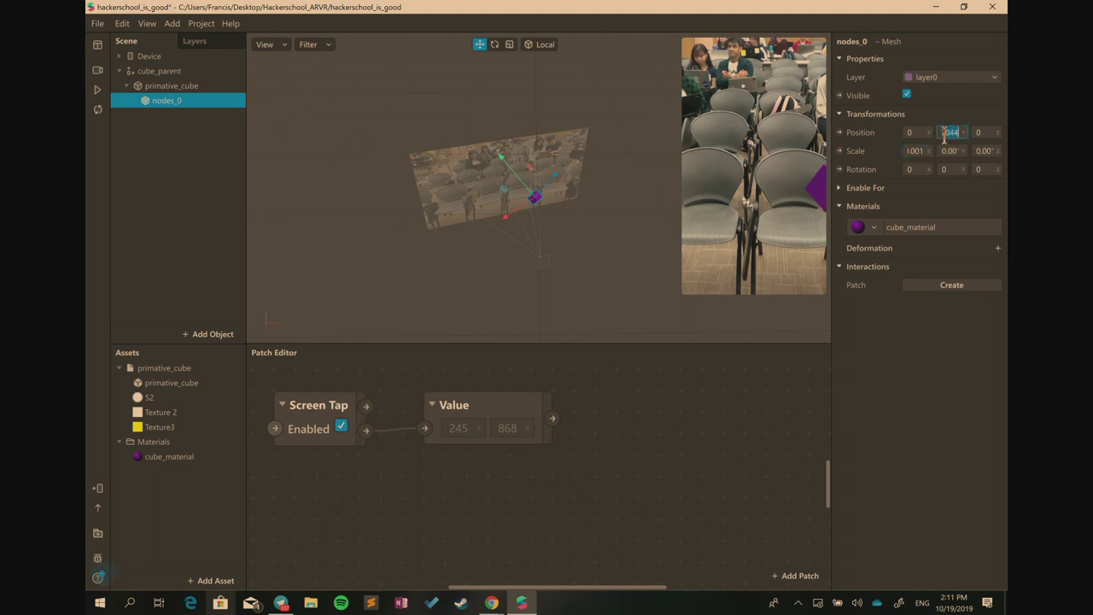
drag(548, 266, 506, 256)
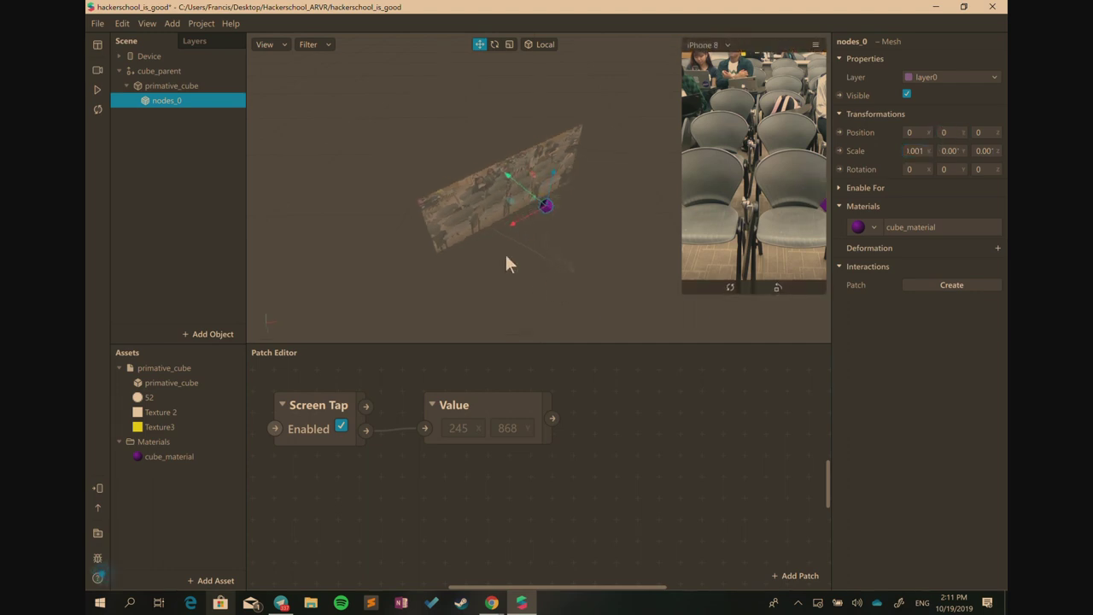
Move cube_parent freehand to about X 0.18, Z 0.46 and tap around the cube in the device preview
click(171, 71)
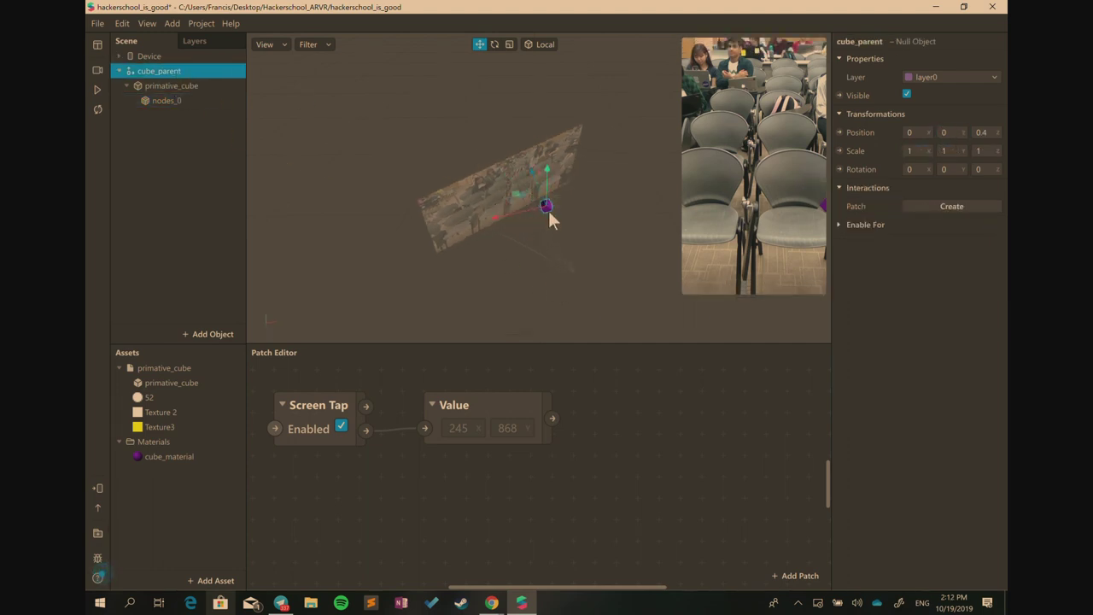
drag(546, 207, 512, 207)
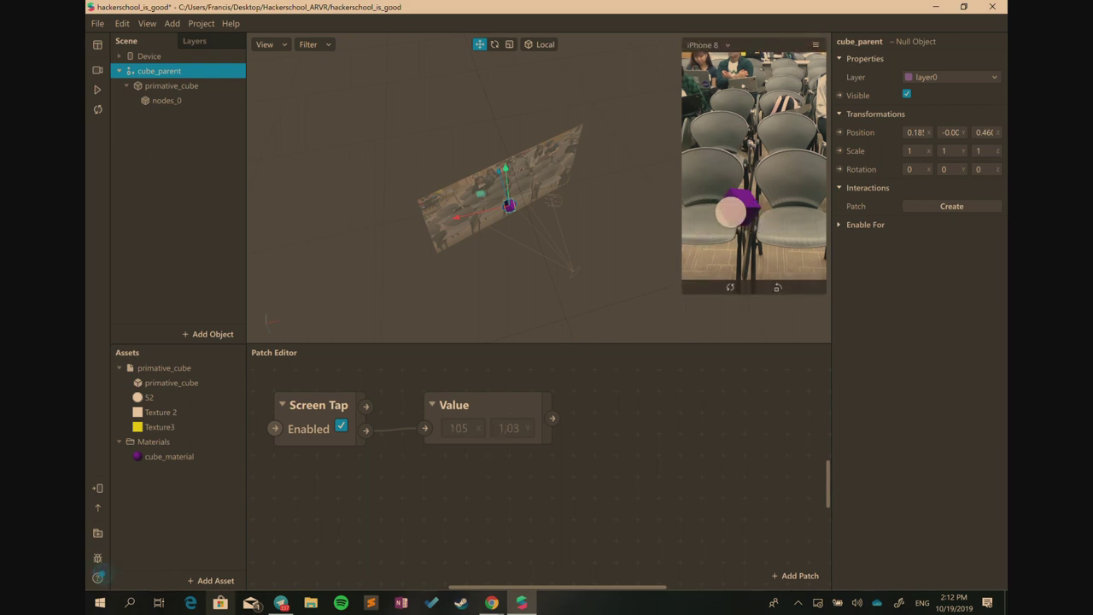
click(760, 205)
click(768, 205)
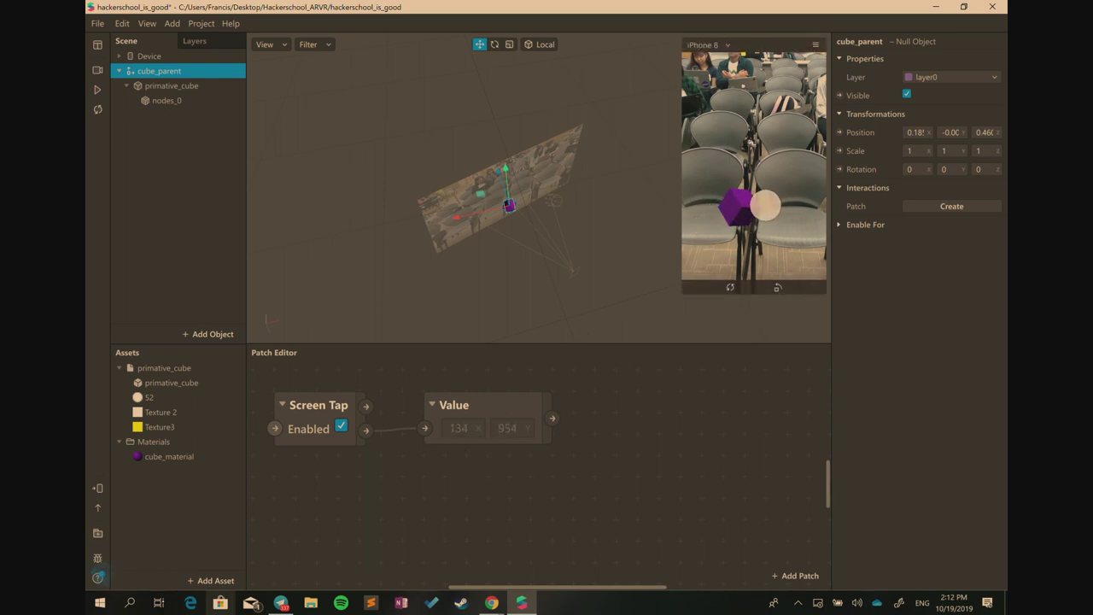
click(727, 215)
mouse_move(512, 236)
mouse_down()
mouse_move(550, 230)
mouse_move(530, 248)
mouse_up()
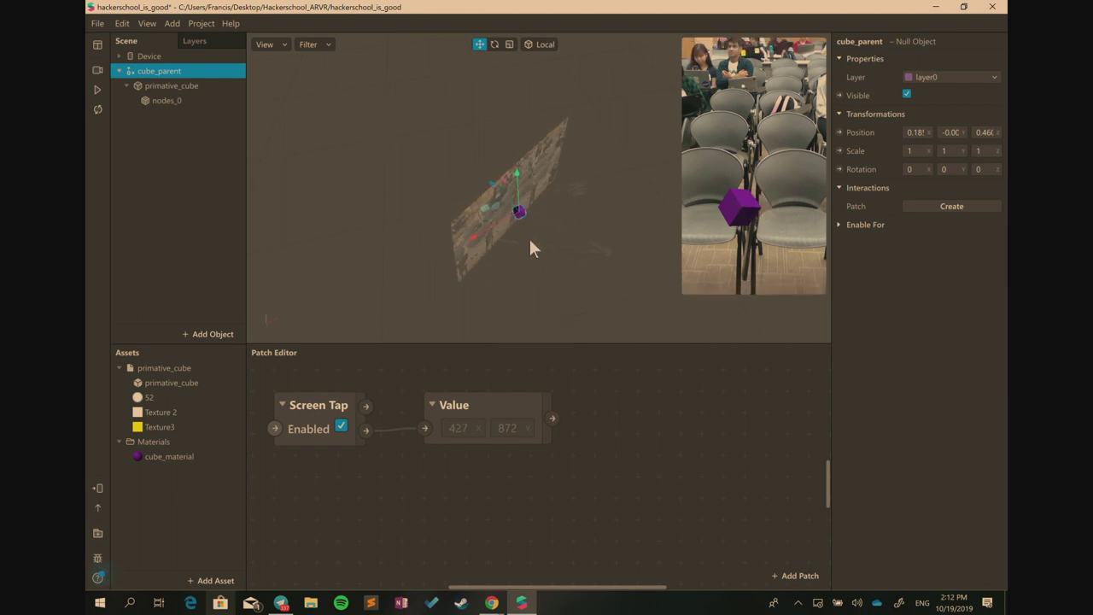
drag(613, 280, 563, 264)
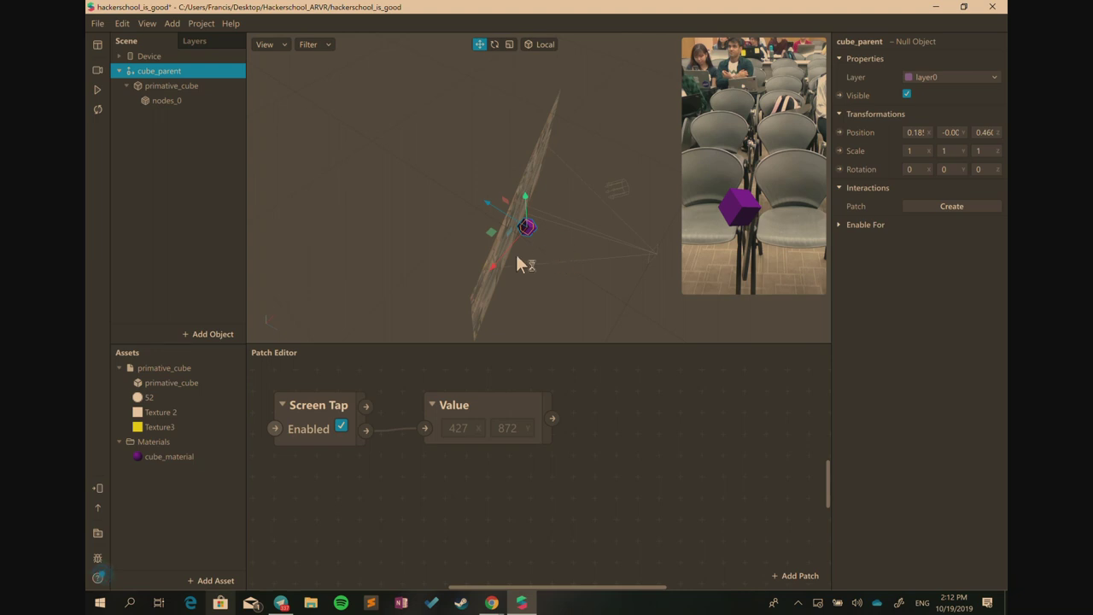
drag(505, 230, 525, 284)
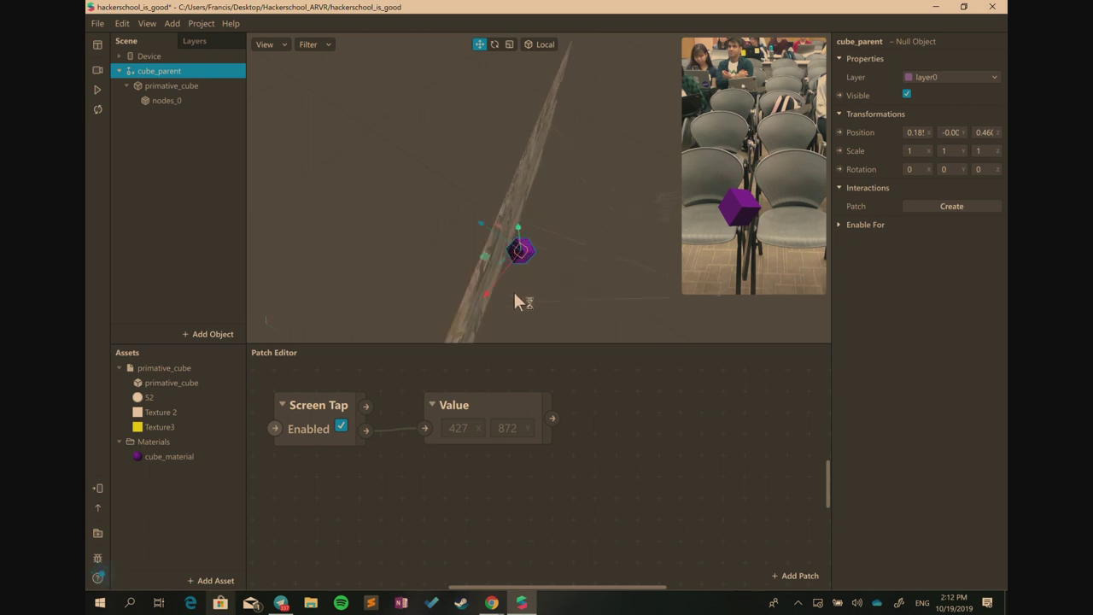
click(518, 303)
Set primative_cube's rotation to 0 on all three axes
click(175, 87)
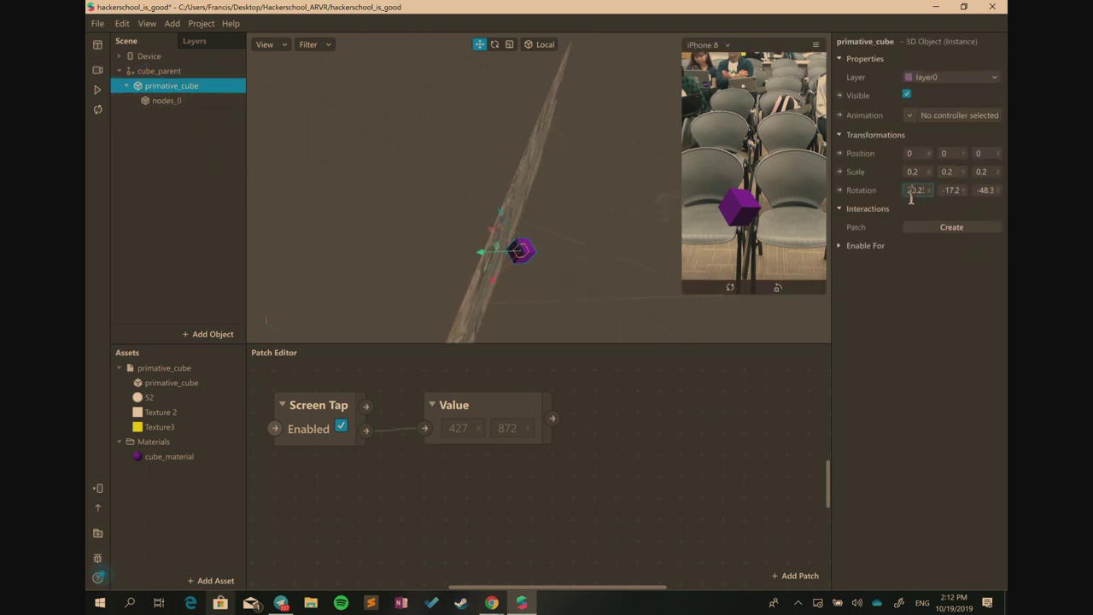
text(0)
key(Tab)
text(4671)
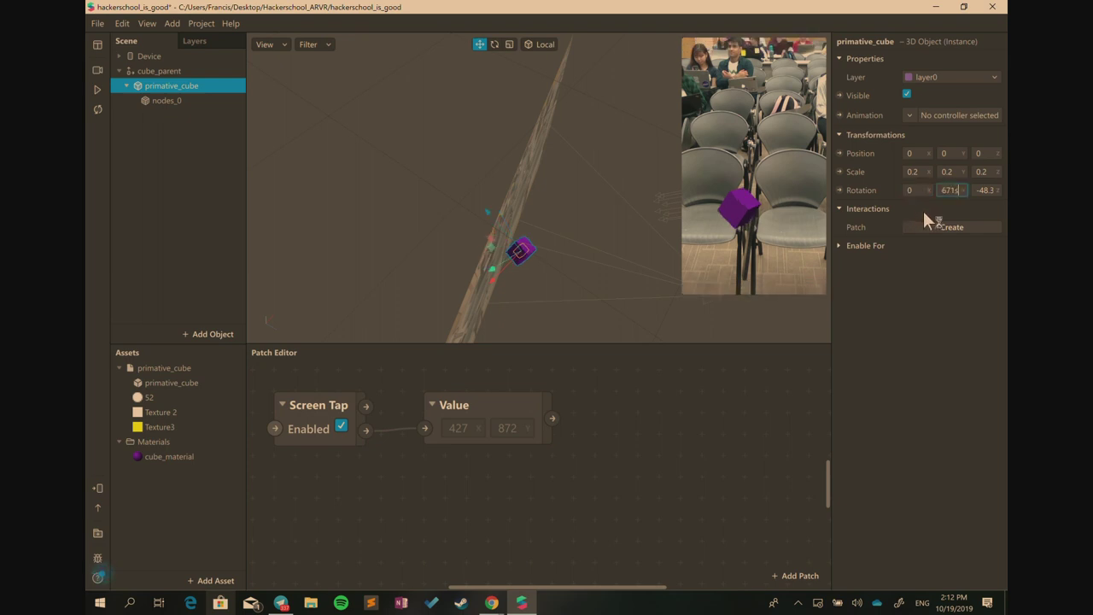
key(BackSpace)
key(BackSpace)
key(BackSpace)
key(BackSpace)
text(0)
key(Tab)
text(0)
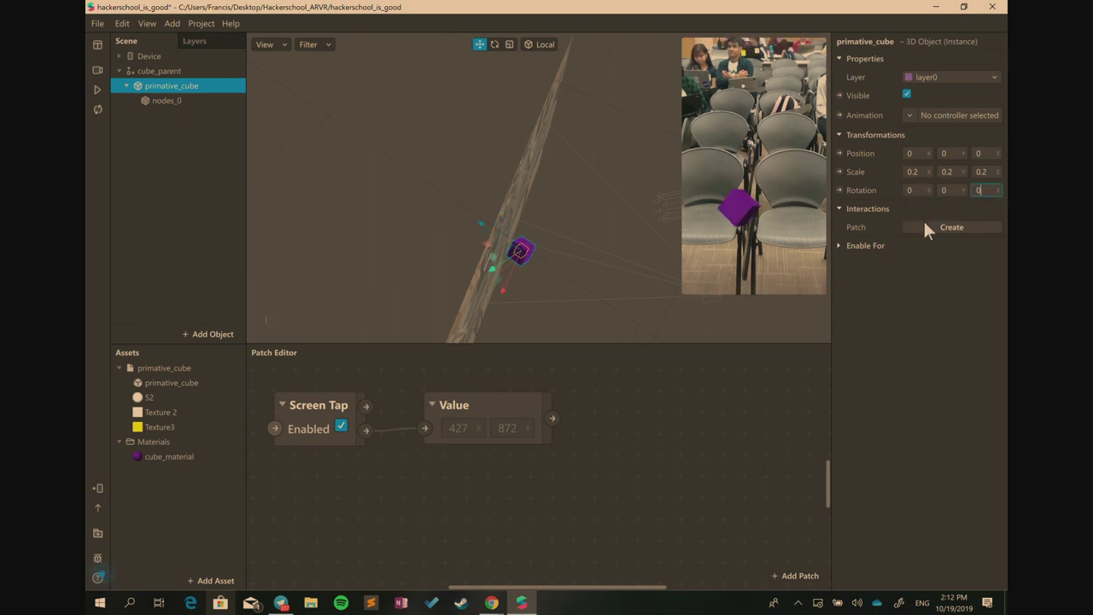
key(Return)
Delete primative_cube from the scene and place a fresh instance of the primative_cube asset under cube_parent
click(153, 72)
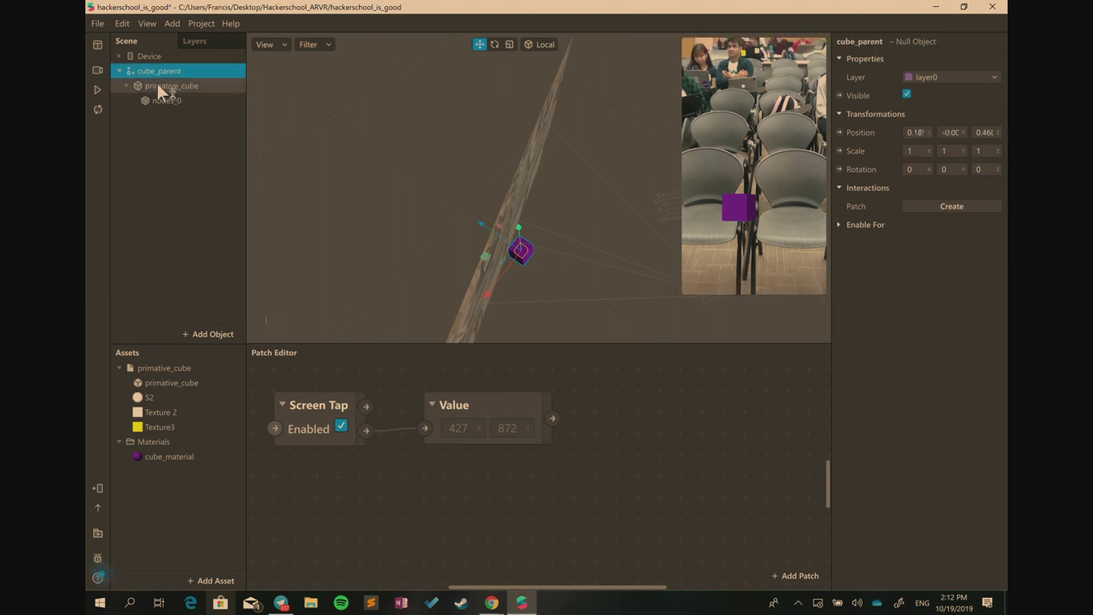
click(159, 89)
key(Delete)
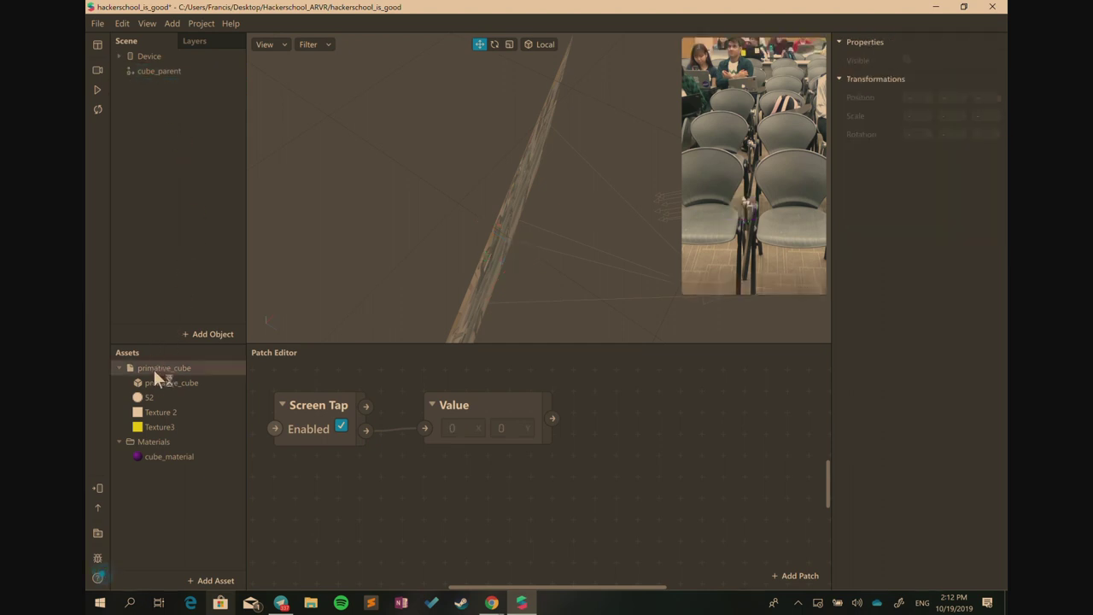
click(154, 368)
drag(165, 369, 177, 72)
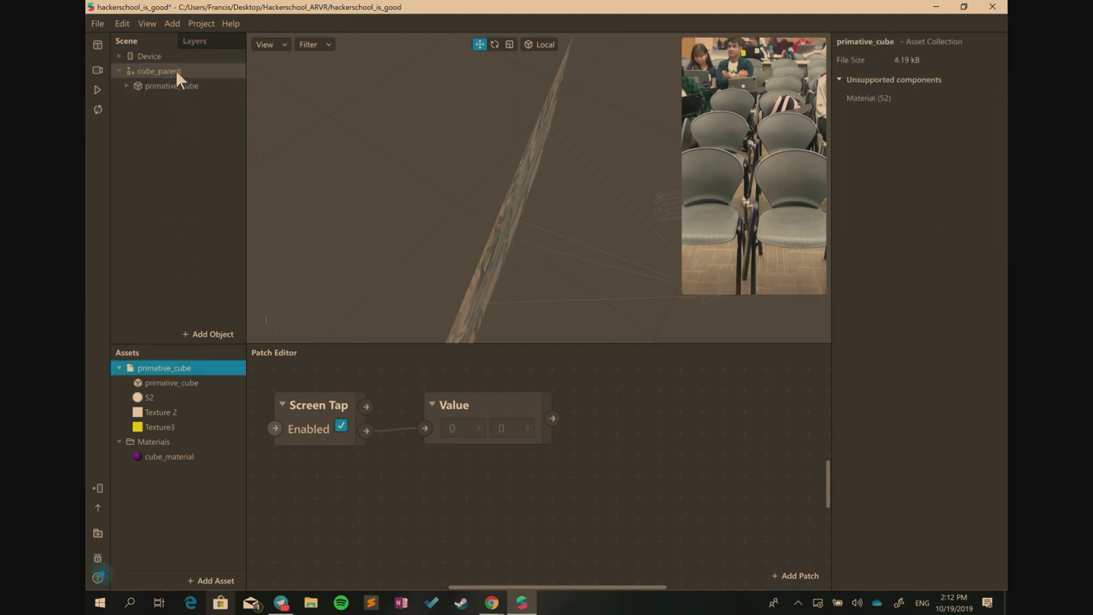
drag(509, 202, 287, 166)
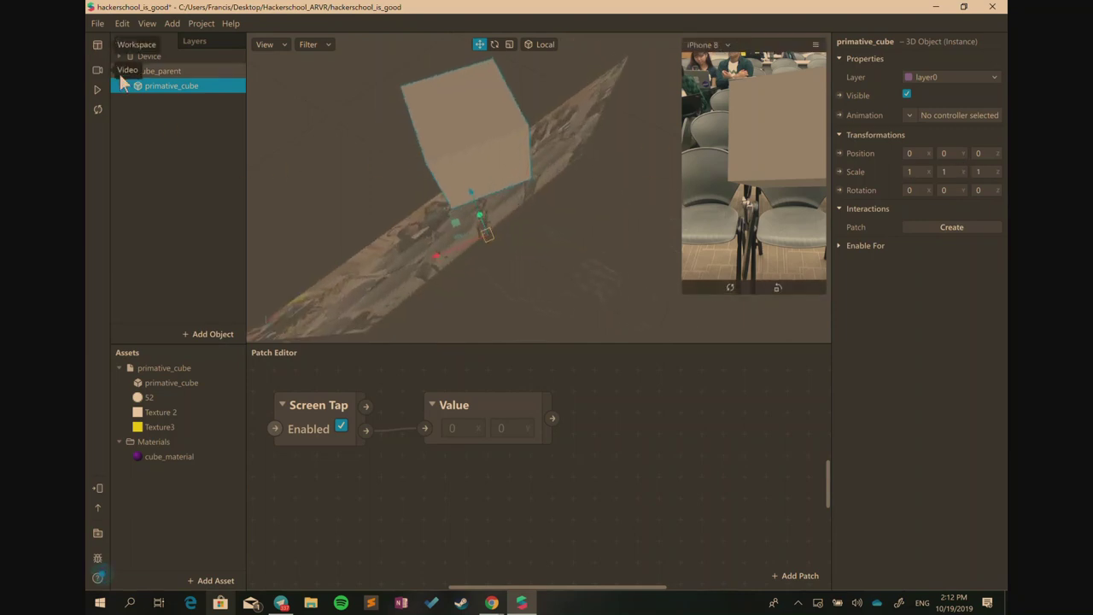
Set cube_parent's position to 0, 0, 0
click(157, 72)
click(241, 85)
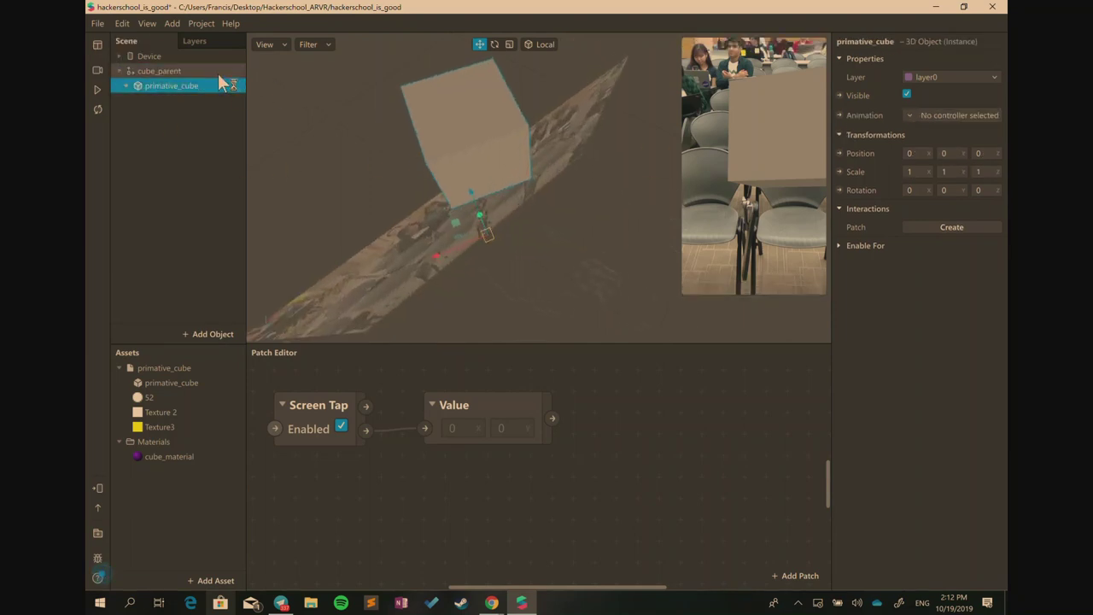
click(217, 73)
text(0)
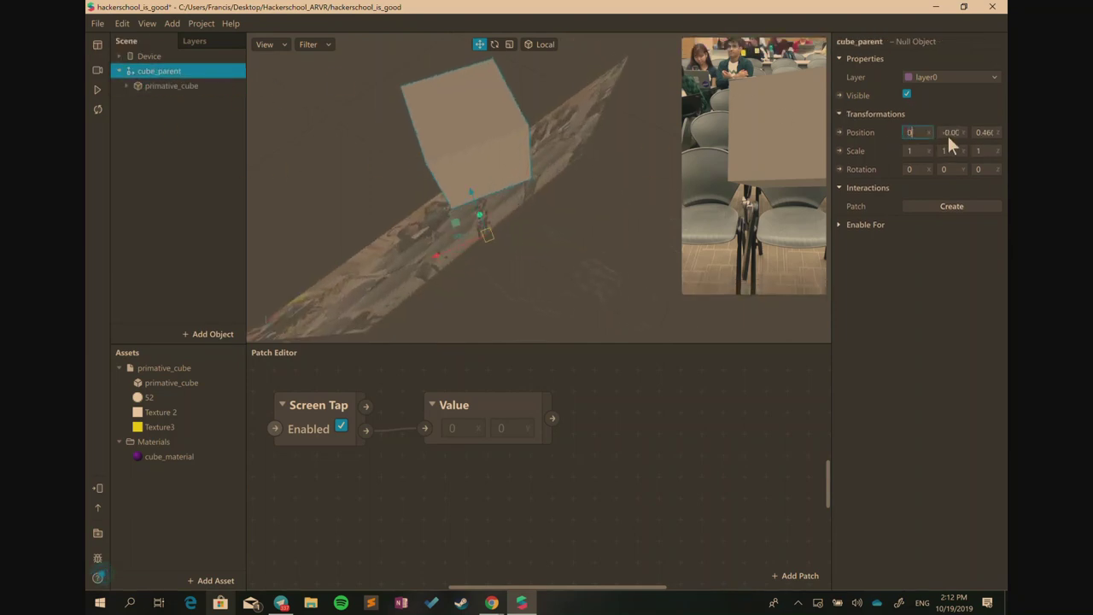
click(948, 134)
text(0)
key(Tab)
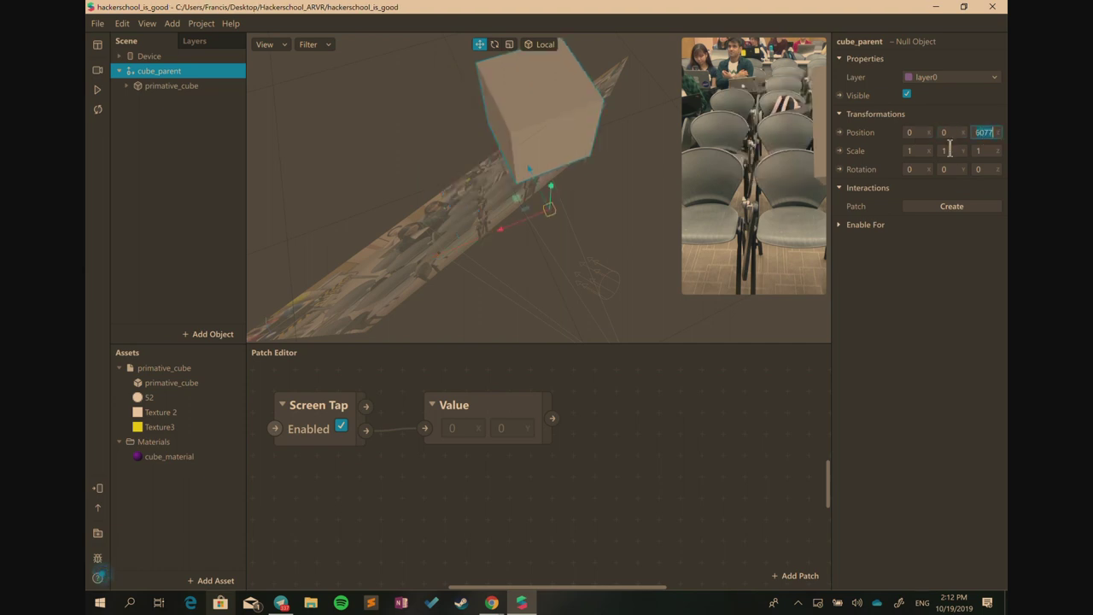
text(0)
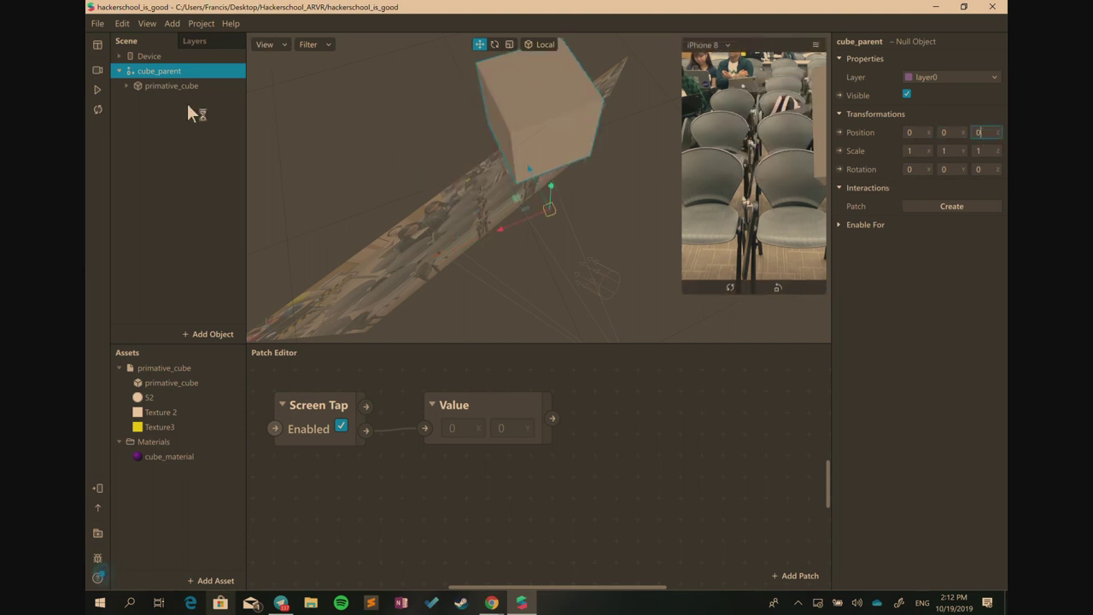
Scale the new primative_cube to 0.2 on all three axes
click(187, 104)
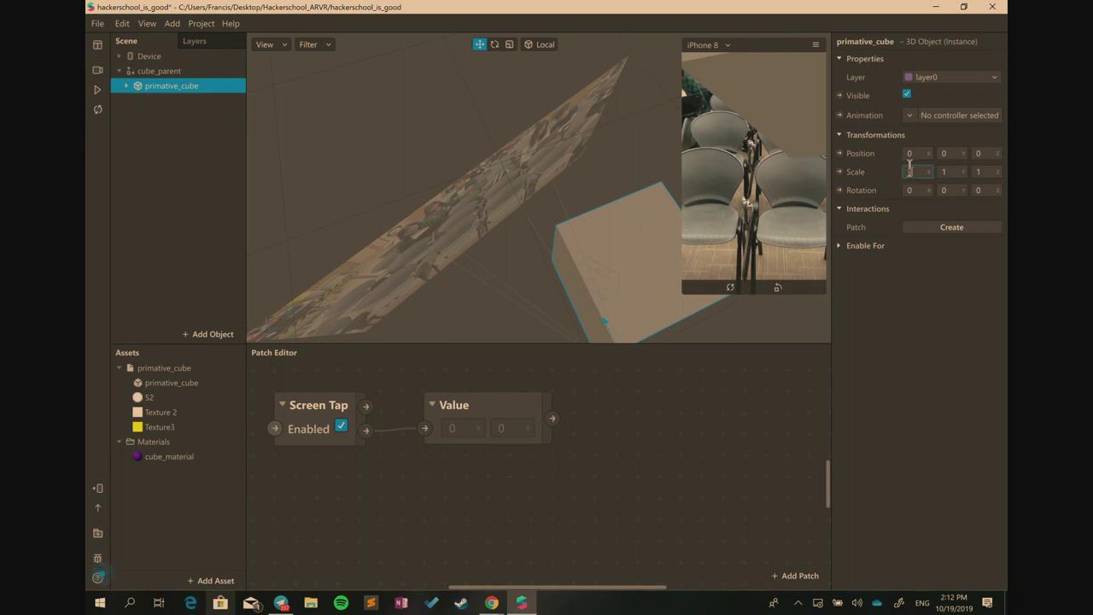
text(0.2)
key(Tab)
text(0.2)
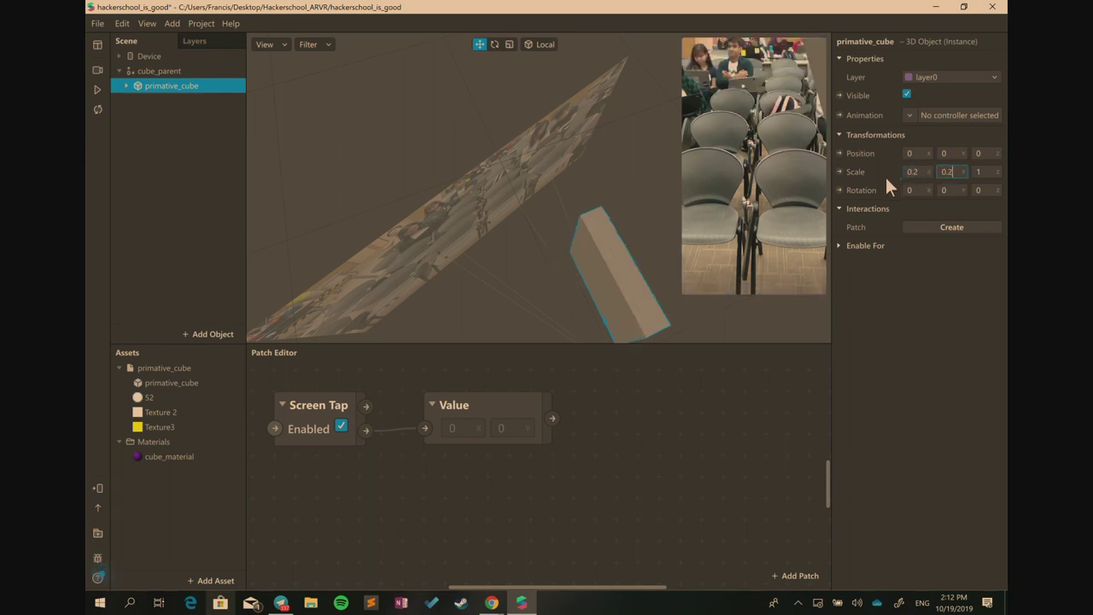
key(Tab)
text(0.2)
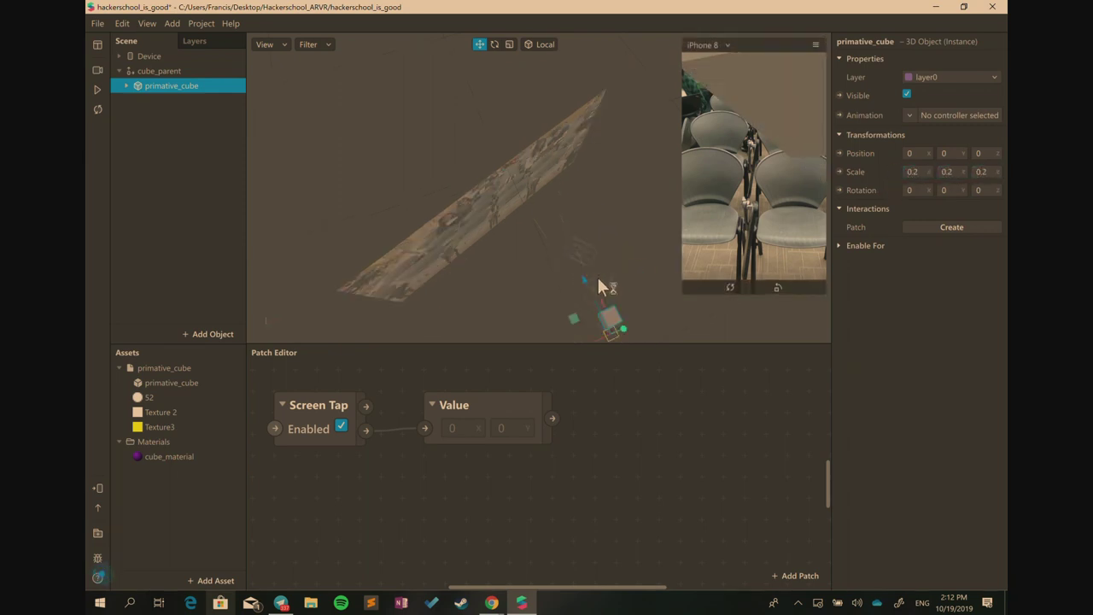
Compare the position, scale and rotation of cube_parent and its child primative_cube
double_click(150, 71)
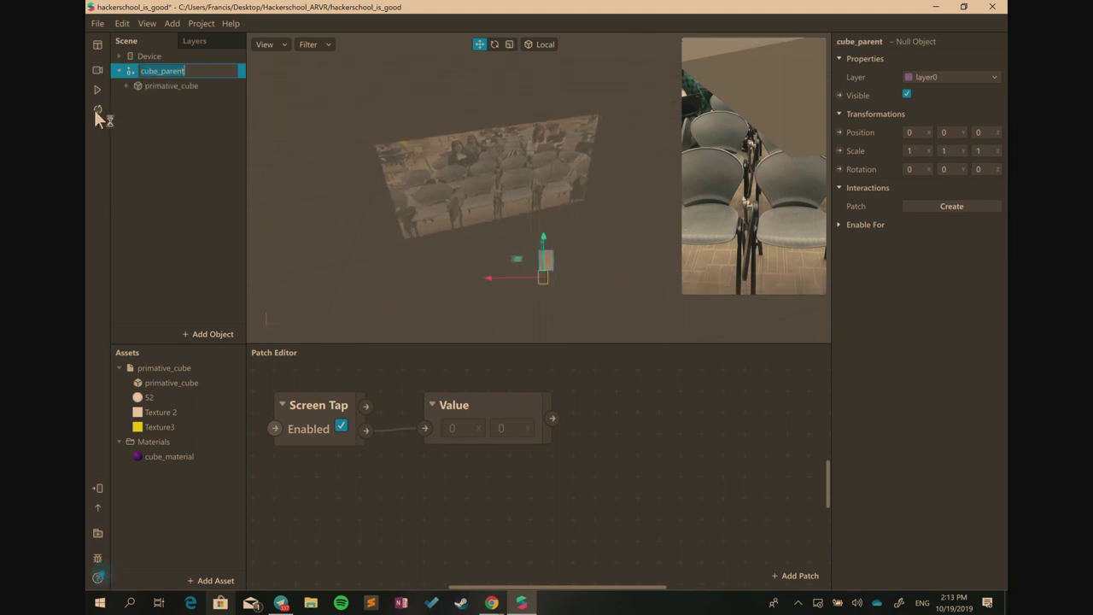
click(135, 121)
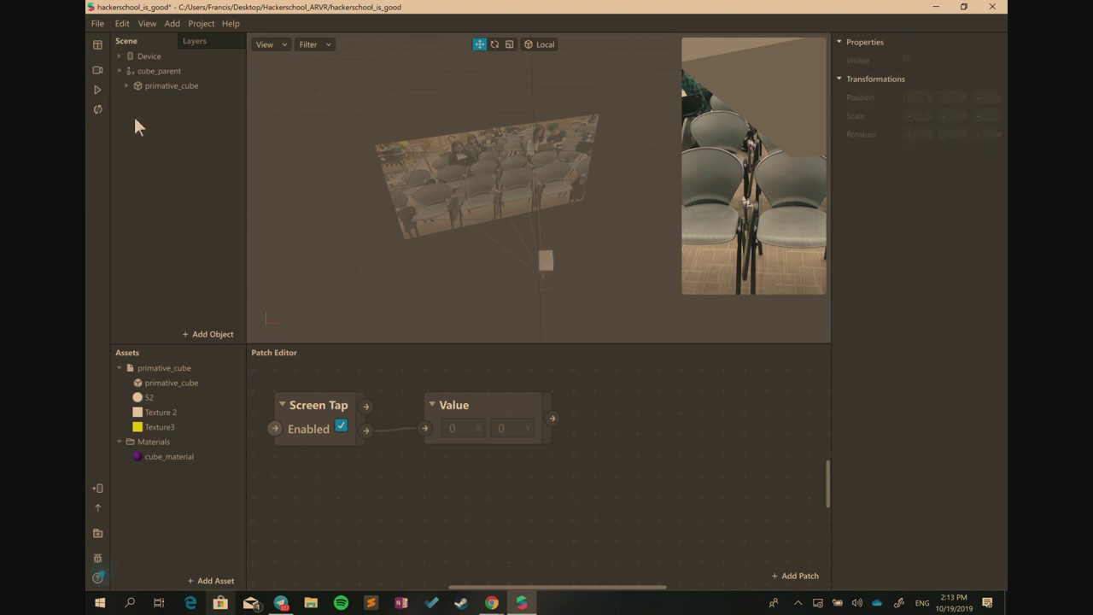
click(157, 73)
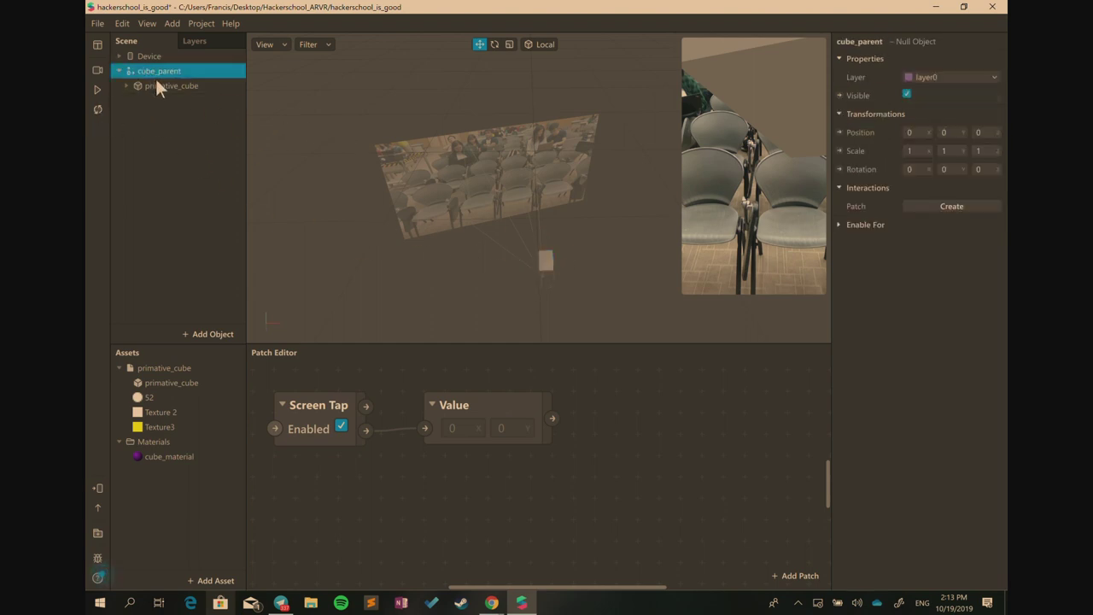
click(169, 87)
click(162, 71)
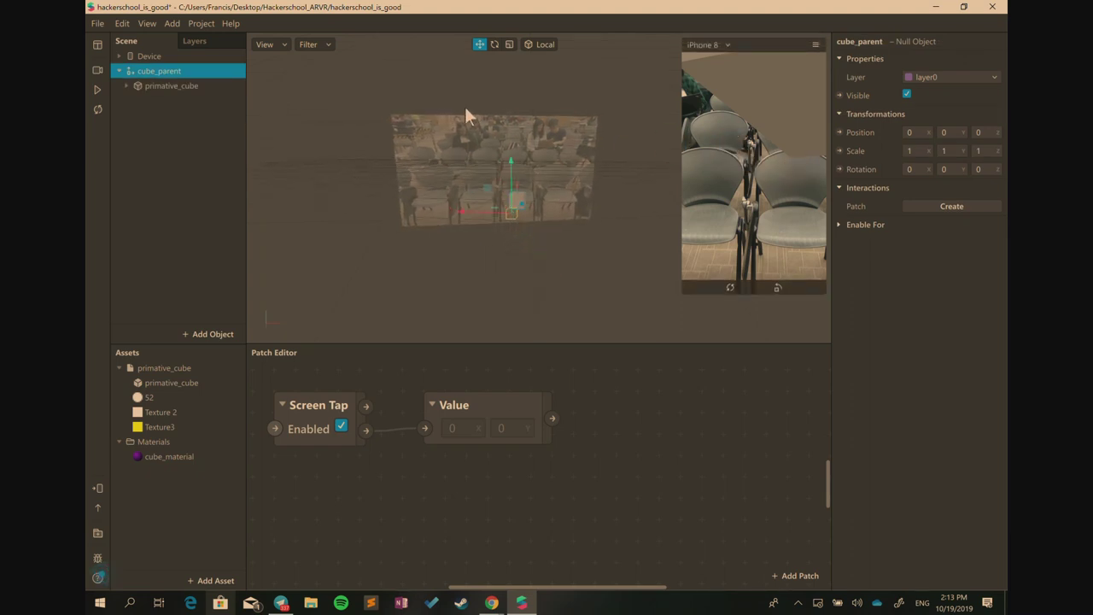
Run the preview with the first face video under Real-Time Simulation, restart the effect, and reselect cube_parent
click(98, 72)
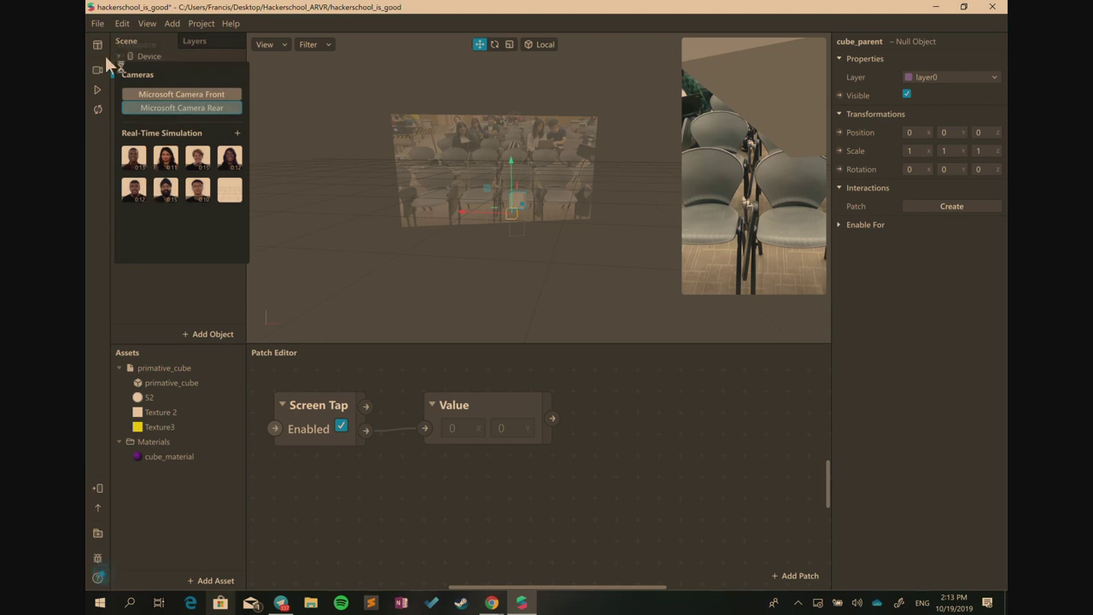
click(95, 89)
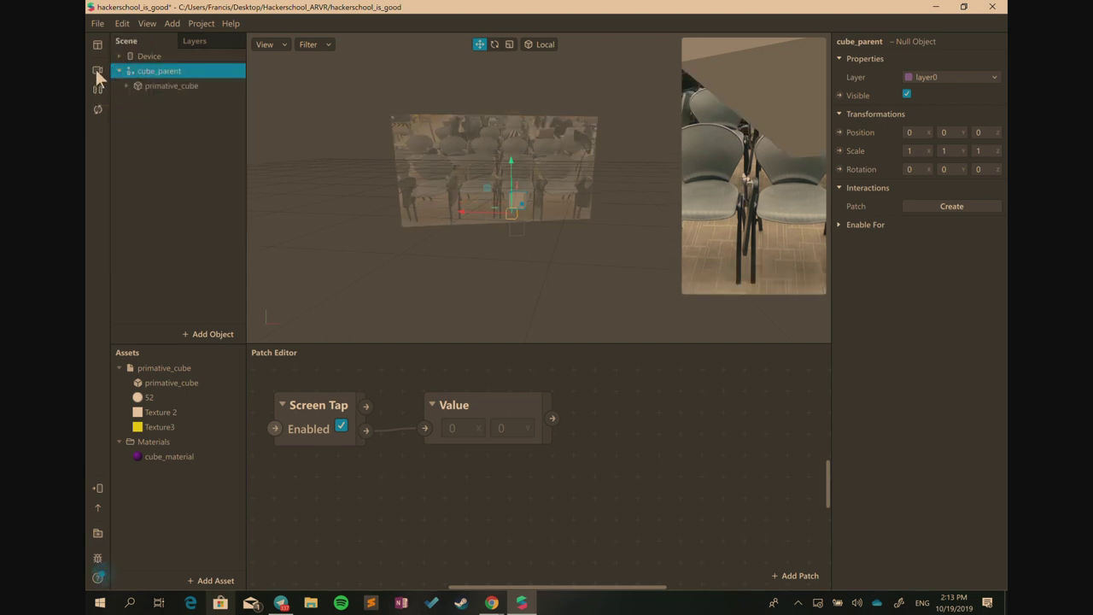
click(97, 70)
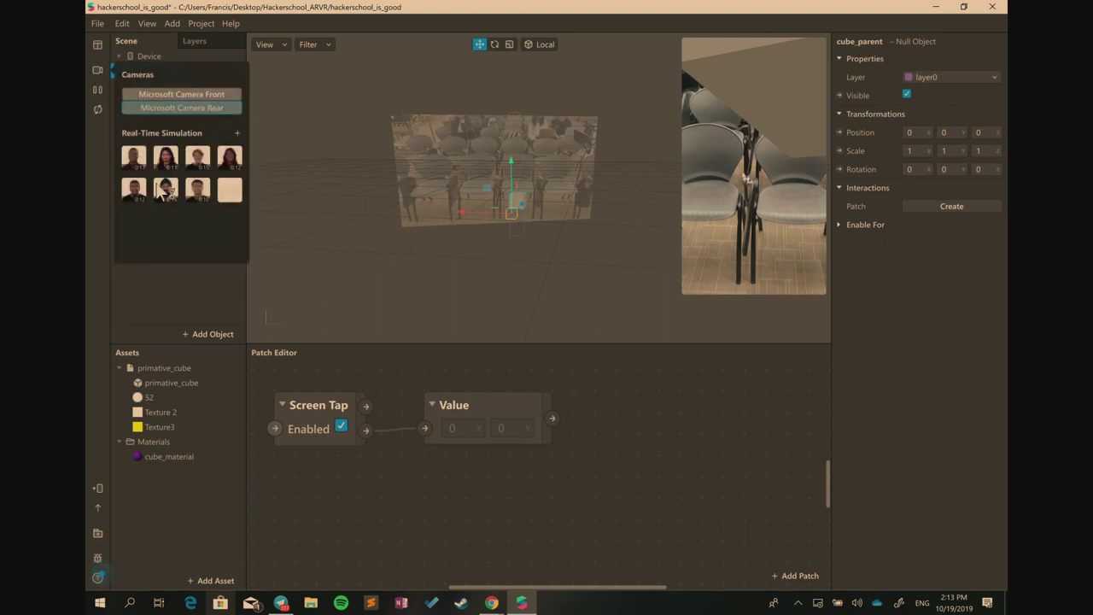
click(134, 157)
drag(368, 254, 651, 184)
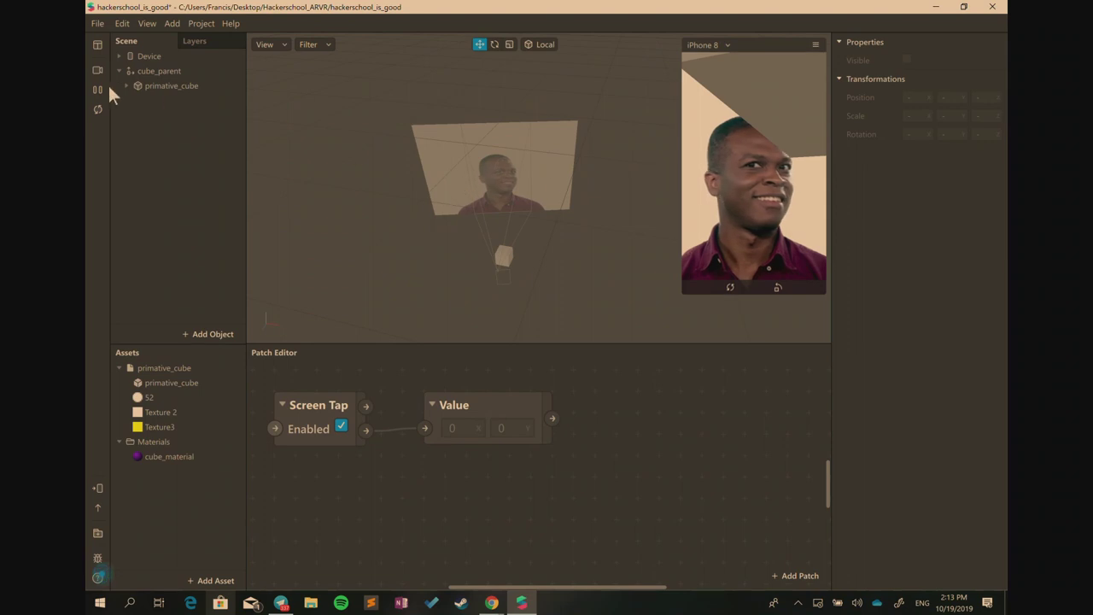
click(97, 110)
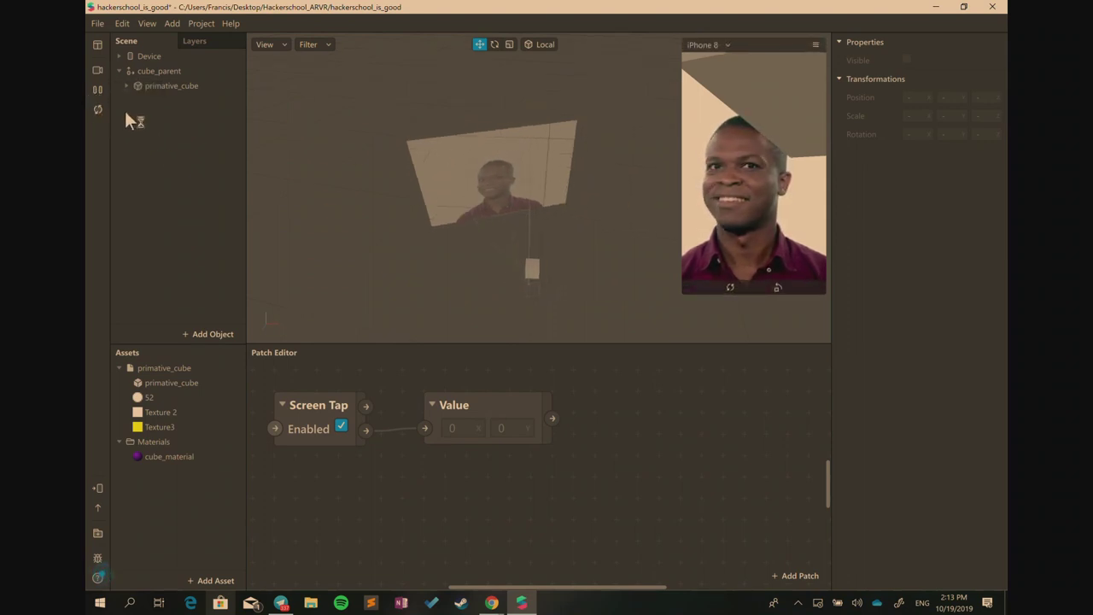
click(162, 72)
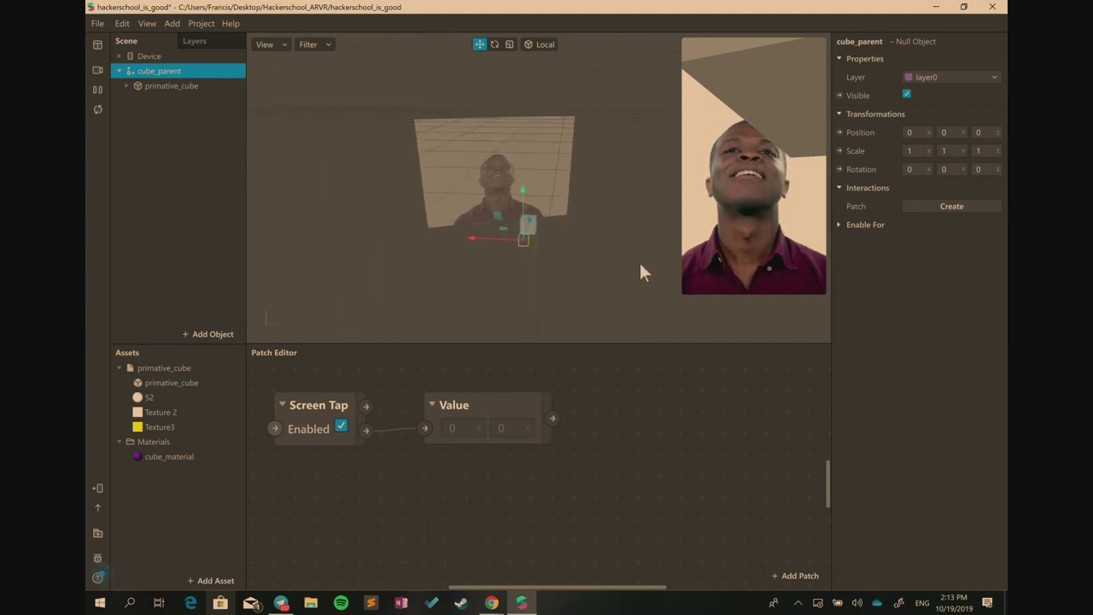
Expand the Device object and examine where the Camera and cube_parent sit relative to each other in the scene
click(782, 152)
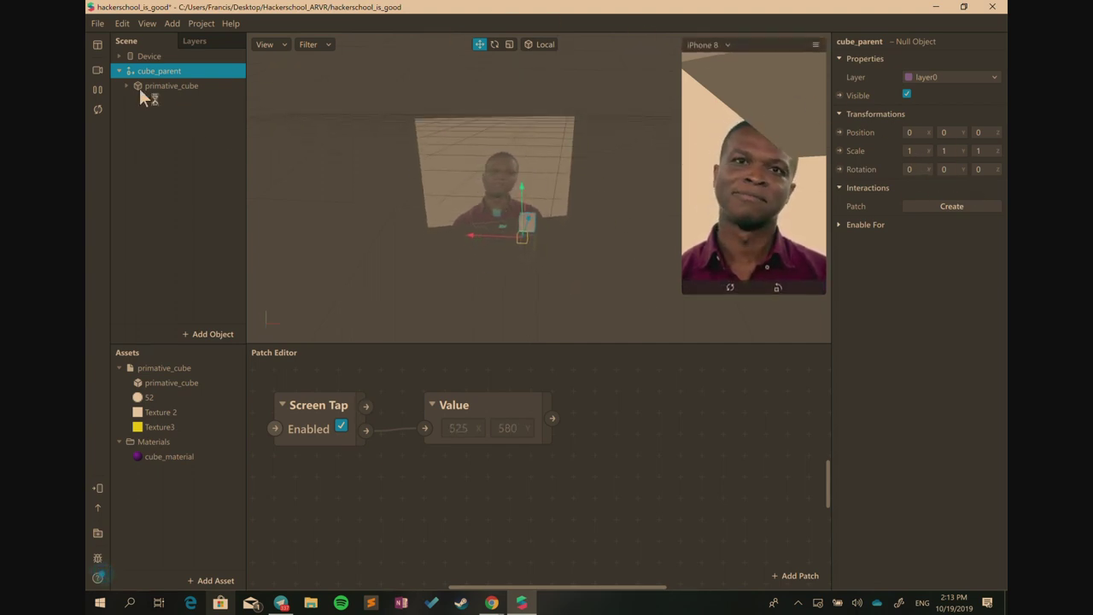
click(120, 56)
click(171, 72)
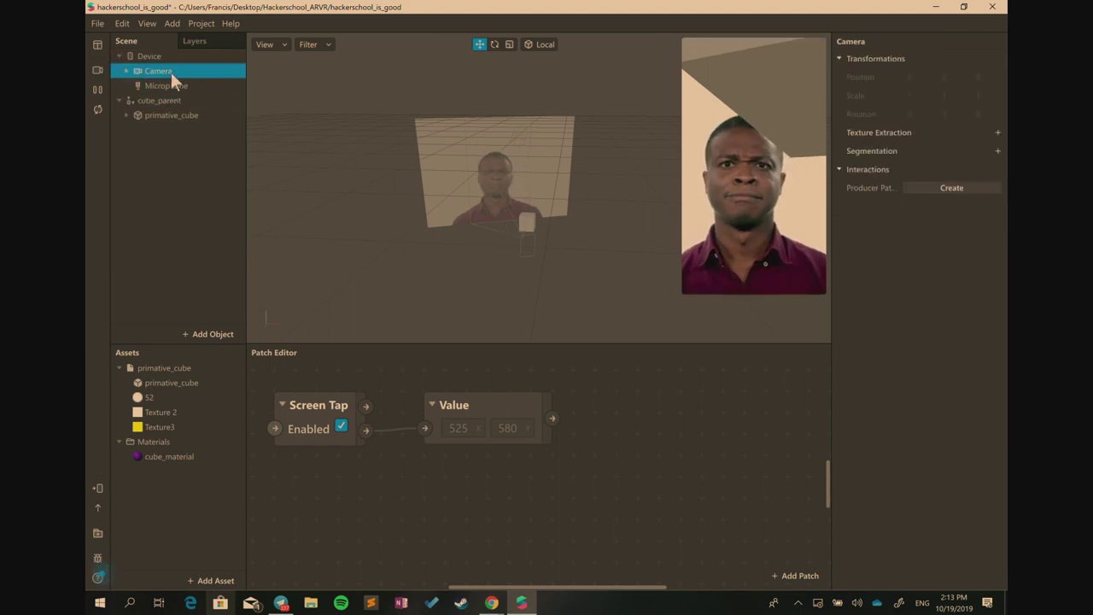
click(176, 100)
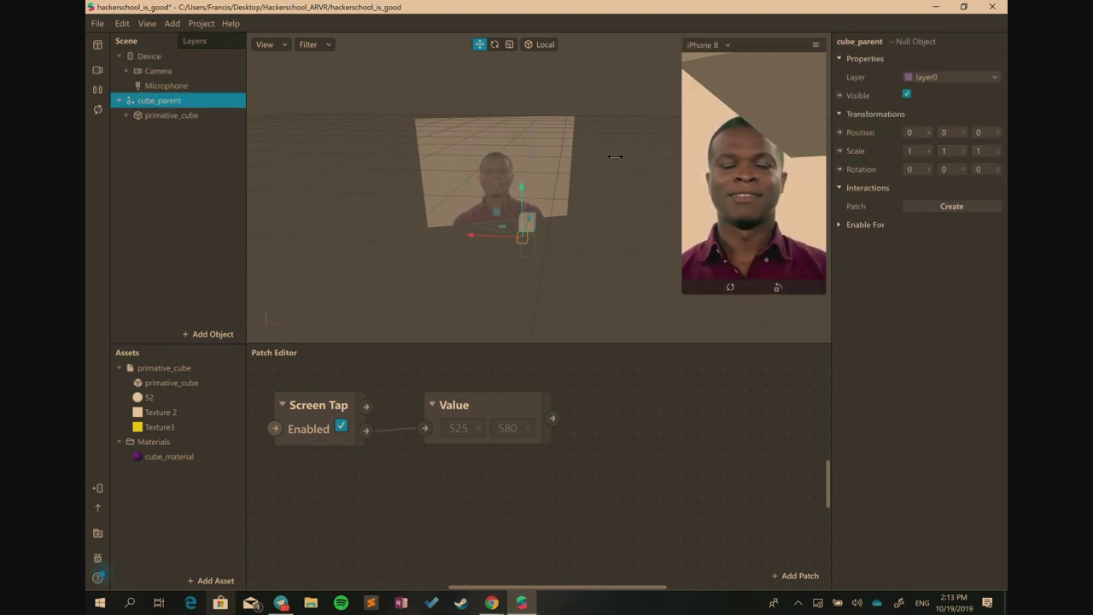
drag(500, 282, 588, 290)
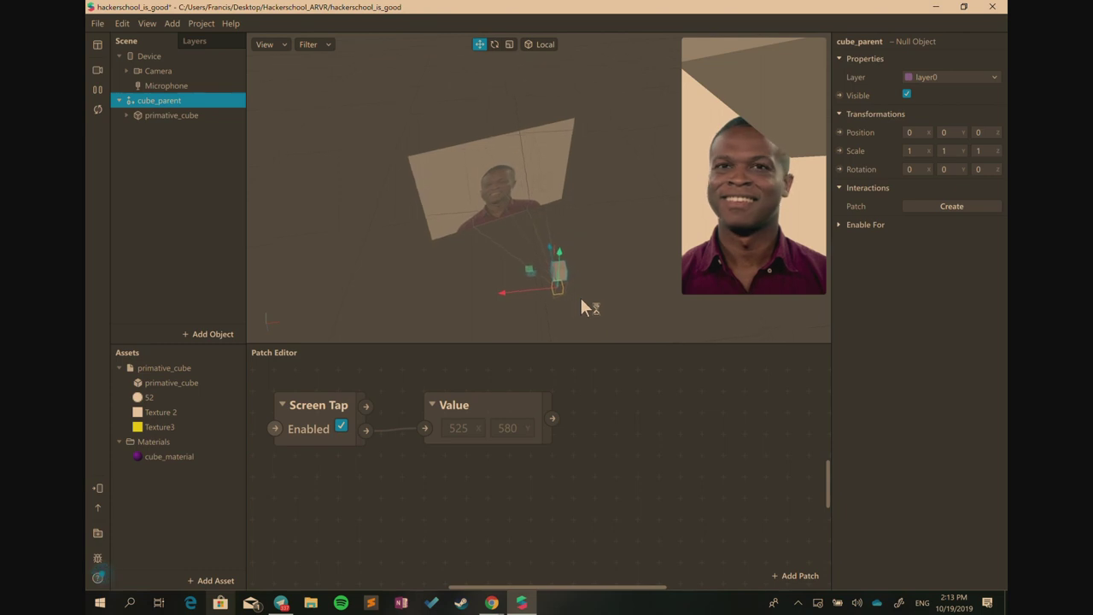
Switch the device preview to Simulate Orbit and rotate the simulated device around the cube
click(720, 183)
click(815, 45)
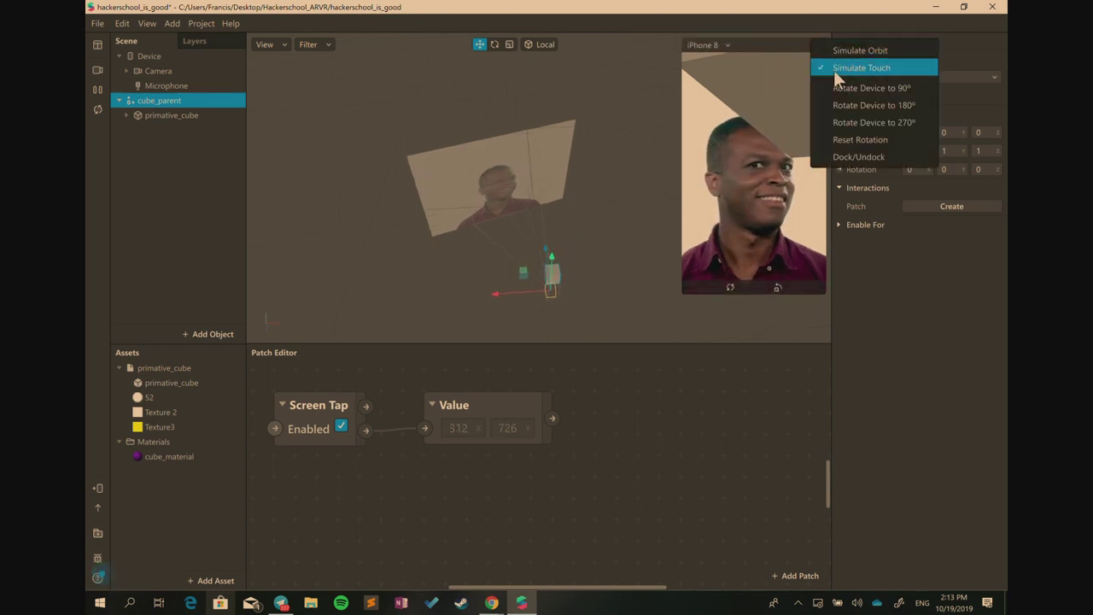
click(845, 47)
drag(767, 183, 812, 182)
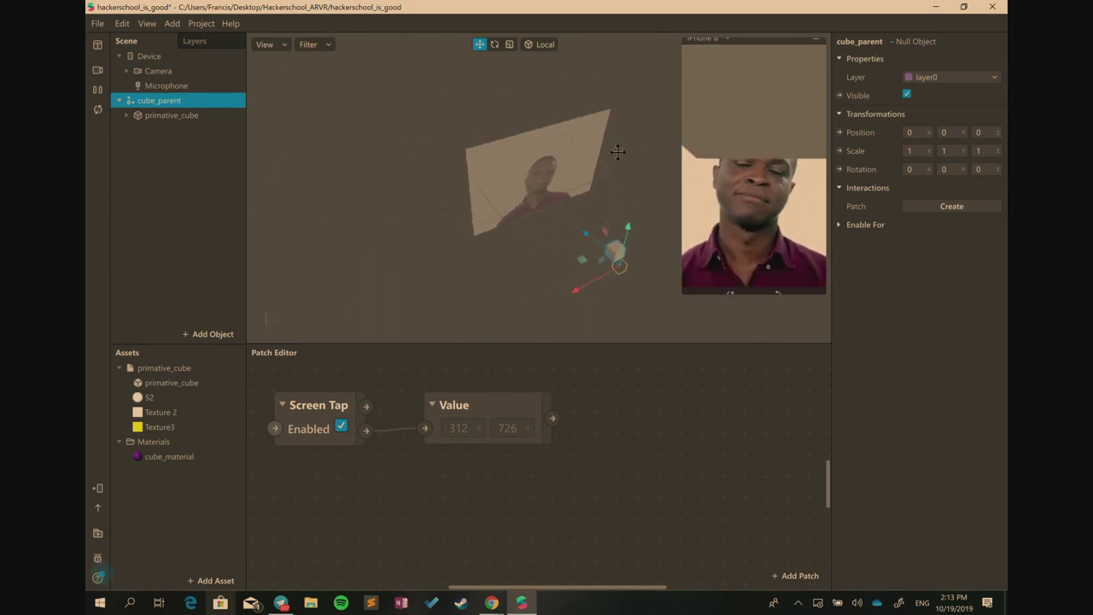
Pause the preview video and try a Z position of -0.4 for cube_parent
click(164, 116)
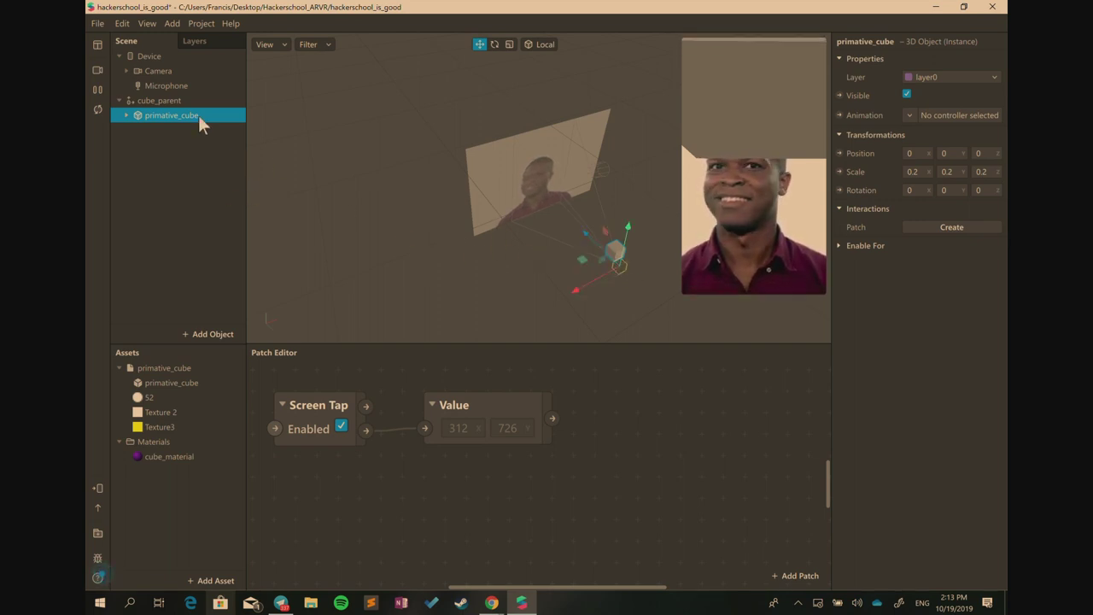
click(155, 101)
click(98, 90)
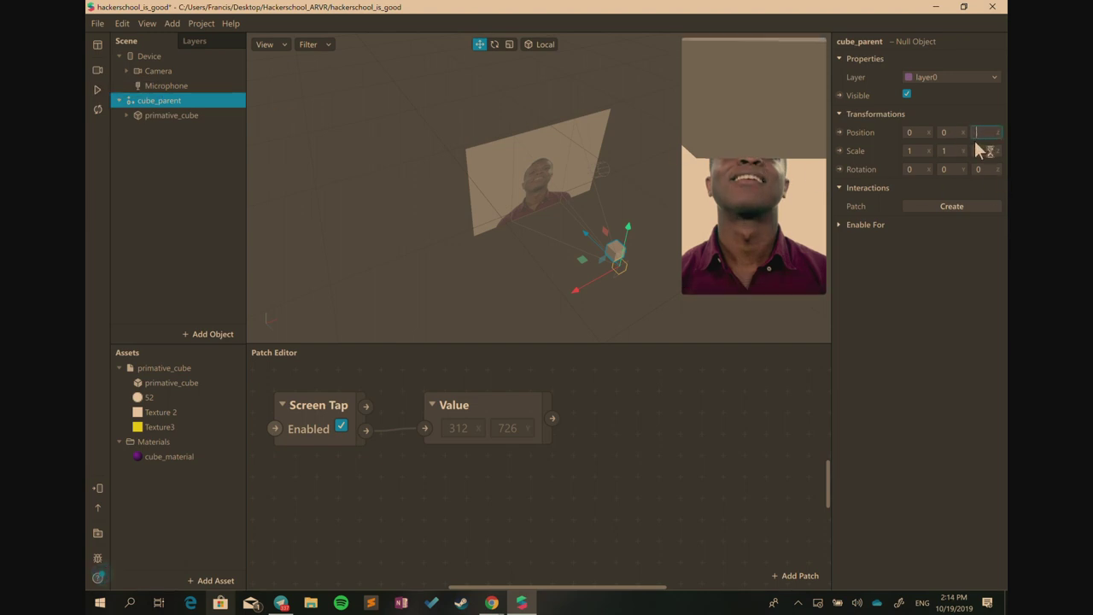
text(-0.4)
key(Return)
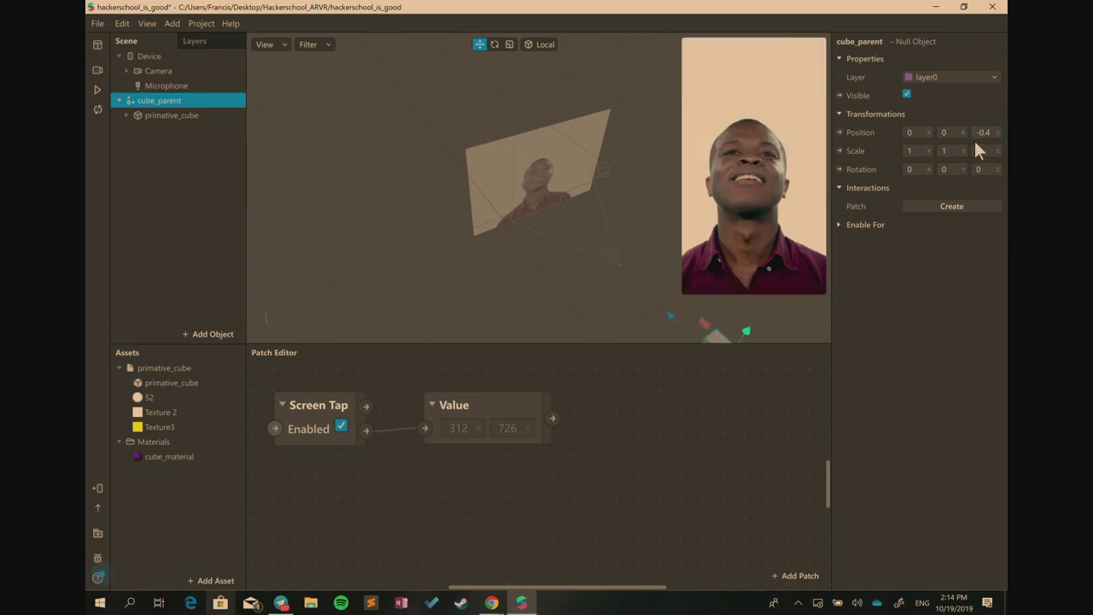
Set the Z position of cube_parent to 0.4
click(983, 132)
text(0.4)
key(Return)
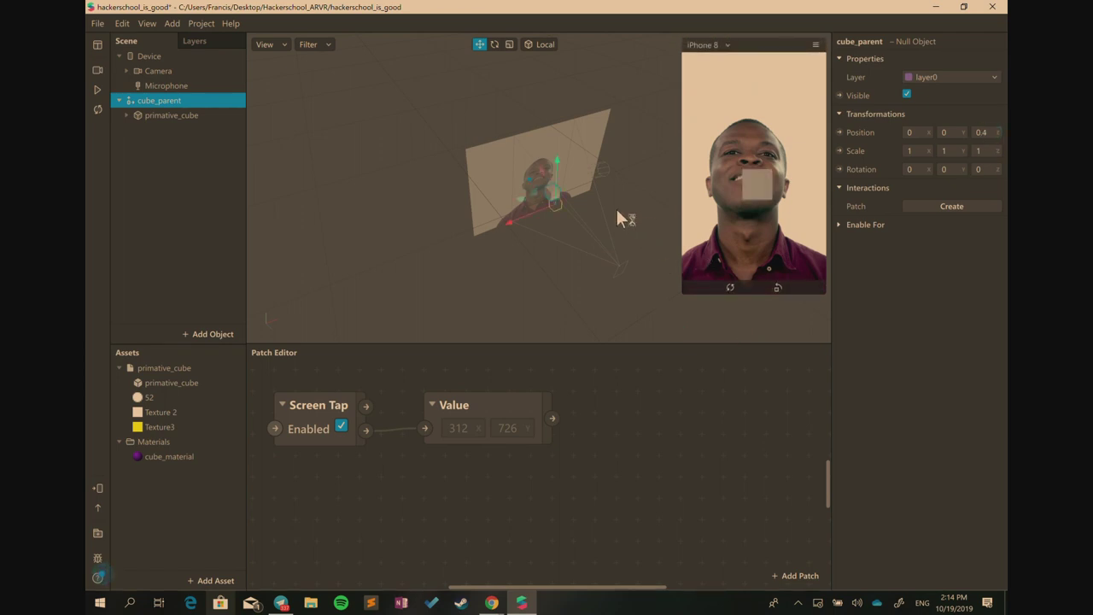
Set the rotation of primative_cube to 45 on both the X and Y axes
click(221, 114)
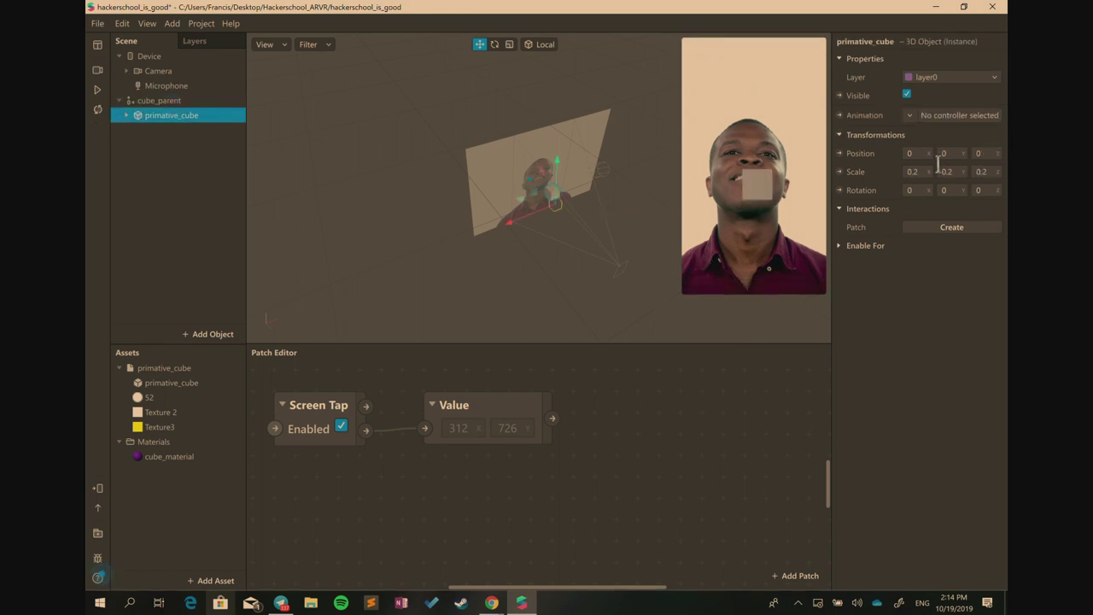
click(916, 190)
text(45)
key(Tab)
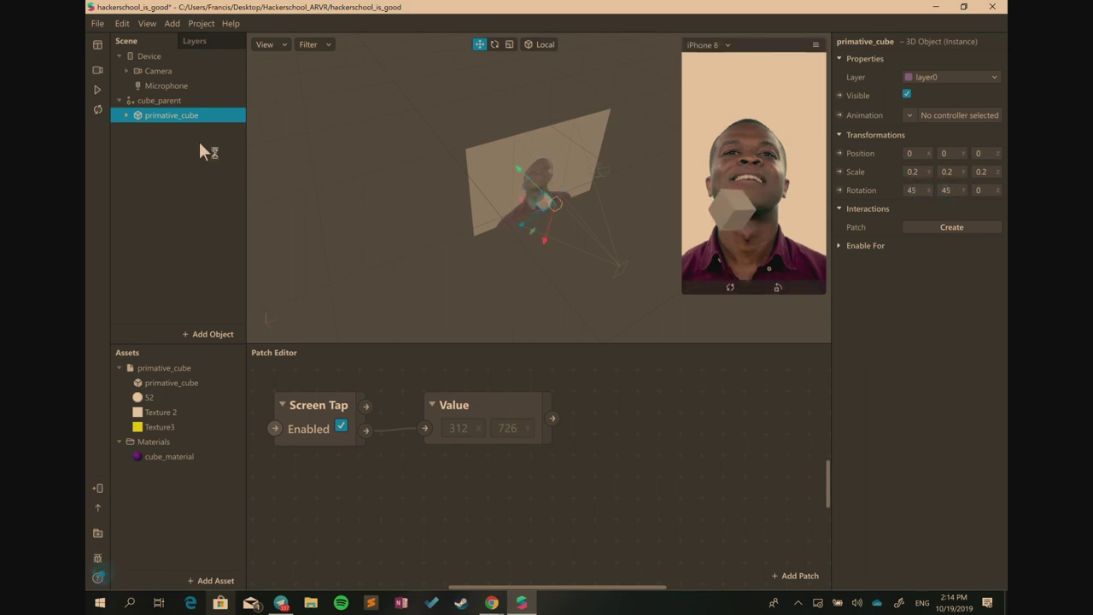
Move cube_parent up in front of the face, to about 0.007 on X and 0.104 on Y
click(183, 100)
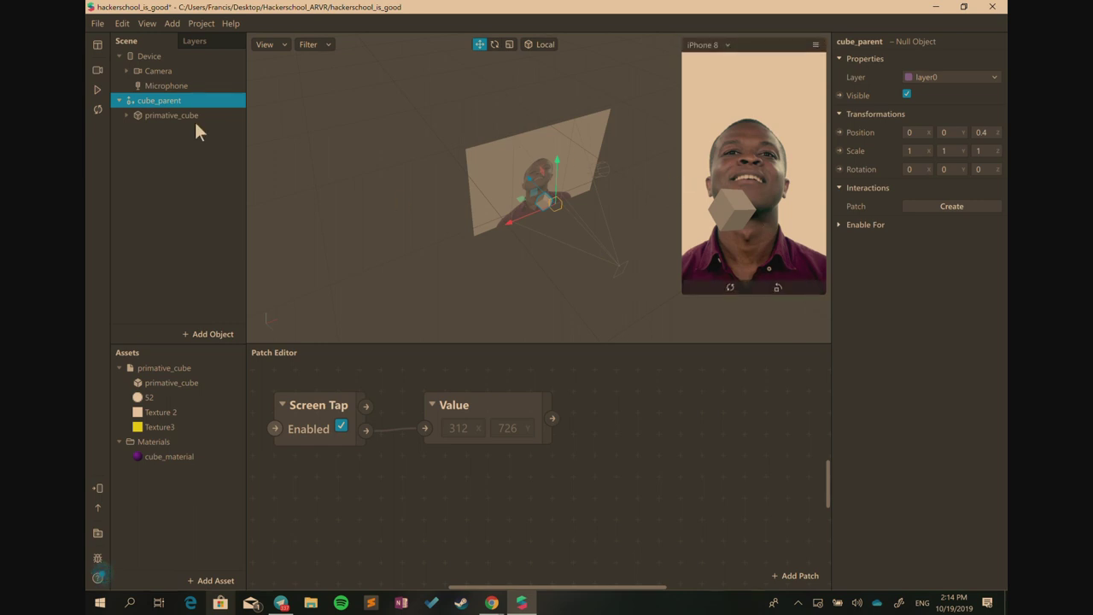
click(162, 87)
click(162, 101)
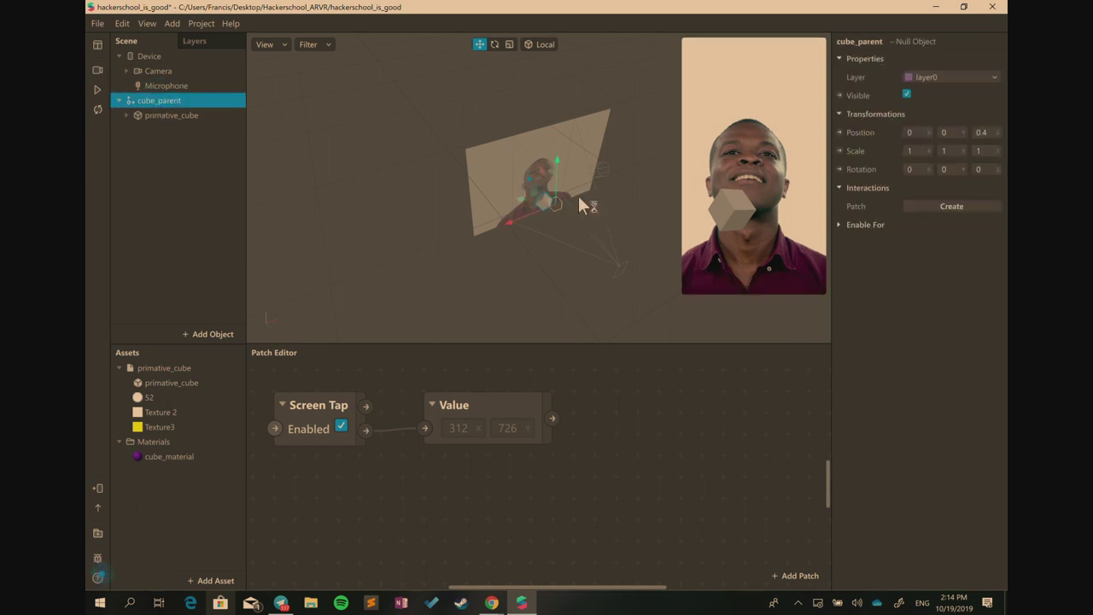
scroll(537, 236, up, 5)
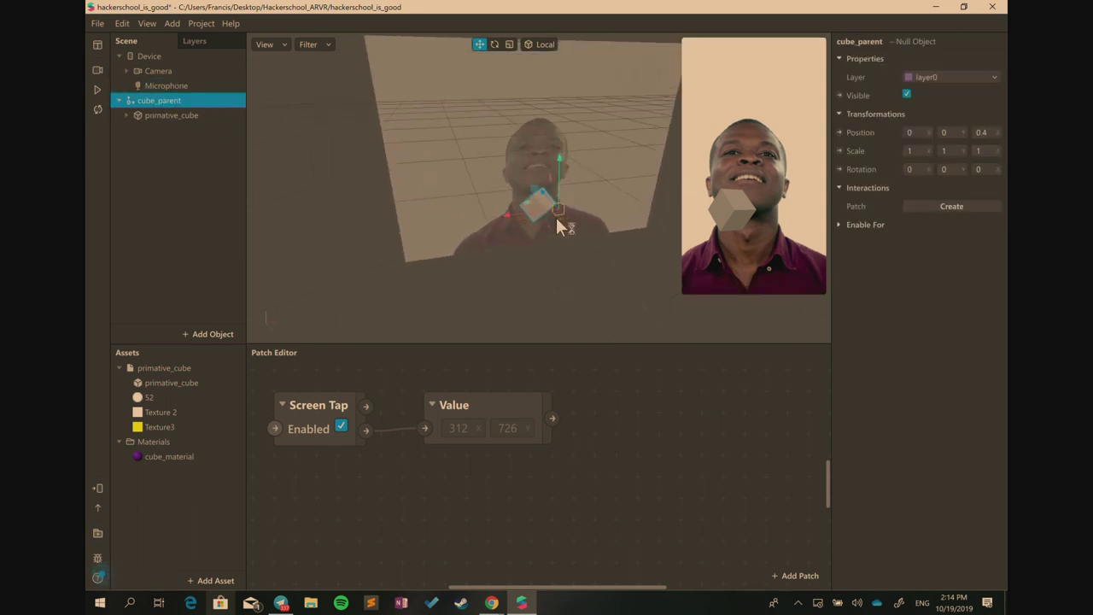
drag(556, 223, 549, 226)
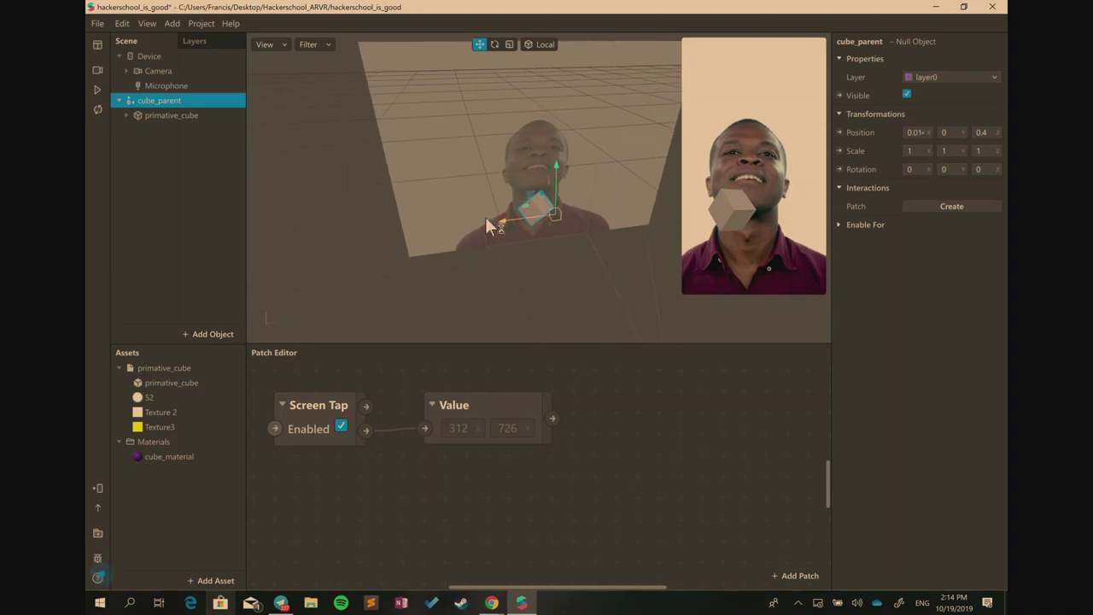
drag(485, 223, 543, 158)
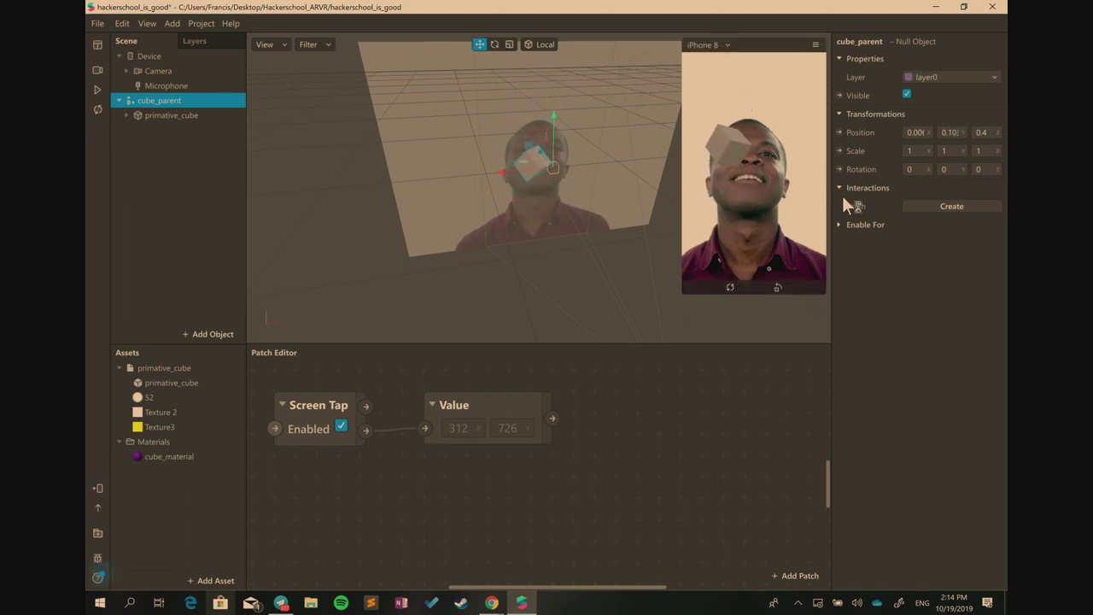
Widen the properties area to show full position values and set the X position of cube_parent to 0.08
drag(828, 193, 773, 193)
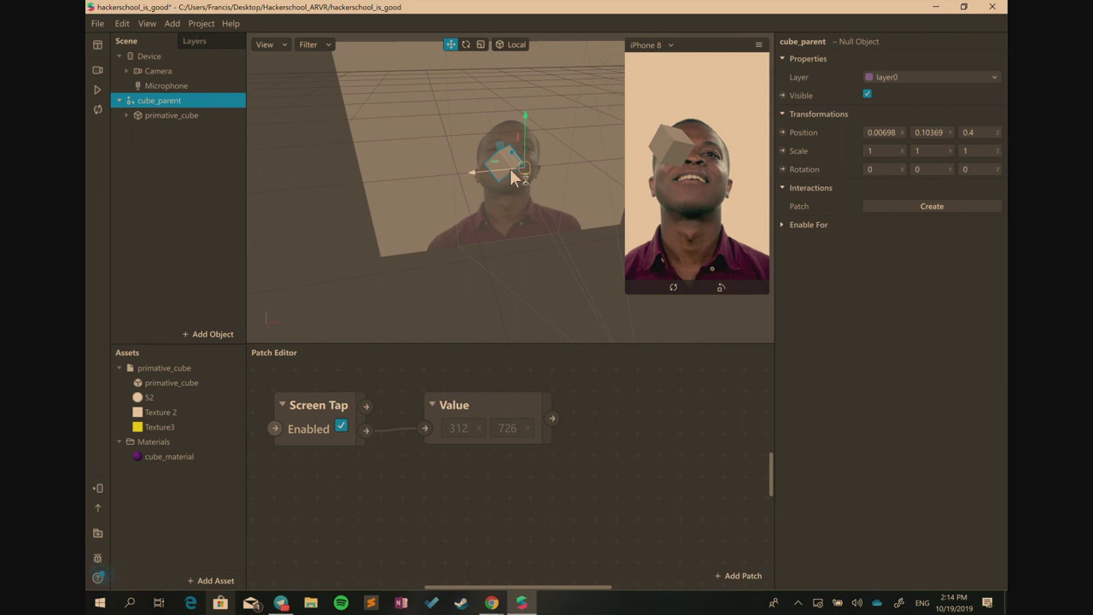
drag(505, 174, 471, 176)
click(881, 132)
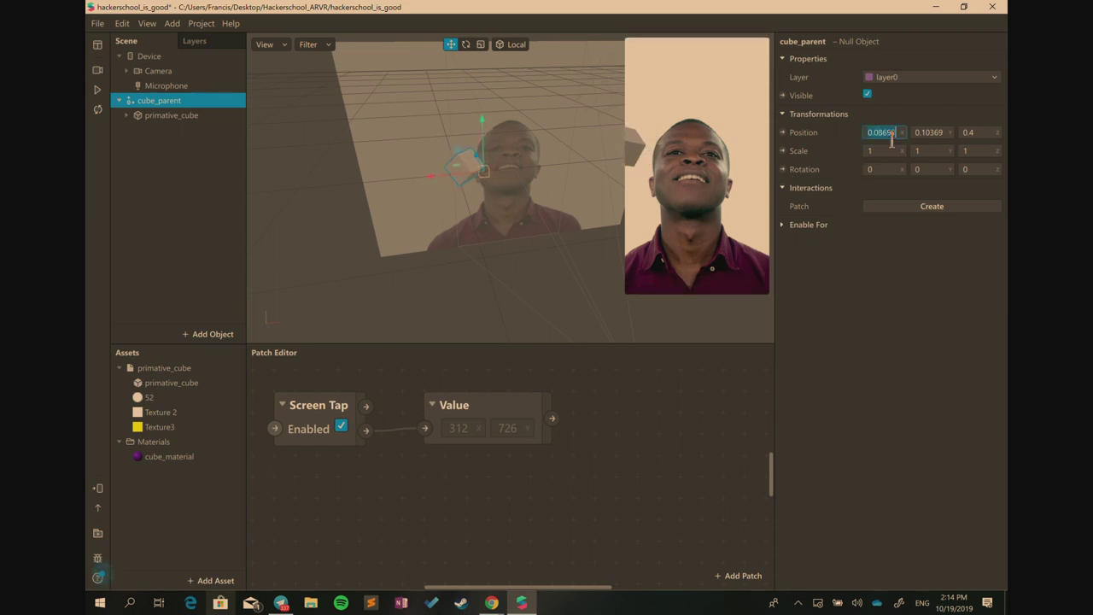
text(0.08)
key(Return)
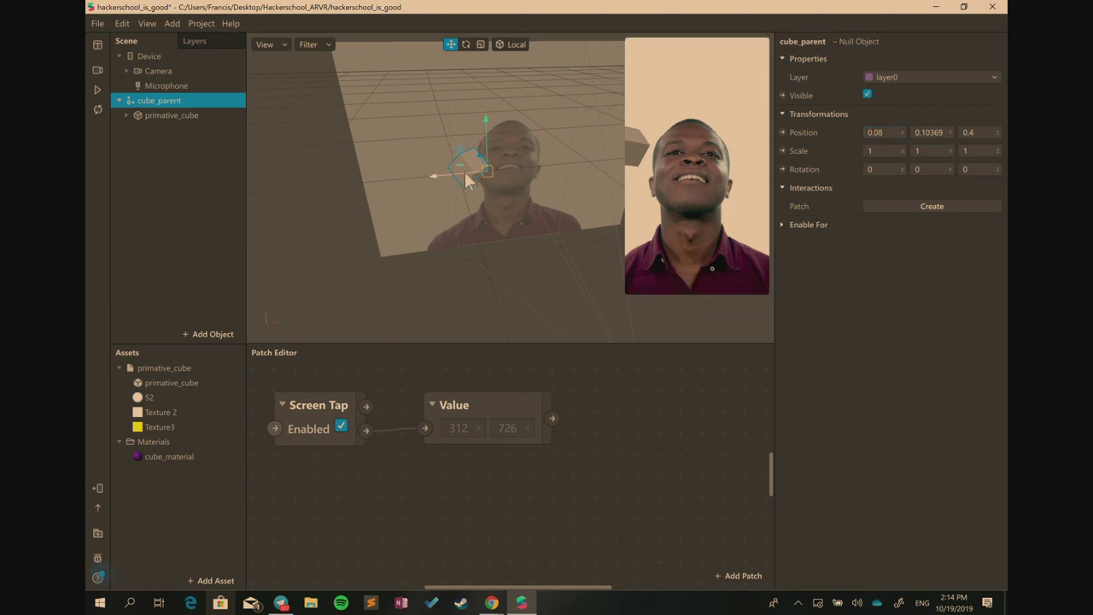
Move cube_parent along X to the opposite side of the face, to about -0.148
drag(468, 182, 586, 172)
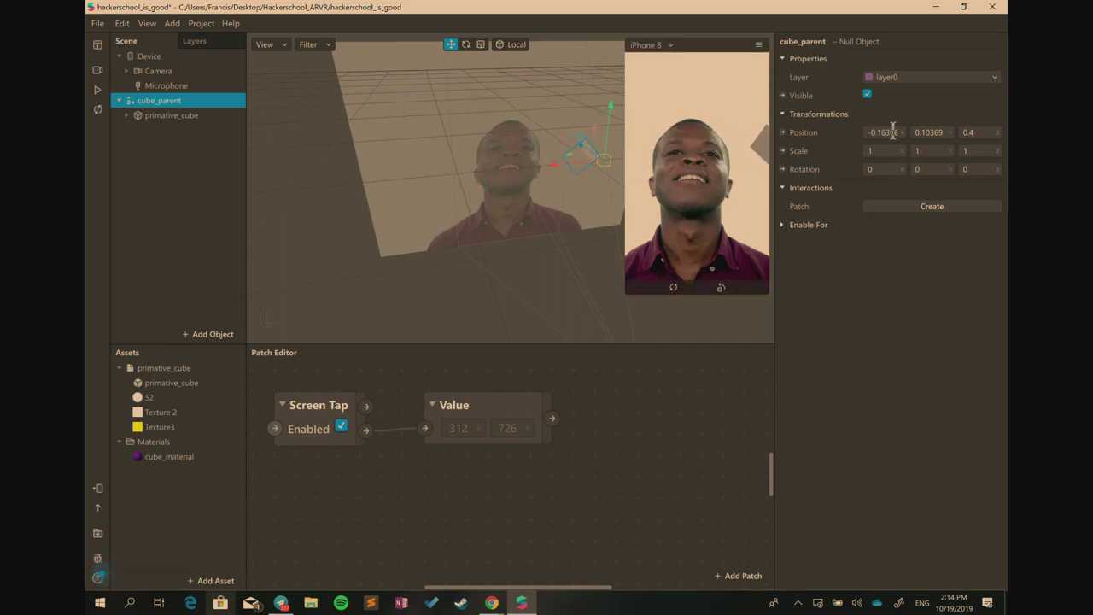
drag(893, 132, 886, 140)
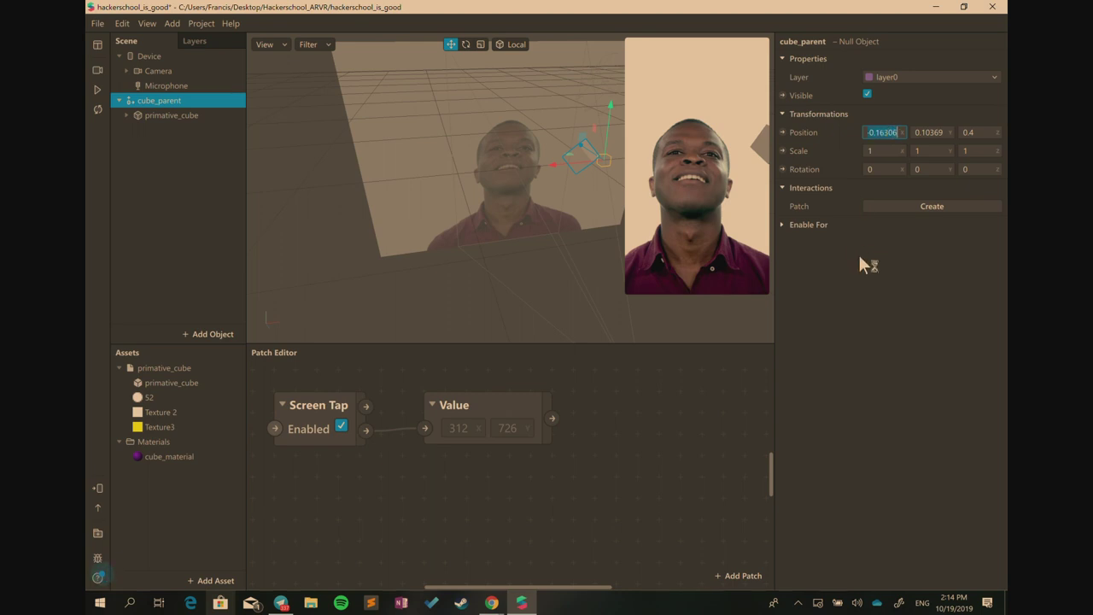
mouse_move(584, 169)
mouse_down()
mouse_move(465, 175)
mouse_move(597, 175)
mouse_move(578, 177)
mouse_up()
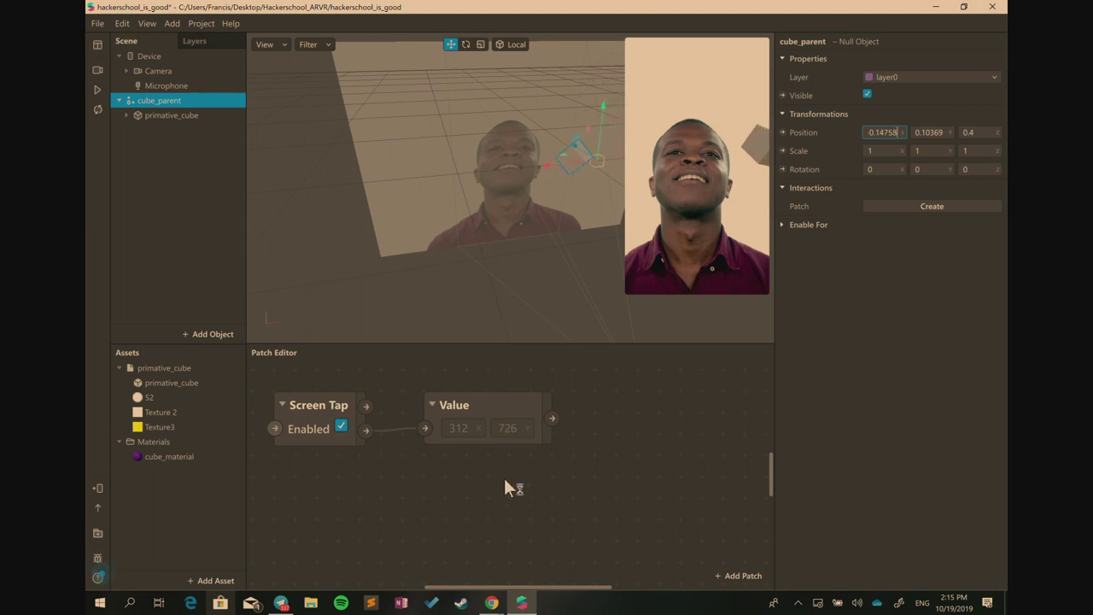
Switch the device preview to Simulate Touch and tap on both sides of the face to check the Value patch's coordinates
click(480, 408)
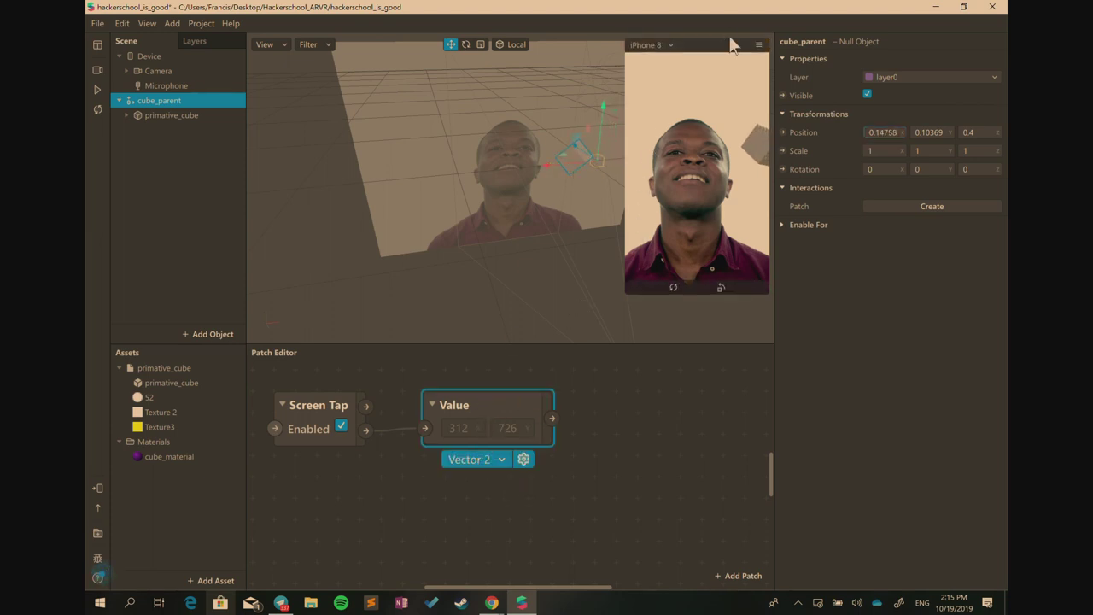
click(758, 44)
click(762, 63)
click(639, 175)
click(639, 174)
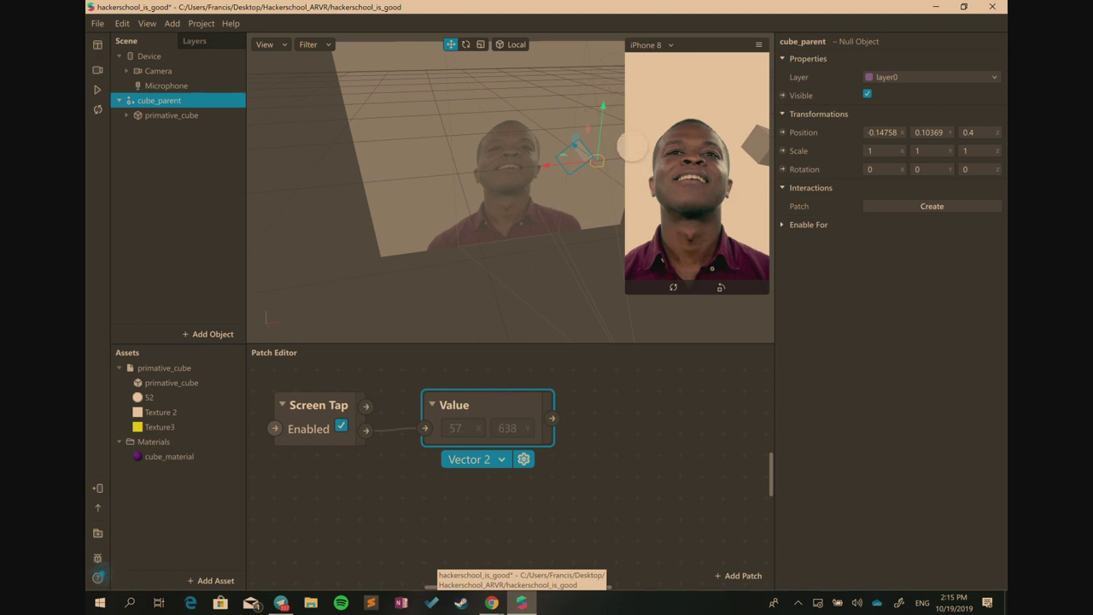
click(643, 151)
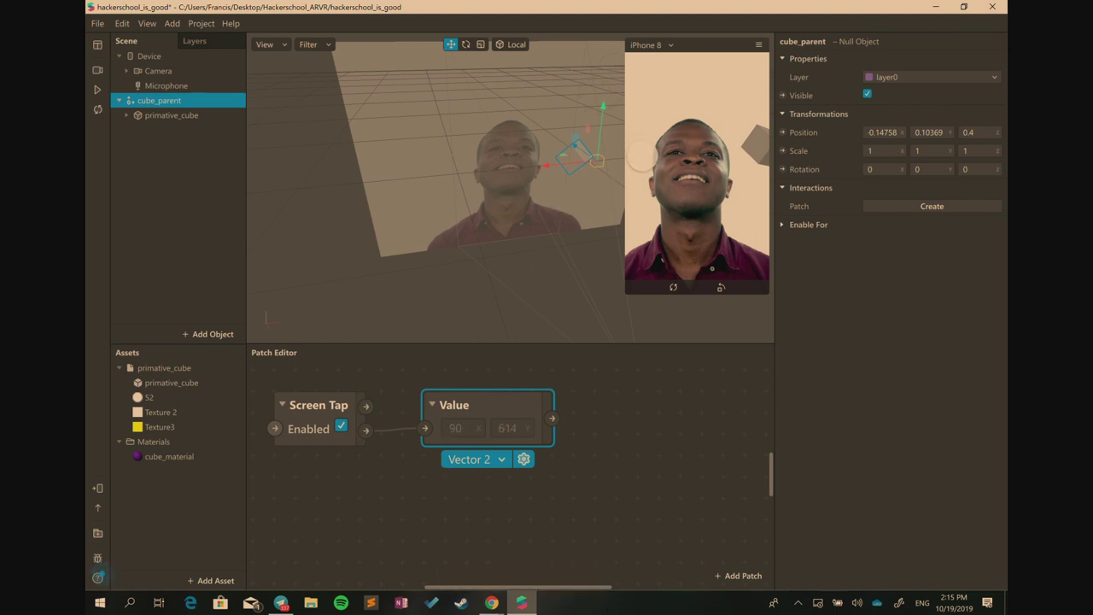
click(757, 156)
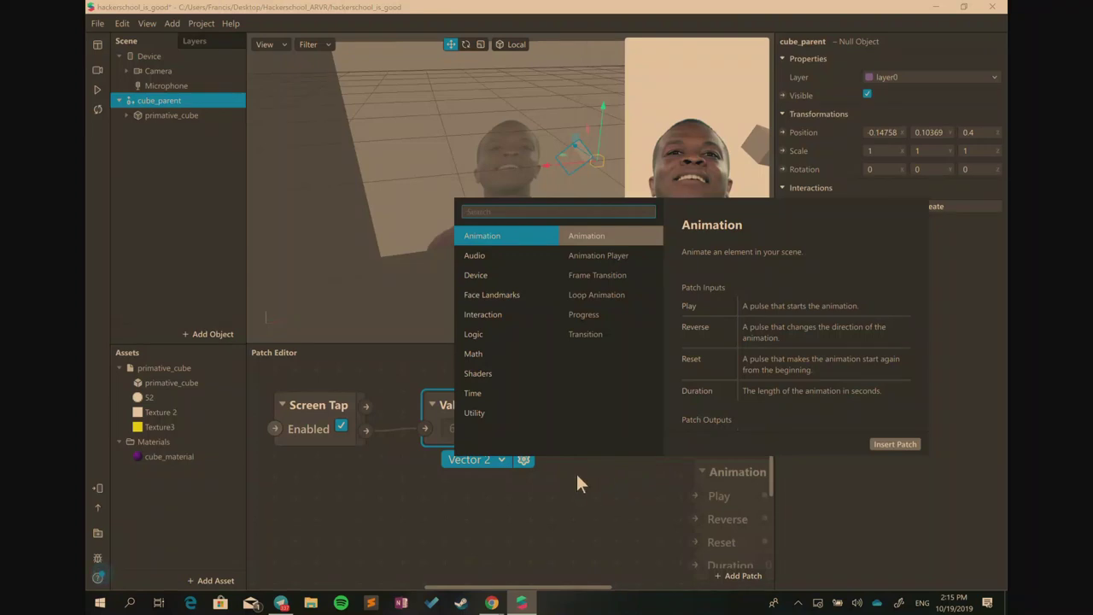
Insert an Unpack patch and place it below the Screen Tap and Value patches
text(unpack)
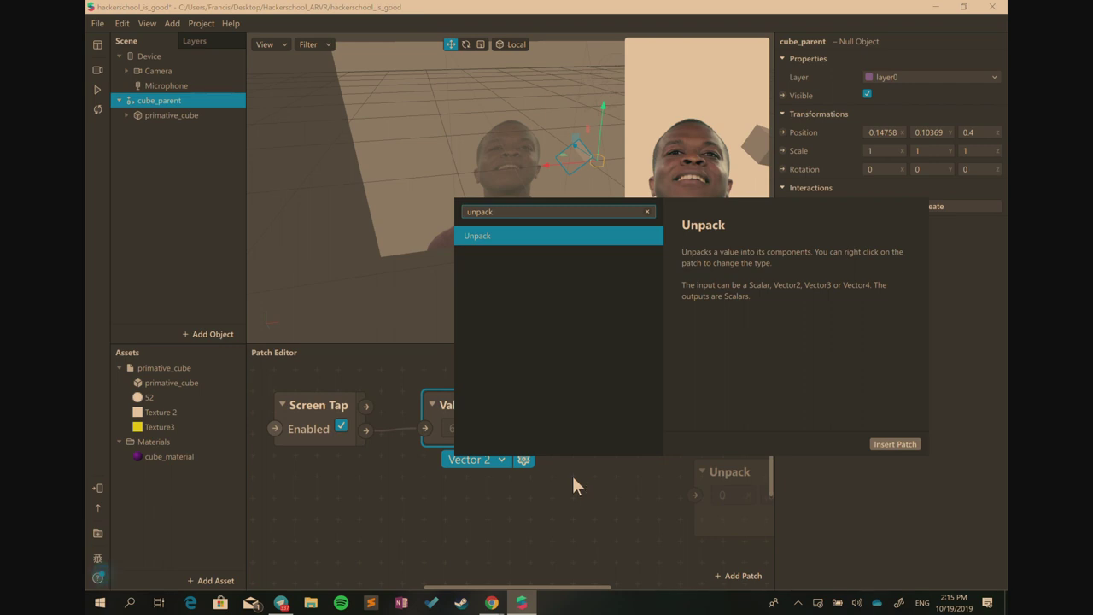
key(Return)
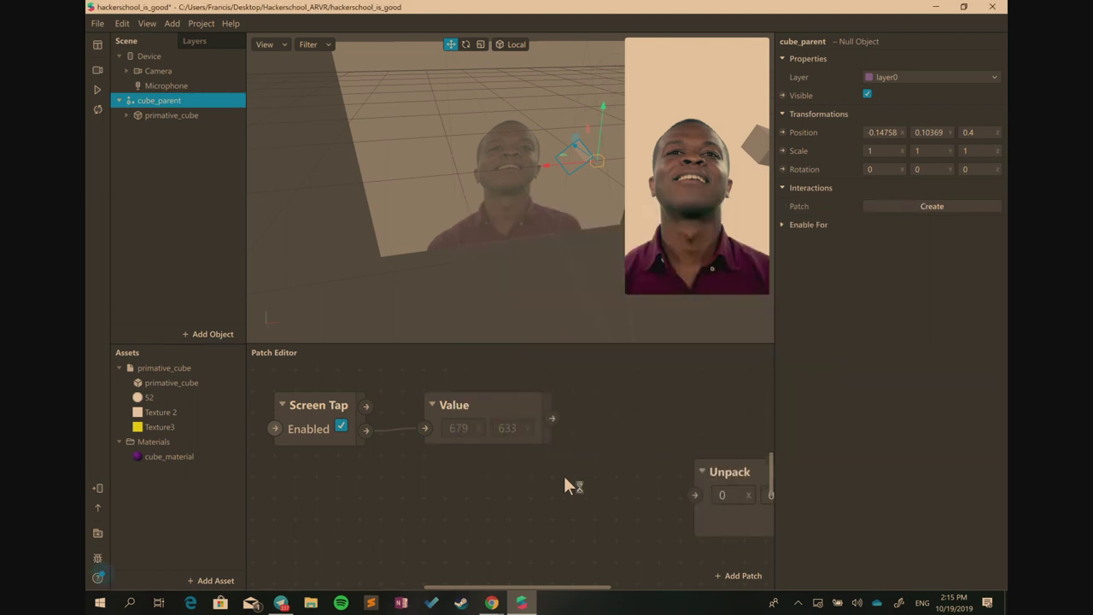
drag(710, 475, 350, 475)
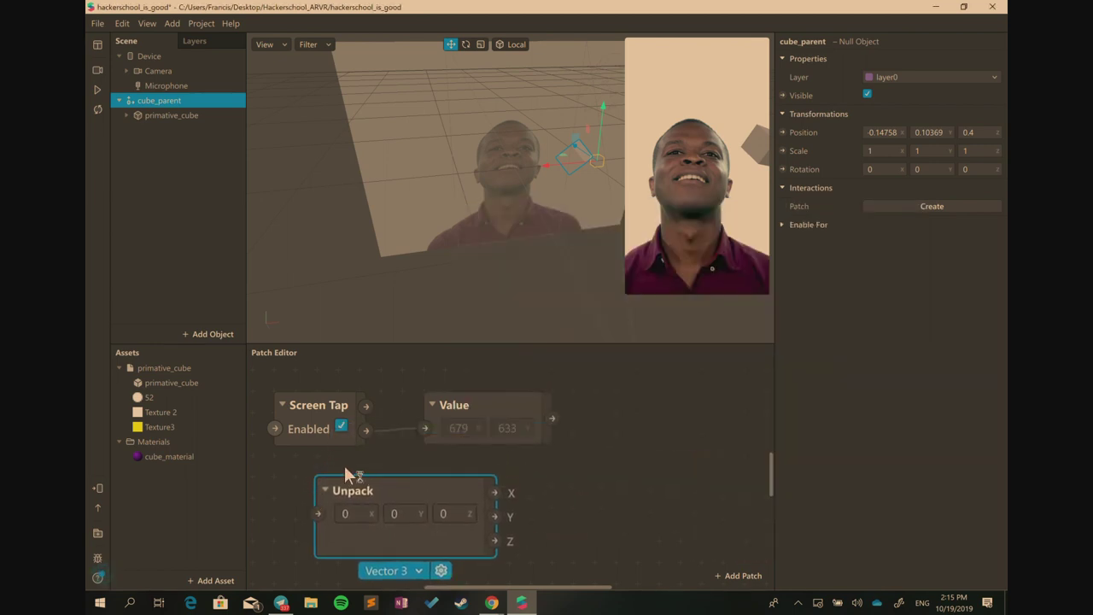
Shift the Value patch closer to Screen Tap and connect its output to the Unpack patch's input
scroll(403, 434, down, 2)
scroll(422, 409, up, 1)
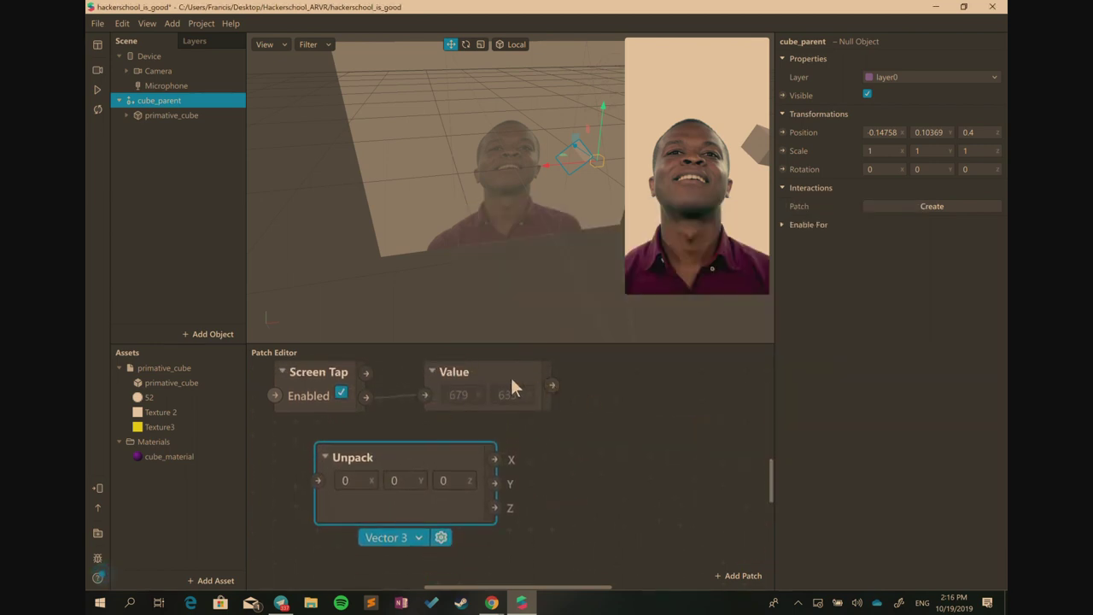
click(512, 389)
drag(532, 388, 319, 487)
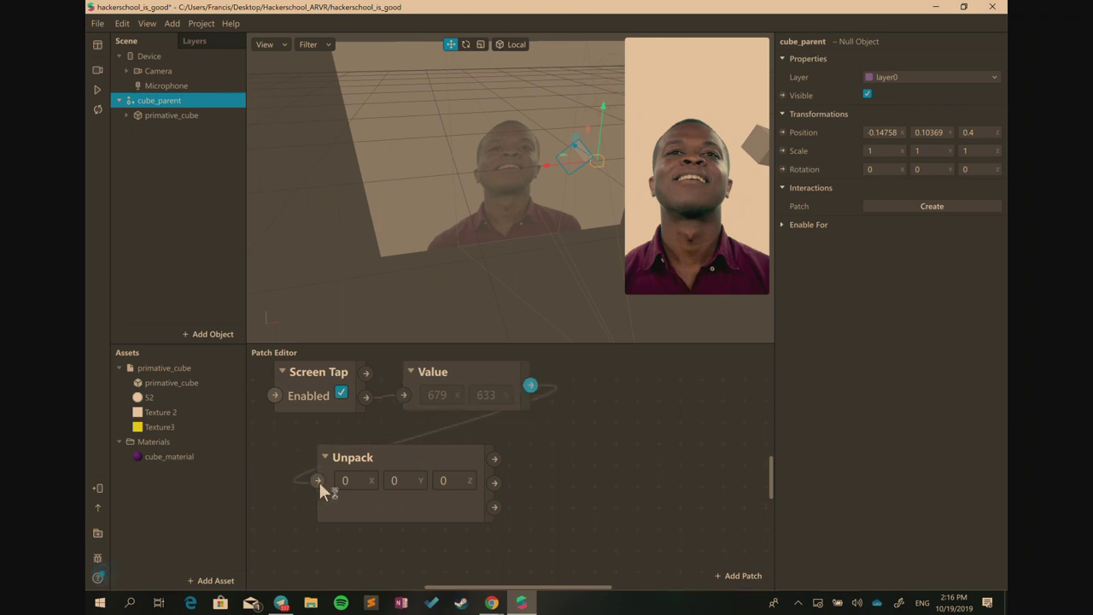
Change the Unpack patch's type to Vector 2
click(414, 471)
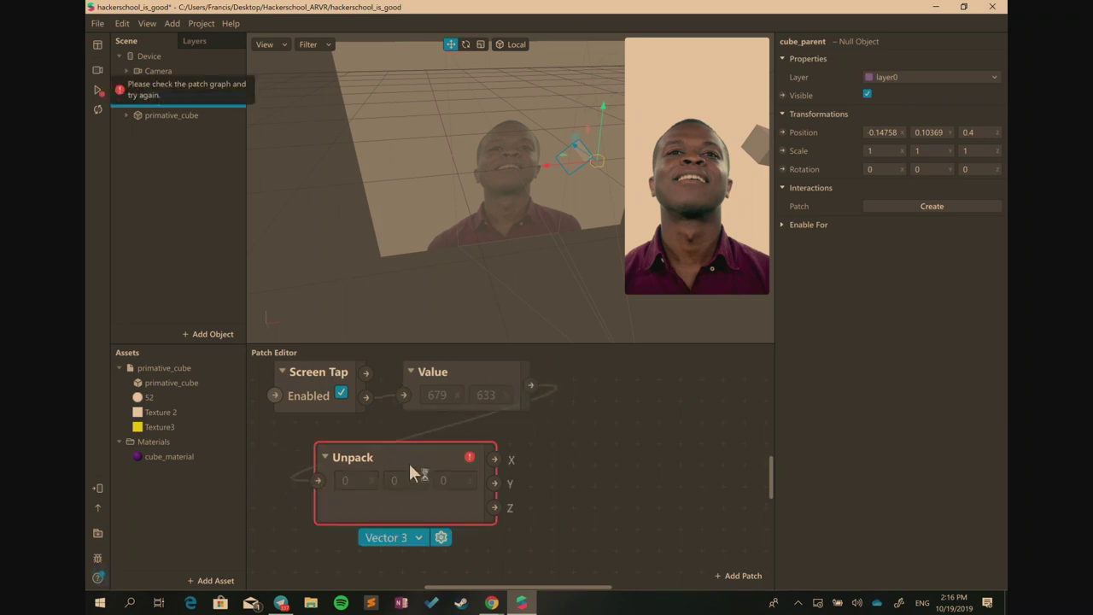
click(419, 538)
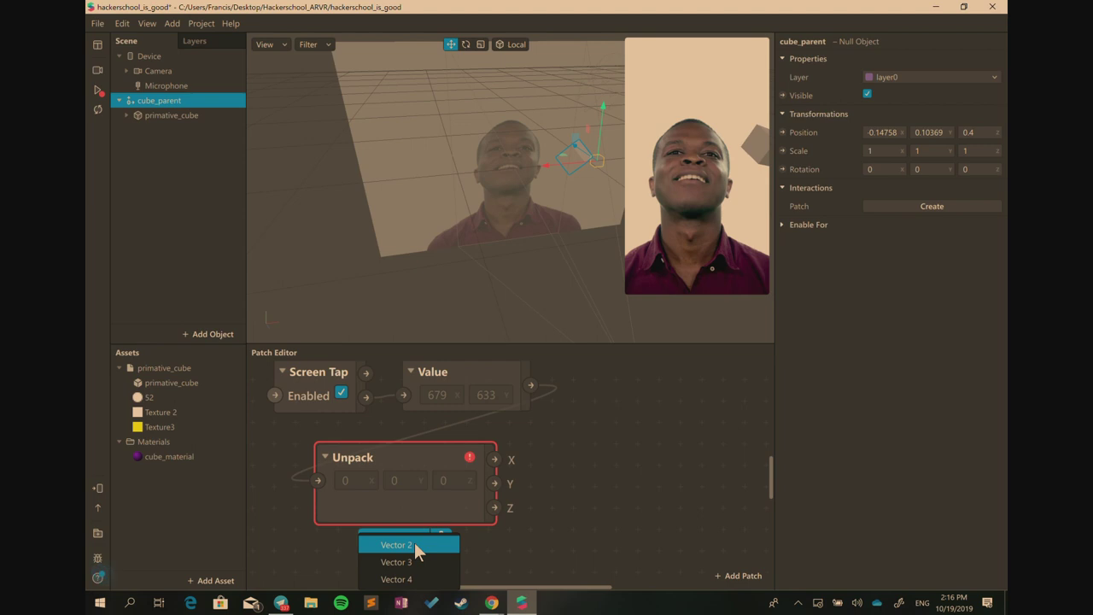
click(414, 545)
click(417, 466)
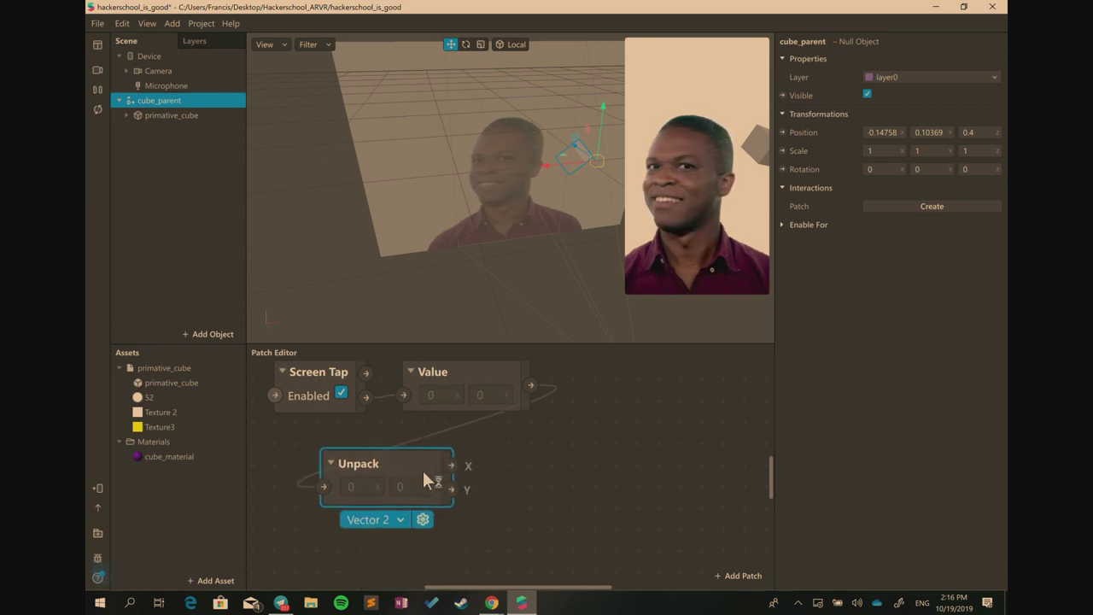
Shift the Unpack patch away from the graph's center and tap beside the face in the preview to check its X and Y values
drag(425, 472, 421, 459)
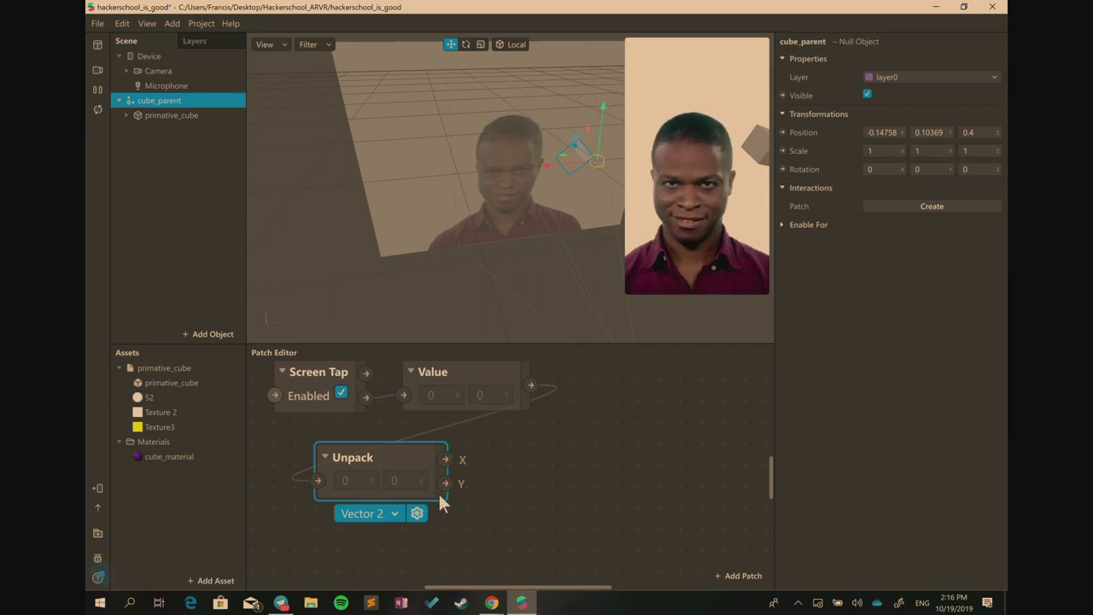
drag(397, 454, 374, 449)
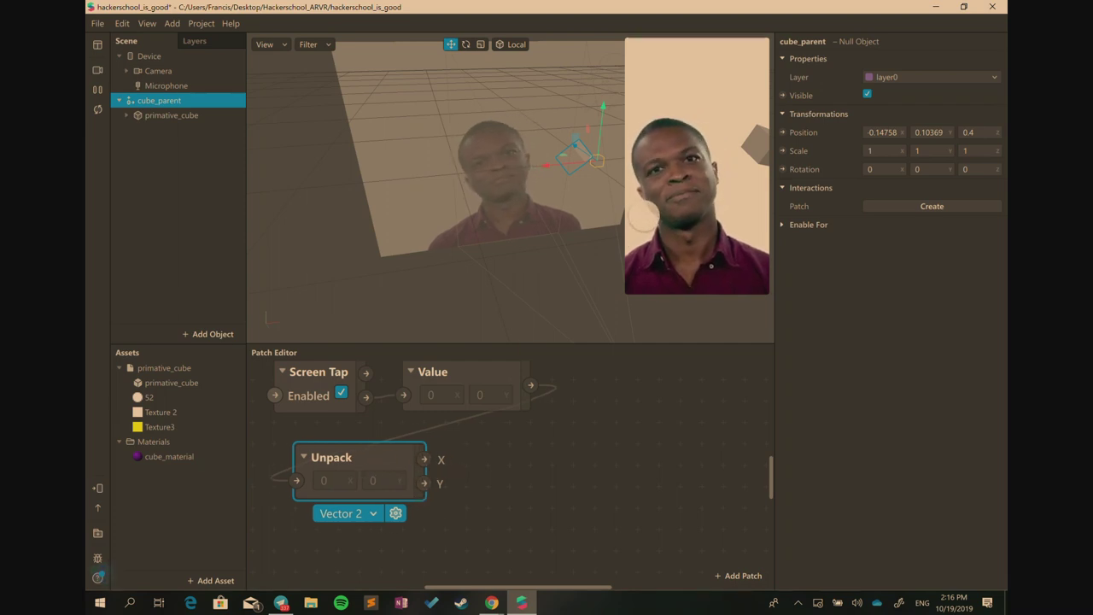
click(643, 216)
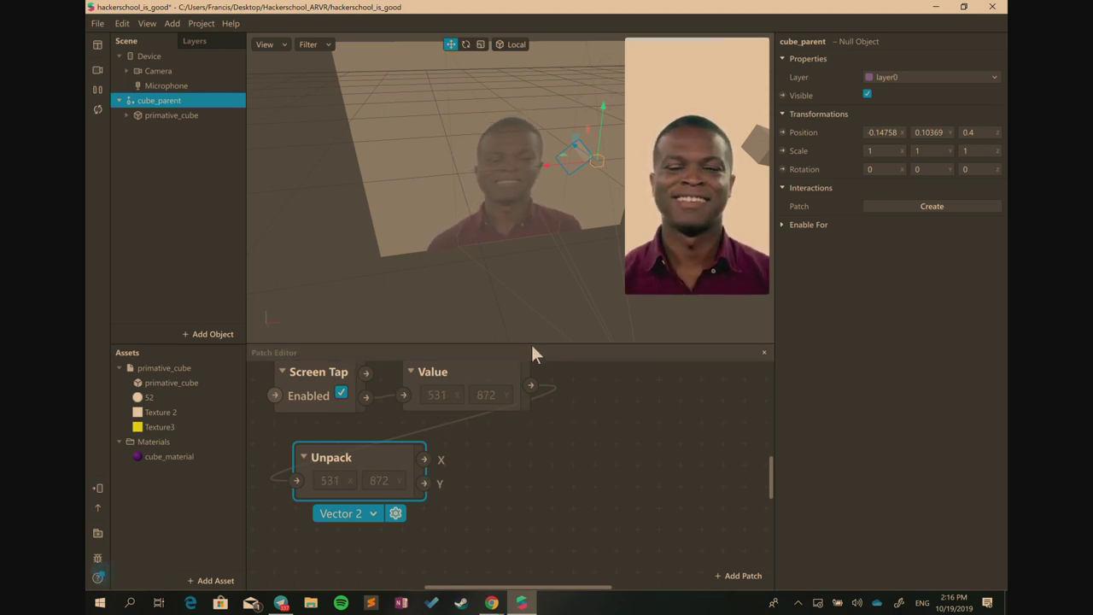
Insert a From Range patch and place it beside the Unpack patch, enlarging the Patch Editor to make room
drag(537, 341, 541, 286)
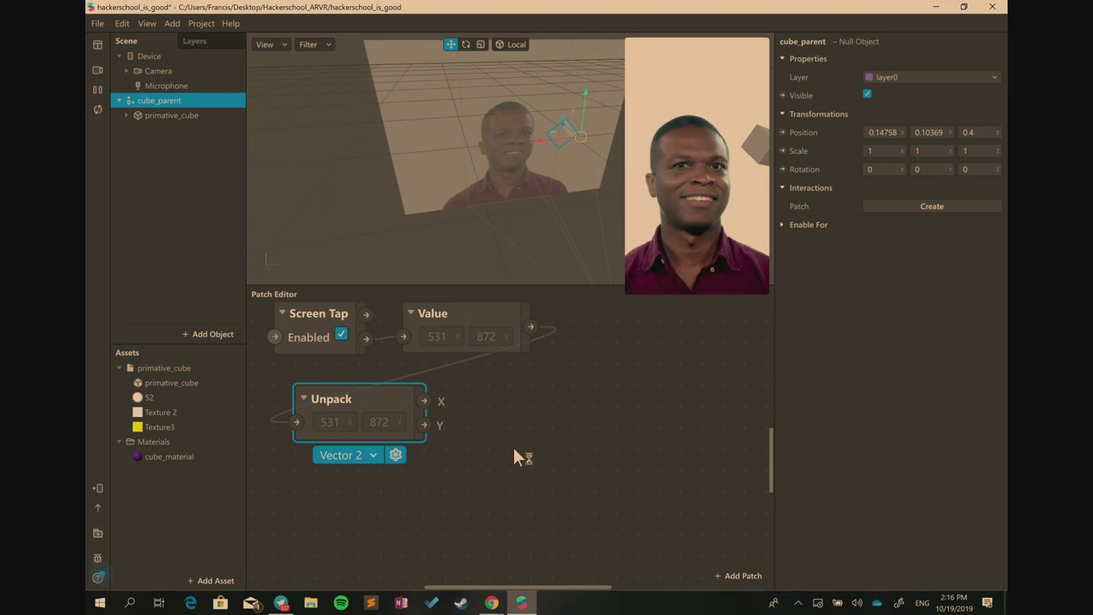
double_click(515, 451)
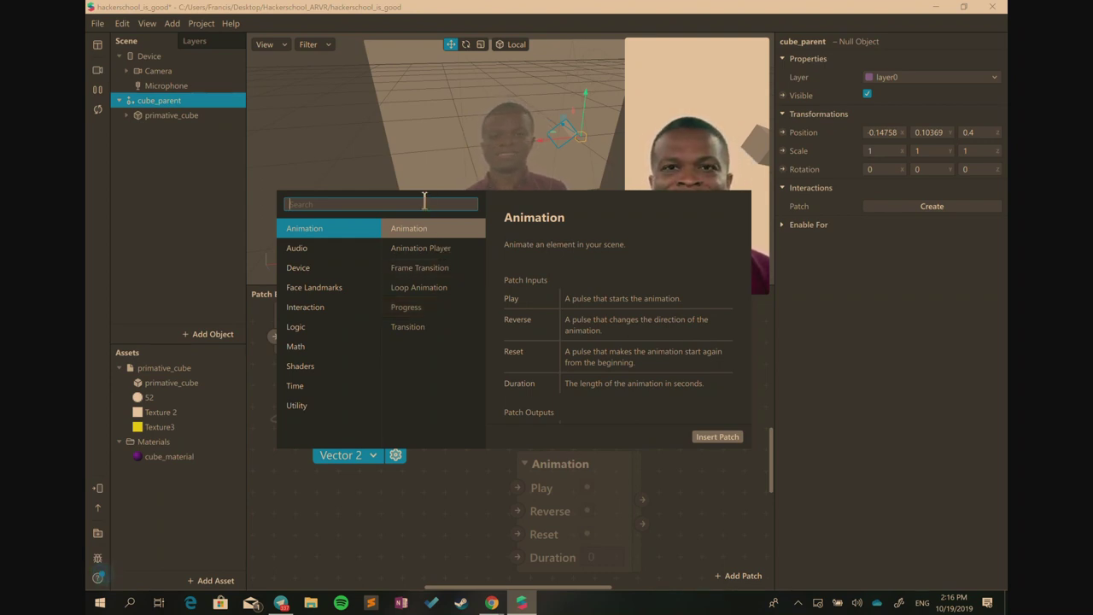
text(fr)
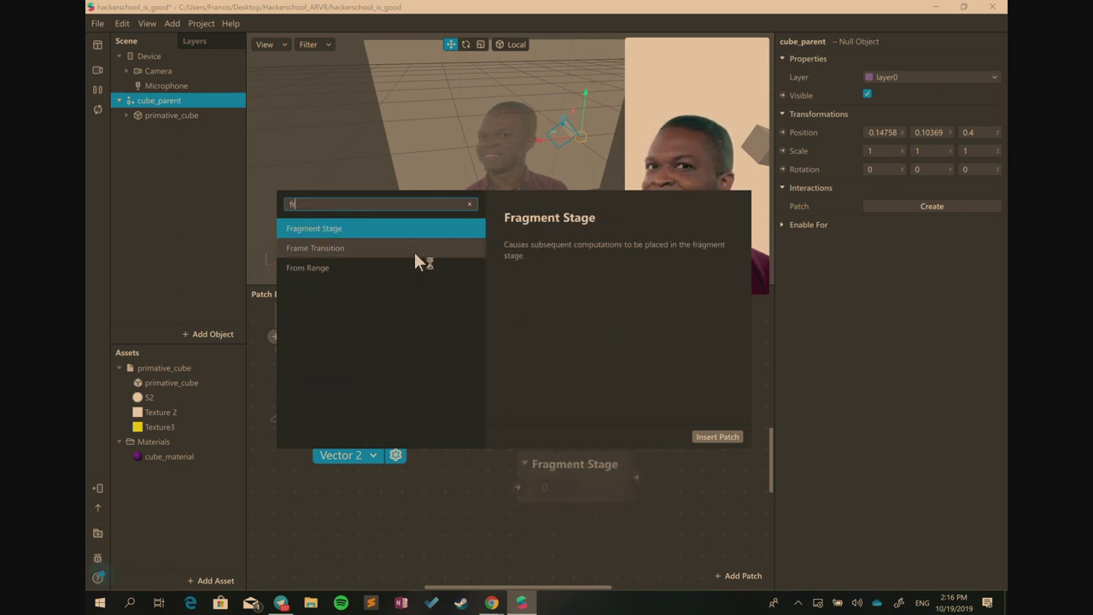
text(om)
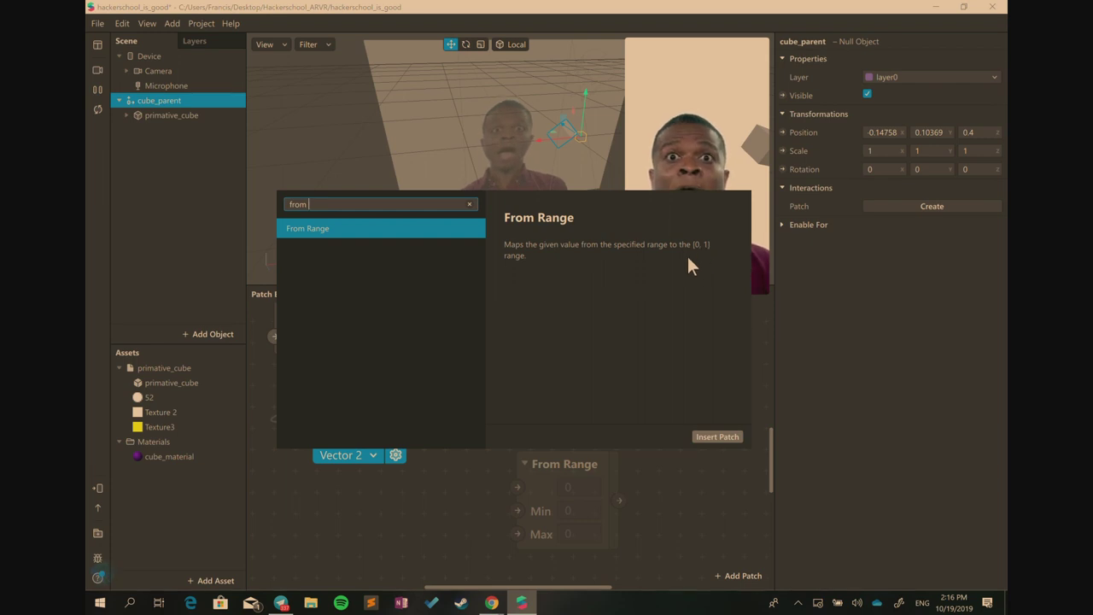
click(420, 231)
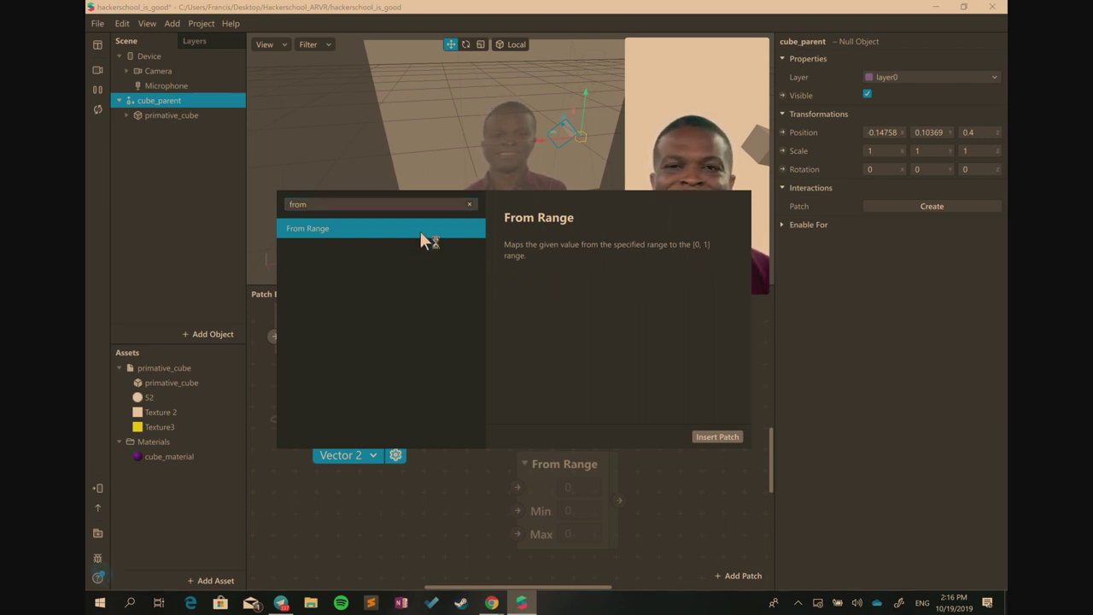
drag(563, 458, 489, 355)
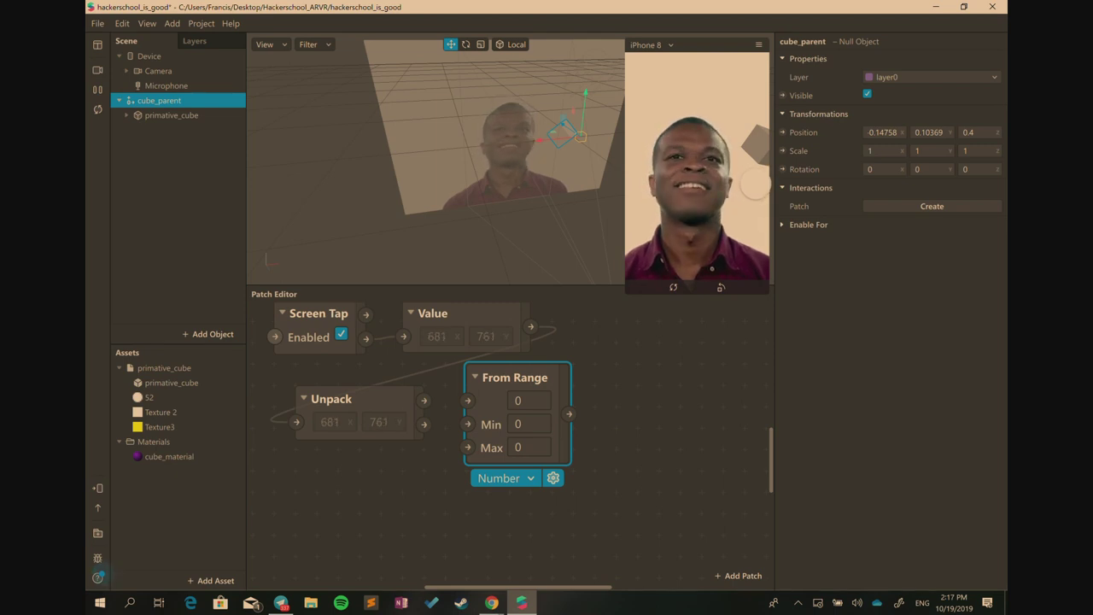
Set the From Range patch's Min to 80 and Max to 680
click(517, 431)
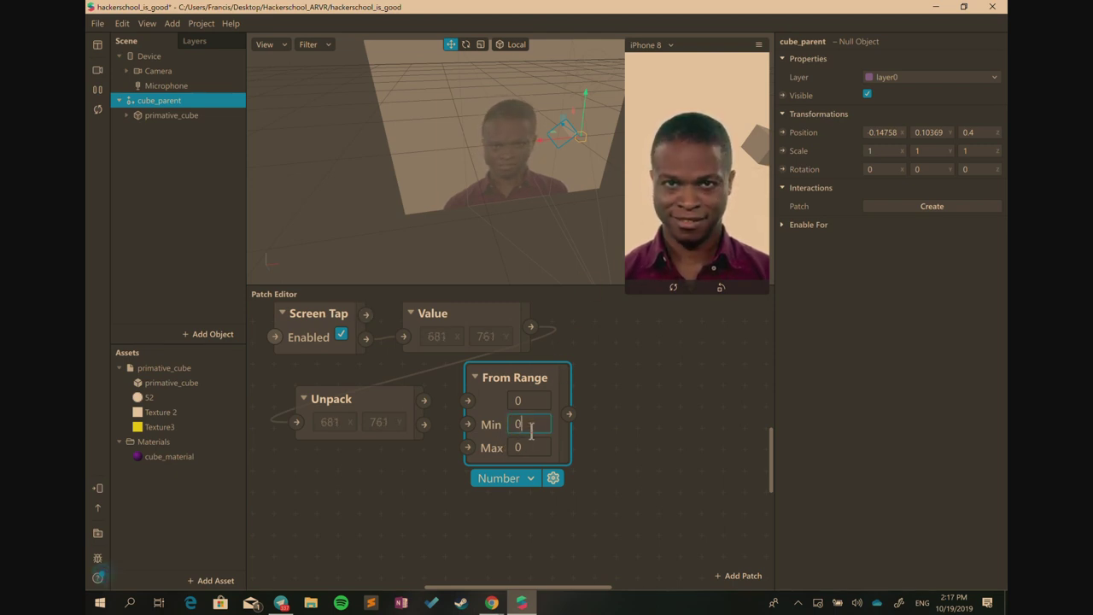
text(80)
key(Tab)
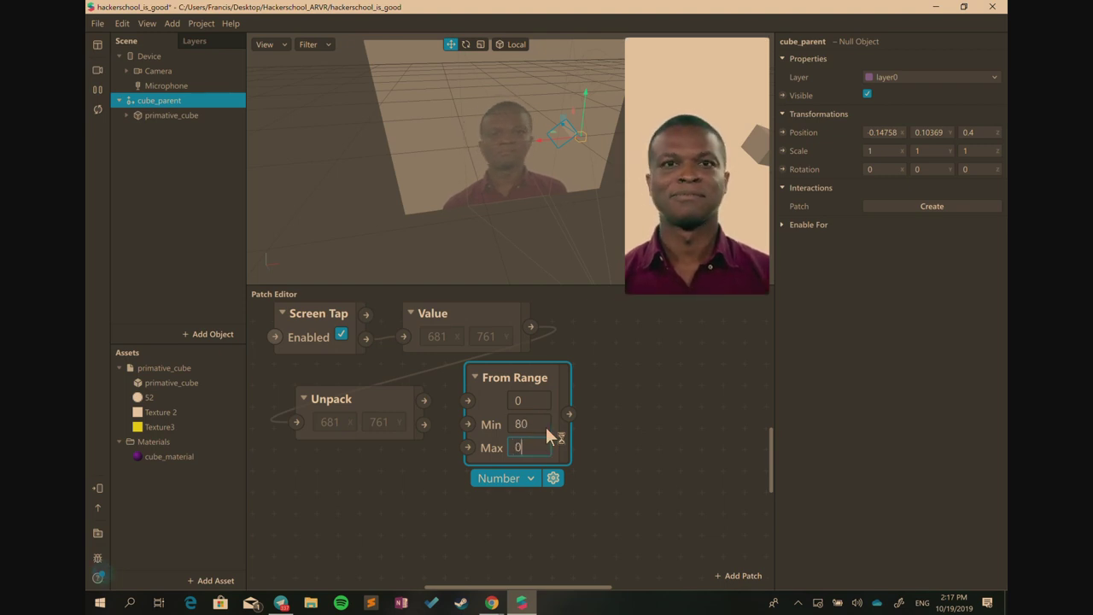
text(680)
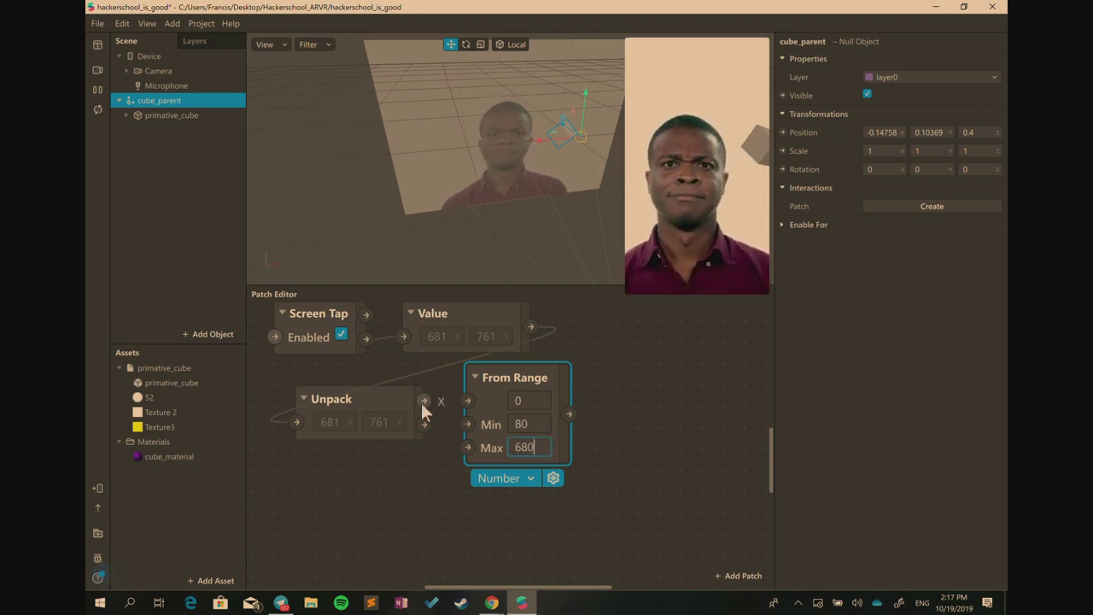
Connect the Unpack patch's X output to the From Range input and tap beside the face in the preview to test it
mouse_move(501, 376)
mouse_down()
mouse_move(554, 361)
mouse_move(505, 386)
mouse_move(500, 375)
mouse_up()
mouse_move(372, 400)
mouse_down()
mouse_move(350, 417)
mouse_move(356, 407)
mouse_up()
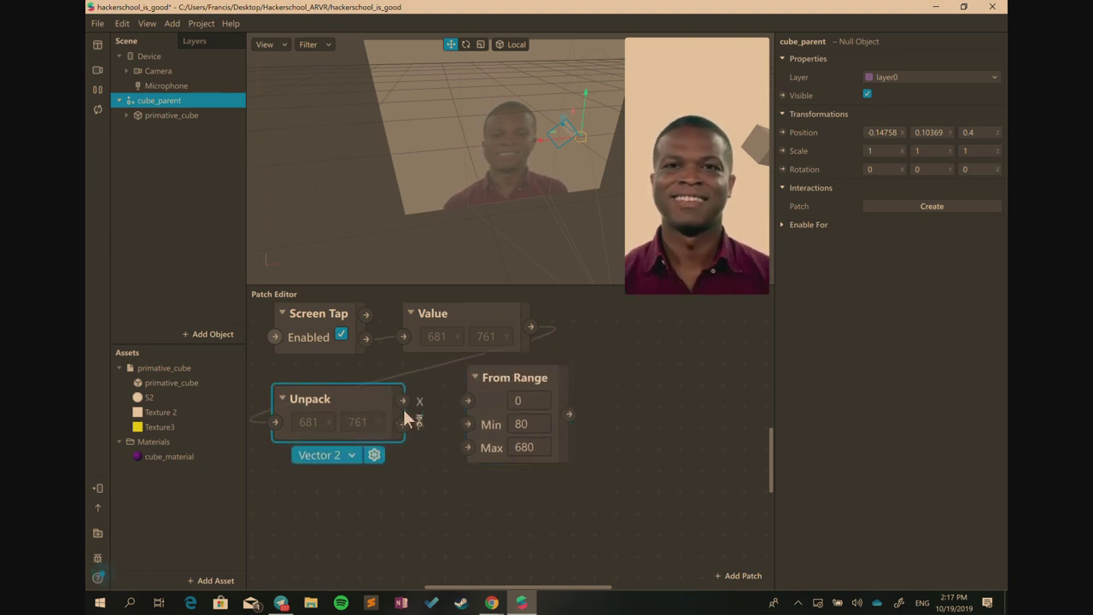
click(421, 417)
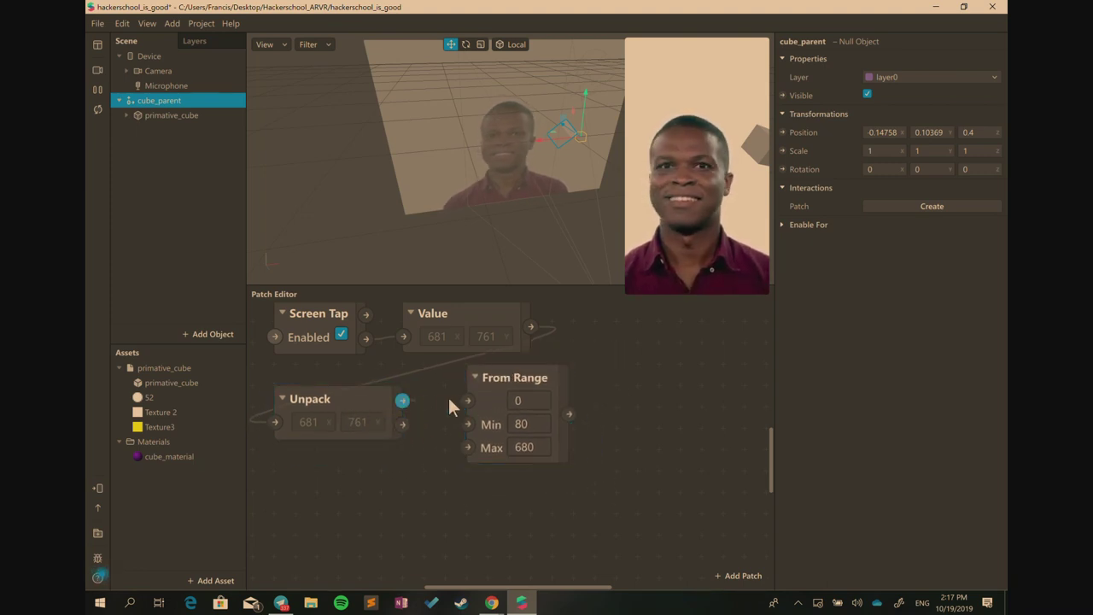
click(502, 384)
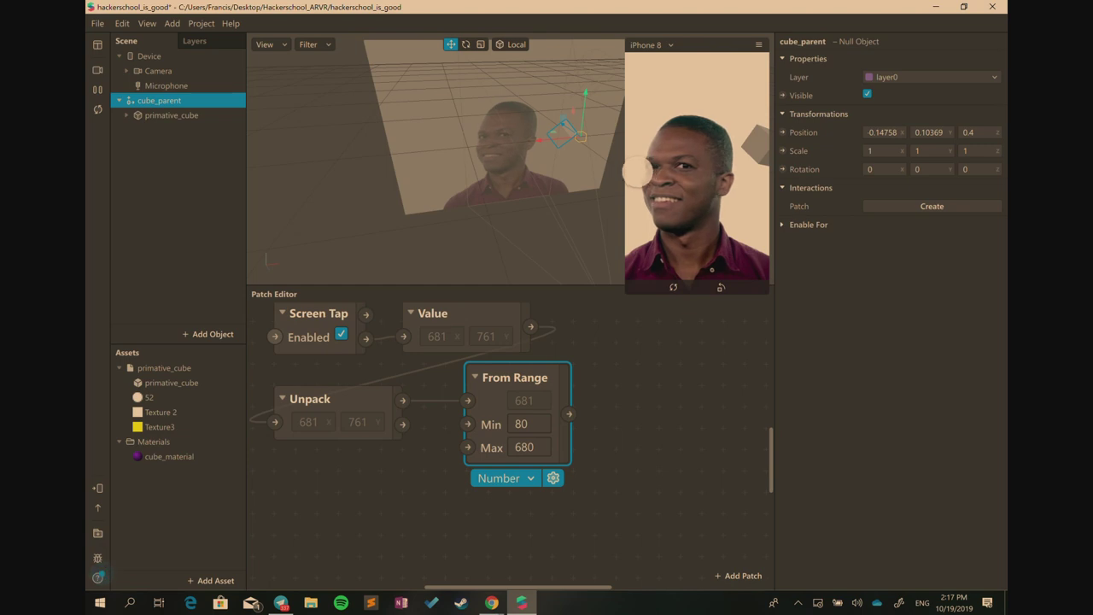
click(638, 172)
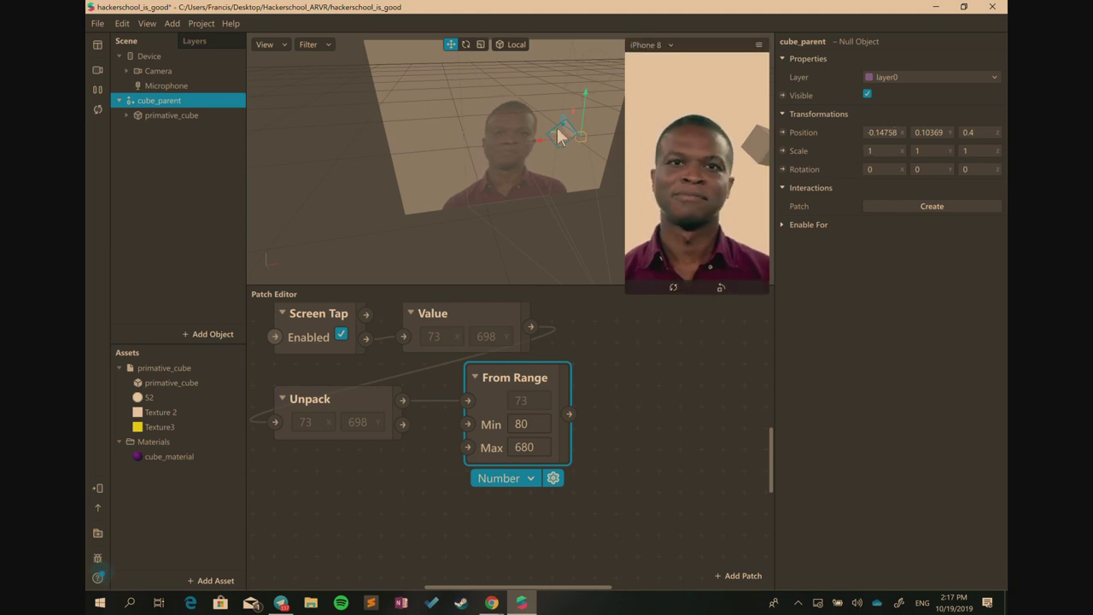
Nudge cube_parent sideways to X -0.15294 in the scene and move the From Range patch closer to Unpack
mouse_move(562, 145)
mouse_down()
mouse_move(458, 147)
mouse_move(564, 150)
mouse_up()
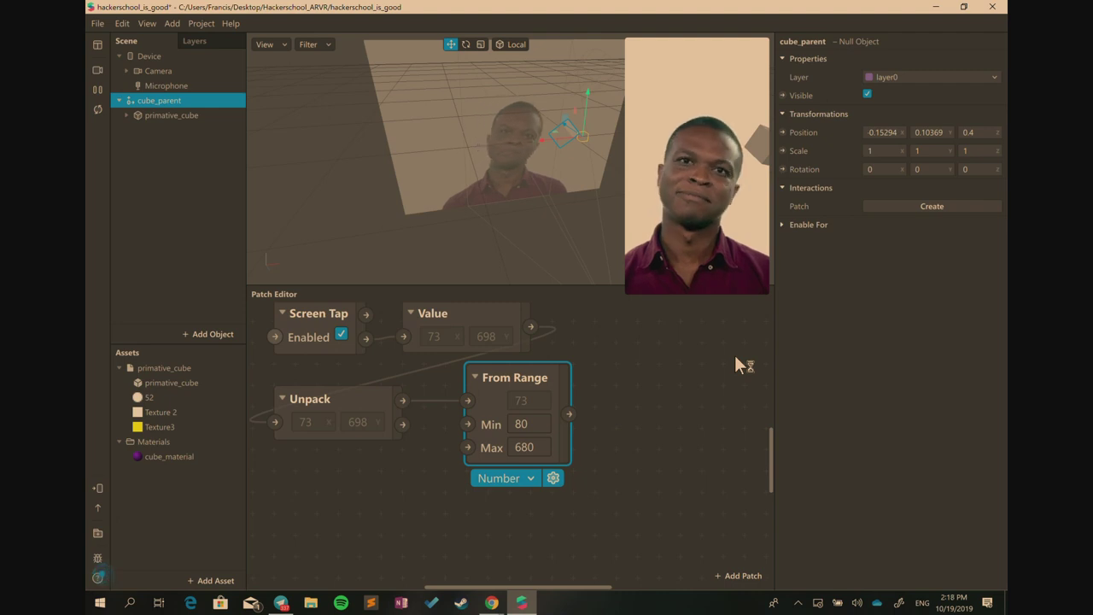
drag(511, 376, 482, 381)
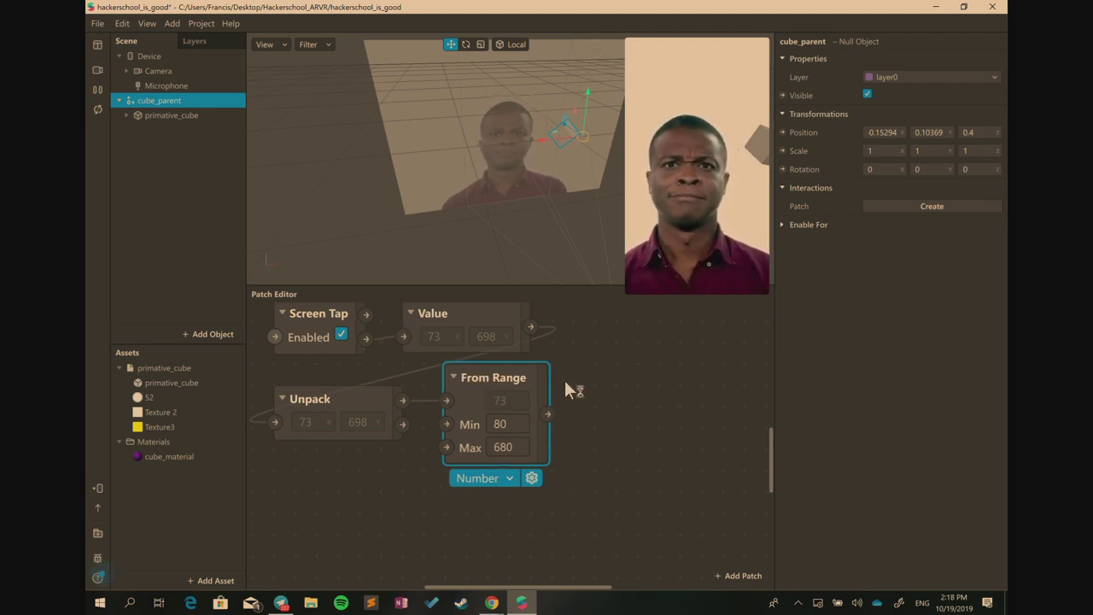
drag(773, 313, 857, 312)
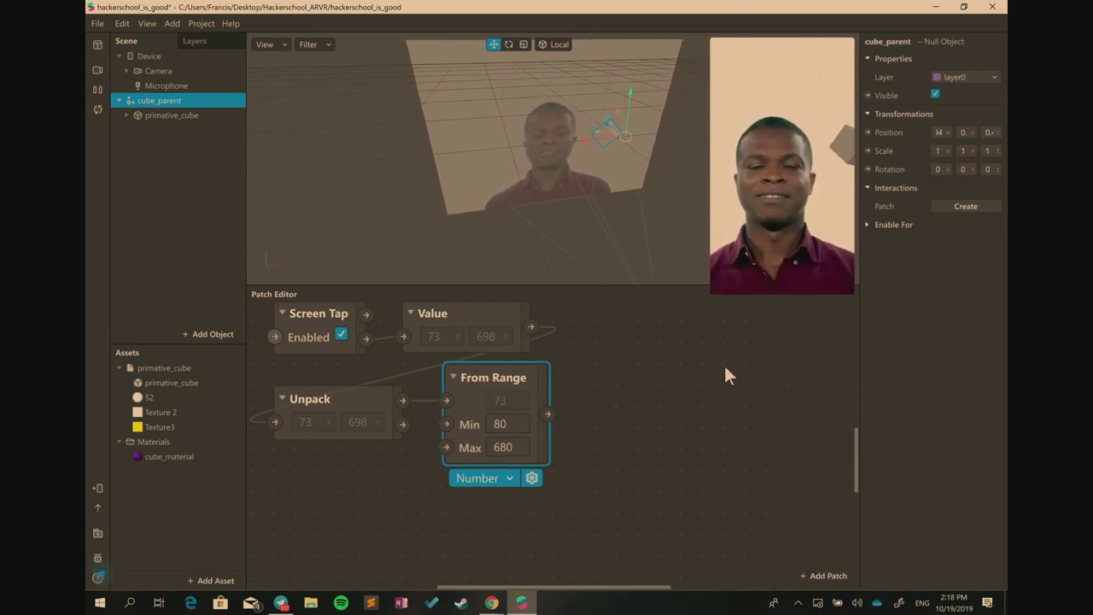
Create a 3D Position patch from cube_parent's Position property and place it well to the right of From Range
double_click(610, 405)
key(Return)
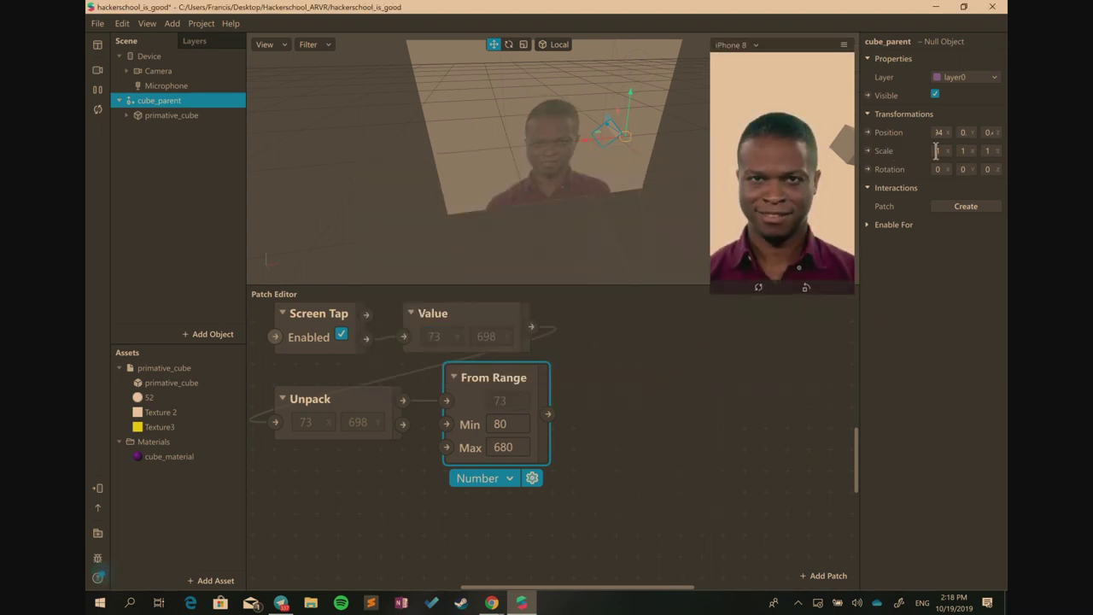
click(867, 132)
drag(610, 461, 702, 407)
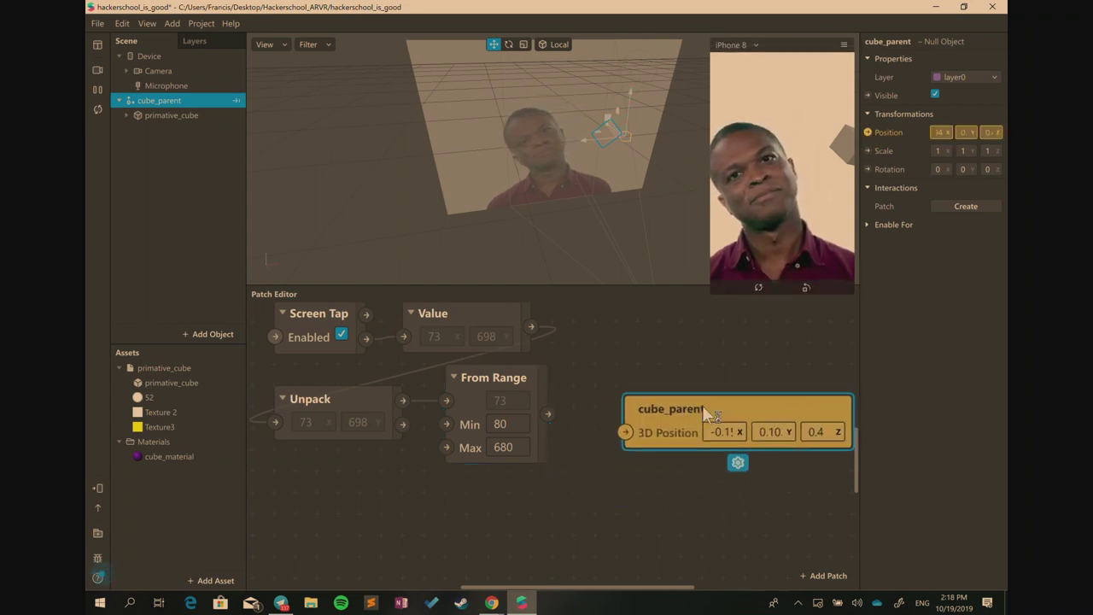
scroll(702, 405, down, 3)
scroll(699, 387, up, 4)
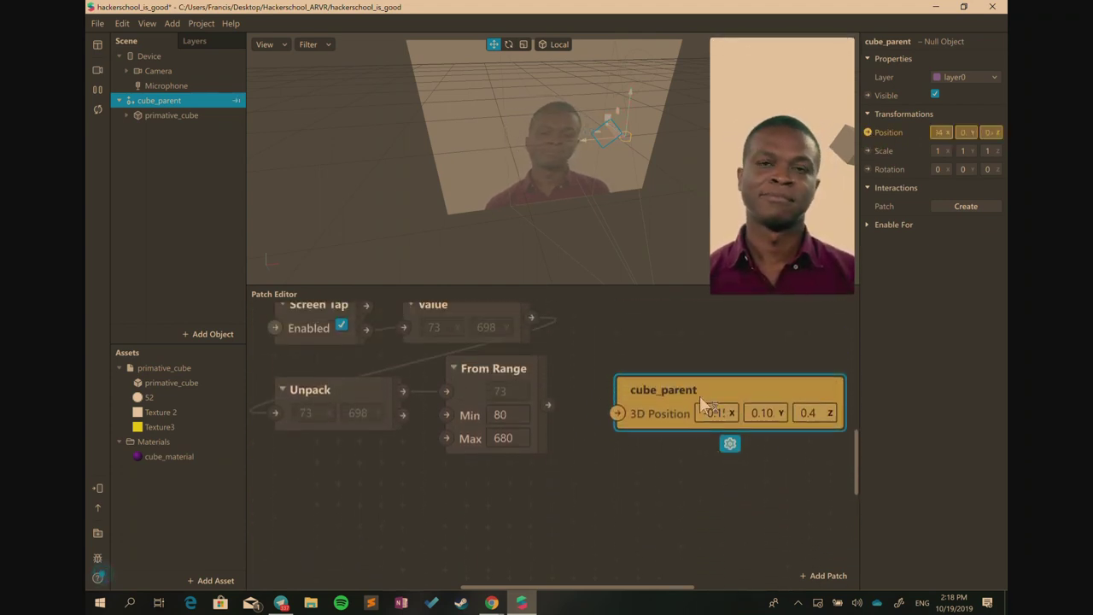
drag(700, 459, 764, 417)
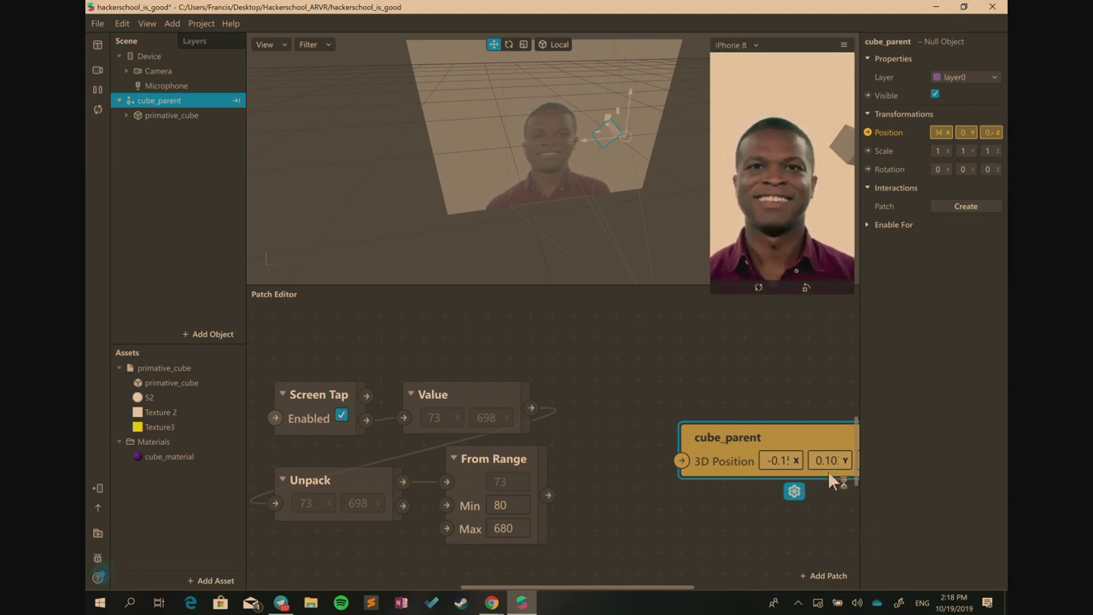
drag(788, 439, 807, 394)
click(639, 493)
scroll(640, 493, down, 1)
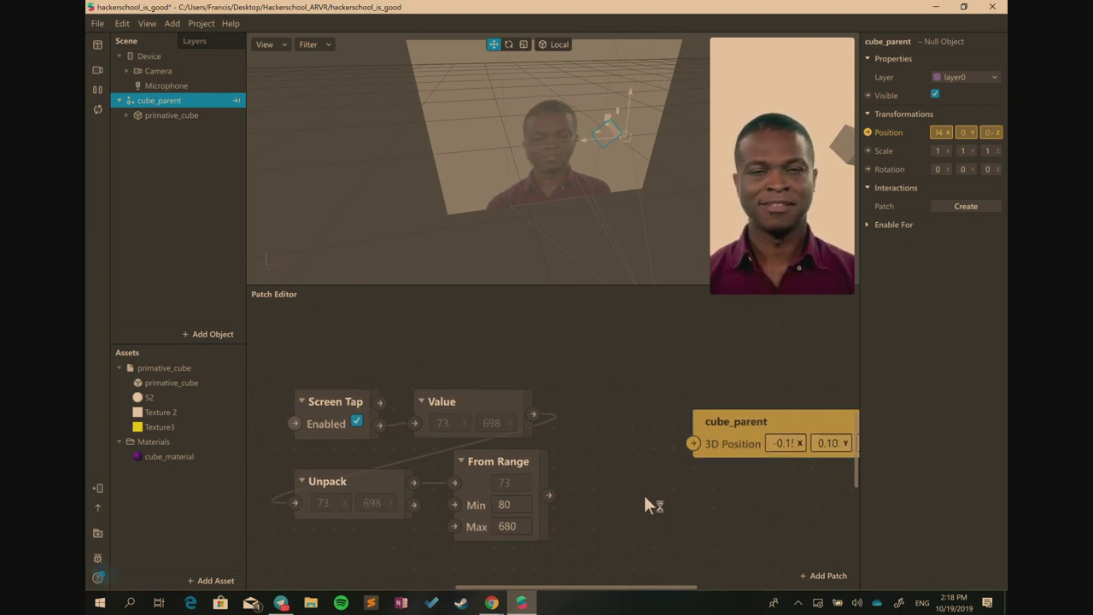
scroll(644, 495, down, 2)
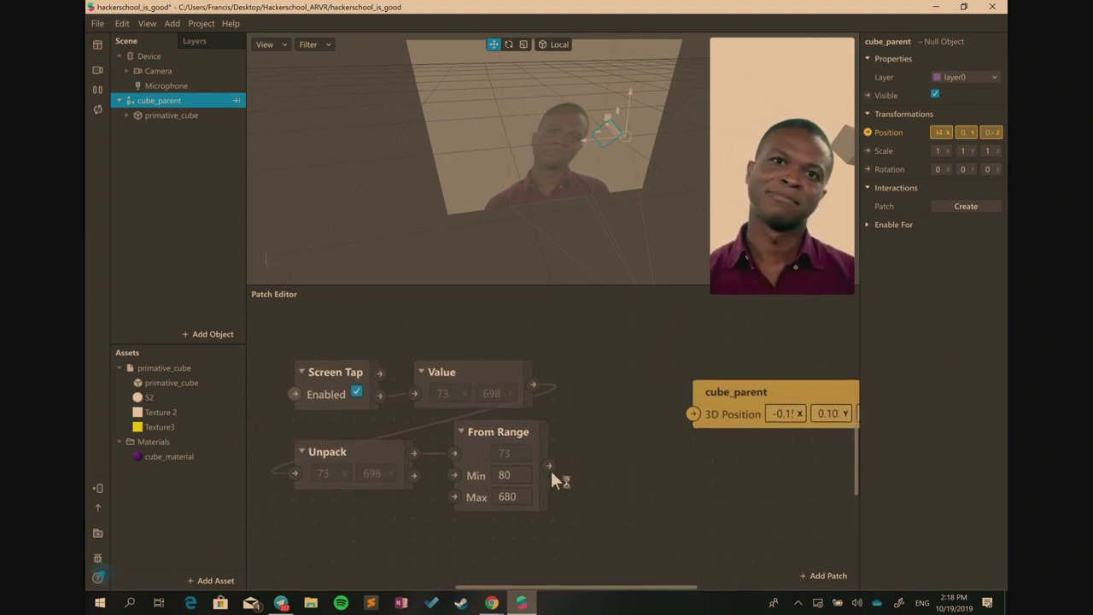
Tap beside the face in the device preview again to check the X value reaching the From Range patch
double_click(523, 433)
click(590, 463)
mouse_move(793, 163)
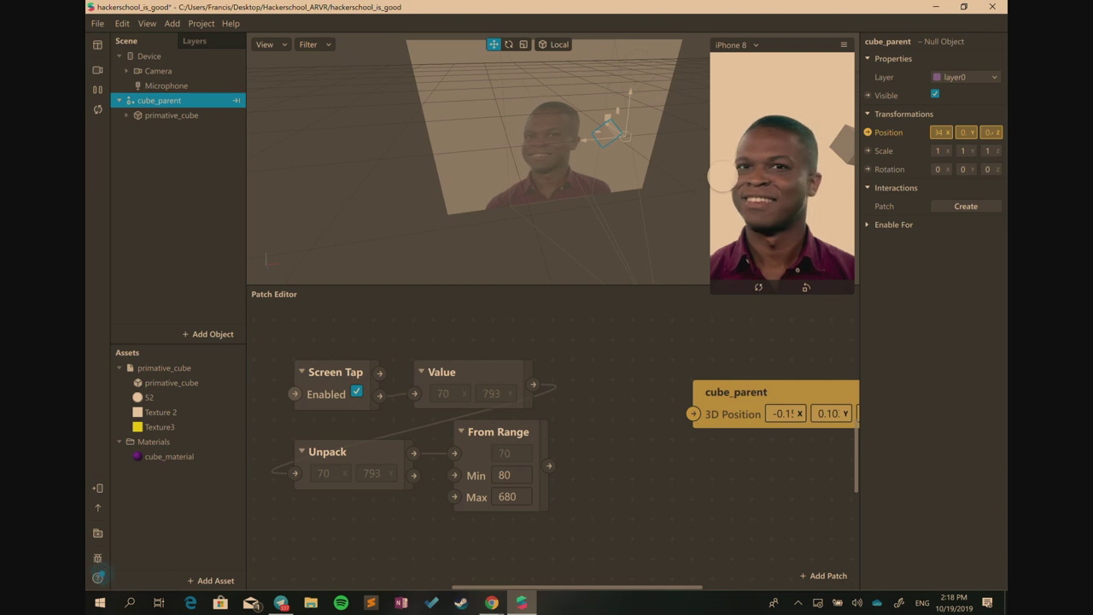
click(723, 177)
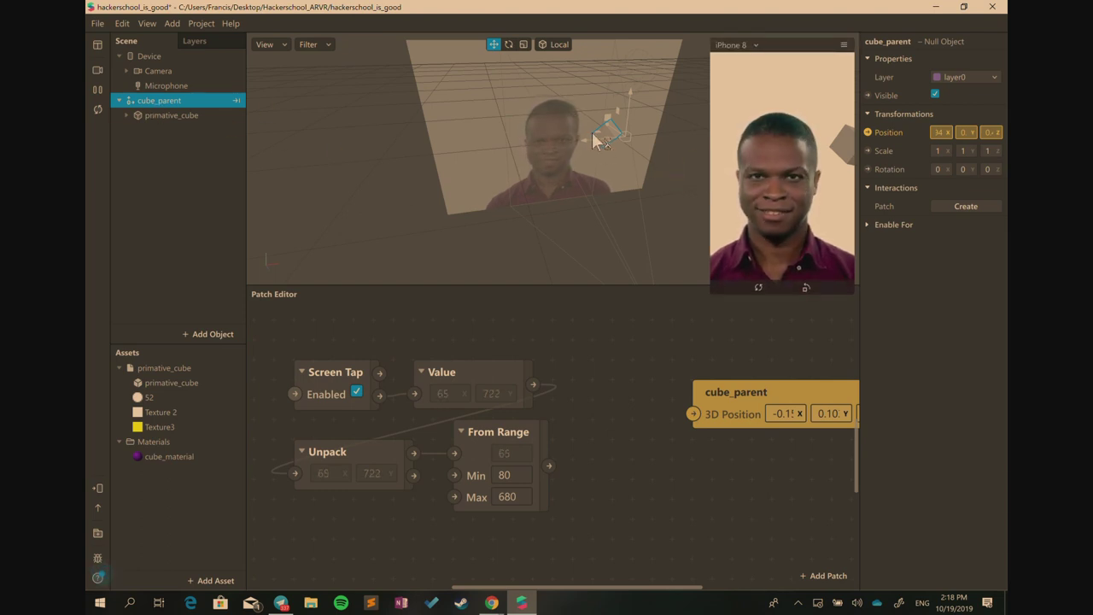
Delete the cube_parent 3D Position patch from the graph
click(739, 395)
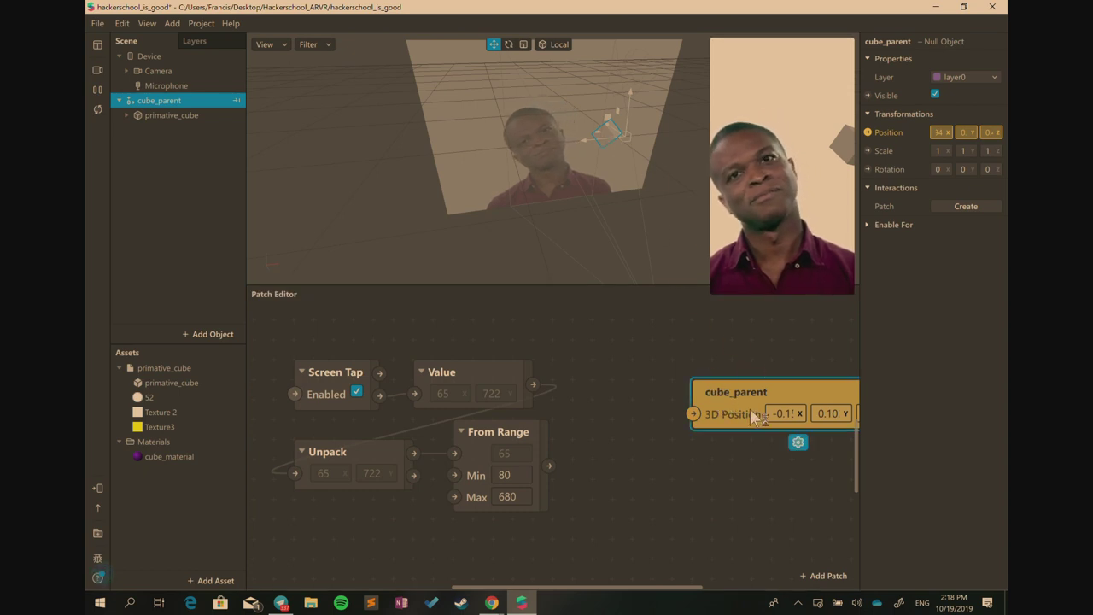
drag(739, 389, 703, 383)
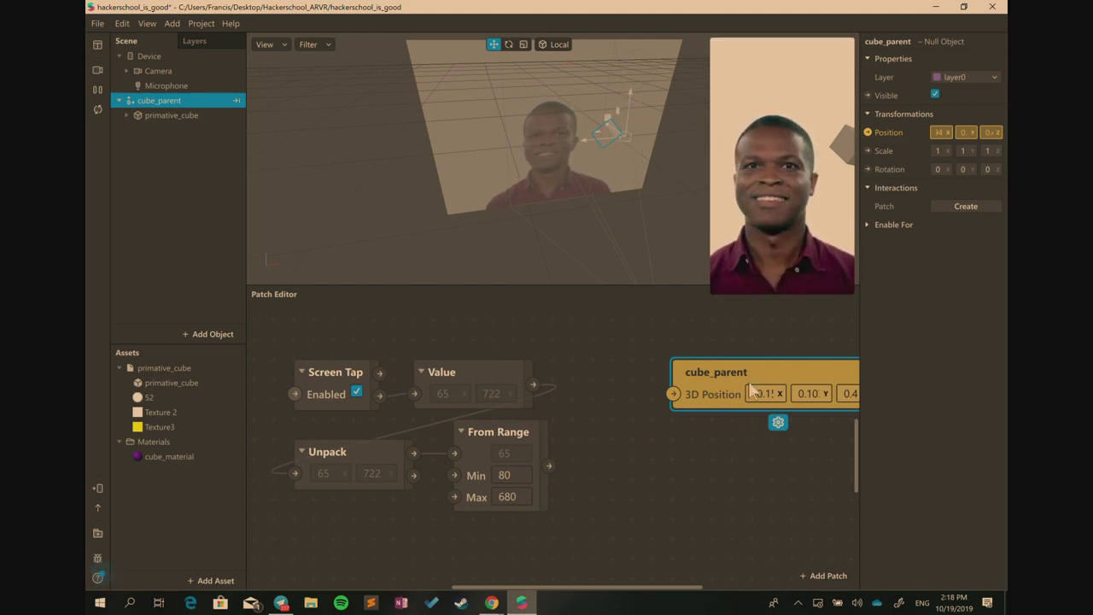
key(Delete)
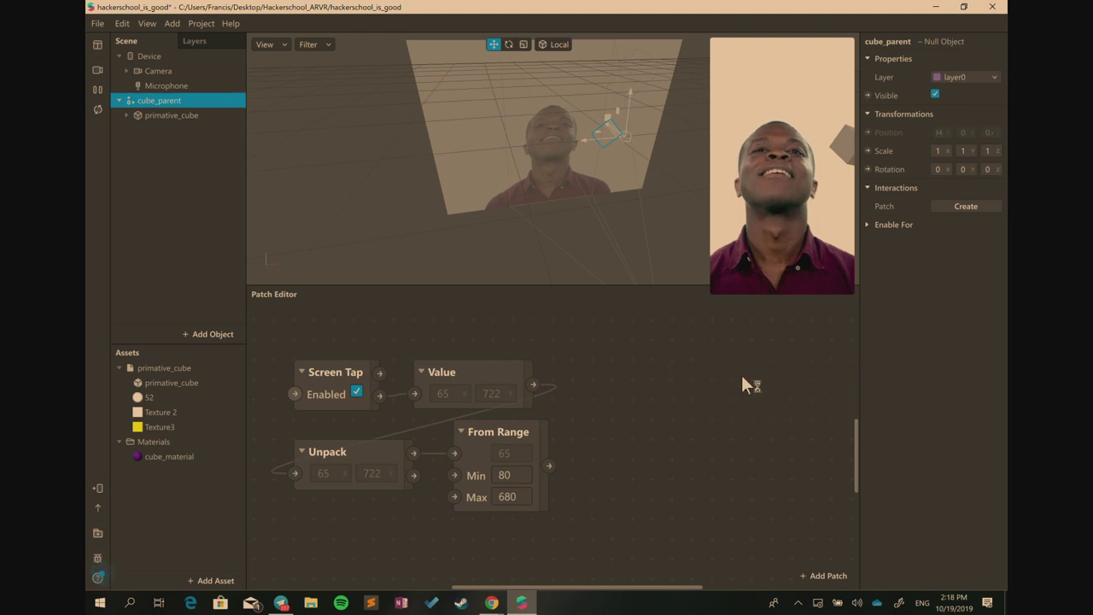
Move cube_parent along X to 0.078 at one edge of the preview, then back to about -0.177 at the opposite edge
drag(612, 143, 517, 162)
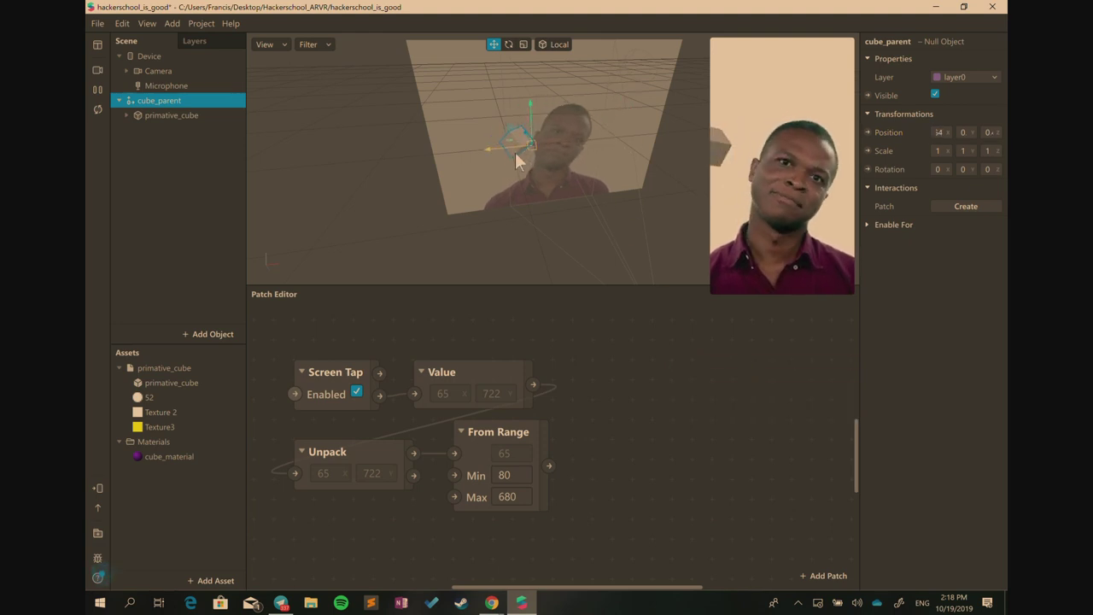
click(857, 208)
drag(858, 207, 780, 208)
click(167, 115)
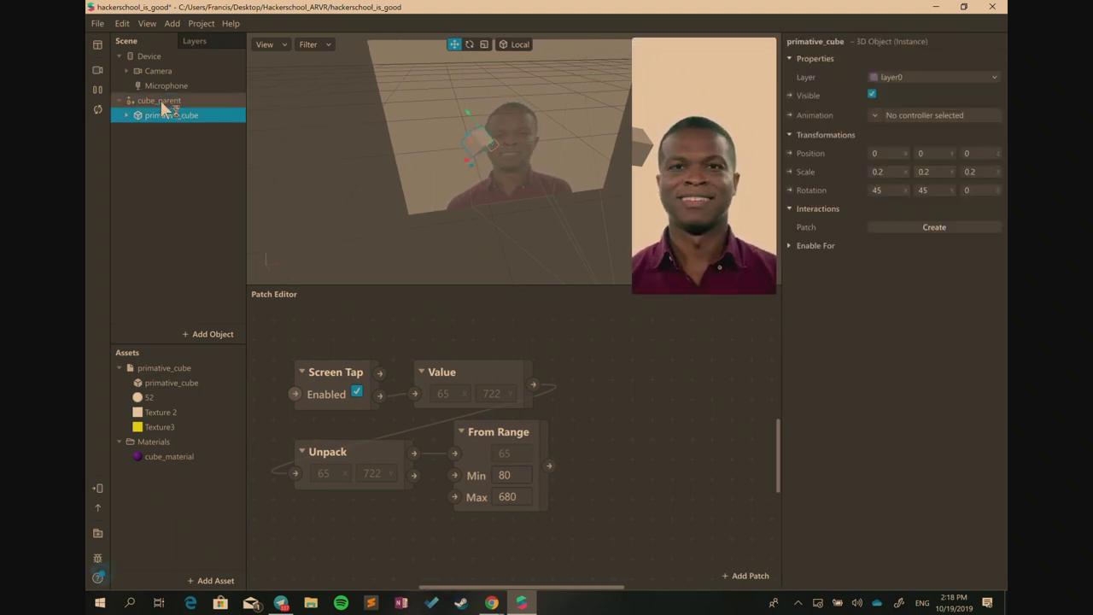
click(158, 101)
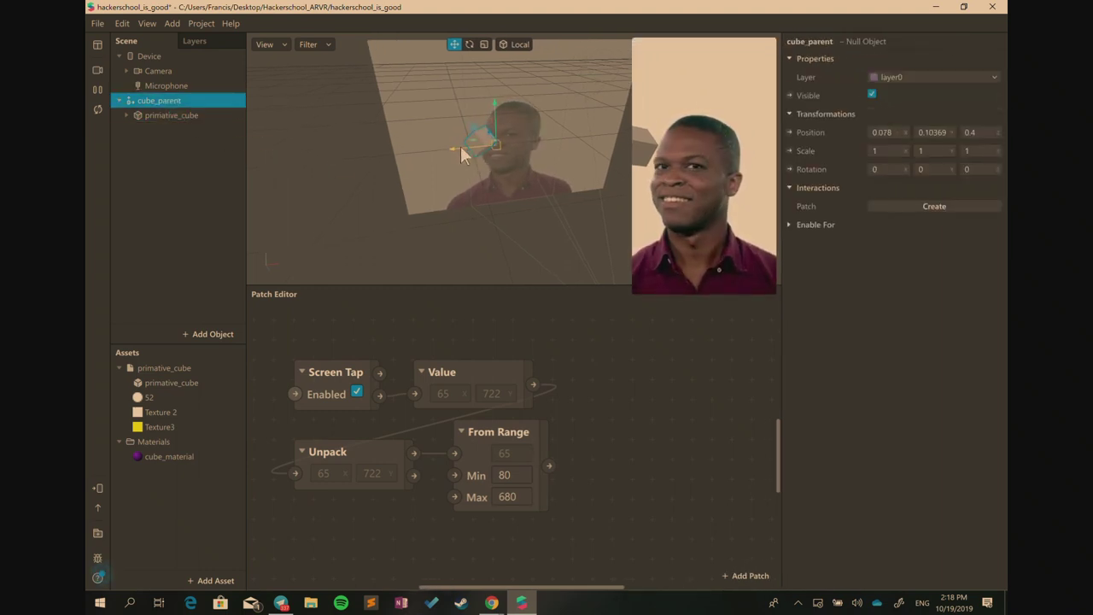
drag(461, 153, 578, 158)
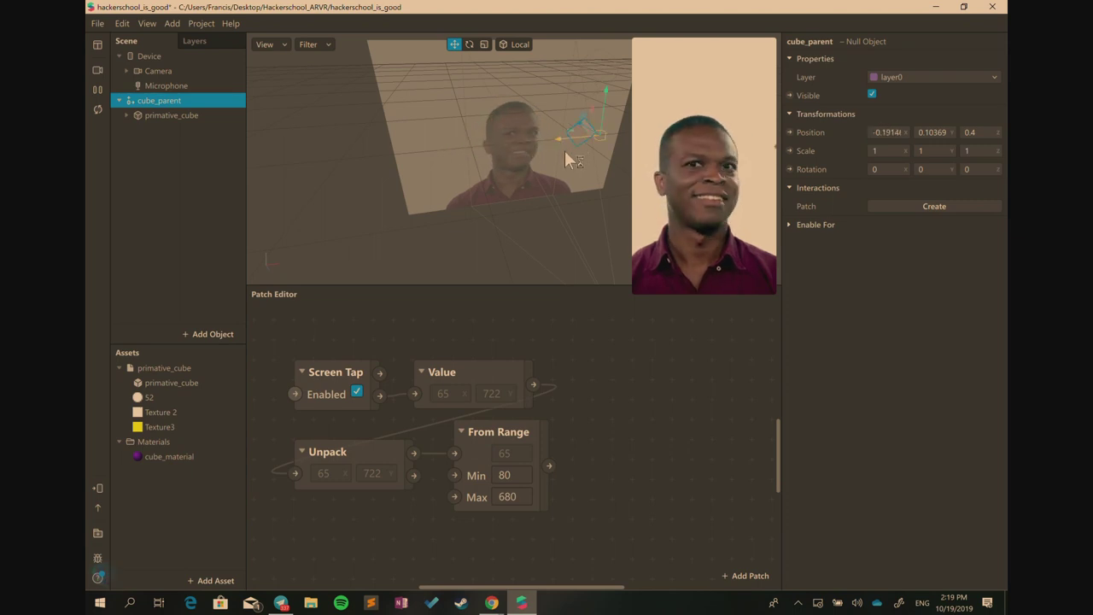
Add a Multiply patch to the right of From Range and connect From Range's output to its first input
right_click(592, 456)
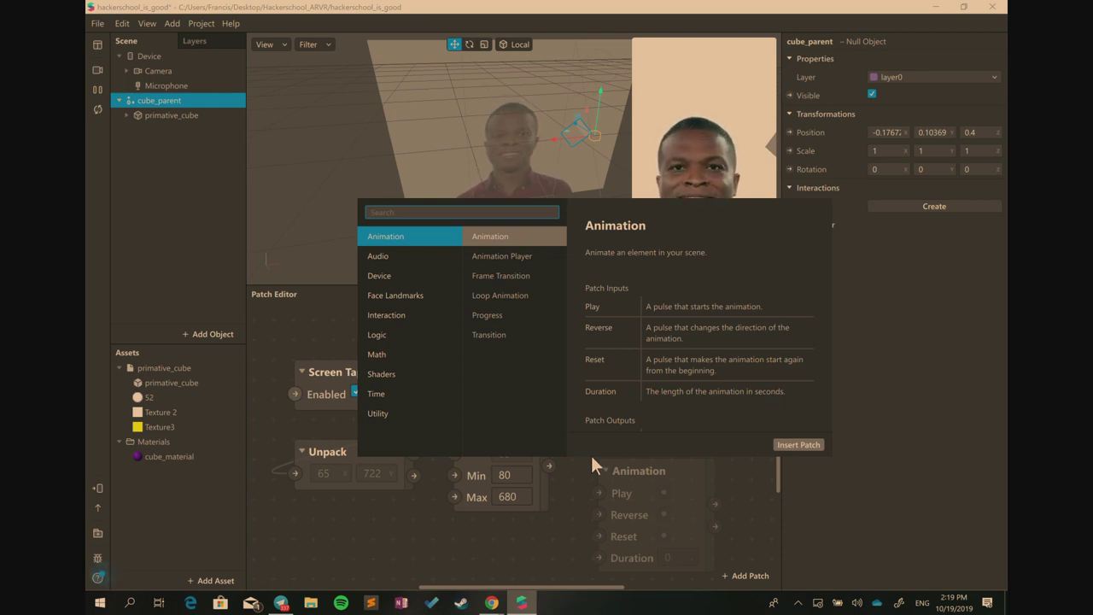
text(multi)
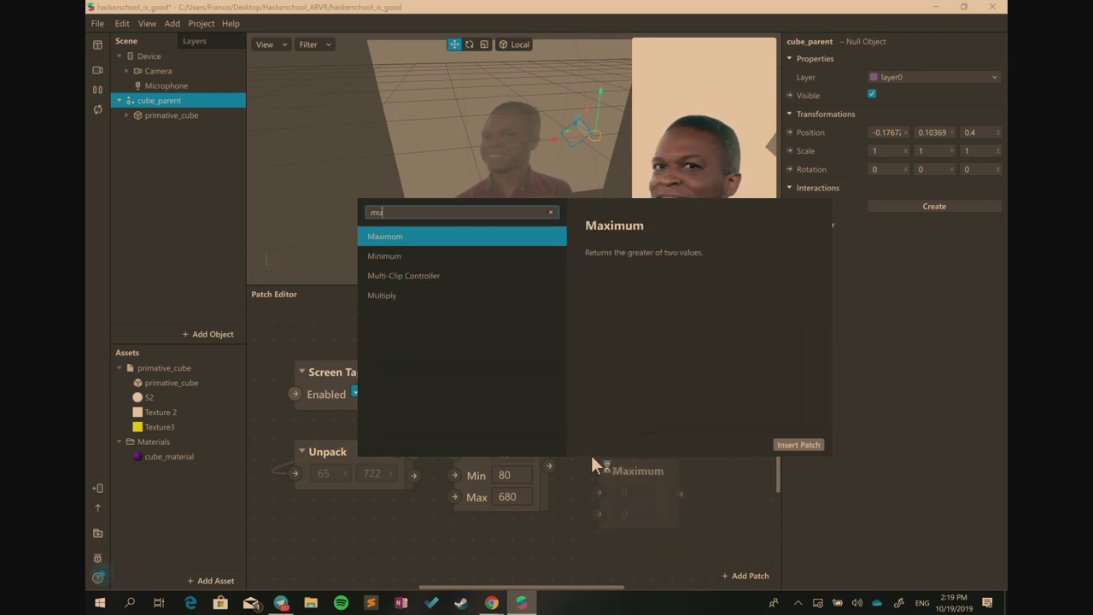
key(Down)
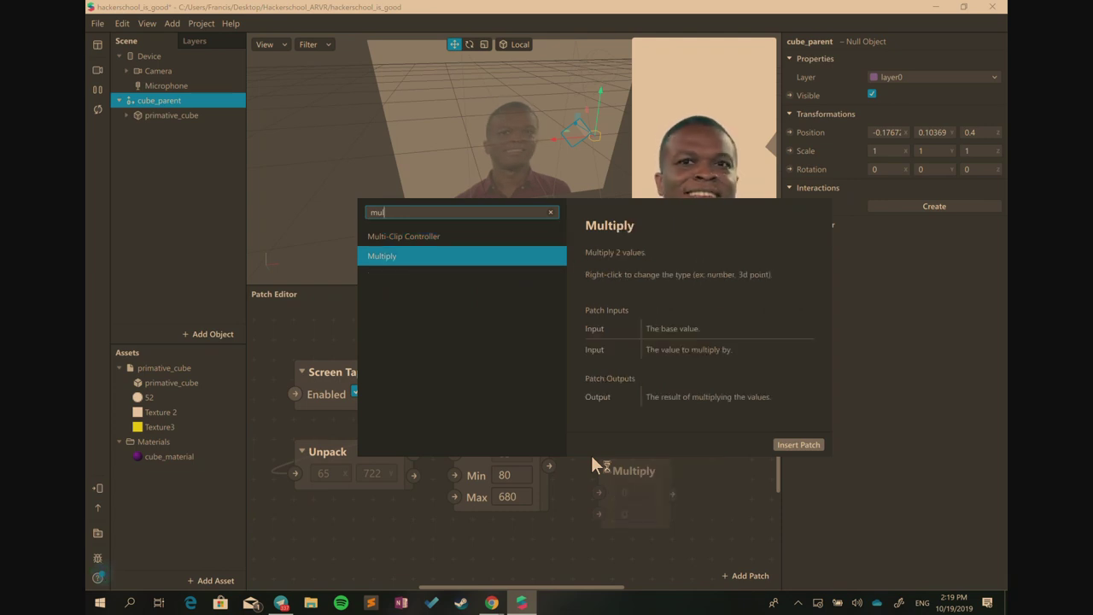
key(Return)
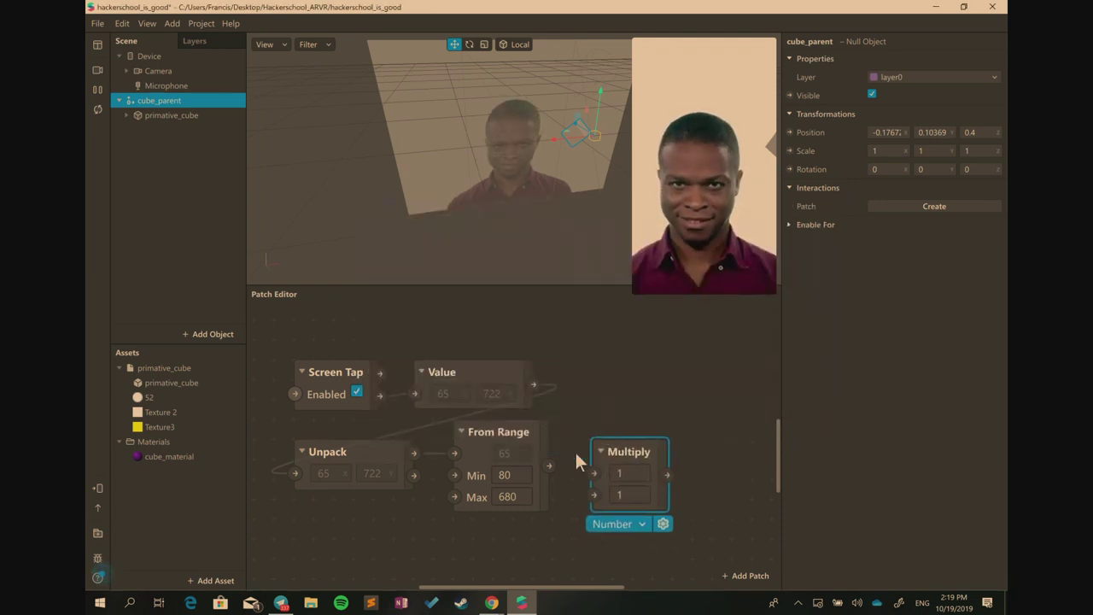
drag(544, 466, 593, 474)
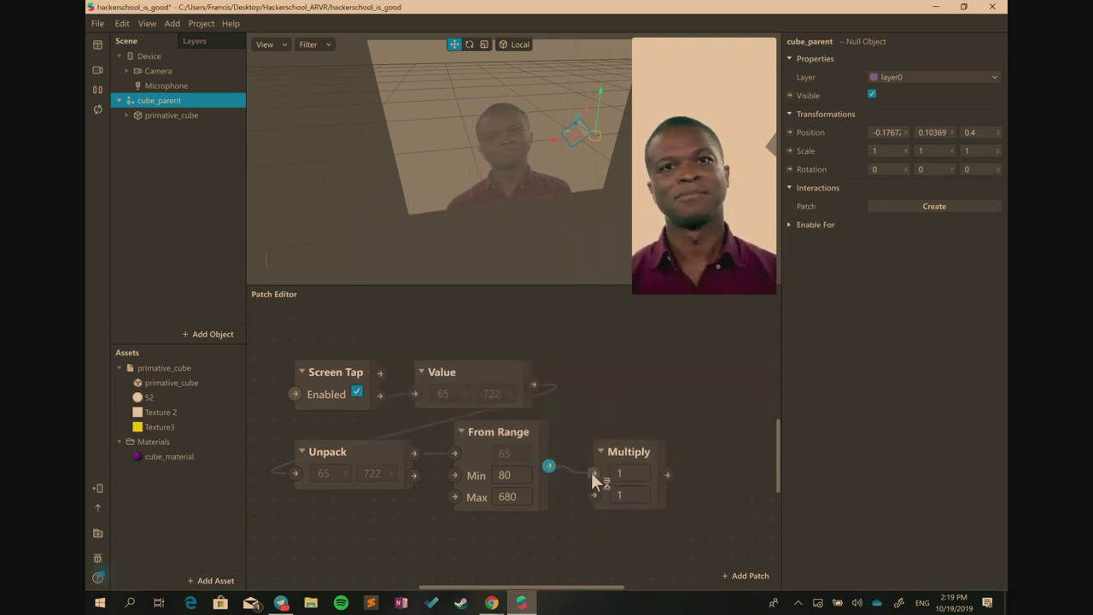
Set the Multiply patch's second value to 0.24 and align the patch closely beside From Range
click(632, 493)
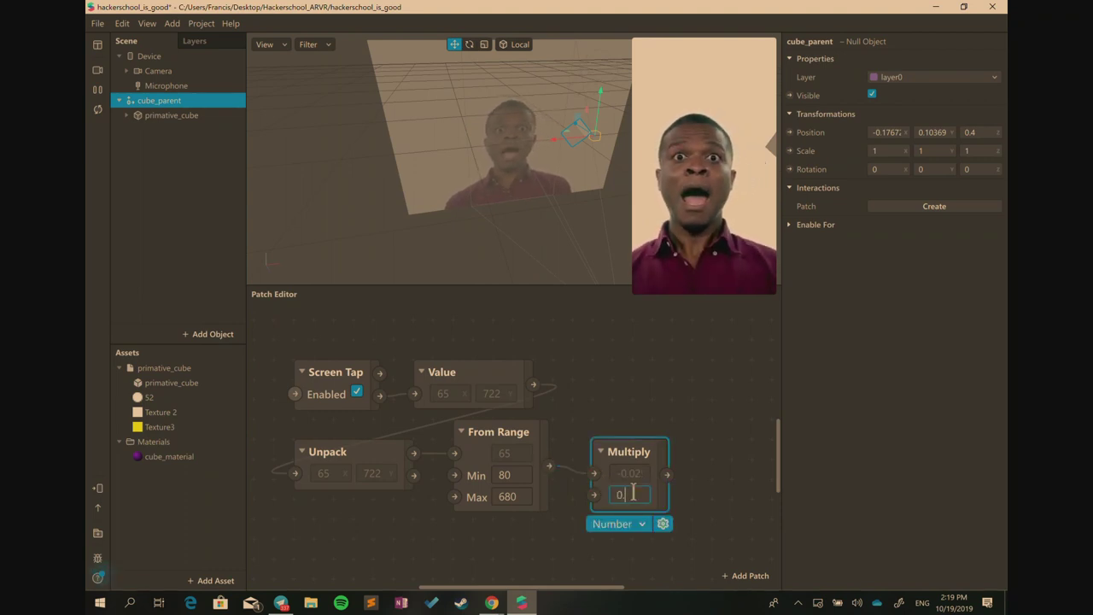
key(BackSpace)
key(BackSpace)
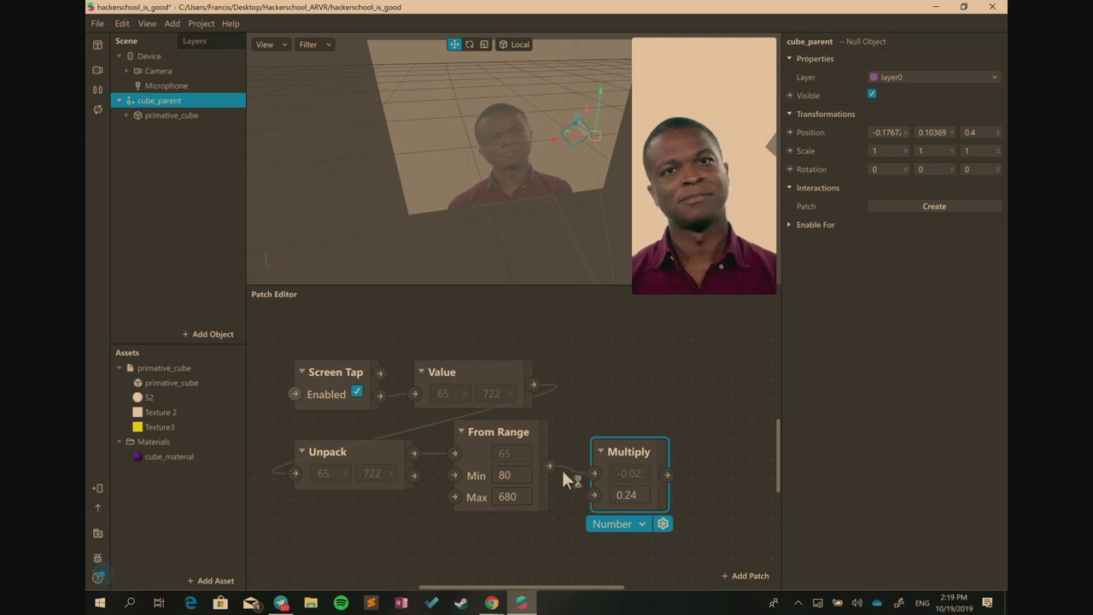
drag(607, 443, 587, 422)
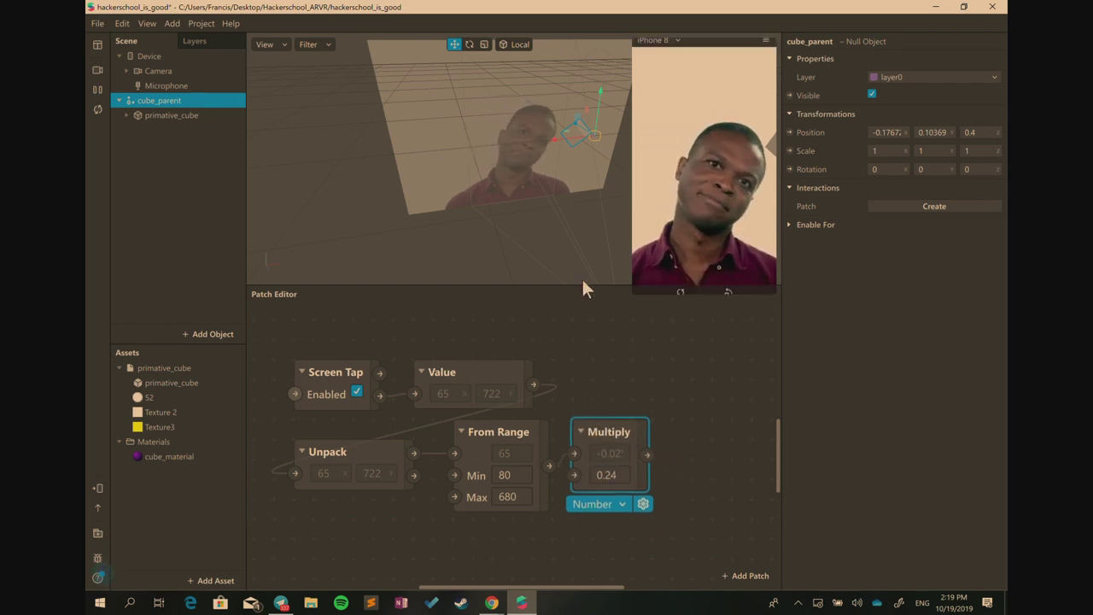
Add a Value patch to the right of Multiply and set its type to Vector 2
scroll(653, 529, down, 1)
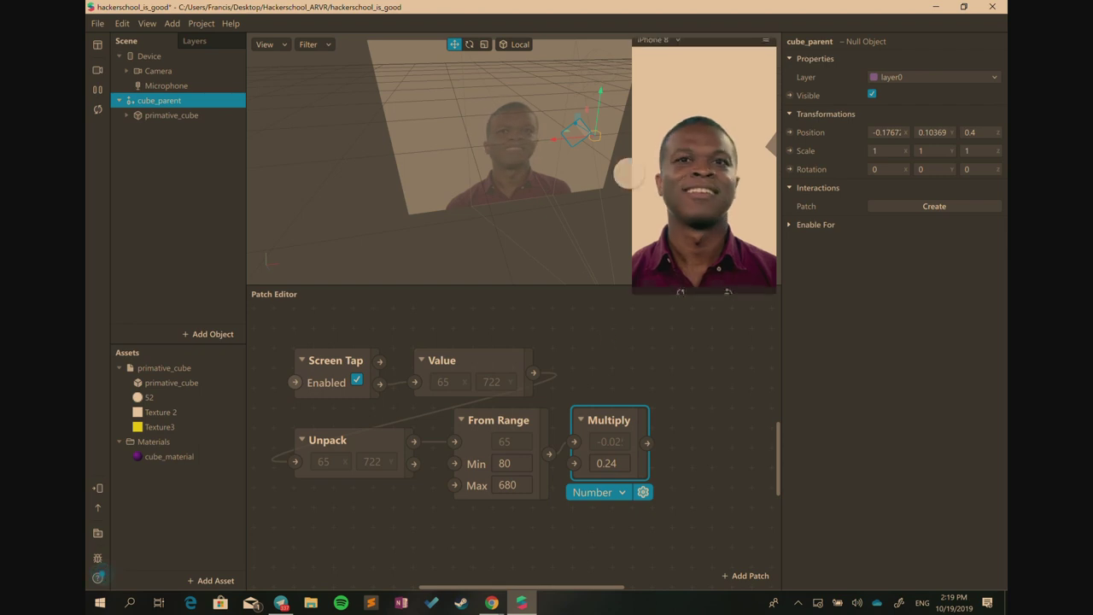
double_click(698, 449)
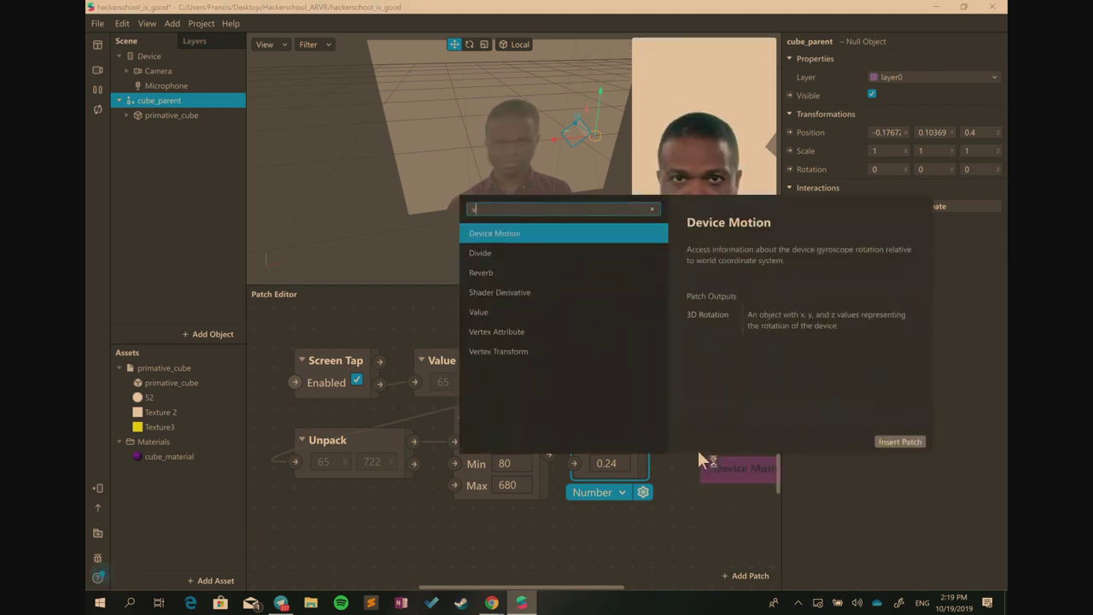
text(value)
key(Return)
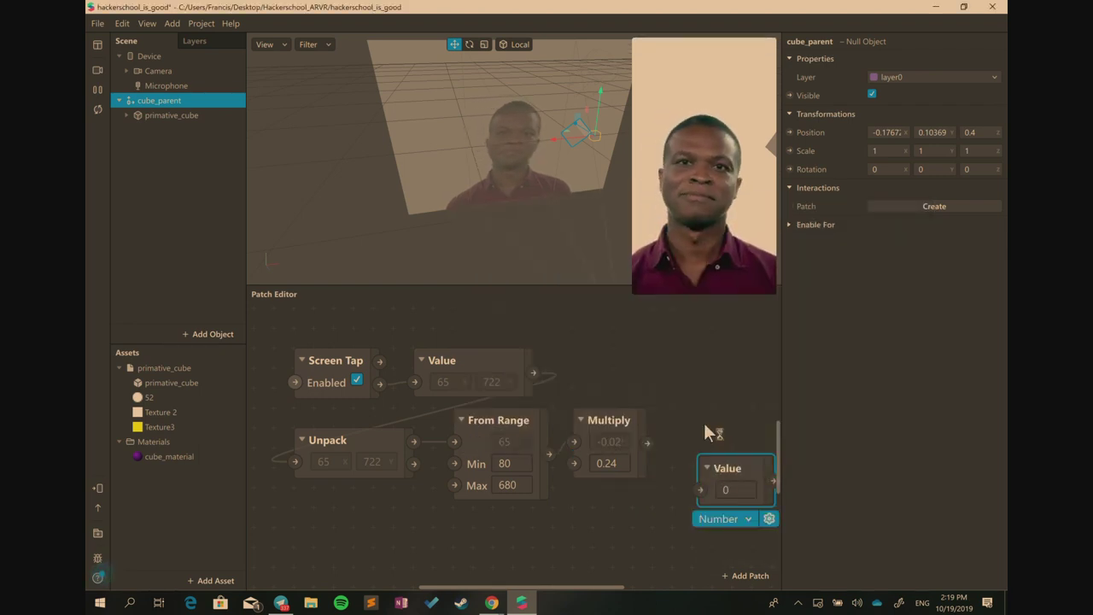
drag(725, 466, 701, 439)
click(717, 491)
click(708, 544)
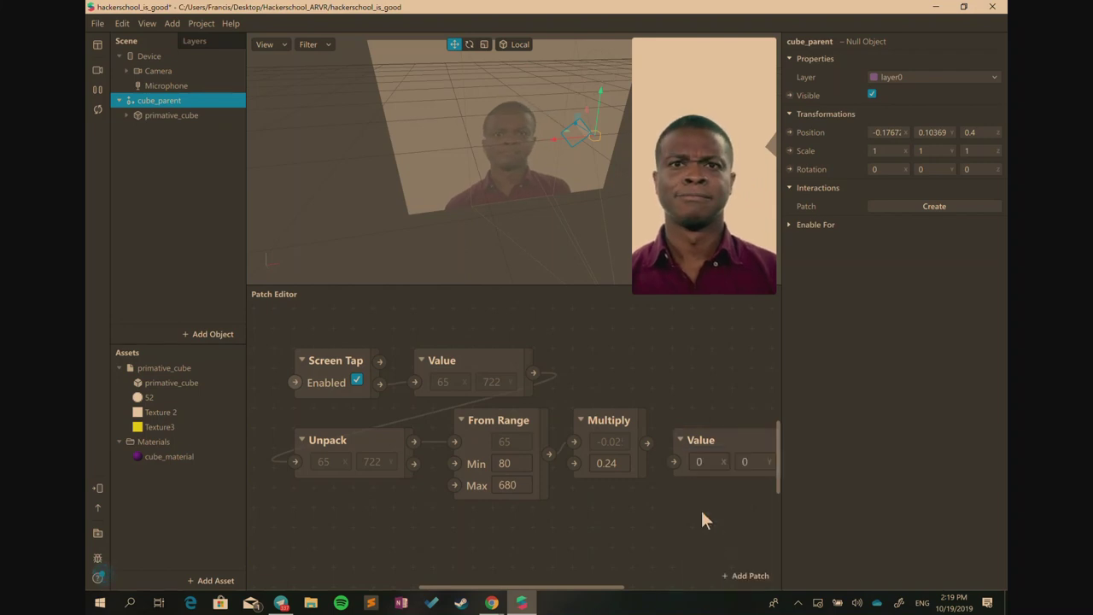
Connect Multiply's output to the Vector 2 Value patch and widen the patch editor to make room for it
drag(648, 442, 668, 409)
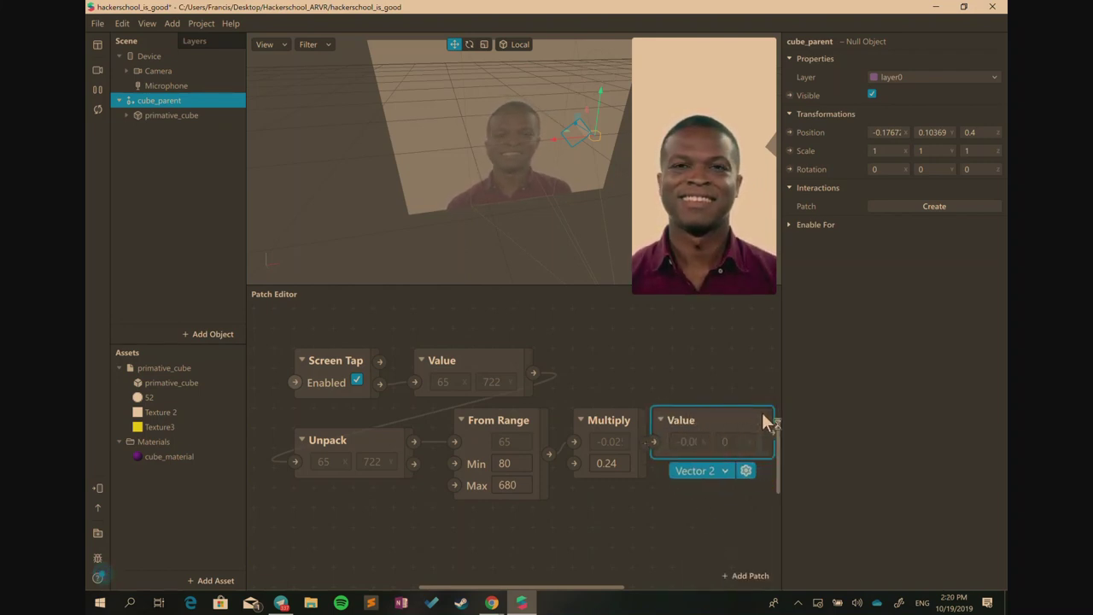
drag(780, 417, 860, 424)
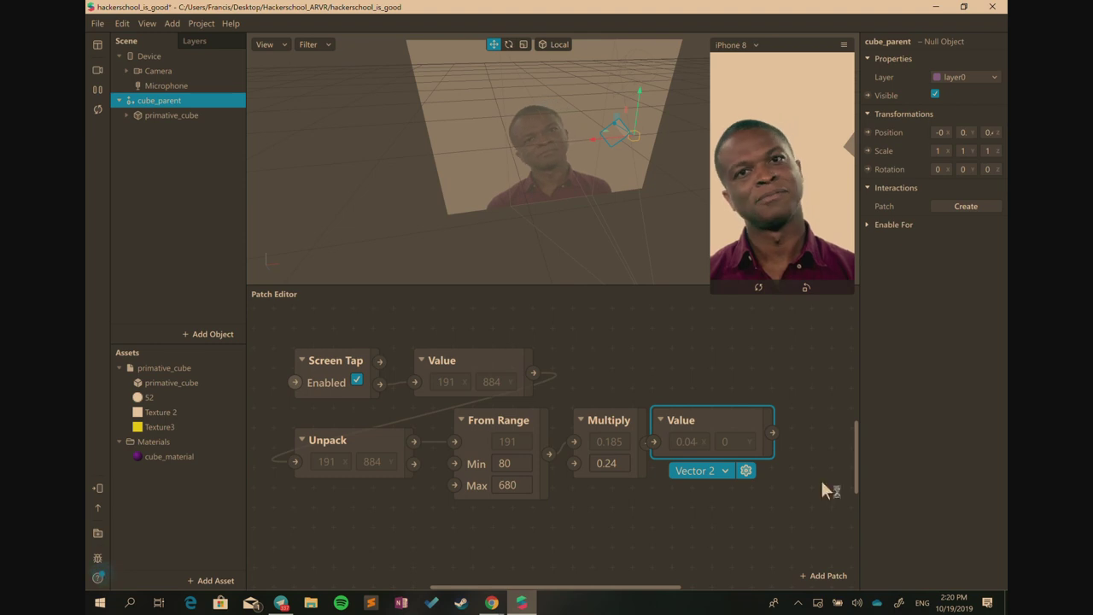
drag(714, 424, 733, 404)
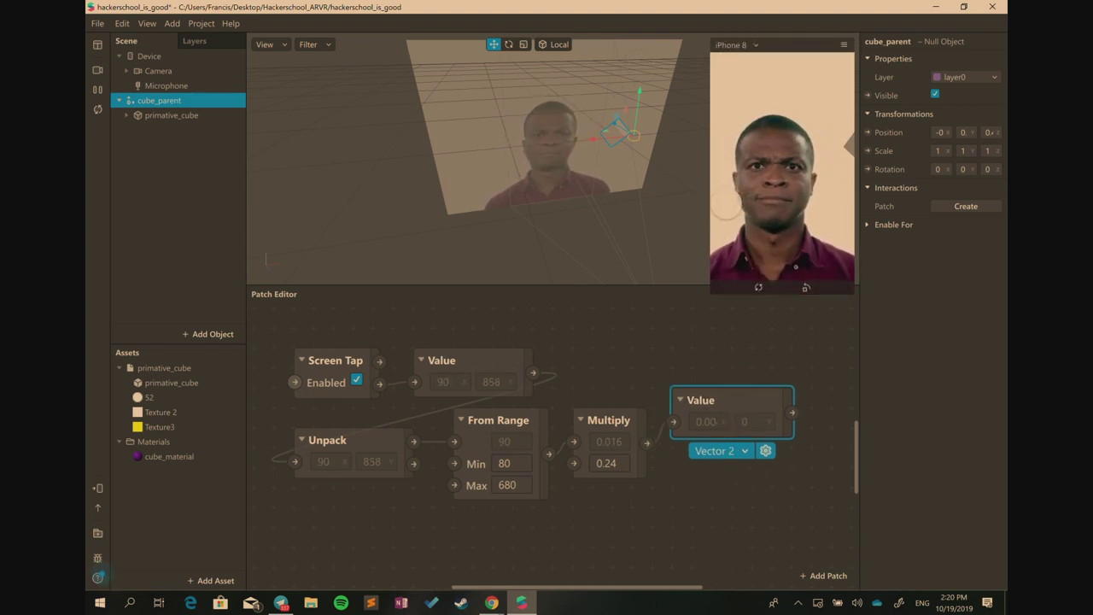
Tap on opposite sides of the face in the device preview to check the scaled X value in the Vector 2 patch
click(718, 194)
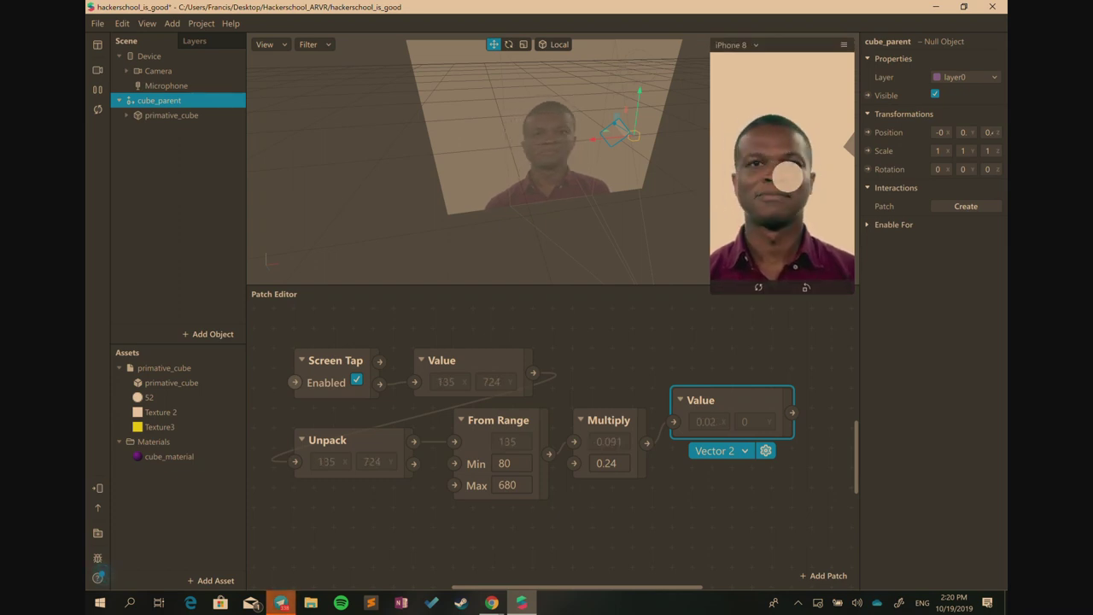
click(825, 170)
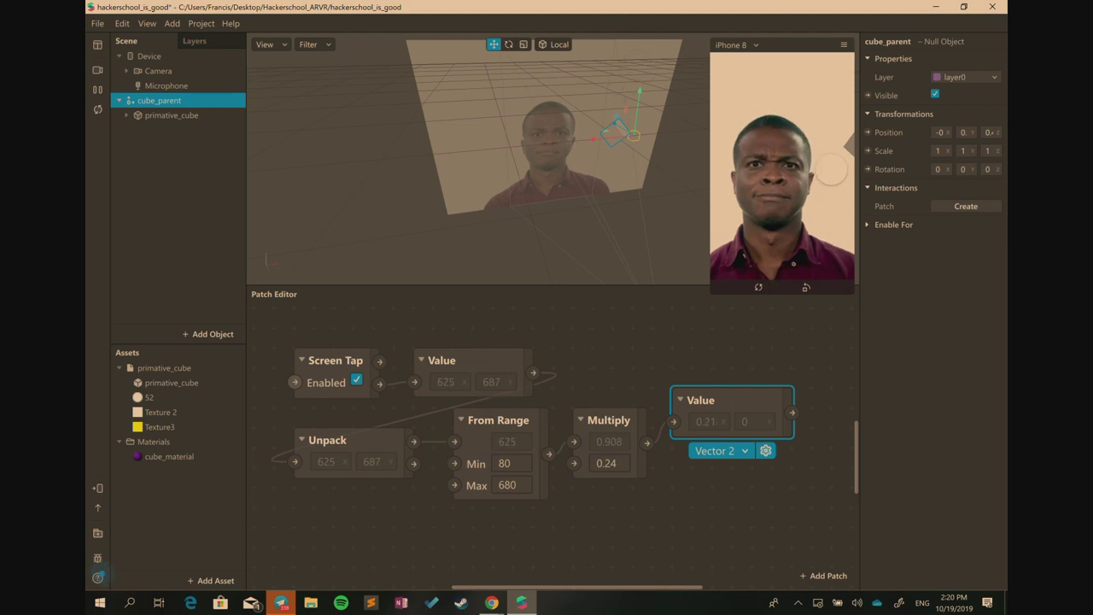
click(843, 171)
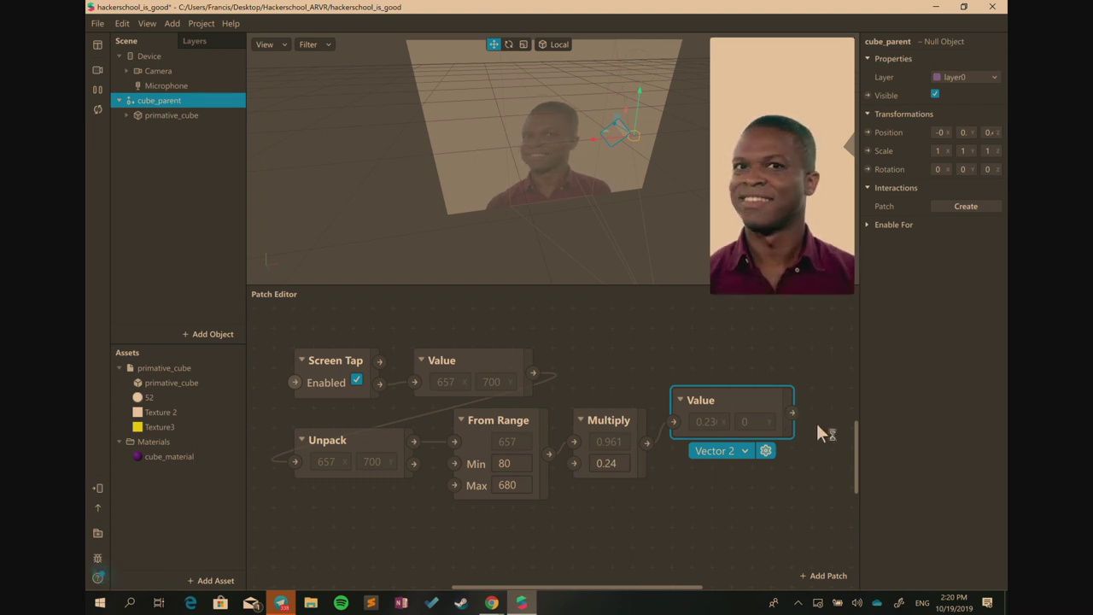
Add a Subtract patch and place it directly below the Vector 2 Value patch
double_click(816, 421)
click(767, 482)
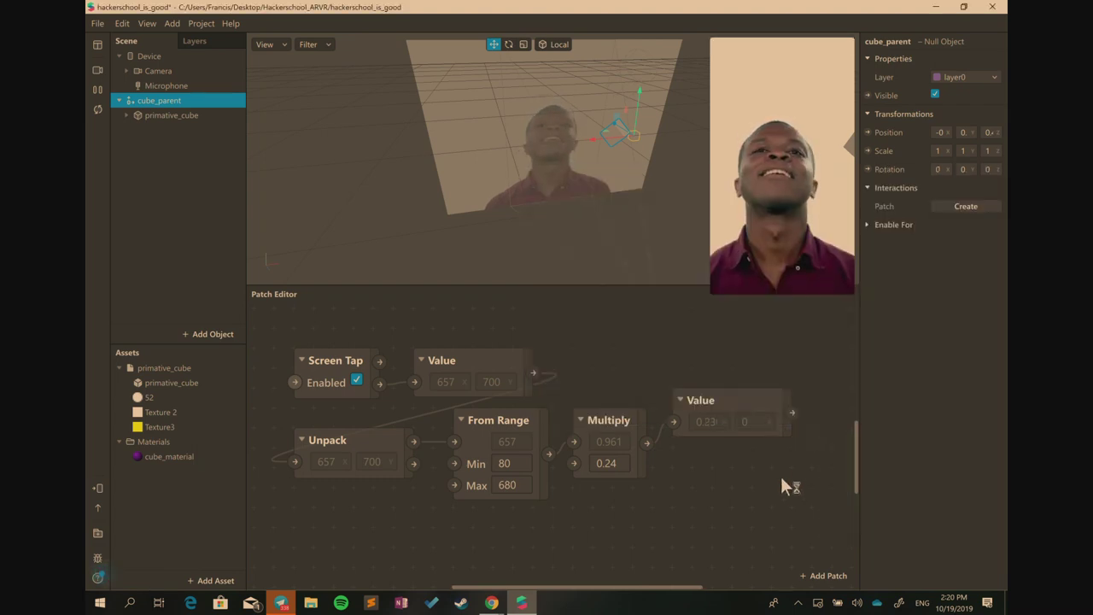
double_click(780, 476)
text(sub)
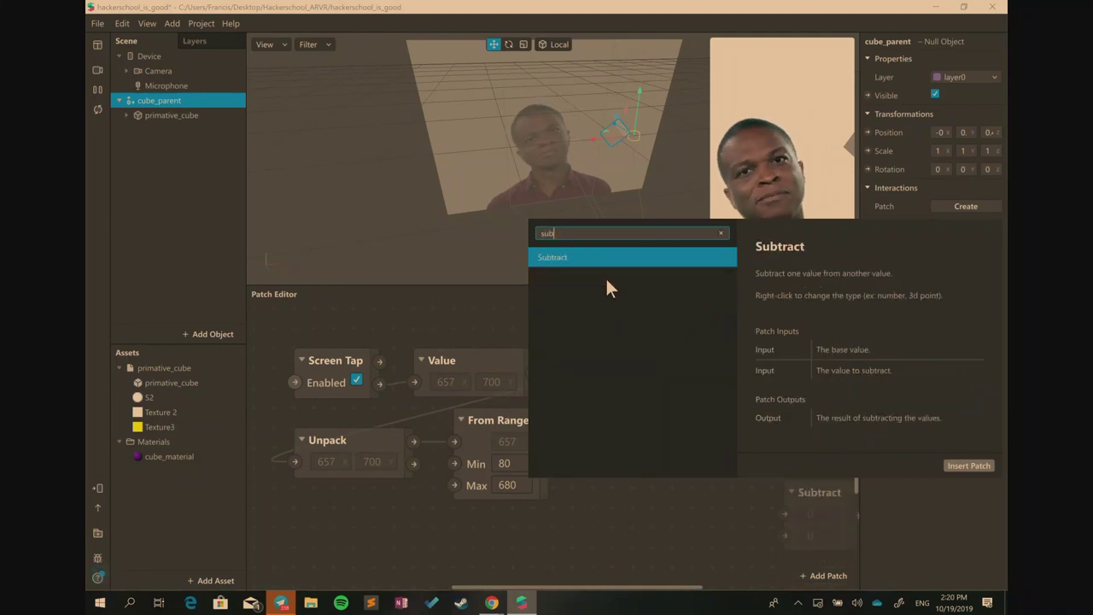
key(Return)
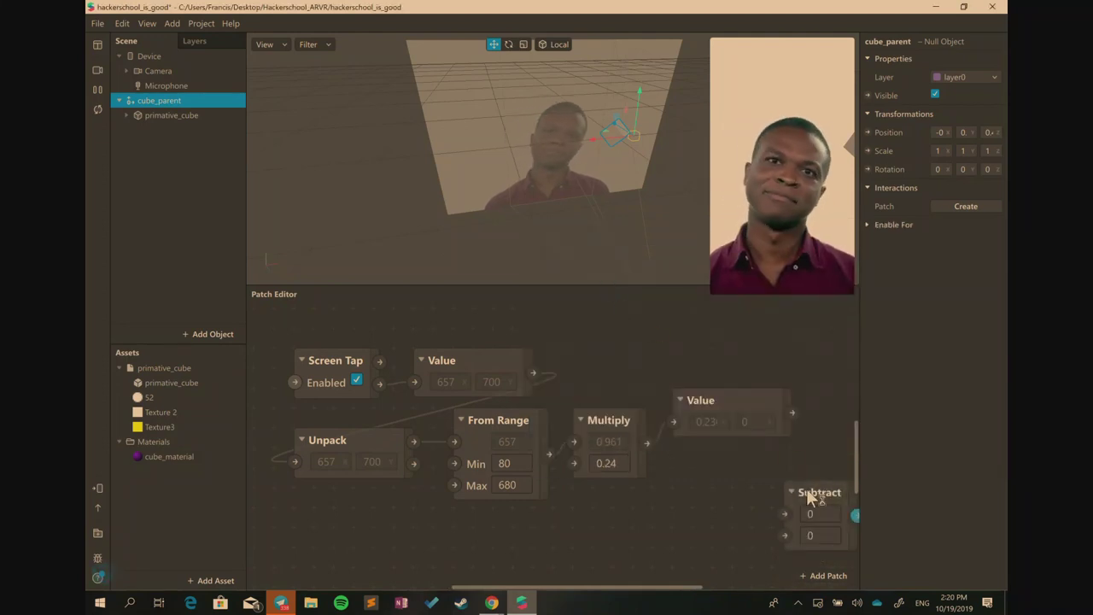
drag(817, 495, 706, 458)
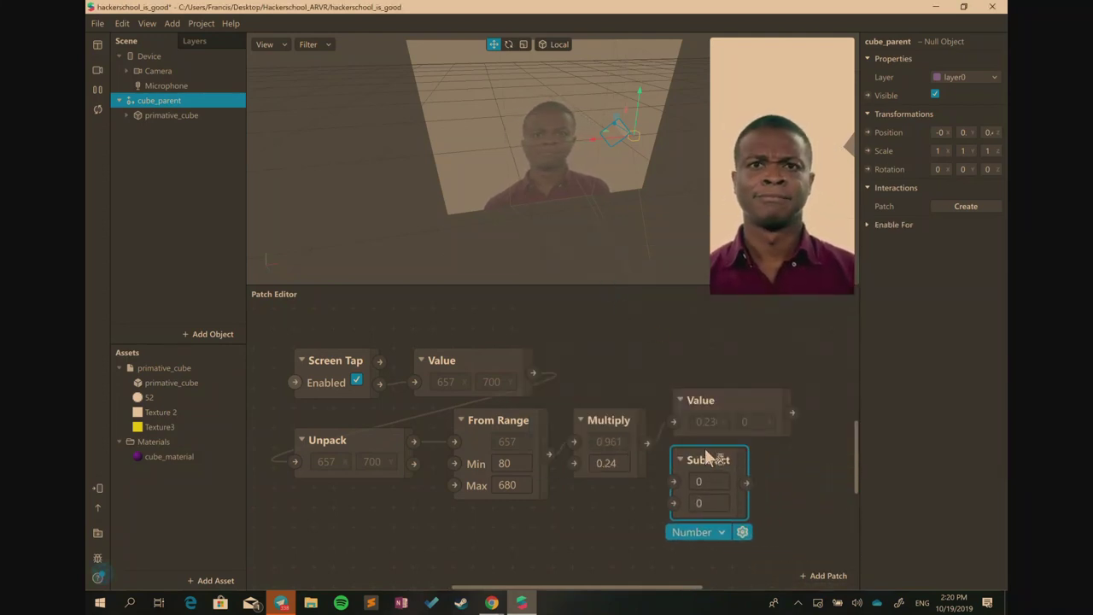
Connect Multiply's output to the Subtract patch's first input and set its second value to 0.08
drag(647, 442, 673, 482)
click(710, 502)
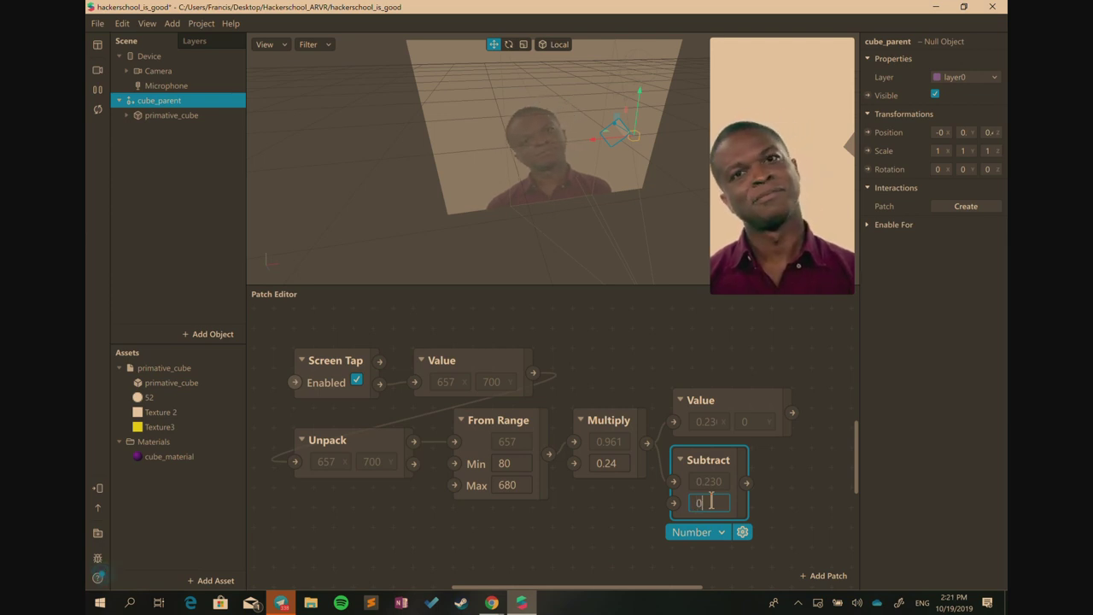
key(Return)
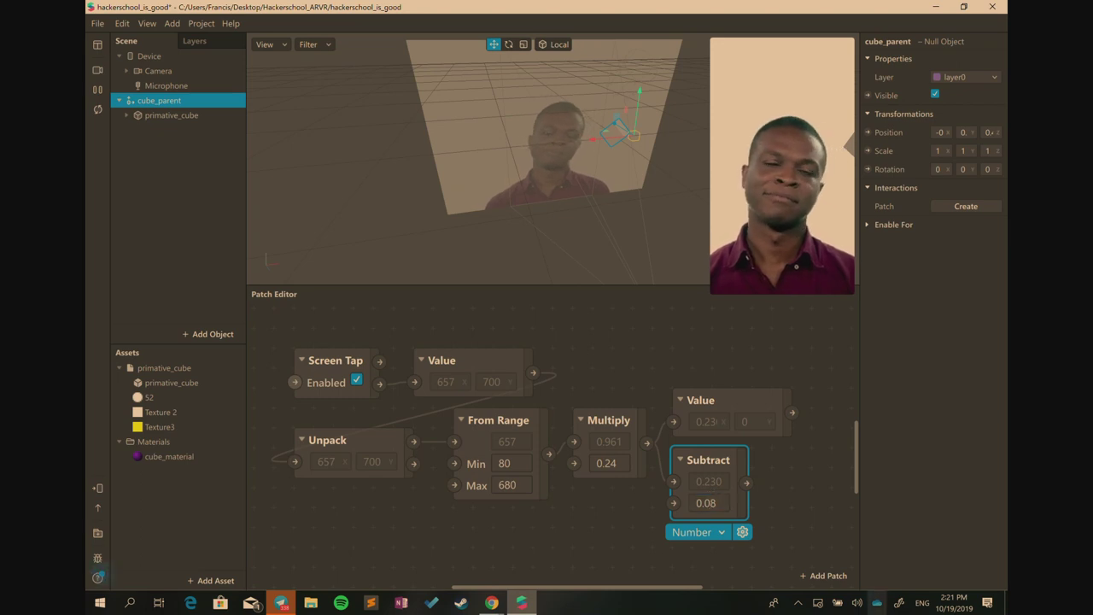
Move the Vector 2 Value patch up and feed it from Subtract's output instead of Multiply's
drag(711, 405, 730, 365)
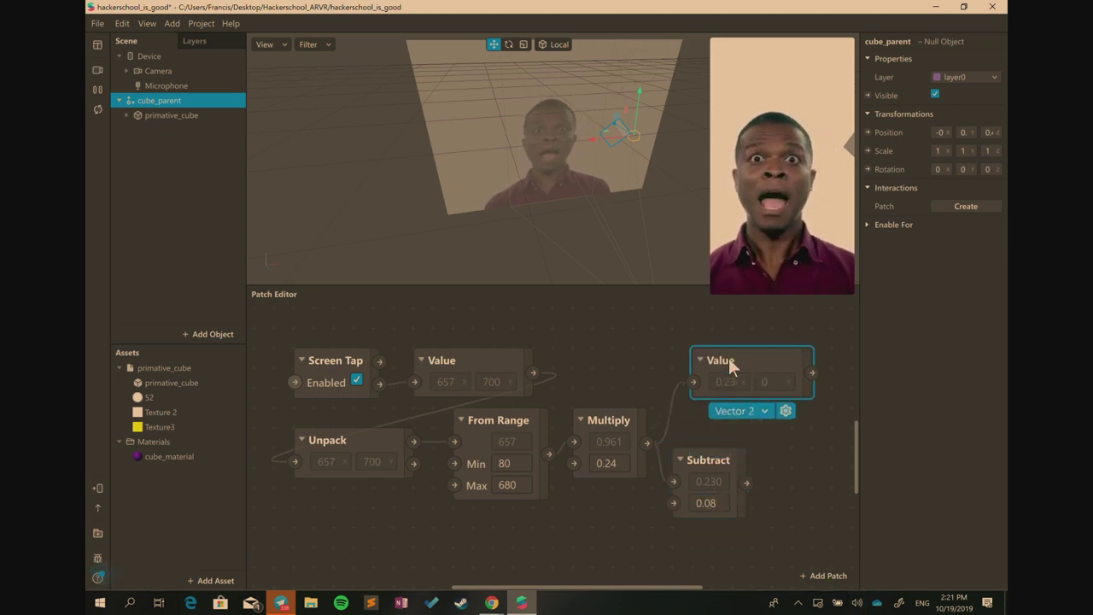
drag(746, 482, 693, 383)
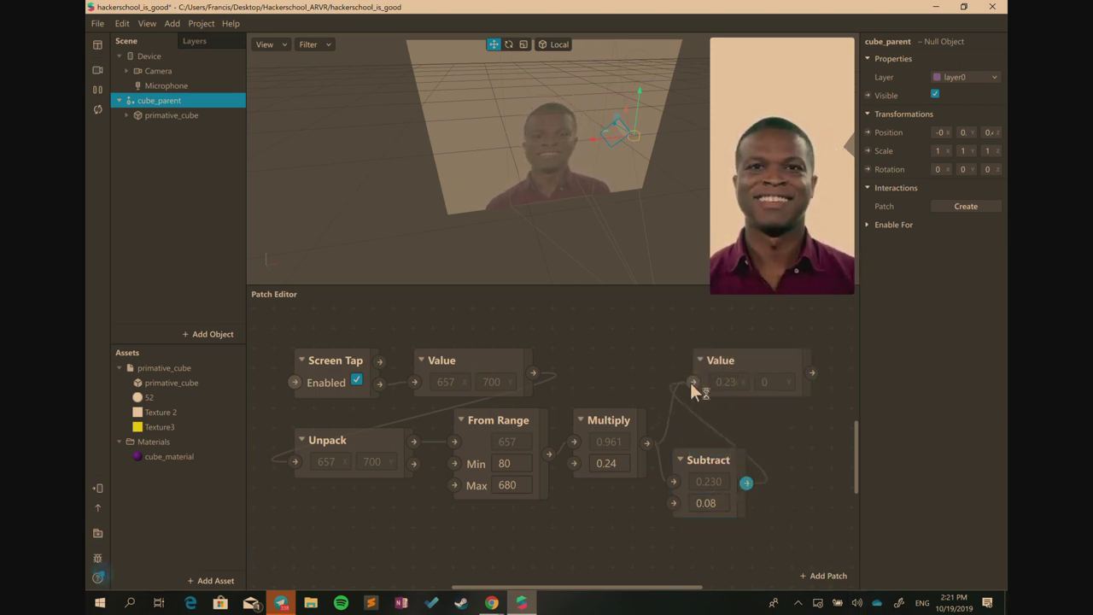
click(740, 368)
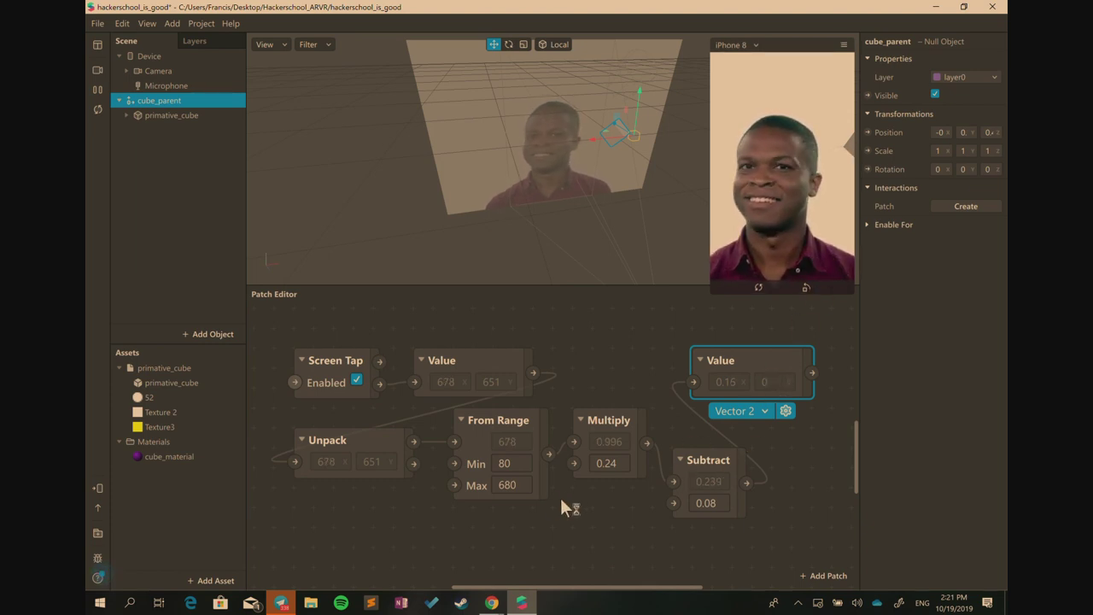
Set the Multiply patch's second value to -0.24 and tap beside the face in the device preview to check the output
click(600, 463)
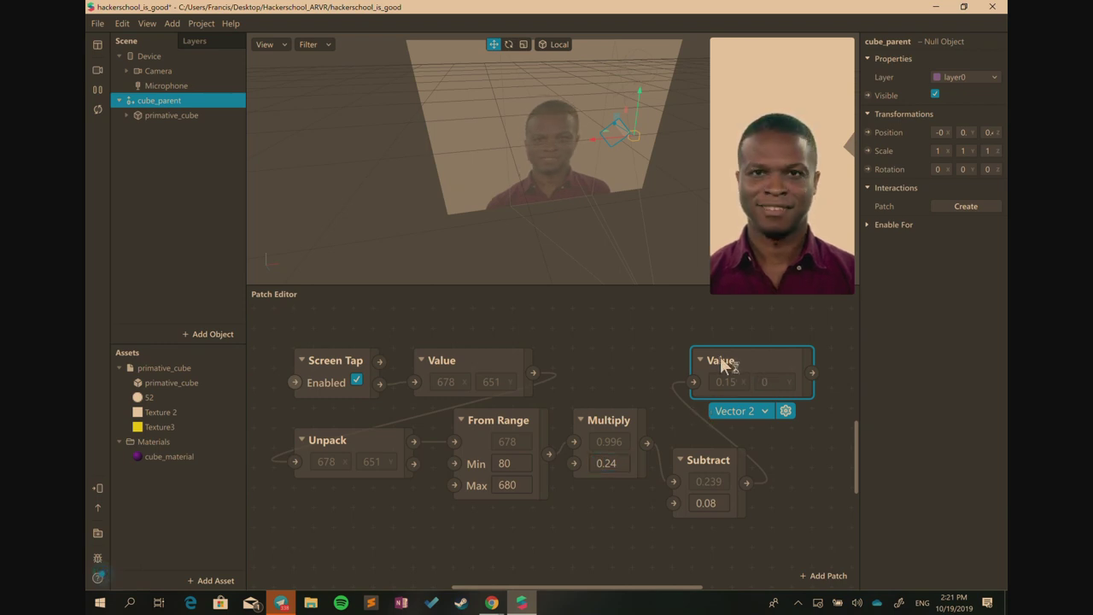
click(599, 464)
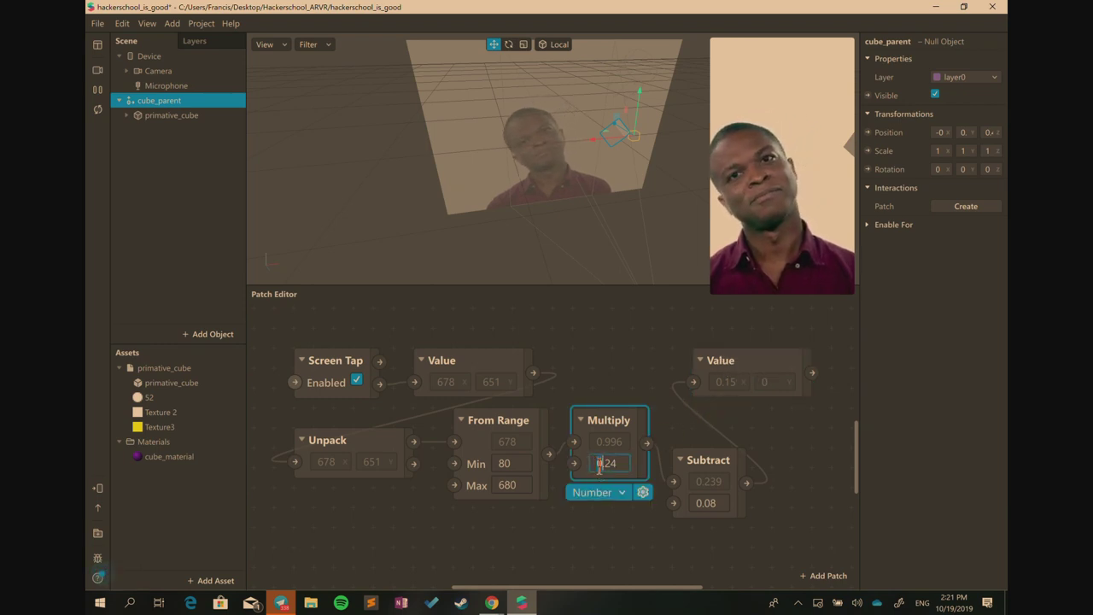
text(-)
key(Return)
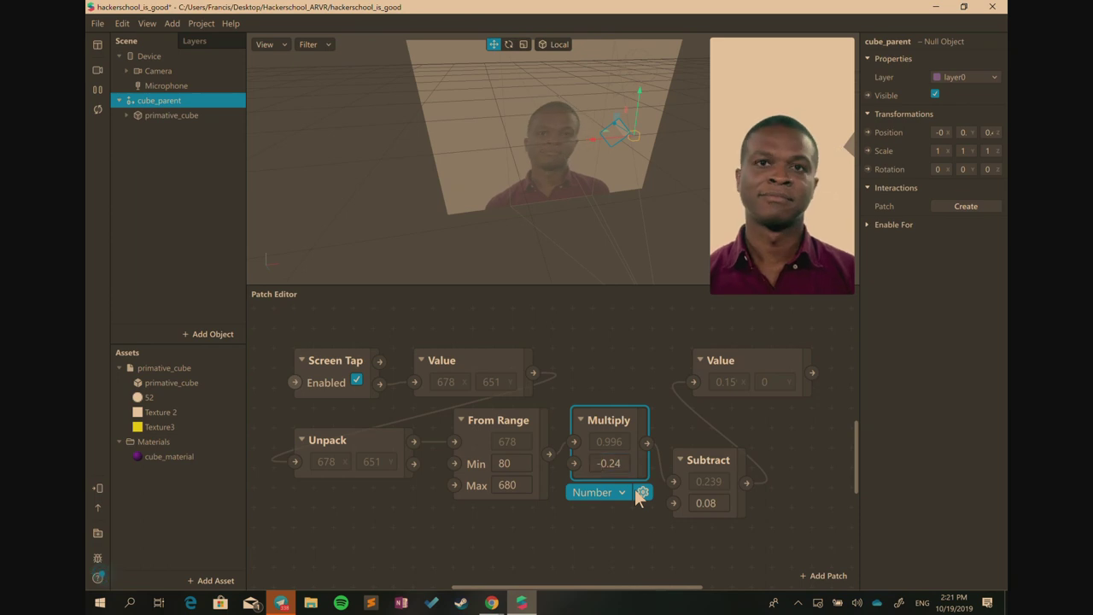
click(726, 176)
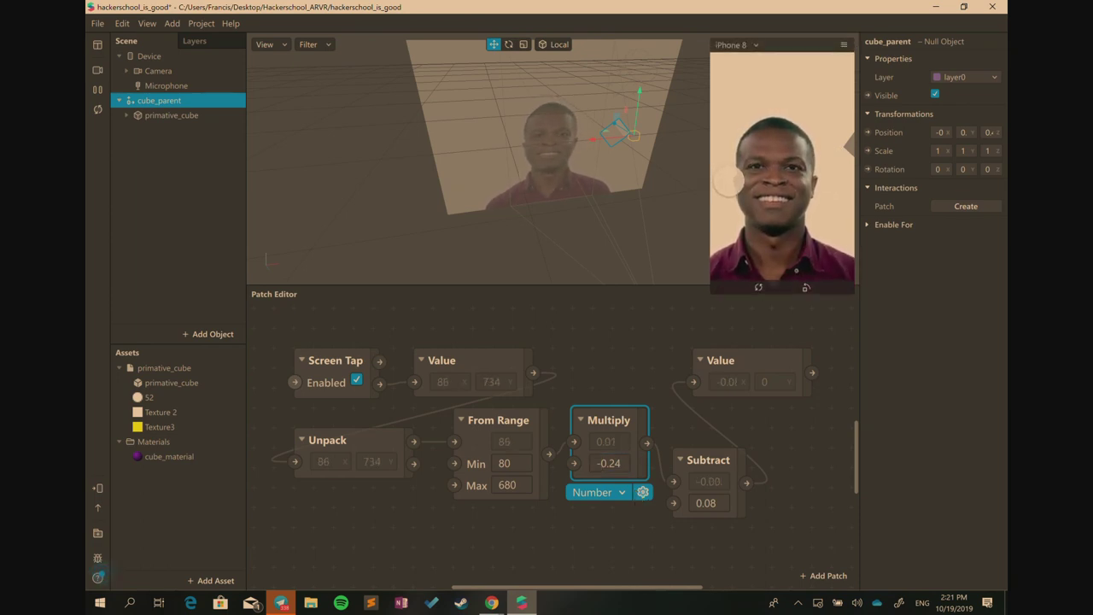
click(810, 174)
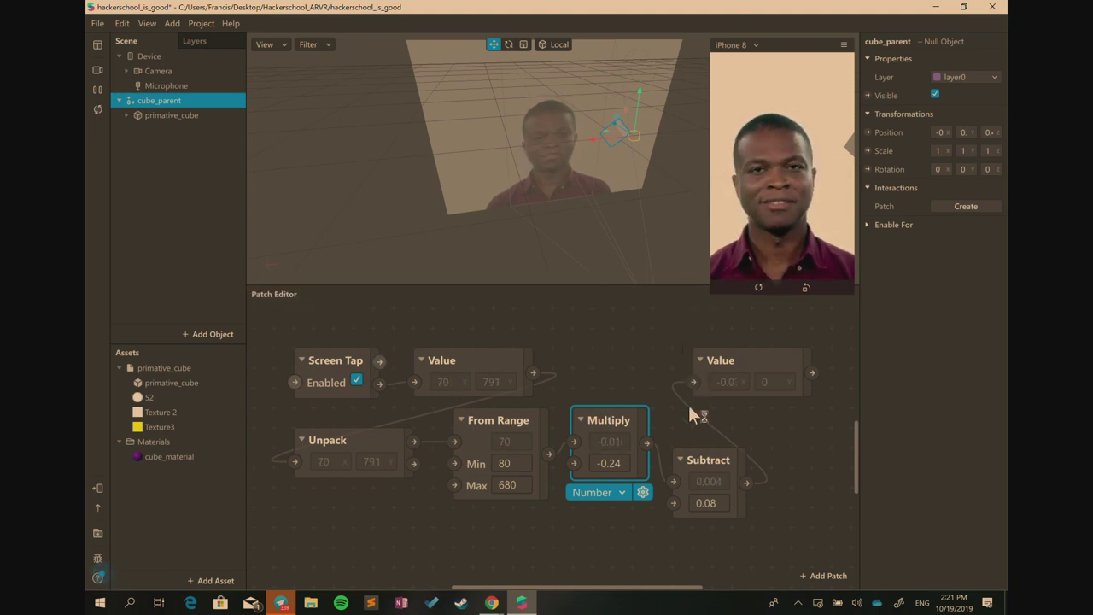
Re-enter 0.08 as the Subtract patch's second value
click(710, 503)
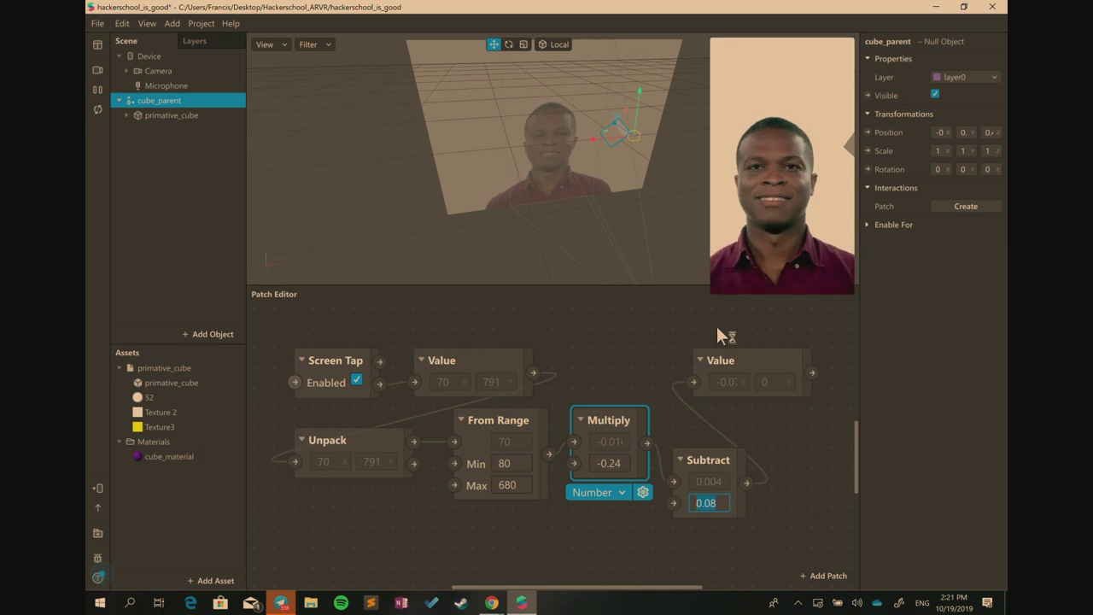
text(0)
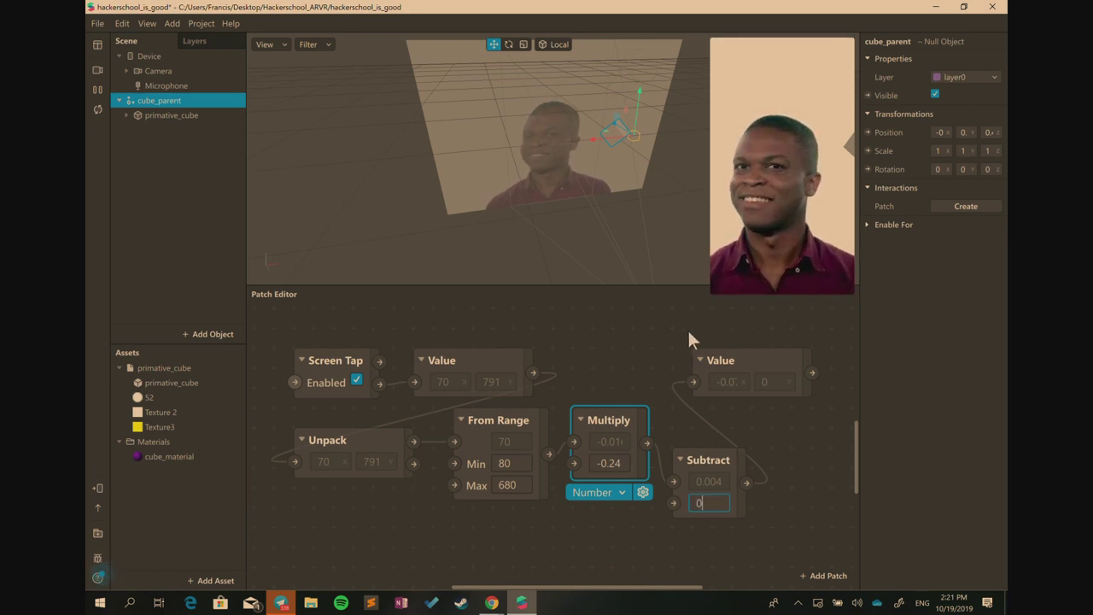
text(.08)
click(680, 342)
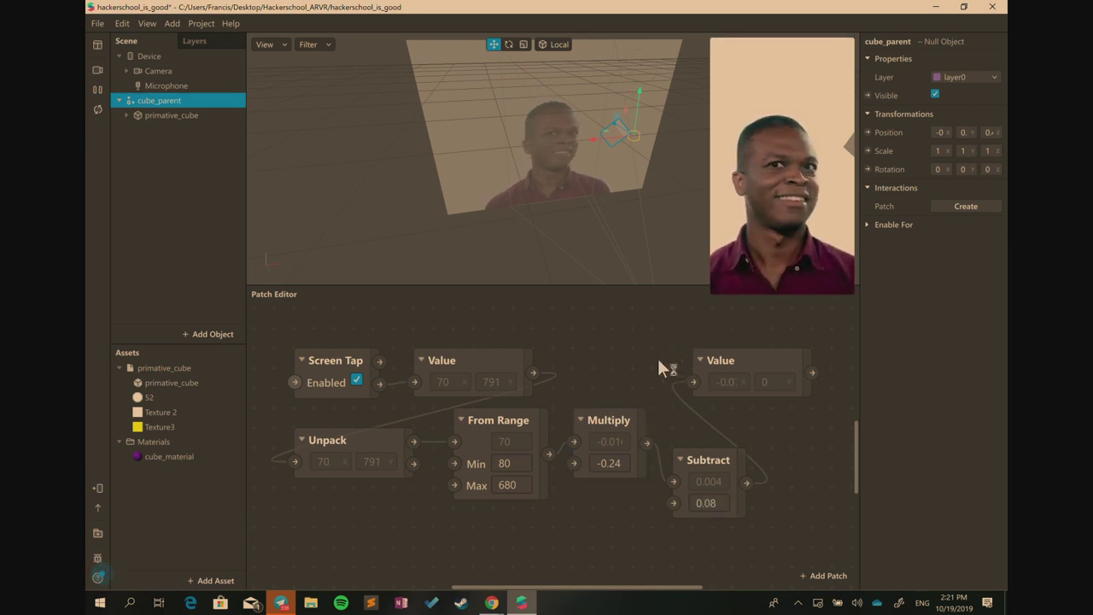
Set the second value of the Multiply patch after From Range to 0.24
key(Escape)
click(606, 463)
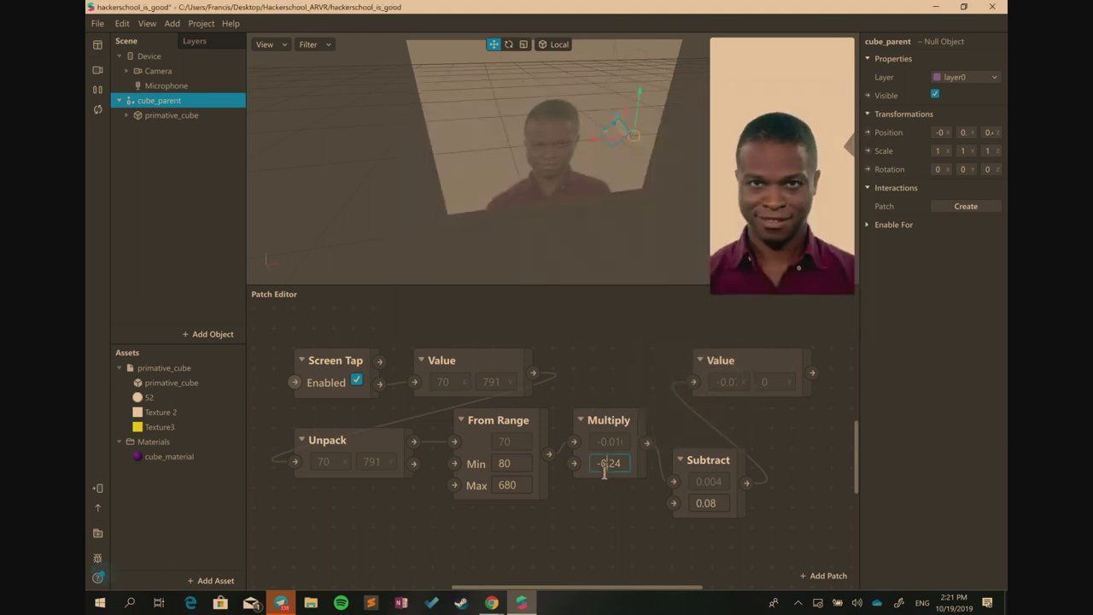
text(0.24)
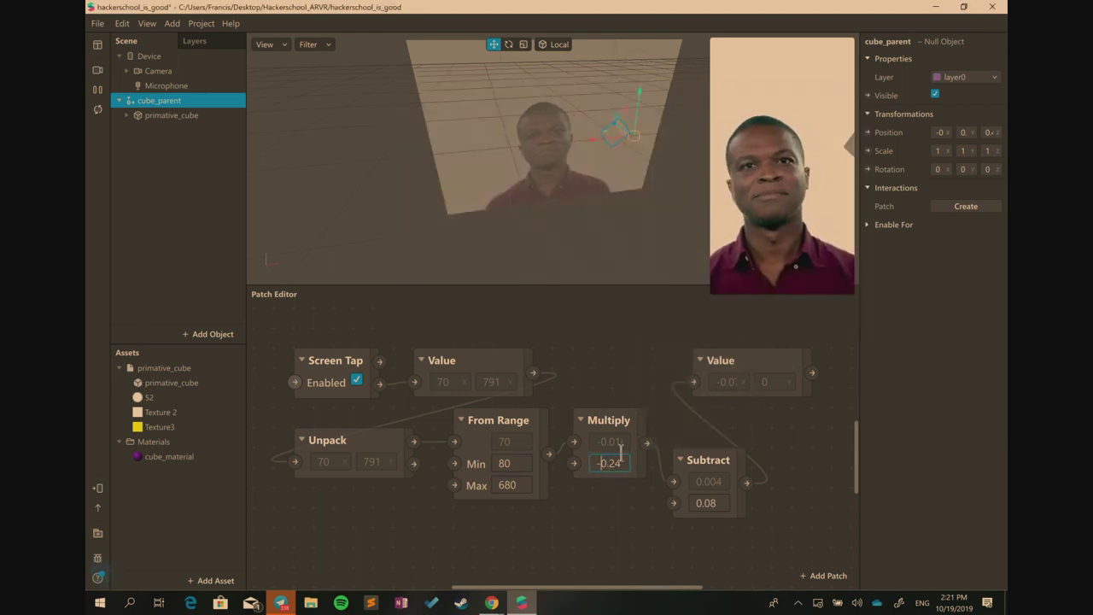
key(Return)
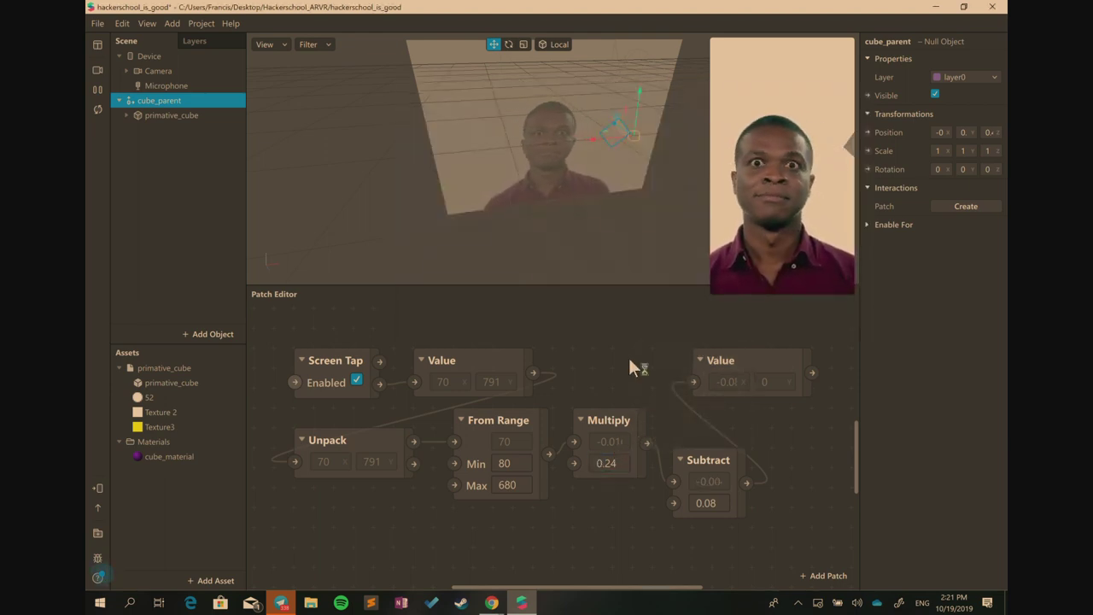
Add a second Multiply patch and place it above the existing Multiply patch
double_click(629, 361)
text(multi)
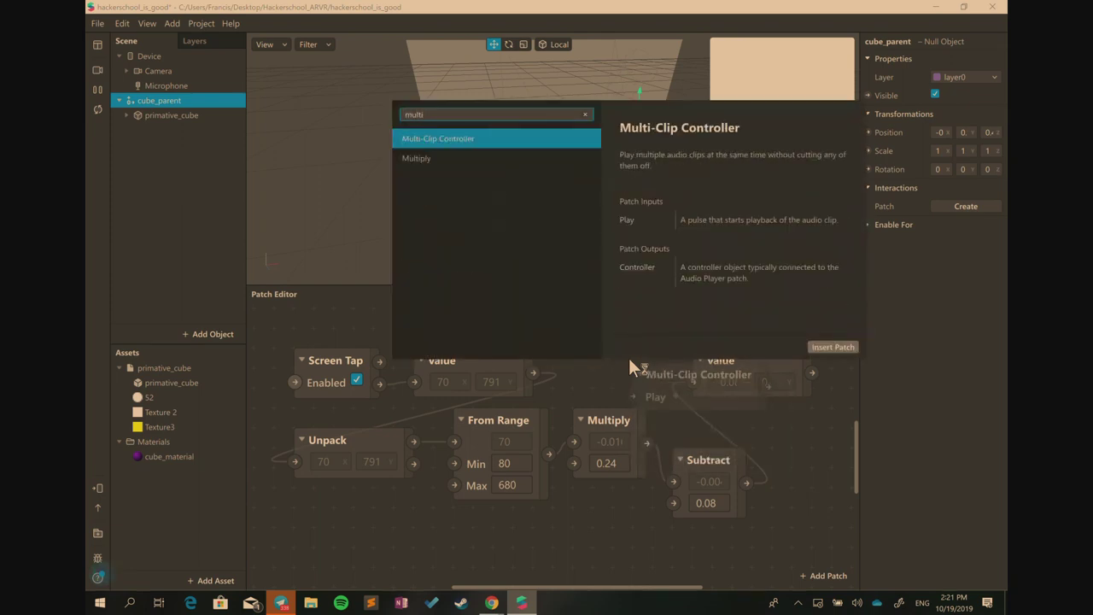
key(Down)
key(Return)
drag(649, 384, 617, 323)
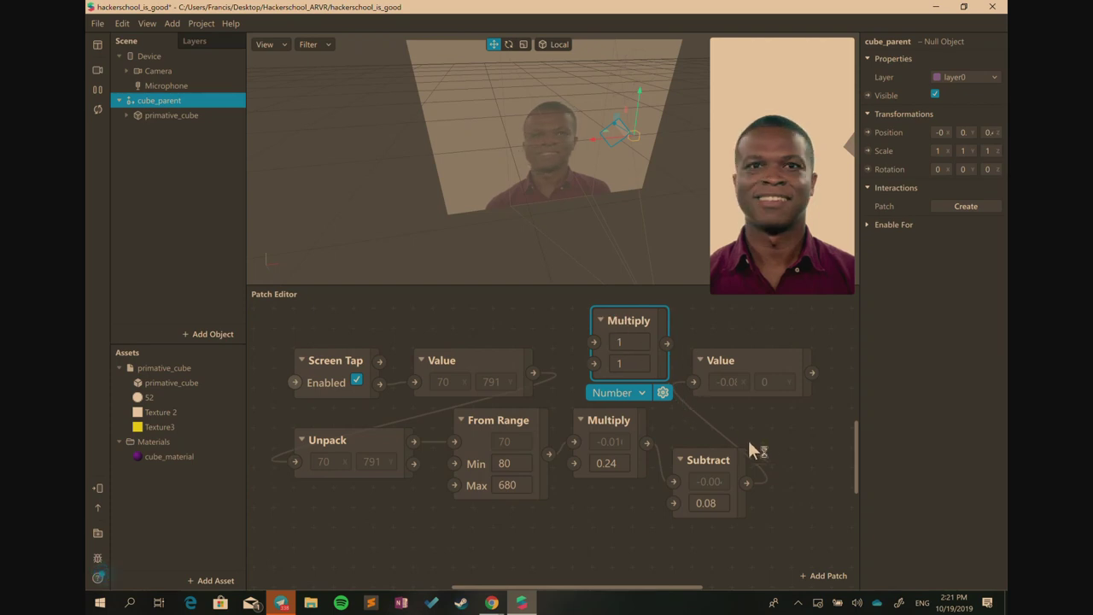
Connect Subtract's output to the upper Multiply patch's first input and set its second value to -1
drag(747, 483, 594, 342)
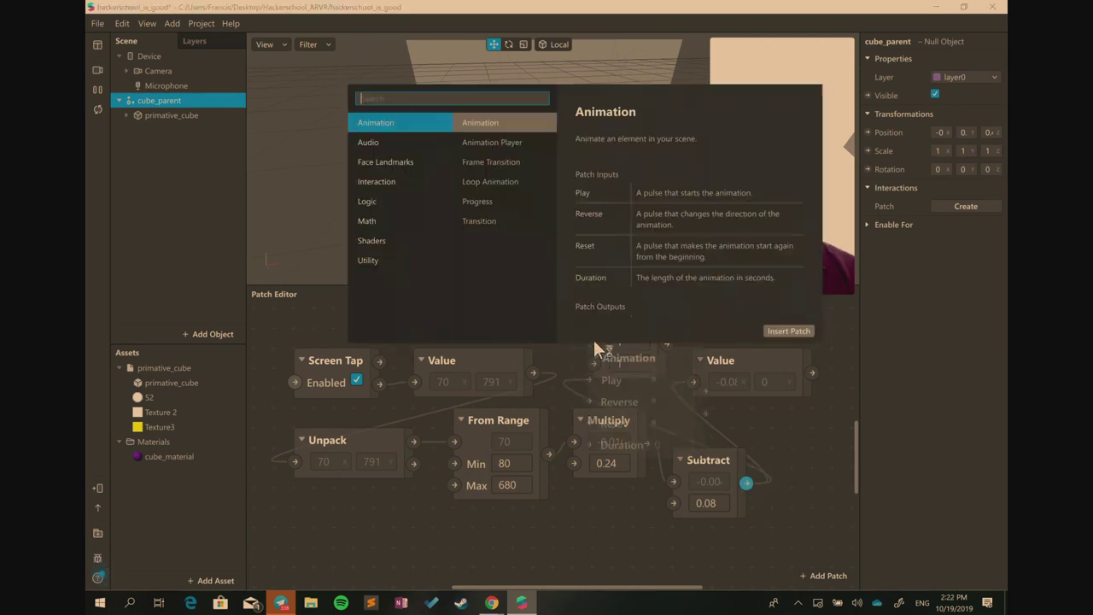
click(666, 361)
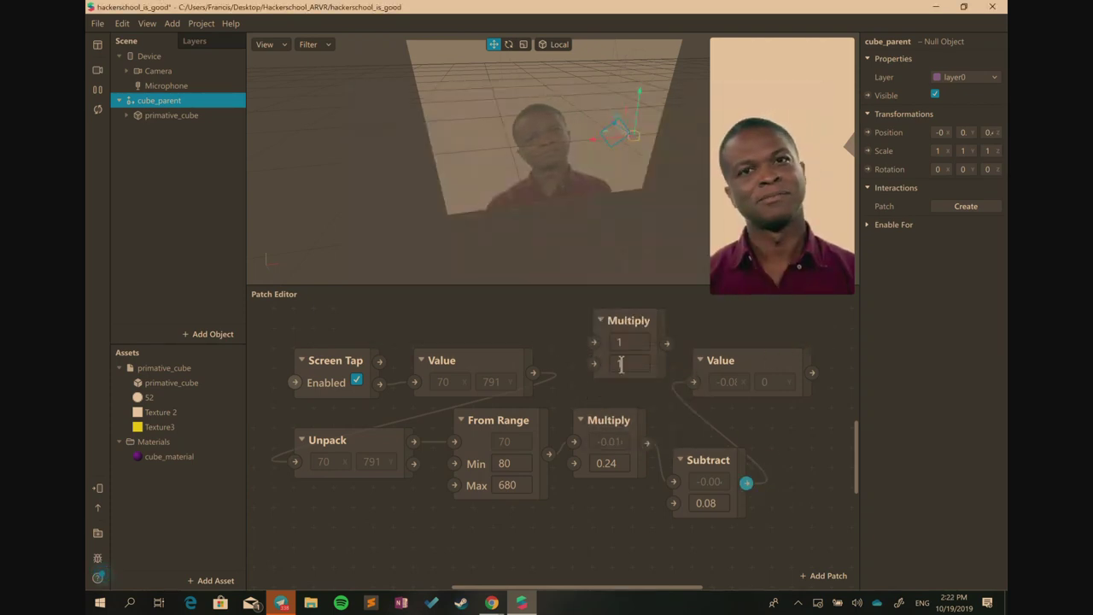
drag(748, 483, 595, 344)
click(618, 365)
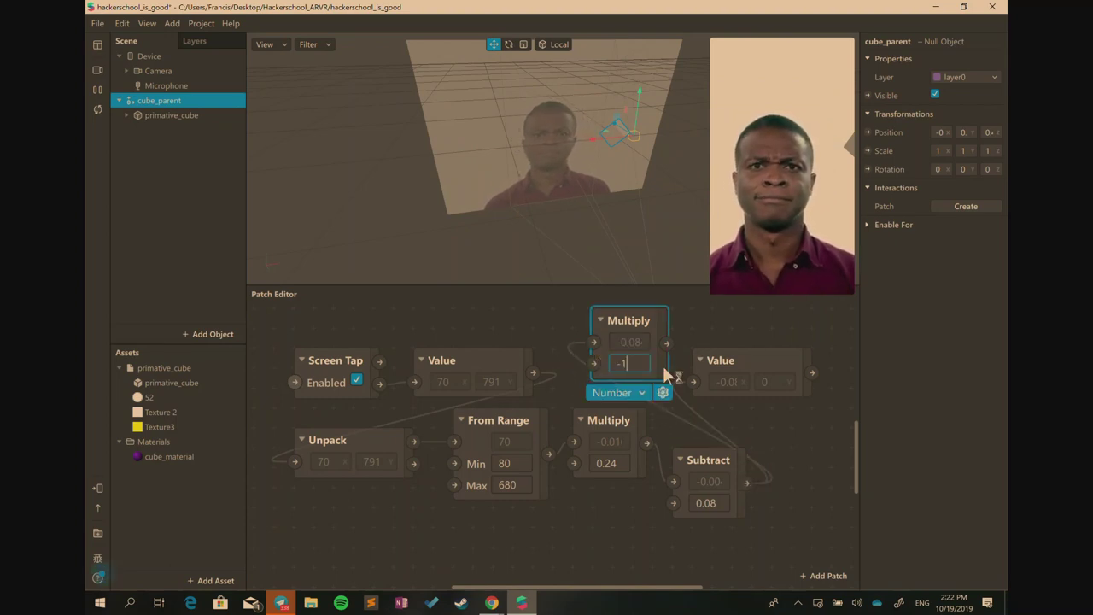
text(-1)
Feed the Vector 2 Value patch from the upper Multiply's output and tap on both sides of the face in the preview to check it
click(698, 390)
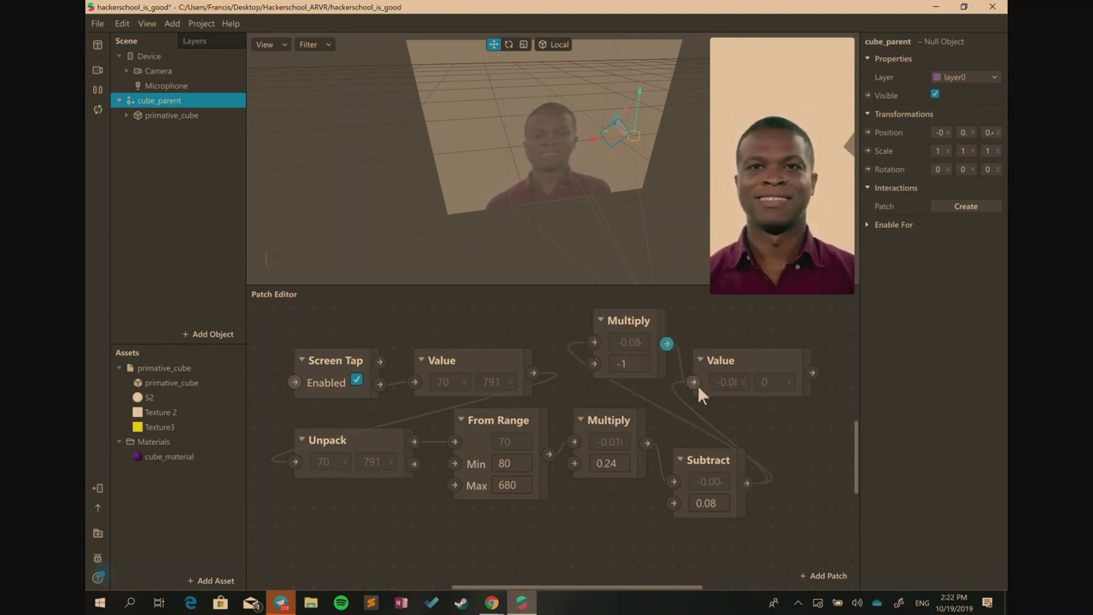
click(693, 381)
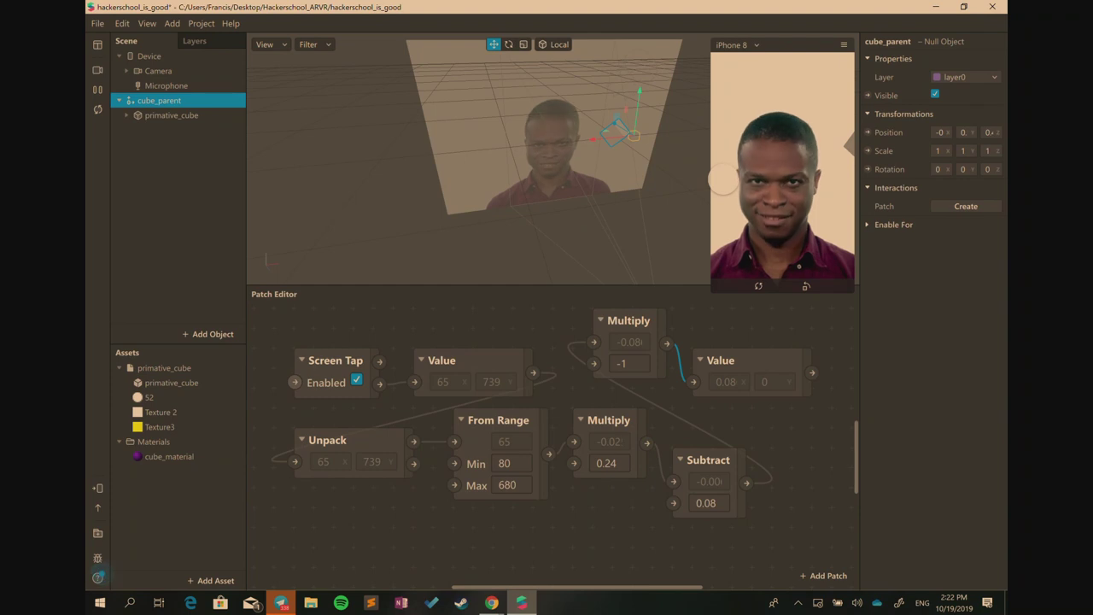
click(821, 180)
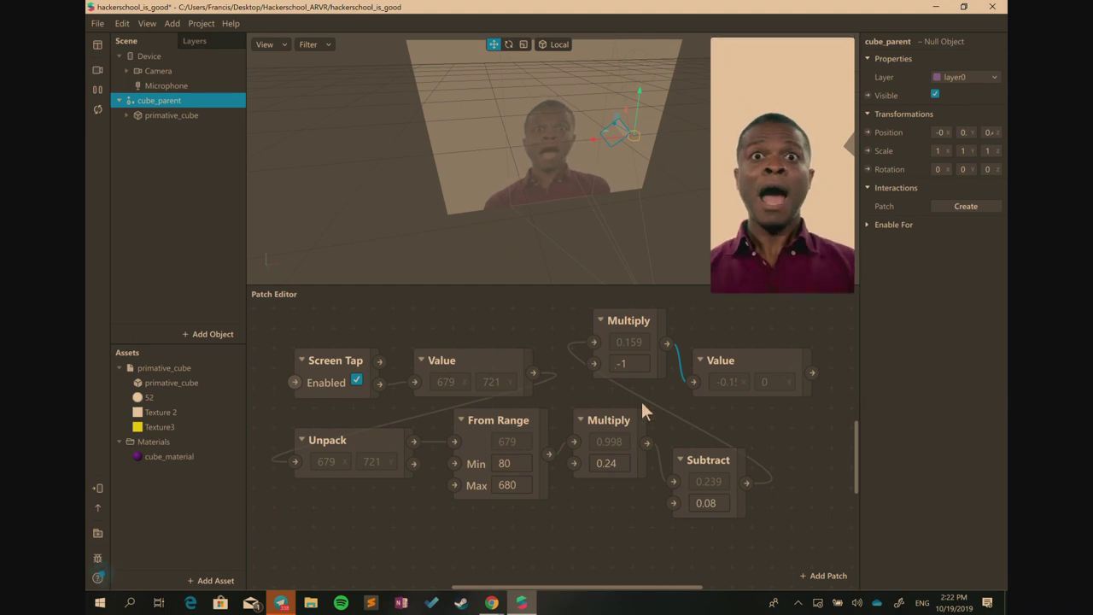
scroll(640, 398, down, 1)
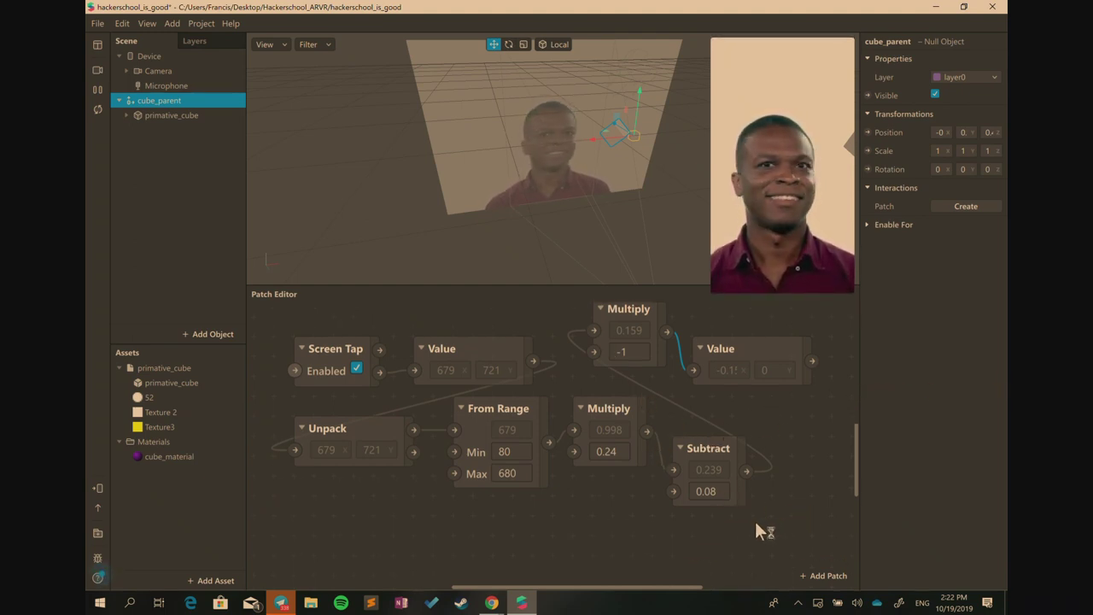
ctrl+scroll(754, 521, down, 3)
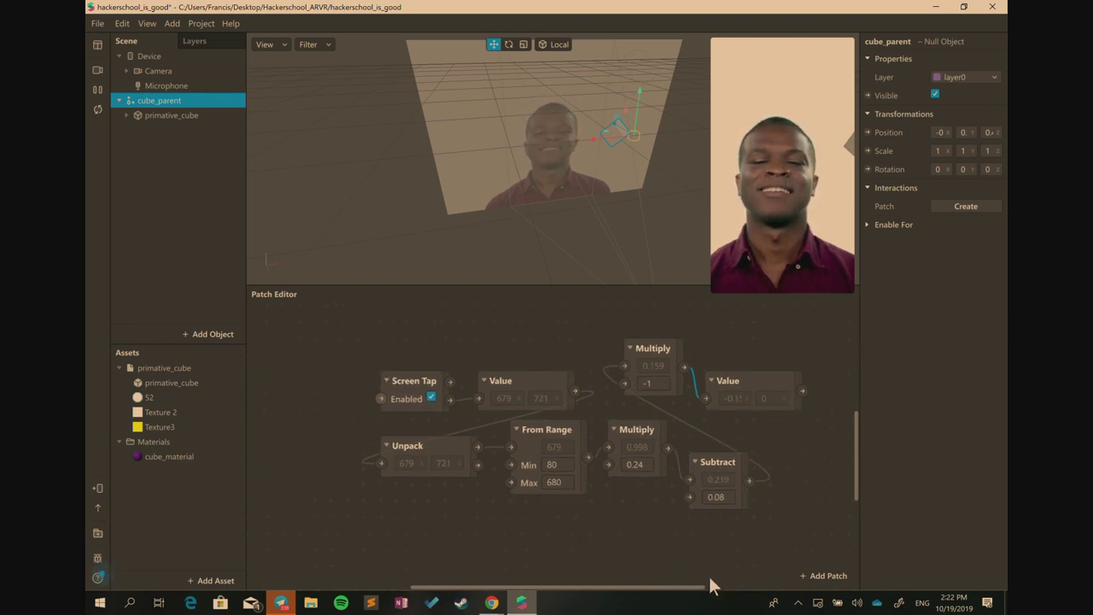
scroll(715, 421, right, 3)
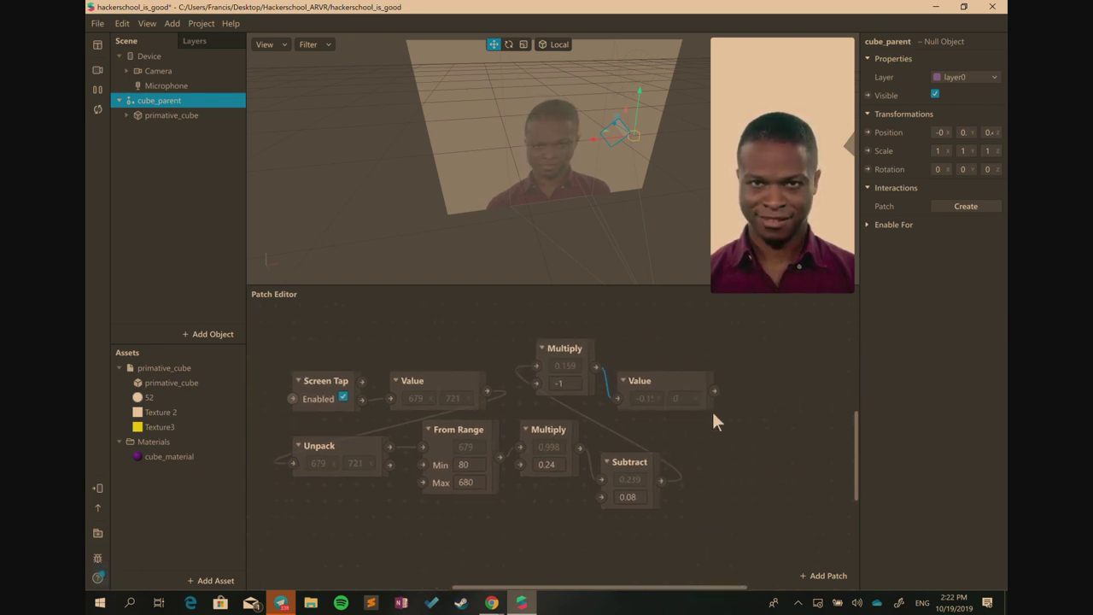
click(322, 455)
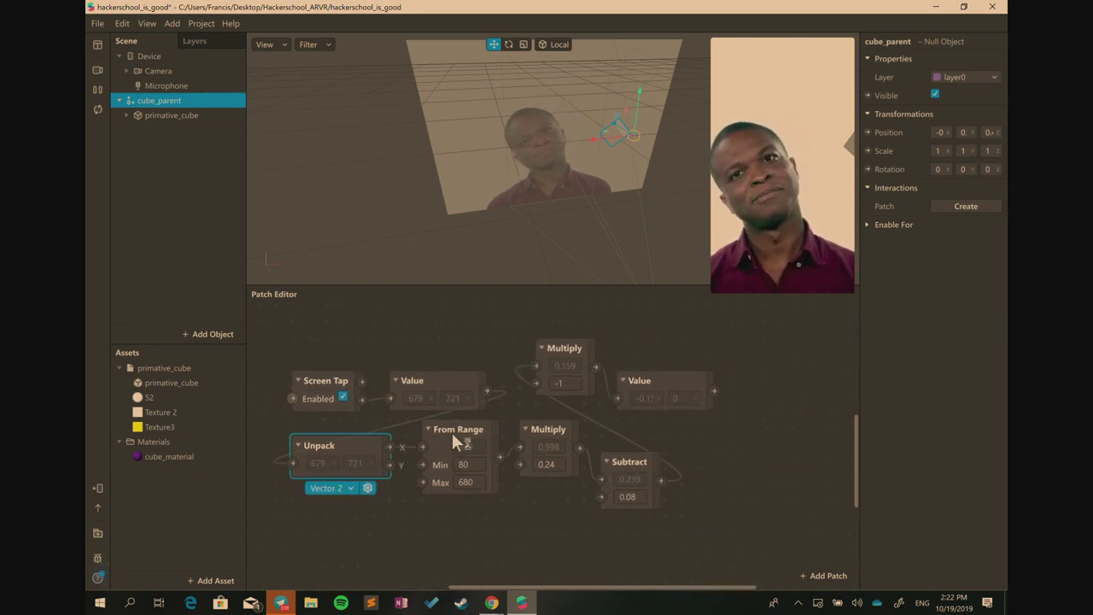
double_click(674, 441)
text(pack)
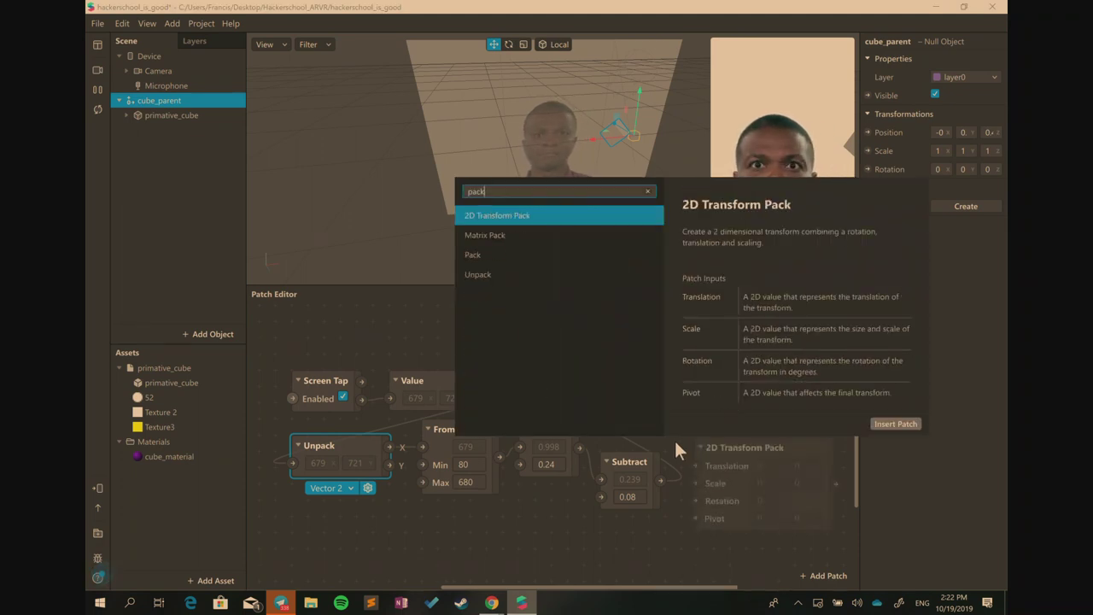
click(478, 256)
click(777, 452)
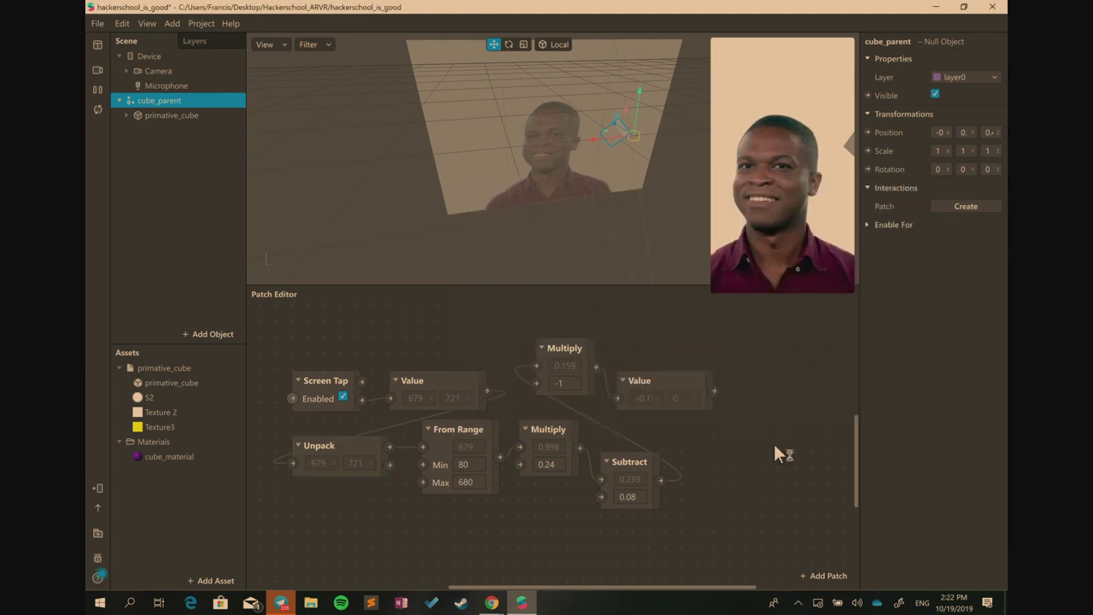
Add a Pack patch and place it beside the Vector 2 Value patch at the end of the graph
double_click(717, 446)
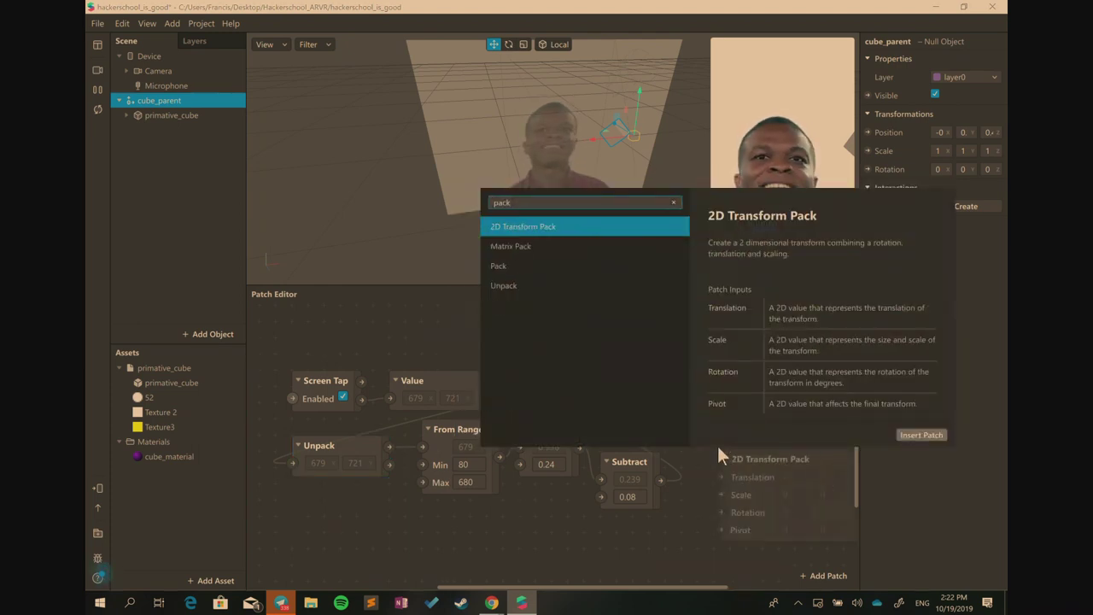
key(Up)
key(Up)
key(Return)
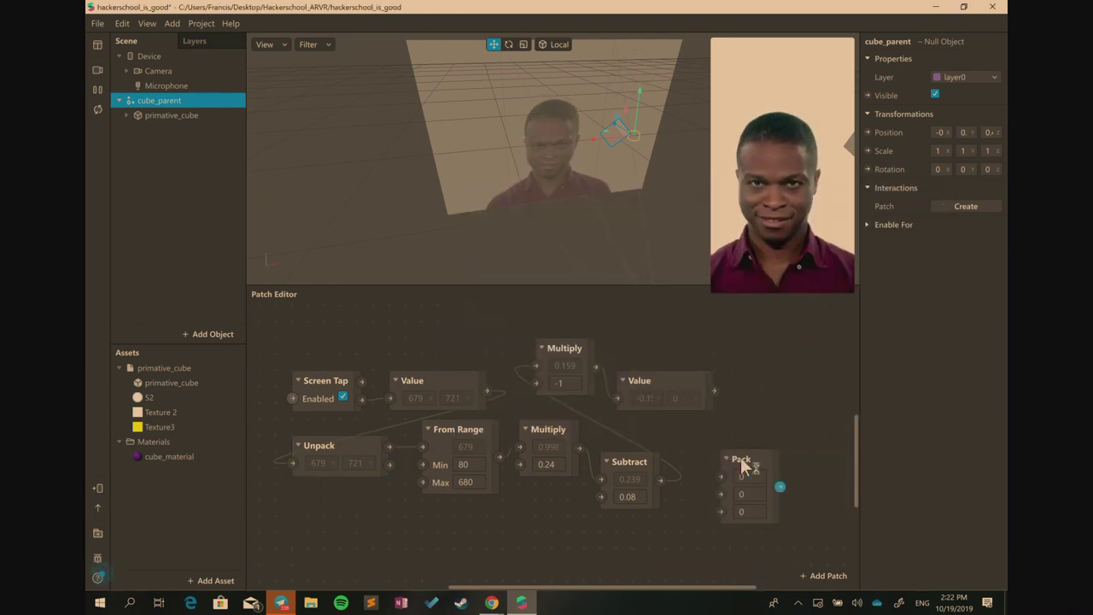
drag(739, 461, 758, 421)
Connect the Vector 2 Value patch's output to the Pack patch's first input and adjust Pack's placement beside it
drag(728, 584, 788, 586)
click(679, 388)
drag(680, 389, 683, 396)
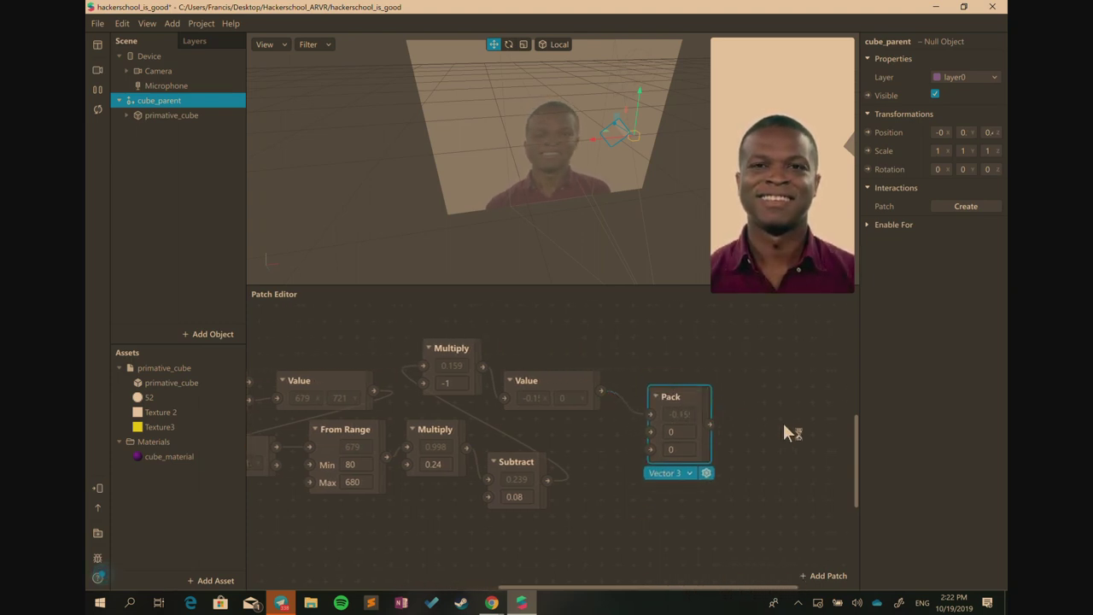
Create a patch for cube_parent's Position property and place it beyond the Pack patch
double_click(782, 421)
click(902, 476)
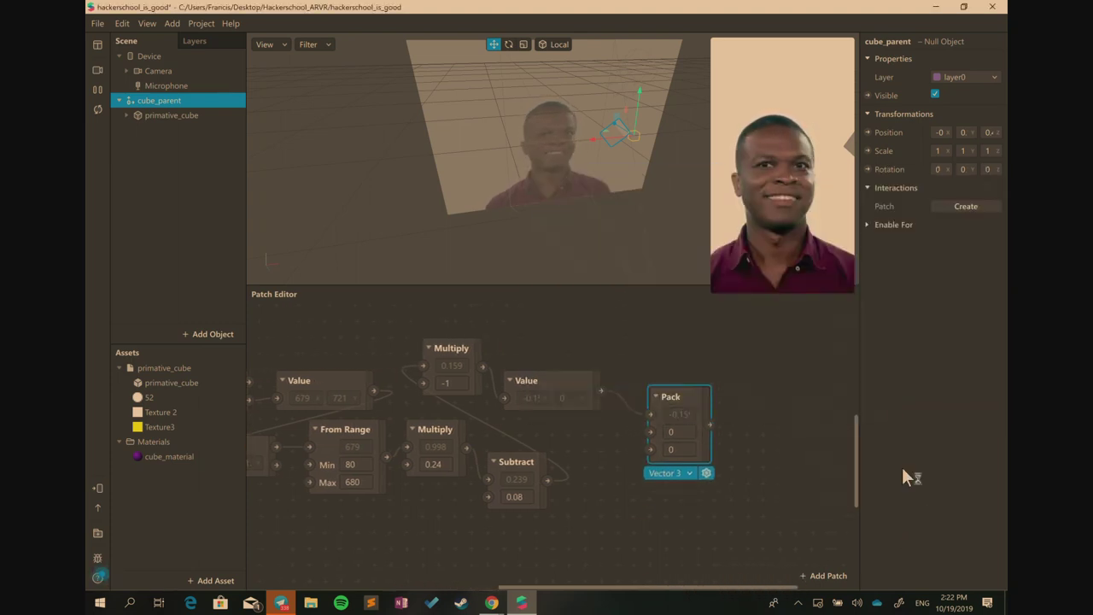
click(867, 132)
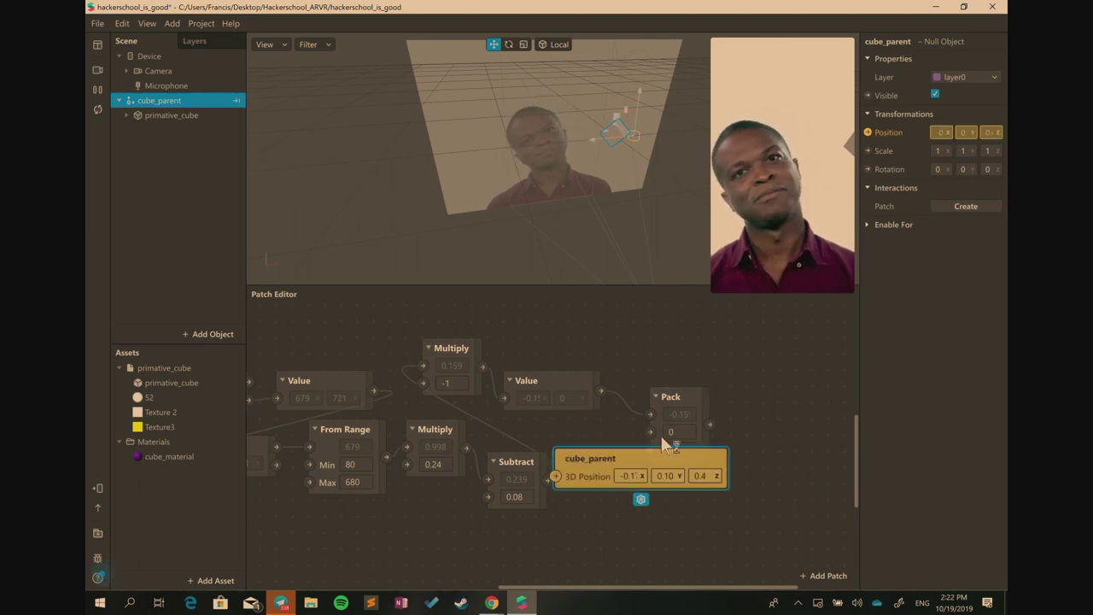
drag(654, 453, 791, 421)
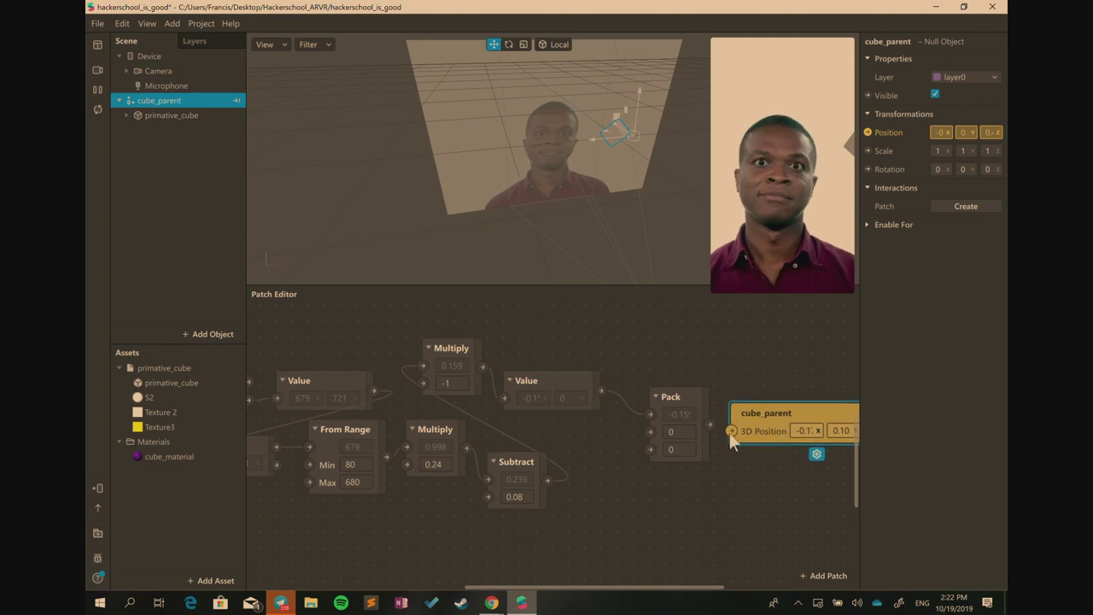
click(678, 583)
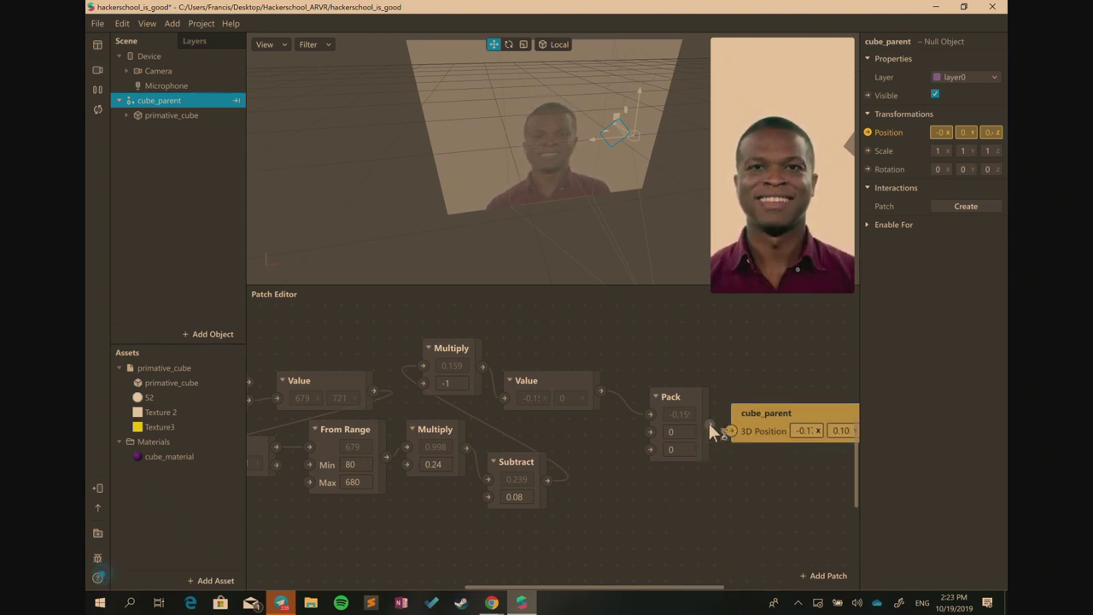
Connect Pack's output to cube_parent's 3D Position, with the position patch placed above Pack and Pack moved closer to the Value patch
drag(709, 424, 687, 314)
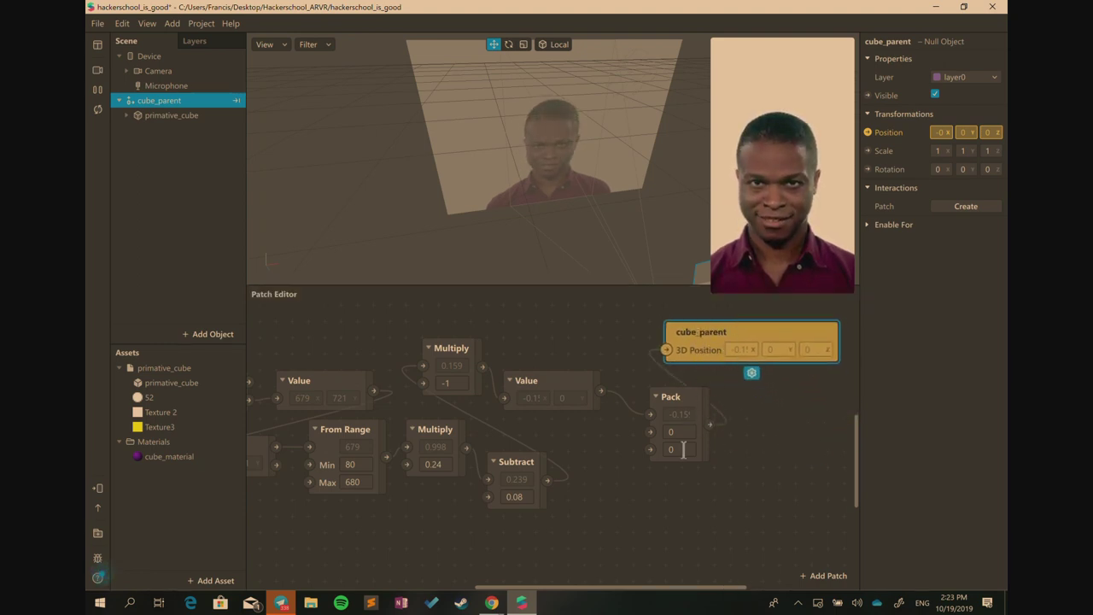
click(667, 406)
drag(667, 409, 645, 414)
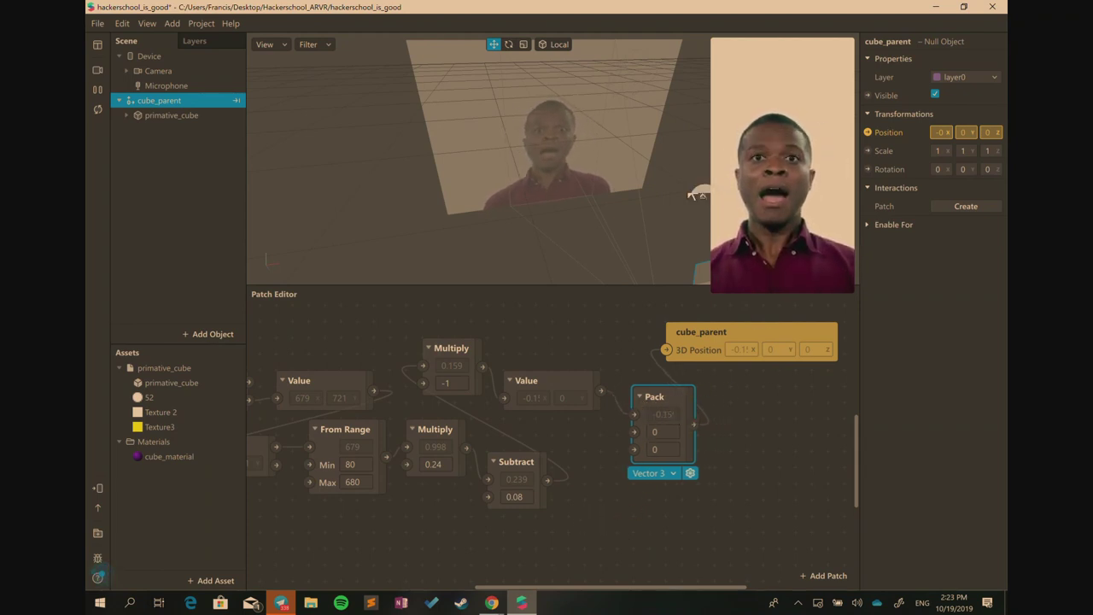
click(805, 289)
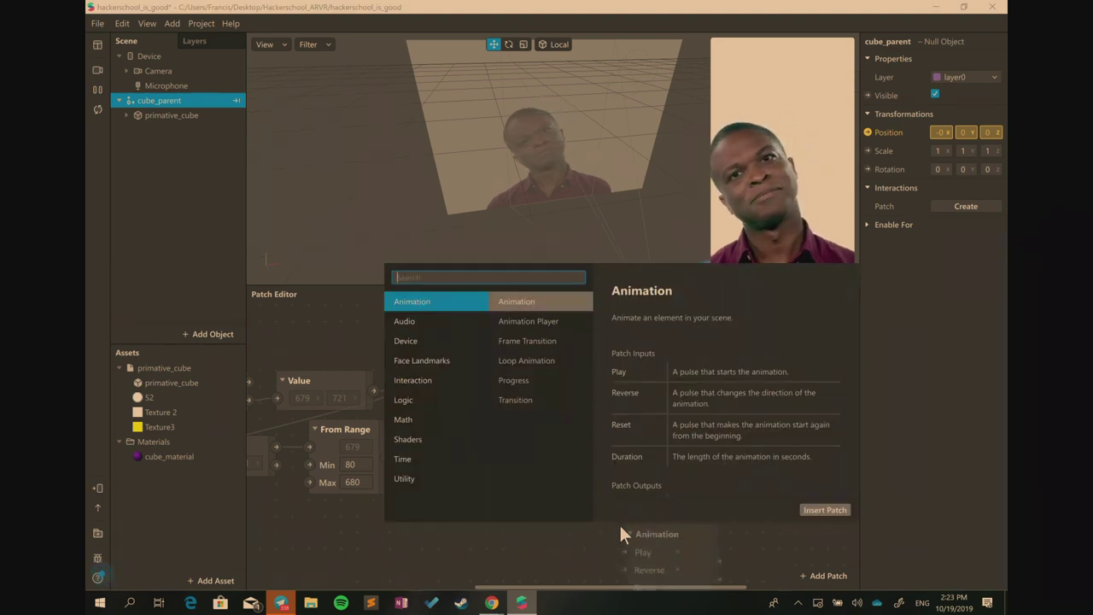
text(va)
key(Down)
key(Return)
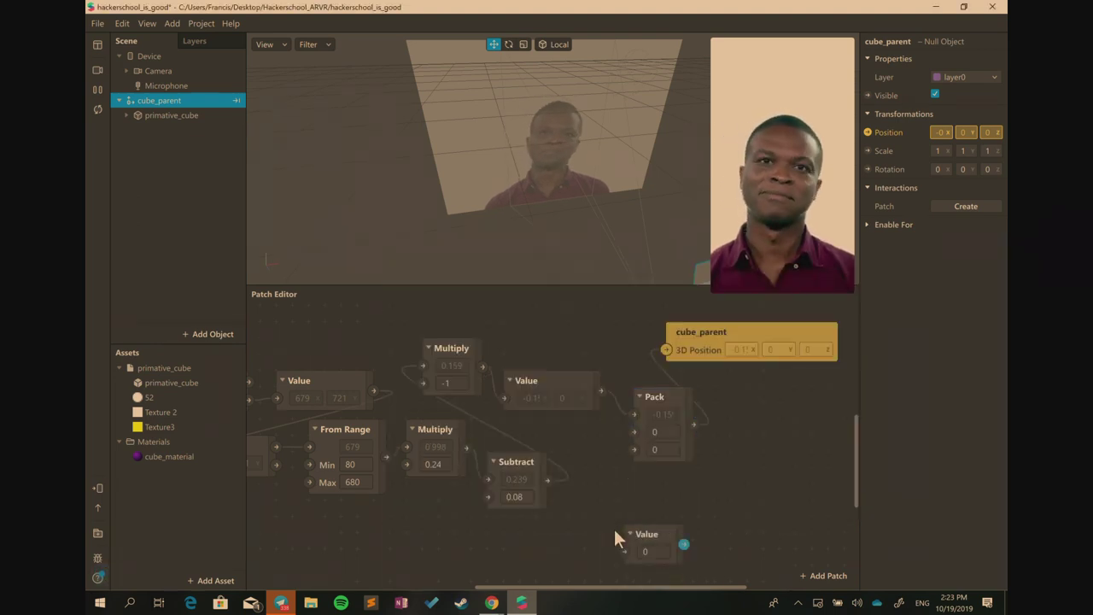
click(658, 551)
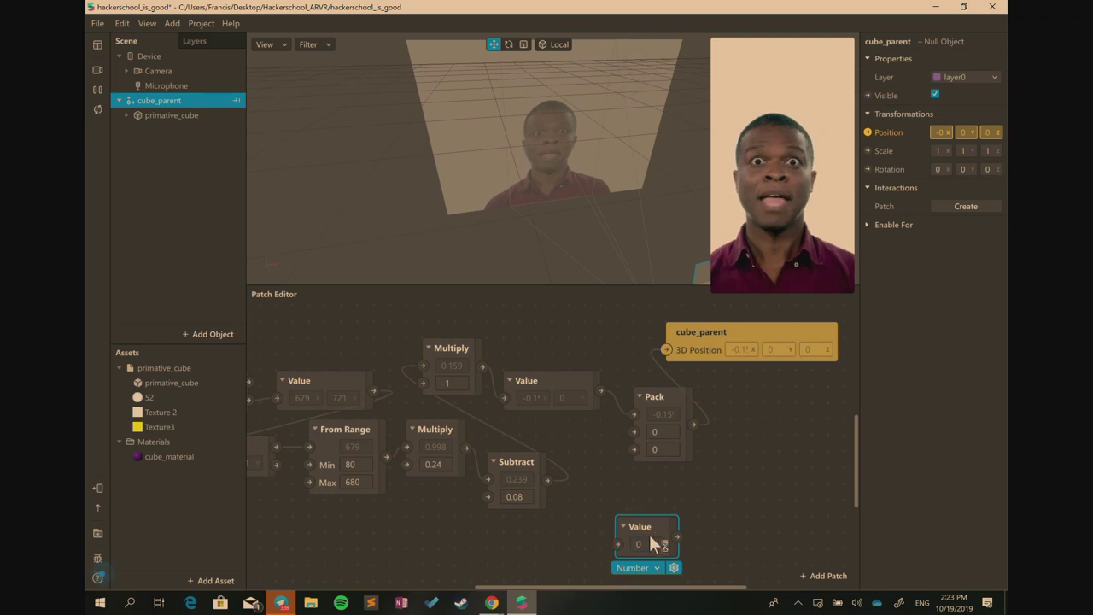
key(Delete)
Set the Pack patch's third value to 0.4
click(661, 448)
text(.4)
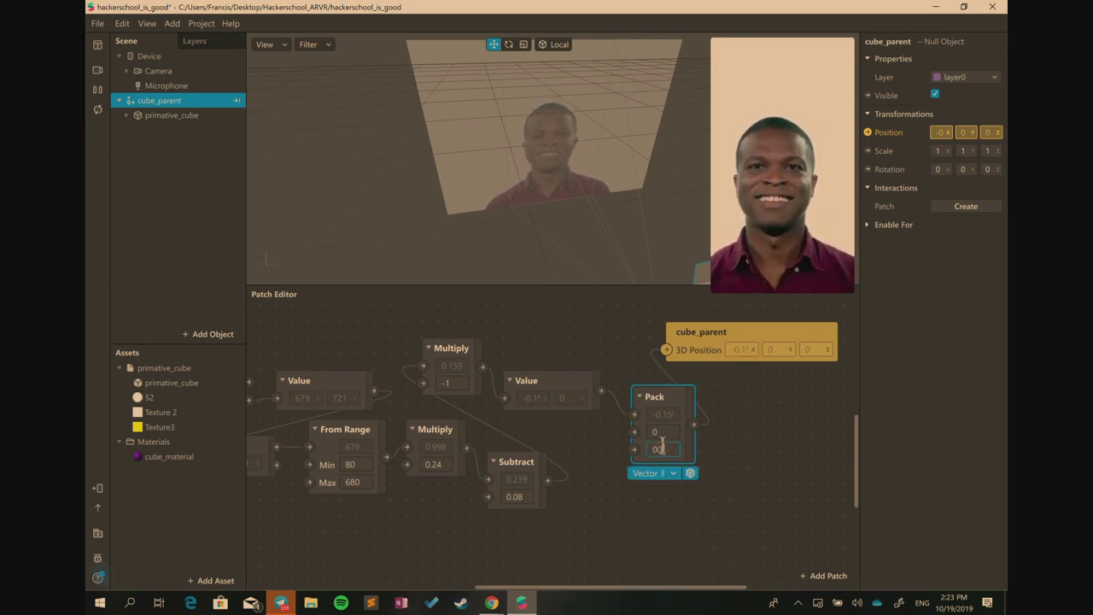
key(Return)
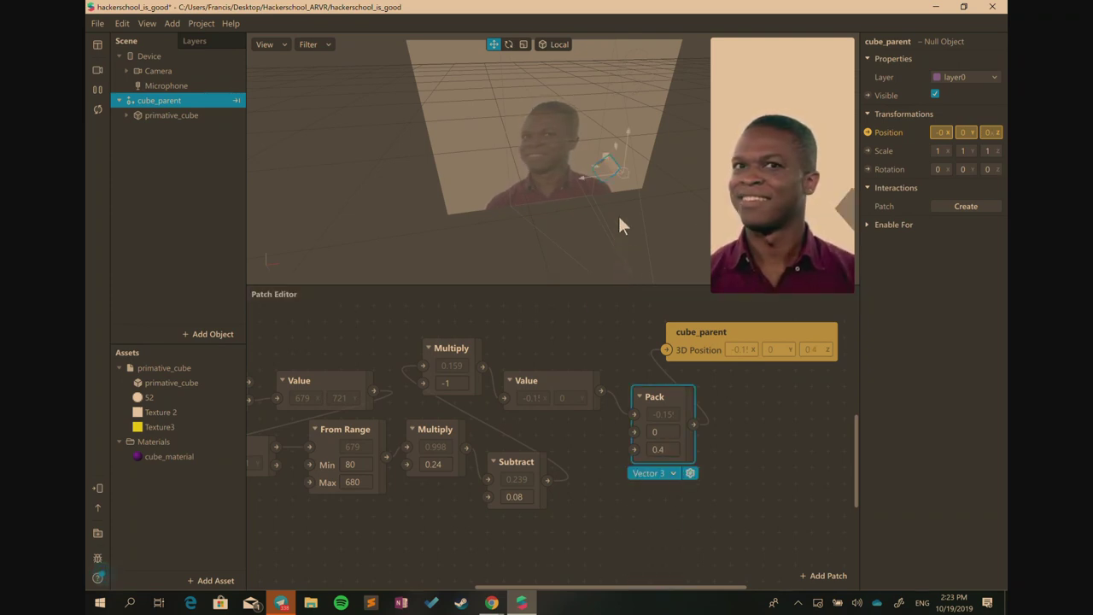
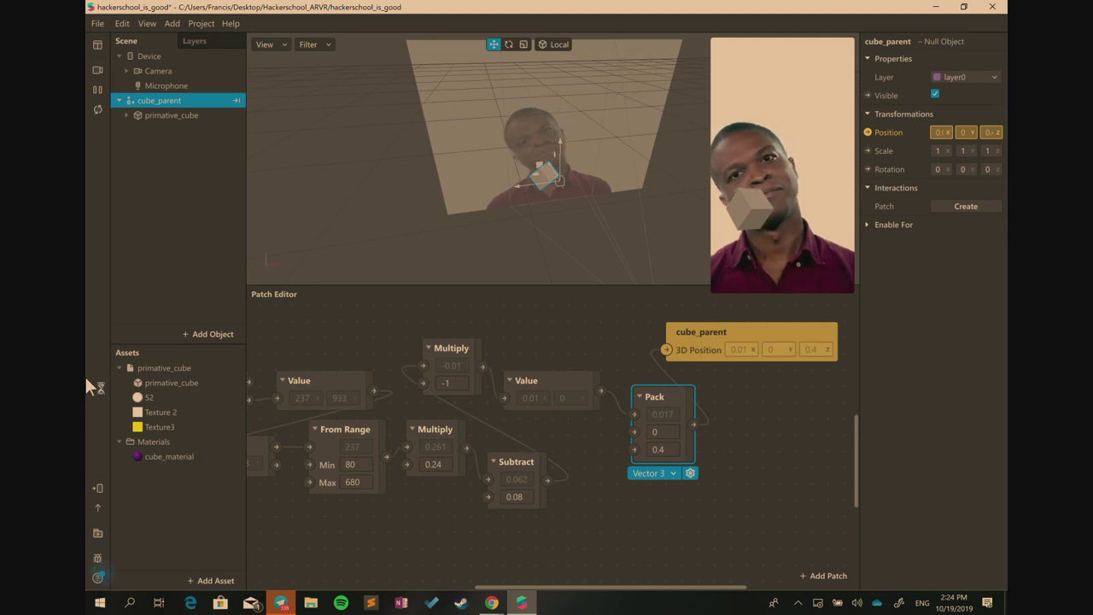
Test the cube's response to taps in the device preview and check the iOS device sizes offered for it
mouse_move(757, 201)
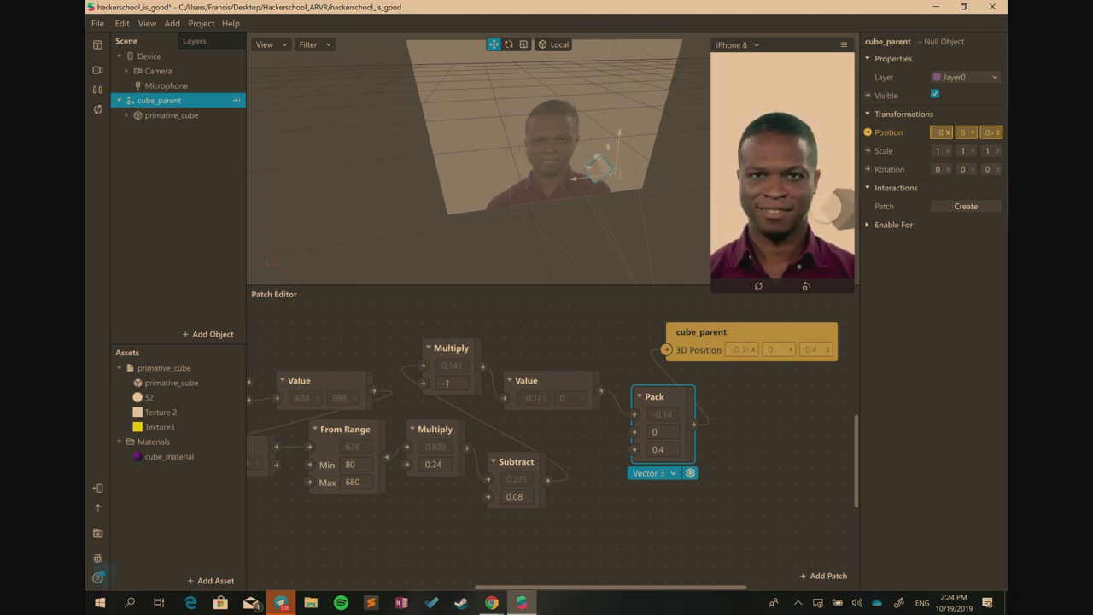
click(735, 47)
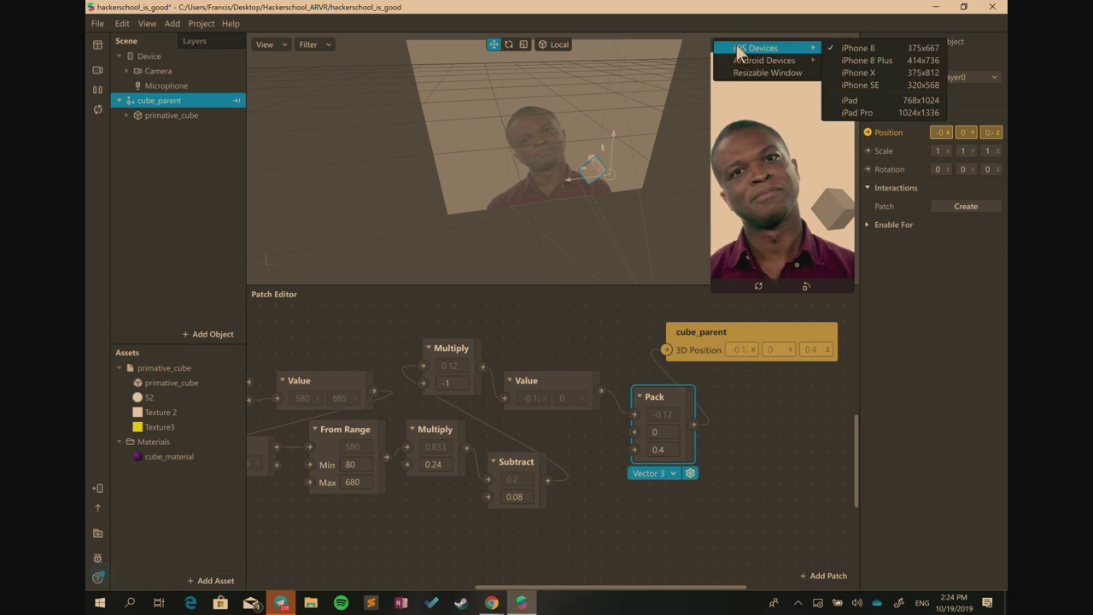
click(739, 53)
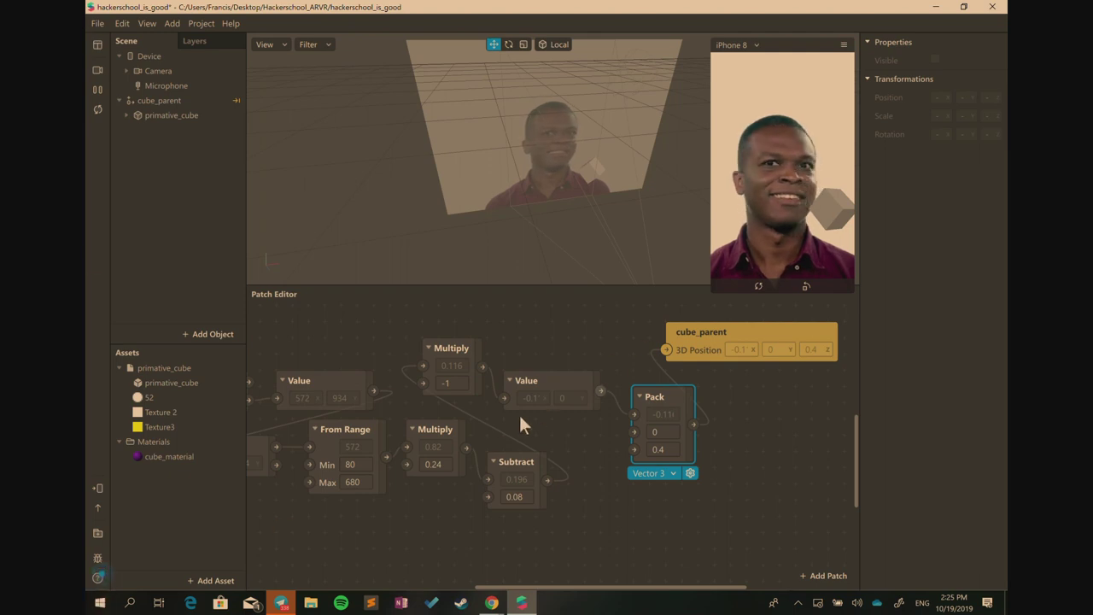
Enlarge the Patch Editor area upward so more of the tap-position graph fits on screen
scroll(445, 517, down, 1)
drag(549, 588, 498, 587)
scroll(478, 546, down, 1)
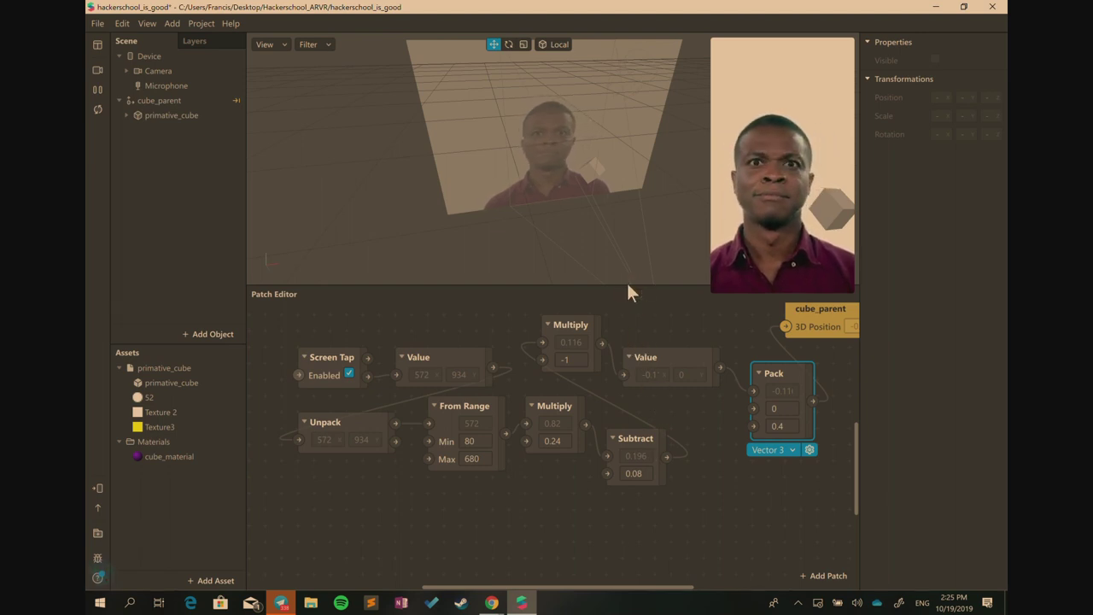
drag(632, 279, 624, 207)
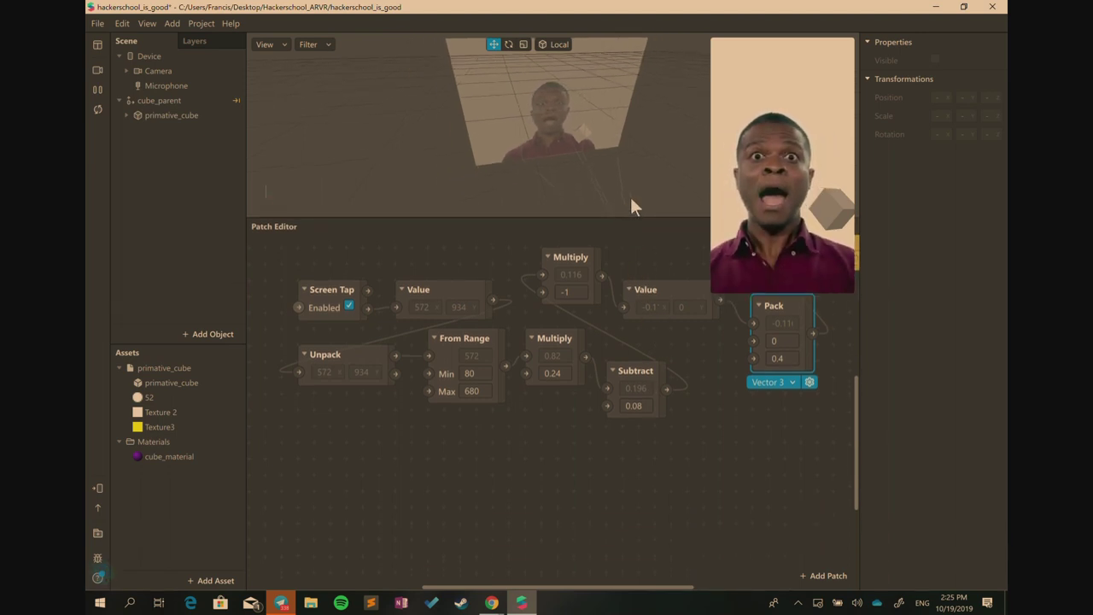
Test the cube's horizontal response by tapping several spots across the iPhone 8 device preview
click(763, 210)
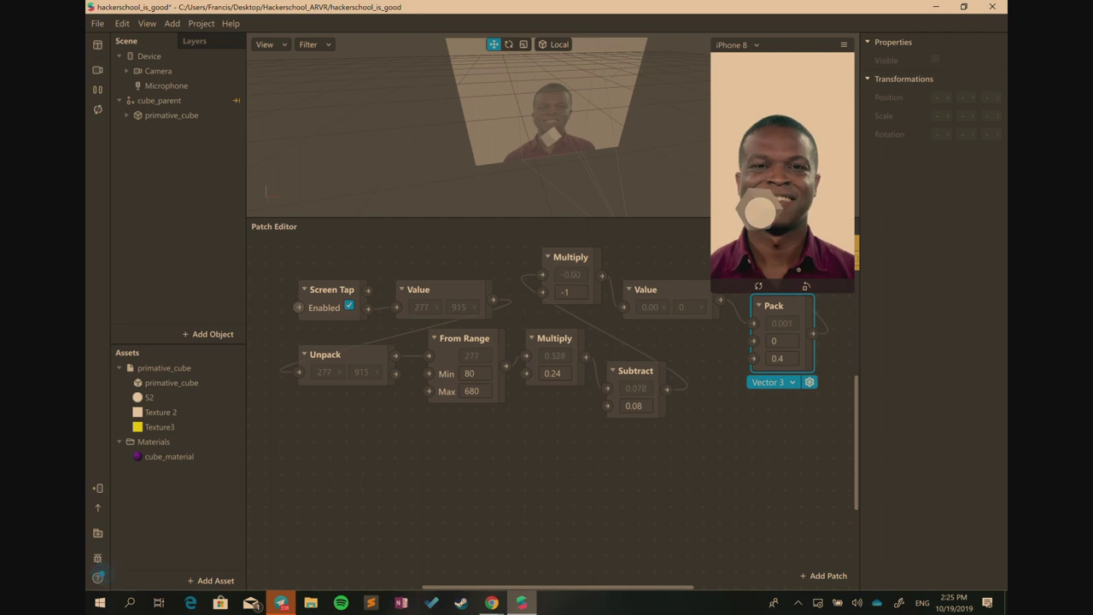
click(739, 213)
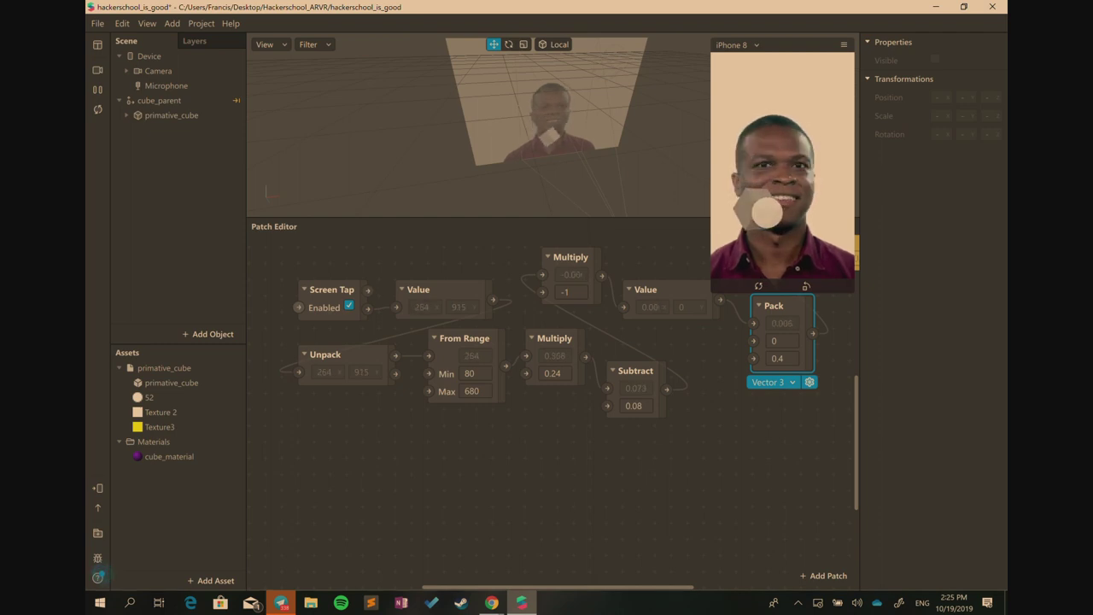
click(837, 218)
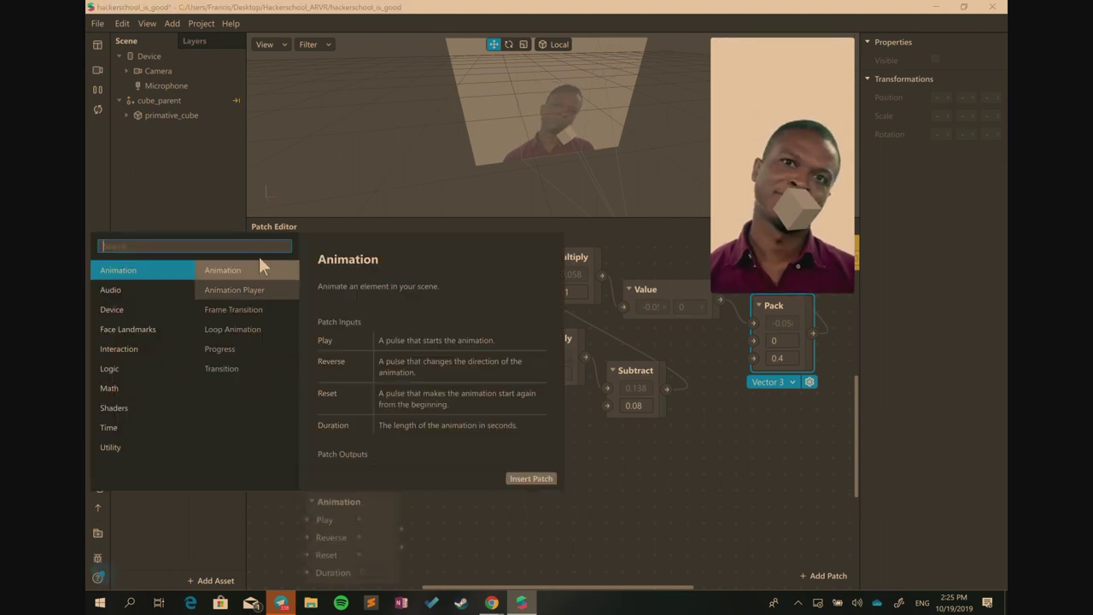
Add a Loop Animation patch and place it in the free space below the Unpack patch
click(224, 330)
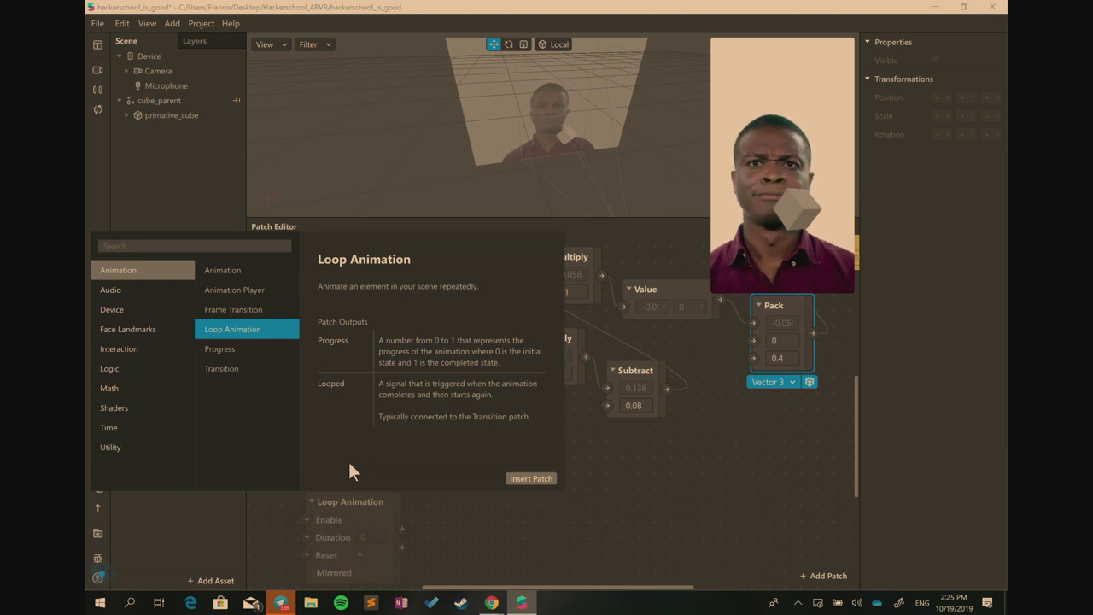
click(534, 478)
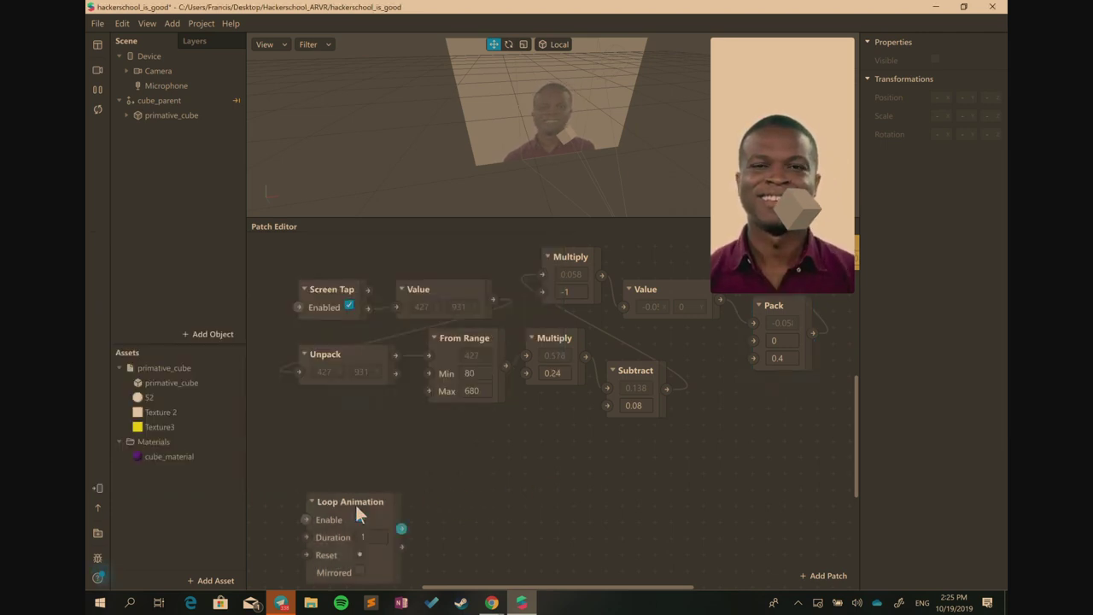
drag(355, 502, 364, 450)
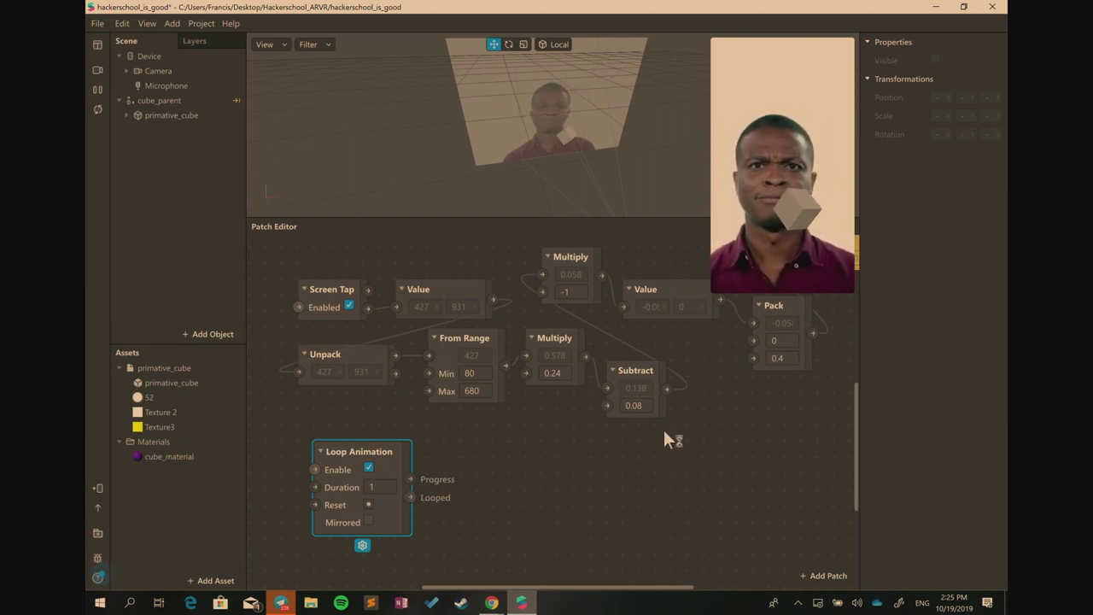
Move the Subtract patch up slightly so it lines up with the Unpack patch's row
drag(619, 373, 620, 357)
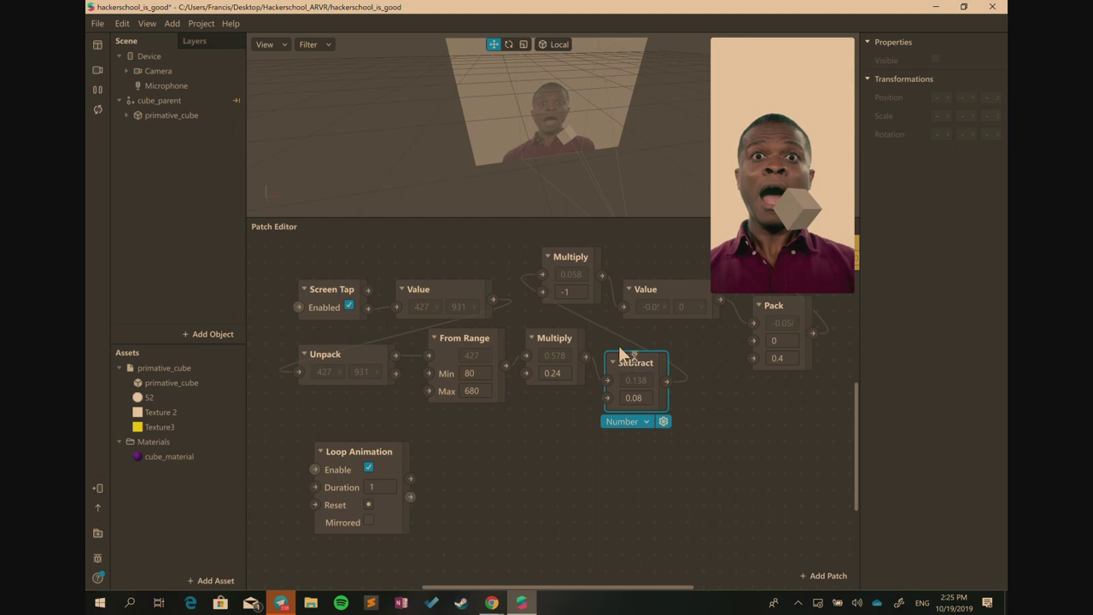
double_click(648, 469)
click(713, 456)
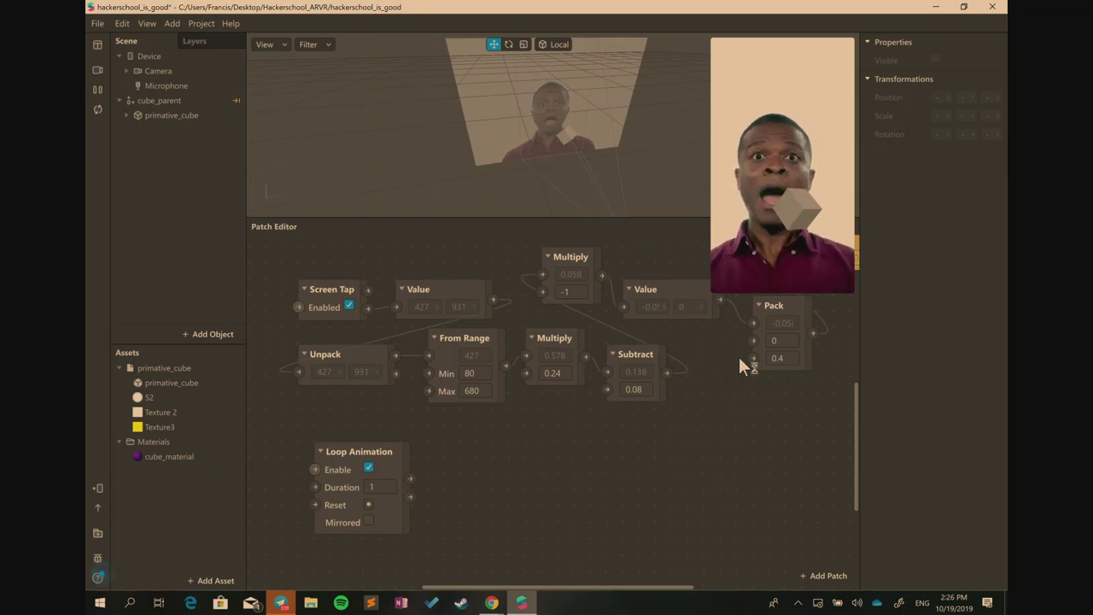
Add an Add patch below Subtract, level with the Loop Animation patch
right_click(599, 441)
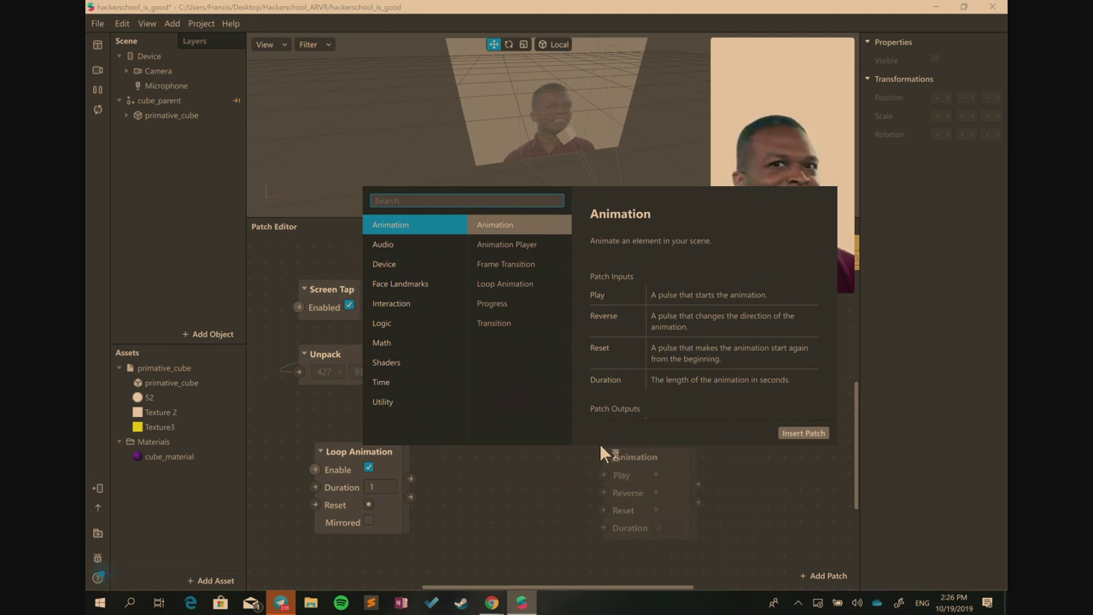
text(add)
key(Return)
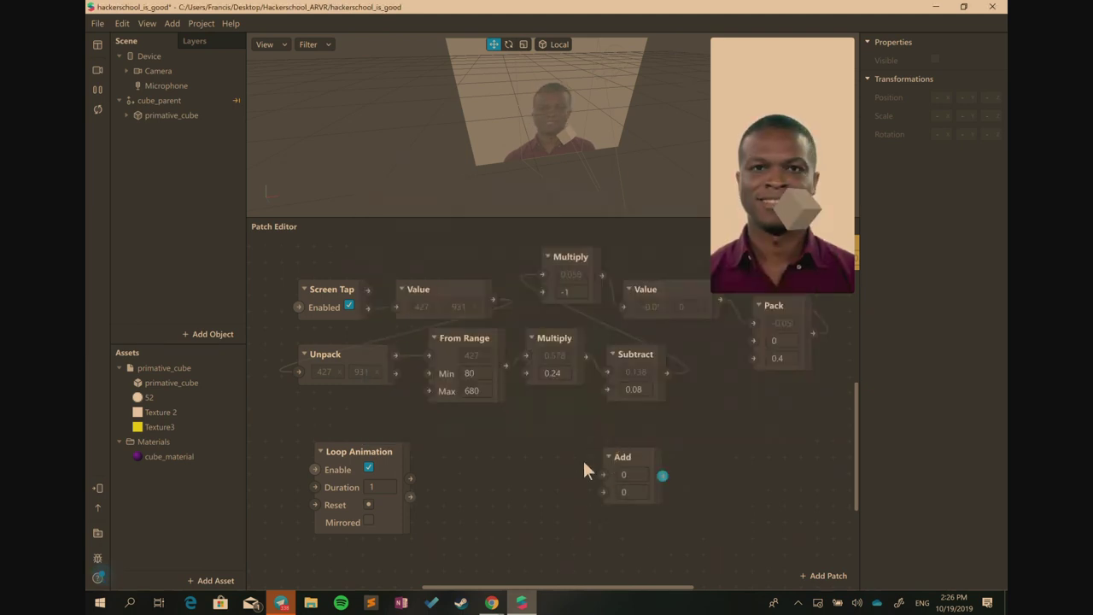
click(630, 456)
mouse_move(630, 455)
mouse_down()
mouse_move(623, 439)
mouse_move(619, 449)
mouse_up()
Try depth values 0.6, 0.1 and 0.9 as the Pack patch's third value
click(783, 359)
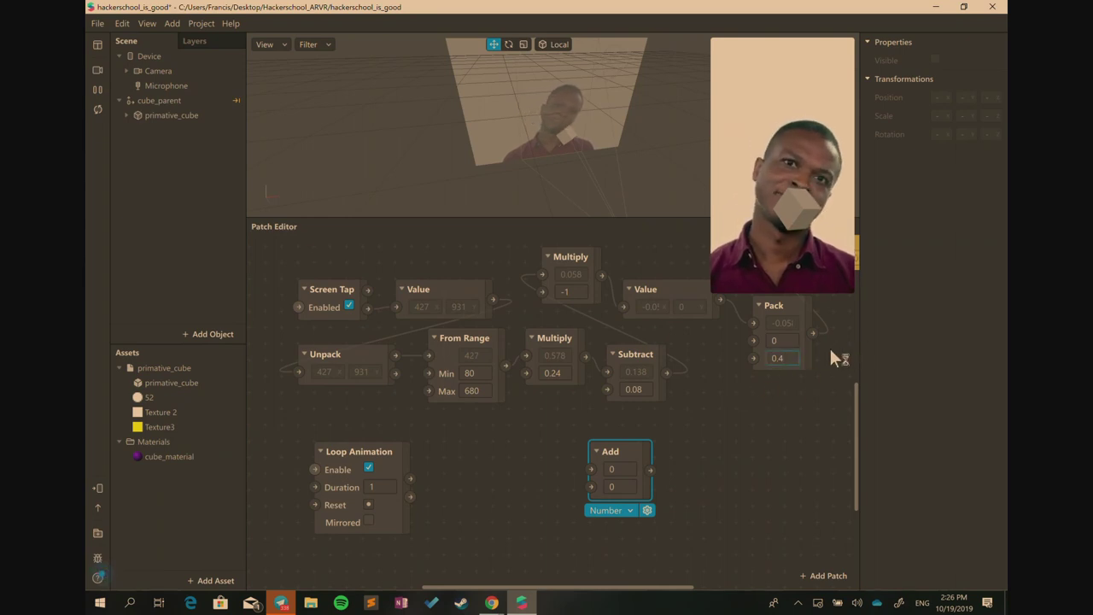
key(BackSpace)
key(BackSpace)
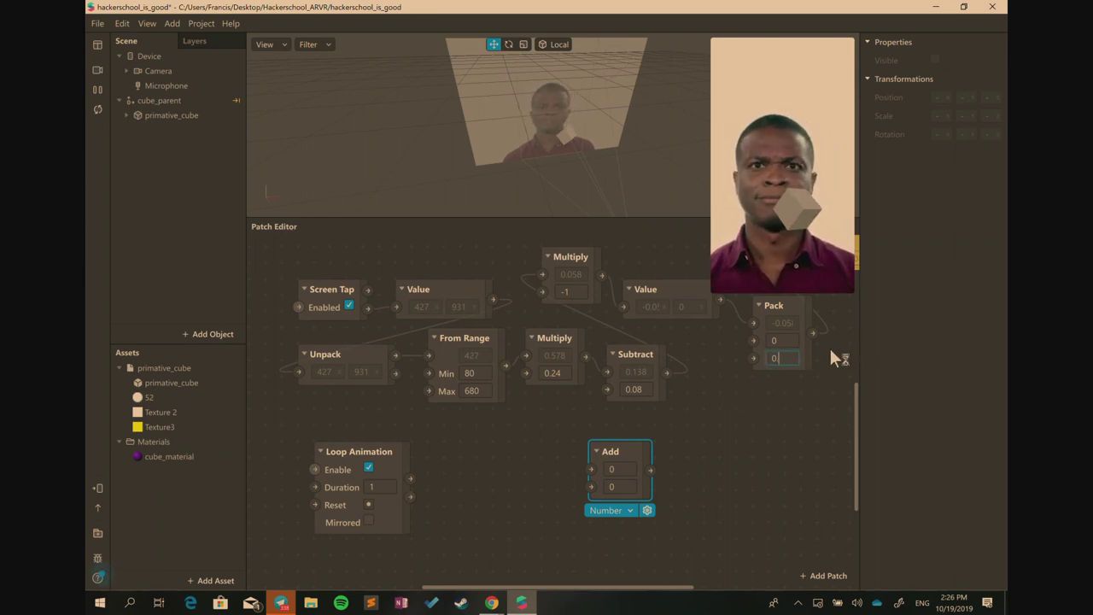
text(.6)
key(Return)
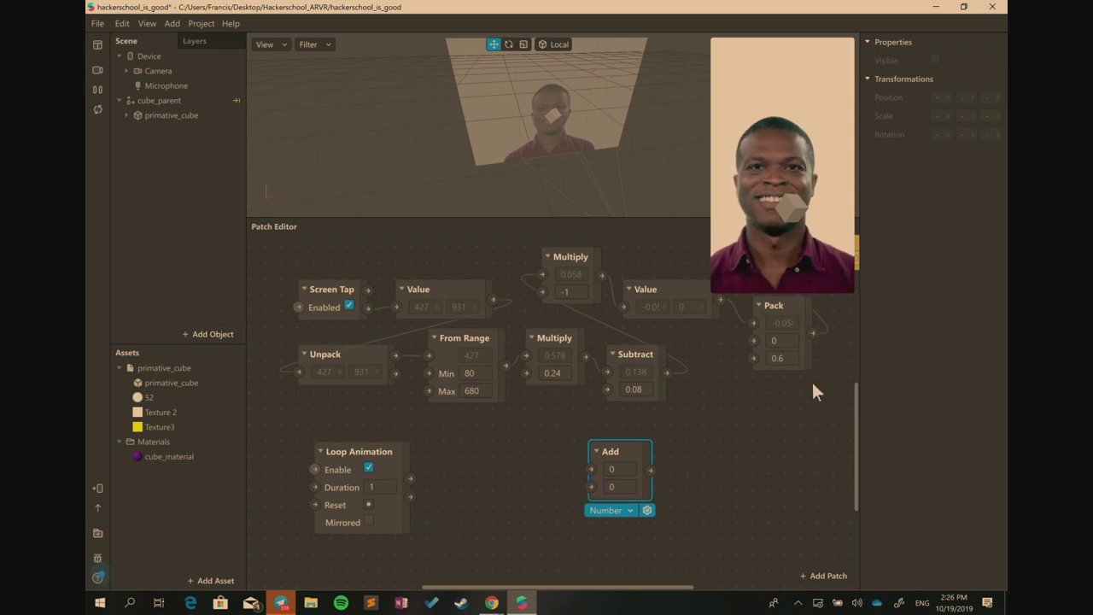
click(789, 355)
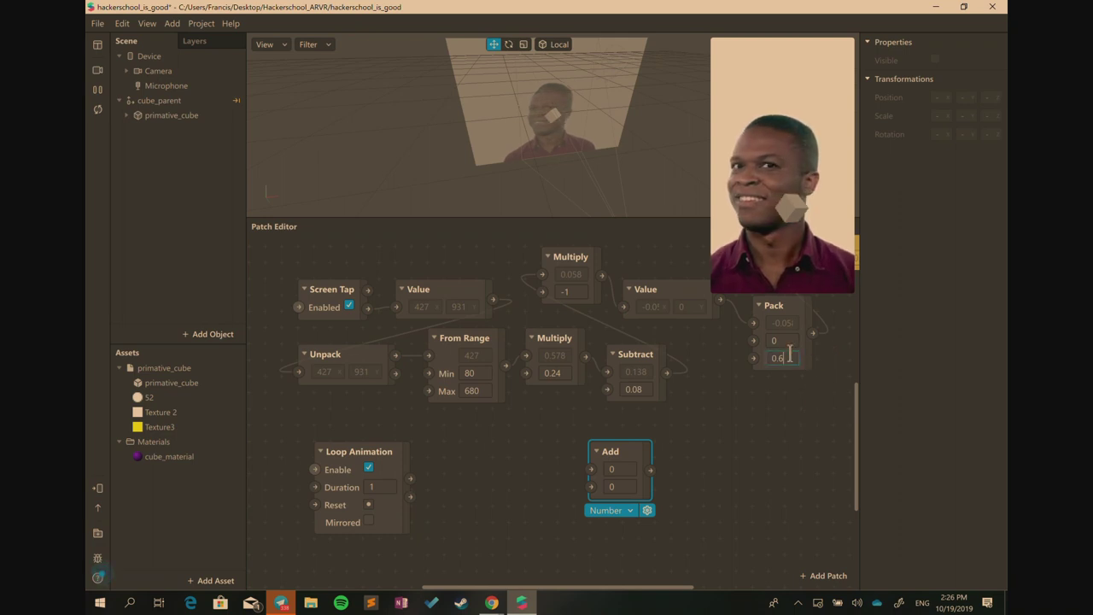
key(BackSpace)
key(BackSpace)
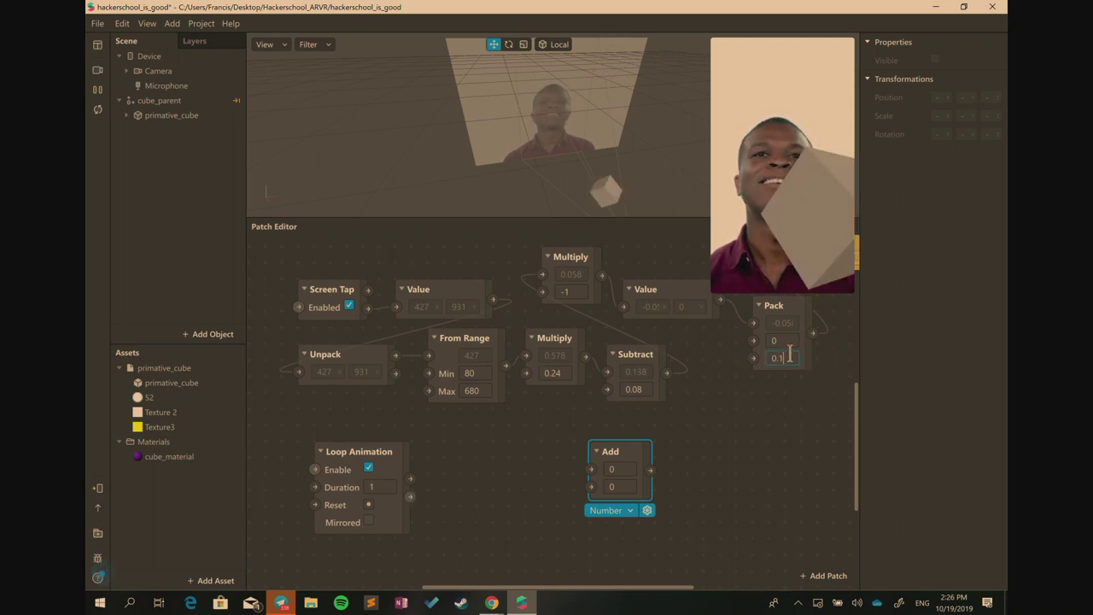
text(.9)
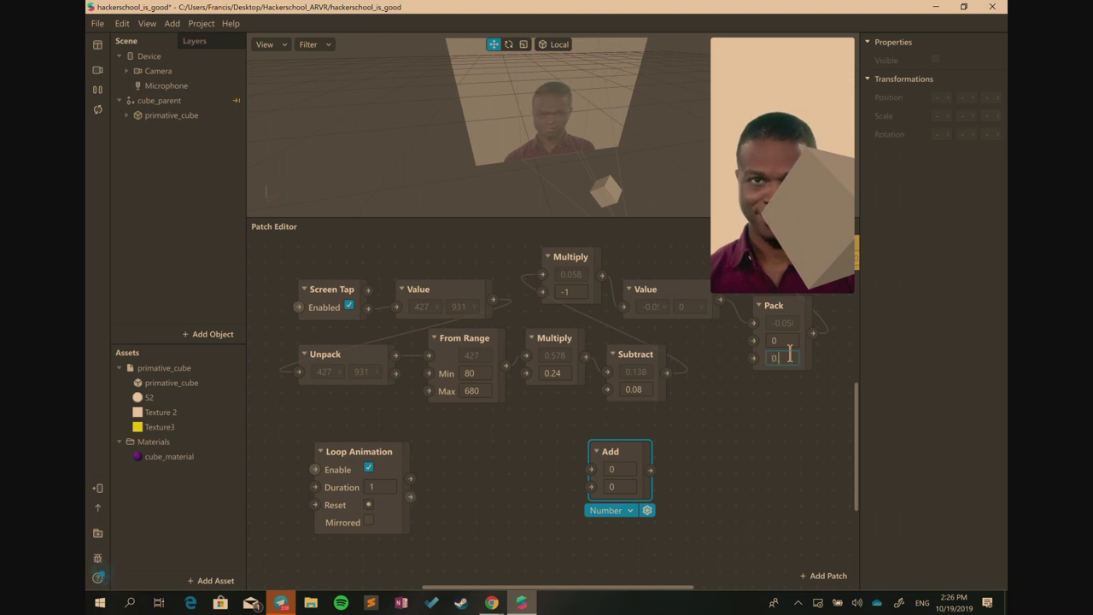
key(Return)
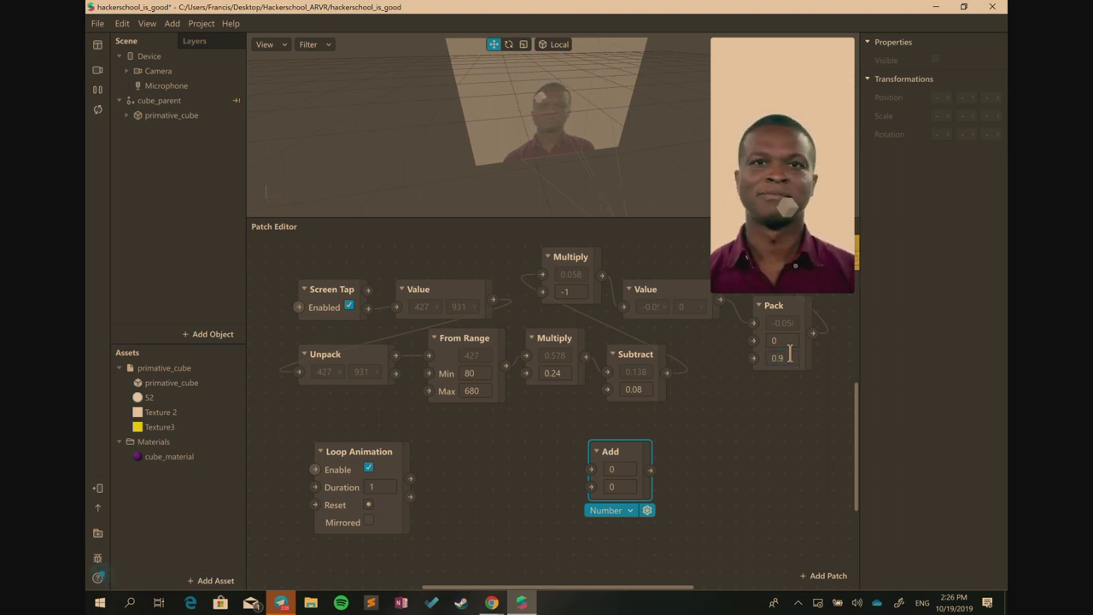
Set the Add patch's first value to 0.4
click(618, 469)
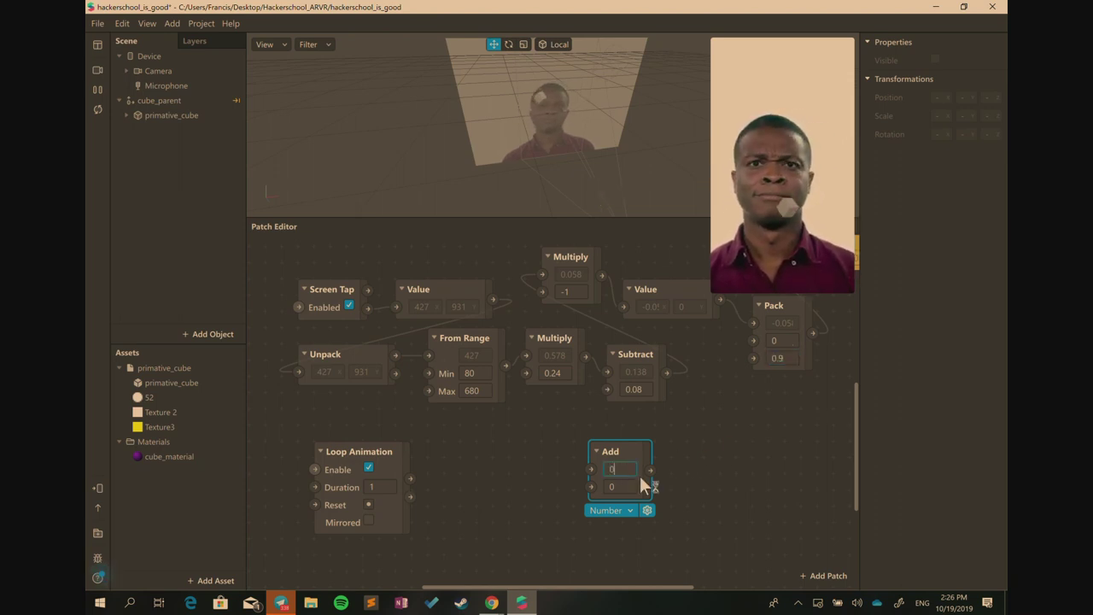
text(.4)
key(Return)
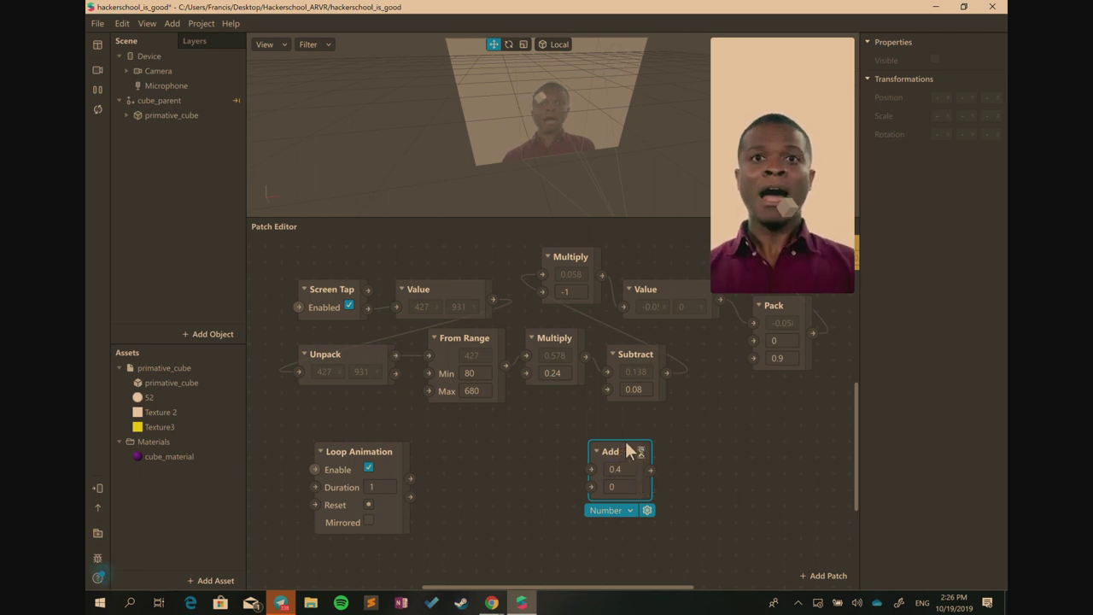
Connect Loop Animation's Progress to Add's second input, and Add's output to Pack's third input
click(410, 480)
drag(410, 480, 590, 486)
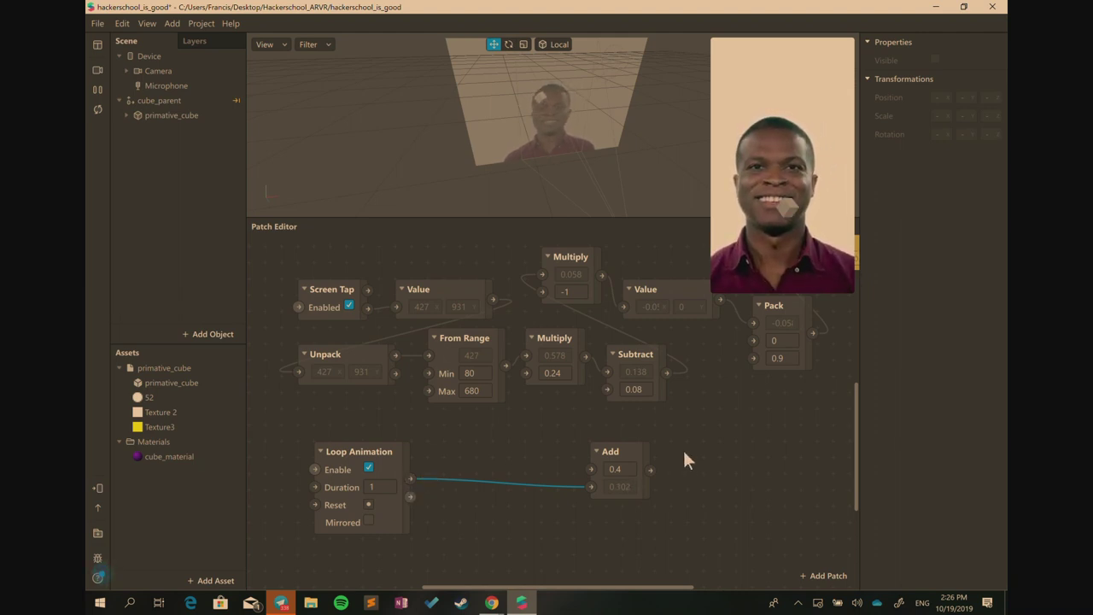
drag(649, 469, 753, 358)
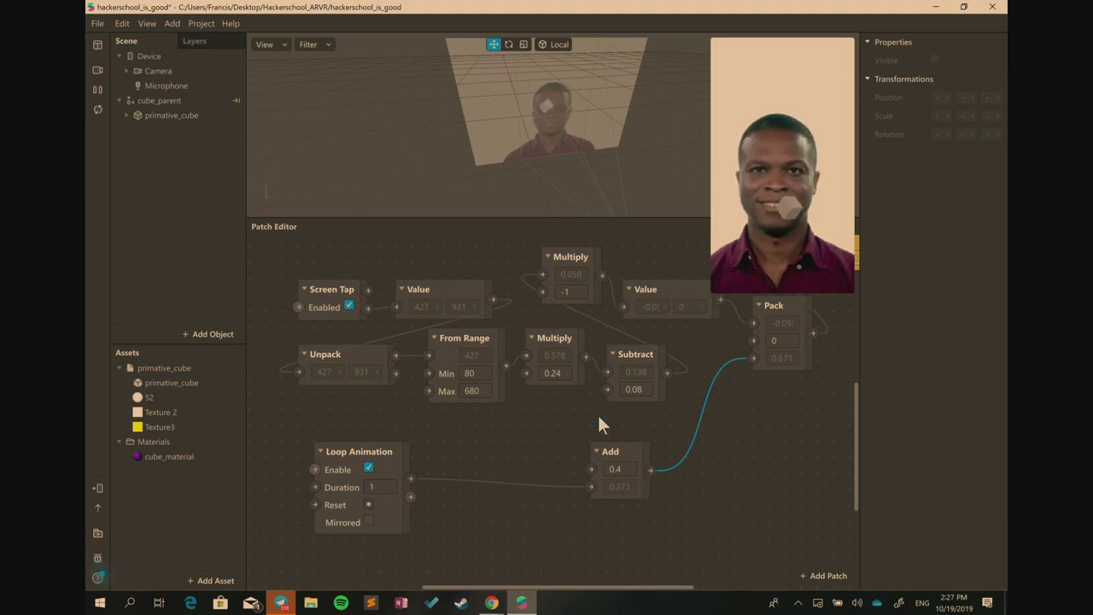
Insert a Multiply patch between Loop Animation and Add, shifting Loop Animation slightly away to make room
double_click(518, 461)
text(mul)
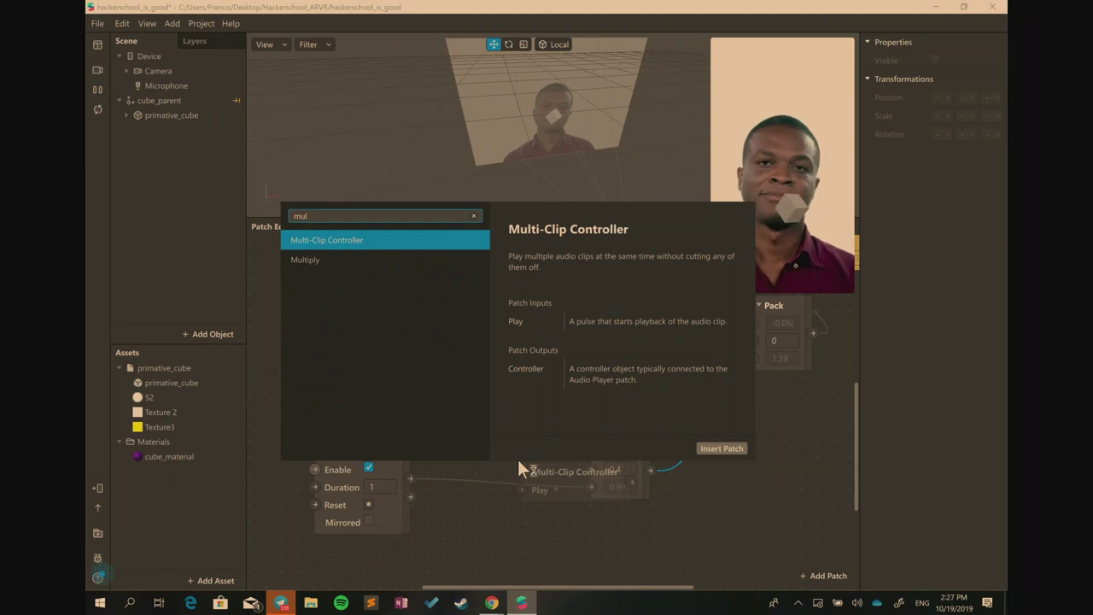
text(t)
key(Down)
key(Return)
drag(536, 477, 457, 472)
drag(338, 449, 322, 448)
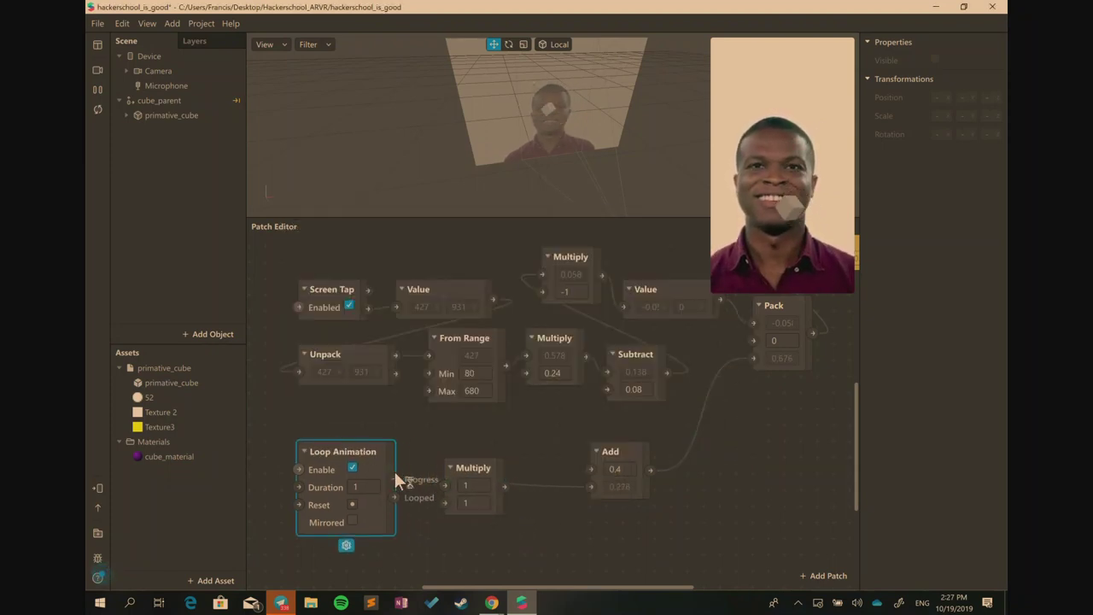
Route Loop Animation's Progress through the new Multiply patch, with a factor of 5, into Add's second input
drag(394, 478, 449, 493)
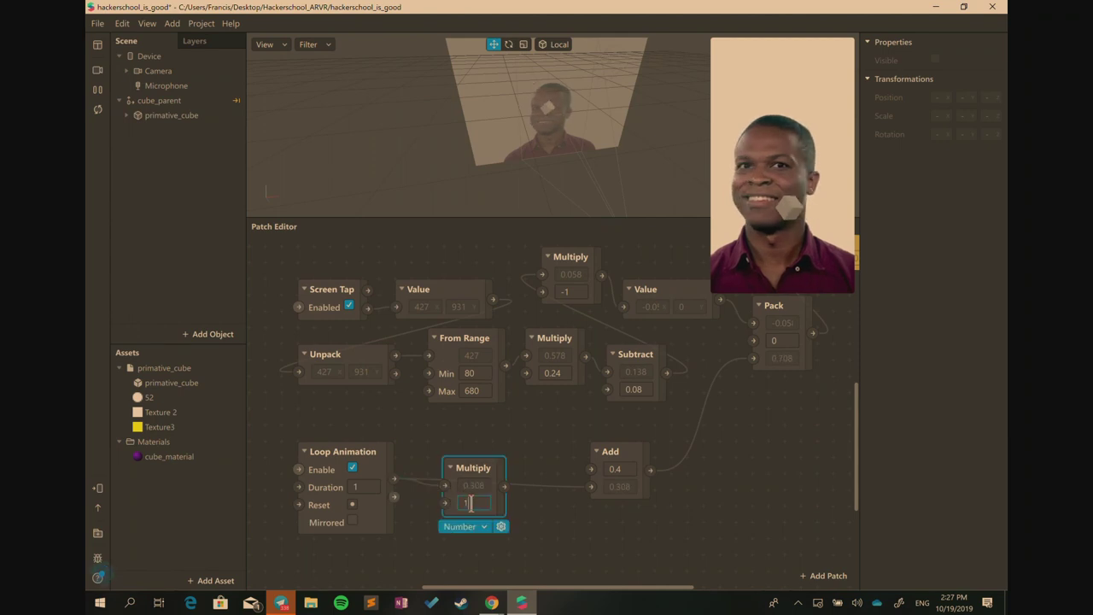
click(470, 502)
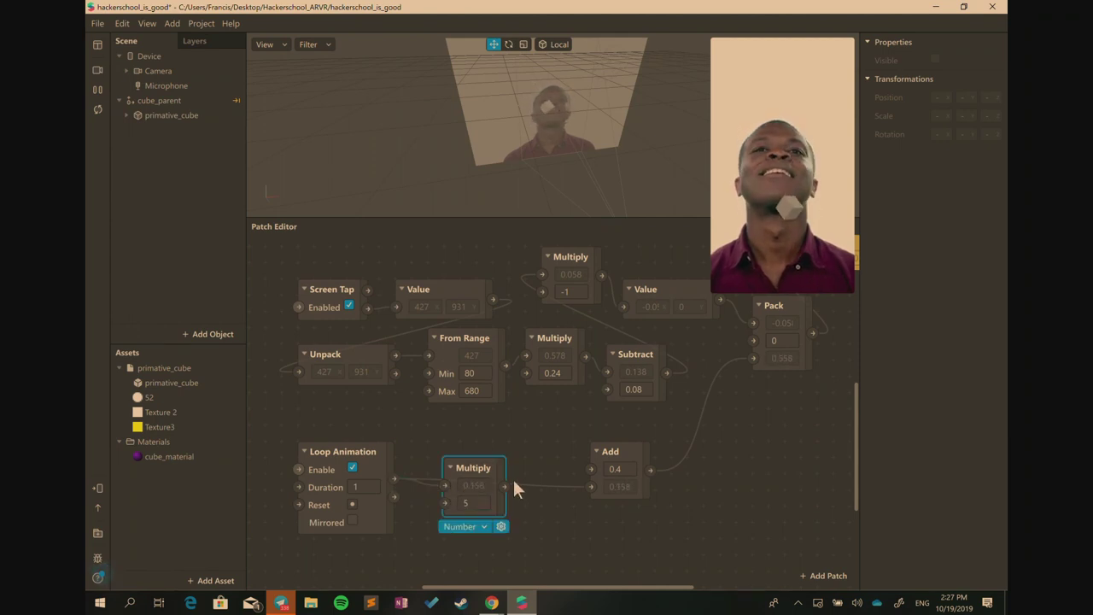
click(557, 487)
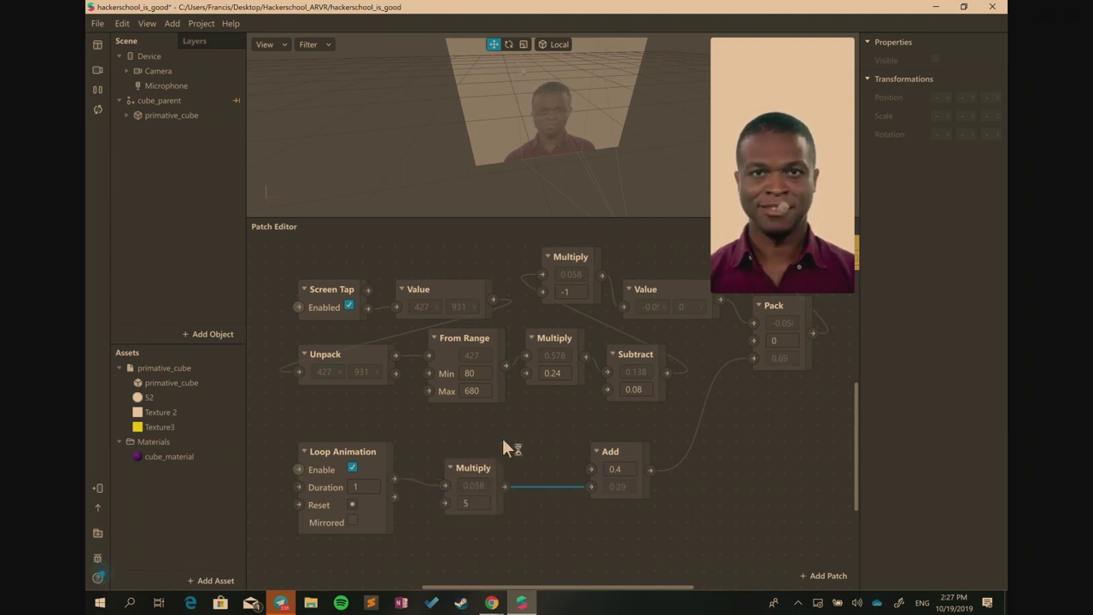
mouse_move(464, 461)
mouse_down()
mouse_move(447, 428)
mouse_move(461, 472)
mouse_up()
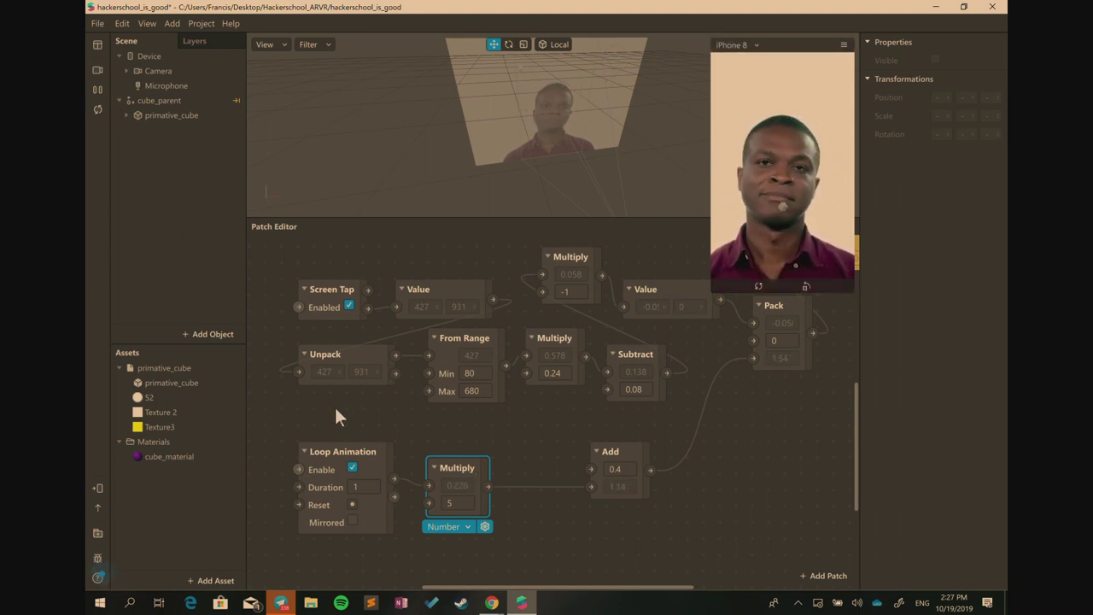
Connect Screen Tap's Tap output to Loop Animation's Reset and test it with a tap in the device preview
click(306, 289)
drag(306, 289, 289, 289)
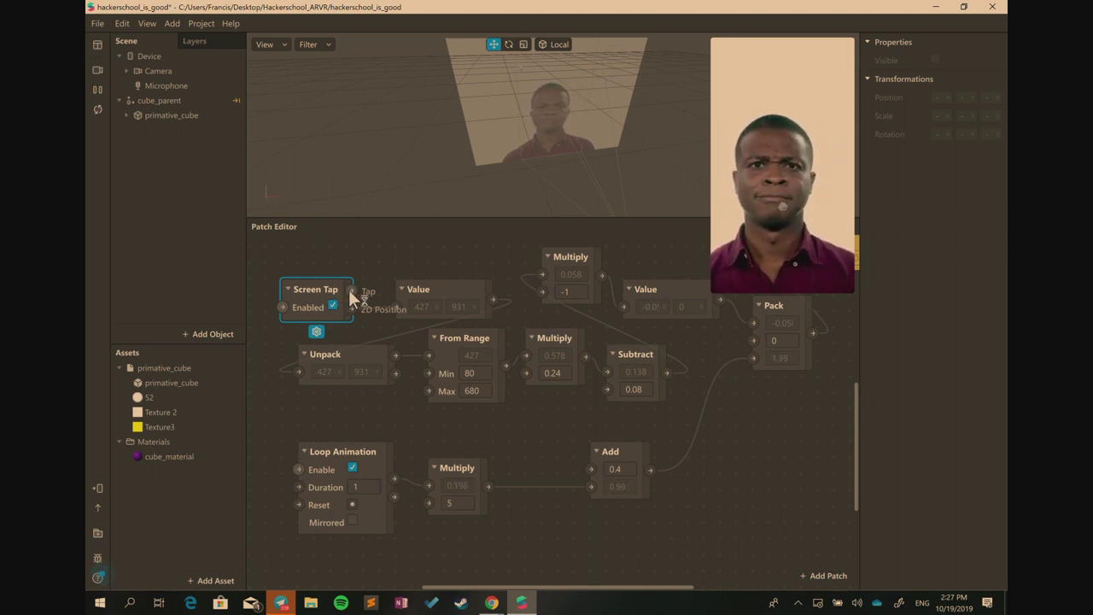
drag(351, 291, 300, 502)
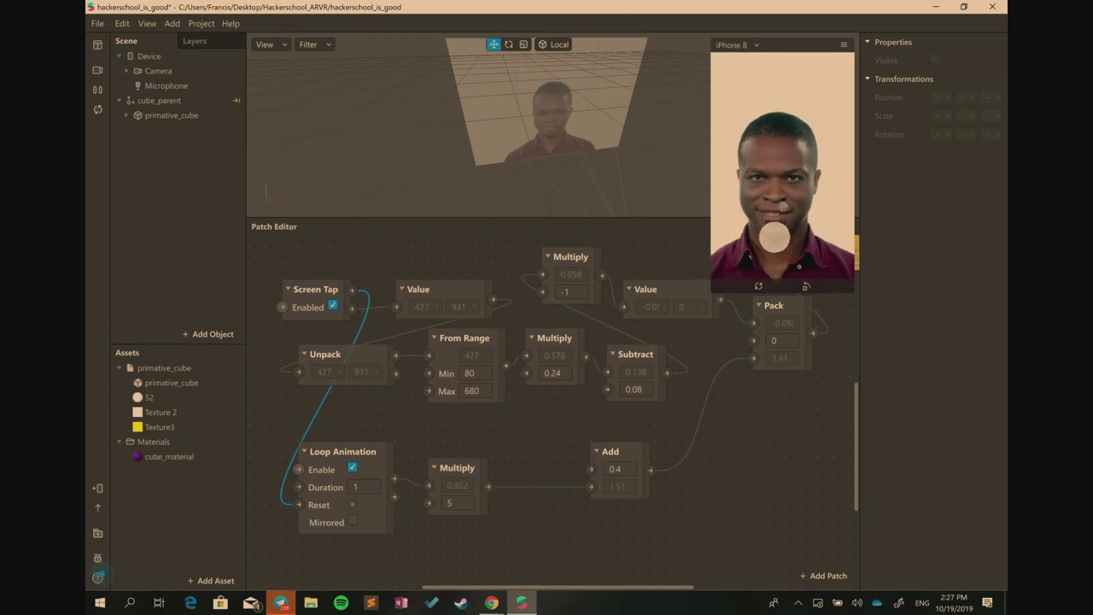
click(771, 229)
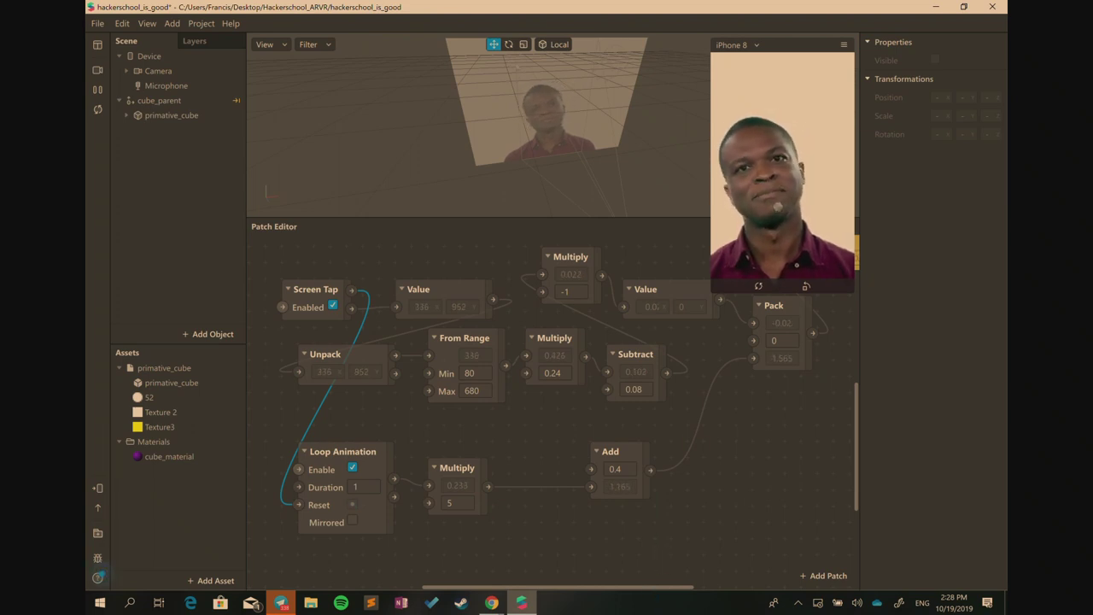
Move the Add patch closer to Pack and raise the lower Multiply patch level with Loop Animation's title
click(632, 460)
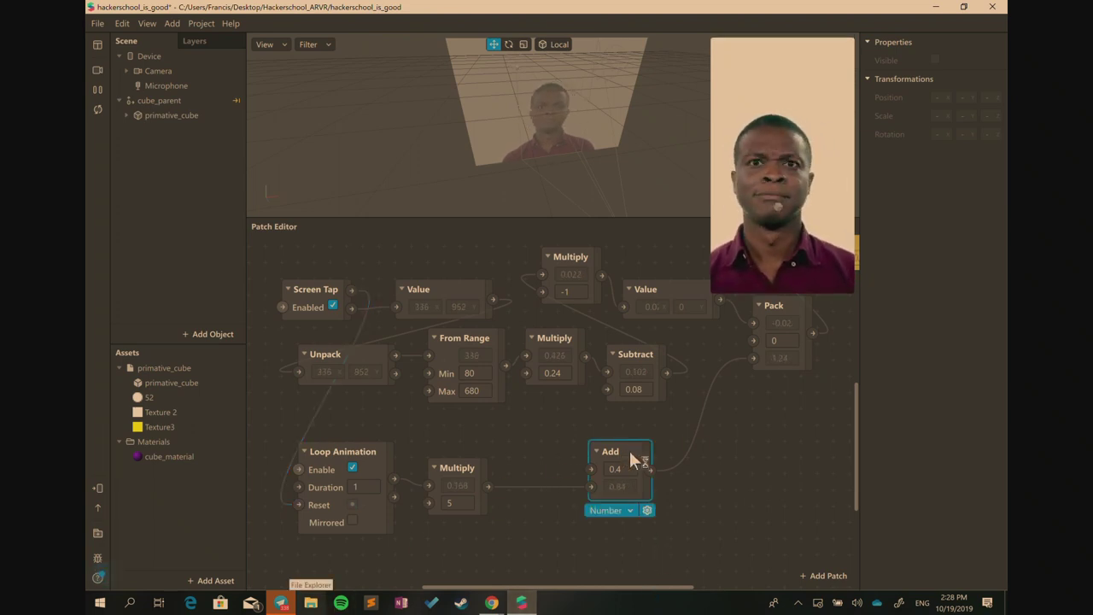
drag(631, 452, 712, 437)
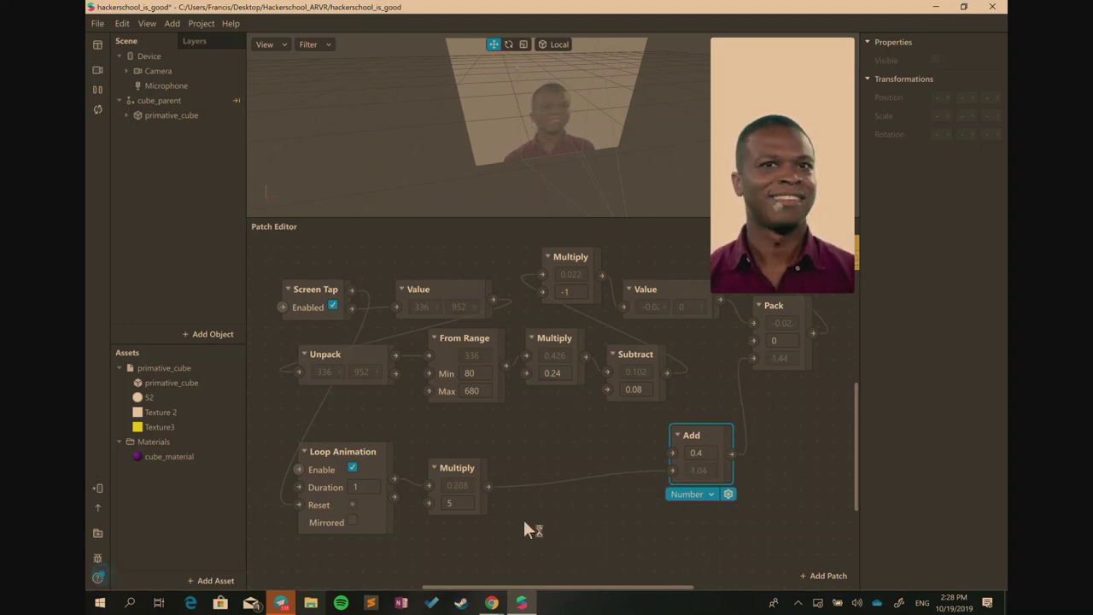
drag(454, 471, 451, 455)
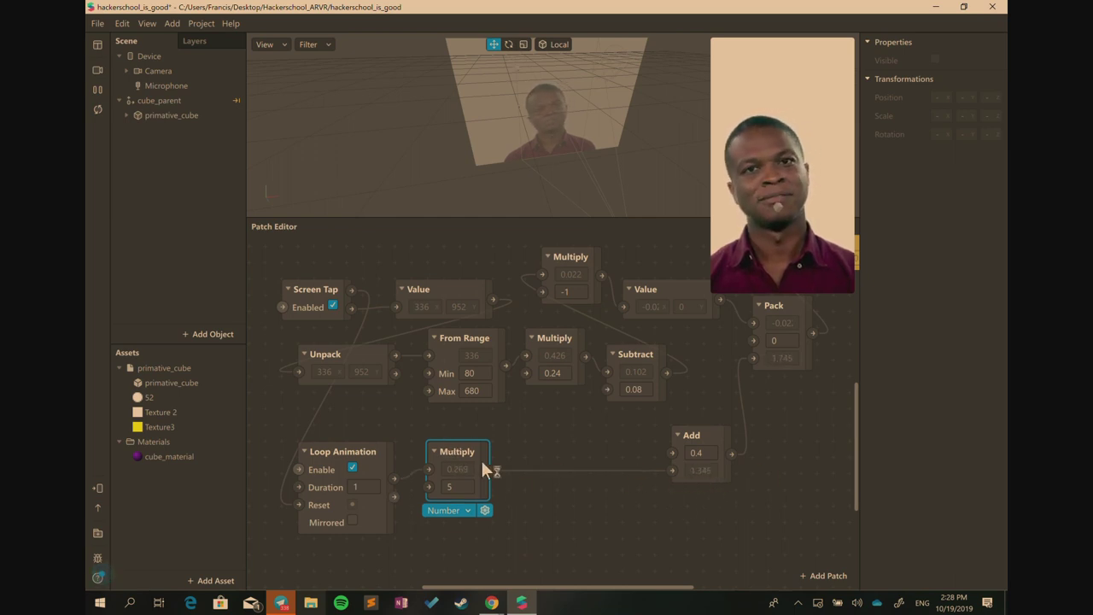
Insert an If Then Else patch and place it below the connection between the lower Multiply and Add
double_click(655, 524)
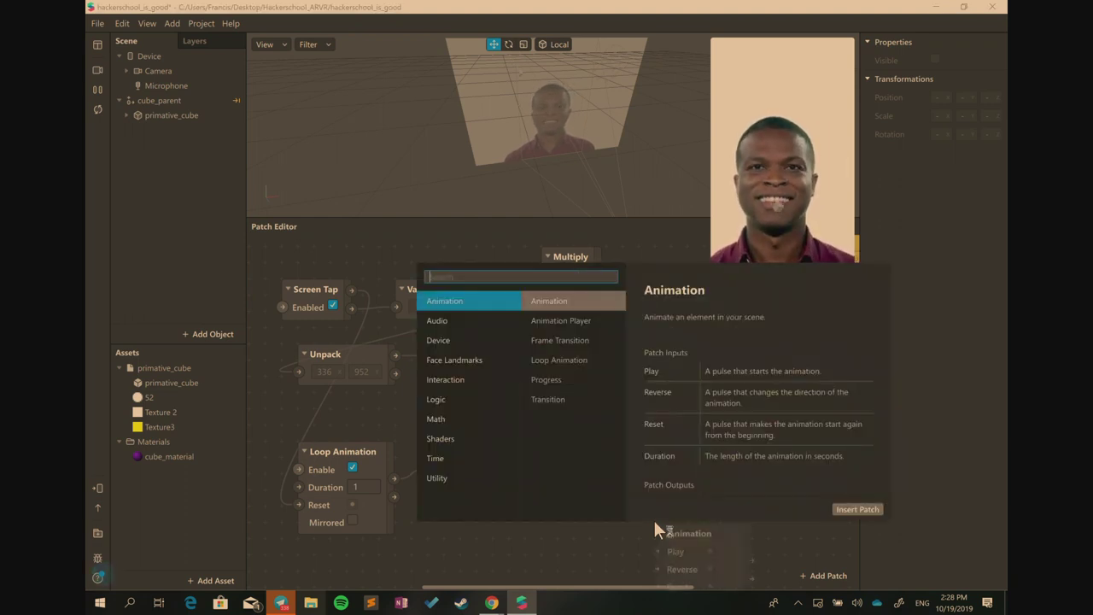
text(if then else)
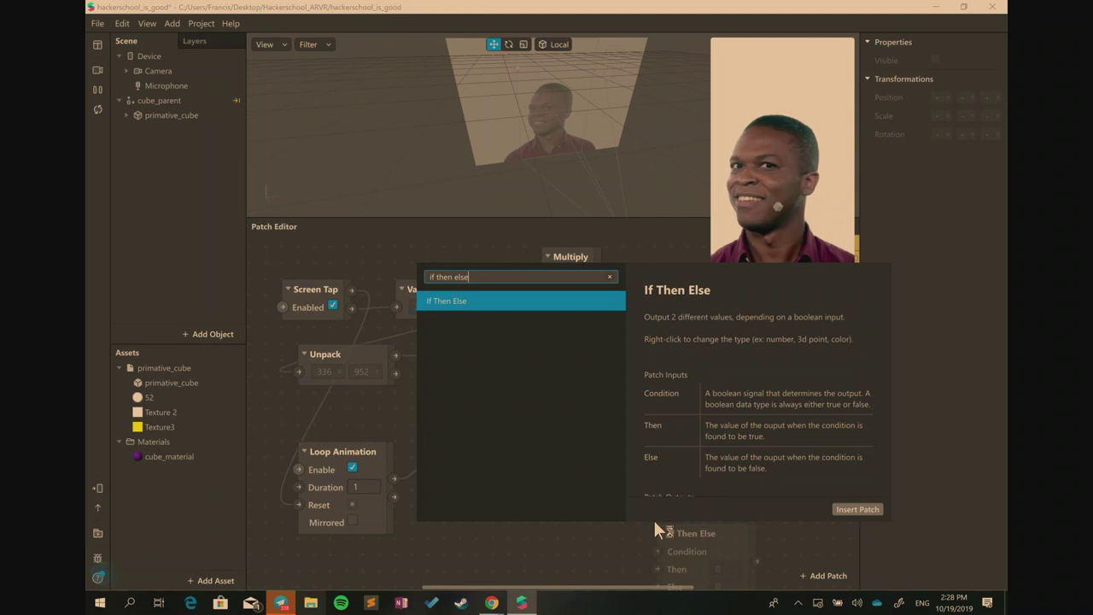
key(Return)
drag(674, 525, 590, 508)
drag(552, 476, 520, 449)
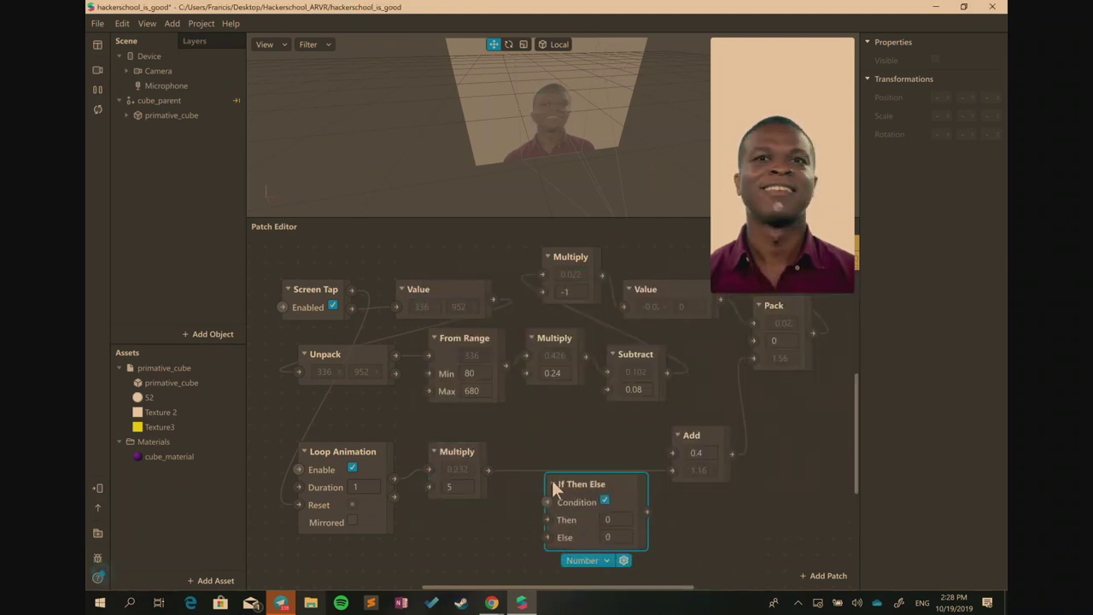
Make room in the lower row by raising Add, moving If Then Else beneath it, and shifting Loop Animation and Multiply away
scroll(765, 456, down, 1)
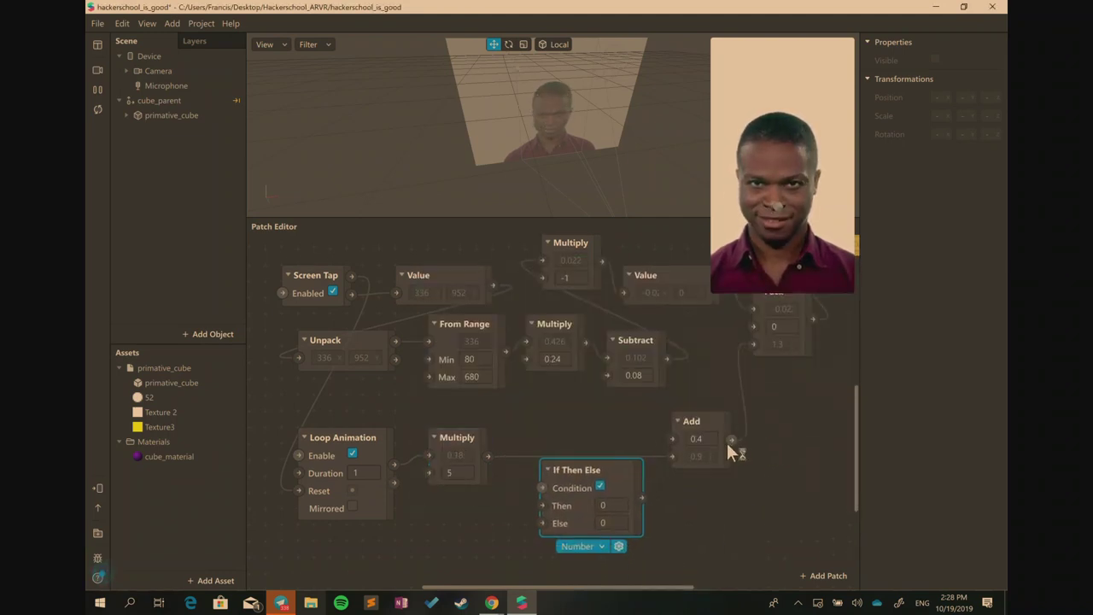
drag(693, 427, 693, 410)
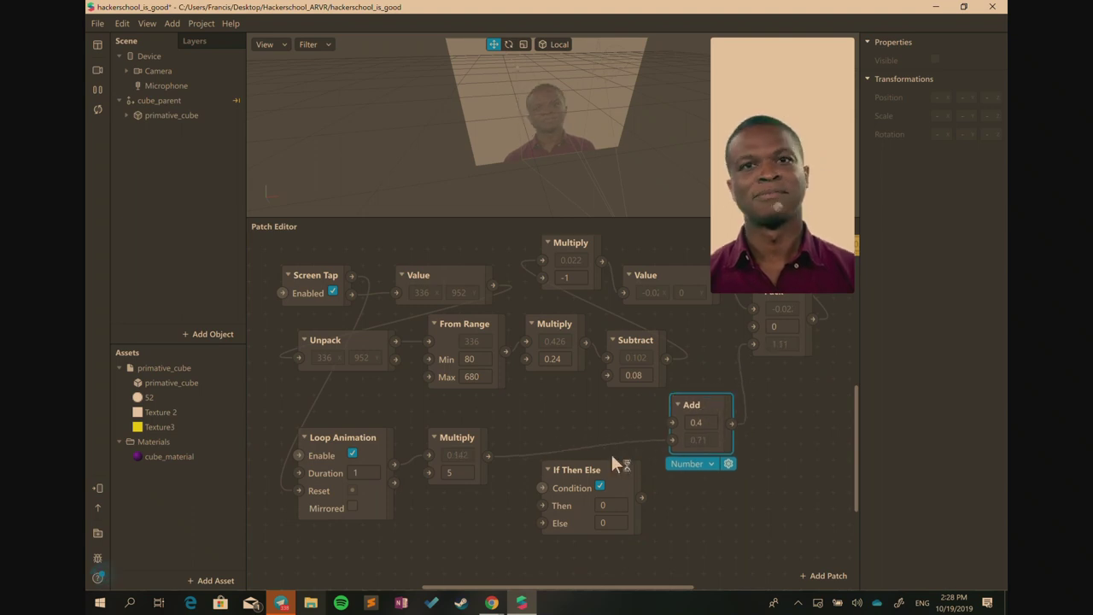
click(588, 471)
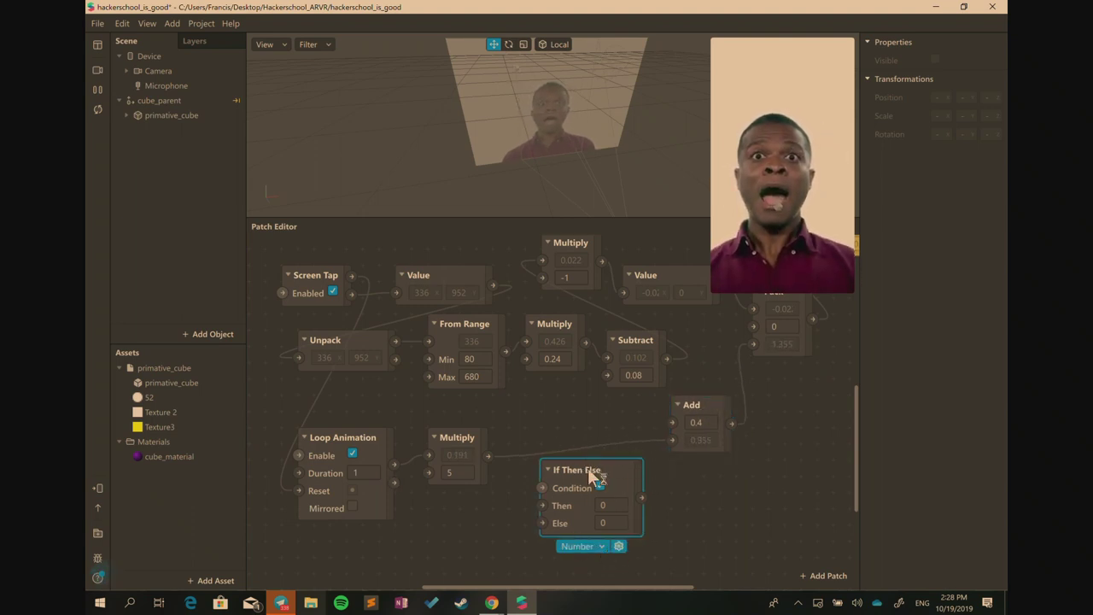
drag(589, 470, 670, 487)
drag(483, 451, 404, 430)
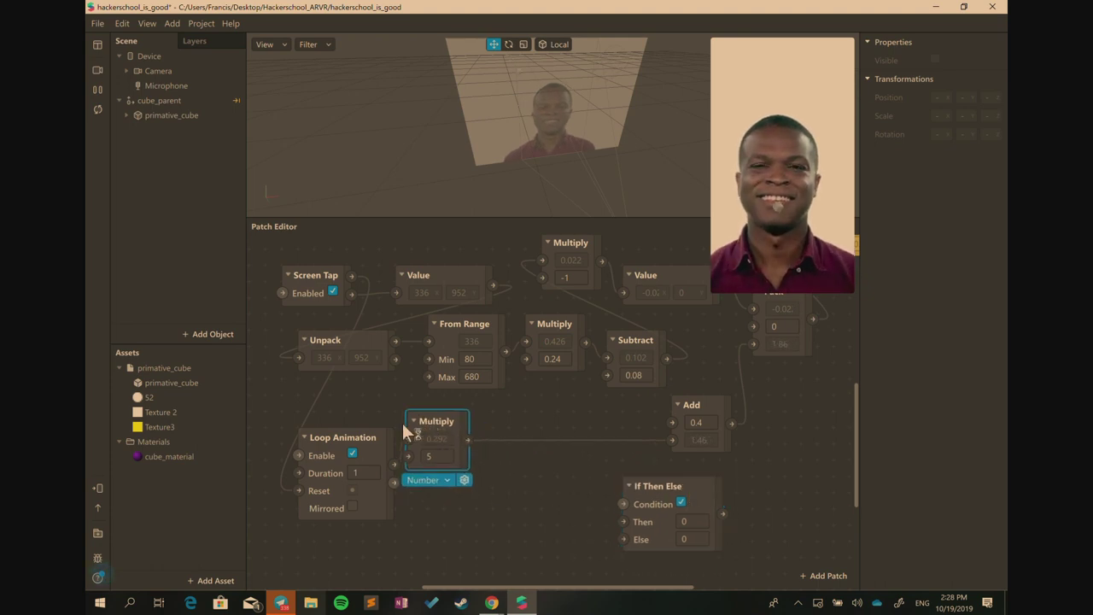
drag(335, 435, 303, 402)
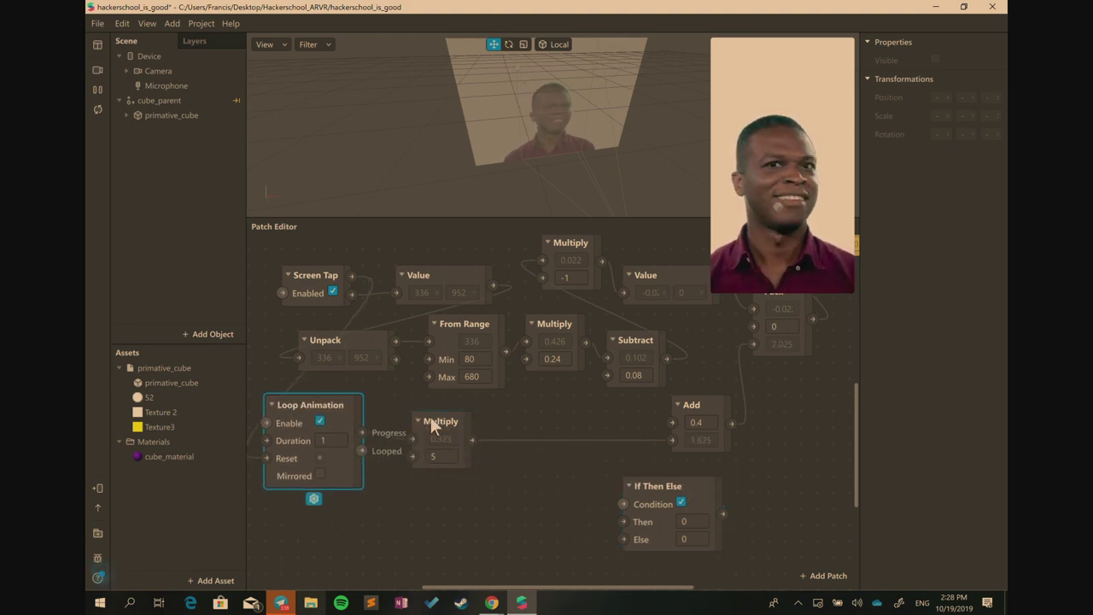
drag(433, 427, 416, 427)
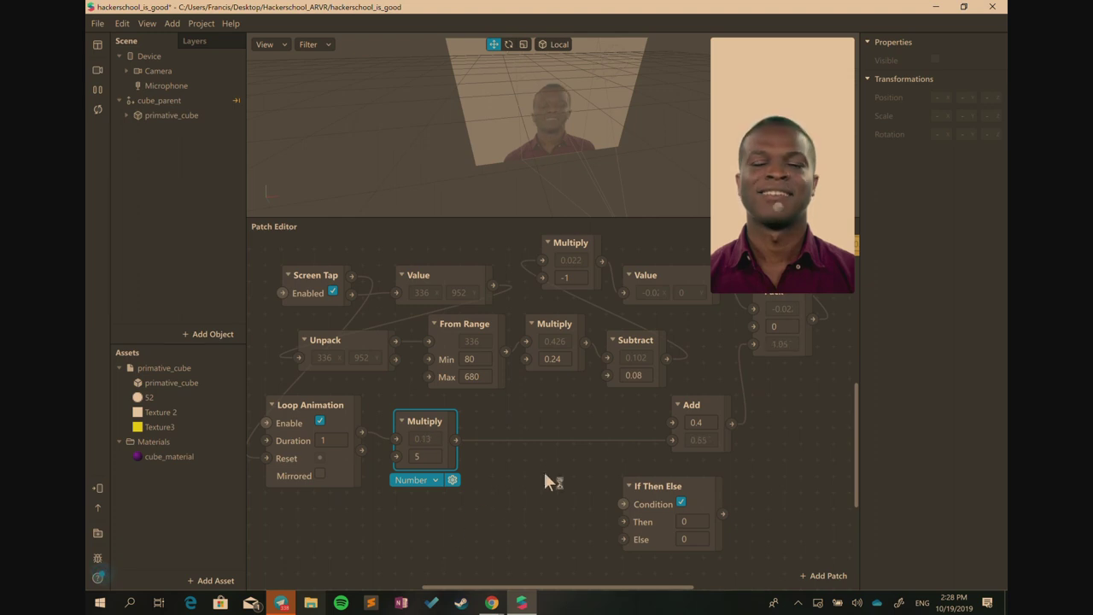
Insert a Greater Than patch between the lower Multiply and If Then Else
click(647, 484)
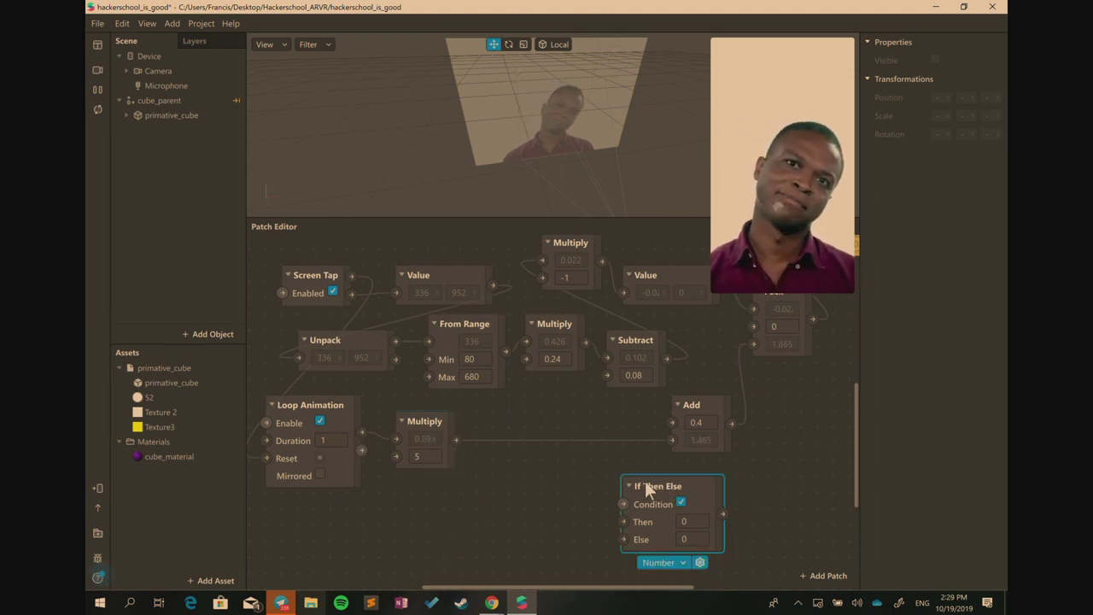
right_click(537, 499)
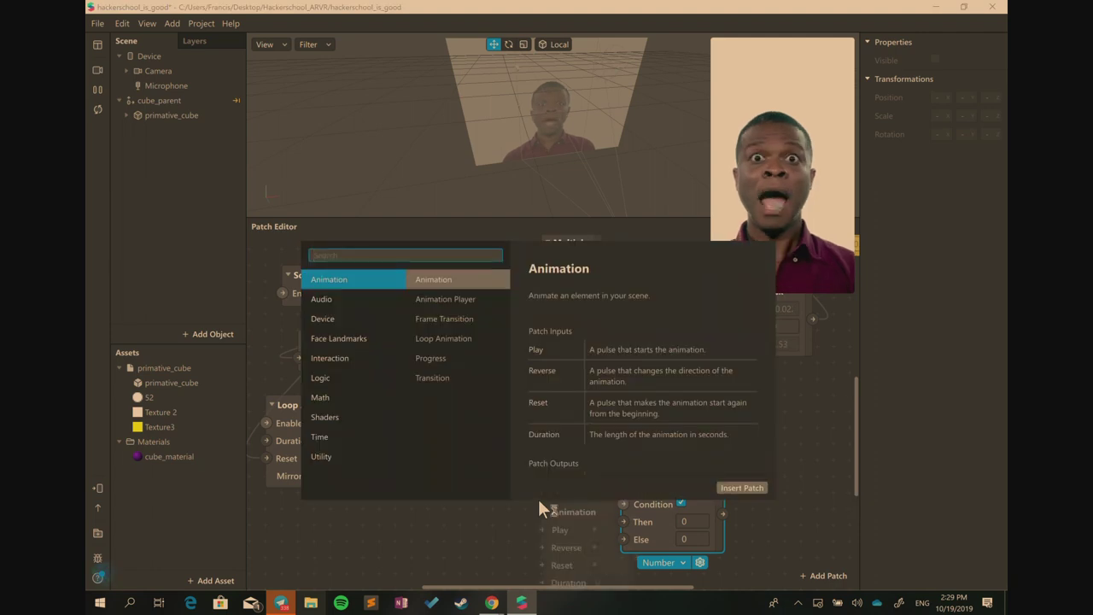
click(537, 508)
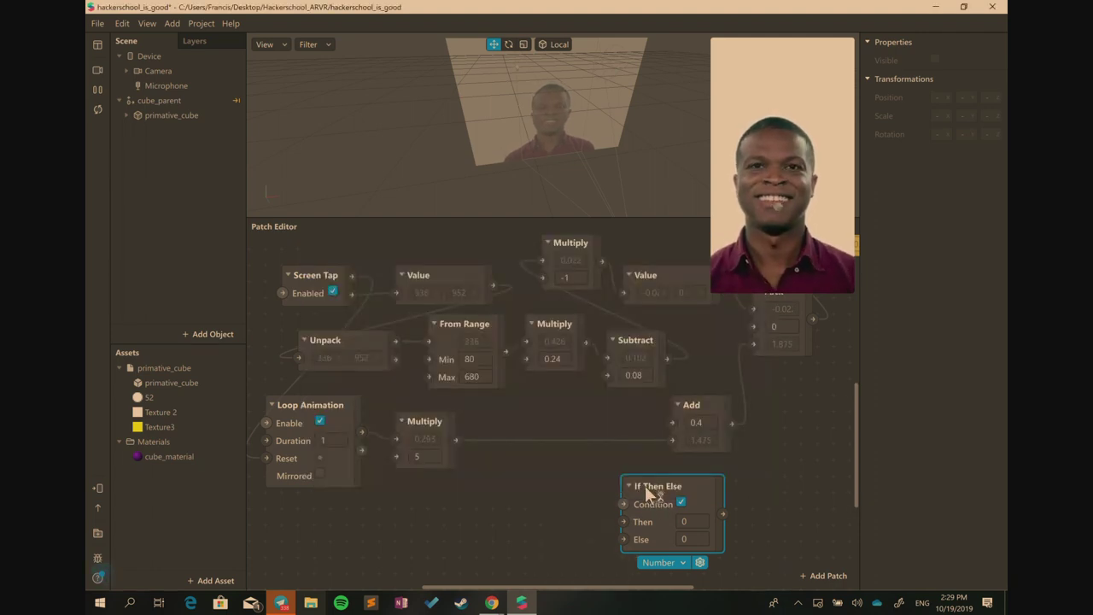
click(492, 497)
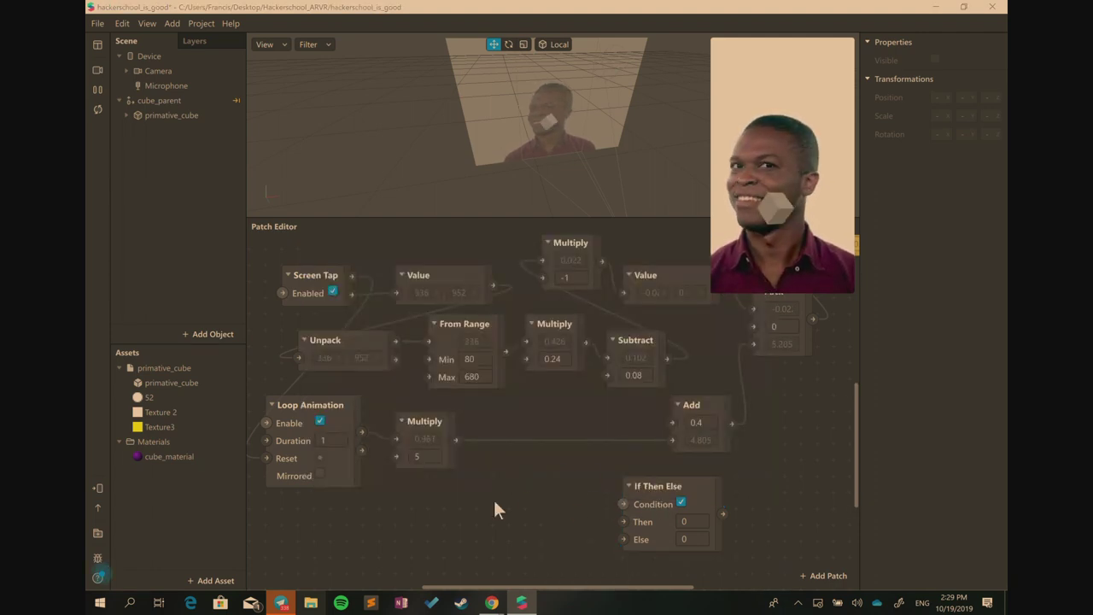
right_click(492, 497)
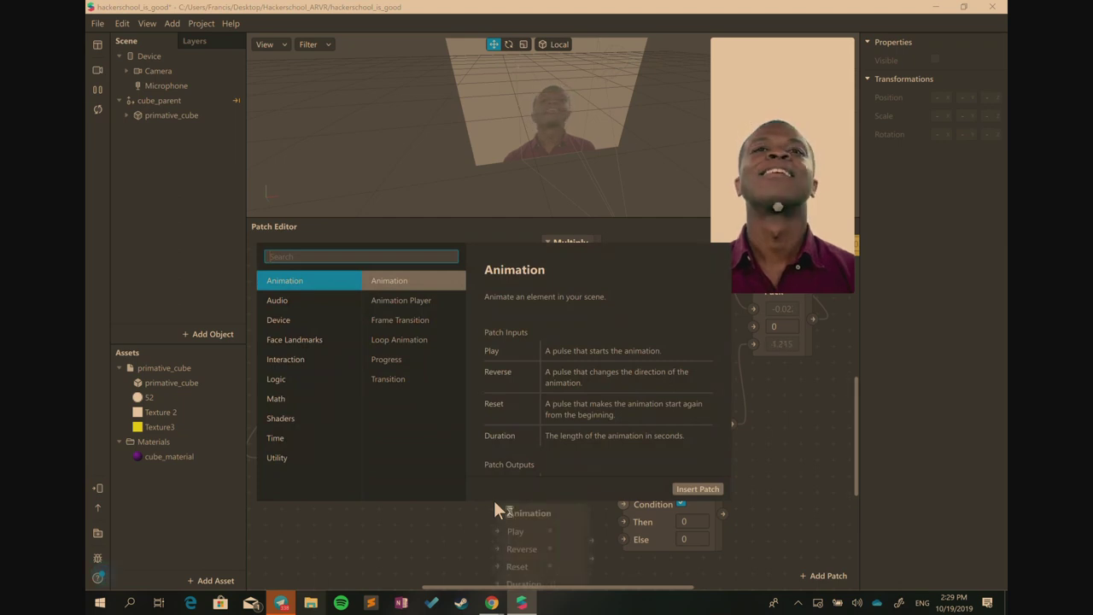
text(great)
key(Return)
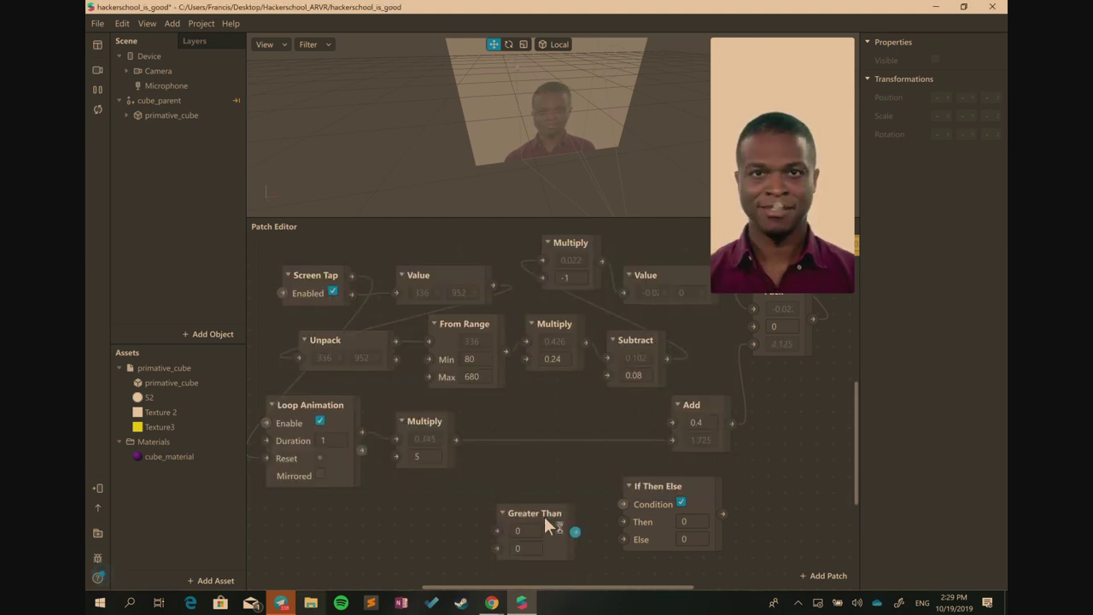
click(521, 511)
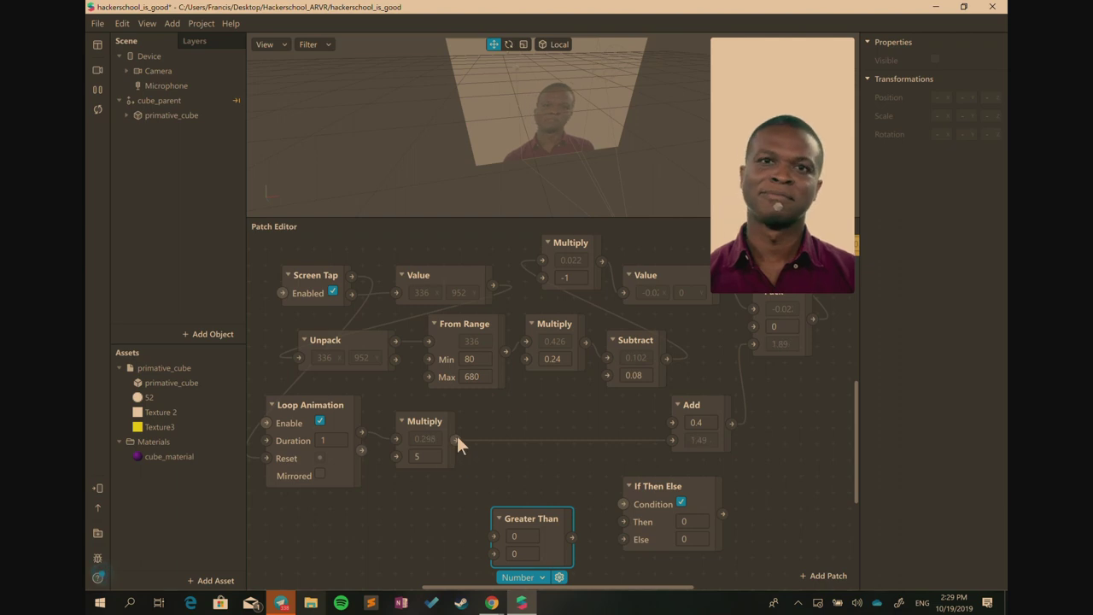
Compare the lower Multiply's output against 3 in Greater Than and feed the result into If Then Else's Condition
drag(457, 441, 493, 536)
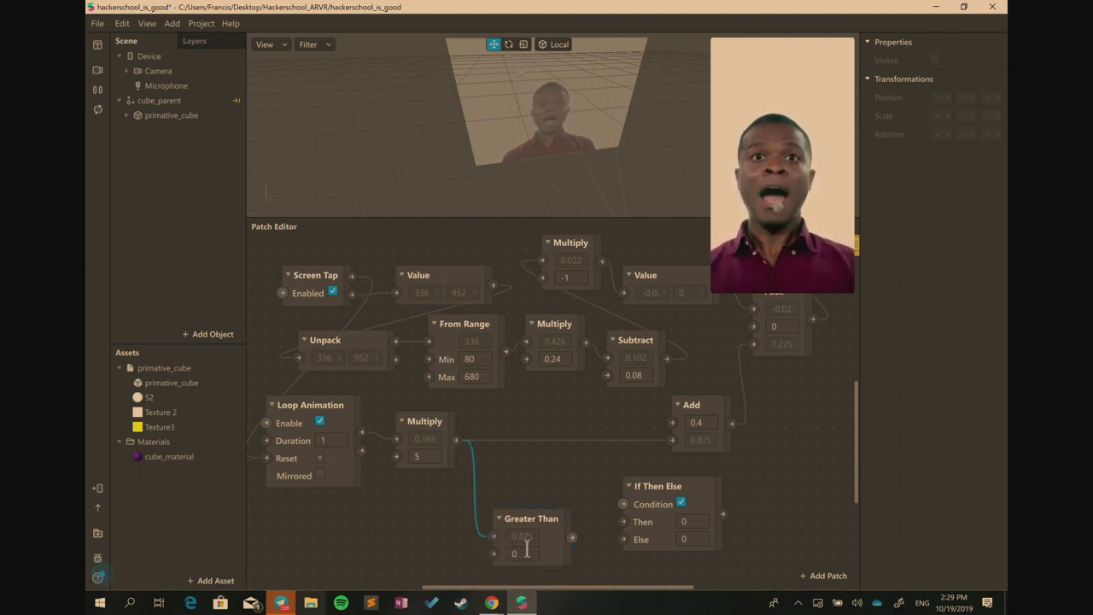
click(530, 551)
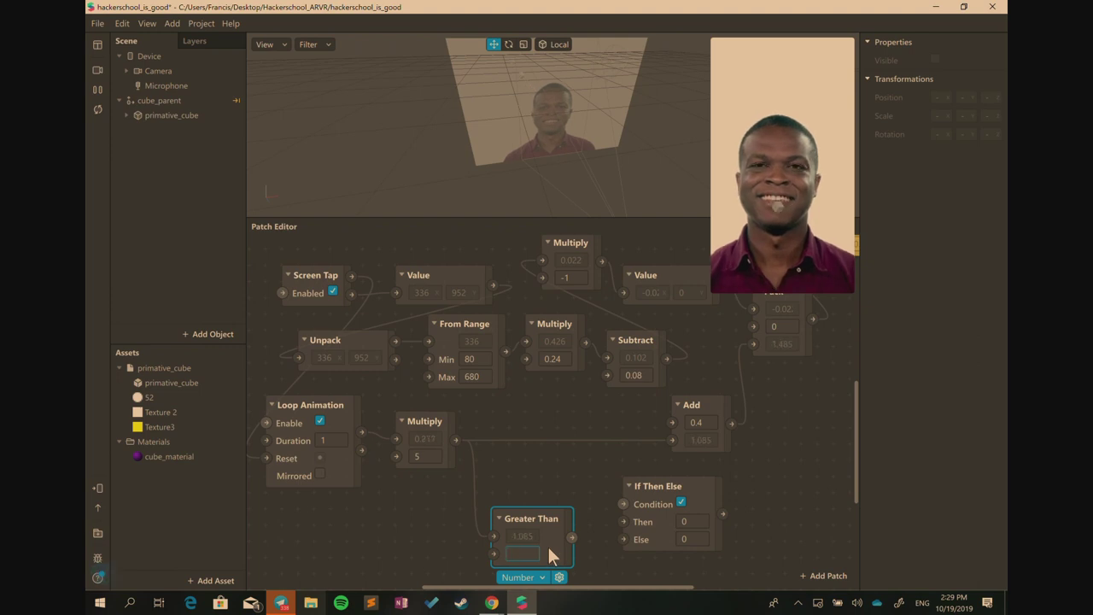
drag(537, 507, 532, 492)
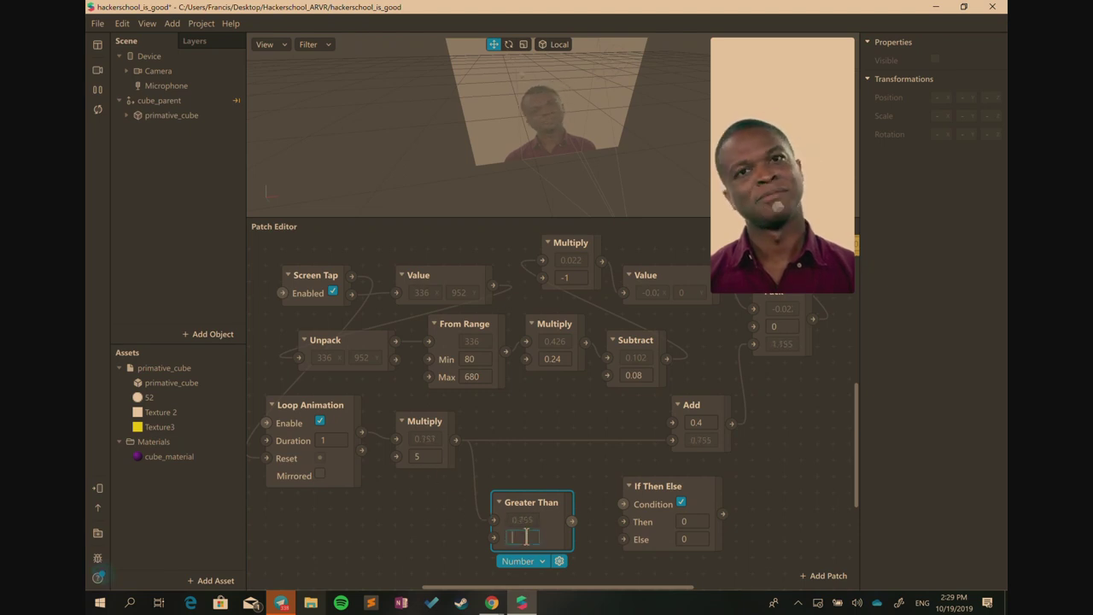
drag(569, 521, 660, 491)
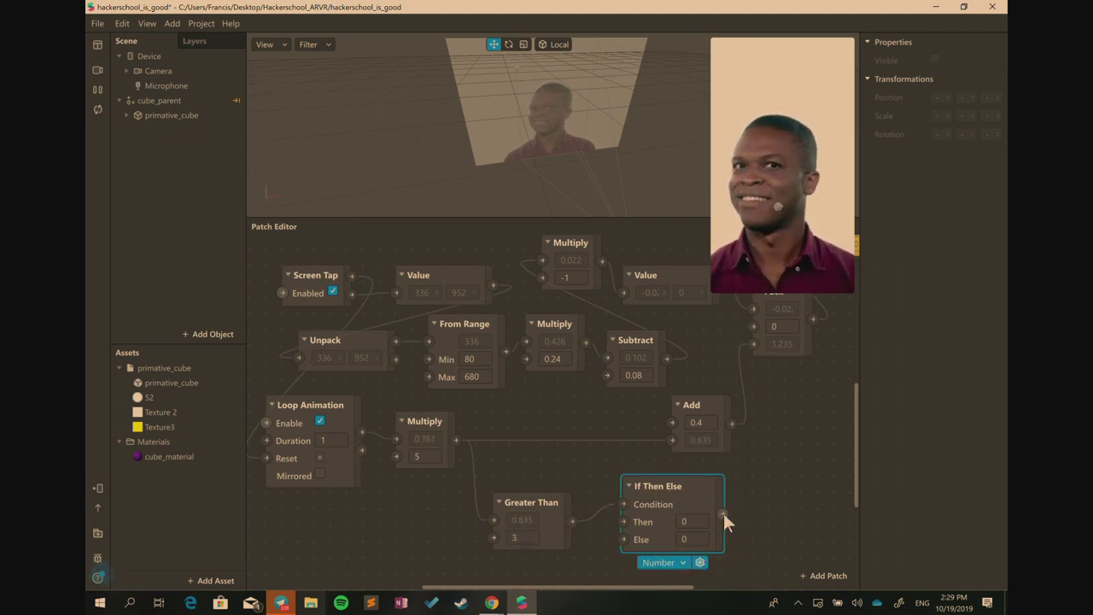
Connect If Then Else's output to Add's second input and set its Then value to 9999
drag(723, 514, 669, 440)
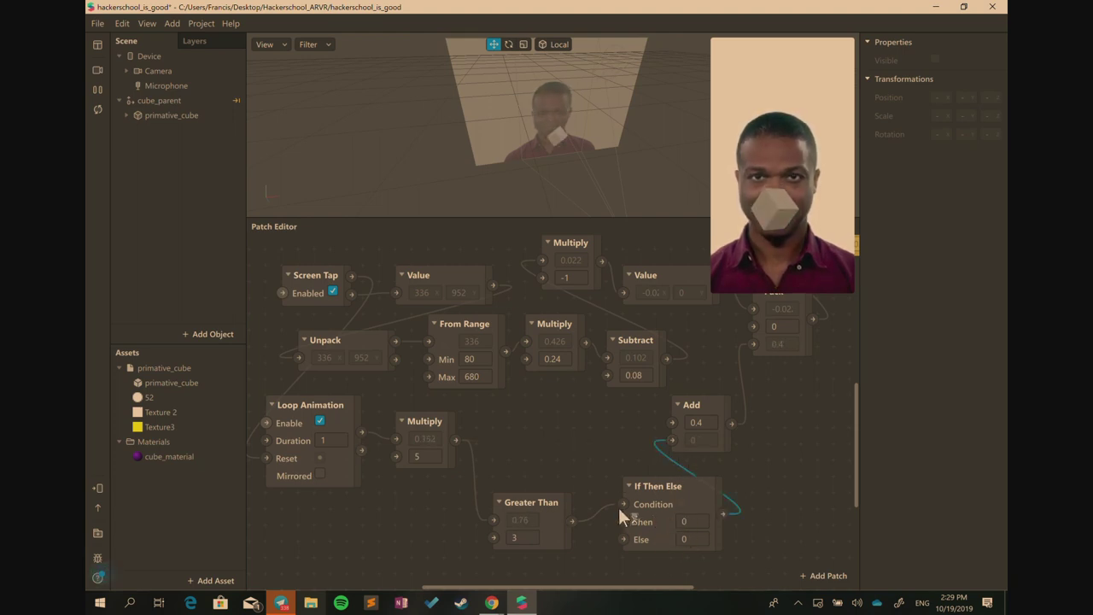
drag(525, 505, 525, 489)
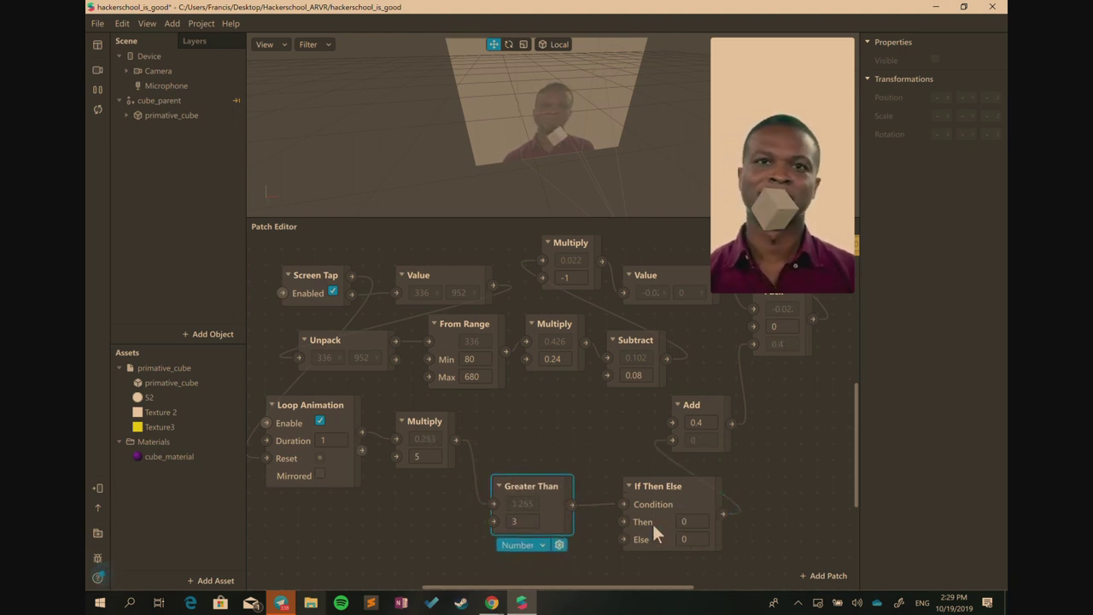
click(701, 523)
key(BackSpace)
text(99999)
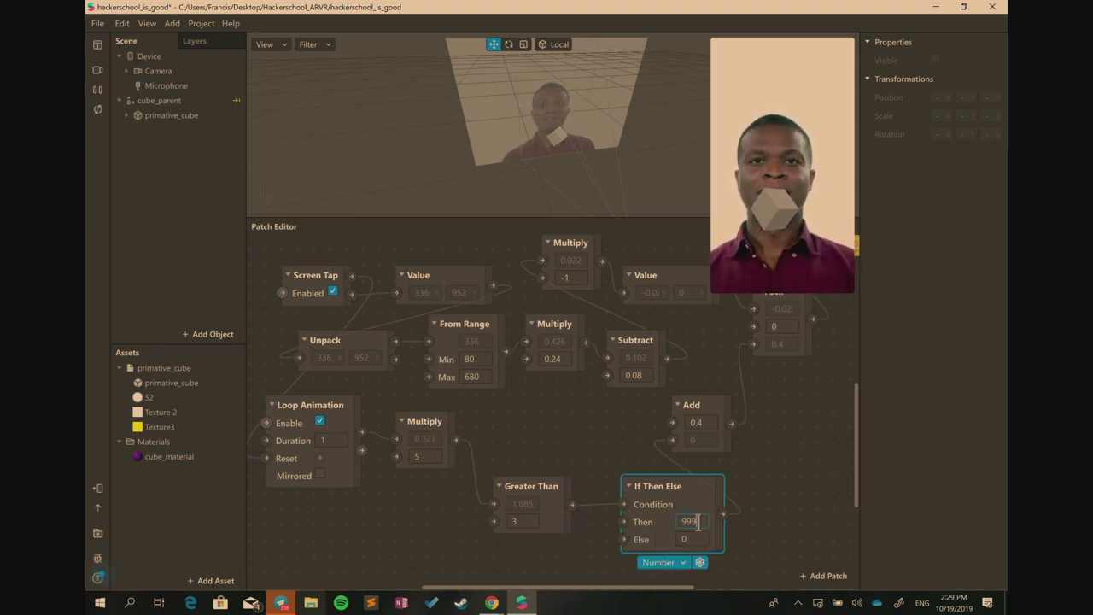
key(Return)
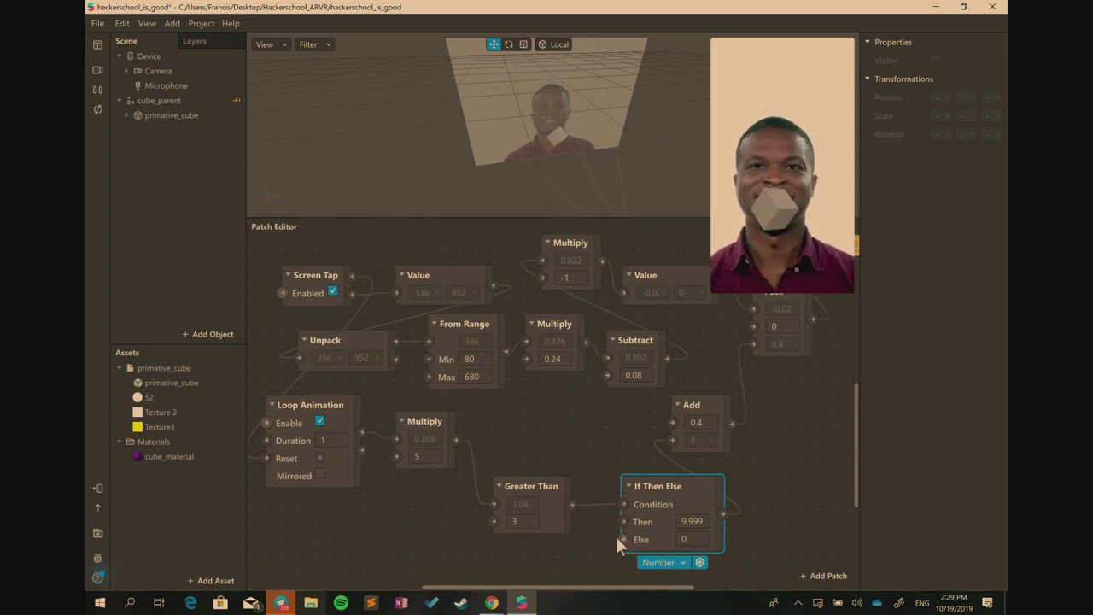
Connect the lower Multiply's output to If Then Else's Else input and reposition Greater Than and Multiply to tidy the wires
click(525, 489)
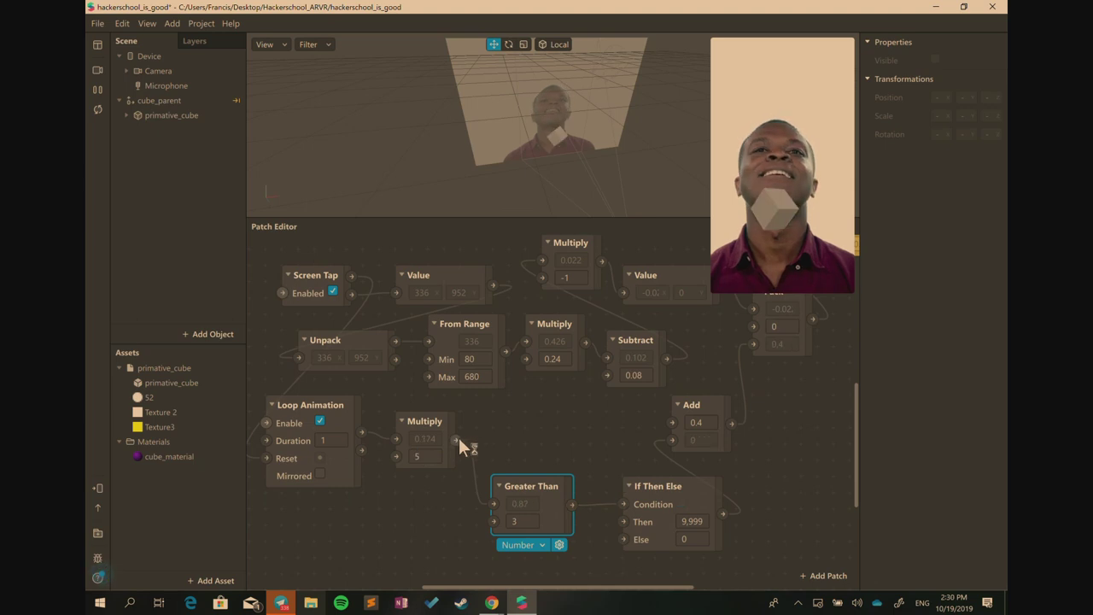
drag(457, 441, 622, 536)
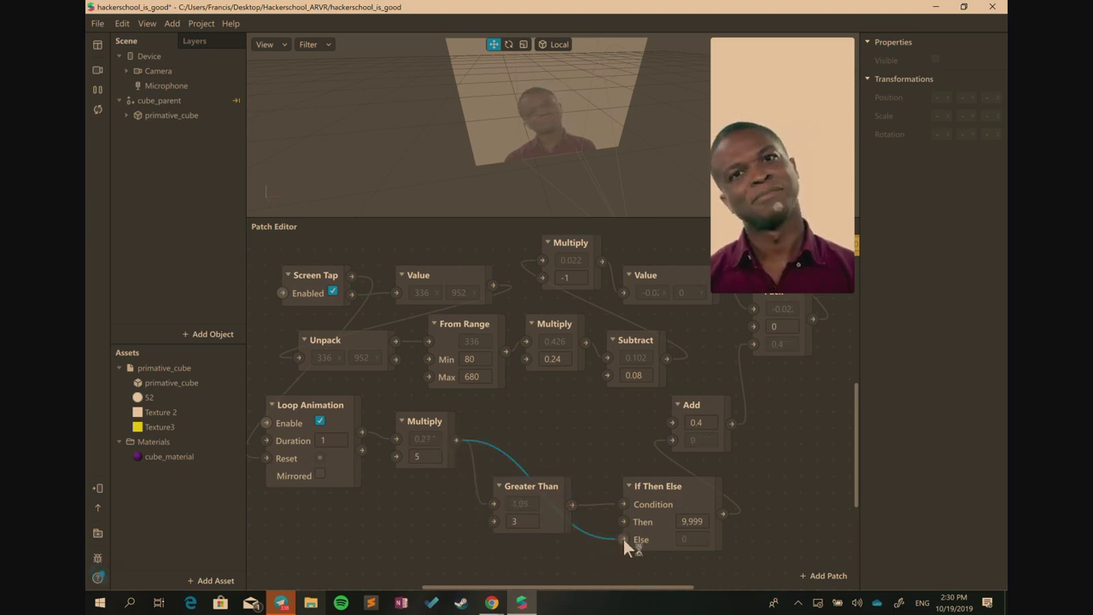
click(531, 487)
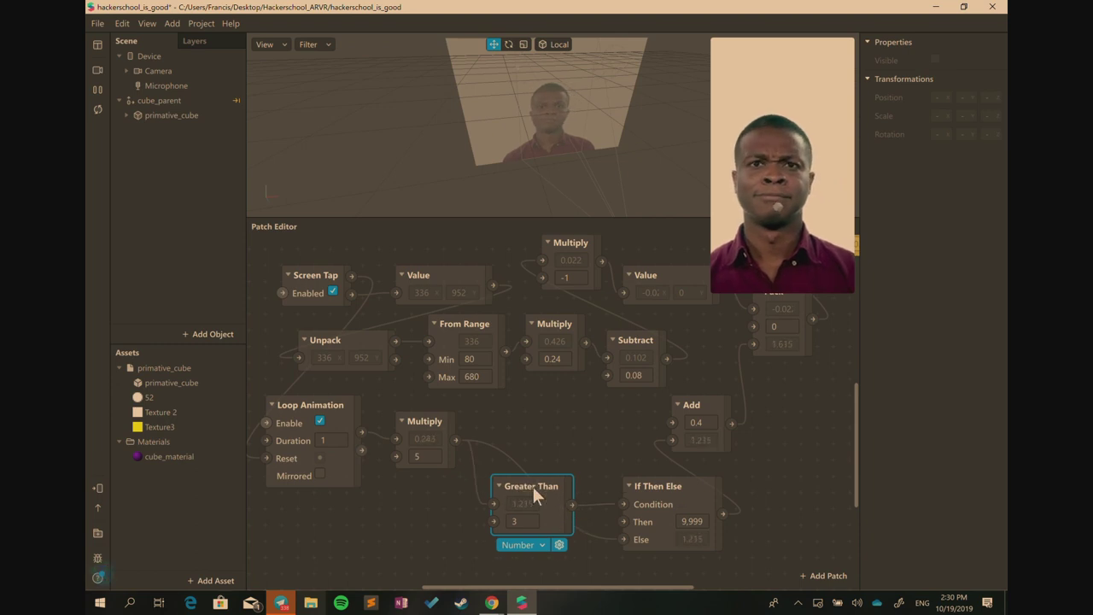
drag(532, 484, 515, 500)
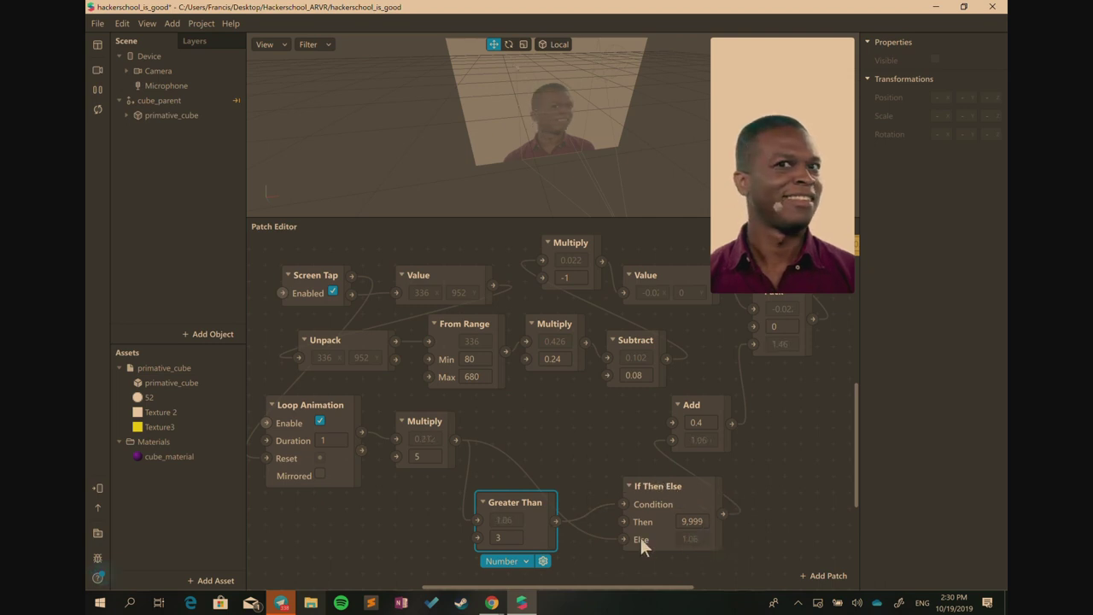
mouse_move(792, 256)
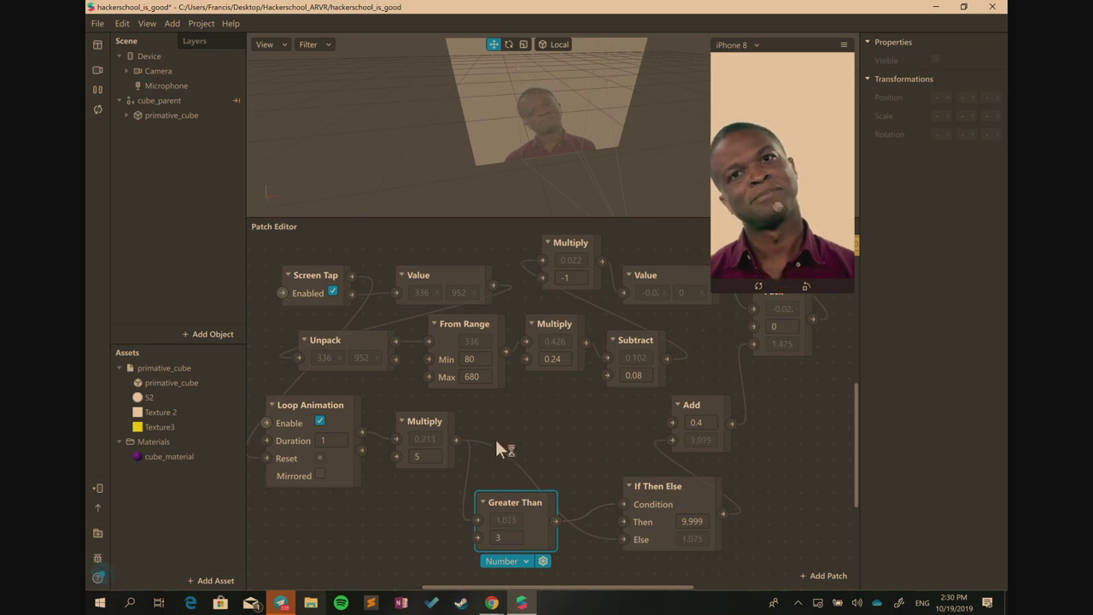
drag(411, 430, 421, 448)
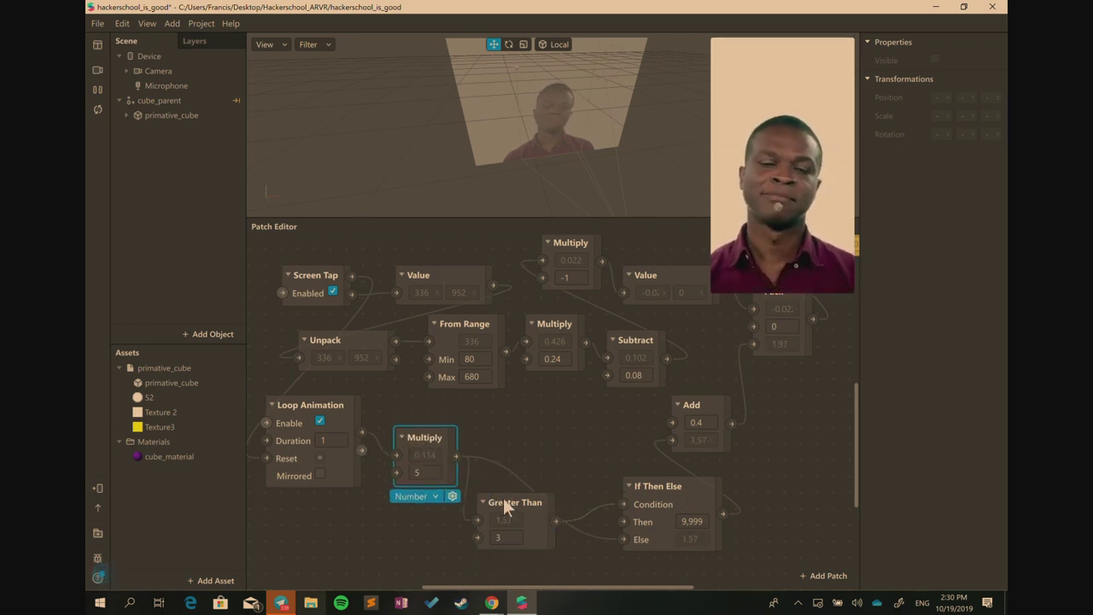
drag(509, 509, 525, 510)
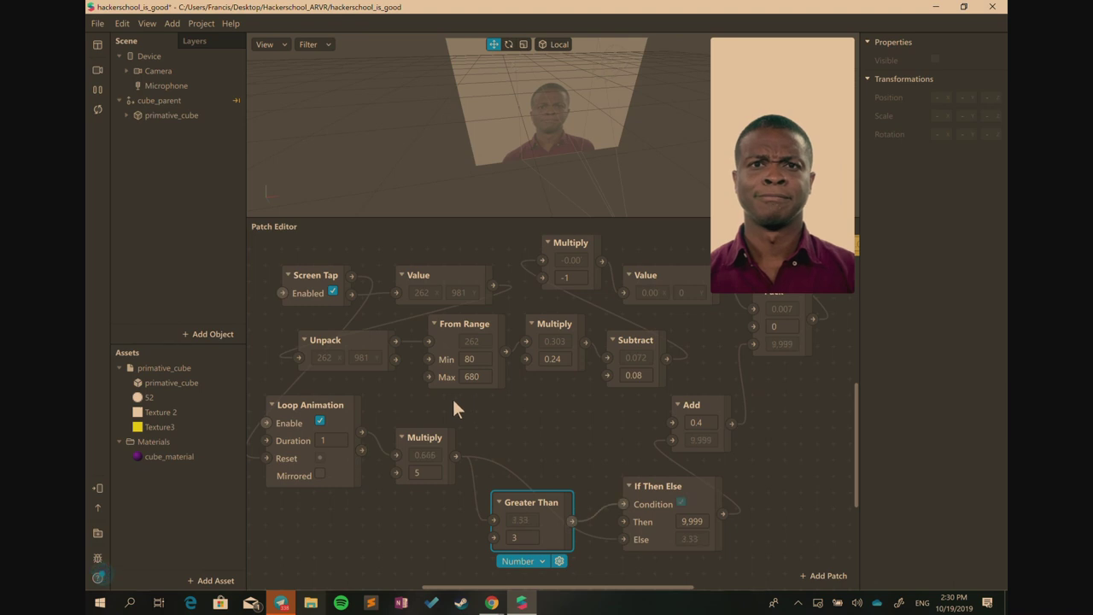
Set the lower Multiply's factor to 100 and test the animation with taps in the device preview
click(427, 471)
key(BackSpace)
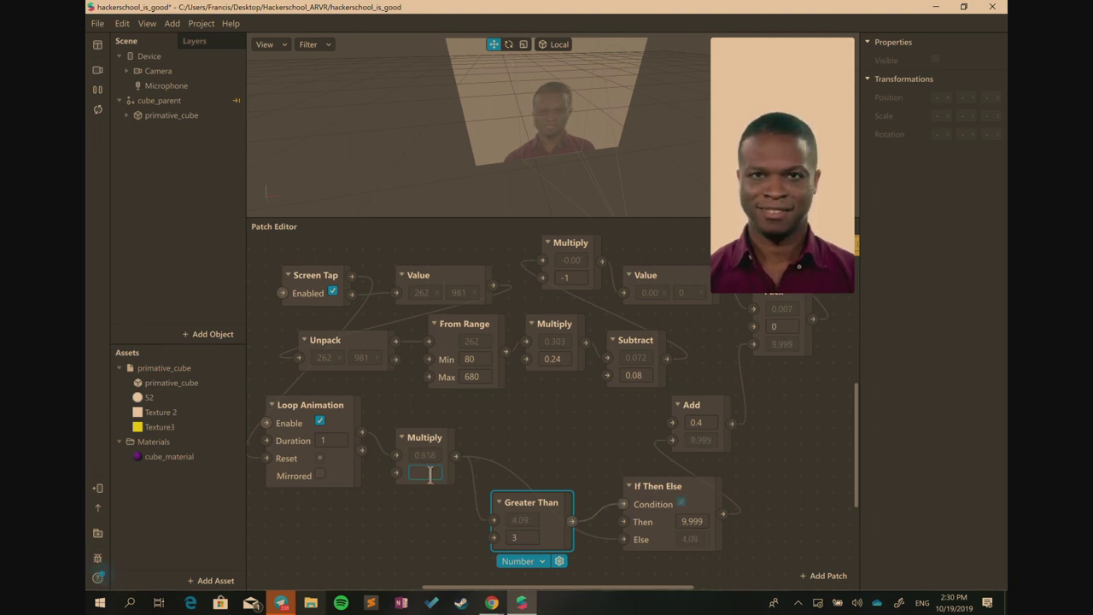
text(10)
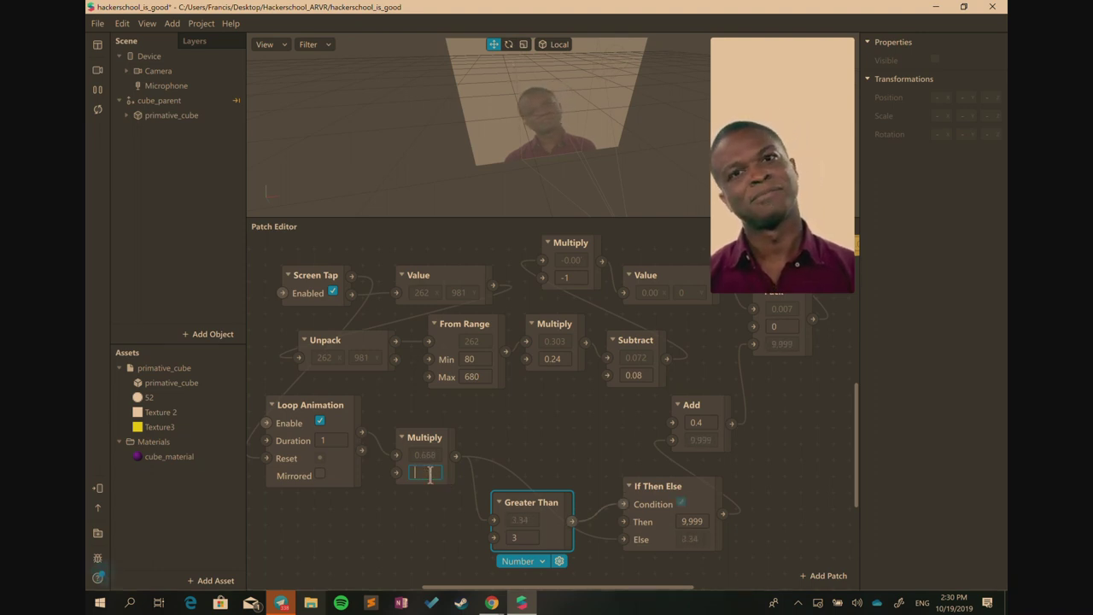
text(0)
key(Return)
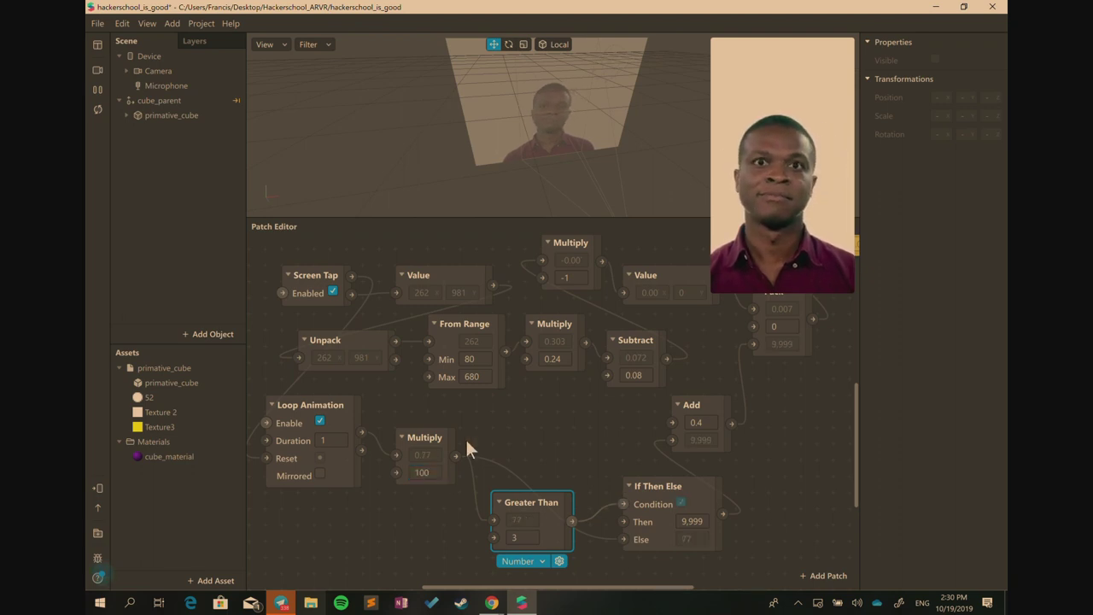
click(762, 256)
click(768, 250)
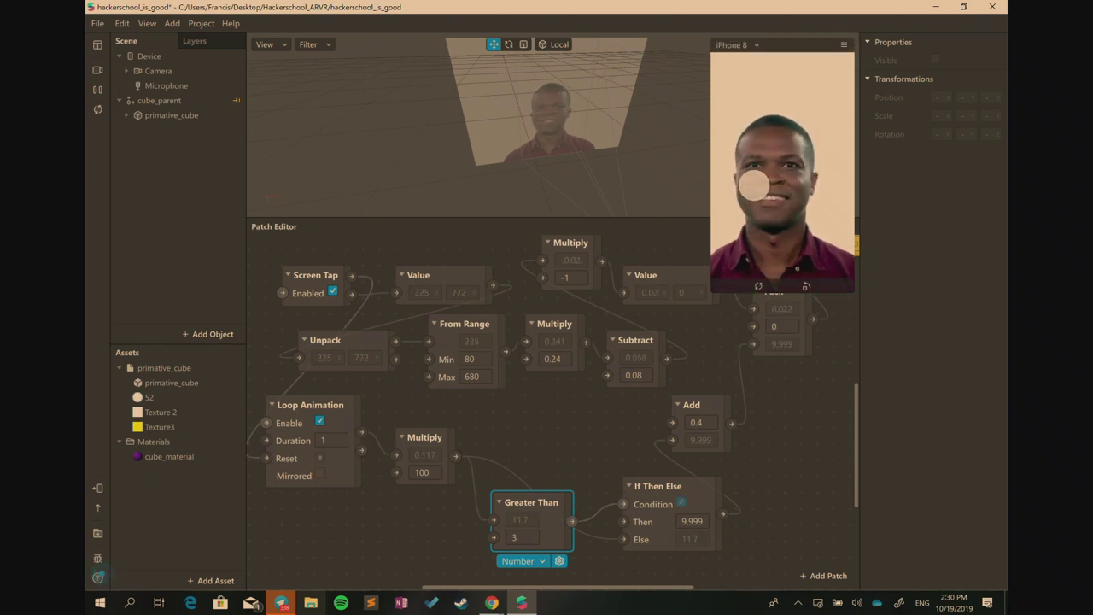
Test the cube's current depth animation with taps at several points in the device preview
click(751, 192)
click(770, 217)
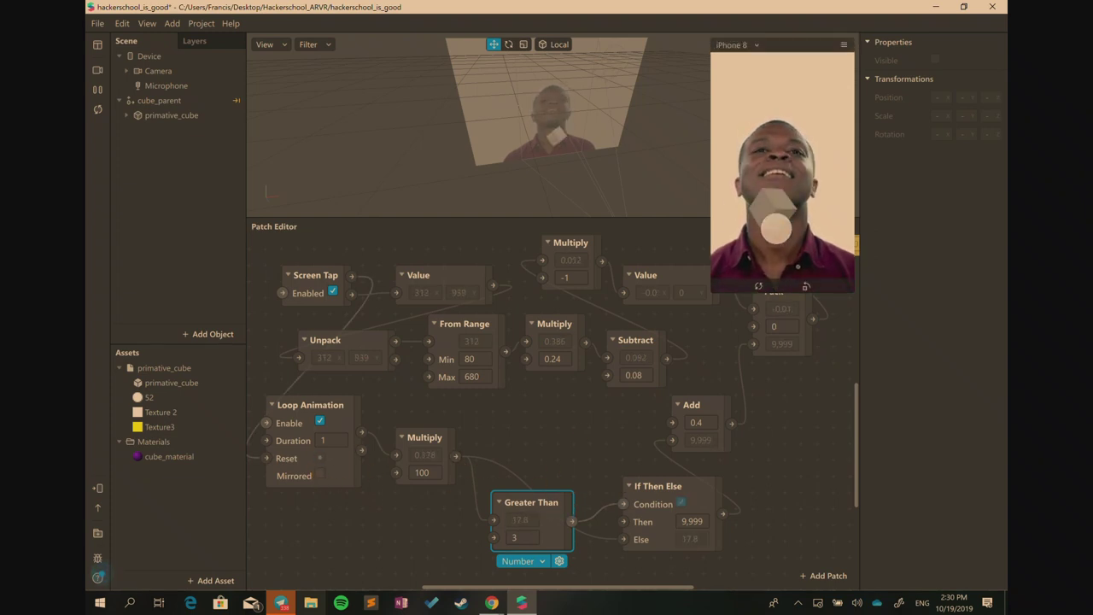
click(774, 228)
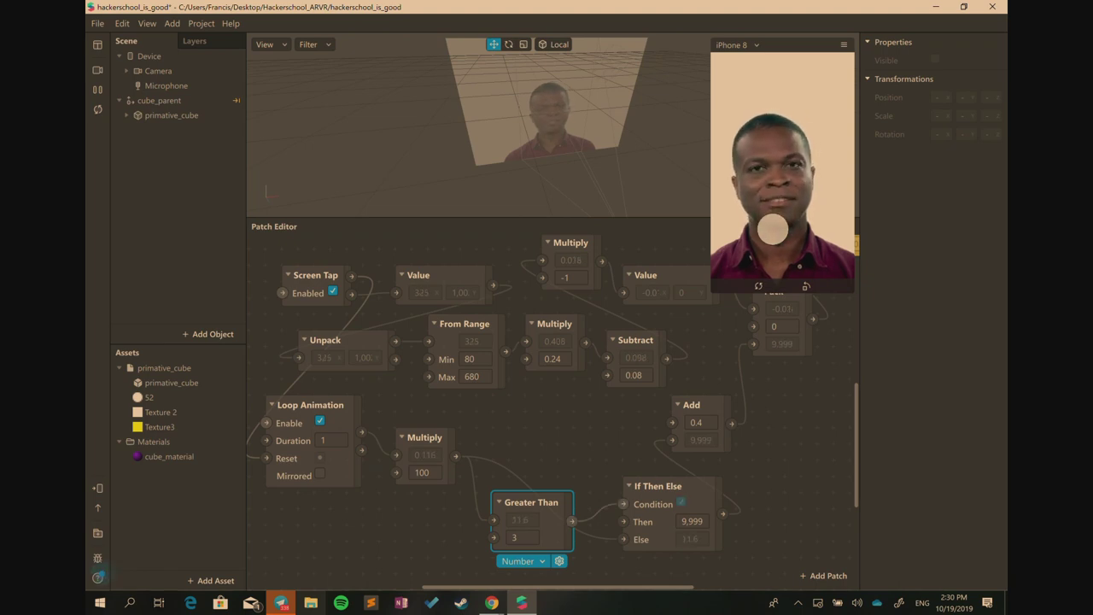
Reposition the If Then Else and Add patches so that the wires between them run more cleanly
drag(672, 479, 656, 447)
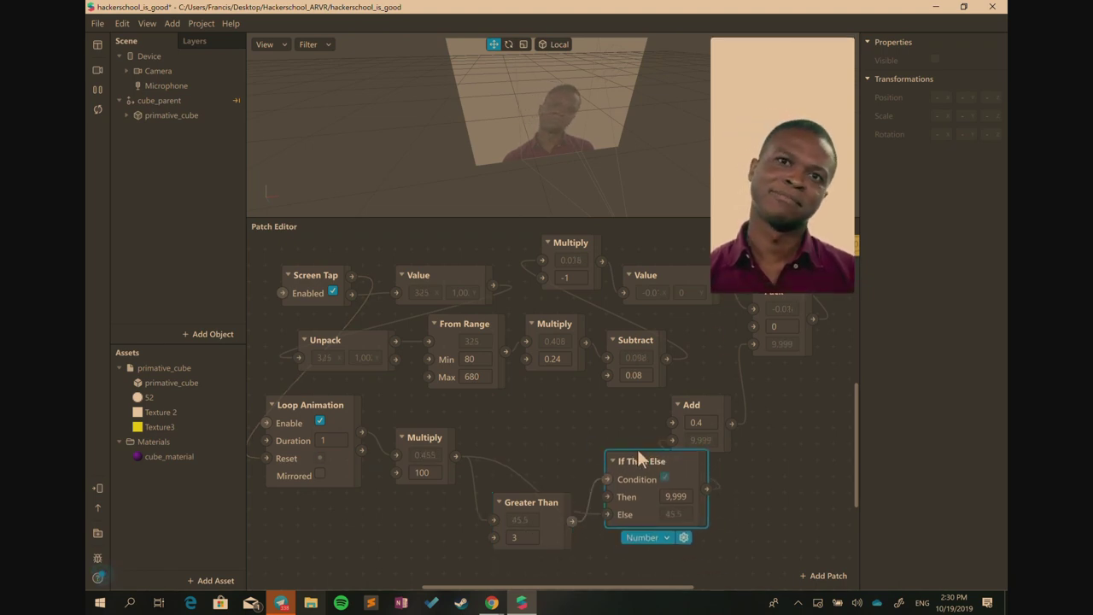
click(696, 401)
drag(700, 388, 715, 356)
drag(656, 454, 671, 437)
click(408, 435)
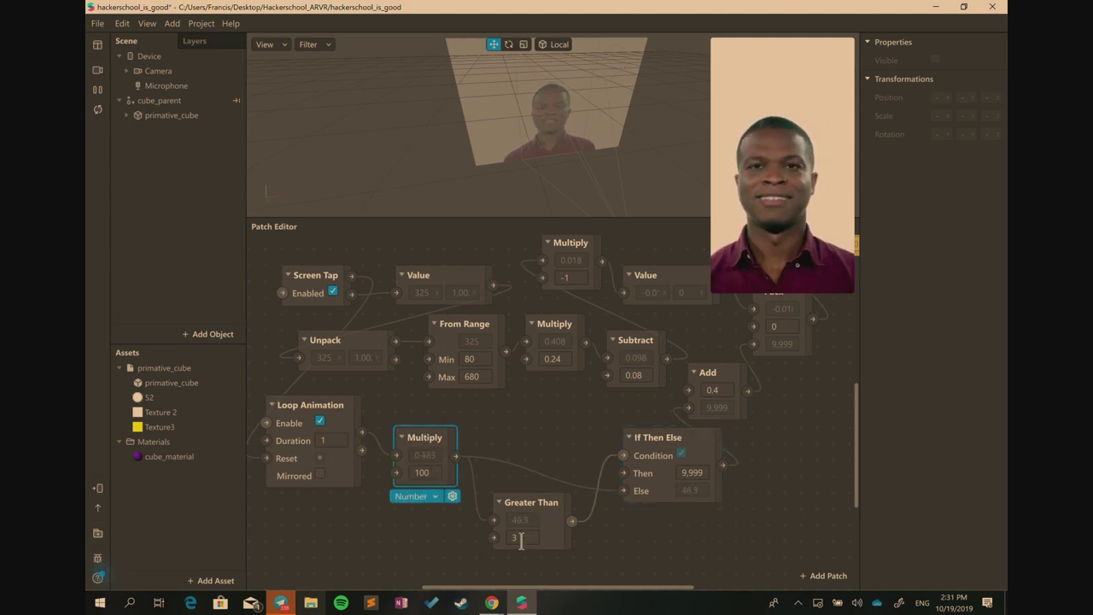
Set the Greater Than patch's comparison value to 20
click(535, 541)
text(1)
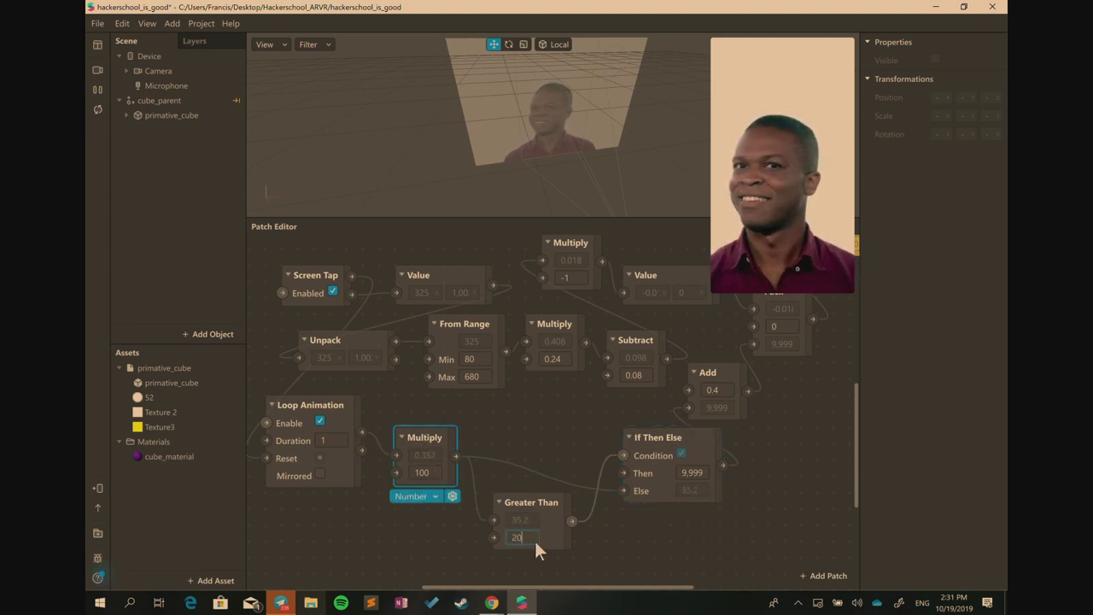
key(BackSpace)
text(20)
key(Return)
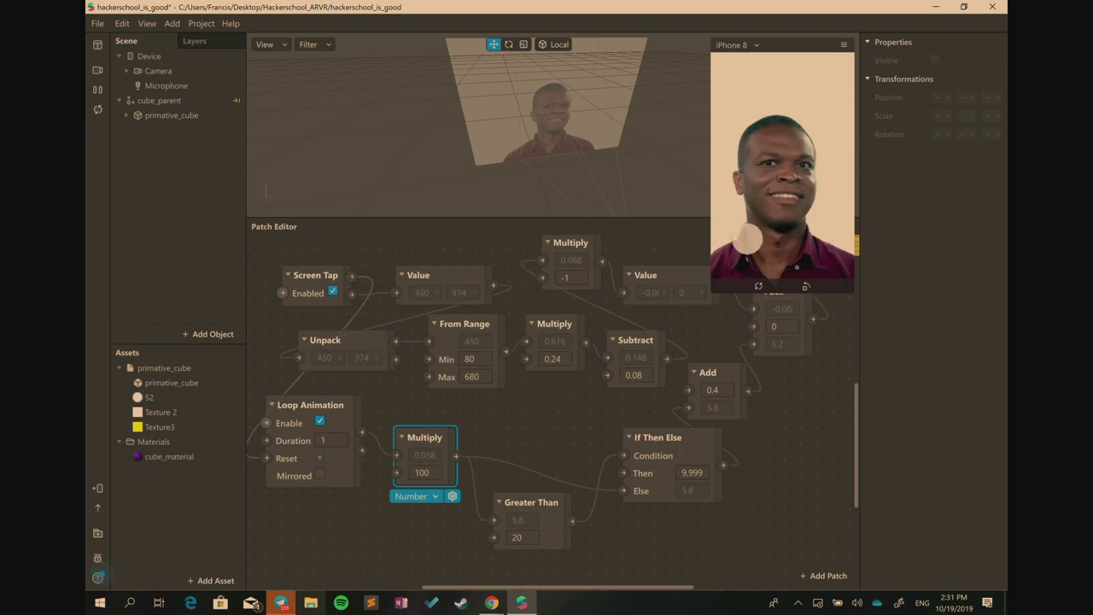
Try a factor of 50 on the lower Multiply patch and restore the factor to 100
click(435, 472)
text(50)
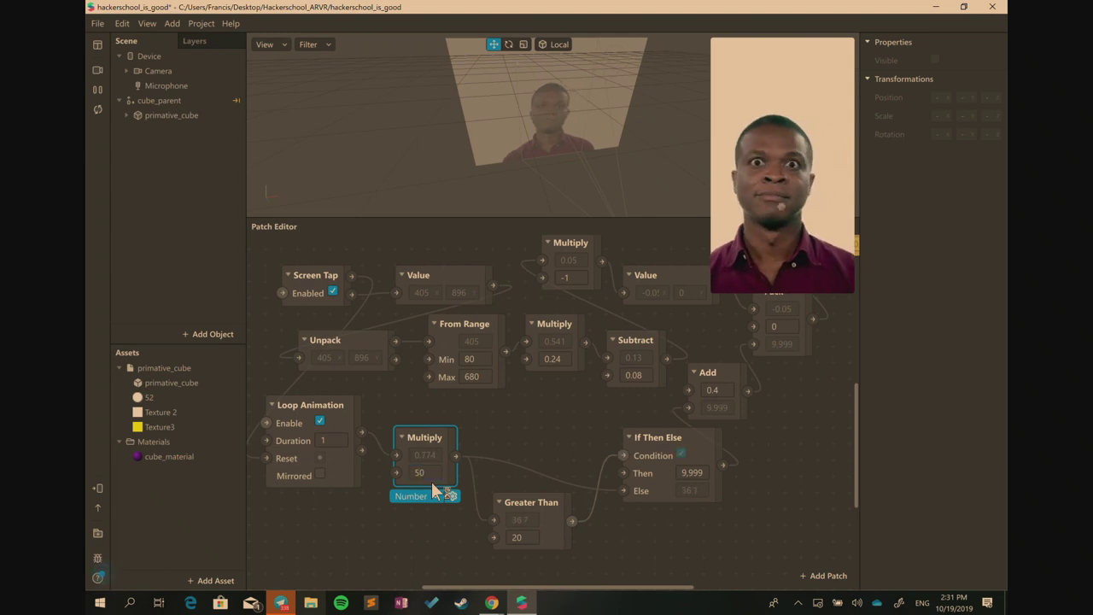
key(BackSpace)
key(BackSpace)
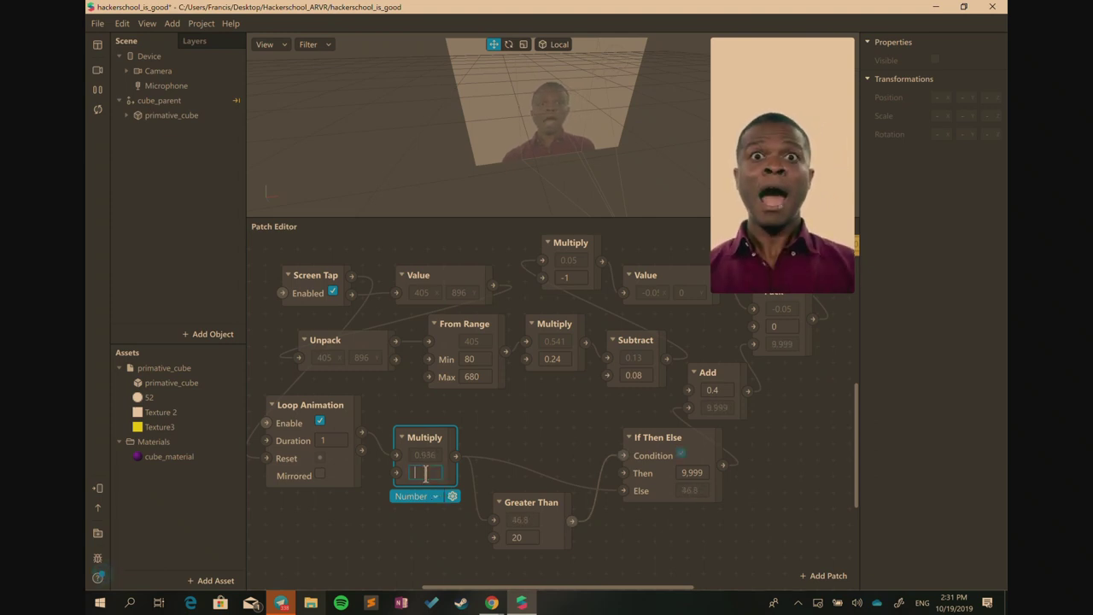
text(100)
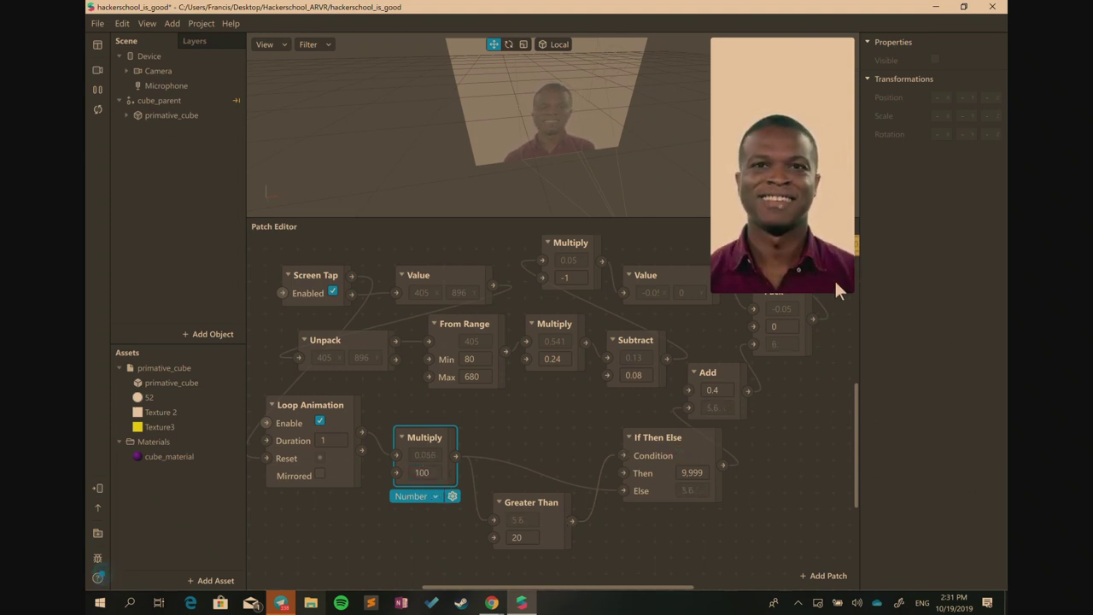
Set the Loop Animation's Duration to 100 and shift the If Then Else patch slightly downward in the graph
click(329, 439)
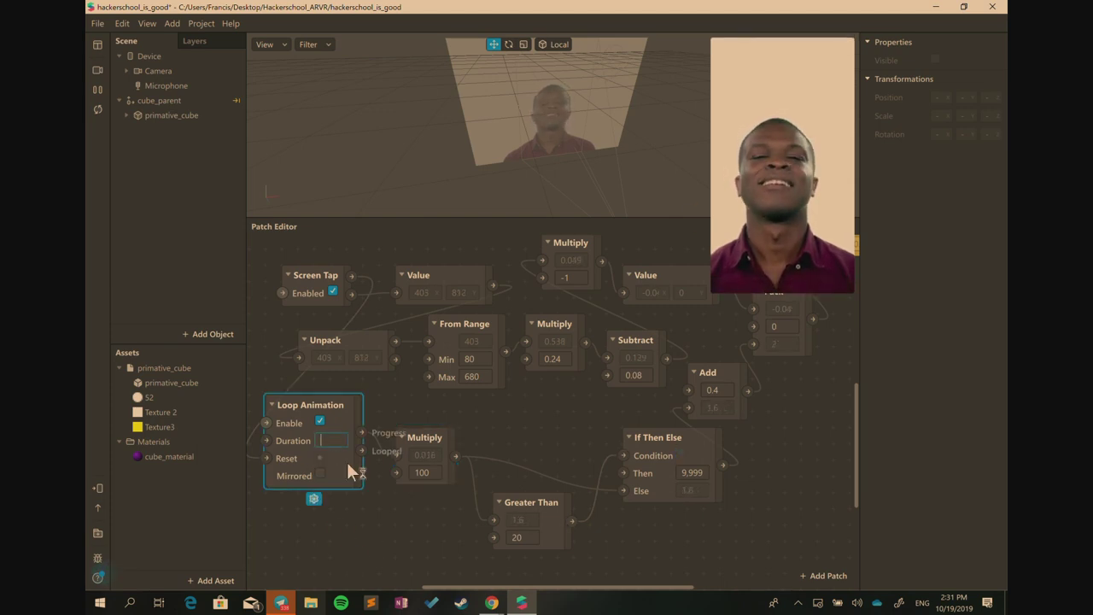
text(00)
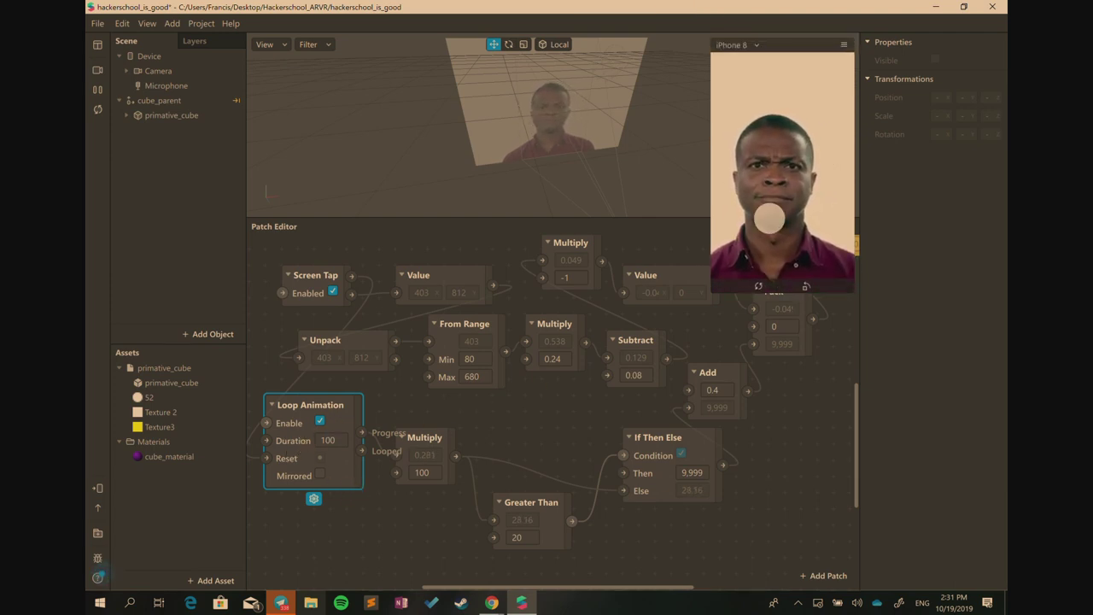
click(758, 286)
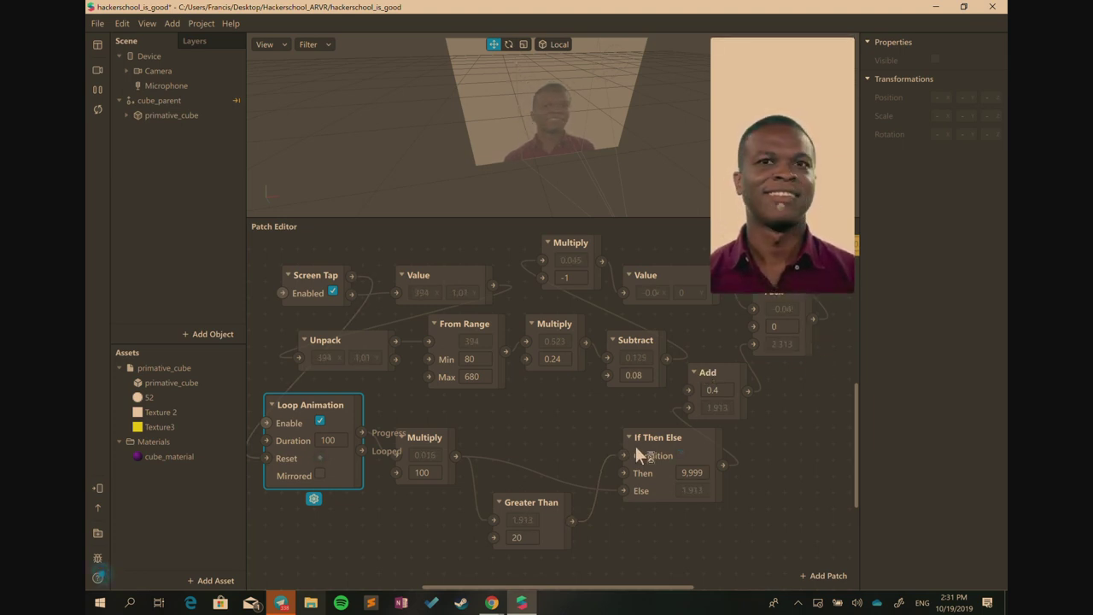
drag(657, 445, 655, 461)
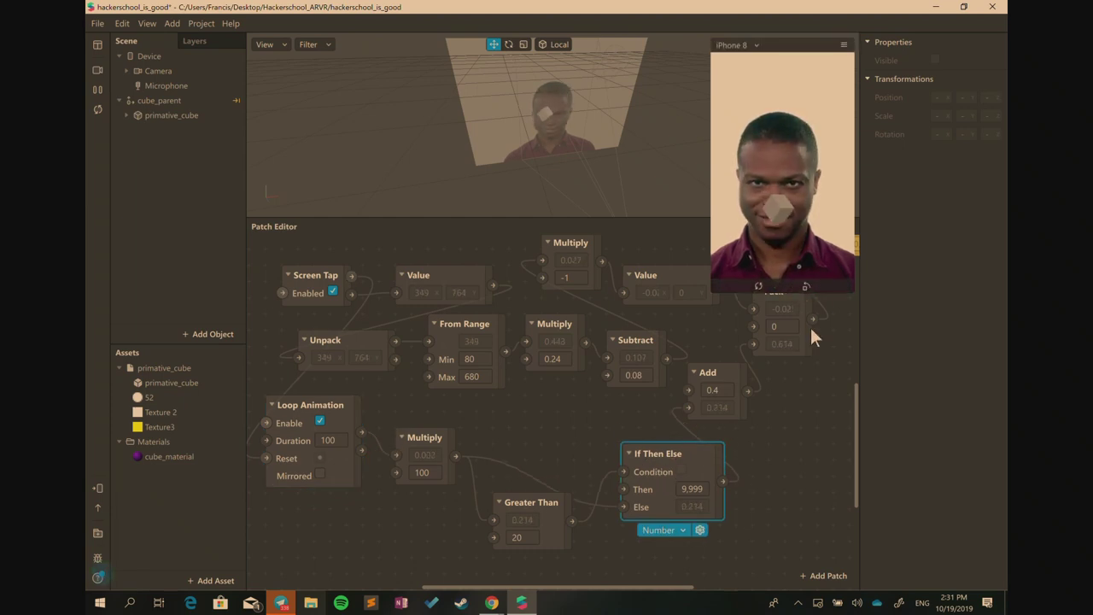
Test the slower cube throw by tapping many different points across the simulated phone screen
click(766, 270)
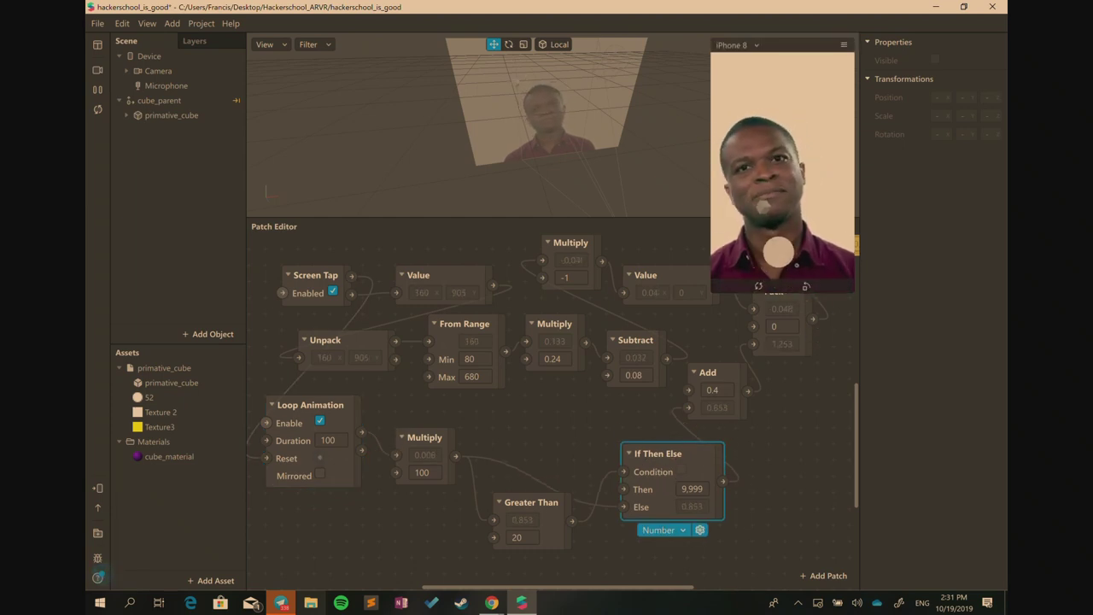
click(760, 190)
click(762, 235)
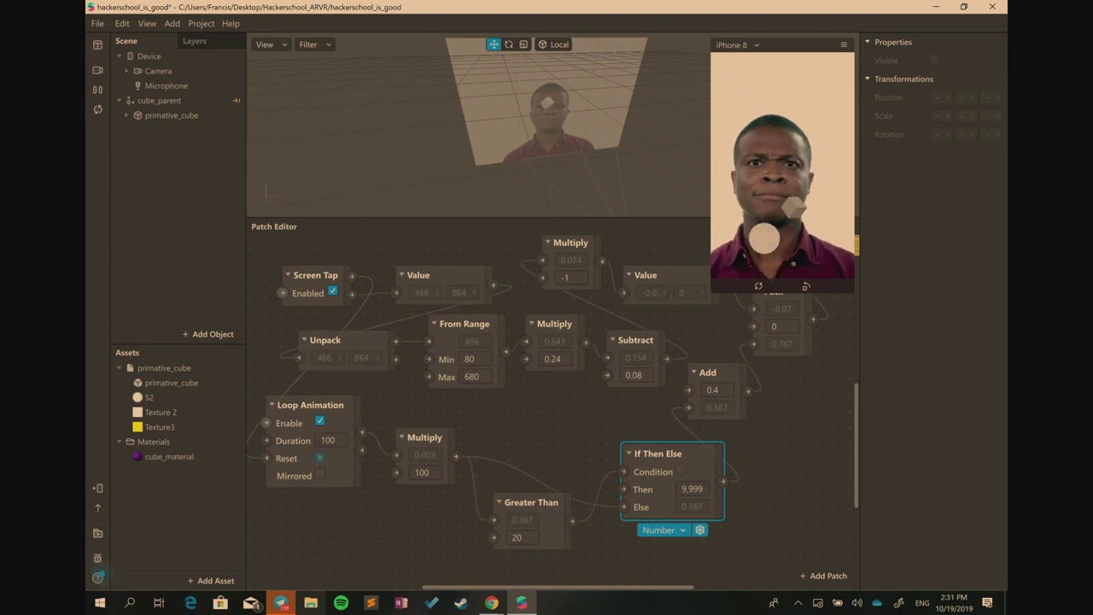
click(738, 211)
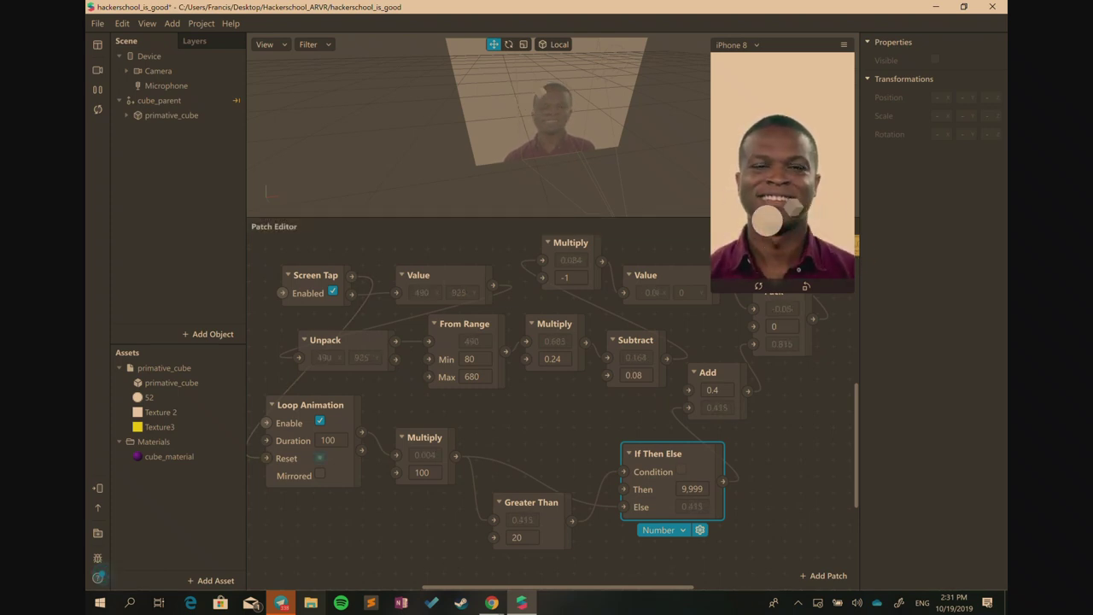
click(808, 220)
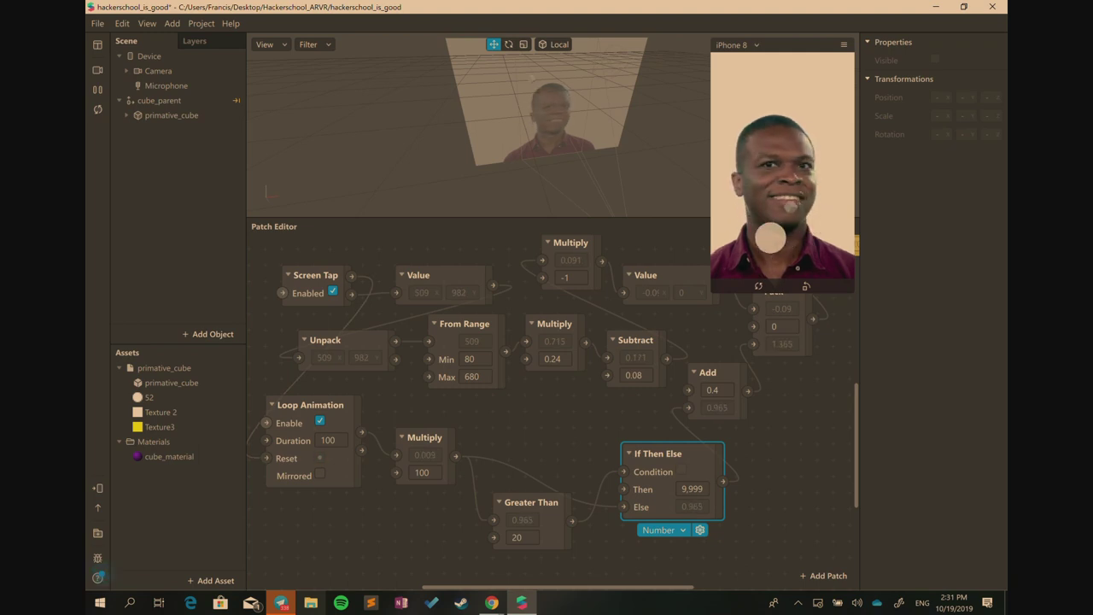
click(775, 232)
click(793, 228)
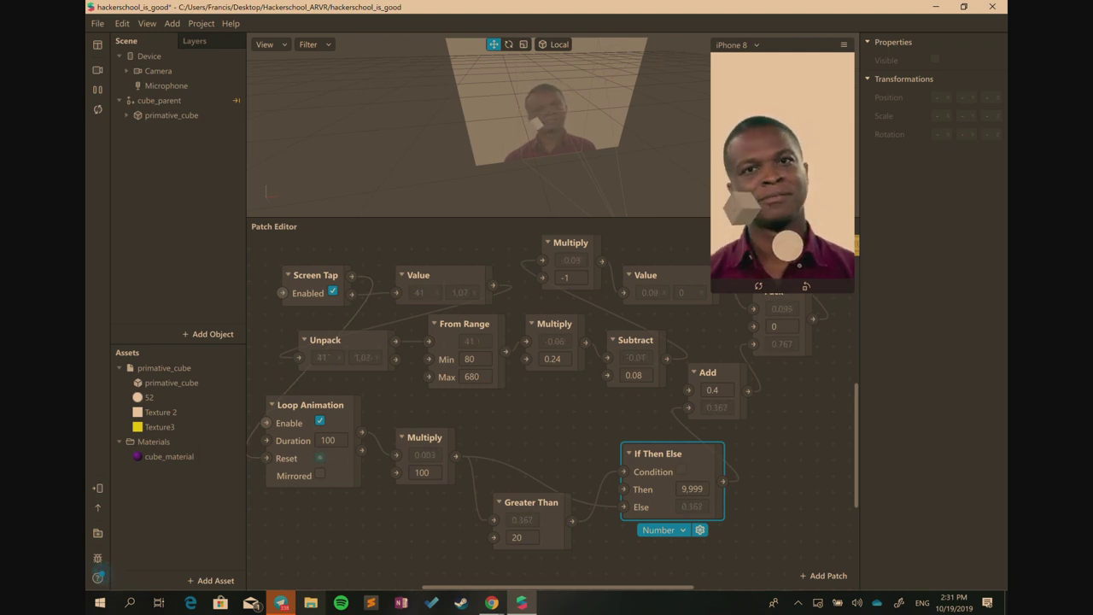
click(788, 199)
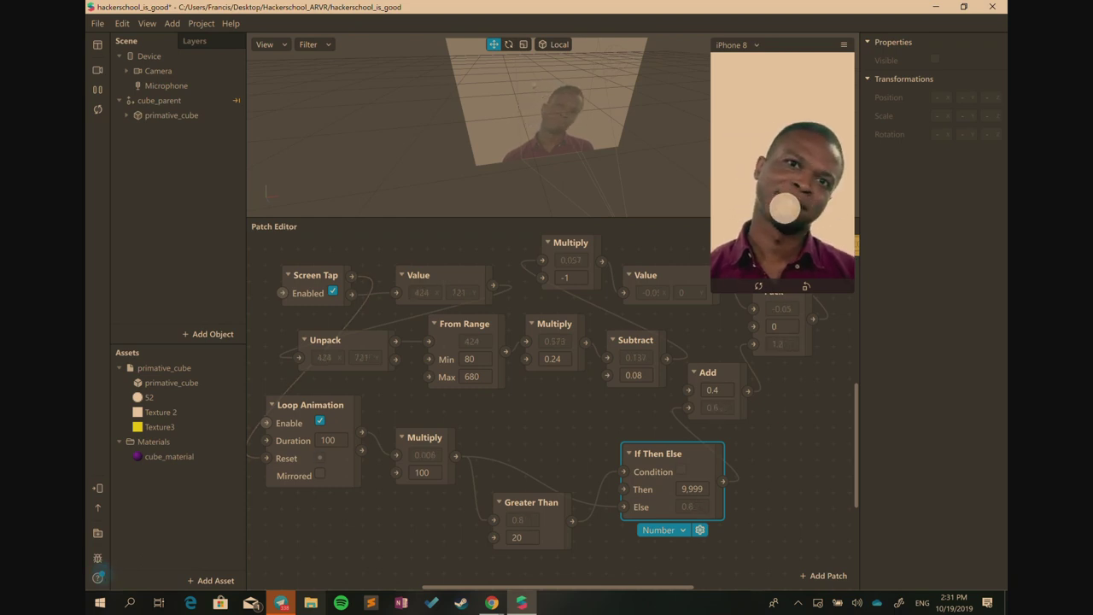
click(798, 205)
click(766, 203)
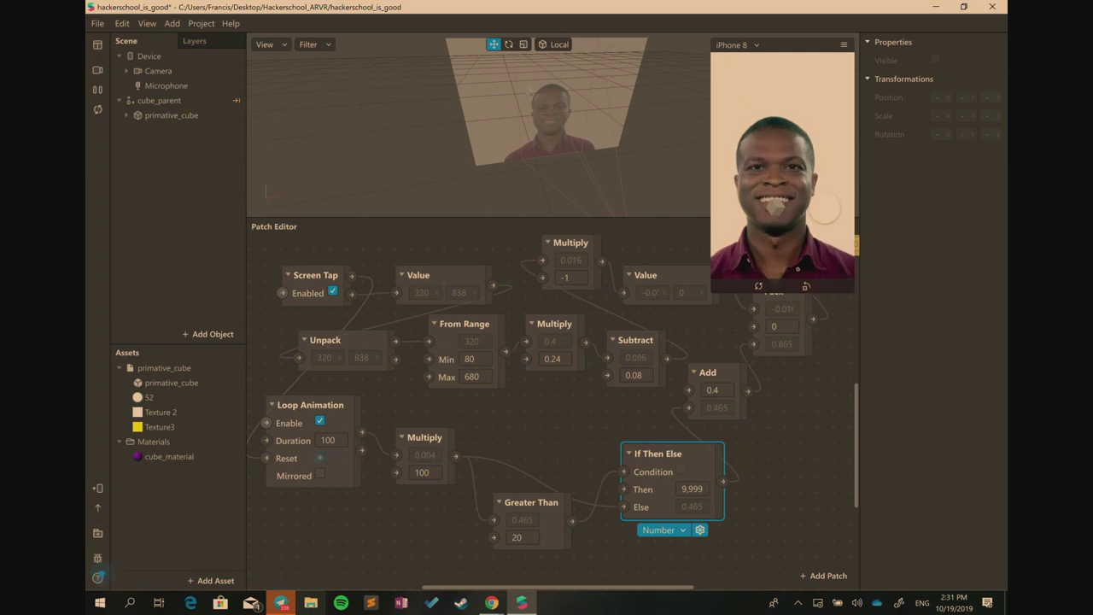
click(793, 199)
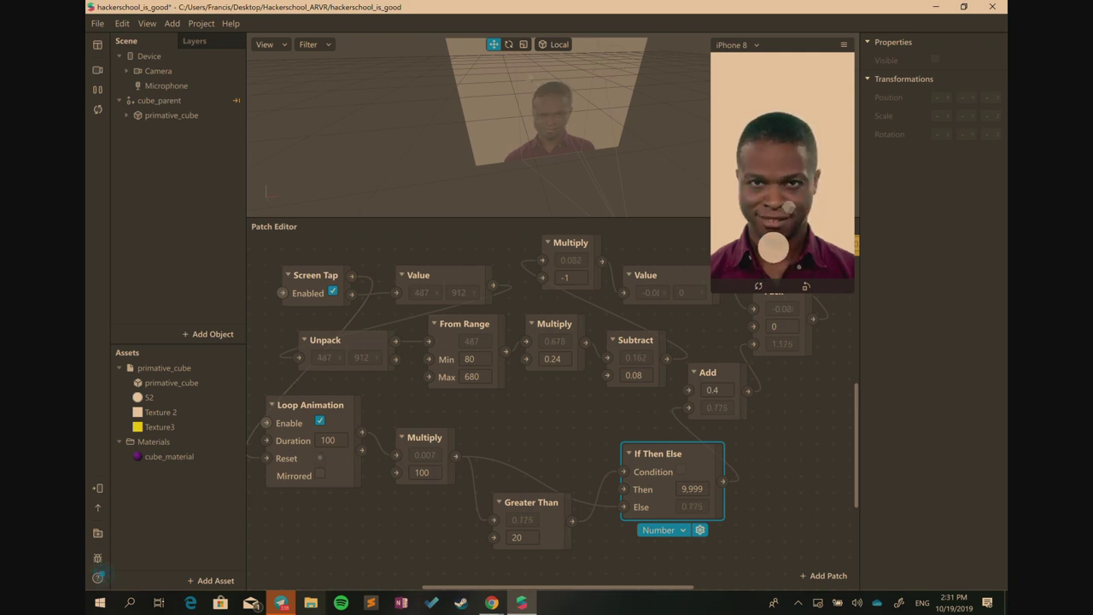
click(766, 241)
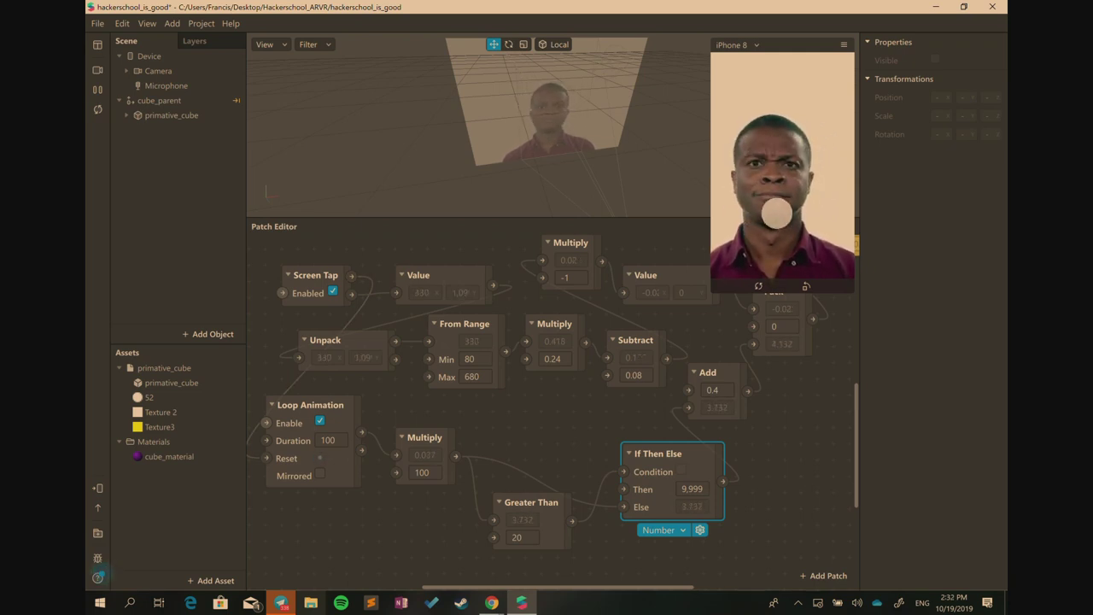
click(764, 211)
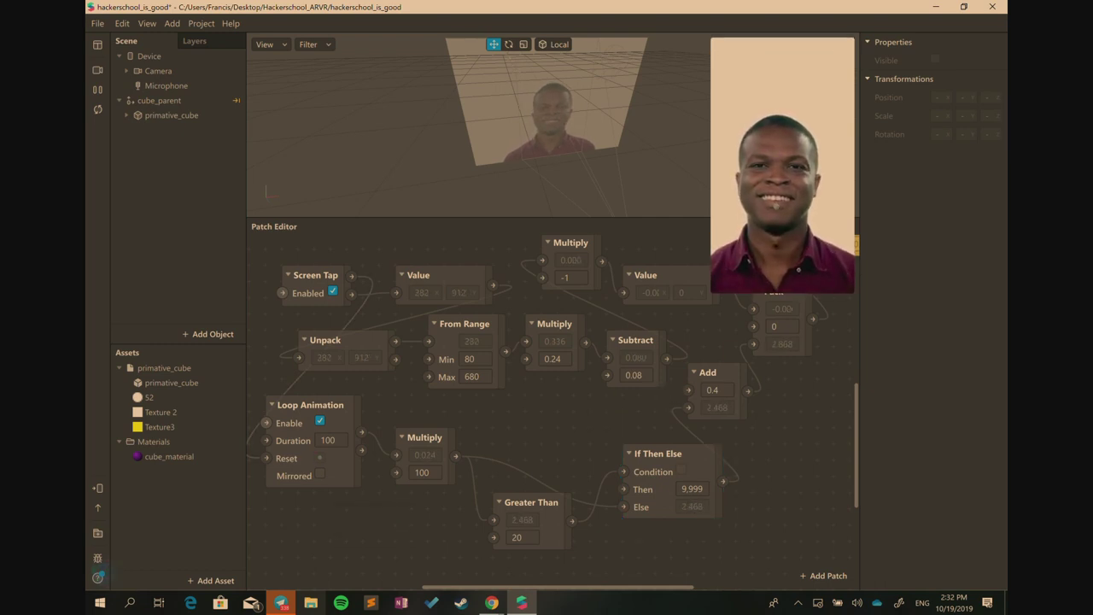
Move the Screen Tap patch slightly away from Value and review the Unpack and From Range patches in the graph
click(708, 372)
click(568, 418)
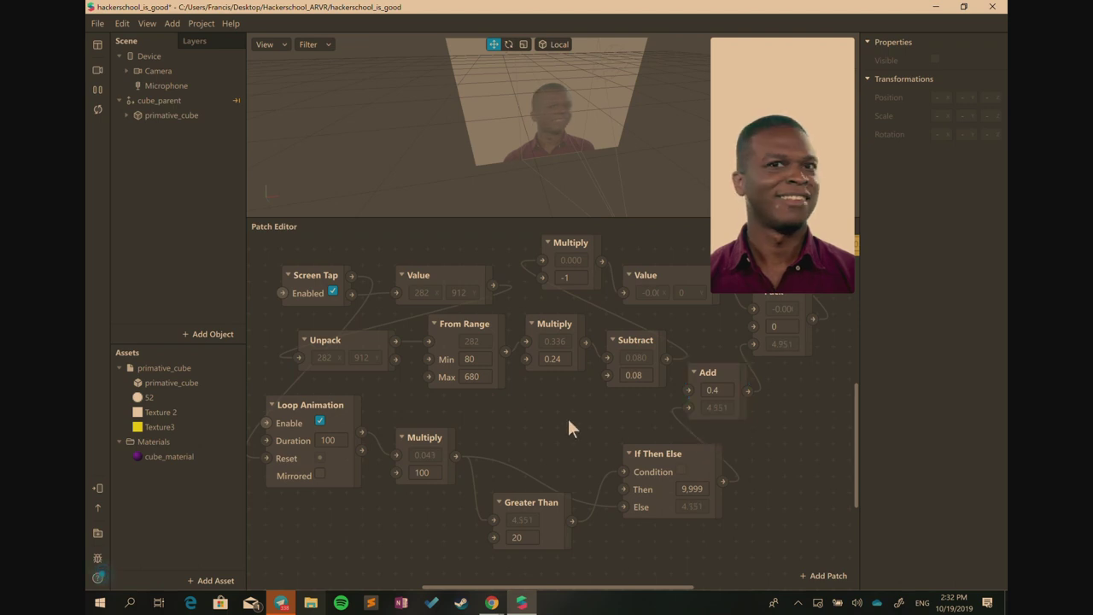
scroll(559, 418, up, 1)
scroll(561, 439, down, 1)
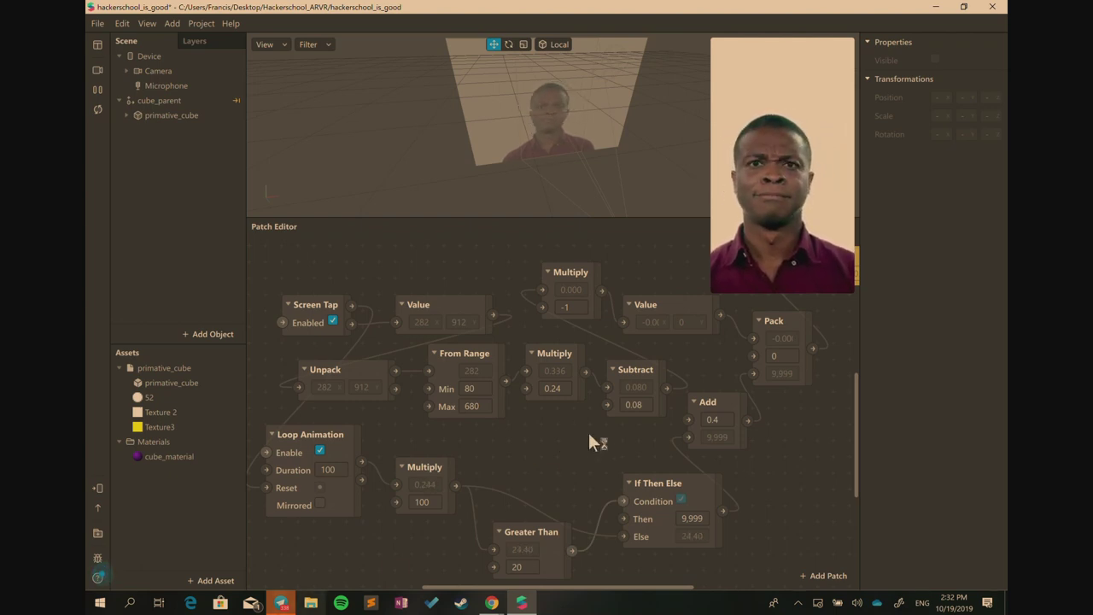
scroll(588, 434, down, 1)
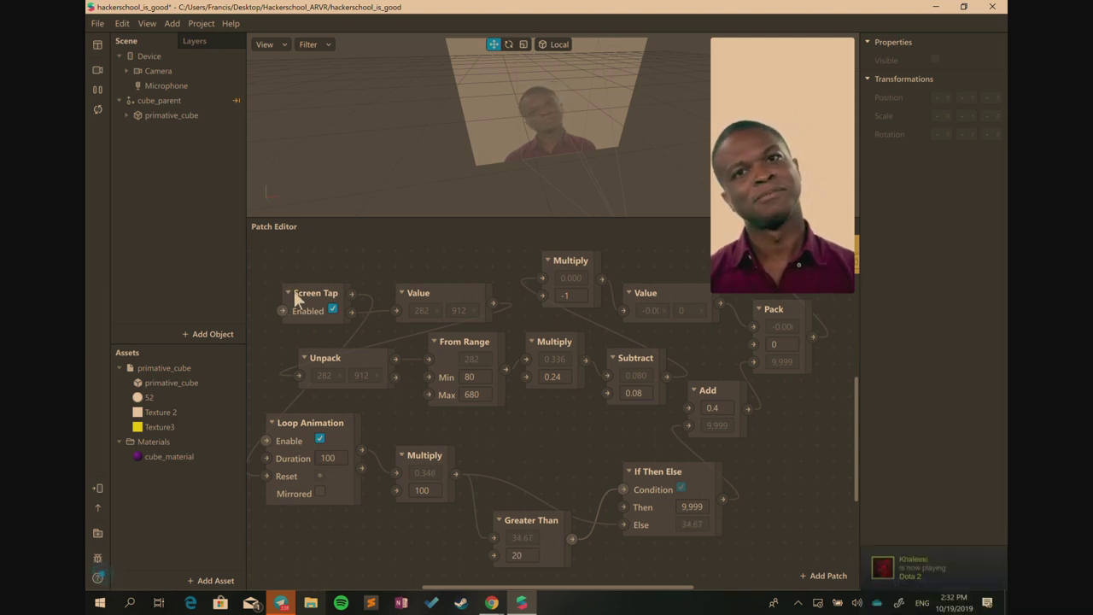
drag(295, 293, 274, 300)
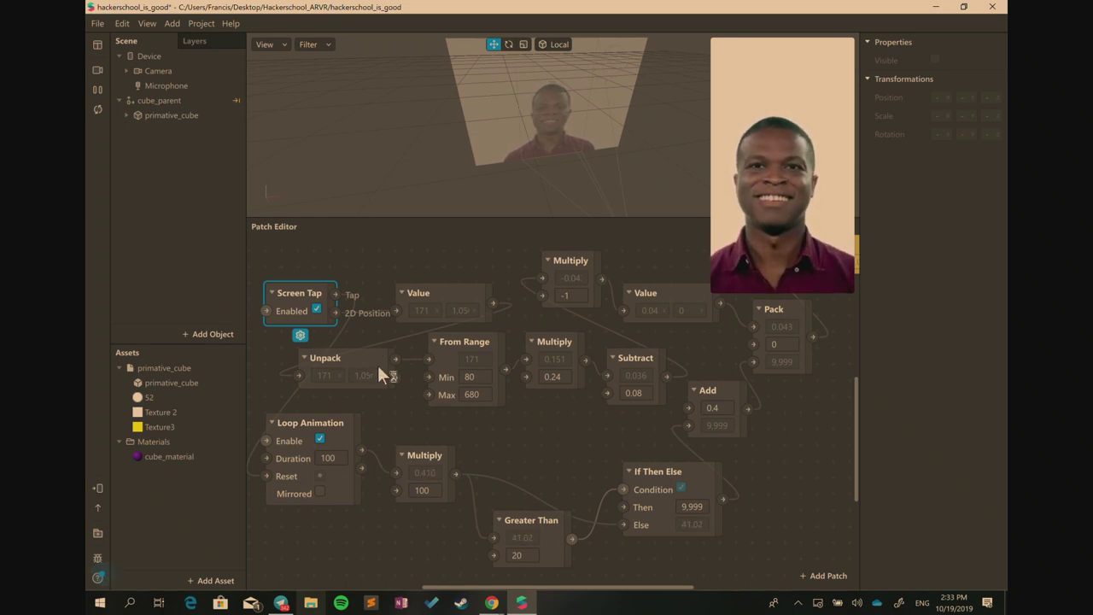
click(345, 359)
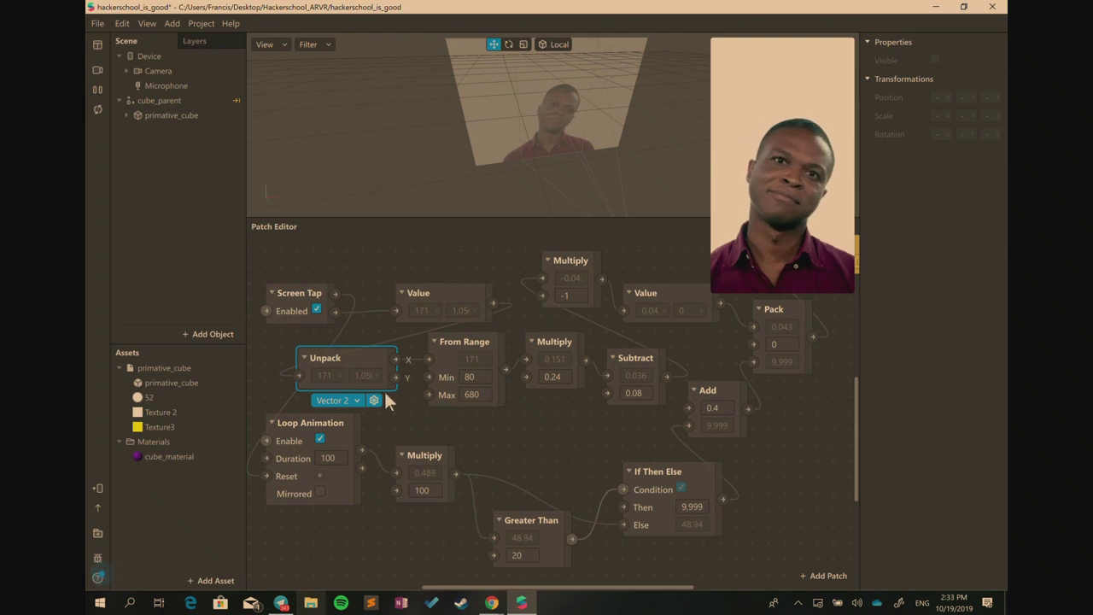
click(451, 352)
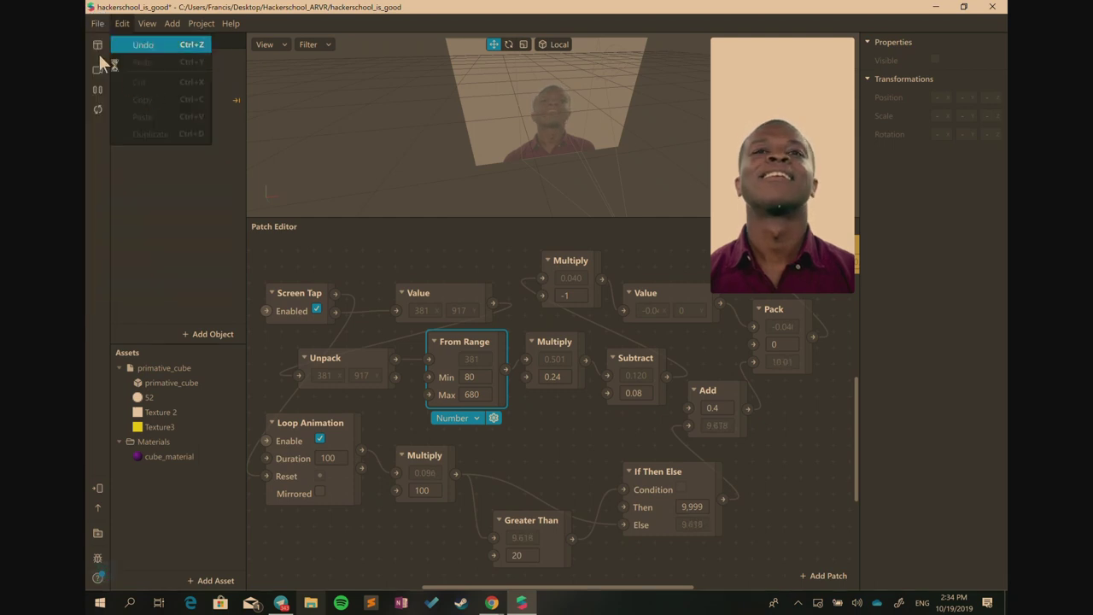
Save the project under the new name throwing_cube_demo in the Hackerschool_ARVR folder and deselect the From Range patch
click(97, 23)
click(120, 159)
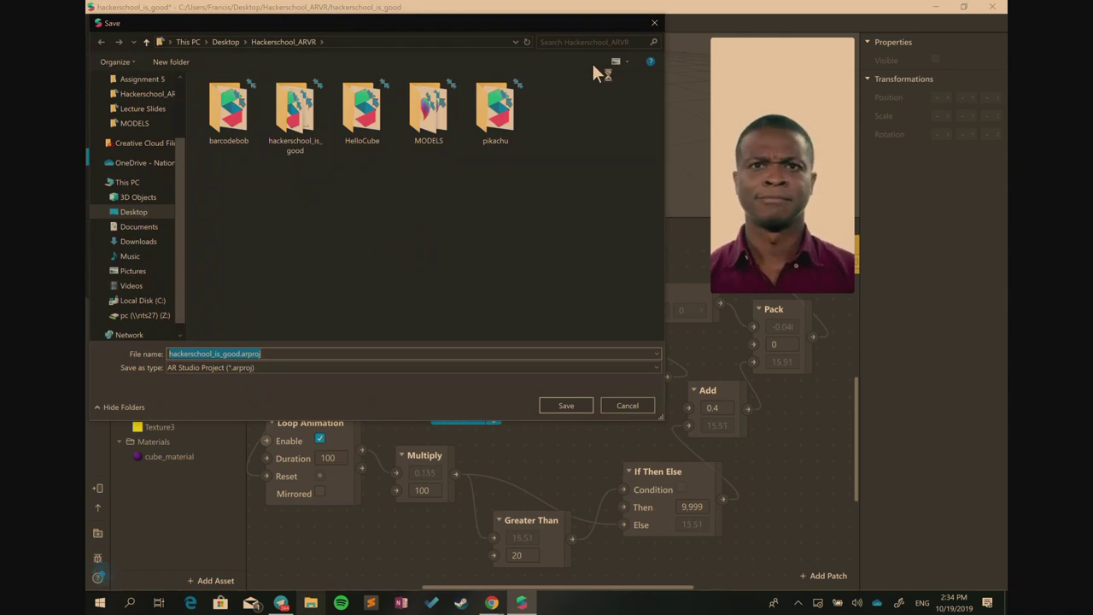
text(hell)
key(BackSpace)
key(BackSpace)
key(BackSpace)
key(BackSpace)
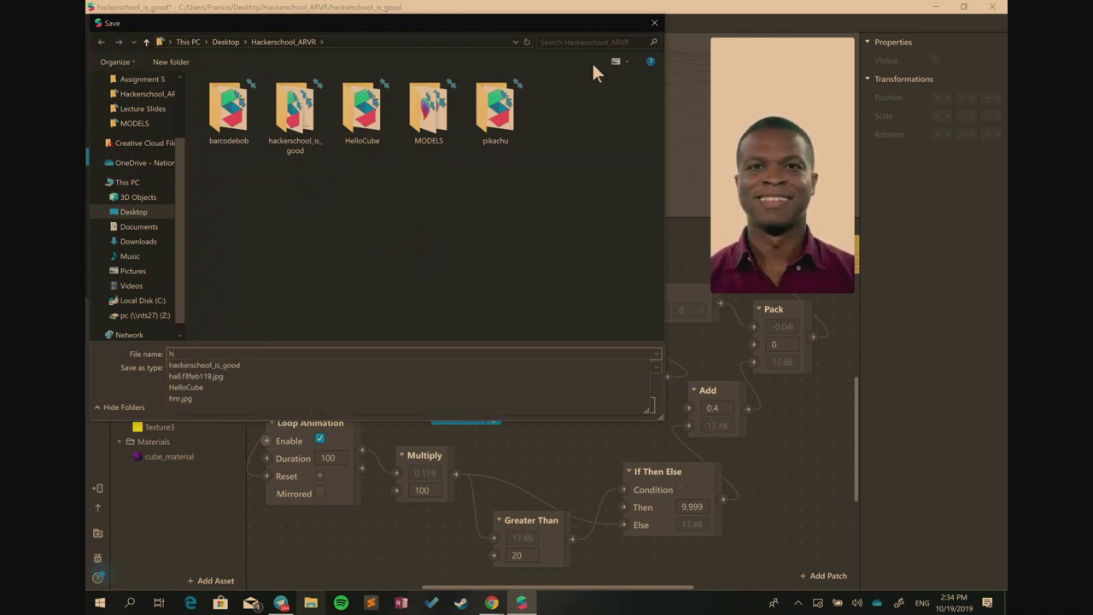
text(throwing_cube_demo)
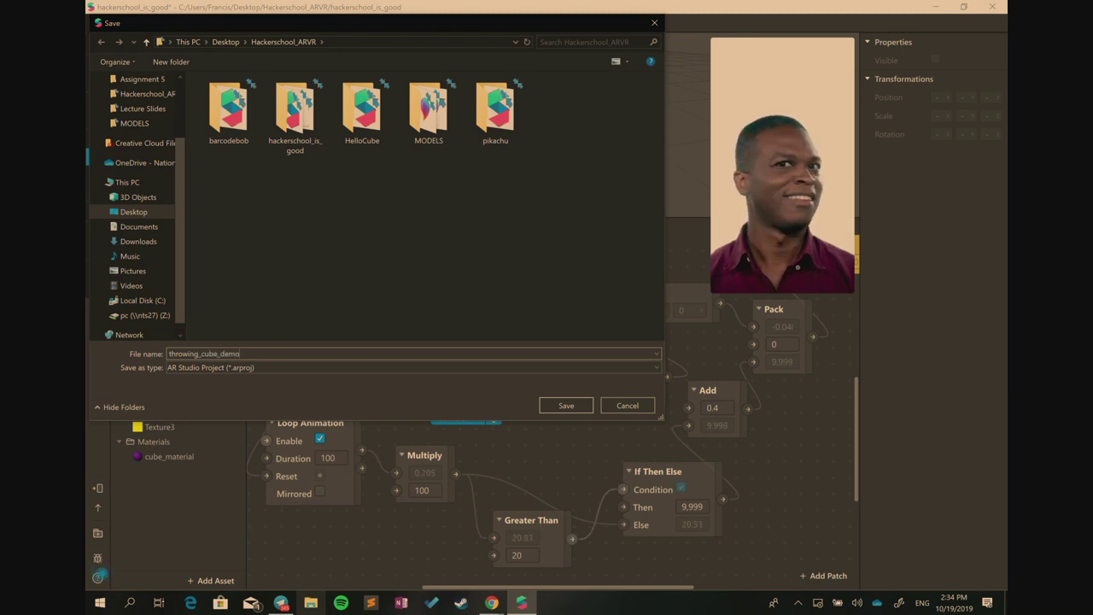
key(Return)
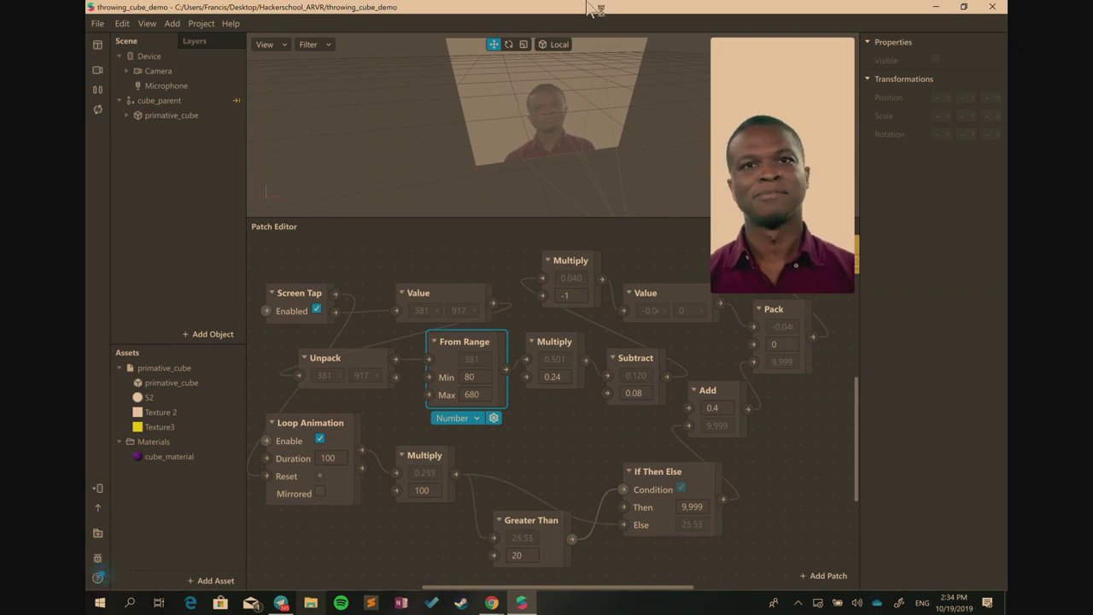
click(389, 263)
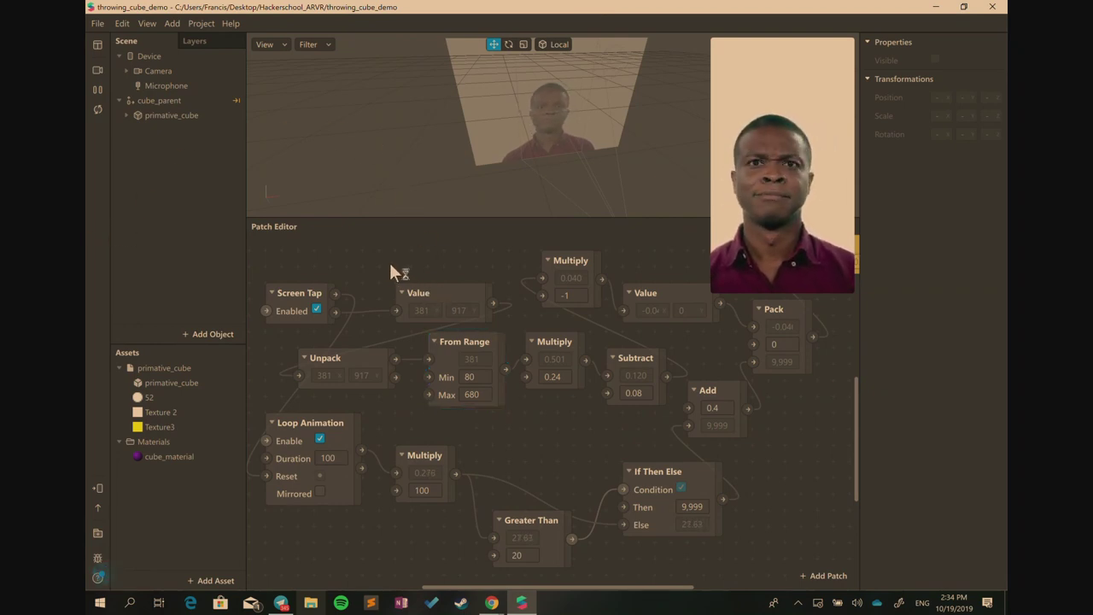
click(97, 24)
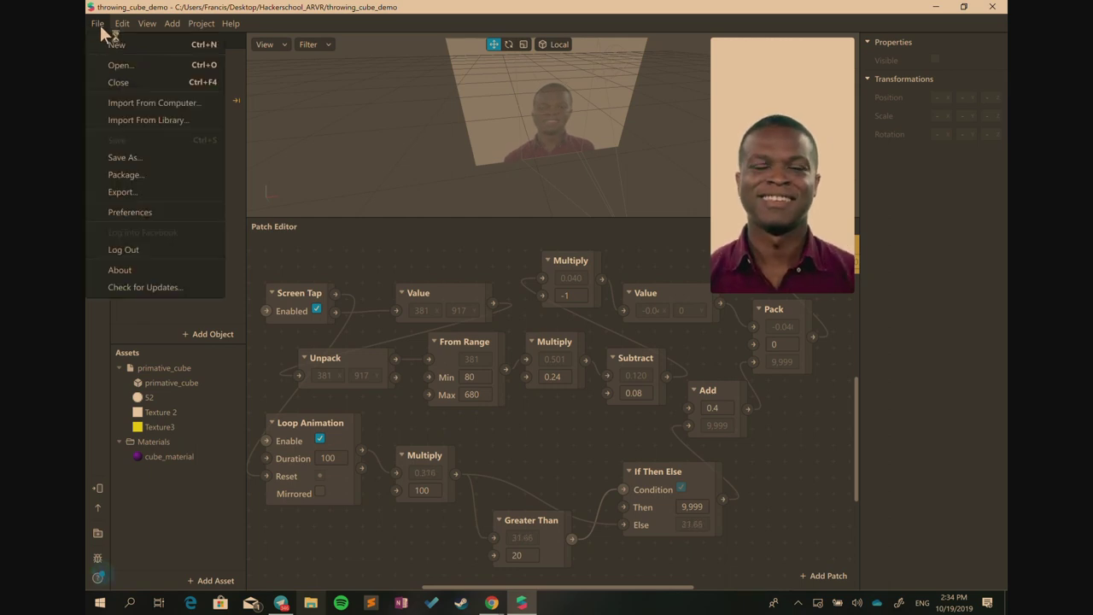
click(99, 24)
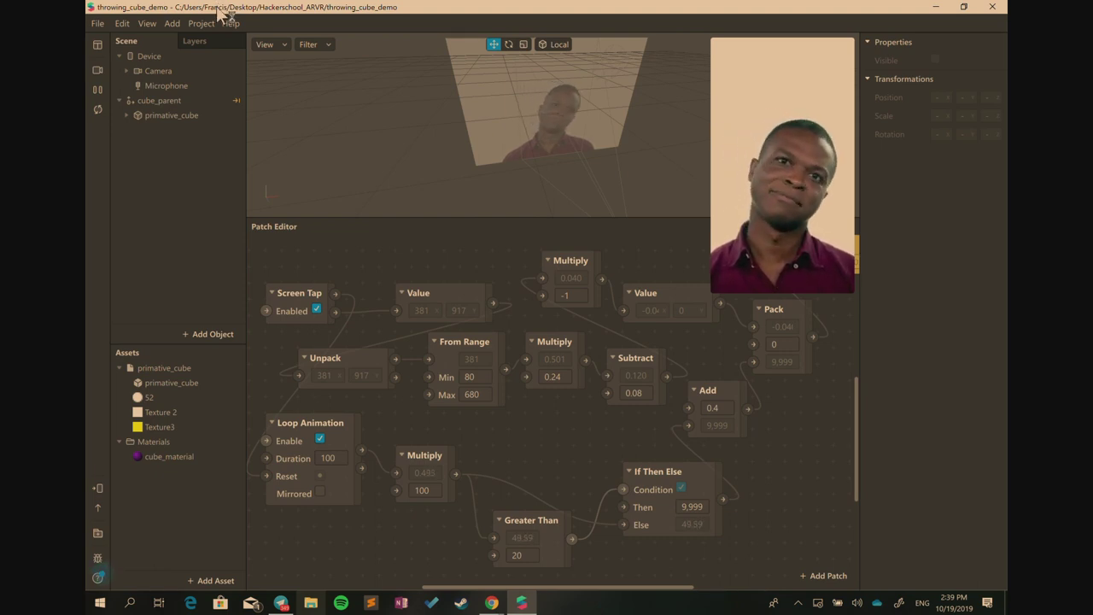
Pause the preview simulation, then open the Windows Ink Sketchpad and clear its canvas
click(894, 589)
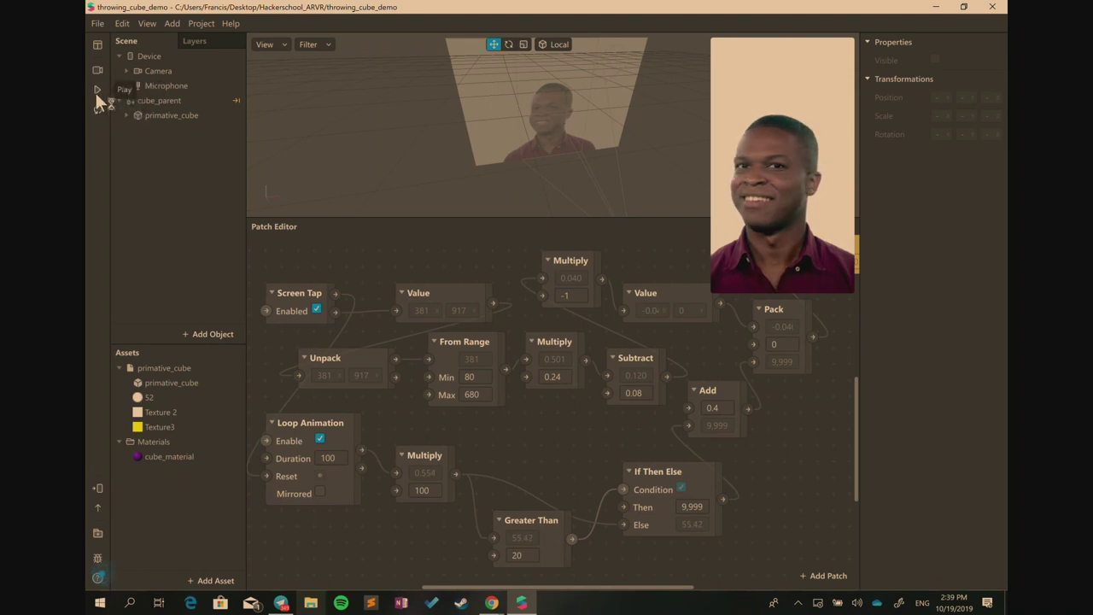
click(97, 89)
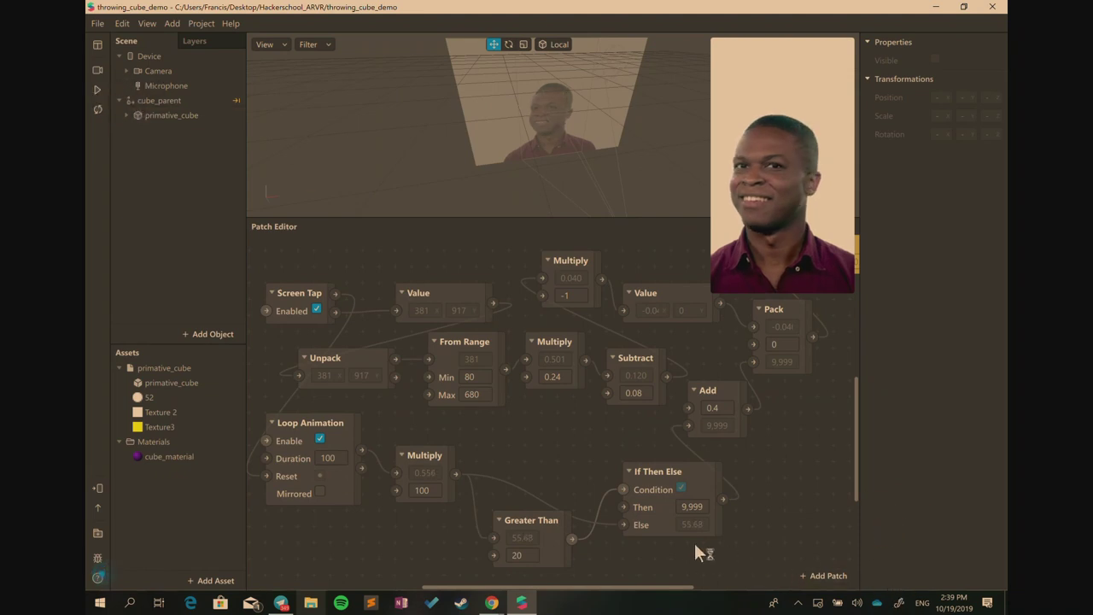
click(898, 602)
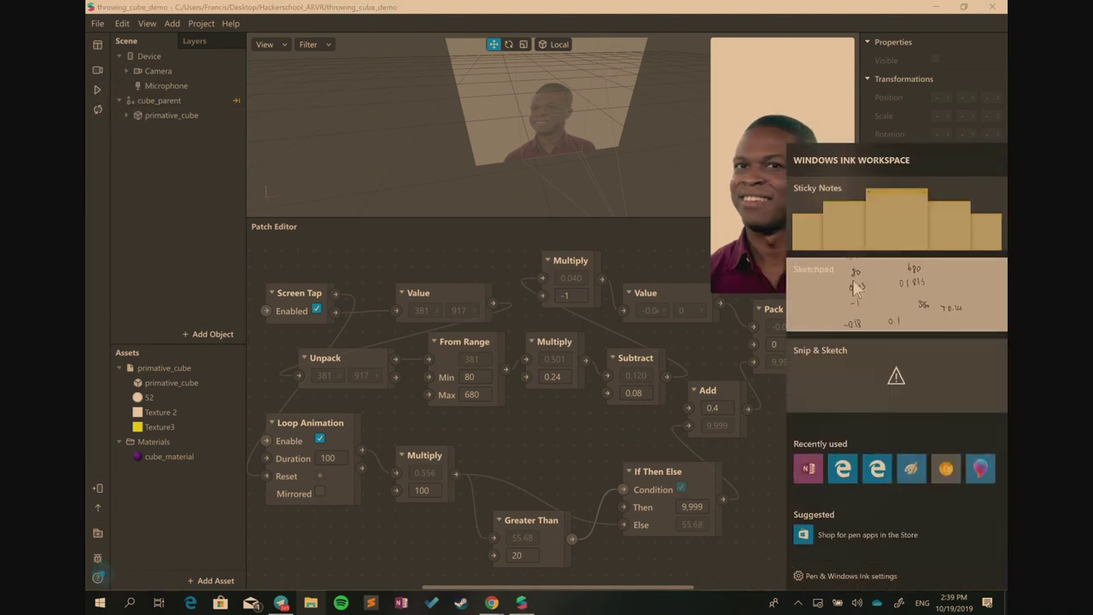
click(844, 301)
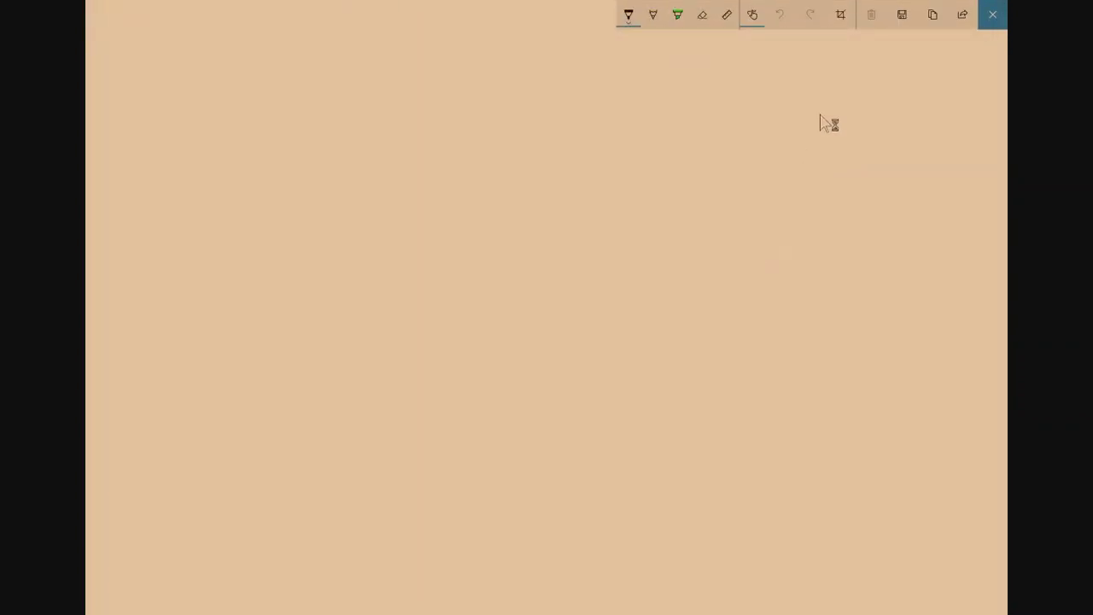
click(869, 19)
Sketch a tall phone outline with a boxed cube on each side edge and a double-headed arrow between the cubes
mouse_move(663, 109)
mouse_down()
mouse_move(666, 337)
mouse_move(795, 106)
mouse_move(827, 328)
mouse_move(677, 341)
mouse_up()
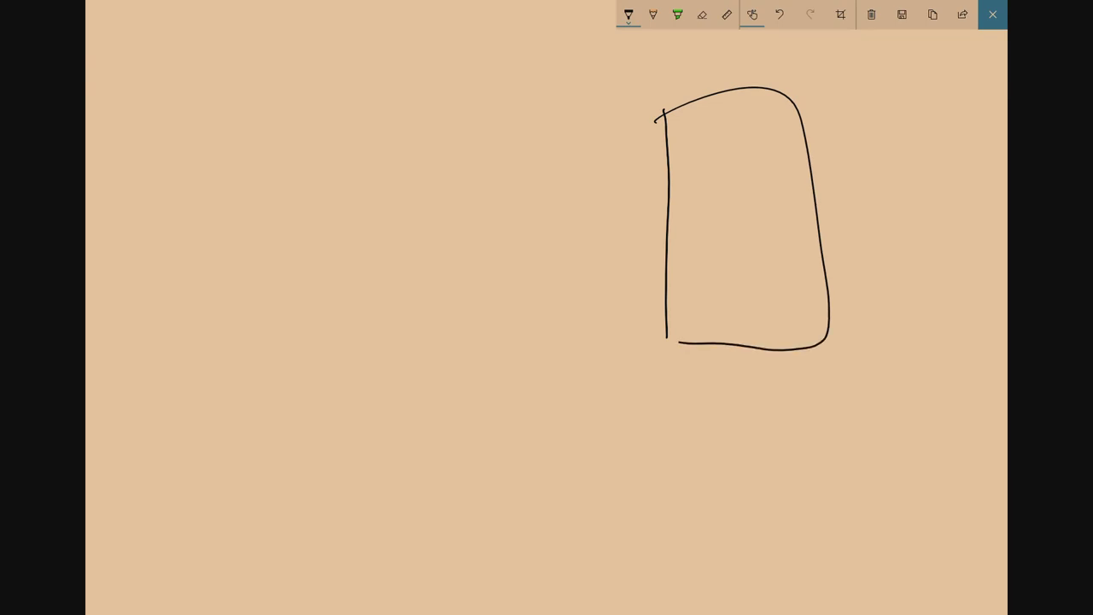
mouse_move(676, 205)
mouse_down()
mouse_move(674, 225)
mouse_move(702, 186)
mouse_move(700, 219)
mouse_up()
mouse_move(651, 182)
mouse_down()
mouse_move(704, 174)
mouse_move(708, 237)
mouse_up()
mouse_move(789, 222)
mouse_down()
mouse_move(806, 180)
mouse_move(786, 202)
mouse_move(818, 213)
mouse_move(804, 220)
mouse_up()
mouse_move(804, 199)
mouse_down()
mouse_move(804, 222)
mouse_move(789, 225)
mouse_up()
drag(779, 183, 778, 230)
mouse_move(780, 181)
mouse_down()
mouse_move(779, 229)
mouse_move(822, 169)
mouse_move(826, 230)
mouse_move(775, 230)
mouse_up()
mouse_move(722, 197)
mouse_down()
mouse_move(722, 224)
mouse_move(761, 210)
mouse_move(761, 225)
mouse_up()
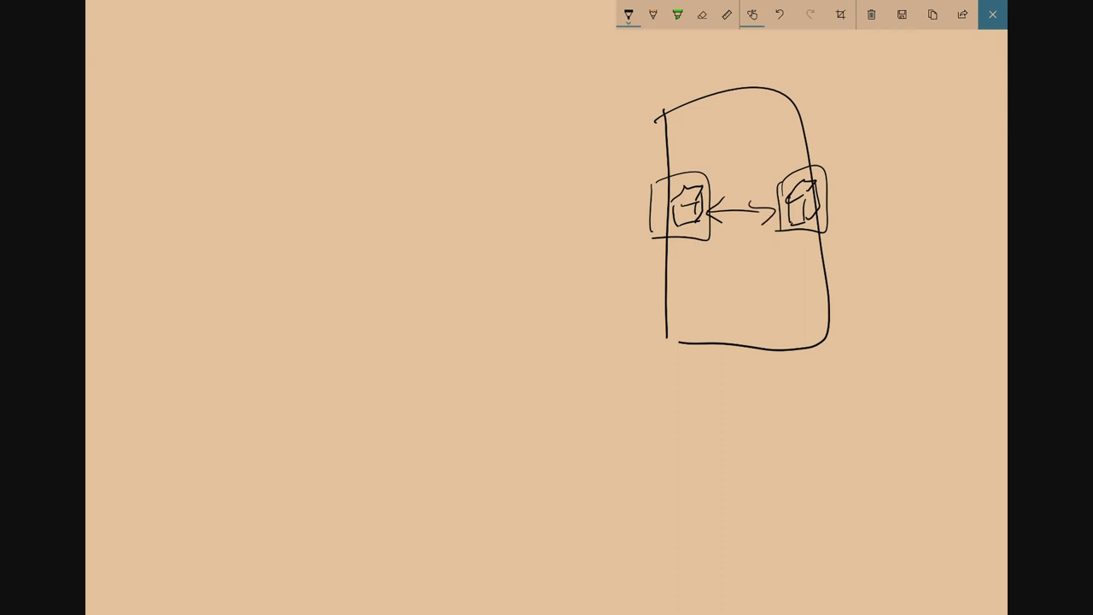
Write 0.08 and -0.16 beneath the left and right cubes, with 80 and 680 below those numbers
drag(675, 248, 701, 250)
click(685, 259)
mouse_move(712, 249)
mouse_down()
mouse_move(706, 259)
mouse_move(709, 248)
mouse_up()
mouse_move(780, 247)
mouse_down()
mouse_move(833, 253)
mouse_move(823, 257)
mouse_up()
click(810, 257)
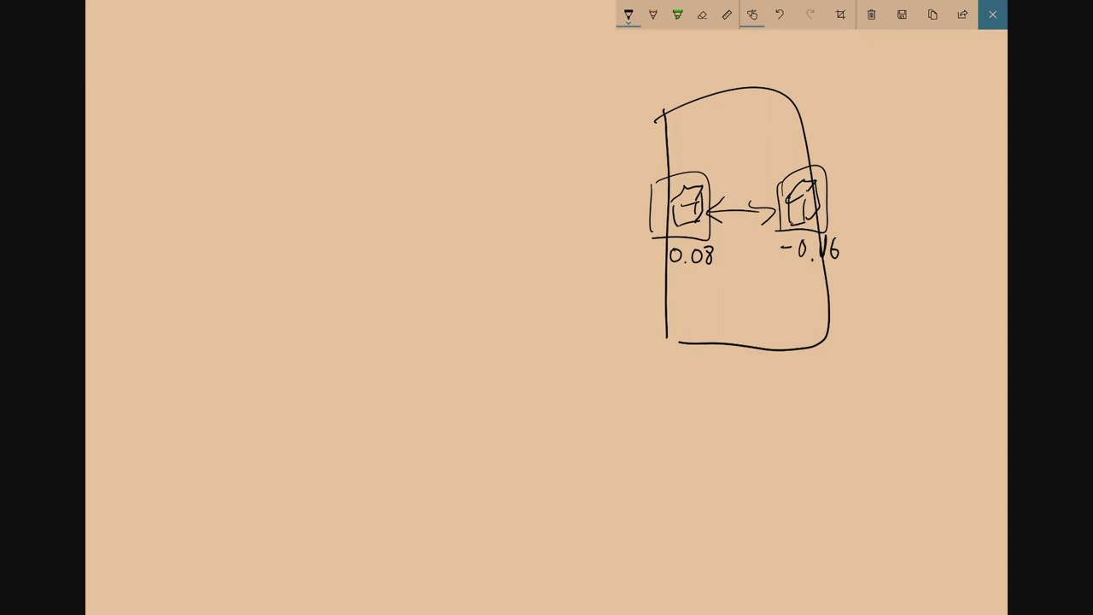
mouse_move(690, 120)
mouse_down()
mouse_move(676, 175)
mouse_move(700, 188)
mouse_move(683, 162)
mouse_up()
mouse_move(690, 277)
mouse_down()
mouse_move(681, 275)
mouse_move(699, 286)
mouse_up()
mouse_move(784, 272)
mouse_down()
mouse_move(778, 285)
mouse_move(797, 275)
mouse_up()
drag(811, 276, 810, 278)
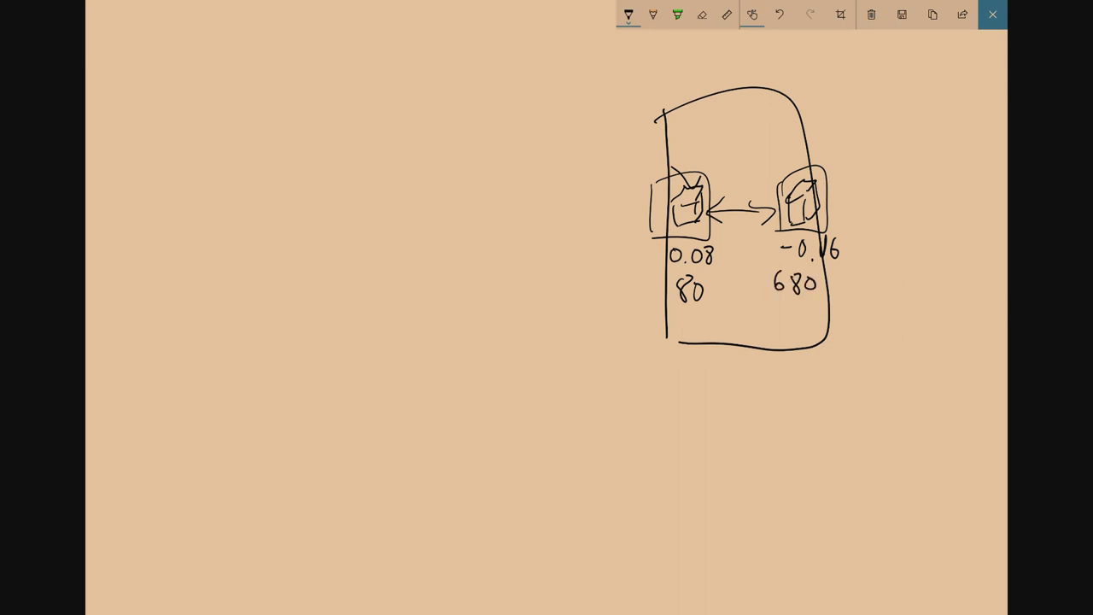
Label the two rows of numbers beside the phone sketch "cube" and "touch"
drag(602, 251, 601, 261)
drag(589, 276, 592, 300)
drag(603, 292, 615, 294)
drag(624, 295, 623, 302)
drag(630, 285, 631, 302)
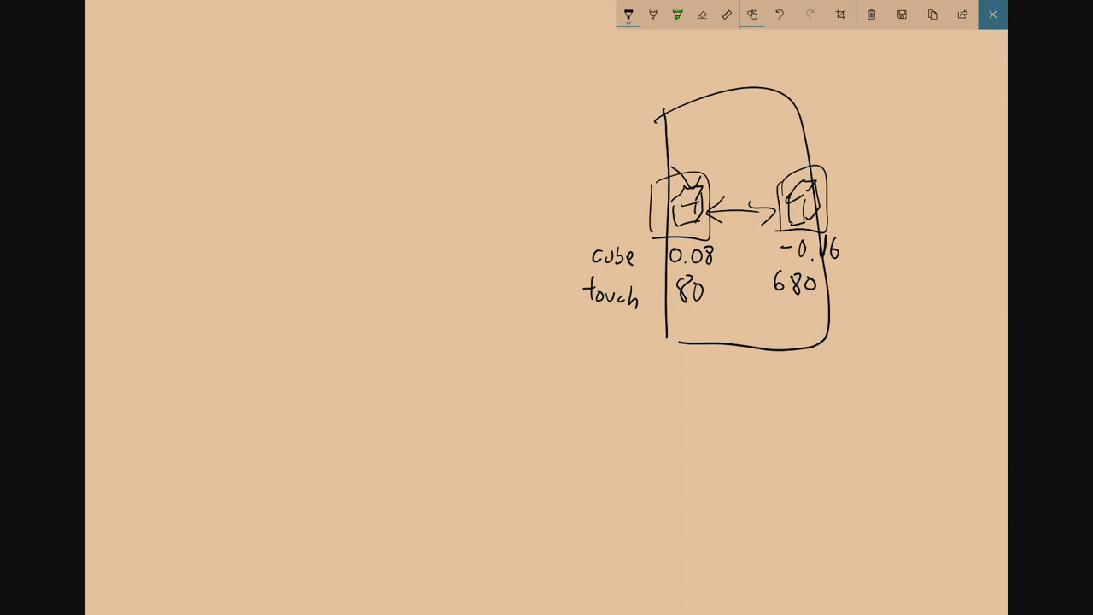
Draw a horizontal range line in the sketch's upper-left area, with its ends labelled 0.08 and -0.16
mouse_move(203, 130)
mouse_down()
mouse_move(208, 160)
mouse_move(432, 129)
mouse_up()
drag(425, 105, 437, 143)
drag(182, 86, 208, 92)
drag(219, 82, 238, 80)
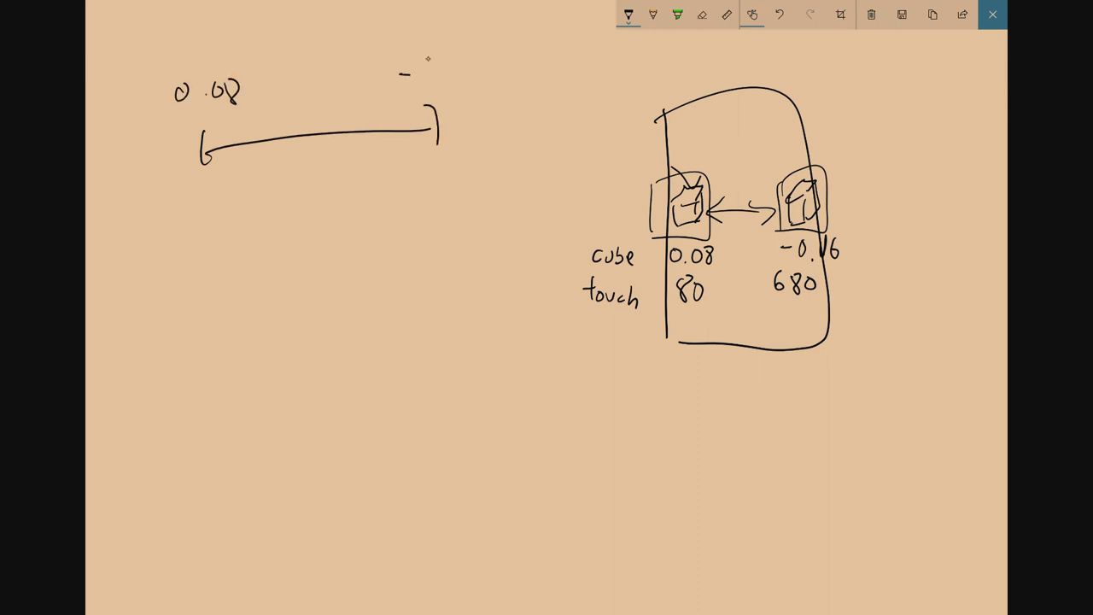
mouse_move(427, 58)
mouse_down()
mouse_move(436, 89)
mouse_move(425, 57)
mouse_up()
drag(448, 86, 448, 86)
mouse_move(460, 55)
mouse_down()
mouse_move(462, 89)
mouse_move(478, 81)
mouse_up()
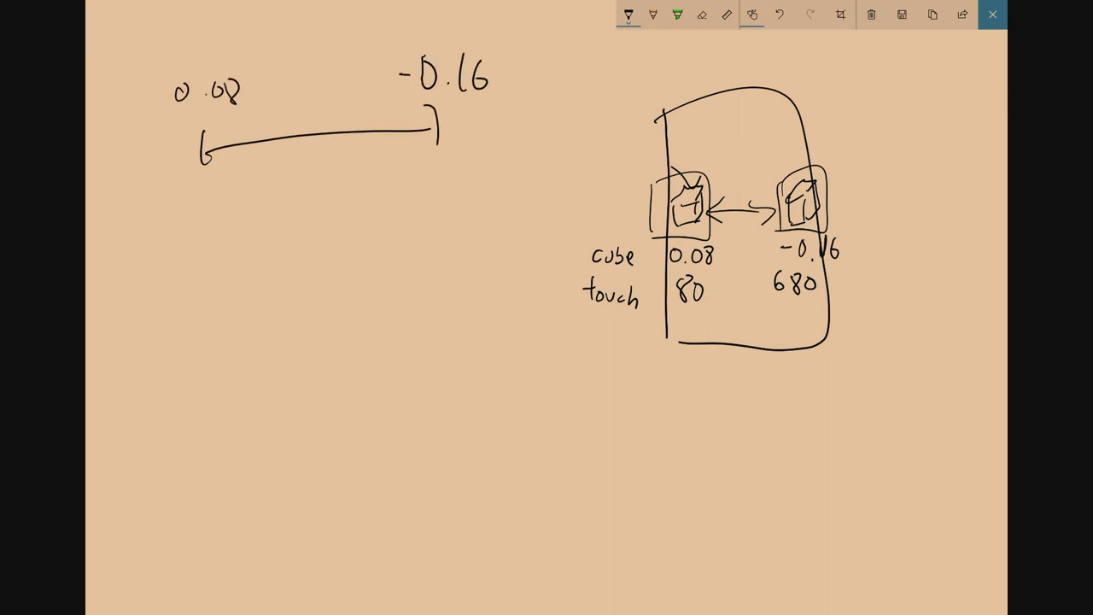
Below the cube range, draw arrows from 80 to 680 and from 0 to 1, linked by a double-stemmed downward arrow
drag(186, 264, 206, 270)
mouse_move(440, 233)
mouse_down()
mouse_move(454, 267)
mouse_move(454, 239)
mouse_move(483, 241)
mouse_up()
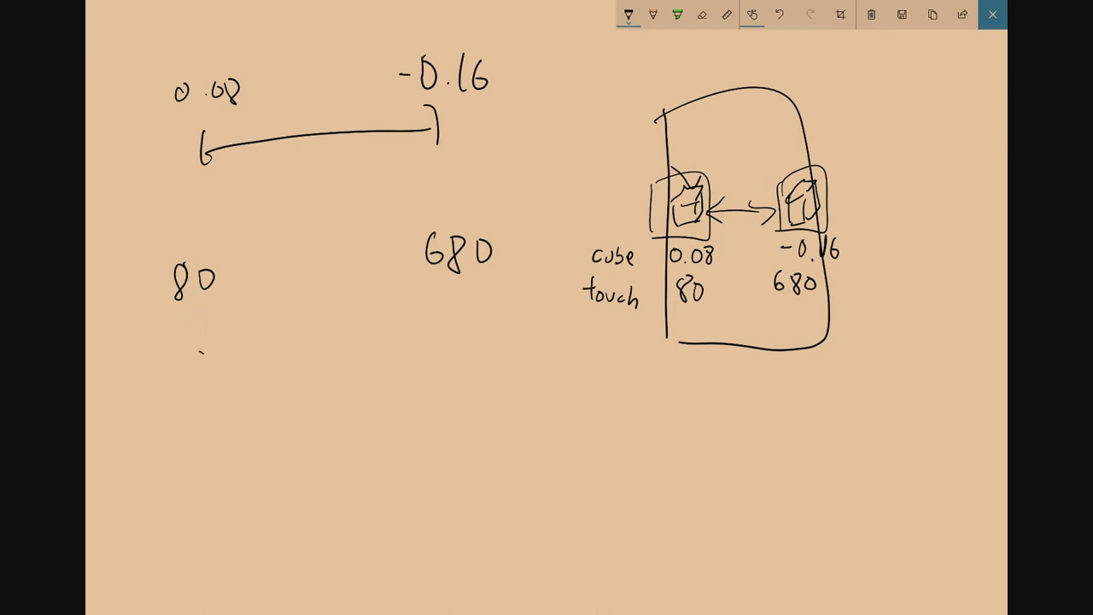
drag(201, 350, 200, 352)
drag(462, 326, 461, 357)
drag(241, 278, 401, 257)
mouse_move(238, 336)
mouse_down()
mouse_move(238, 355)
mouse_move(402, 340)
mouse_up()
drag(393, 331, 395, 353)
mouse_move(317, 275)
mouse_down()
mouse_move(318, 315)
mouse_move(331, 309)
mouse_up()
mouse_move(304, 309)
mouse_down()
mouse_move(333, 307)
mouse_move(330, 319)
mouse_up()
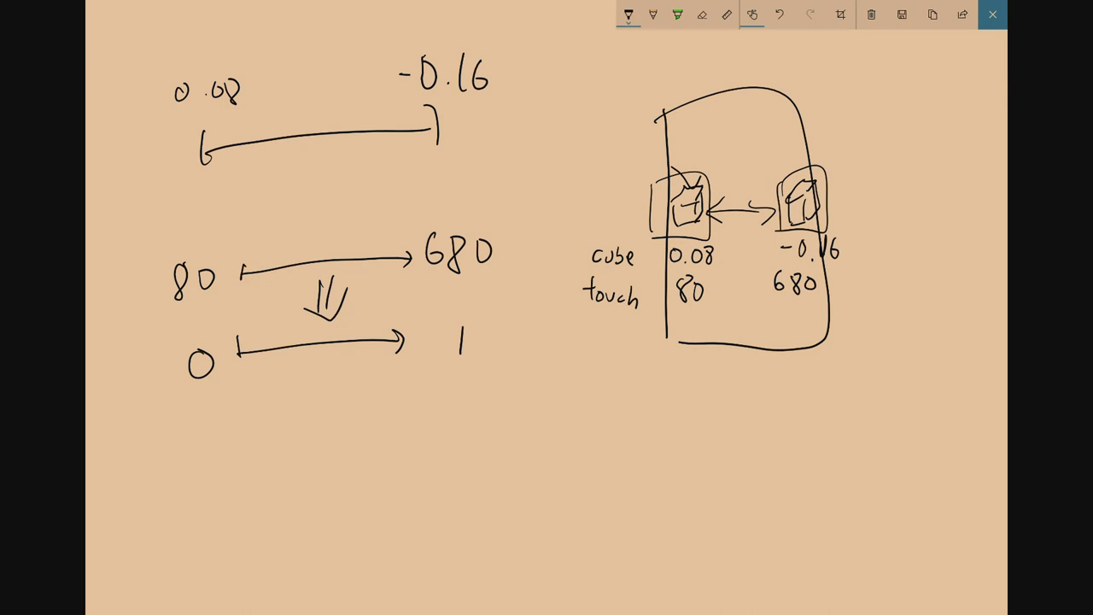
Scribble a mark beside 0.08 and write 0.24 under a double-headed arrow above the cube range
mouse_move(175, 113)
mouse_down()
mouse_move(125, 124)
mouse_move(176, 121)
mouse_up()
mouse_move(152, 97)
mouse_down()
mouse_move(164, 109)
mouse_move(154, 136)
mouse_move(119, 127)
mouse_up()
mouse_move(122, 119)
mouse_down()
mouse_move(171, 114)
mouse_move(159, 115)
mouse_up()
drag(152, 115, 161, 124)
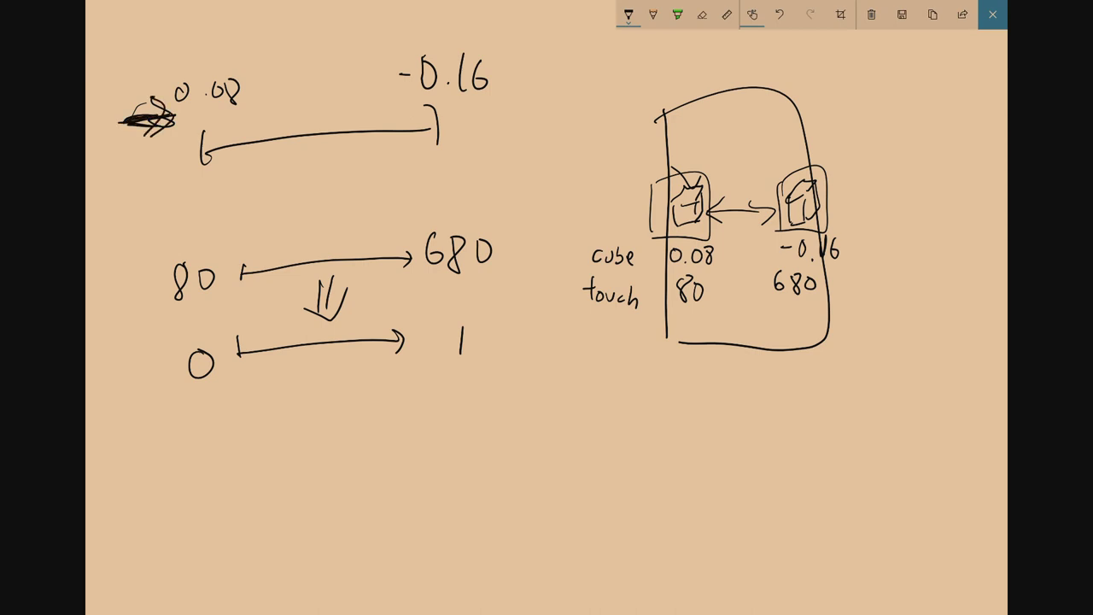
mouse_move(278, 43)
mouse_down()
mouse_move(261, 60)
mouse_move(279, 67)
mouse_up()
mouse_move(265, 61)
mouse_down()
mouse_move(377, 50)
mouse_move(293, 82)
mouse_move(343, 75)
mouse_up()
click(303, 85)
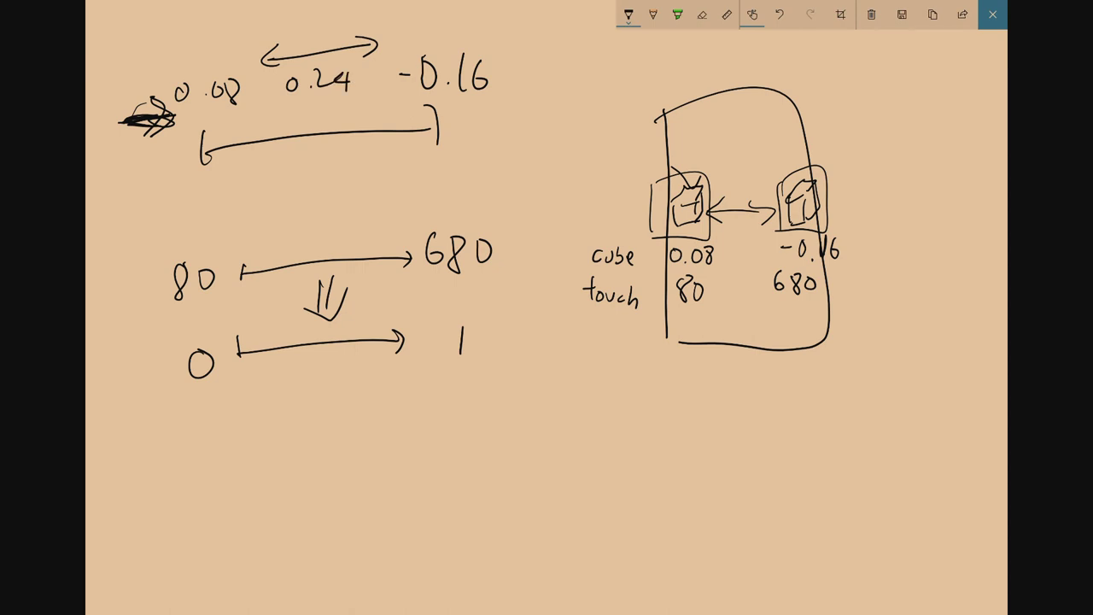
Add a downward arrow labelled × 0.24 below the 0 to 1 range, leading to a new range line from 0 to 0.24
mouse_move(319, 365)
mouse_down()
mouse_move(320, 392)
mouse_move(330, 395)
mouse_up()
drag(307, 389, 364, 392)
mouse_move(366, 375)
mouse_down()
mouse_move(354, 392)
mouse_move(380, 382)
mouse_move(410, 404)
mouse_move(432, 392)
mouse_up()
click(394, 394)
drag(427, 386, 426, 413)
drag(212, 464, 249, 483)
mouse_move(252, 468)
mouse_down()
mouse_move(295, 469)
mouse_move(413, 468)
mouse_up()
drag(413, 449, 415, 482)
mouse_move(461, 440)
mouse_down()
mouse_move(449, 461)
mouse_move(462, 449)
mouse_up()
click(476, 462)
drag(484, 444, 502, 463)
mouse_move(517, 435)
mouse_down()
mouse_move(531, 458)
mouse_move(526, 480)
mouse_up()
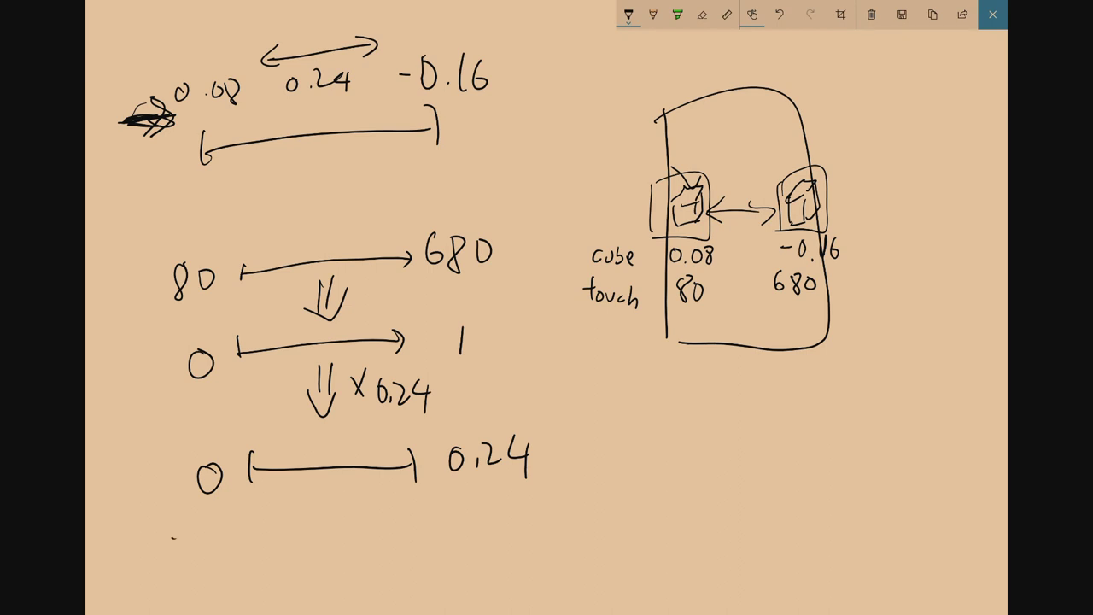
Write a range from -0.08 to 0.16 beneath the 0 to 0.24 line and lead a curved arrow away from it
drag(172, 538, 189, 538)
mouse_move(210, 528)
mouse_down()
mouse_move(201, 541)
mouse_move(210, 528)
mouse_up()
click(224, 543)
mouse_move(233, 528)
mouse_down()
mouse_move(229, 544)
mouse_move(239, 529)
mouse_up()
mouse_move(264, 527)
mouse_down()
mouse_move(256, 546)
mouse_move(267, 527)
mouse_move(288, 548)
mouse_move(439, 531)
mouse_move(437, 541)
mouse_move(483, 521)
mouse_move(517, 543)
mouse_move(536, 536)
mouse_move(632, 411)
mouse_move(622, 432)
mouse_up()
click(504, 534)
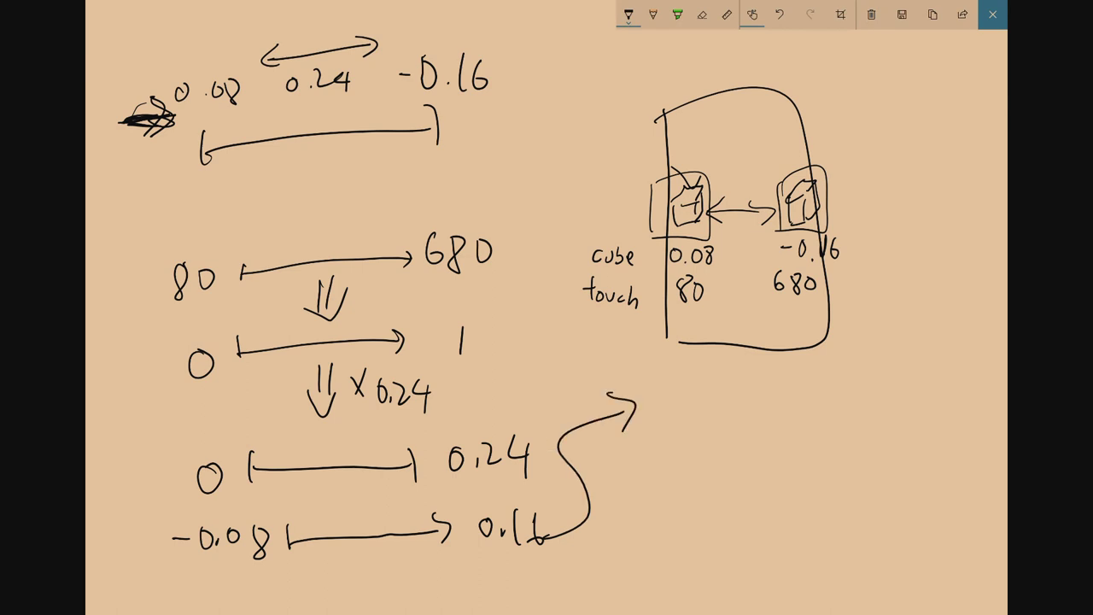
drag(449, 502, 446, 541)
Draw the final range from 0.08 to -0.16 at the curved arrow's tip and close the sketchpad
mouse_move(669, 391)
mouse_down()
mouse_move(669, 422)
mouse_move(946, 395)
mouse_move(951, 420)
mouse_up()
drag(625, 442, 681, 449)
click(641, 458)
mouse_move(918, 458)
mouse_down()
mouse_move(949, 453)
mouse_move(982, 471)
mouse_up()
click(965, 465)
drag(995, 446, 990, 478)
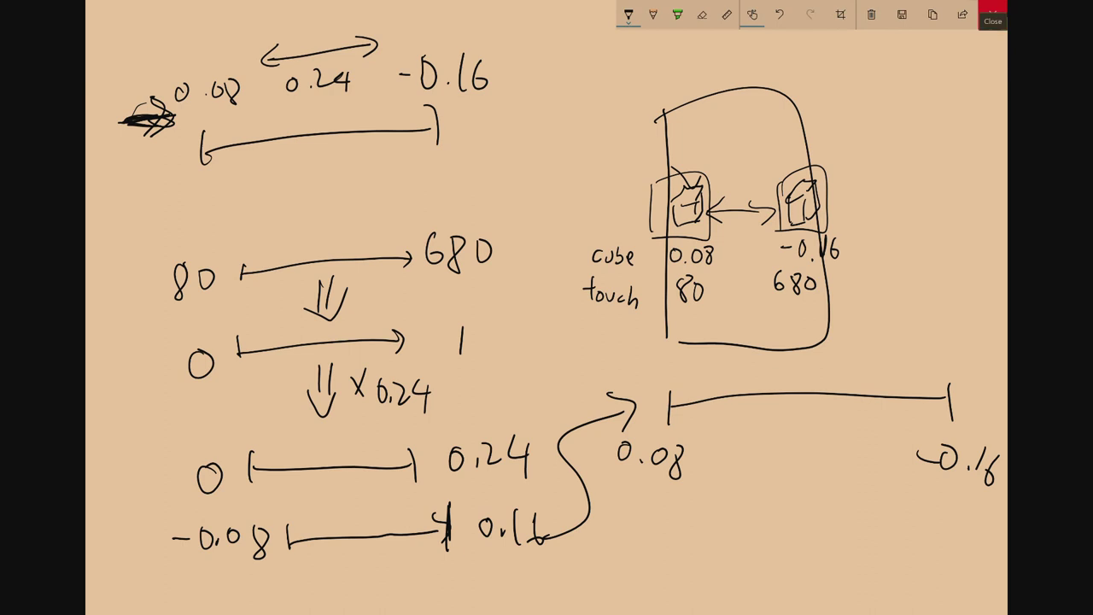
click(992, 11)
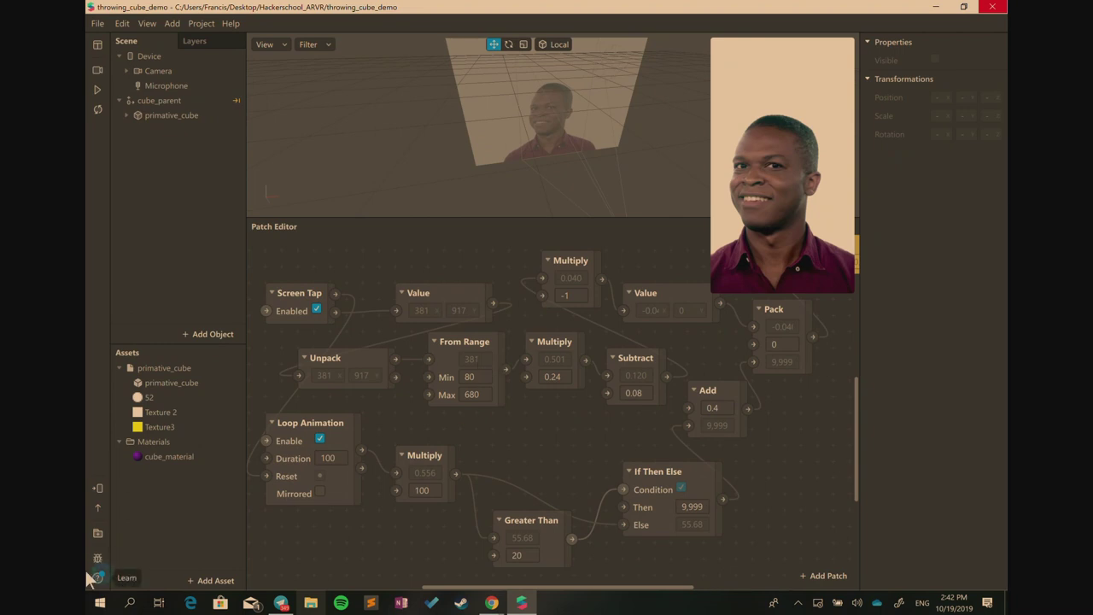
Switch to the Introduction to AR/VR slides in Chrome and present from slide 17, the moving-newspaper picture
key(alt+Tab)
key(alt+Tab)
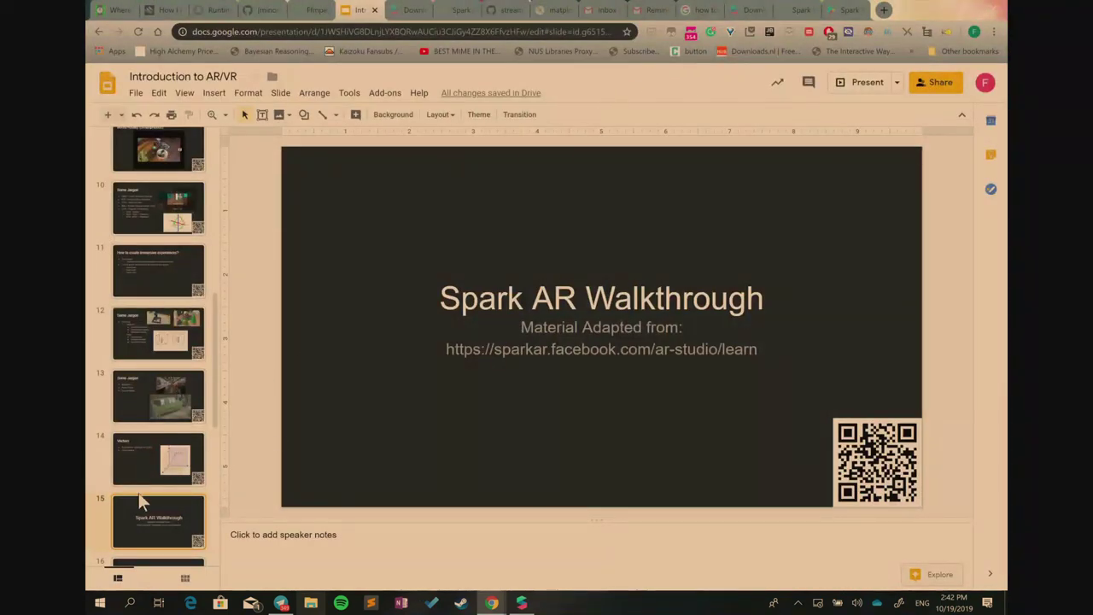
scroll(146, 500, down, 1)
scroll(150, 495, down, 2)
click(159, 467)
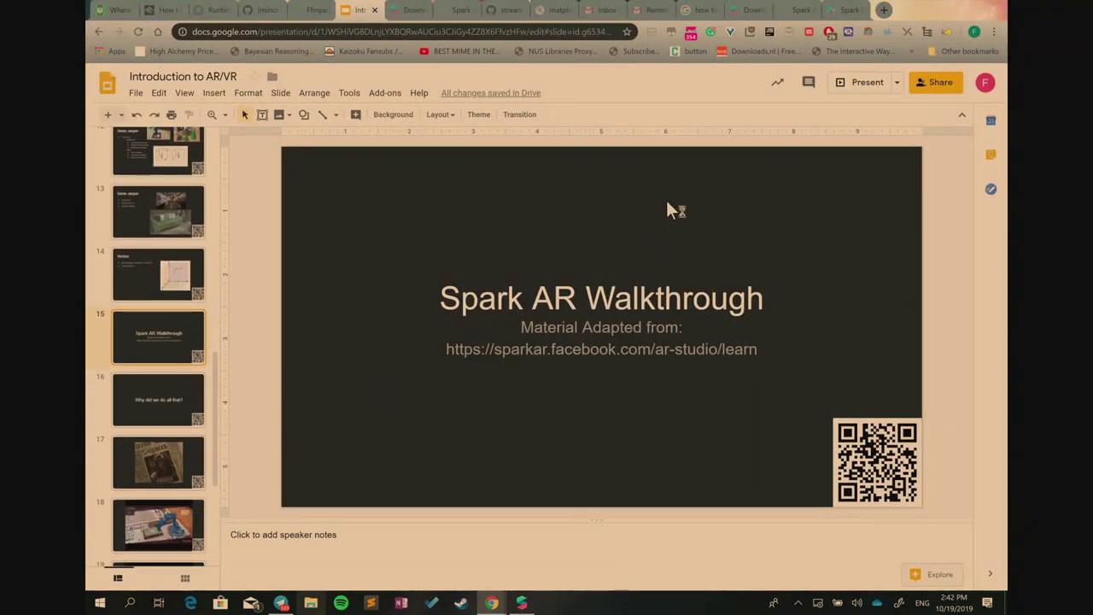
click(849, 86)
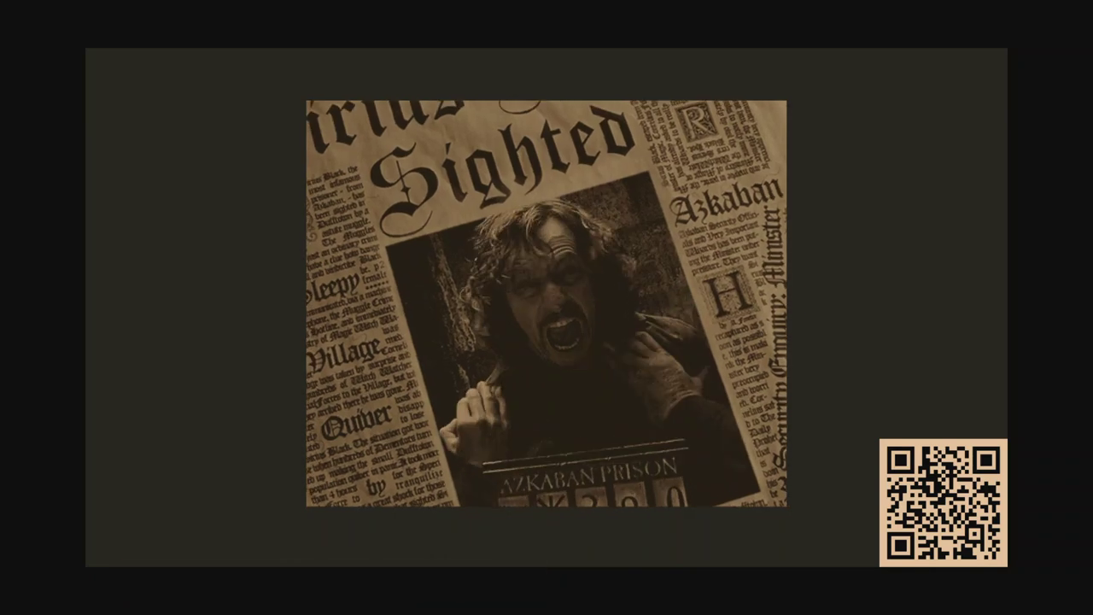
Advance to slide 18, play the HBR Augmented Reality Experience video, and exit the slideshow
key(Right)
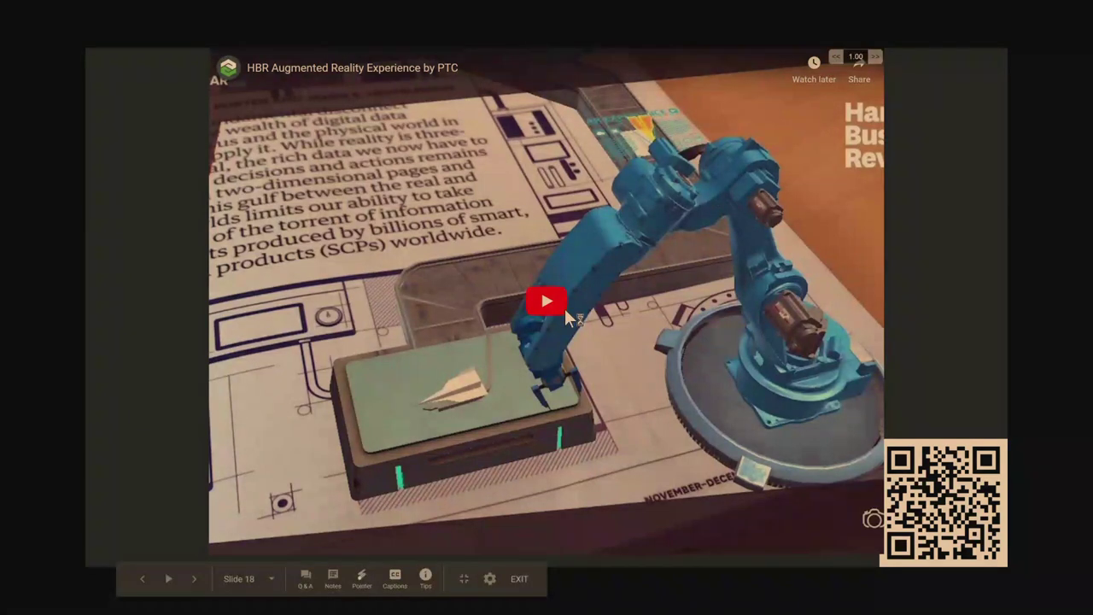
click(546, 302)
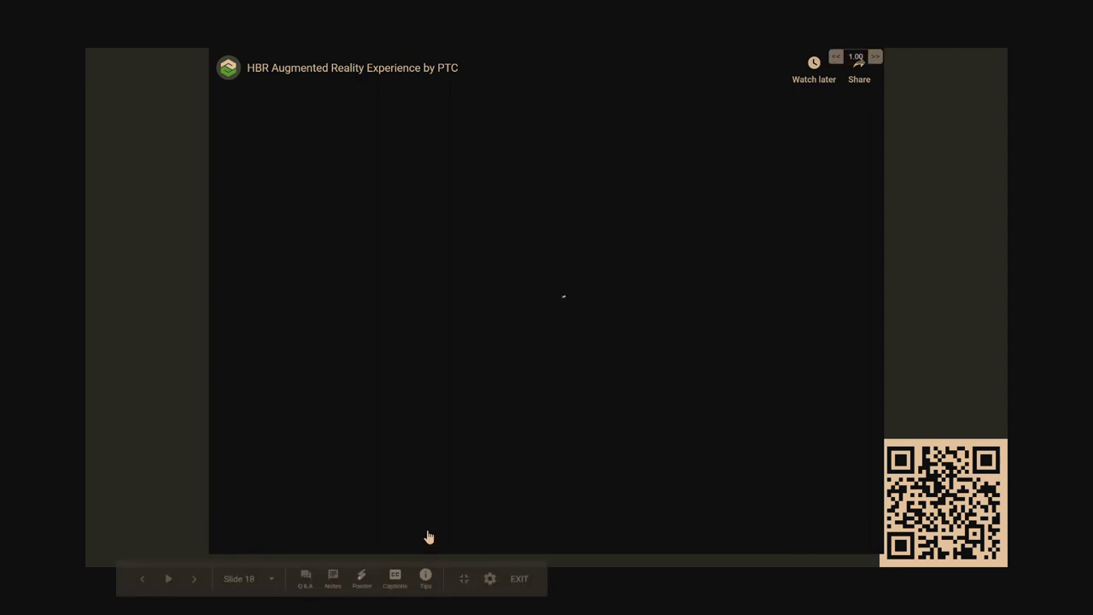
key(space)
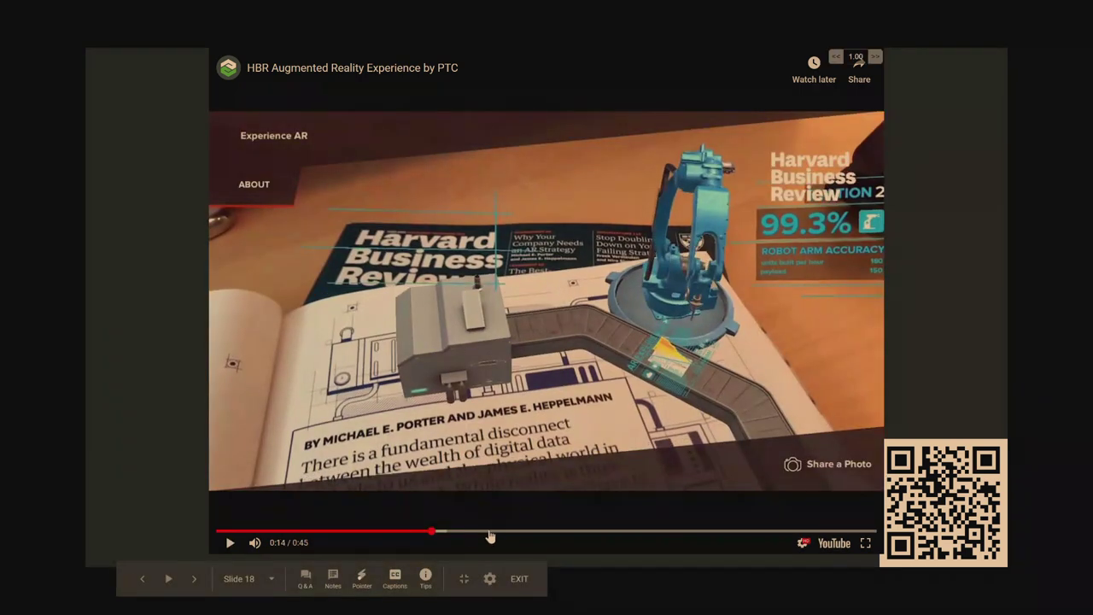
key(space)
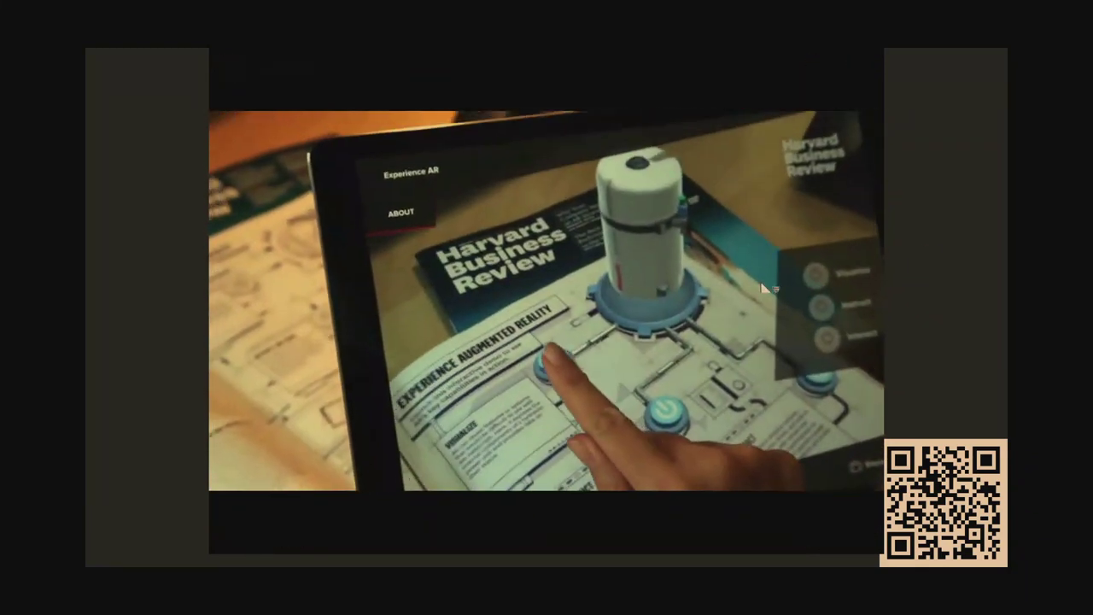
key(Escape)
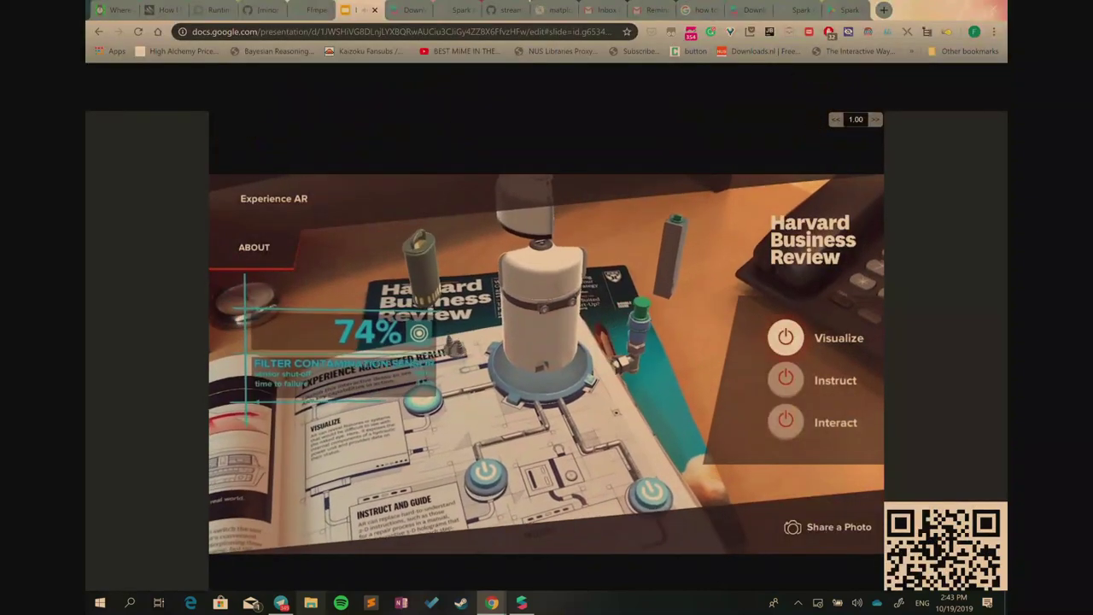
key(Escape)
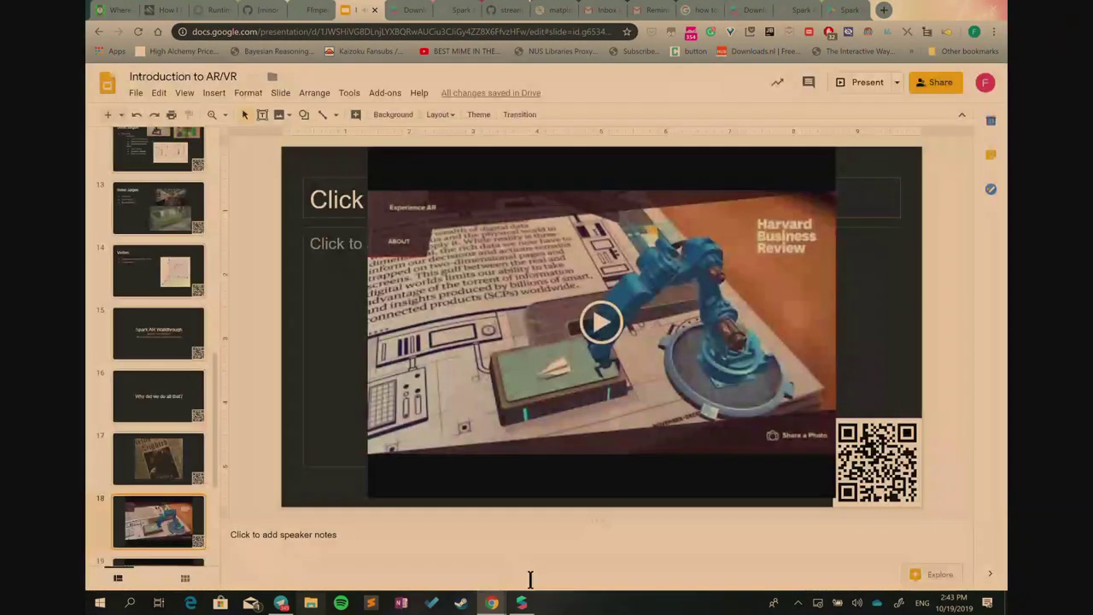
Switch back to Spark AR Studio, create a new blank project, and close the throwing_cube_demo project
click(522, 603)
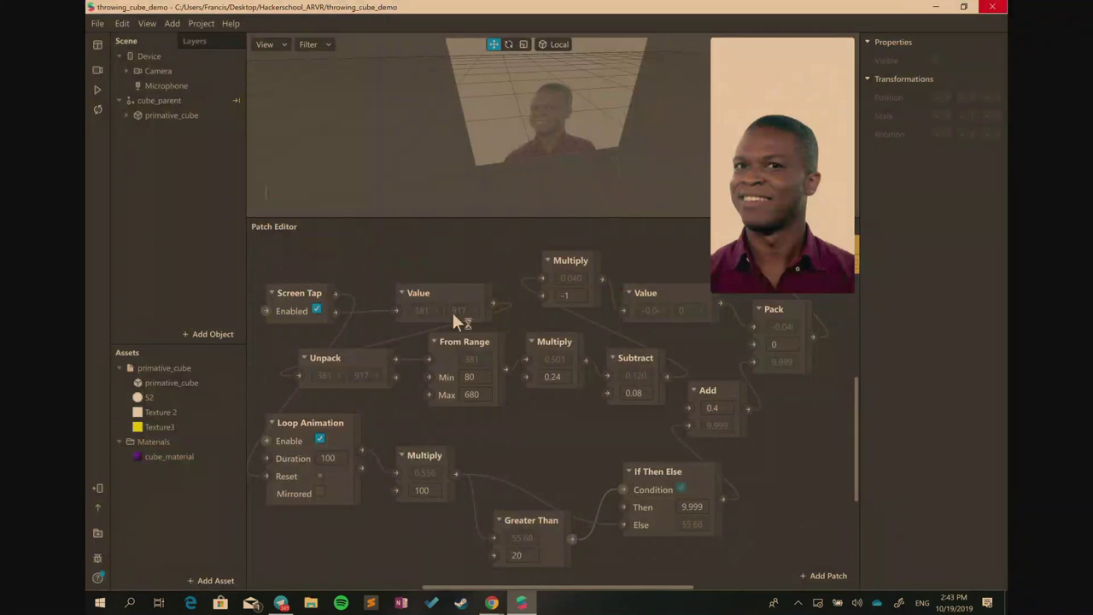
click(97, 23)
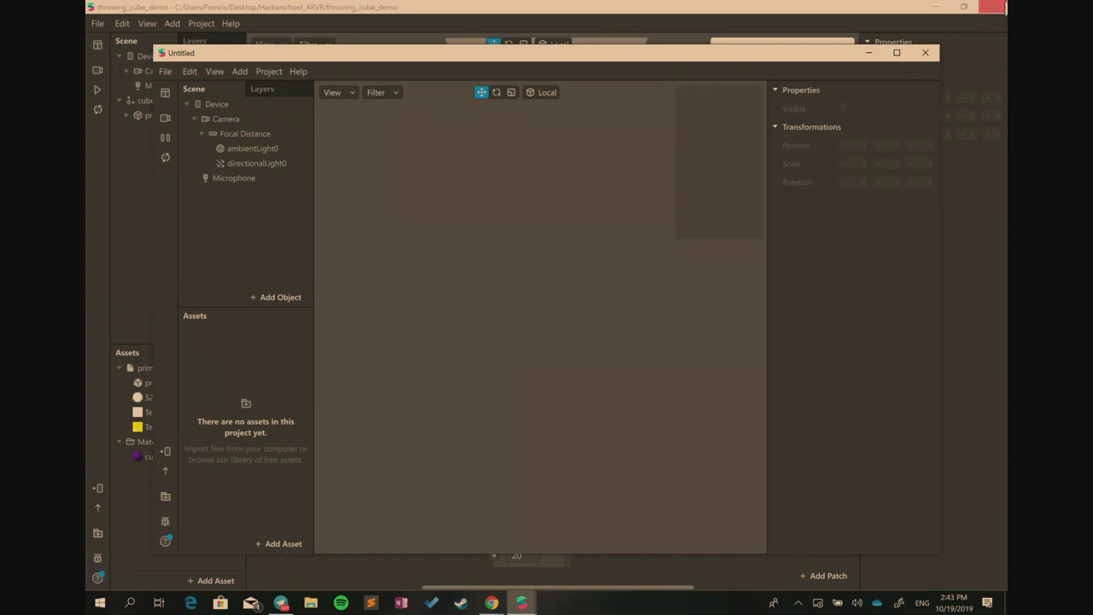
click(993, 6)
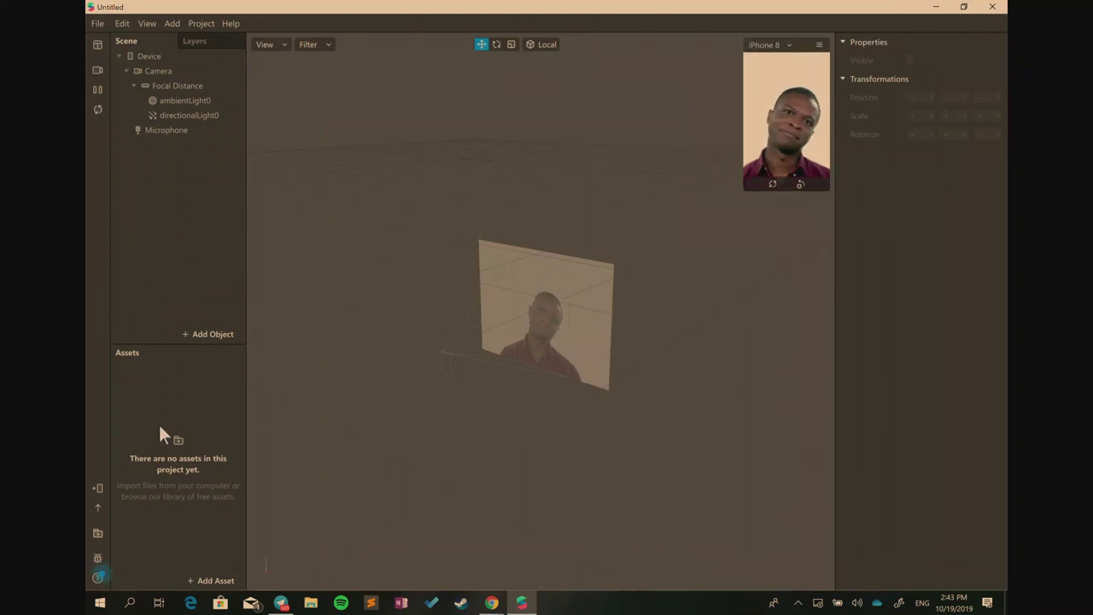
Edit the project properties to disable the Instagram platform and keep only Facebook selected
click(201, 25)
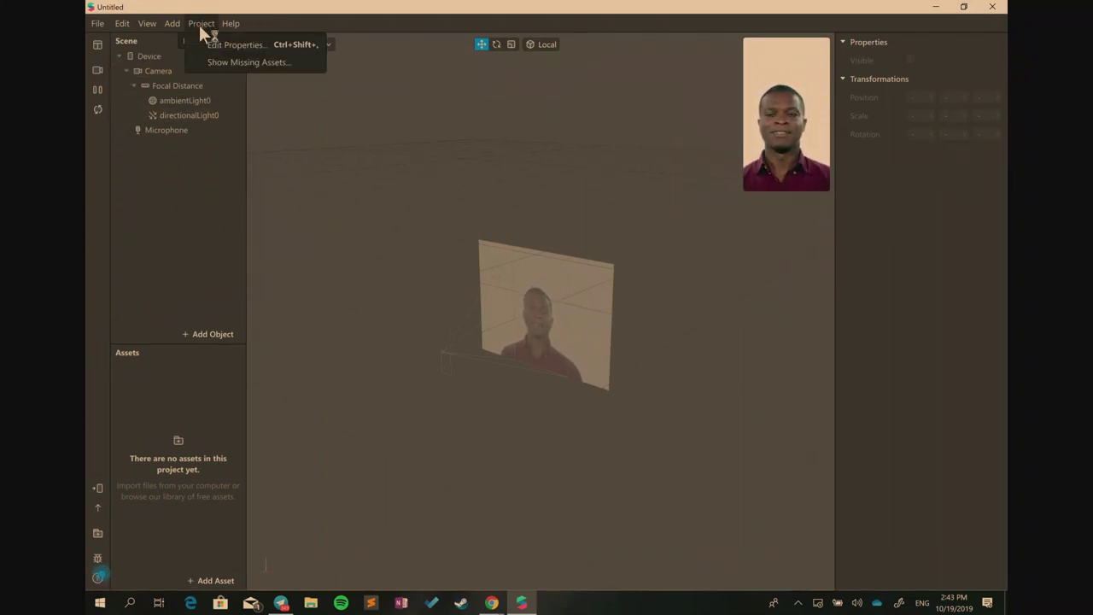
click(214, 47)
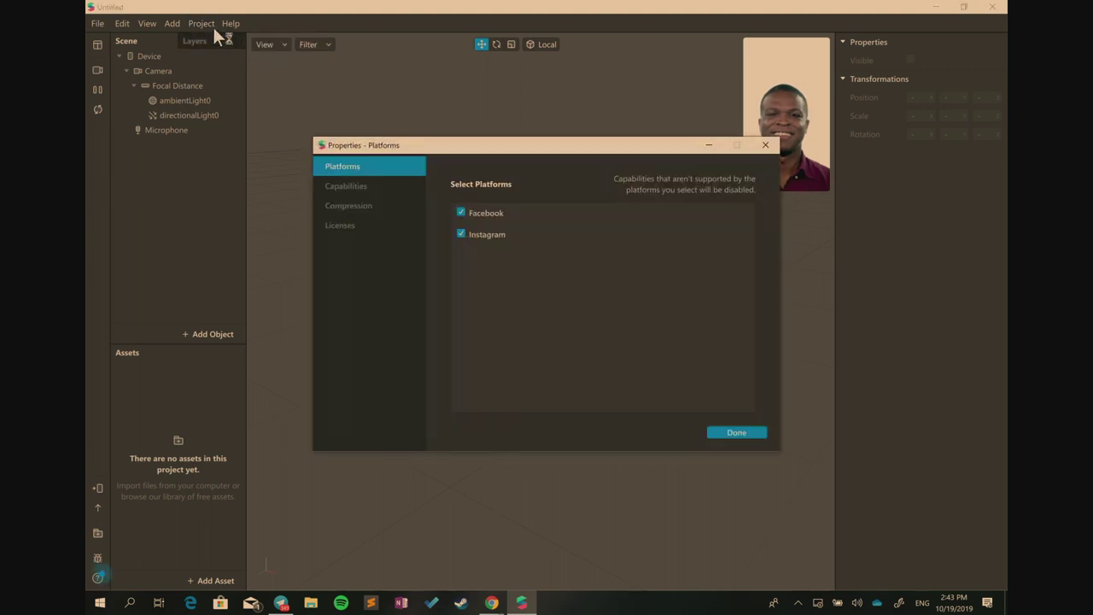
click(210, 23)
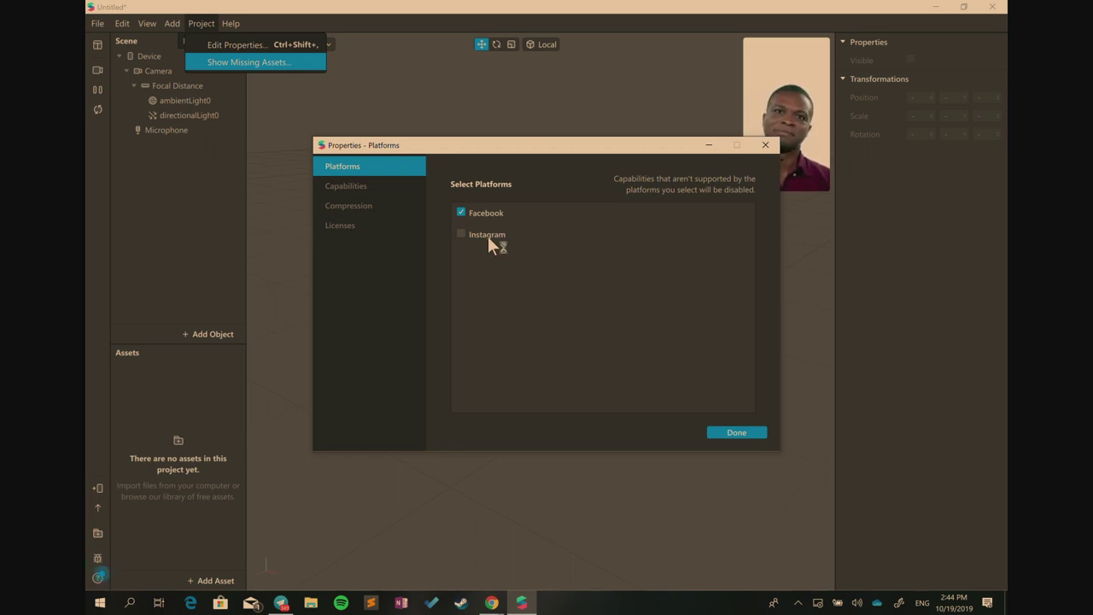
click(739, 433)
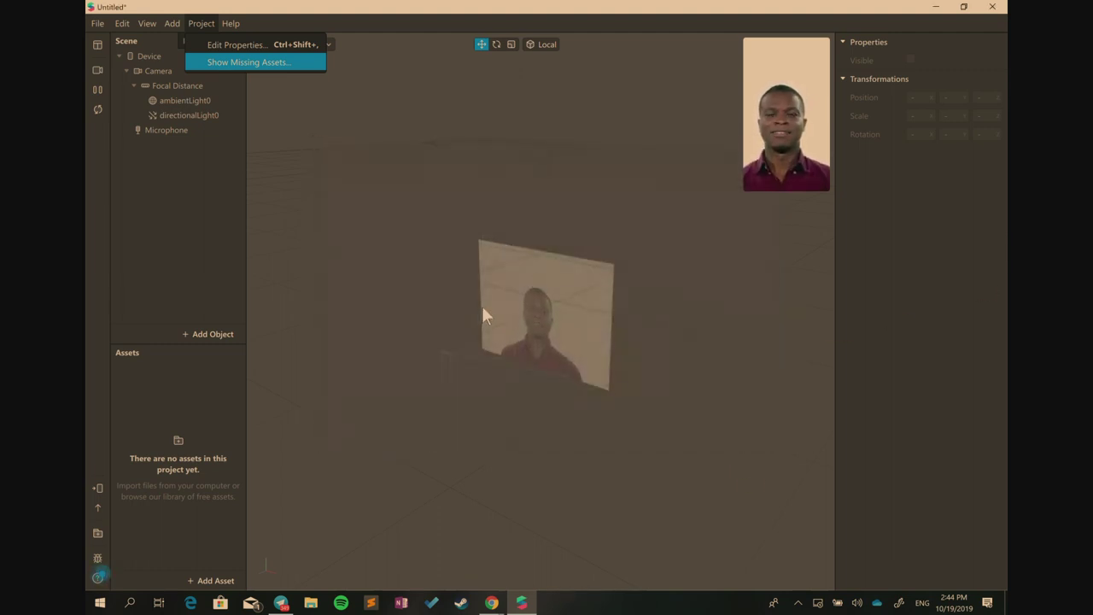
click(171, 199)
Add a Fixed Target Tracker to the Device in the scene
click(142, 57)
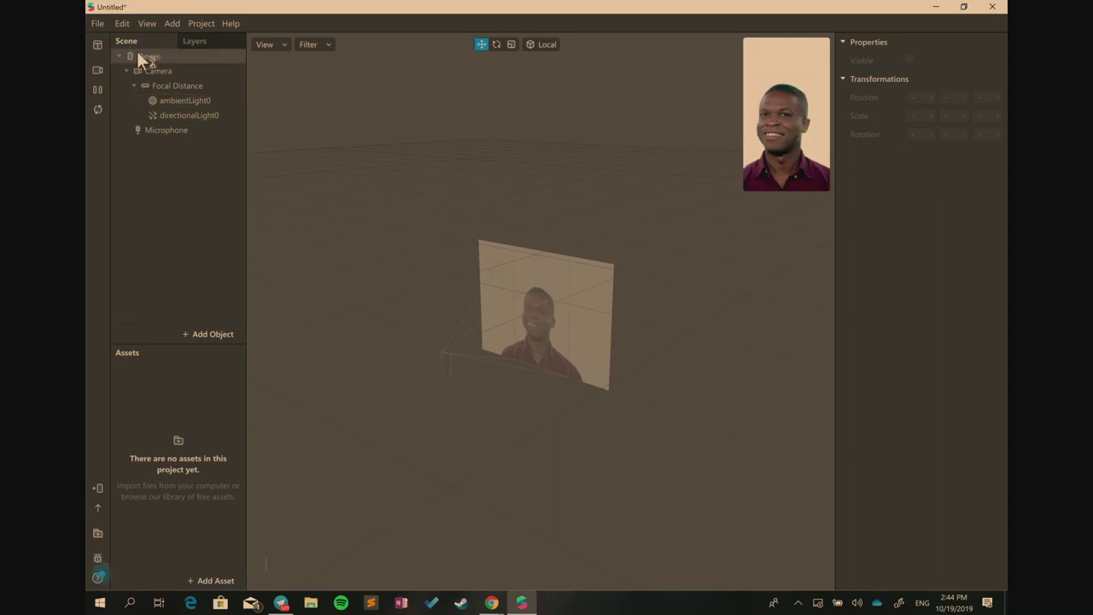
right_click(156, 56)
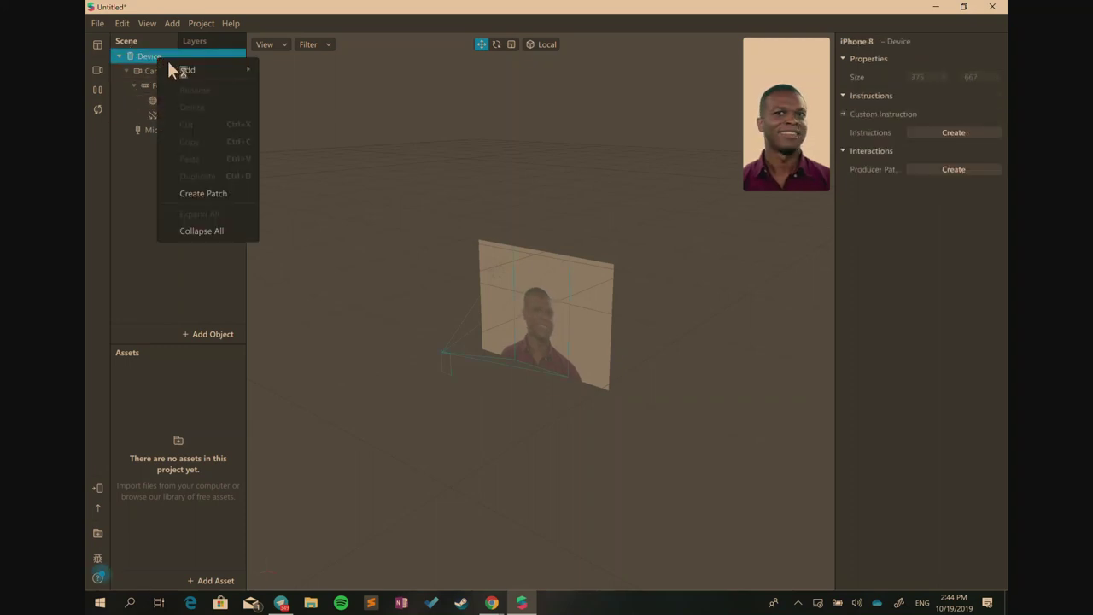
mouse_move(179, 68)
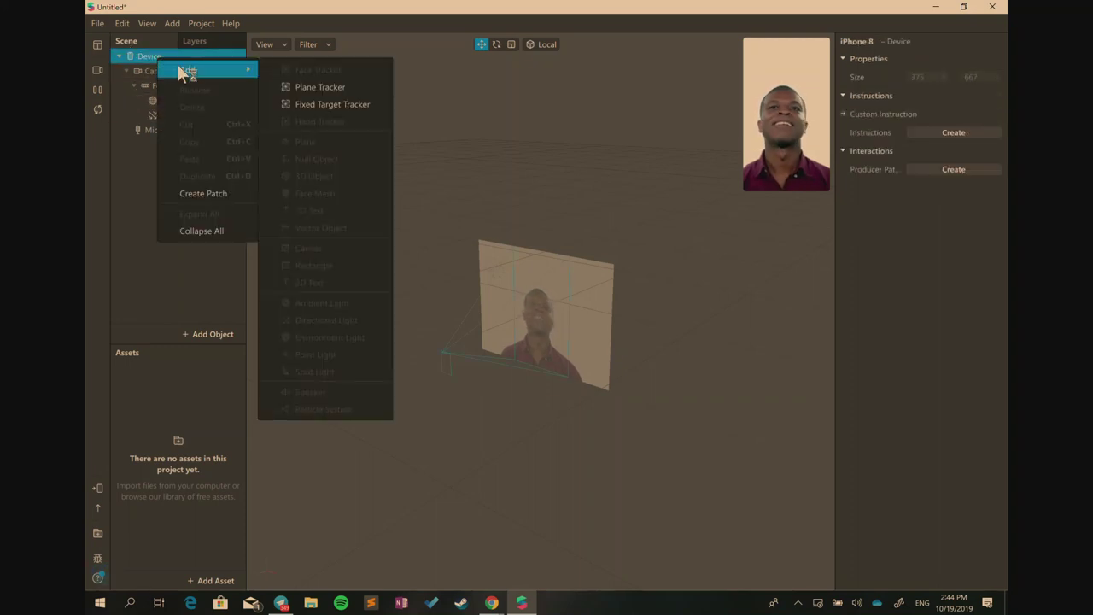
click(316, 105)
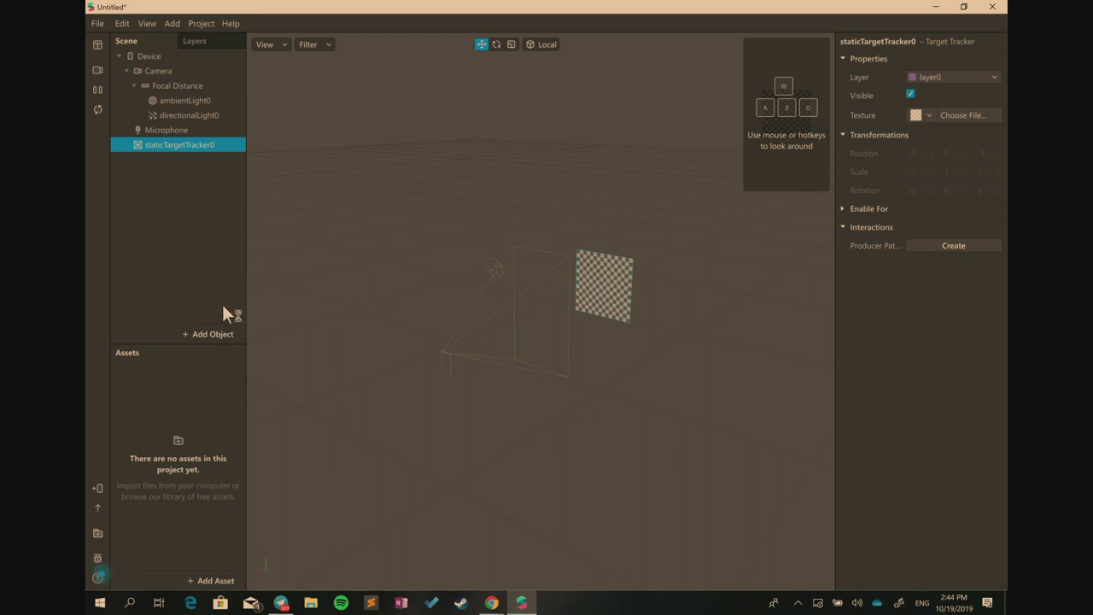
Review the platform selection in the project properties and close them unchanged
click(200, 24)
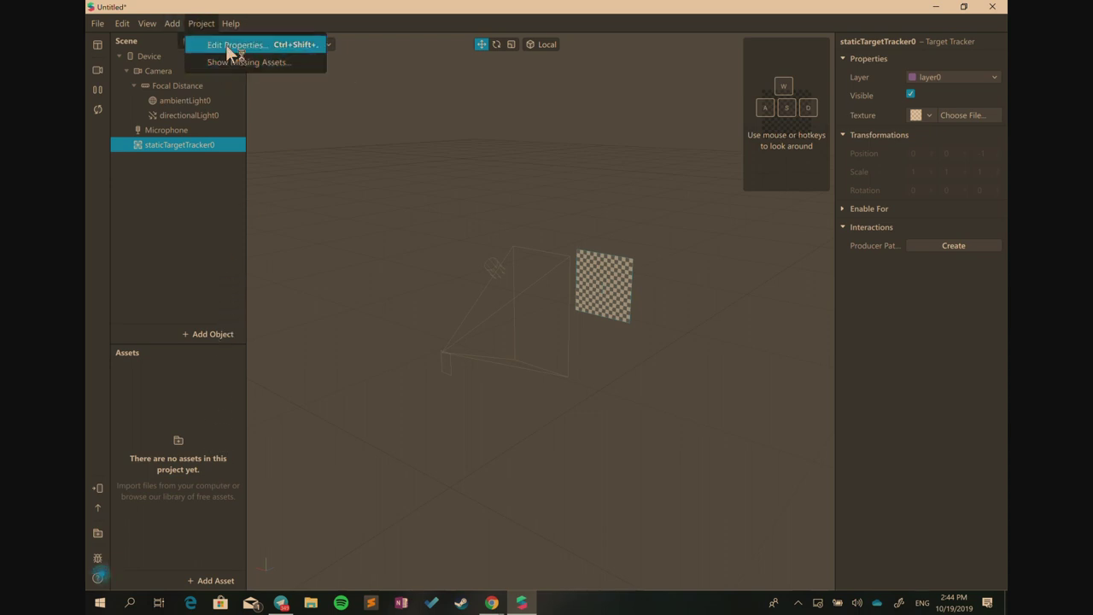
click(227, 46)
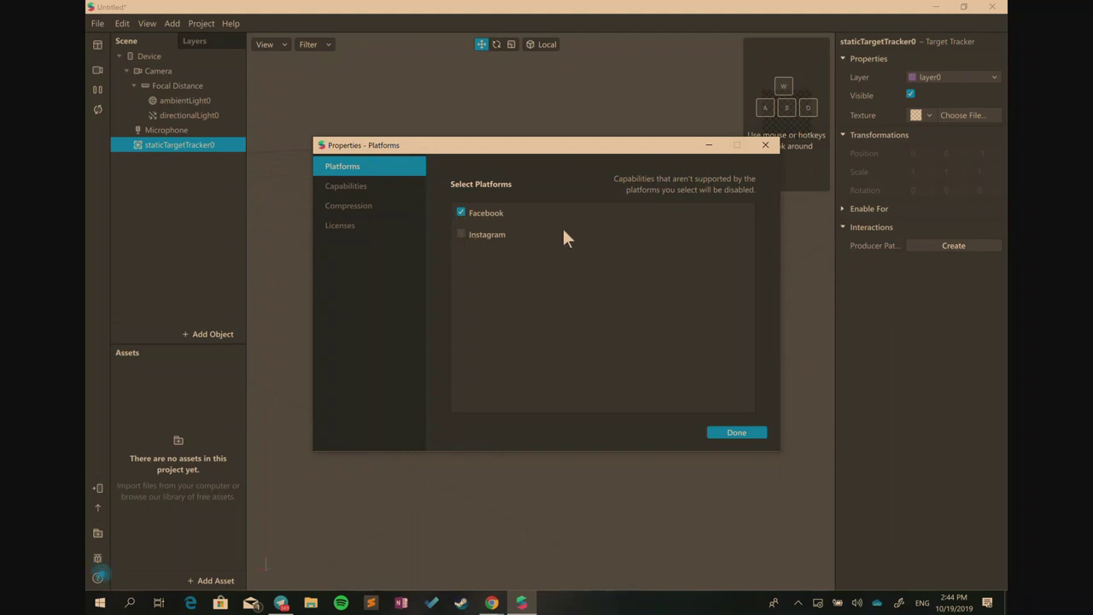
click(766, 147)
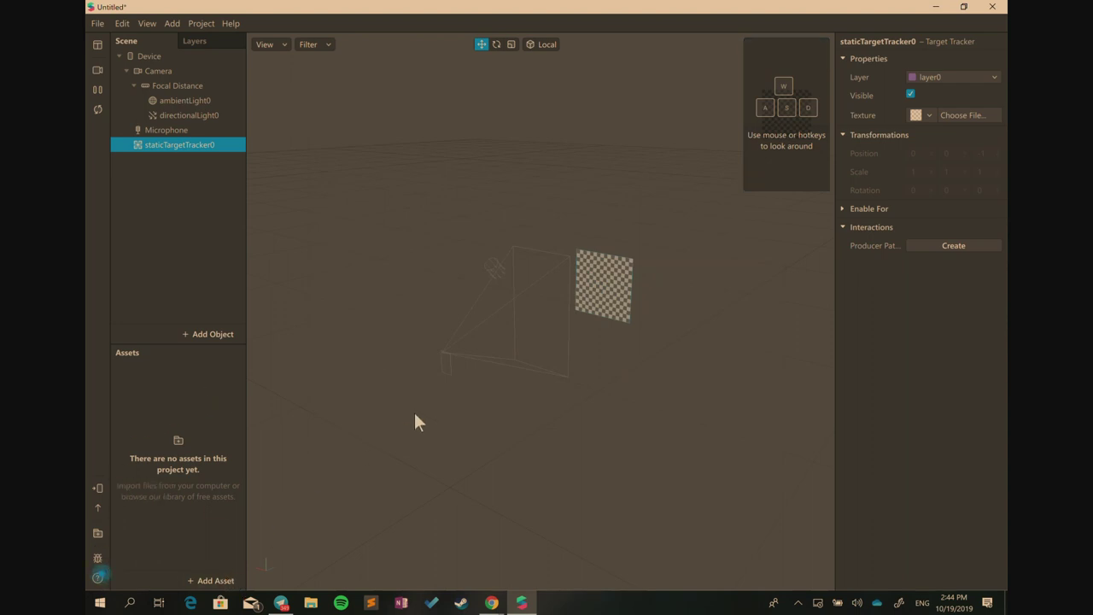
click(190, 213)
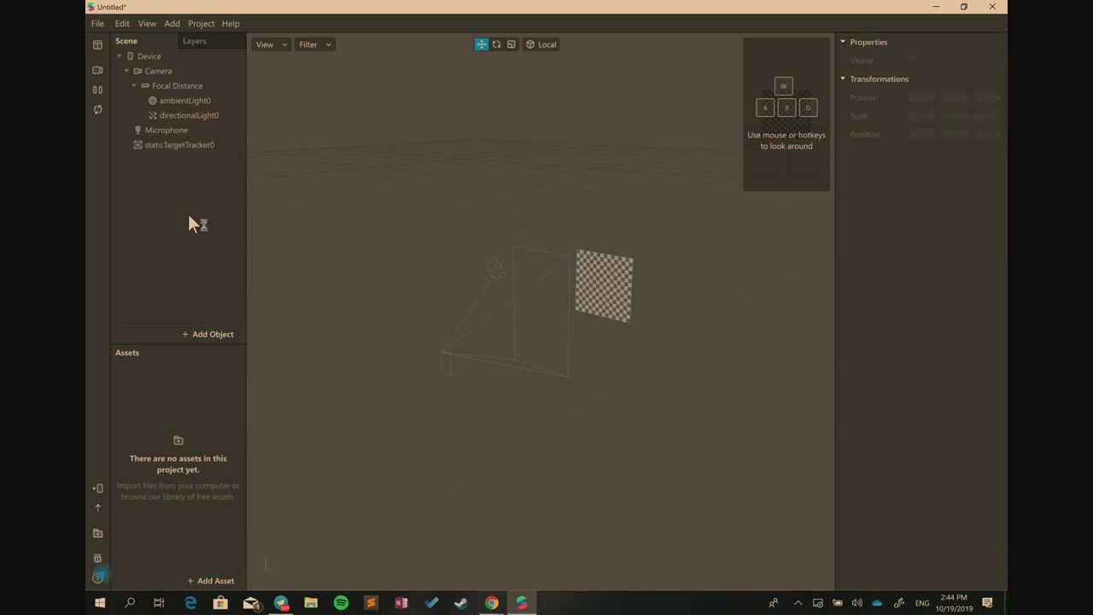
Set the target tracker's texture to hall.f3feb119.jpg from the Hackerschool_ARVR folder
click(169, 143)
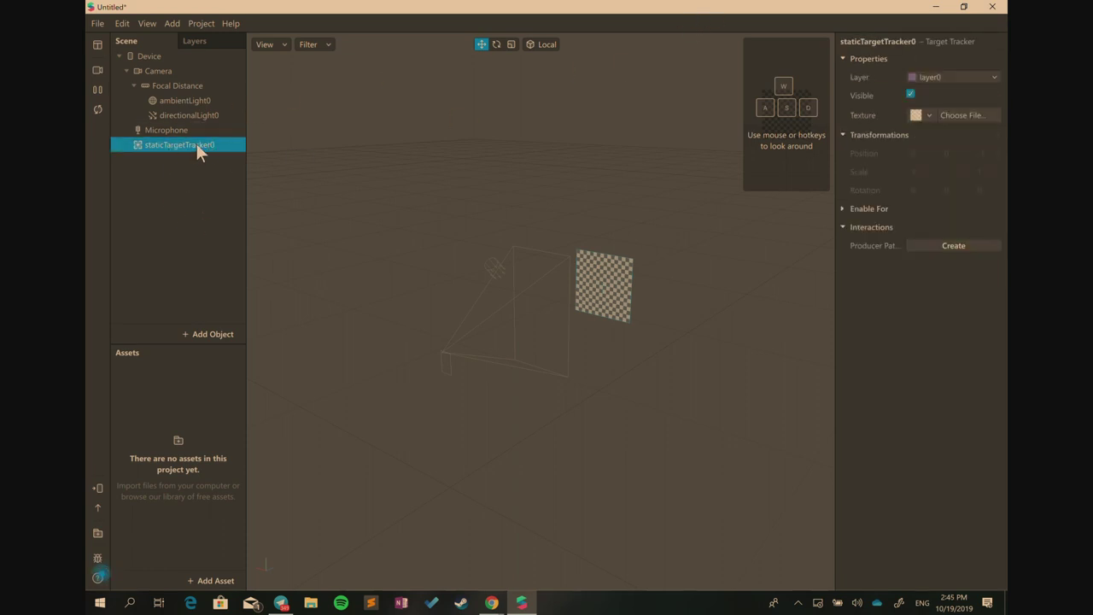
click(953, 115)
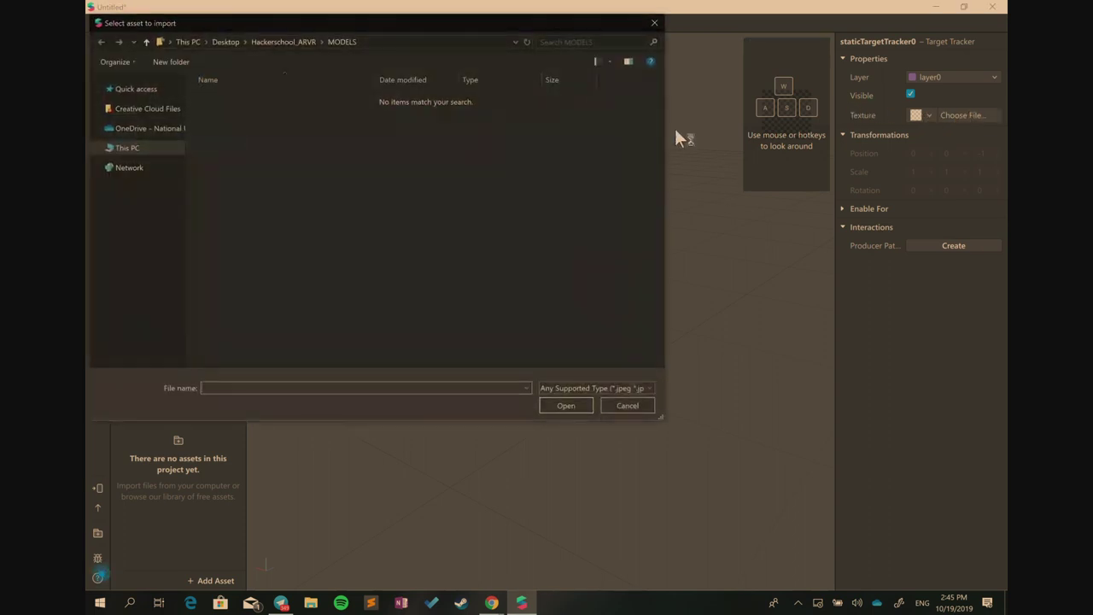
click(290, 42)
click(228, 221)
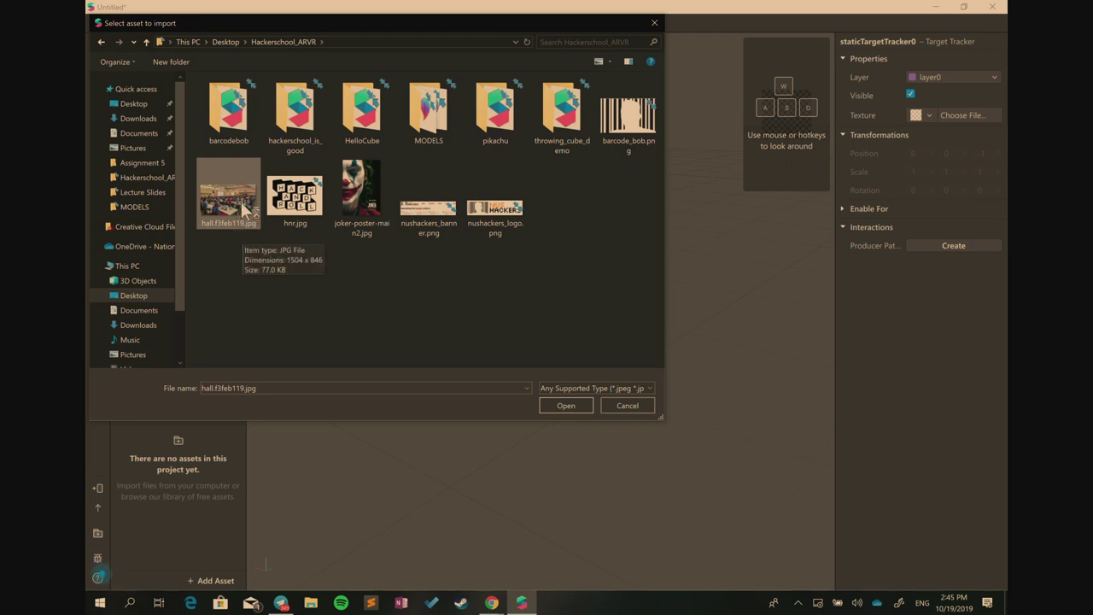
double_click(227, 198)
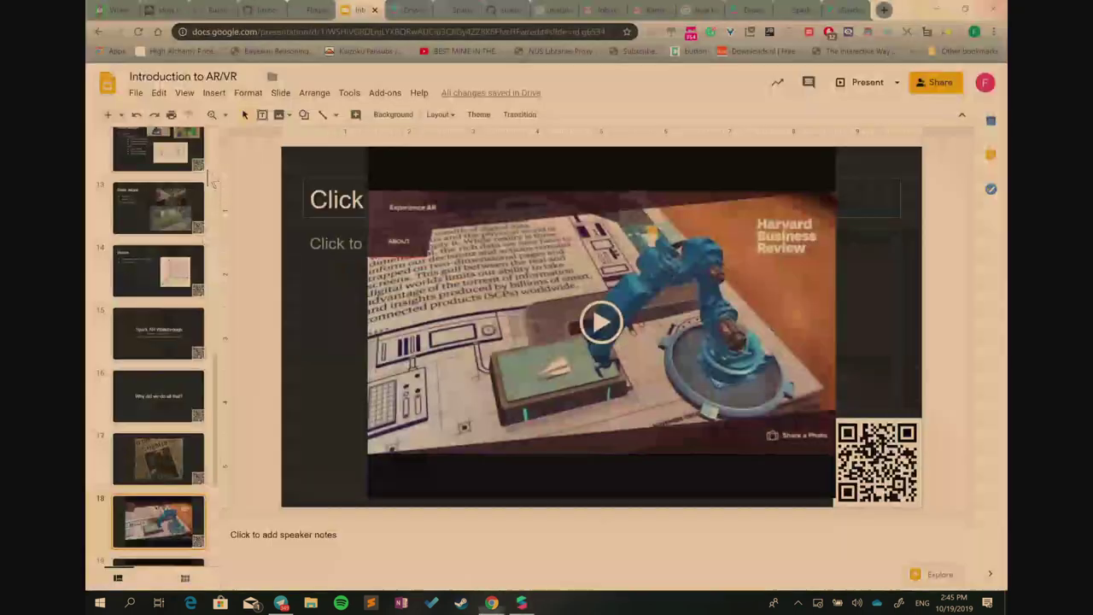
Return to Spark AR Studio and examine the hall.f3feb119 texture's properties, preview and available actions
key(alt+Tab)
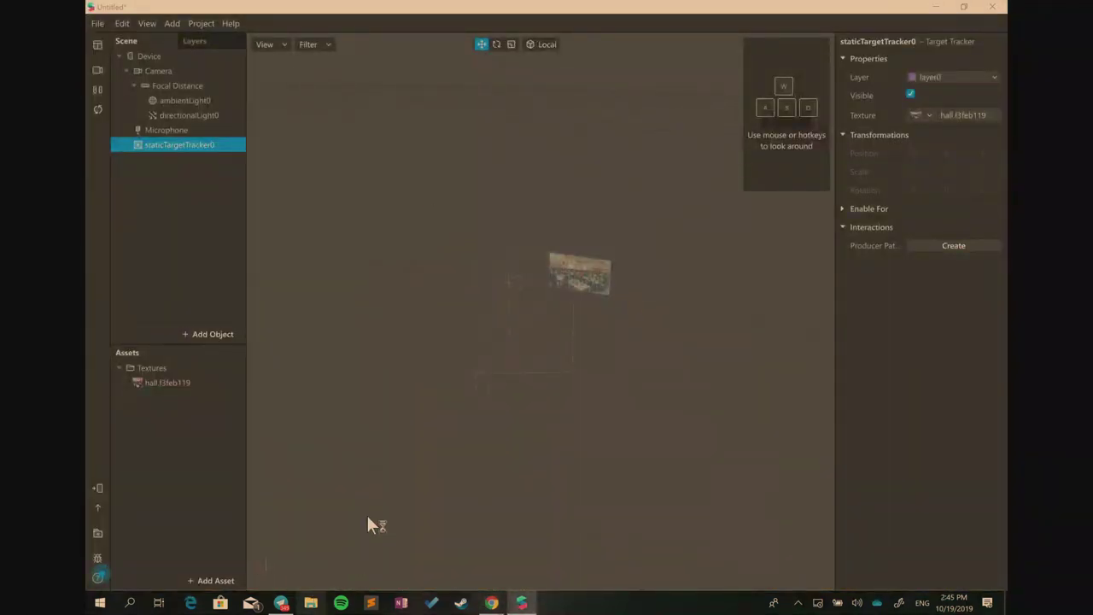
click(210, 382)
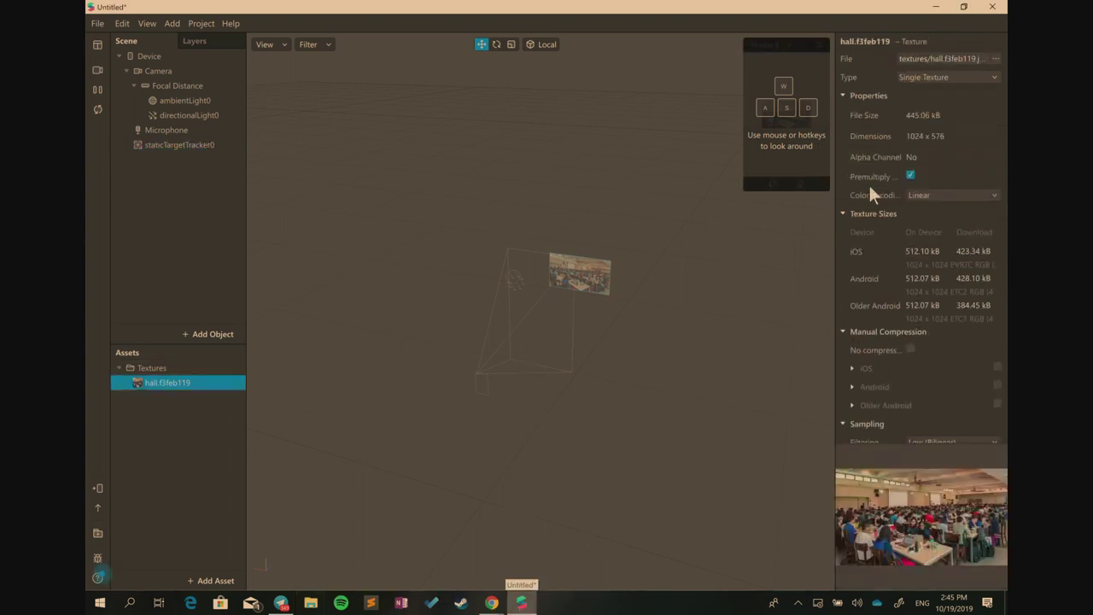
drag(593, 315, 269, 369)
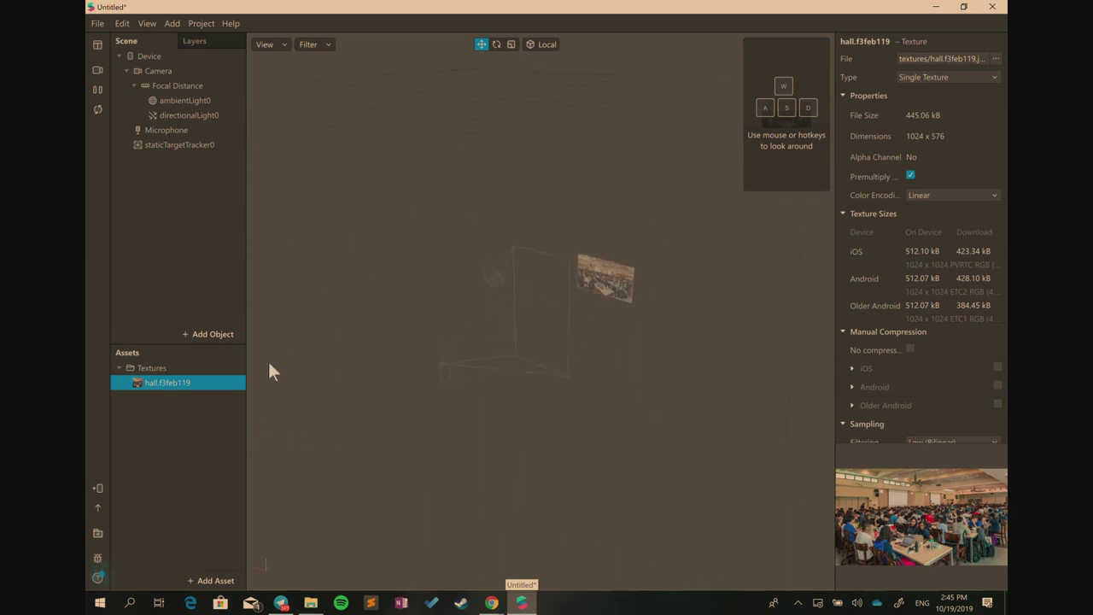
right_click(175, 384)
click(144, 410)
click(144, 410)
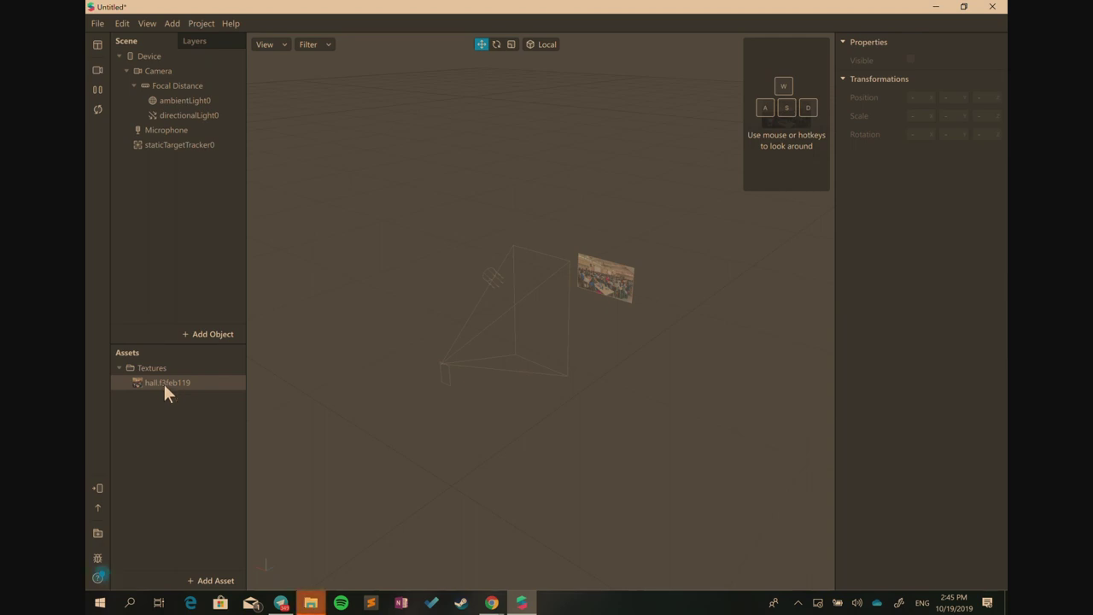
right_click(166, 385)
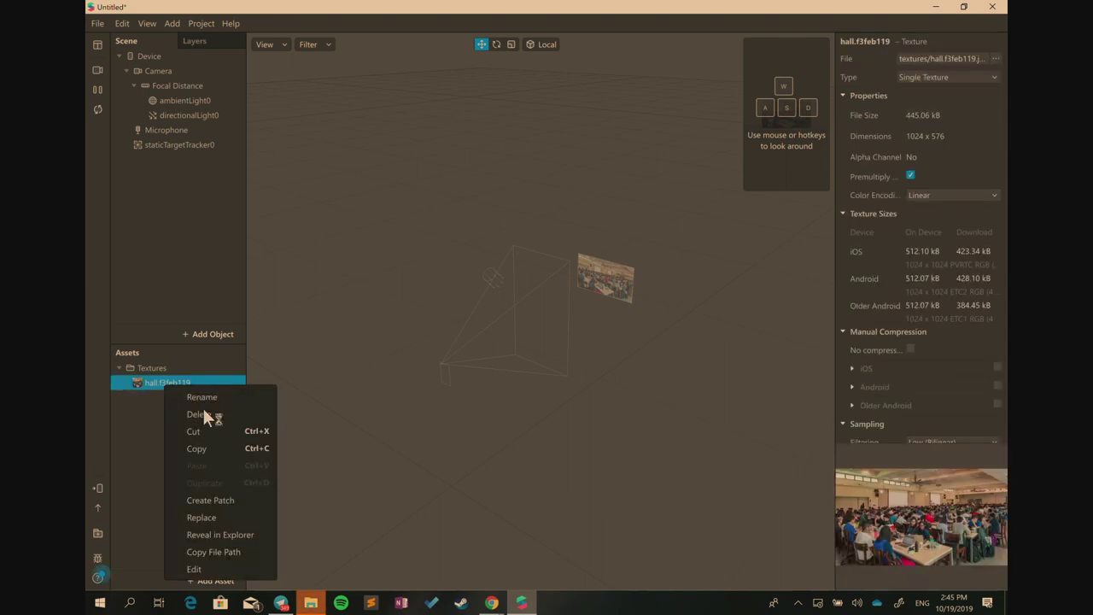
click(888, 512)
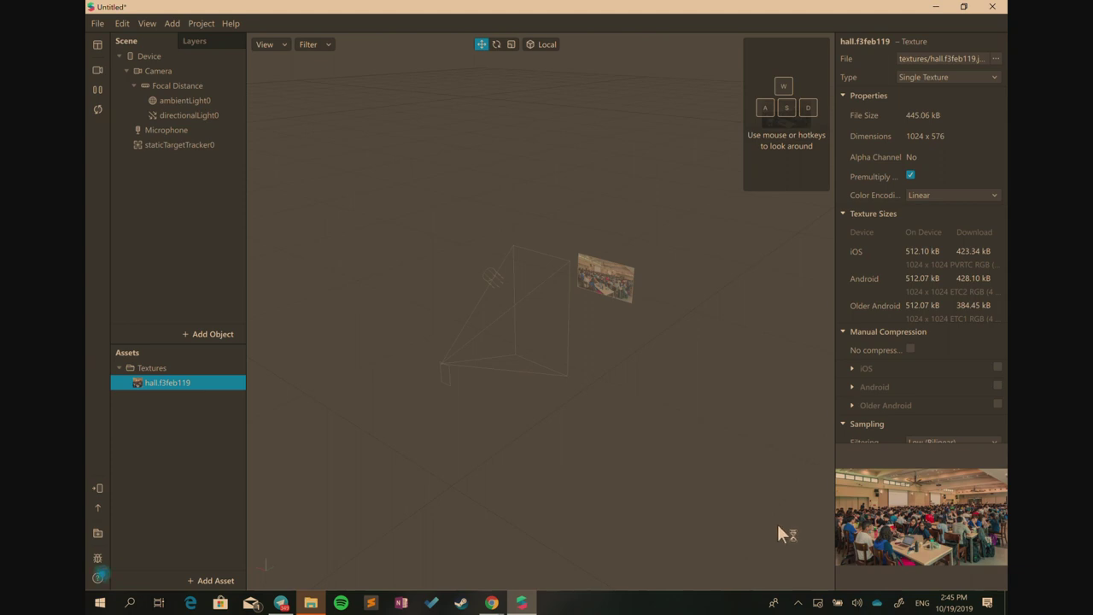
click(176, 145)
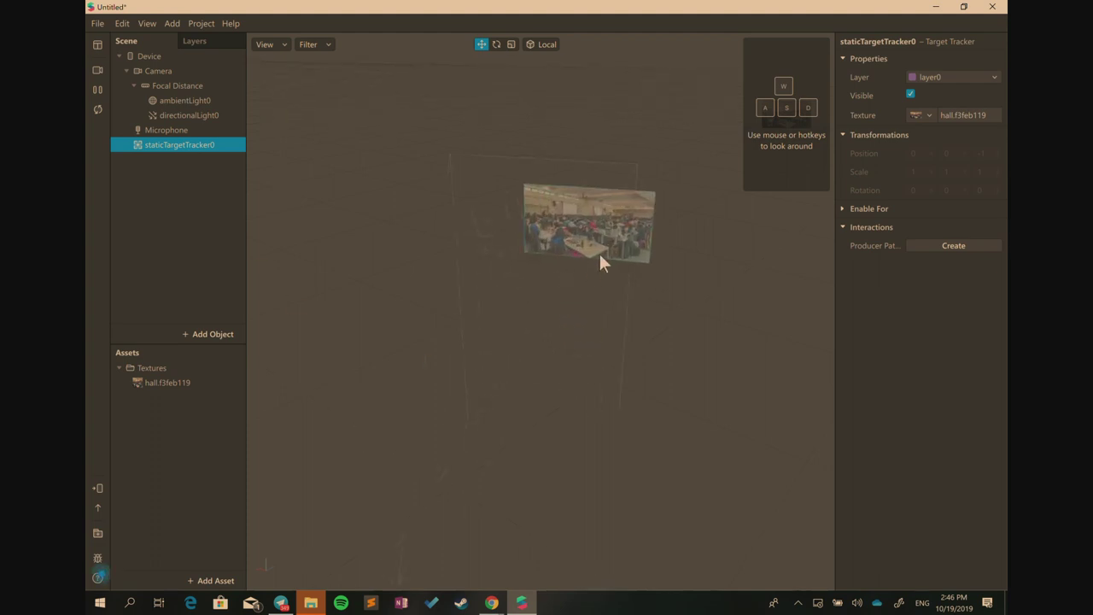
right_click(159, 144)
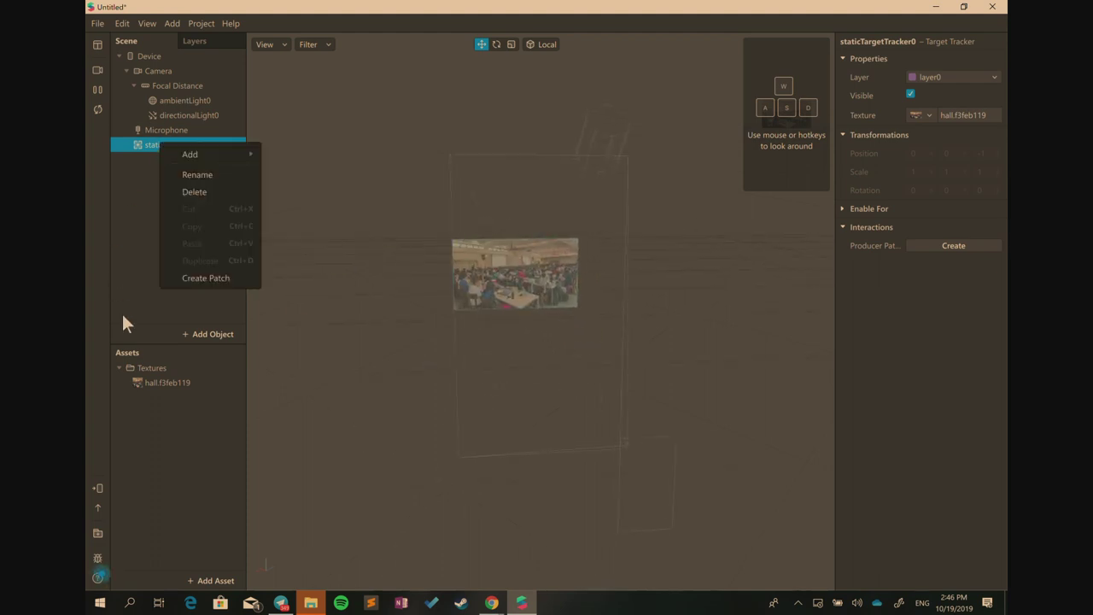
click(216, 520)
Import the primative_cube.glb model from the MODELS folder into the project assets
click(215, 580)
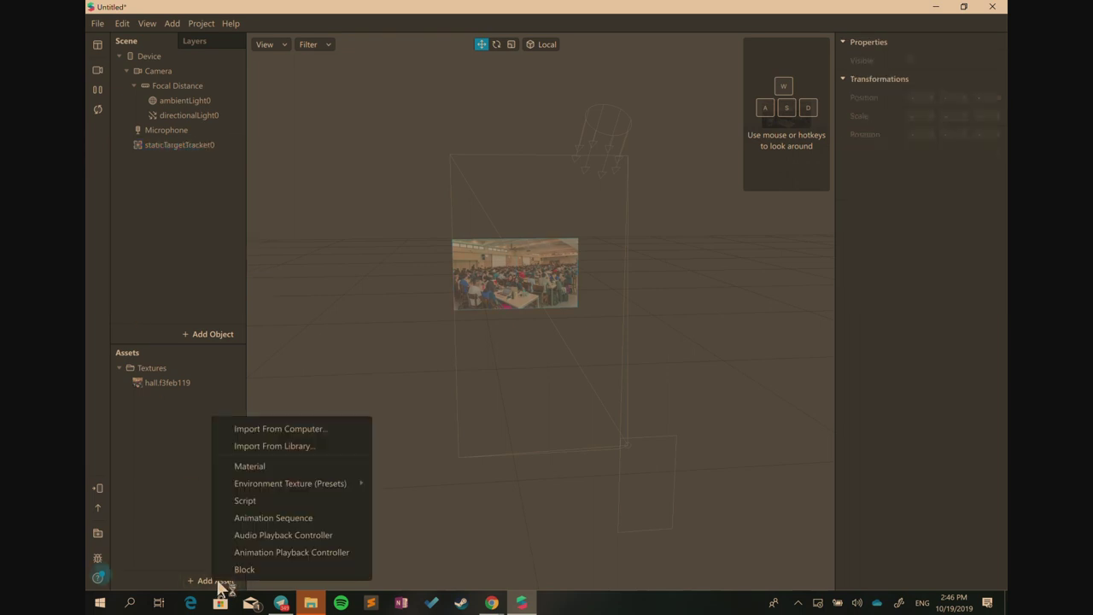
click(274, 429)
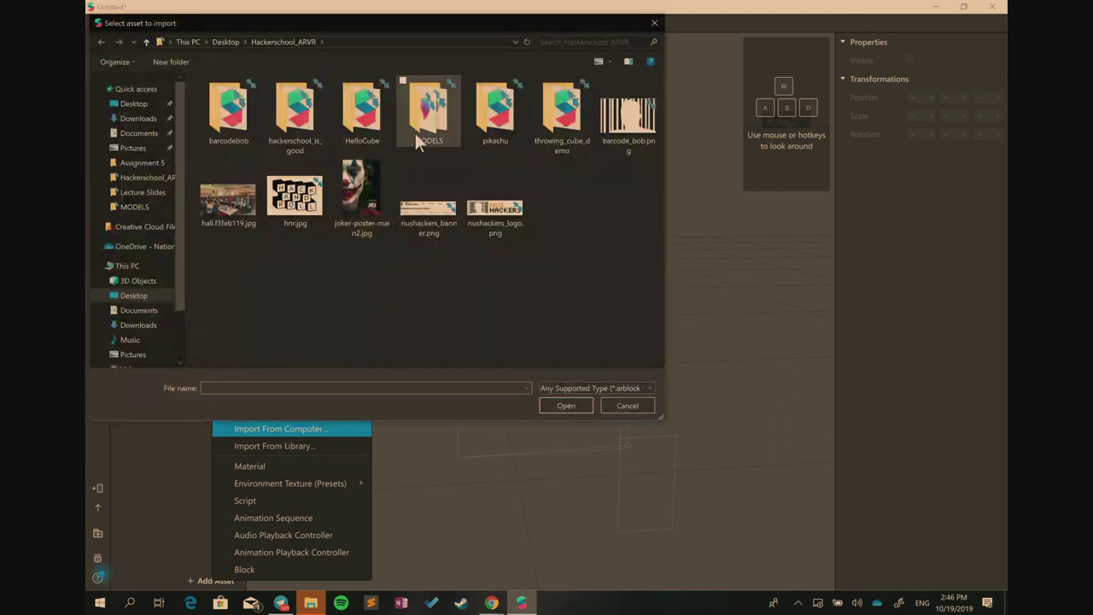
double_click(427, 119)
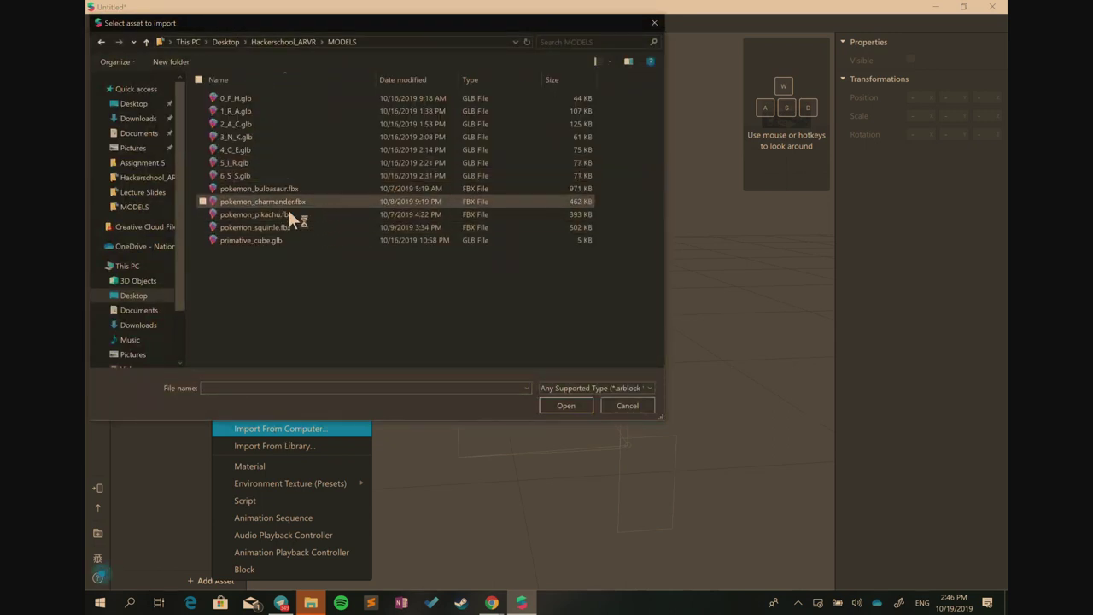
double_click(276, 240)
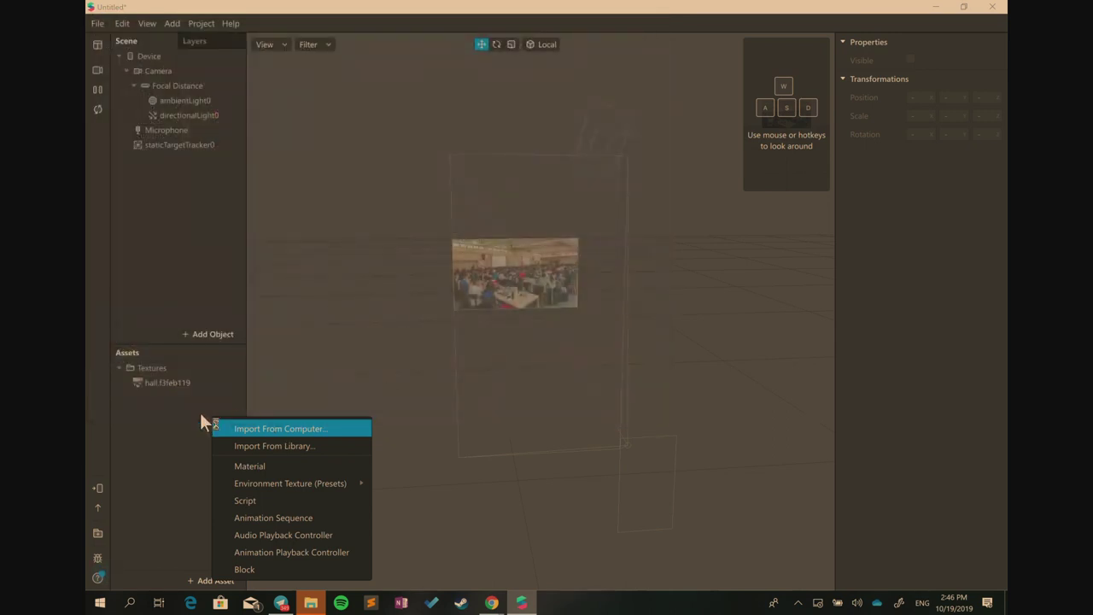
drag(475, 291, 495, 317)
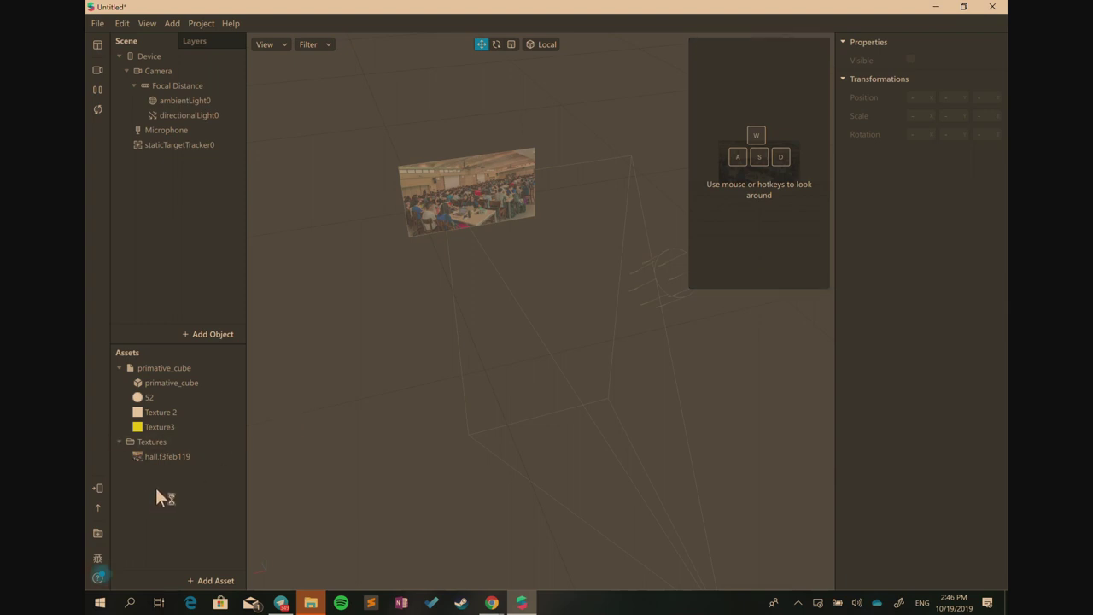
Place the primative_cube asset in the scene as a child of staticTargetTracker0
click(153, 444)
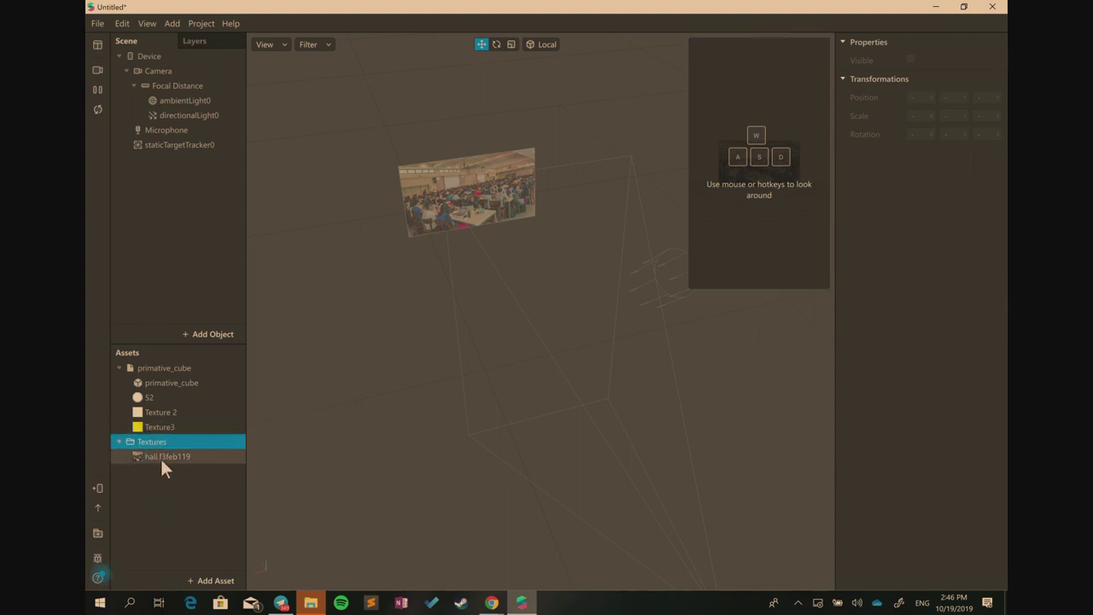
click(163, 456)
drag(149, 367, 159, 159)
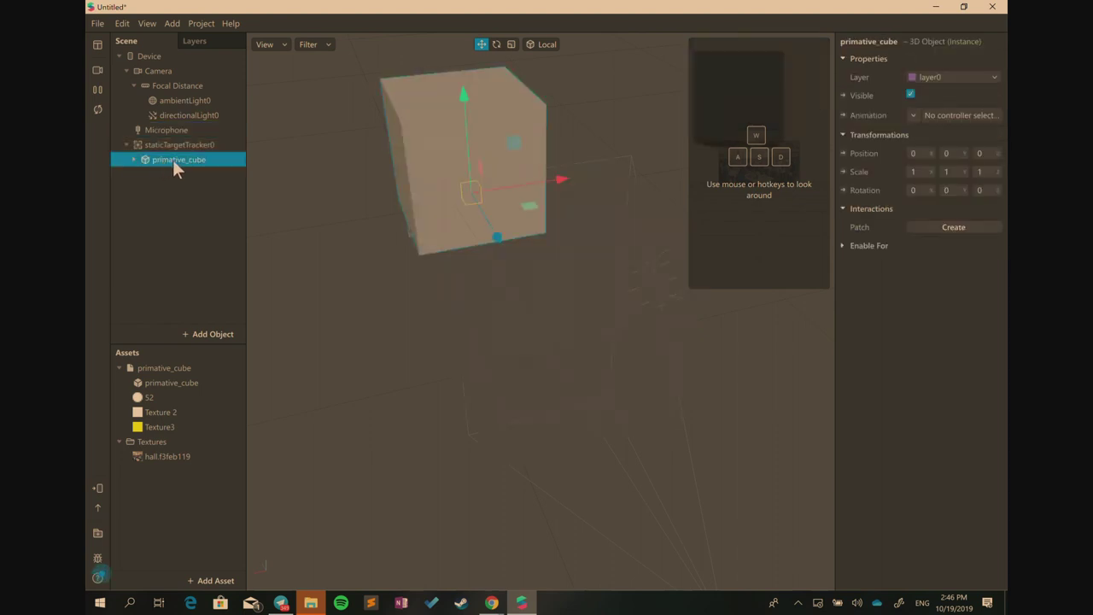
Scale primative_cube under staticTargetTracker0 to 0.2 on the X, Y and Z axes
mouse_move(482, 274)
right_down()
mouse_move(532, 263)
mouse_move(464, 264)
right_up()
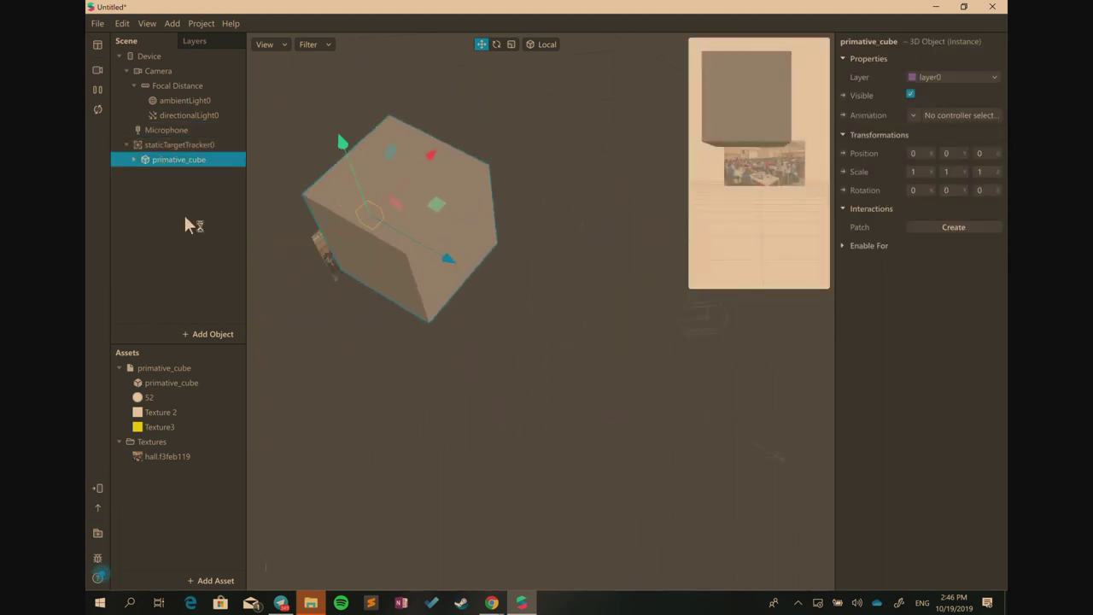
click(183, 147)
click(175, 158)
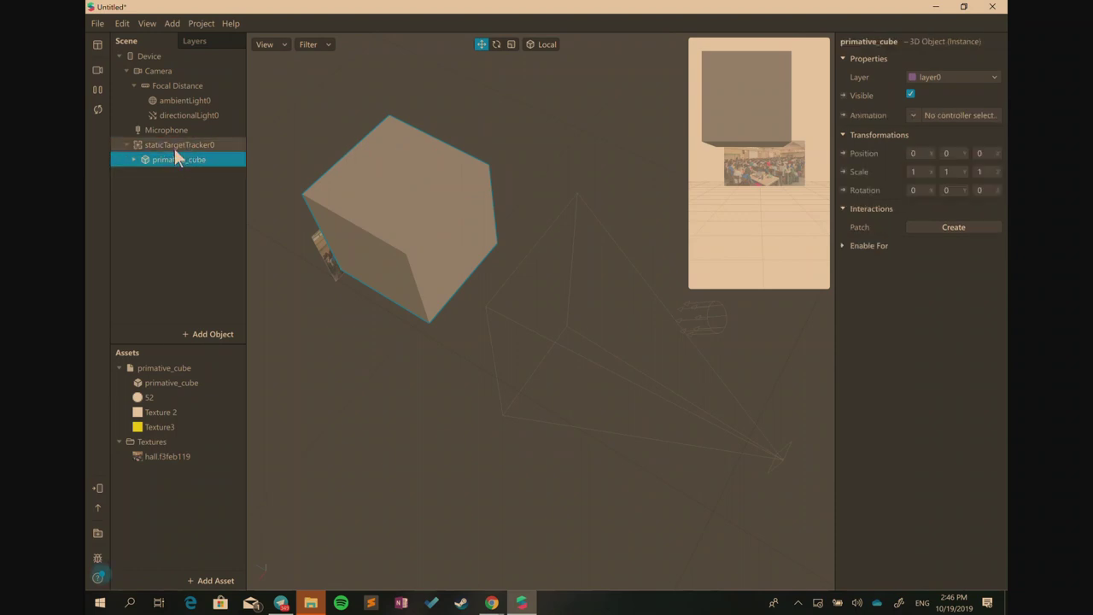
right_drag(381, 294, 395, 257)
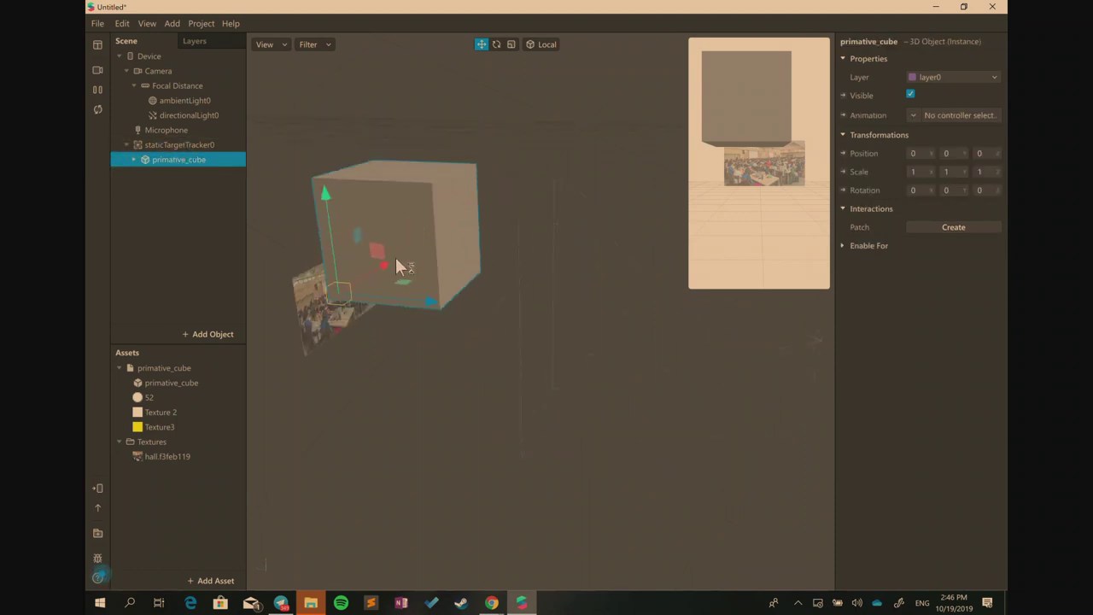
click(918, 172)
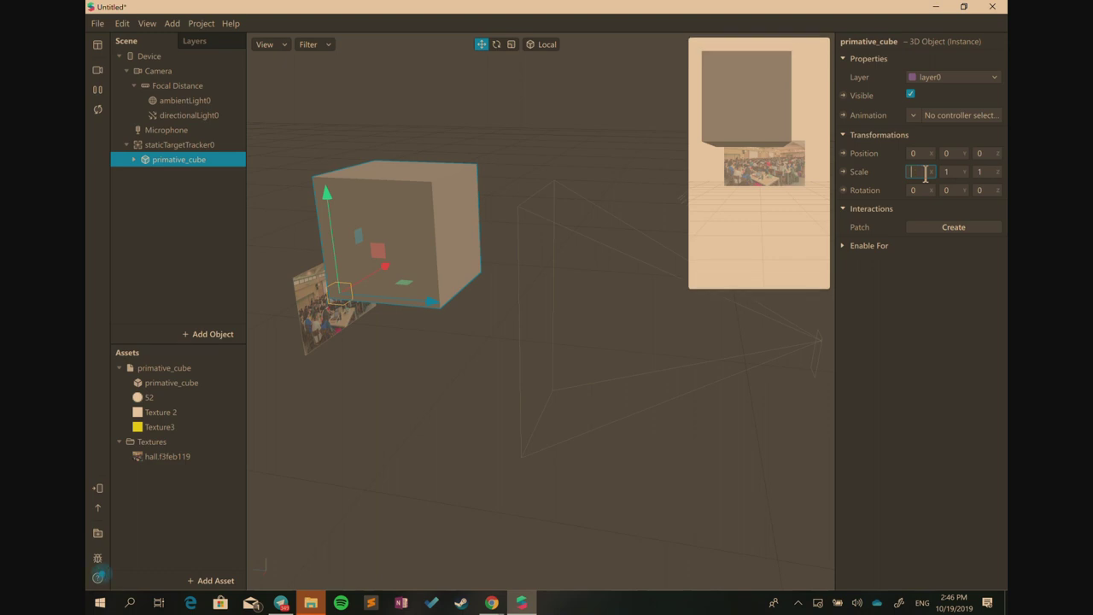
text(0.2)
key(Tab)
text(0.2)
key(Tab)
text(0.2)
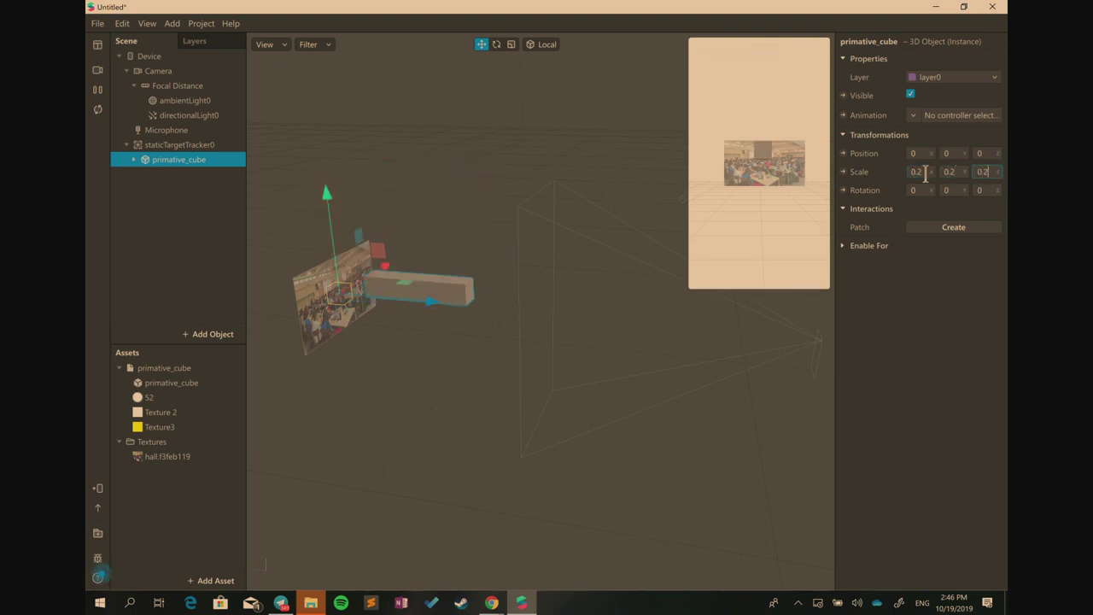
Set primative_cube's rotation to 45 degrees on X and 45 degrees on Y
click(921, 189)
text(45)
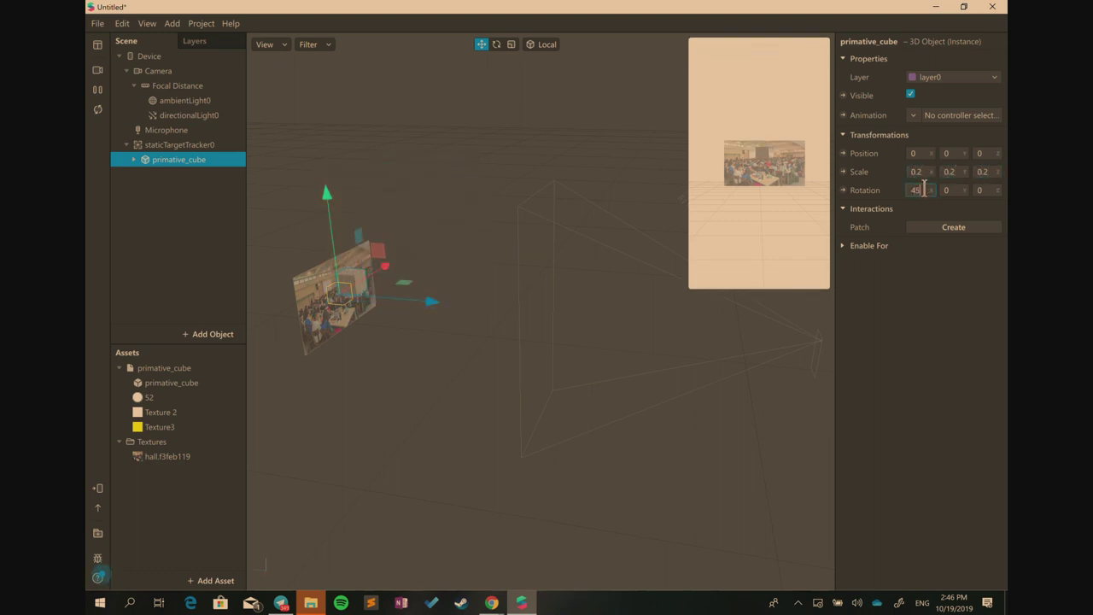
key(Tab)
text(45)
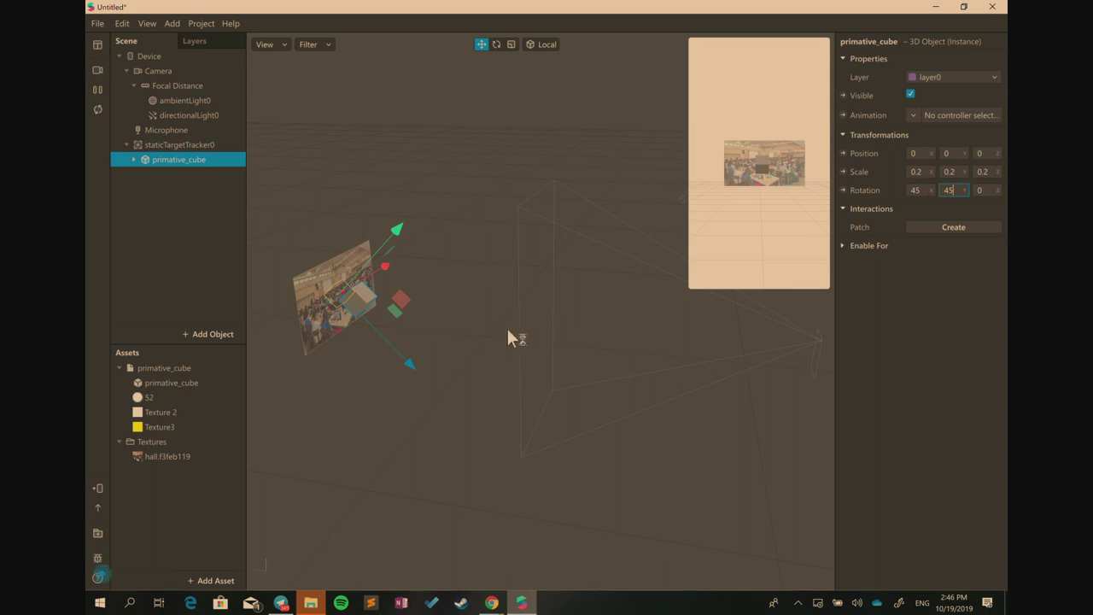
click(492, 260)
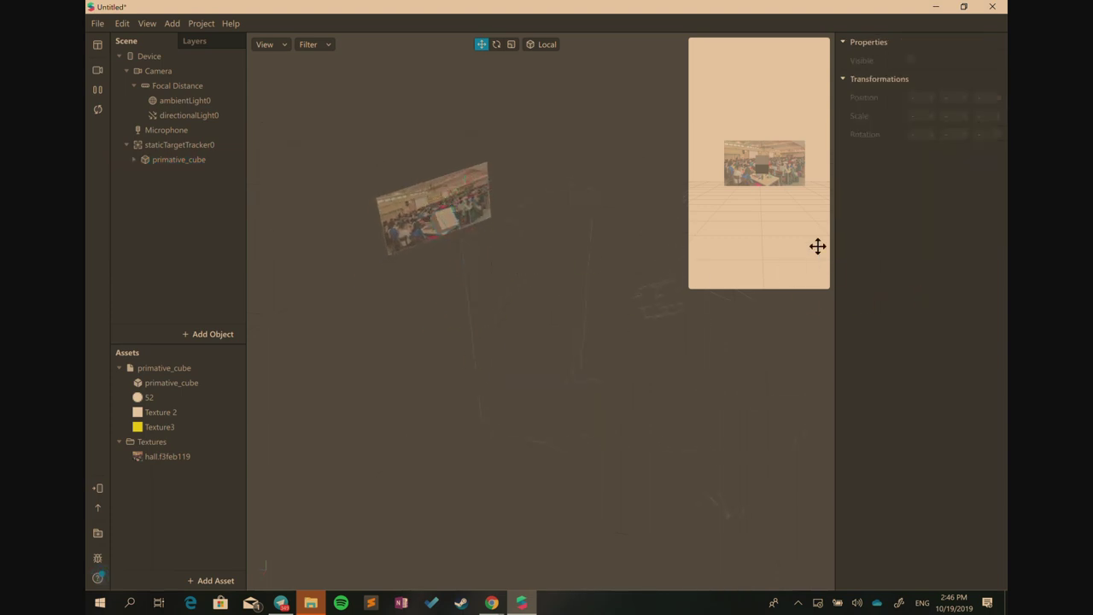
click(175, 160)
click(948, 189)
text(45)
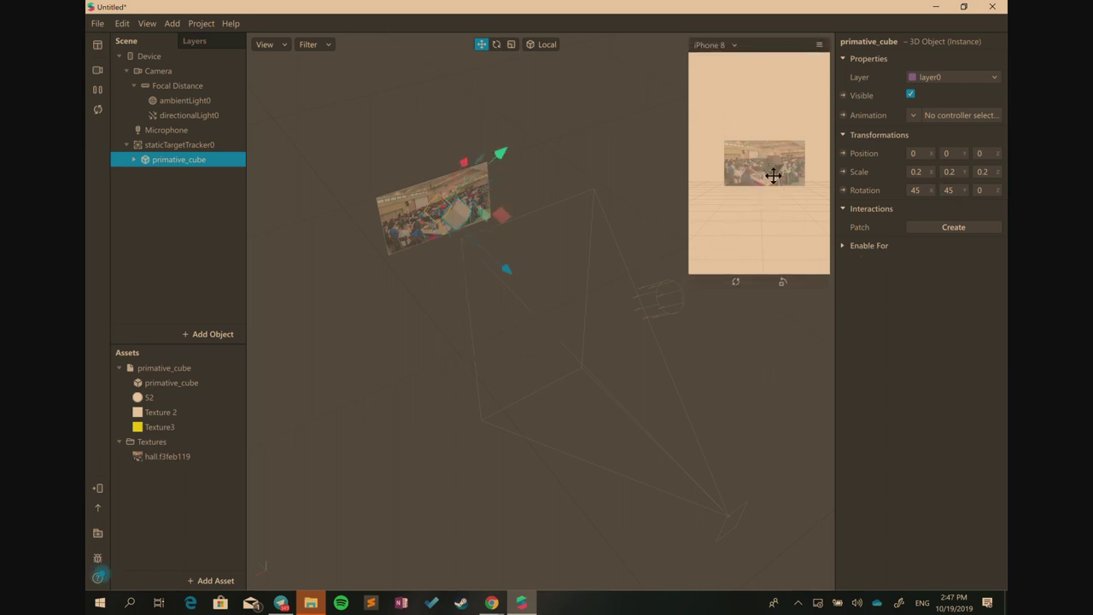
drag(444, 437, 399, 424)
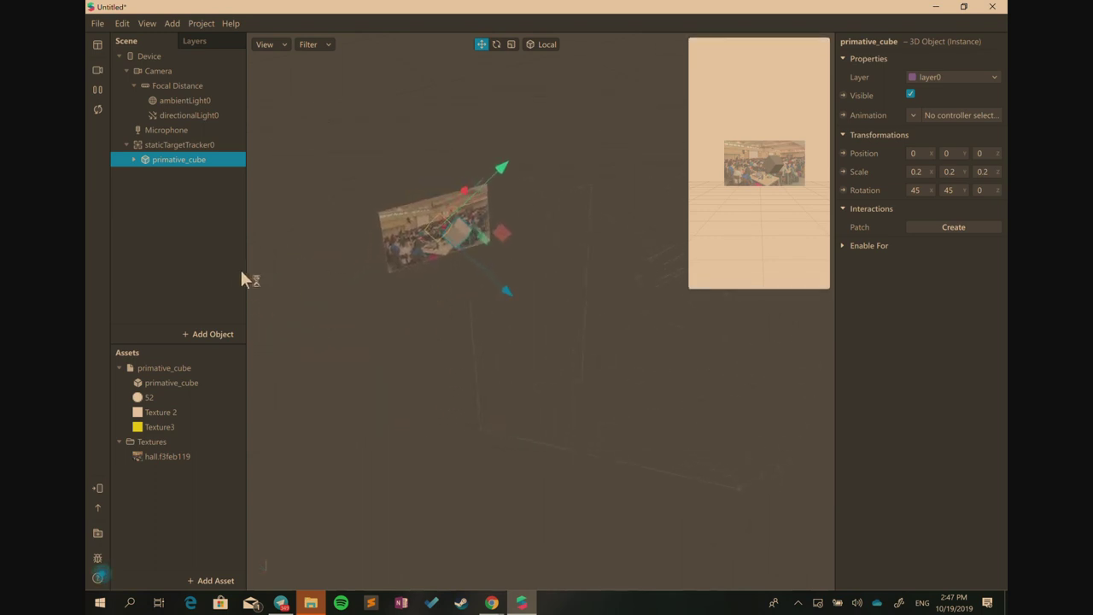
Send the effect to the Facebook Camera app for testing
click(101, 493)
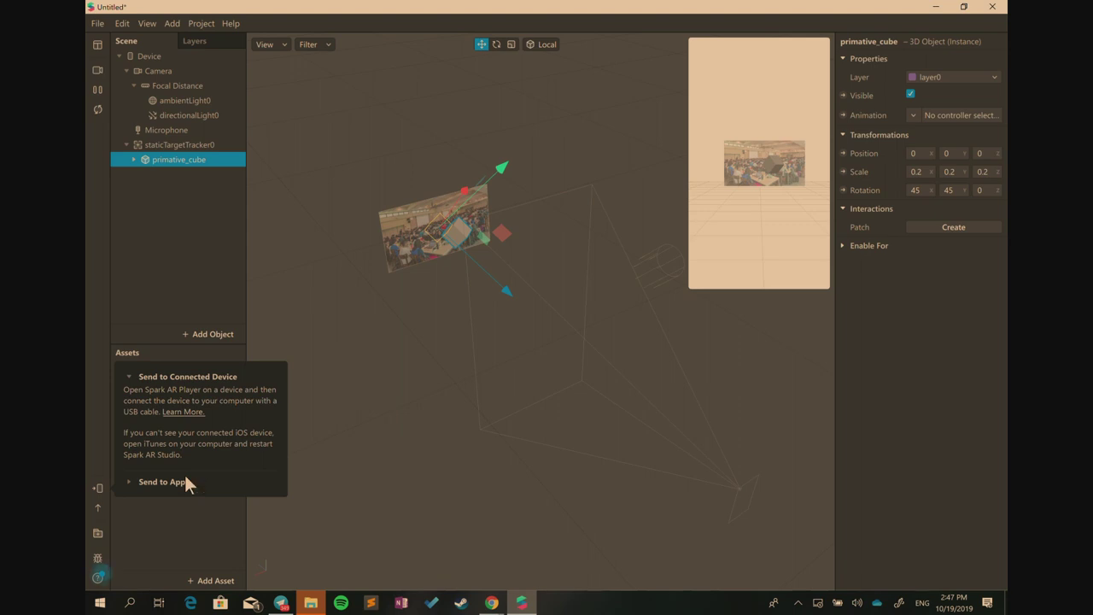
click(128, 481)
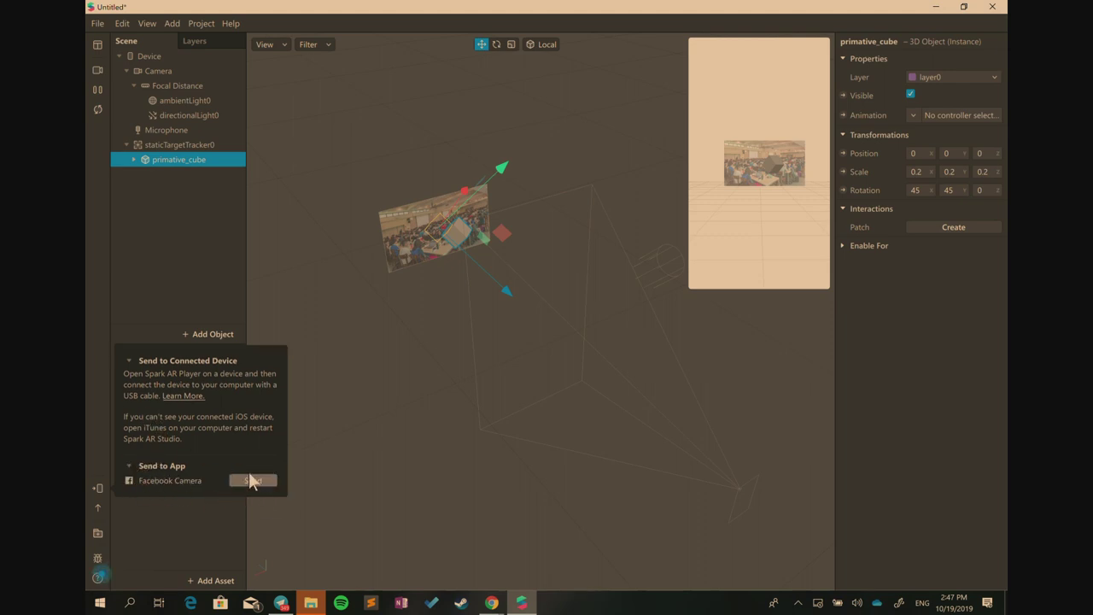
click(251, 480)
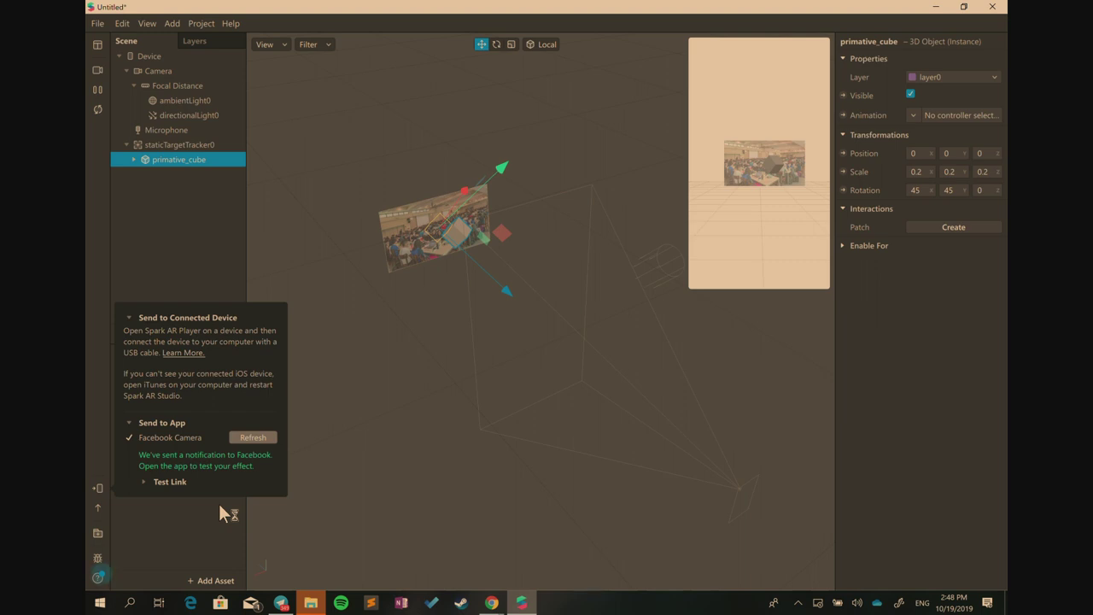
click(482, 580)
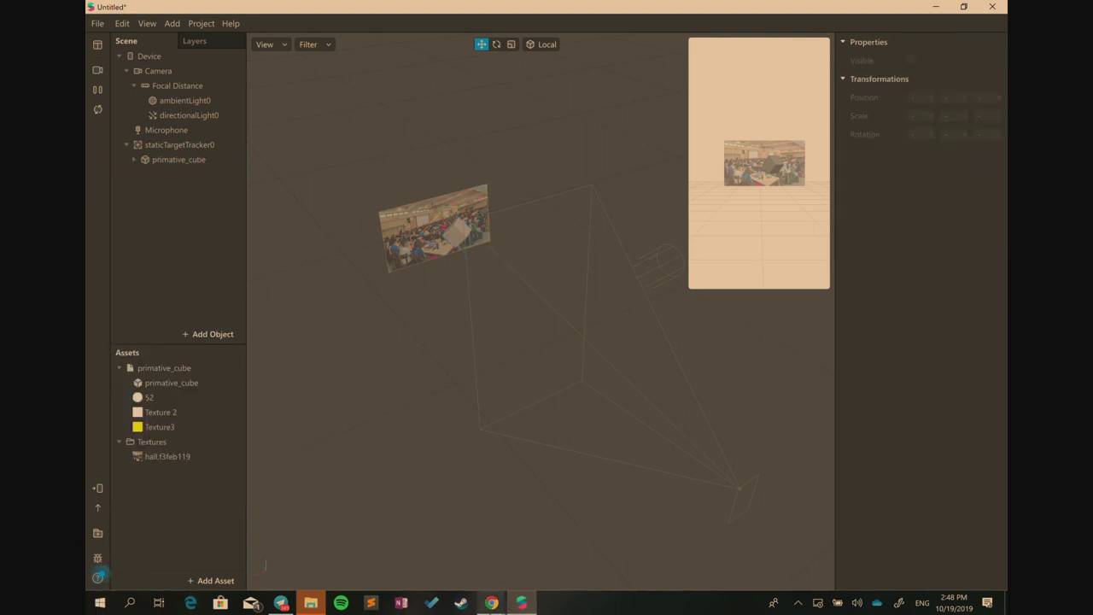
Switch to Chrome, open hacknroll.nushackers.org in a new tab and find the hall photo under Past Hack&Rolls
mouse_move(492, 603)
click(696, 547)
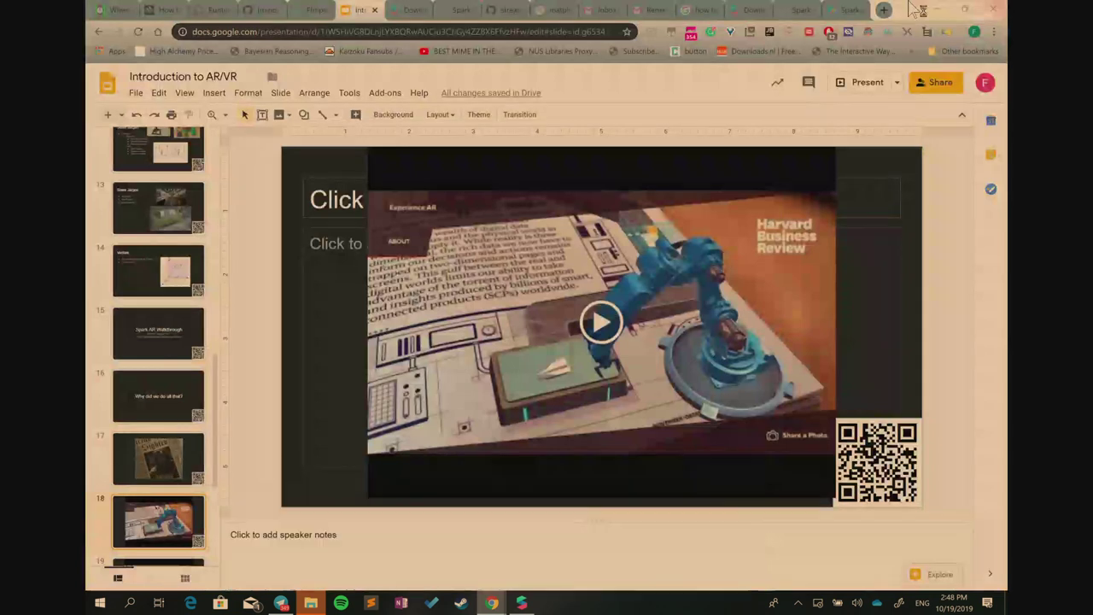
click(884, 10)
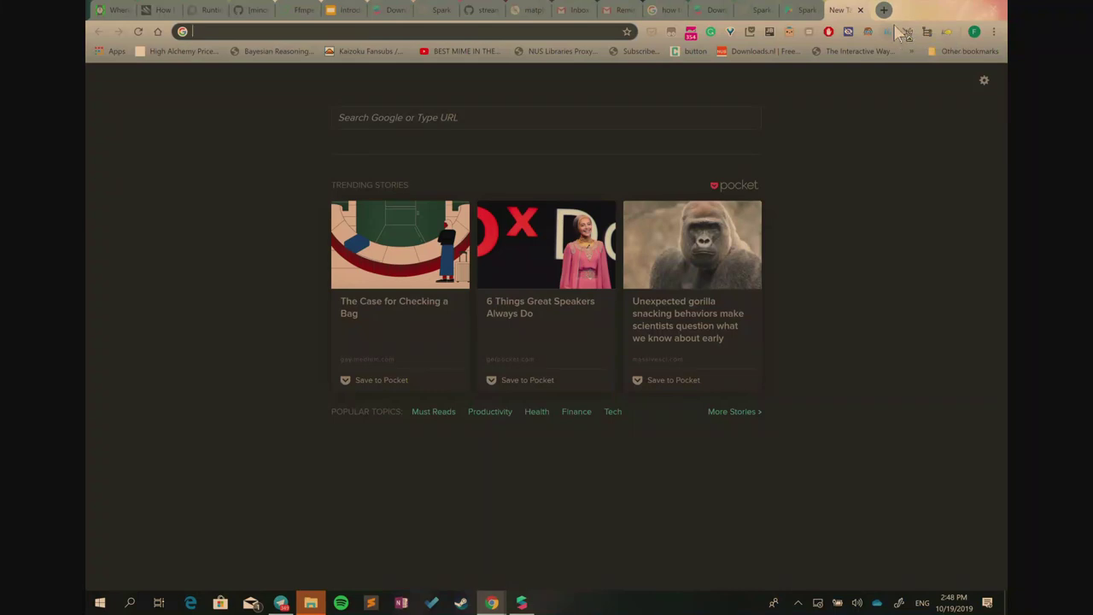
text(hacknr)
key(Return)
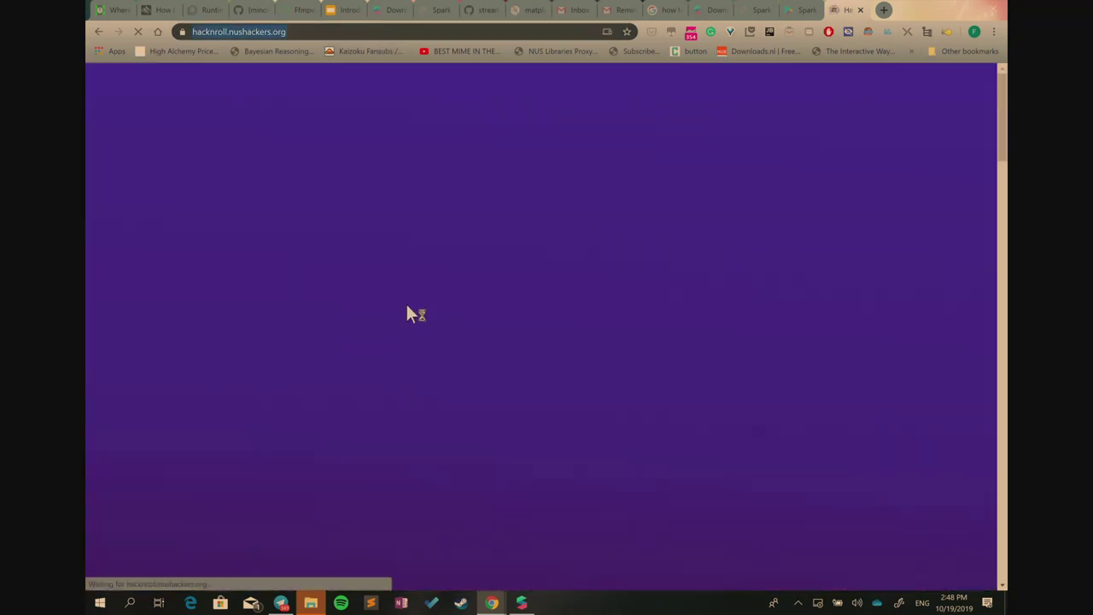
scroll(401, 308, down, 3)
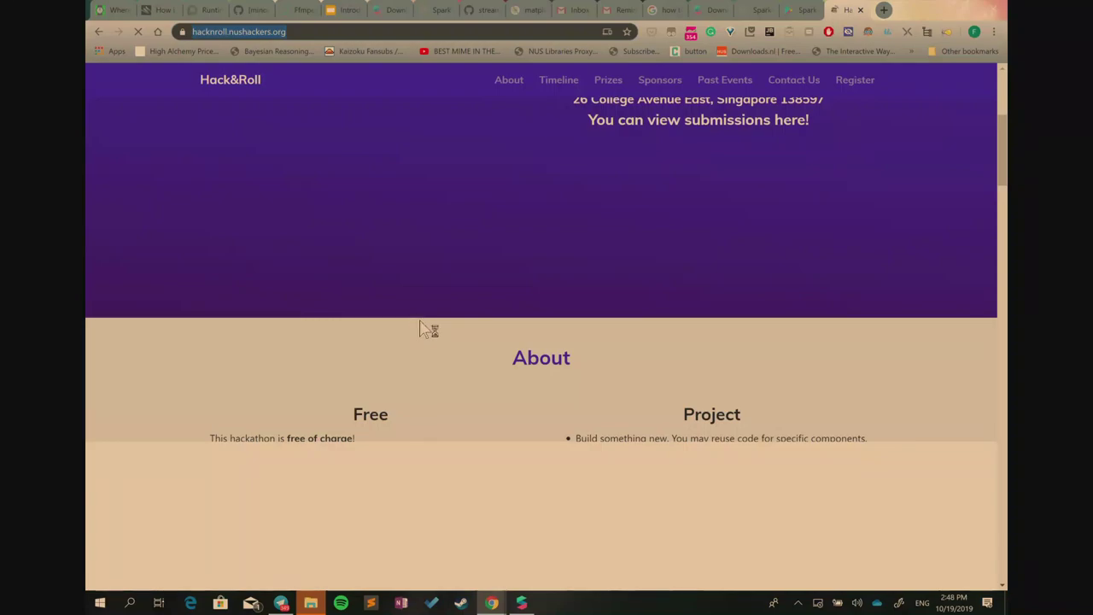
scroll(426, 327, down, 5)
scroll(997, 328, down, 15)
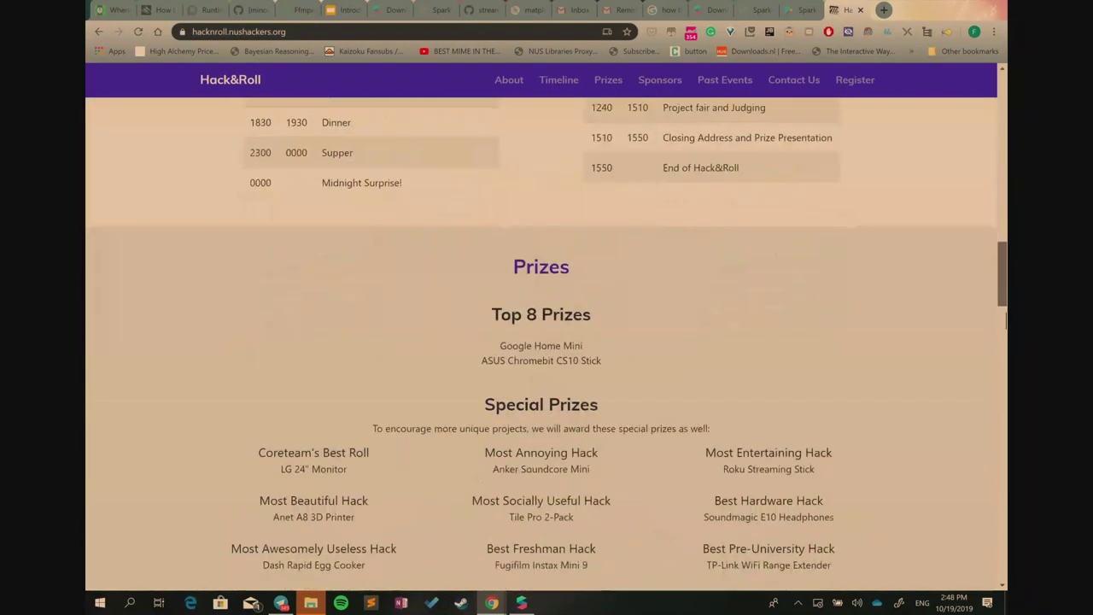
scroll(997, 328, down, 6)
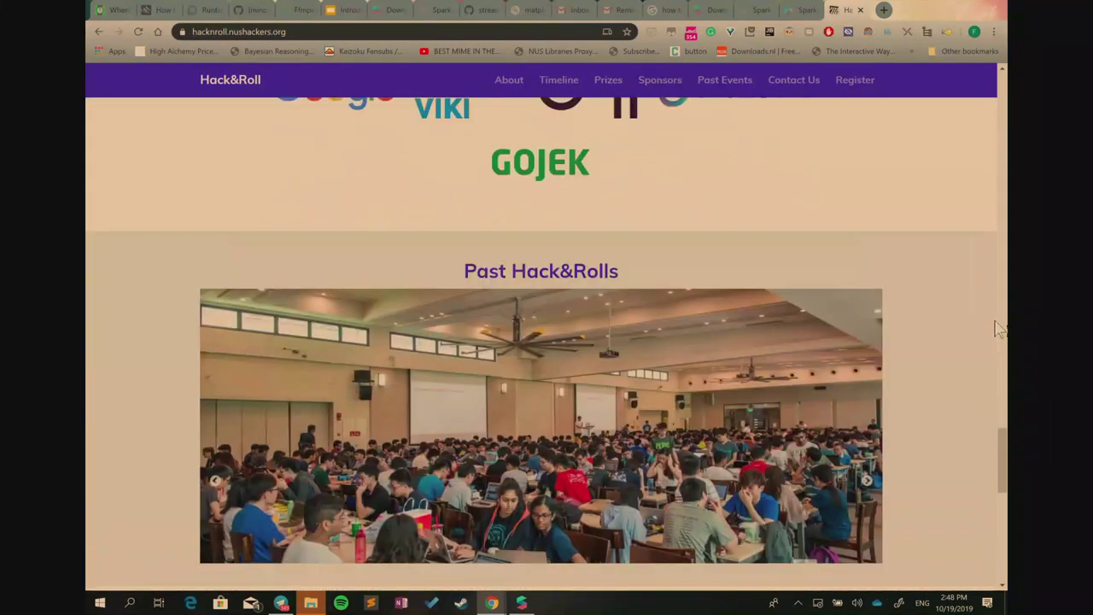
scroll(998, 329, up, 1)
scroll(999, 329, up, 1)
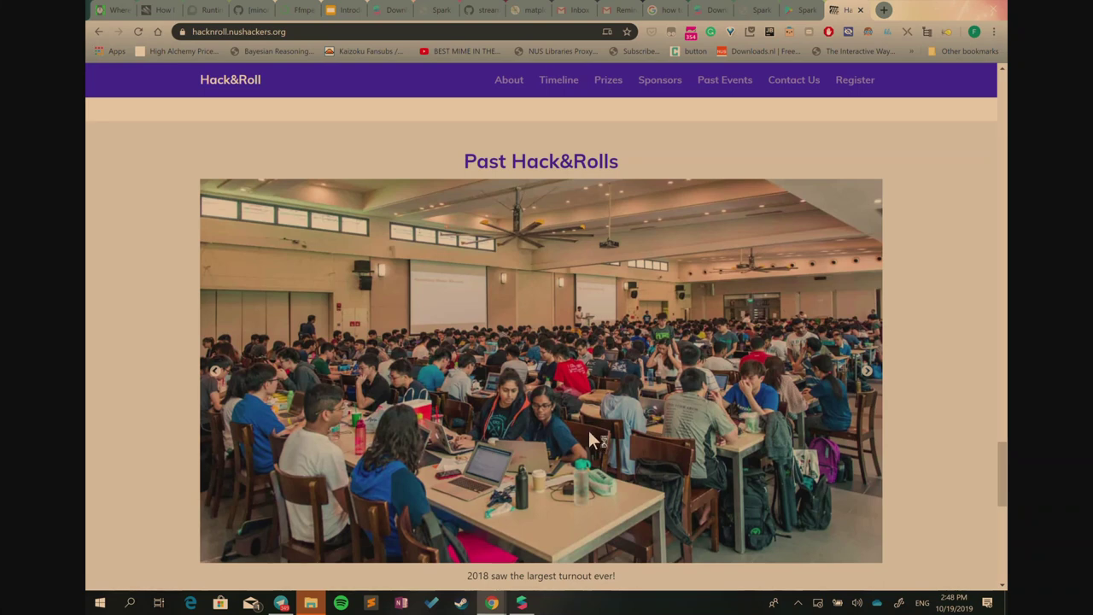
Return to Spark AR Studio and use Microsoft Camera Front as the preview's video source
key(alt+Tab)
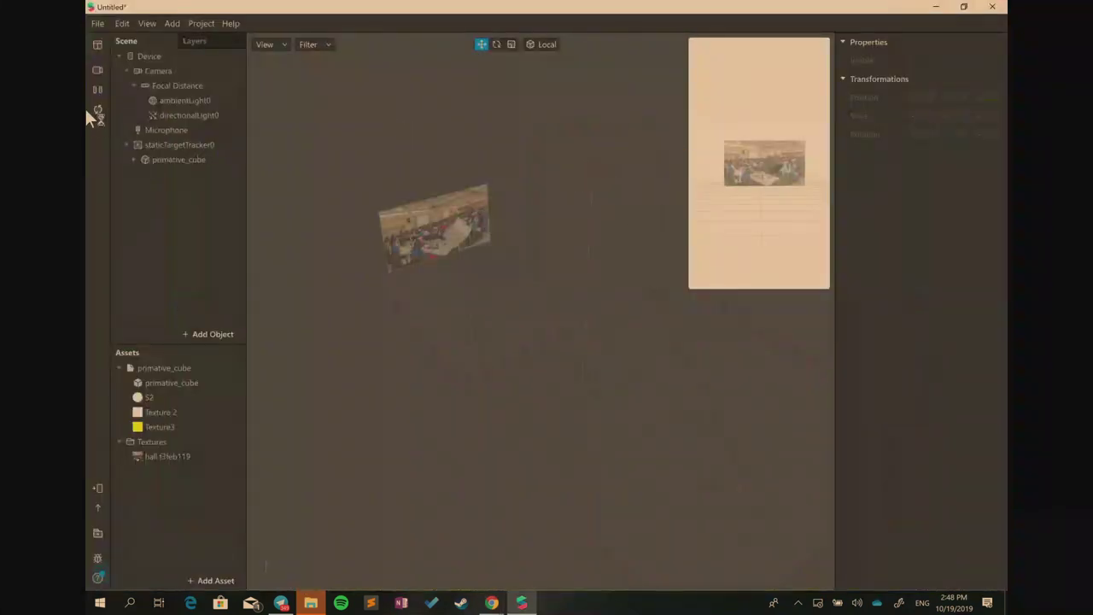
click(97, 70)
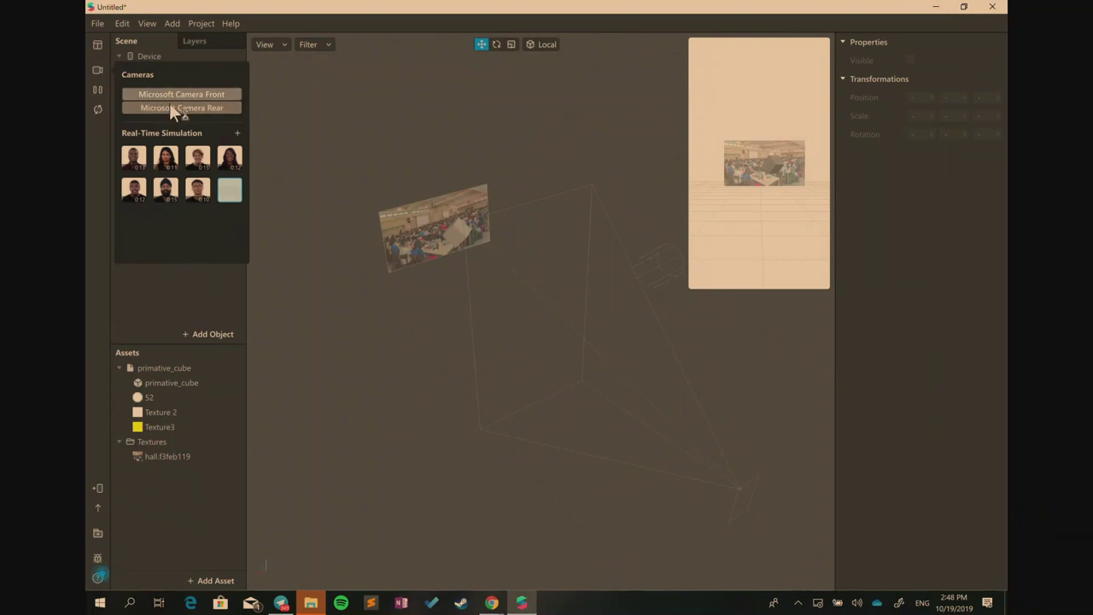
click(173, 95)
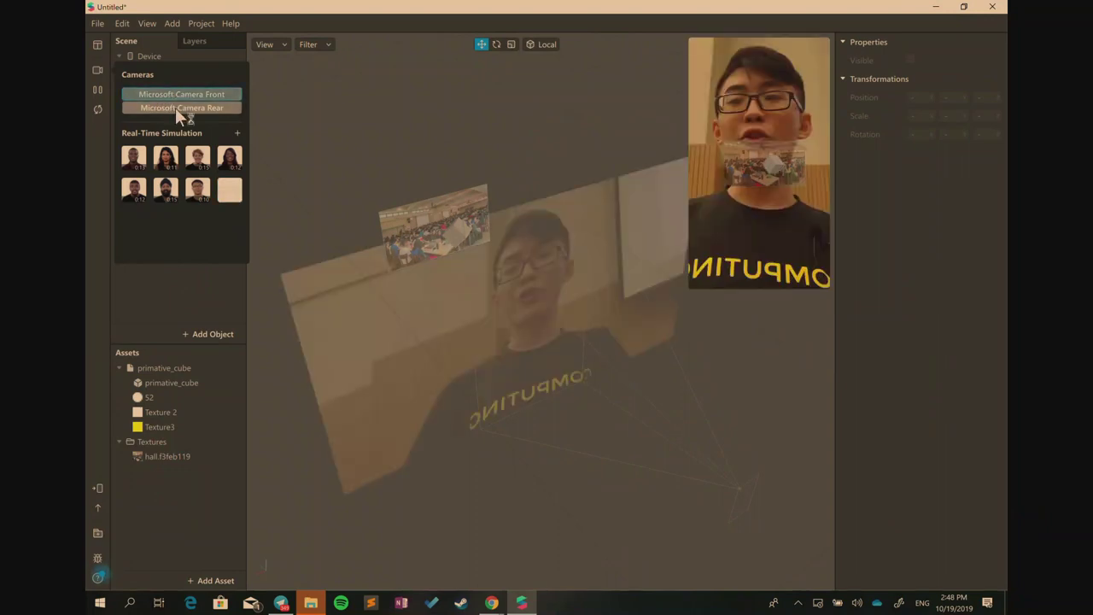
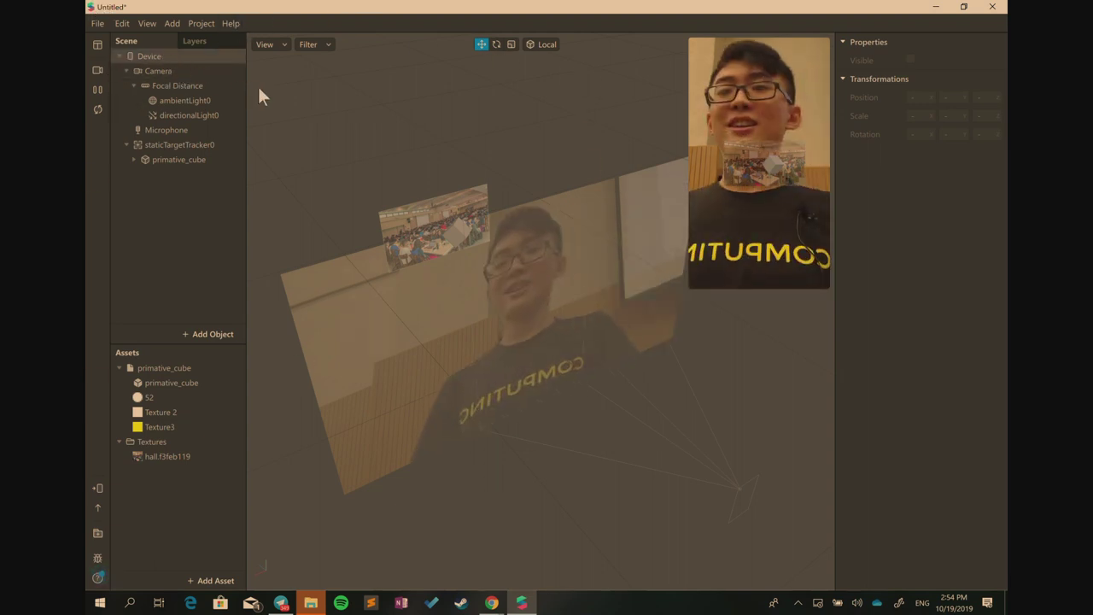
right_click(162, 57)
mouse_move(203, 75)
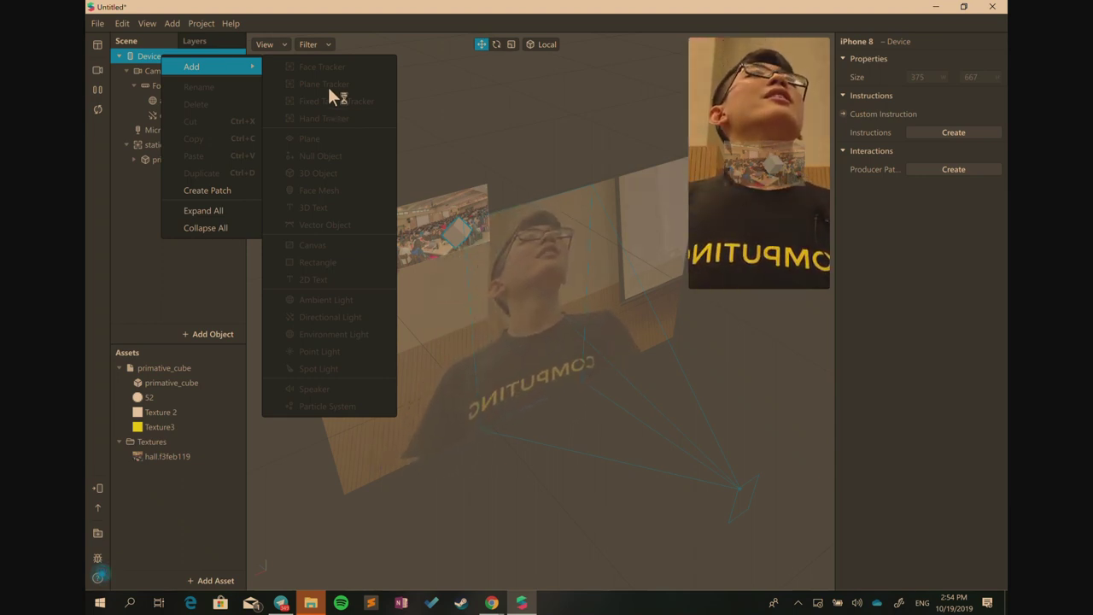
click(229, 27)
click(204, 24)
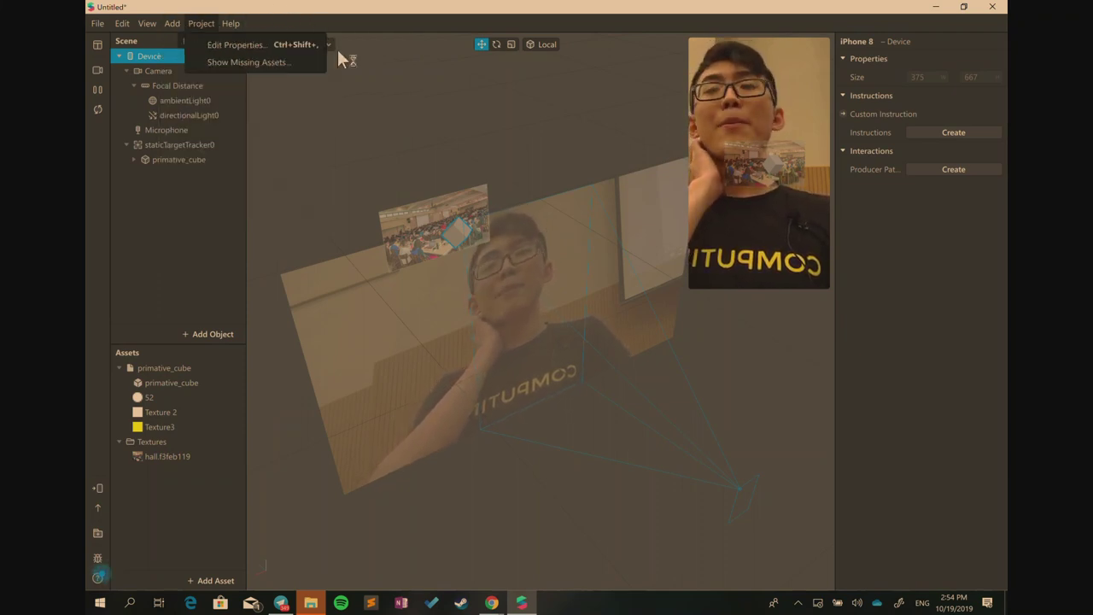
Pause the live front-camera preview
click(94, 89)
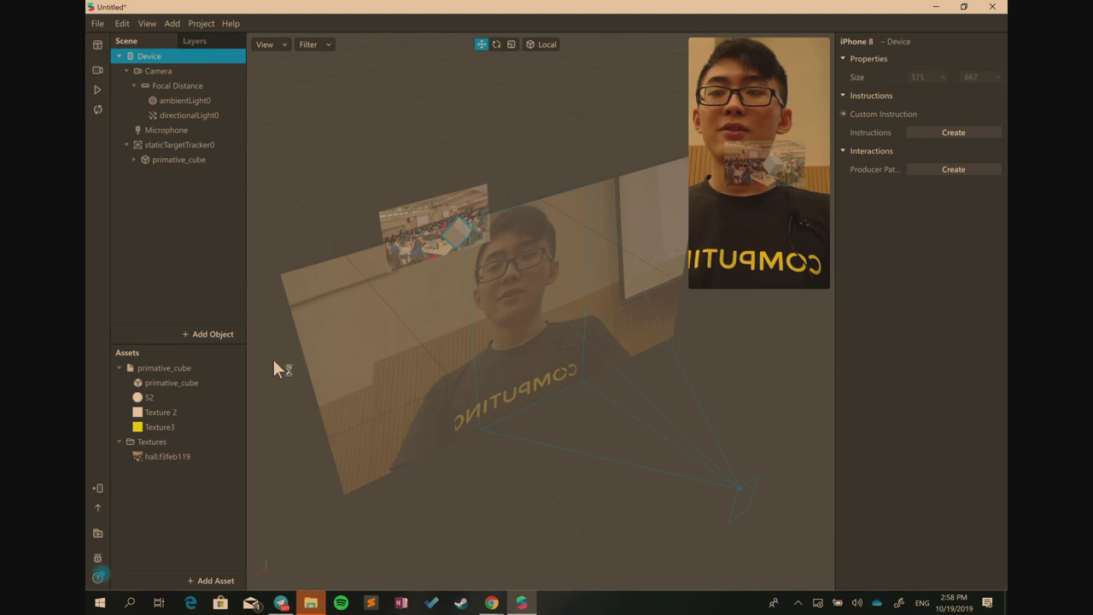
Switch to Chrome, open poly.google.com in place of the Hack&Roll page and browse its featured 3D models
mouse_move(492, 601)
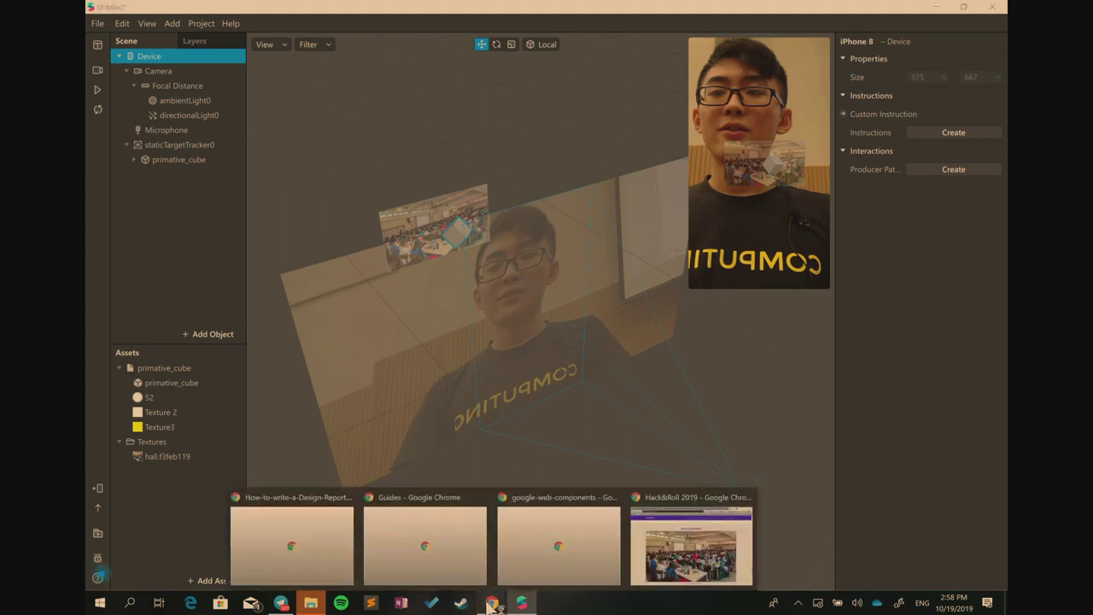
click(688, 491)
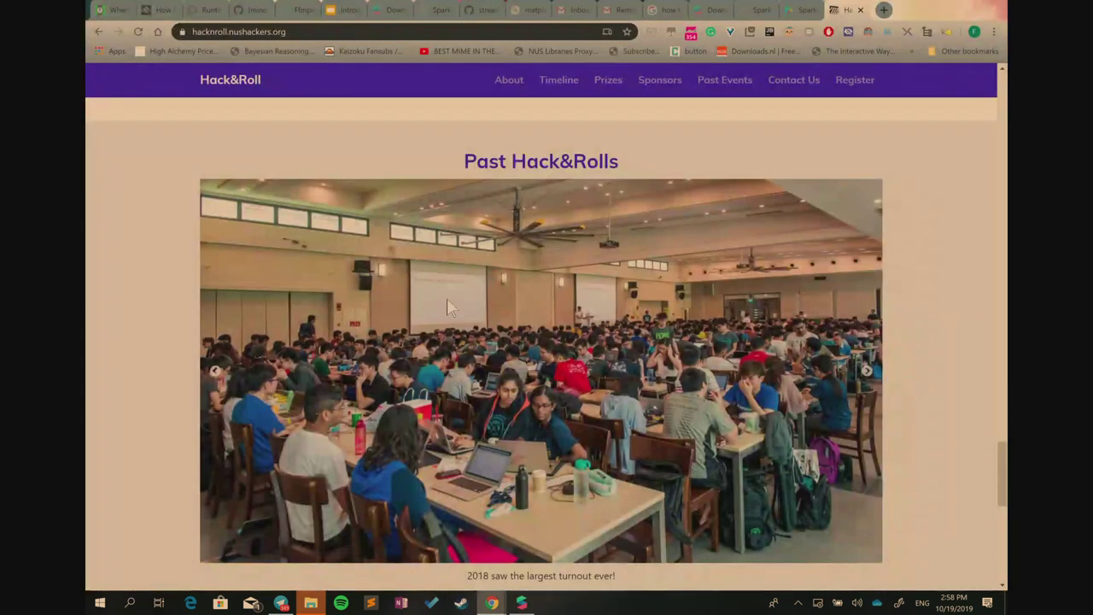
click(446, 31)
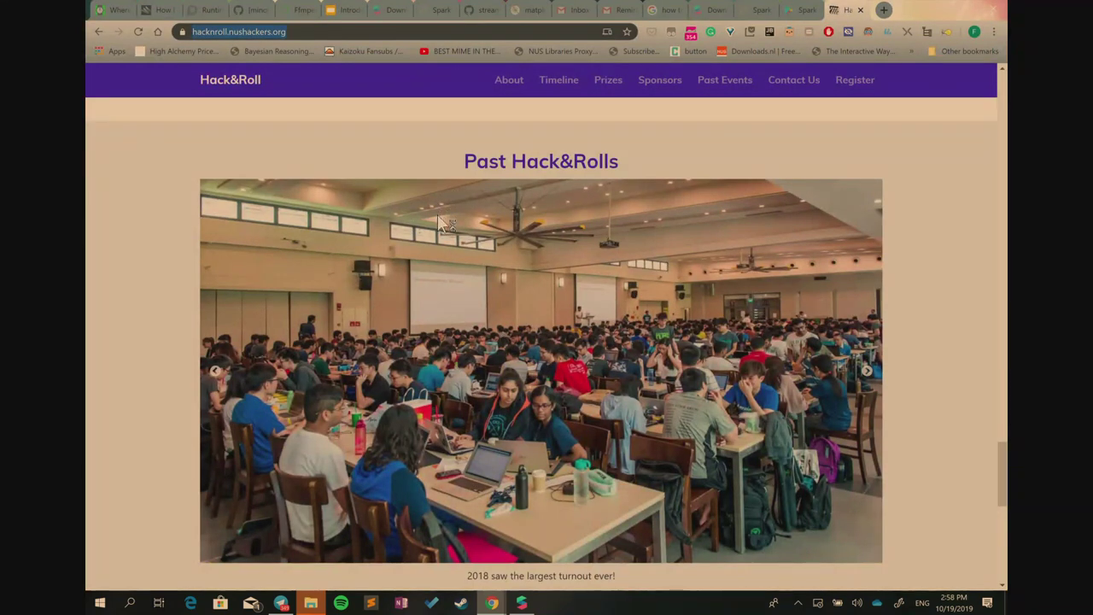
key(BackSpace)
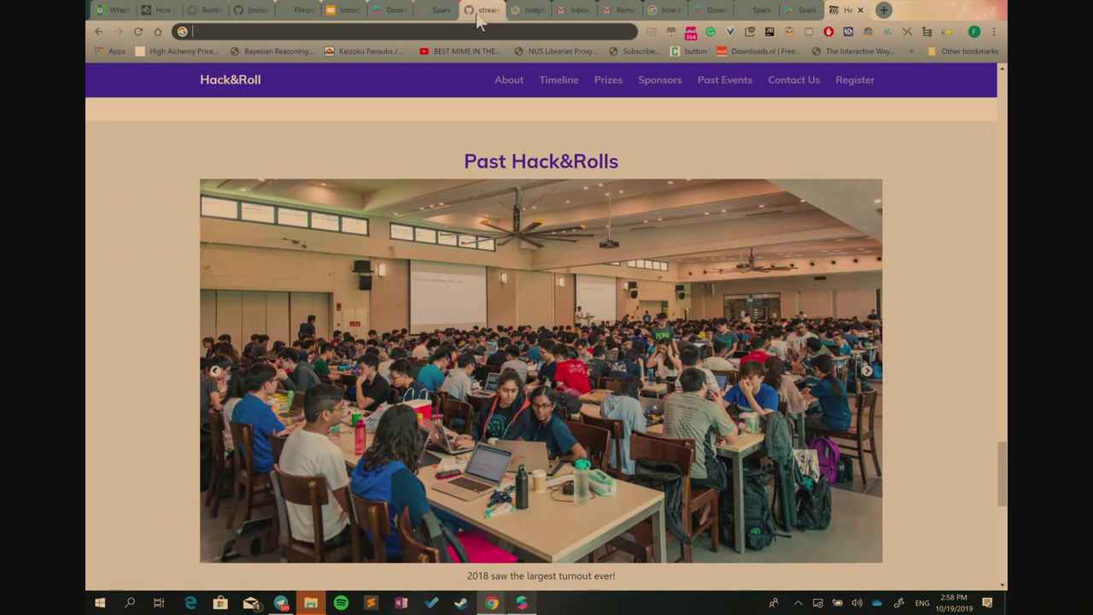
text(poly.google.com)
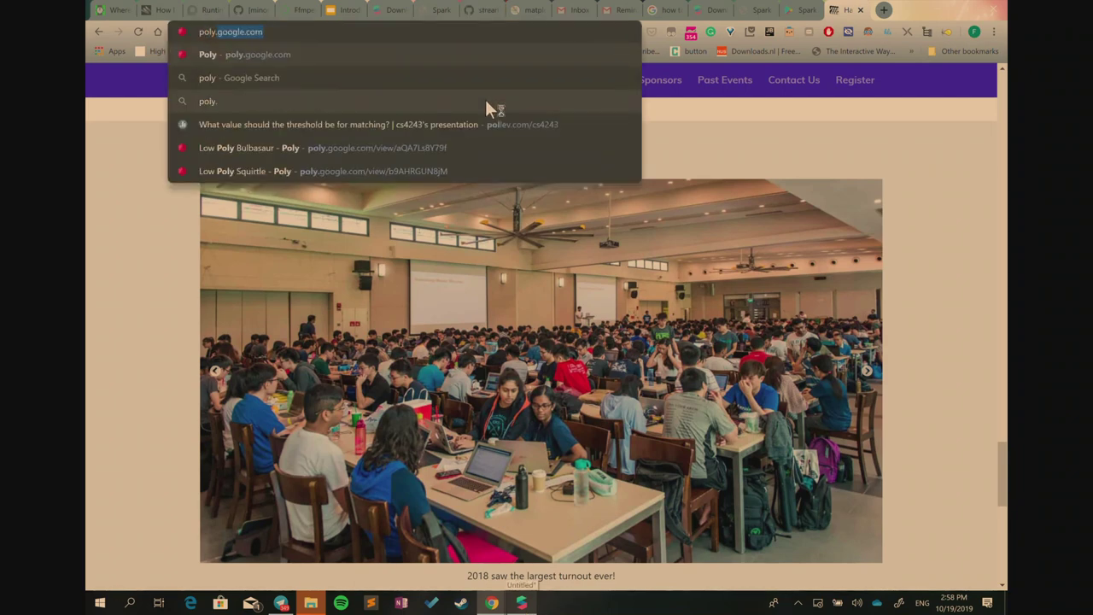
key(Return)
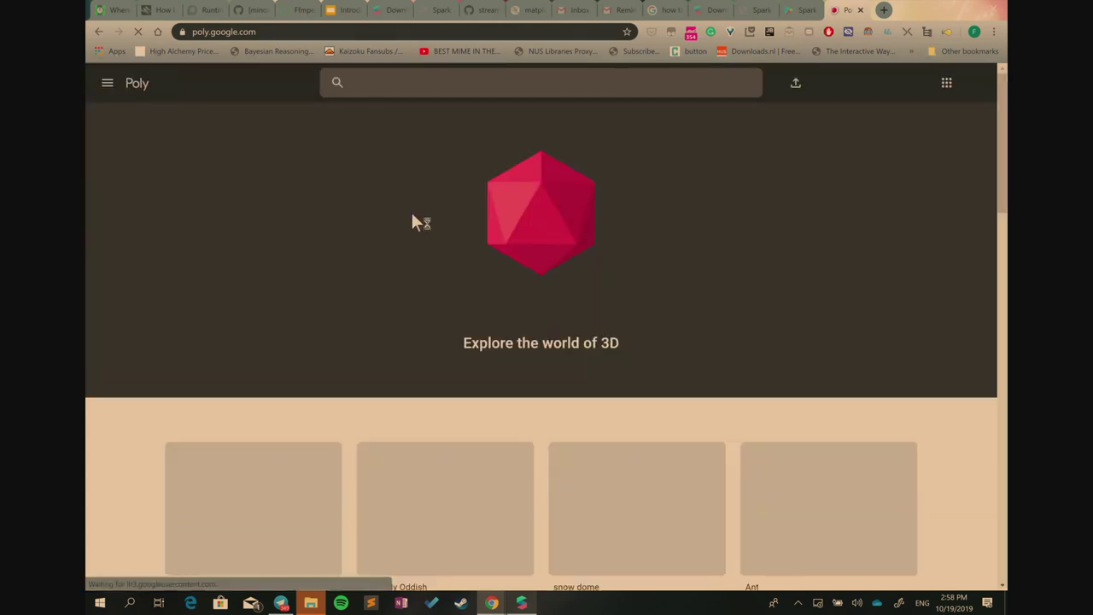
scroll(421, 245, down, 2)
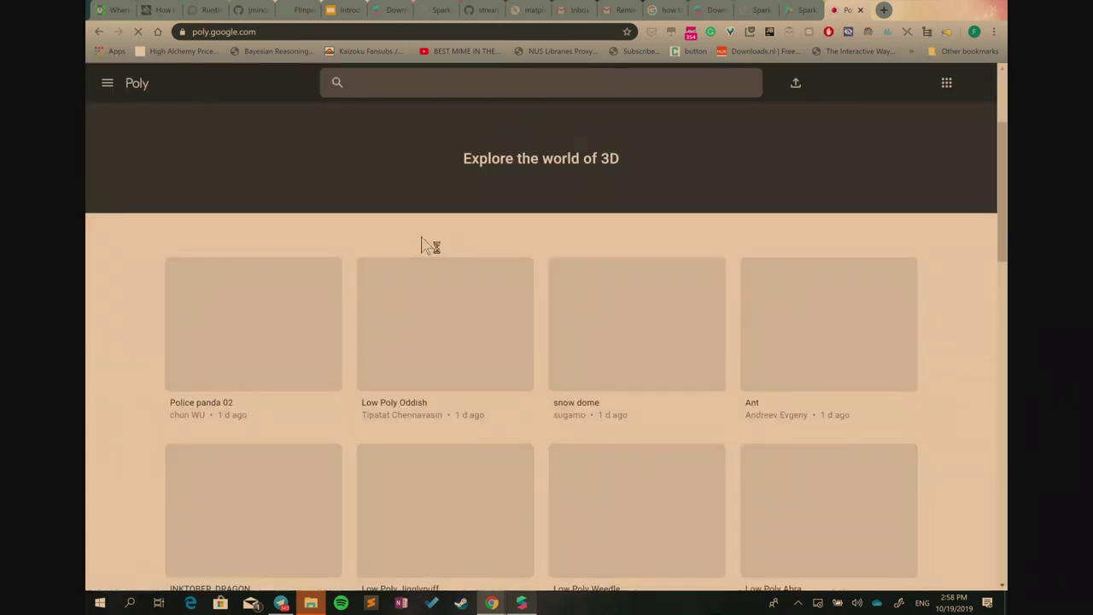
scroll(424, 250, down, 2)
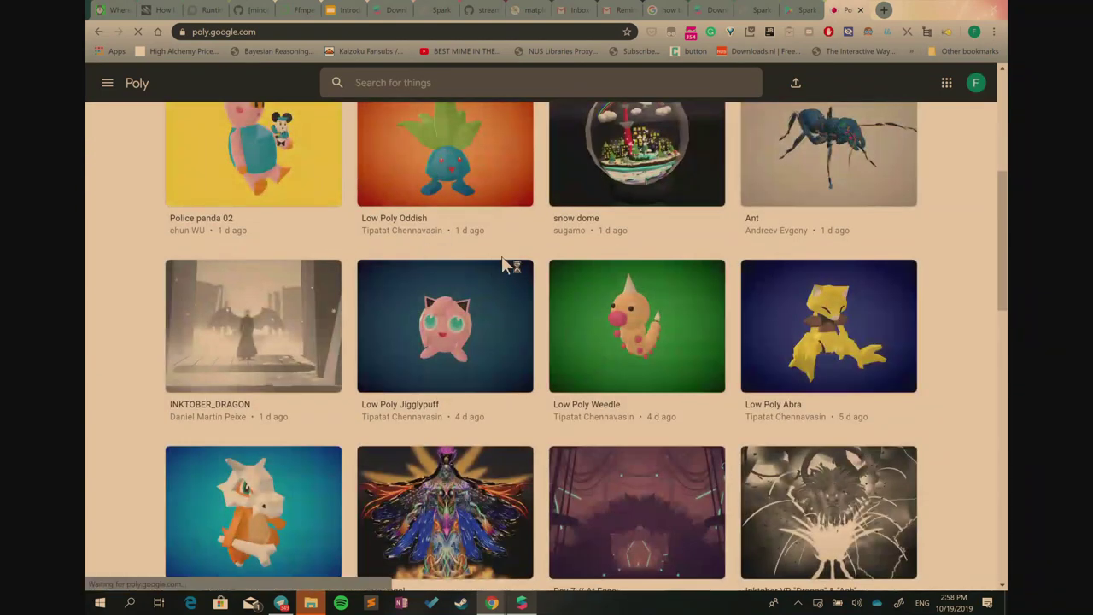
Browse the featured 3D models in the Poly gallery
scroll(517, 267, down, 7)
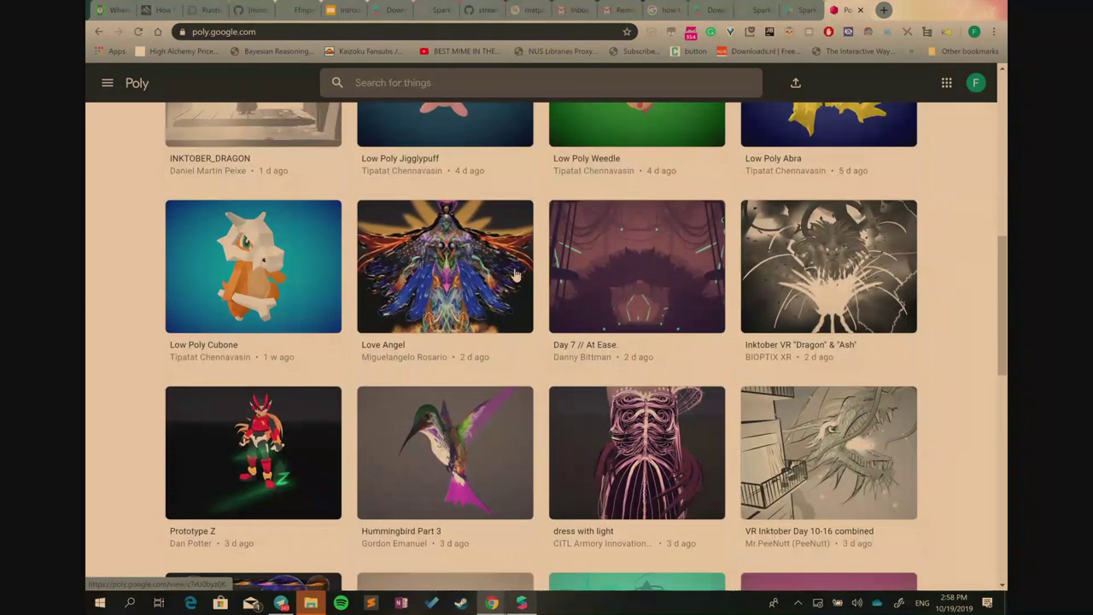
scroll(522, 295, up, 4)
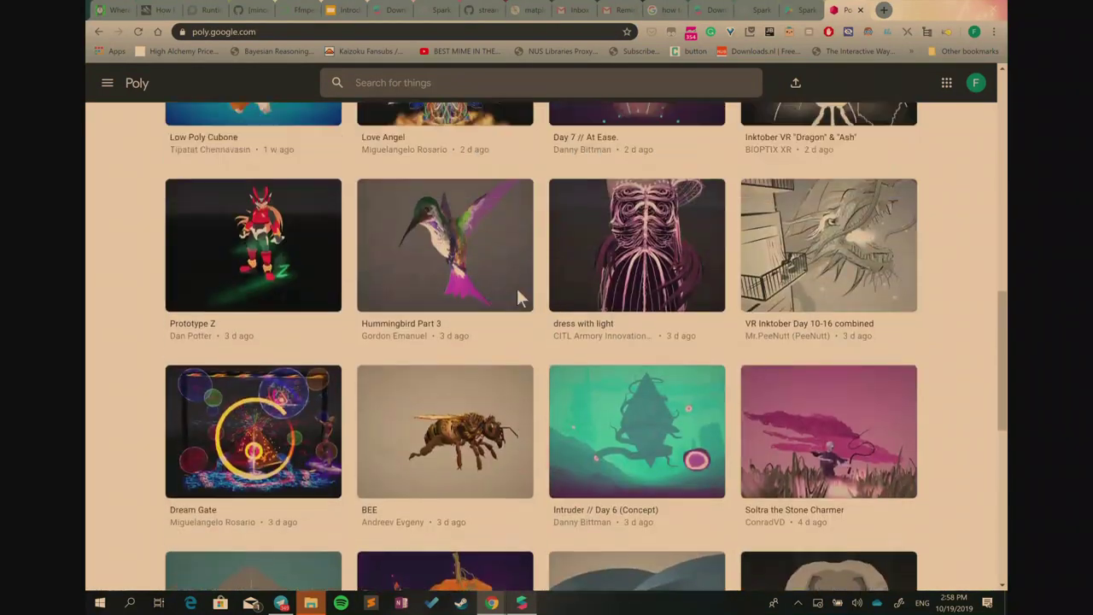
scroll(517, 301, up, 3)
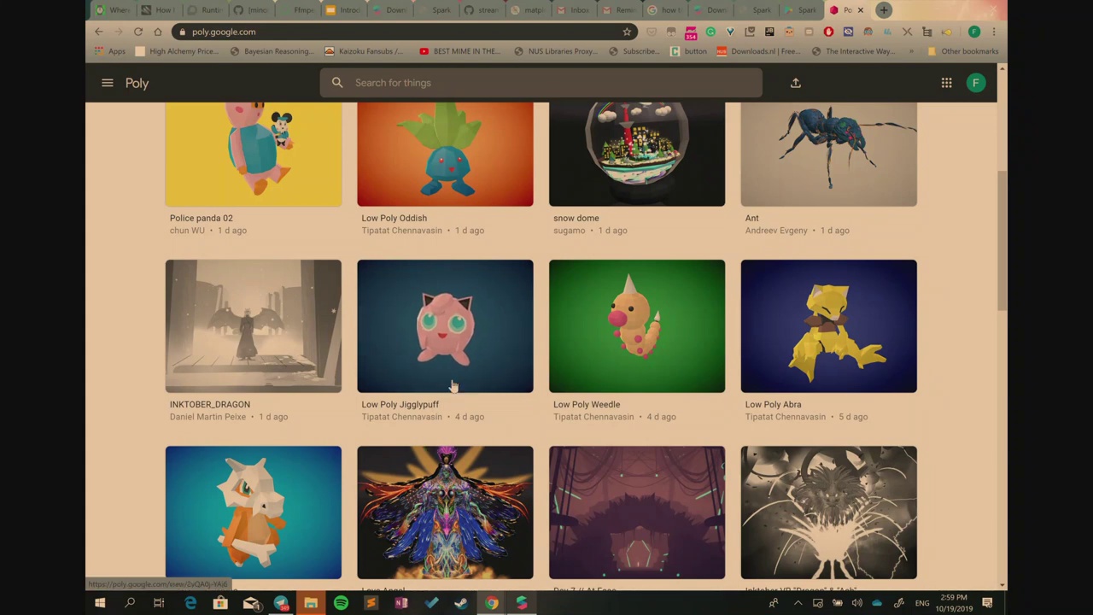
scroll(433, 348, up, 4)
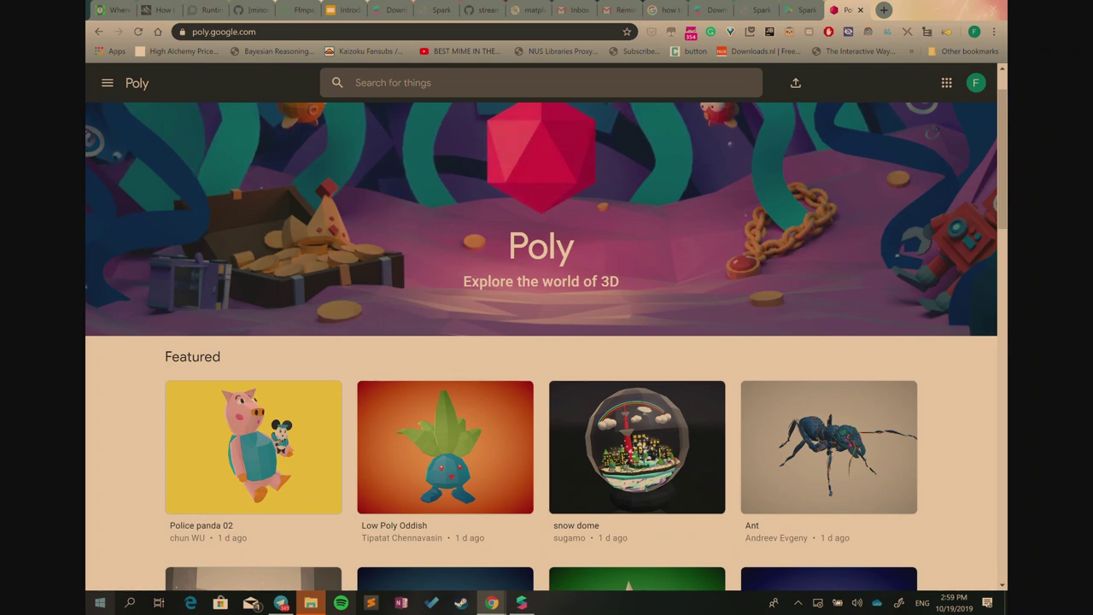
Search the computer for "paint3d" and launch Paint 3D
click(96, 604)
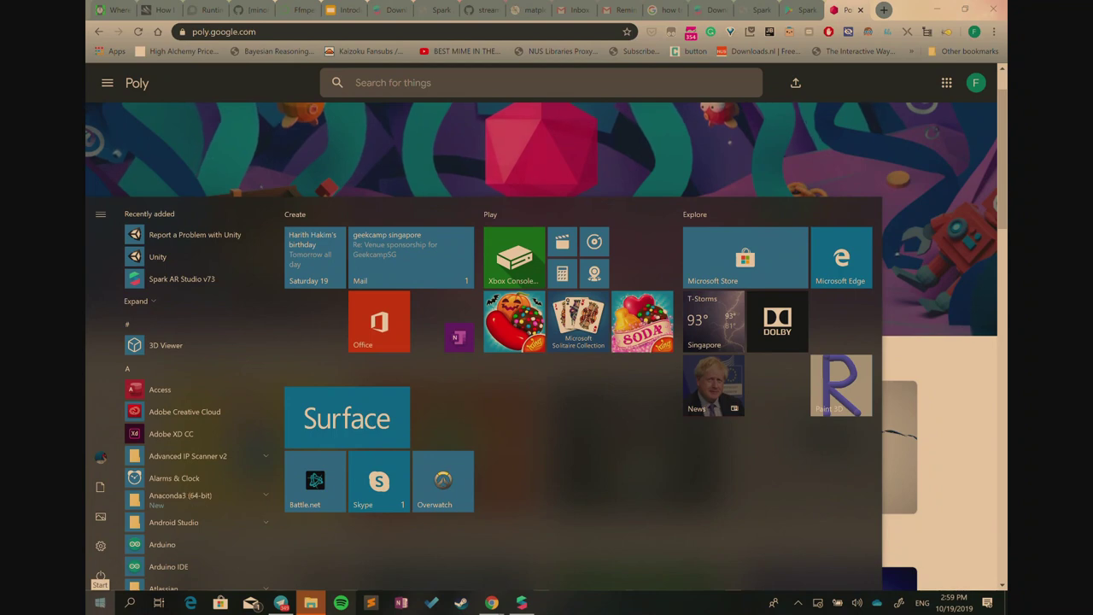
click(94, 603)
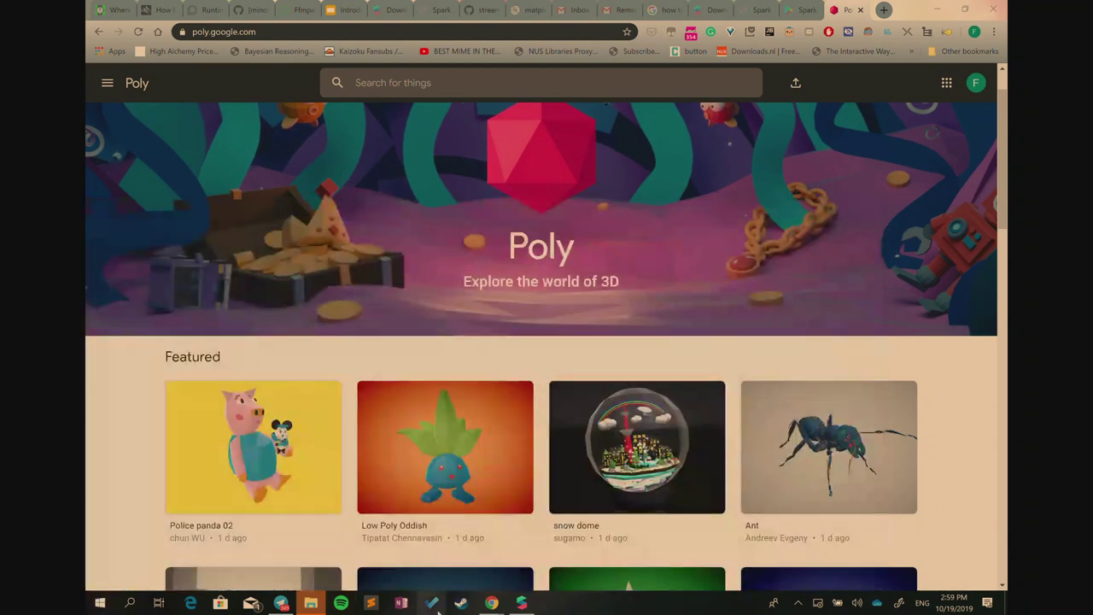
click(99, 602)
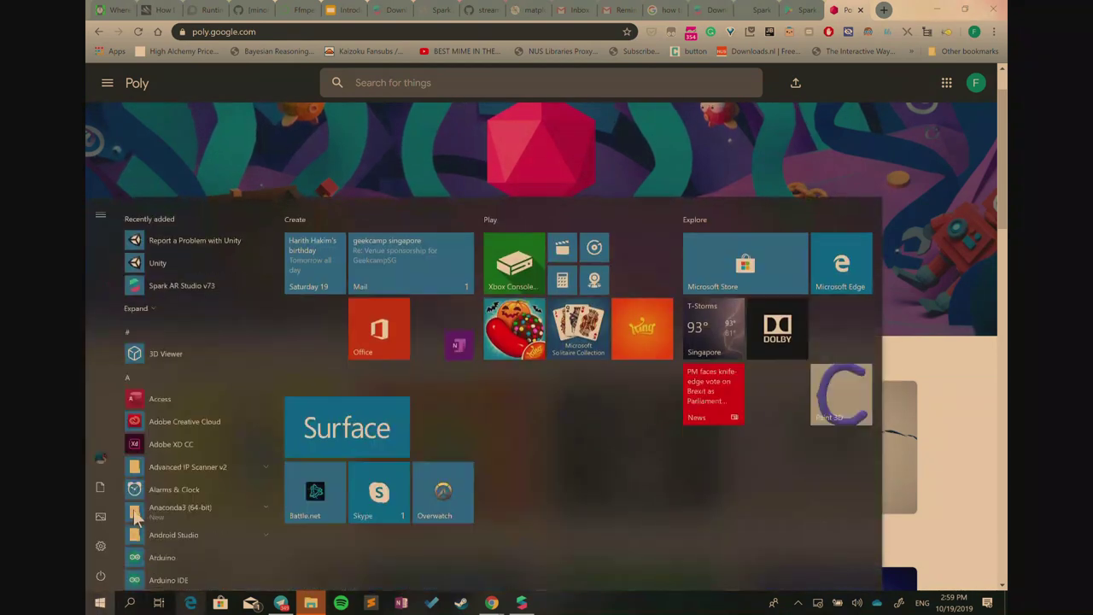
click(116, 491)
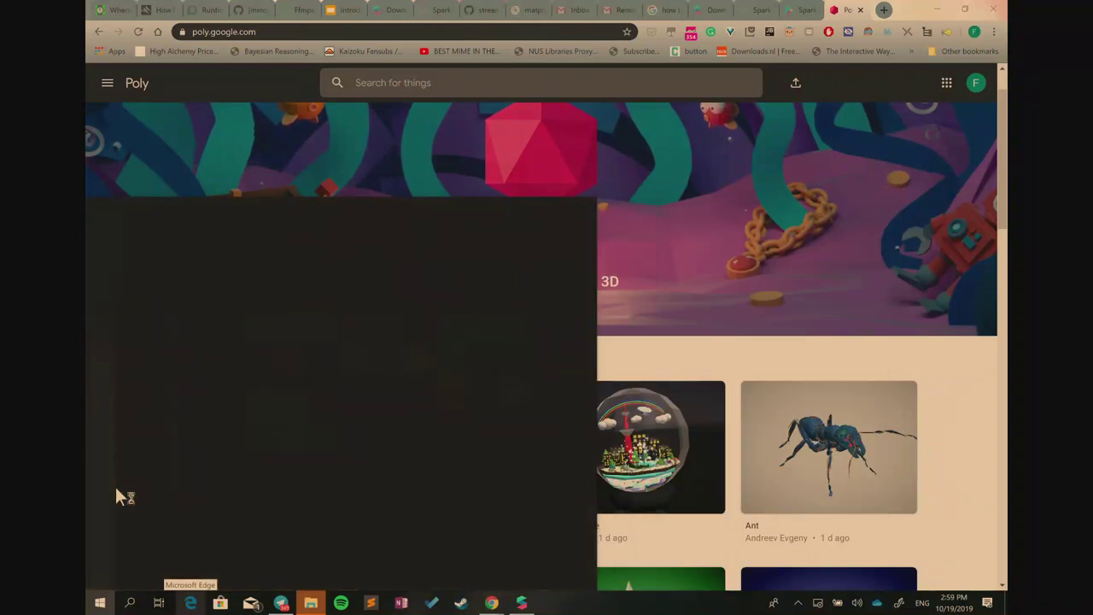
text(paint3d)
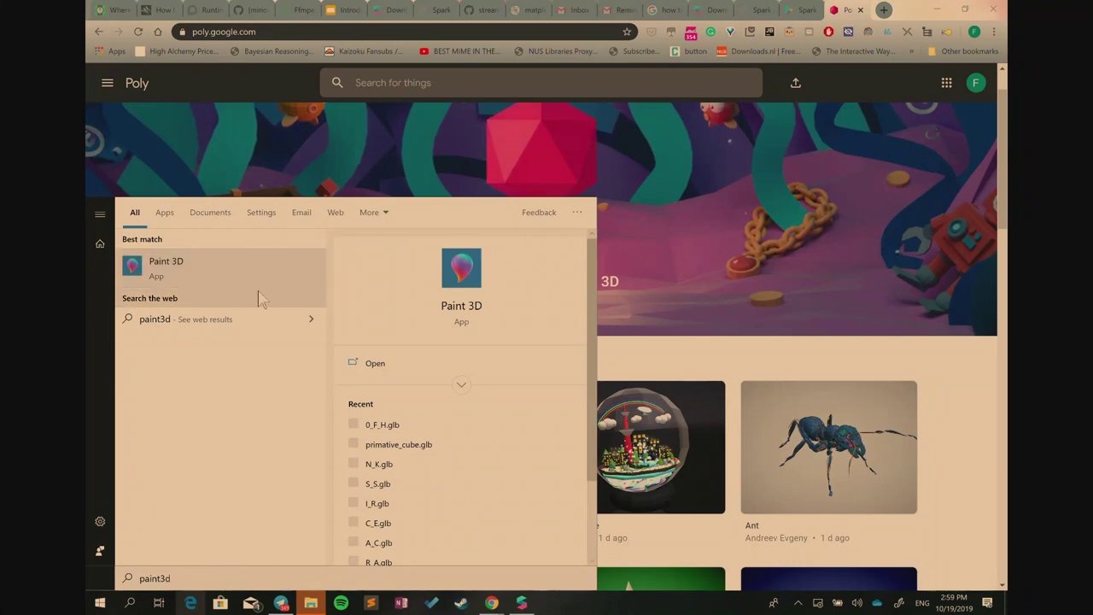
click(196, 273)
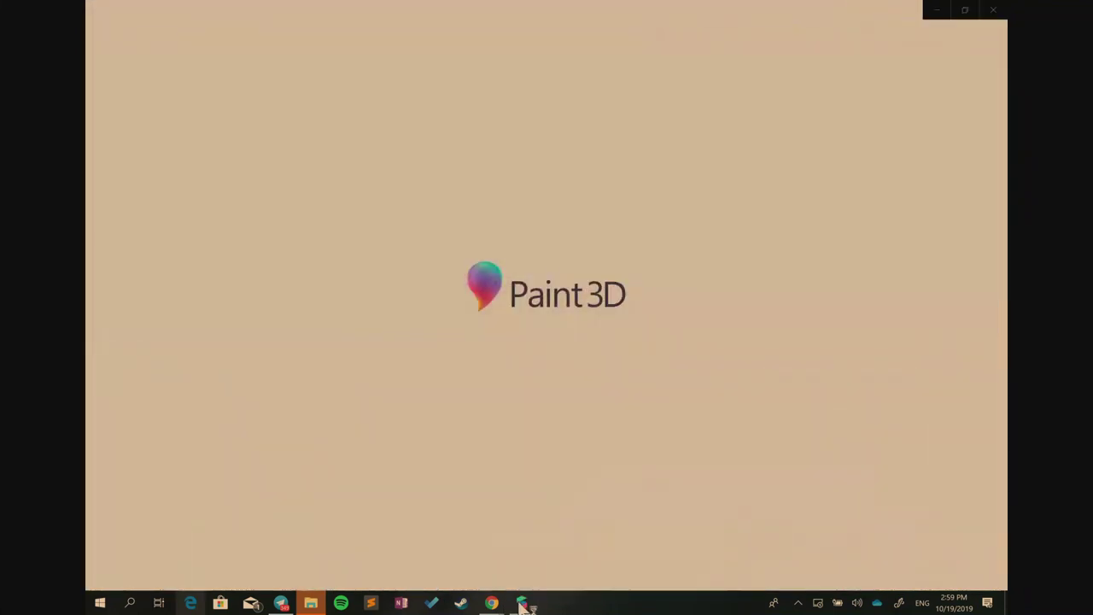
Switch to Spark AR Studio and choose the first real-time simulation video as the camera source
click(521, 602)
click(97, 70)
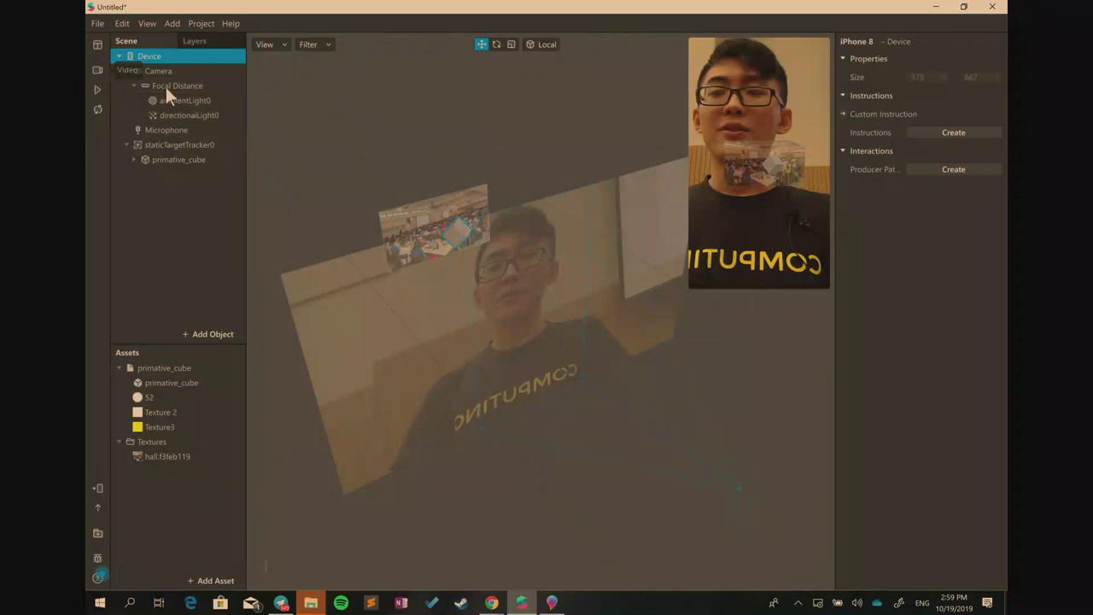
click(134, 157)
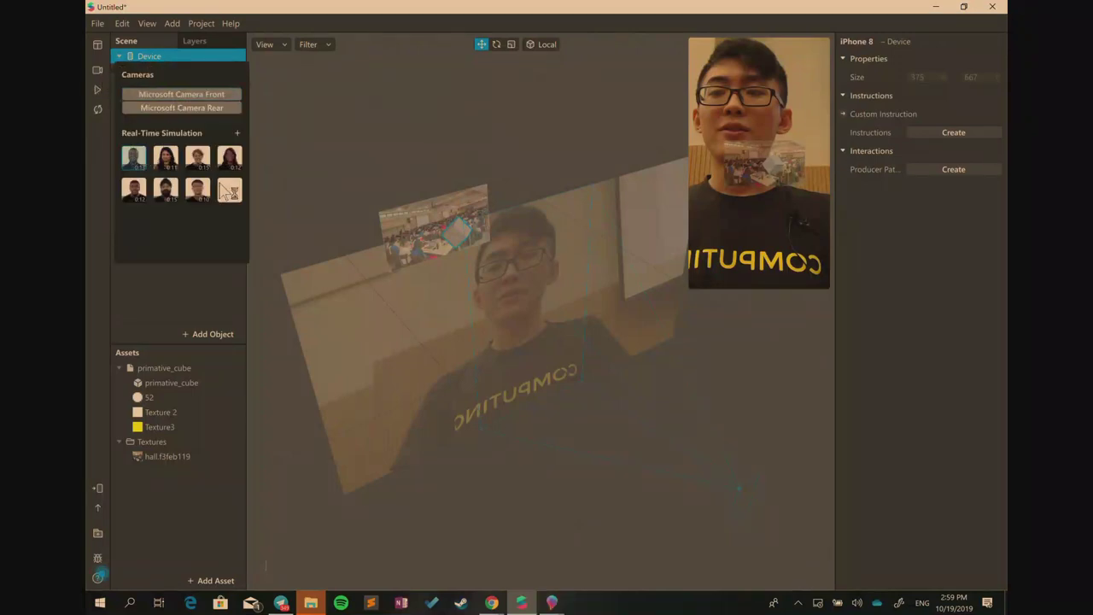
click(197, 291)
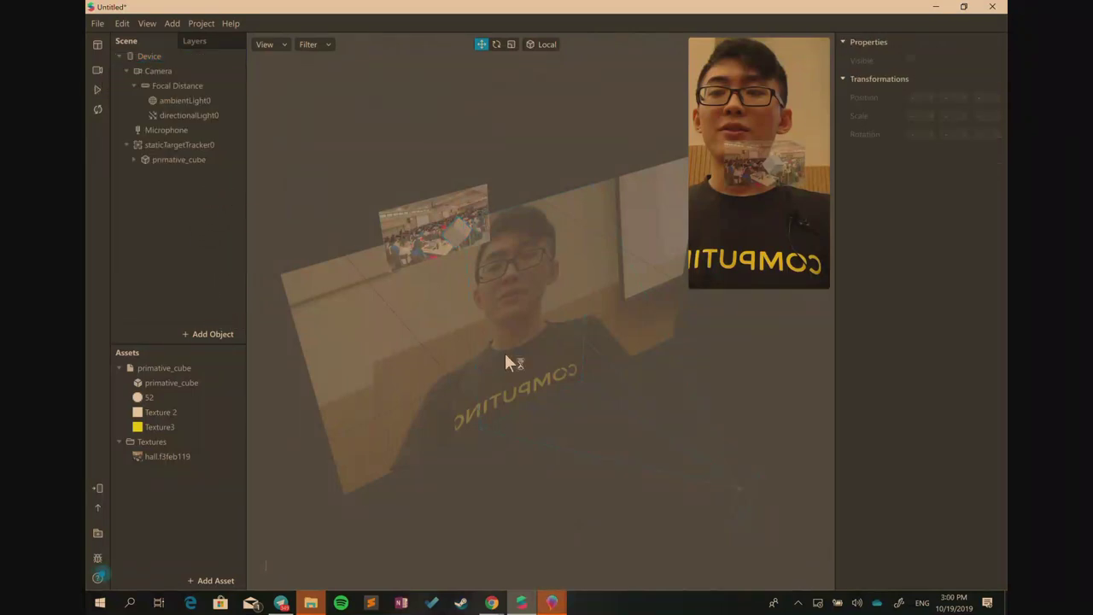
Close the surplus Paint 3D windows and switch to the remaining one
mouse_move(570, 602)
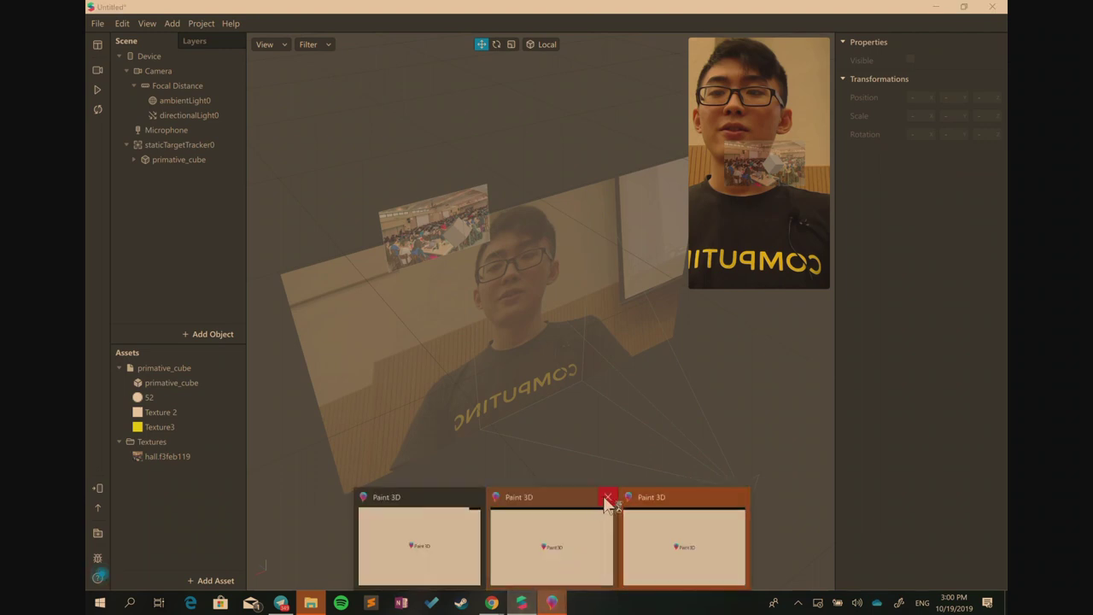
click(669, 509)
mouse_move(551, 602)
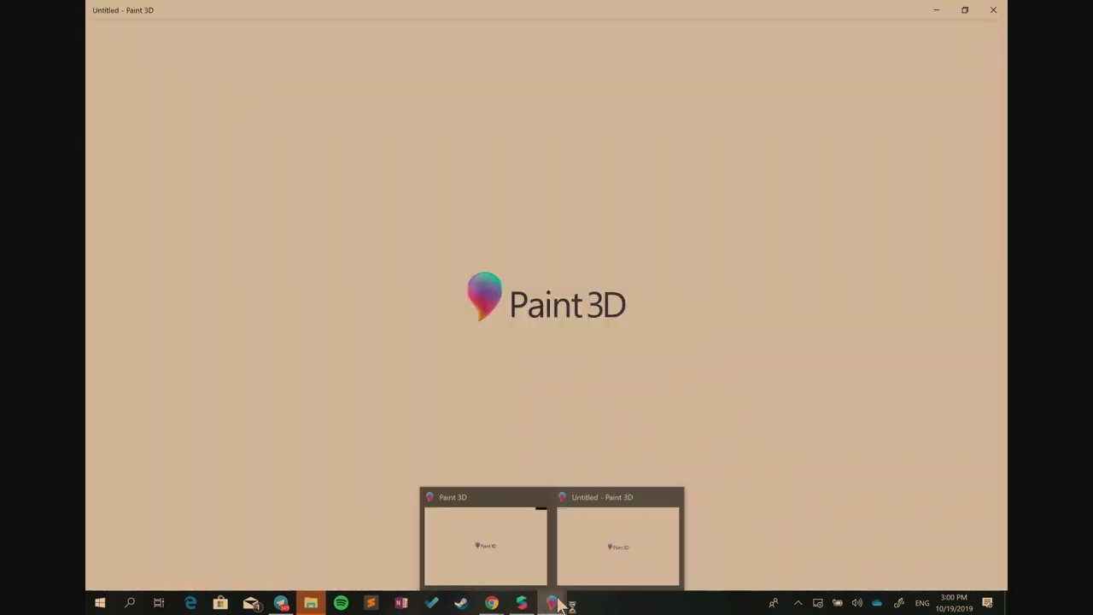
click(673, 497)
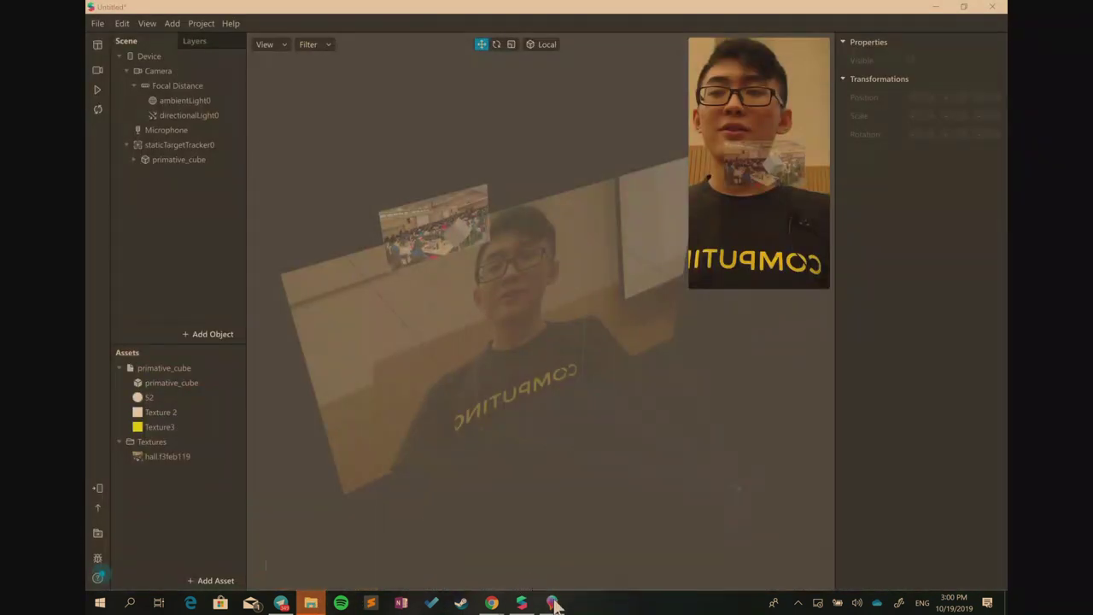
click(554, 604)
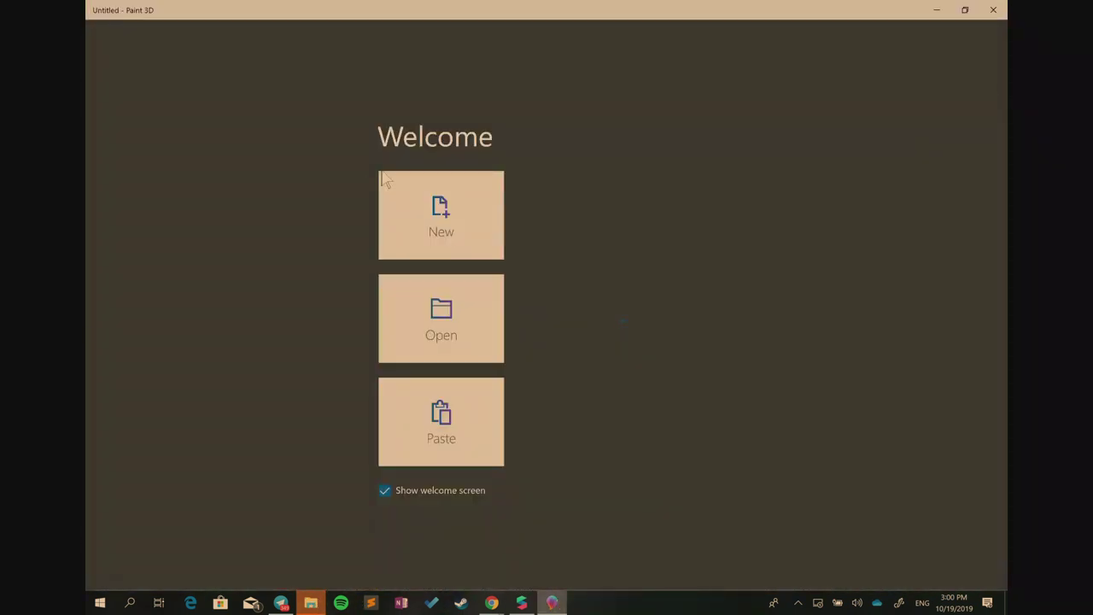
Create a new Paint 3D project and hide its canvas
click(476, 237)
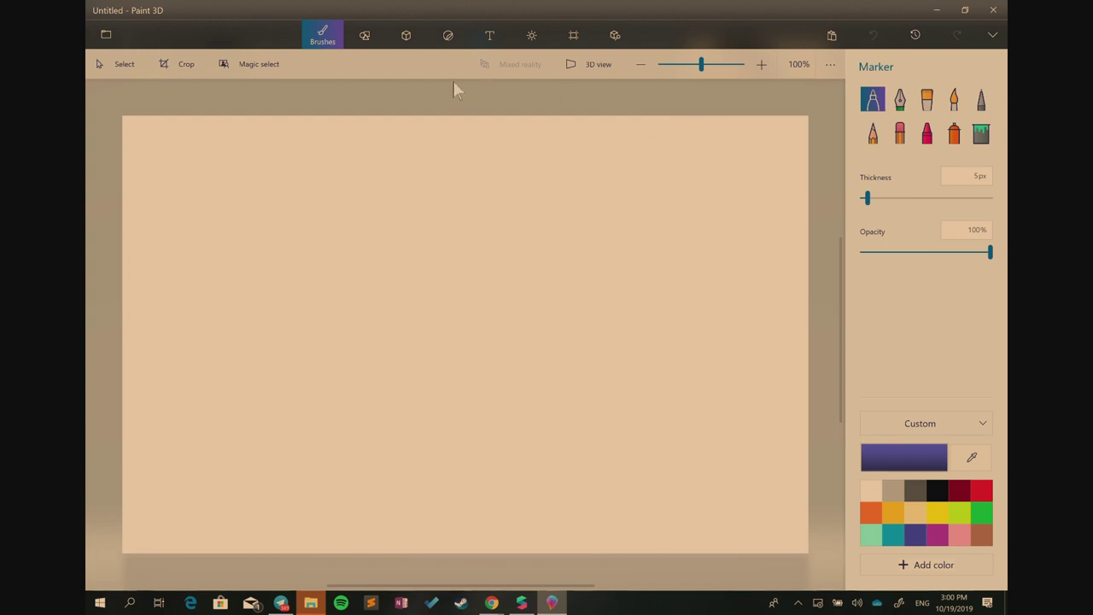
click(601, 66)
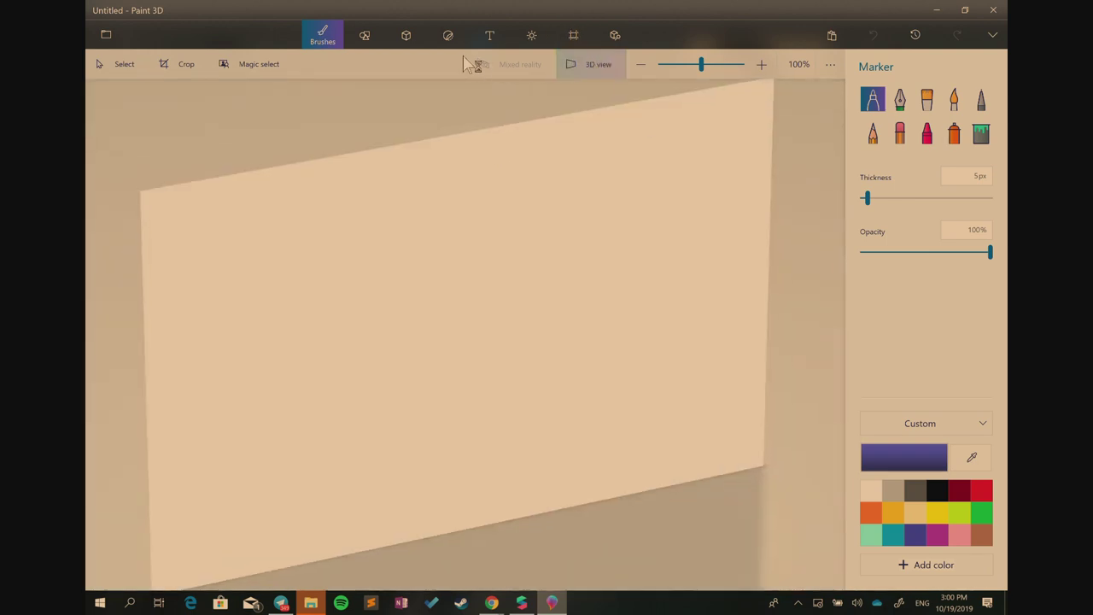
click(408, 38)
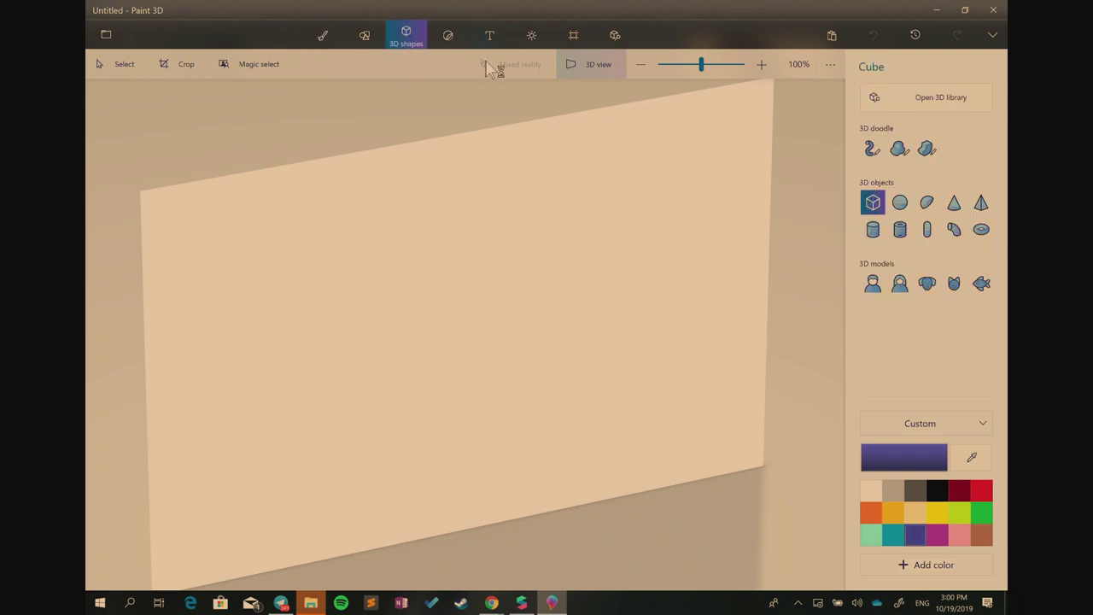
click(574, 36)
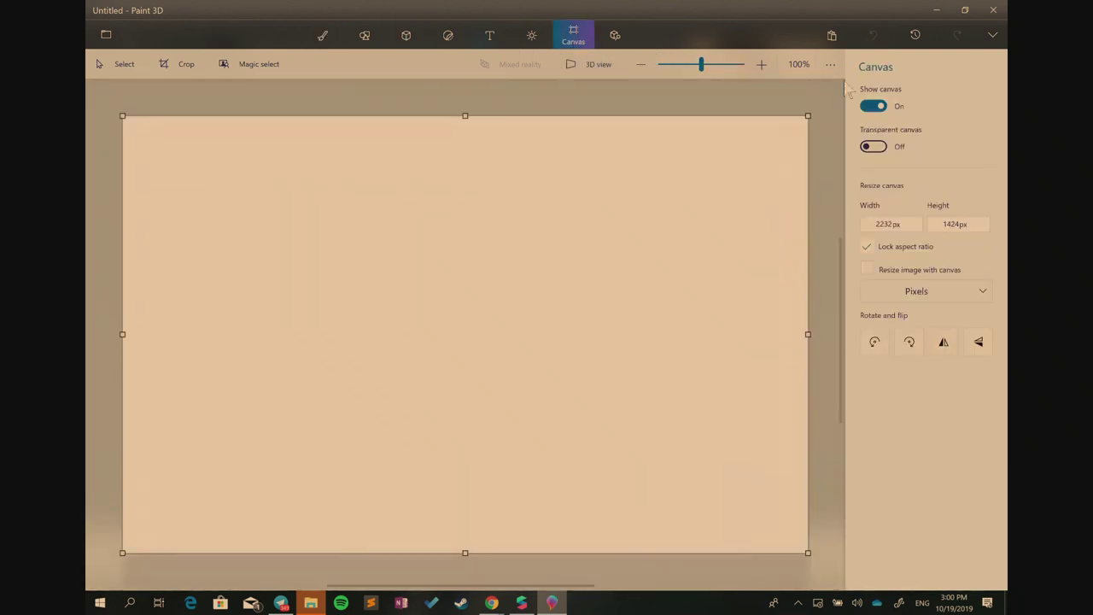
click(871, 104)
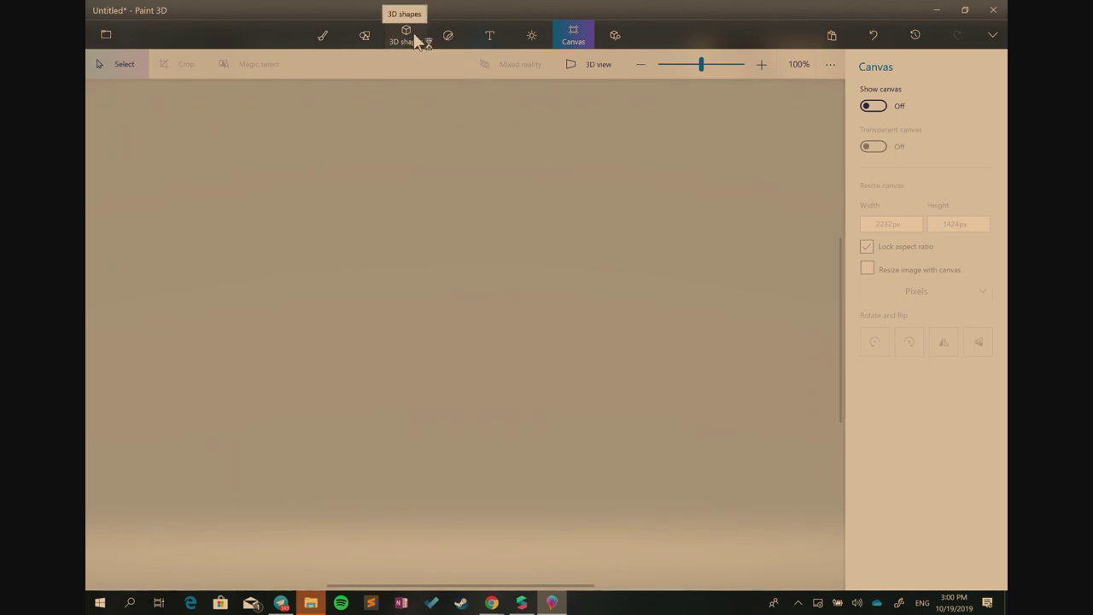
Draw the vertical stem and upper bar of a purple letter F with the Tube brush
click(410, 39)
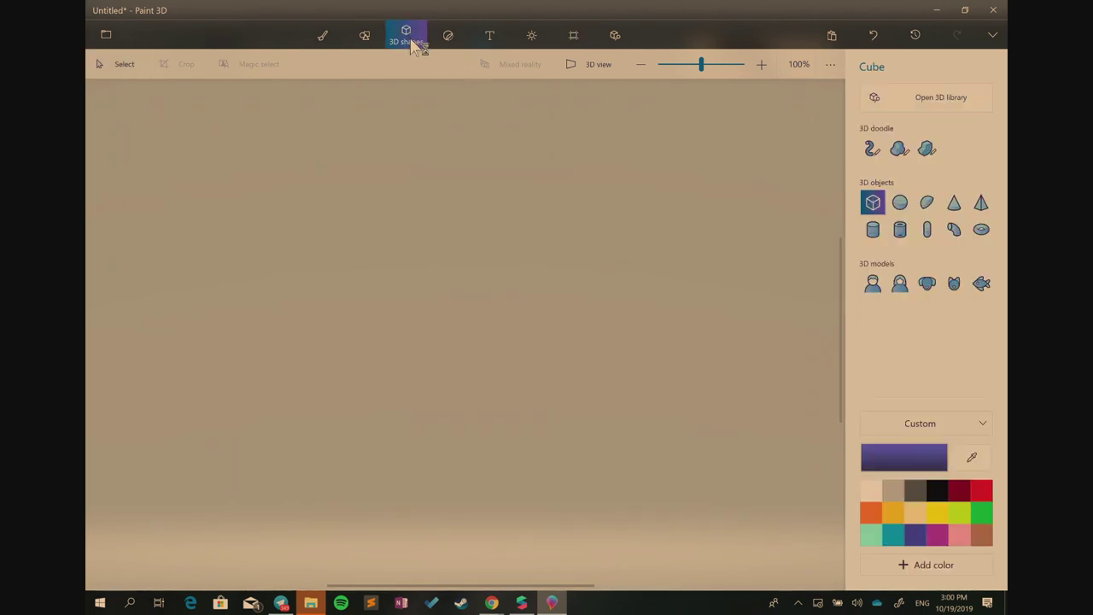
click(872, 149)
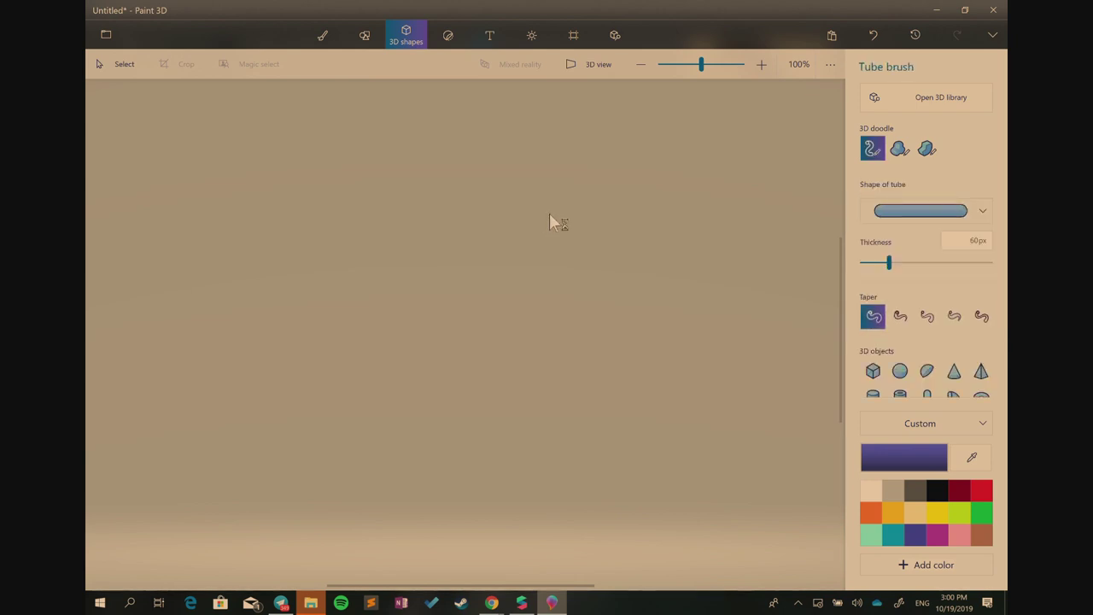
drag(378, 232, 377, 401)
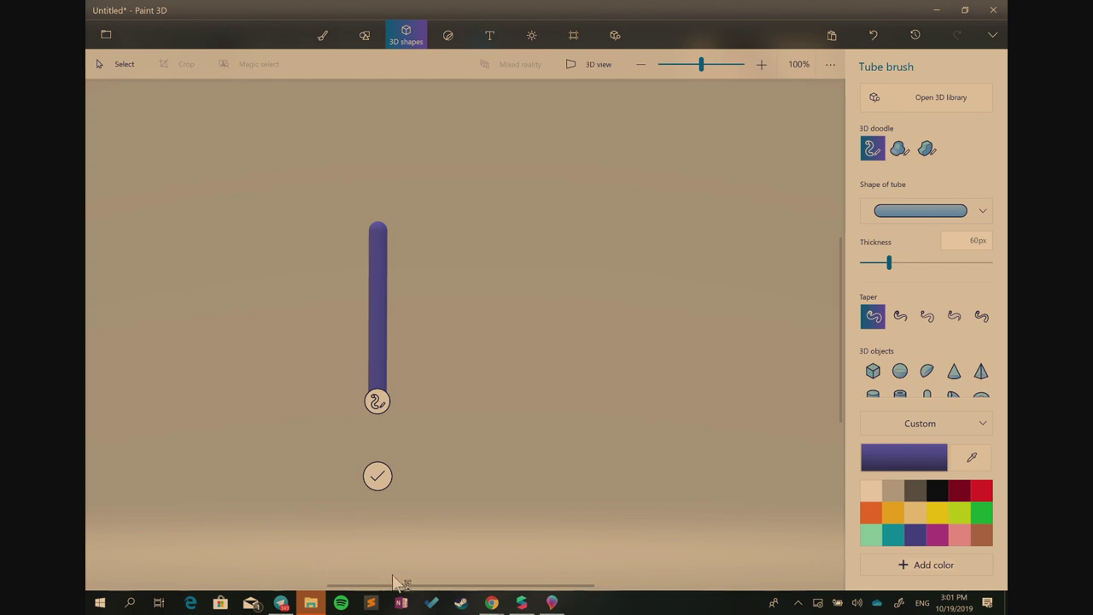
click(447, 247)
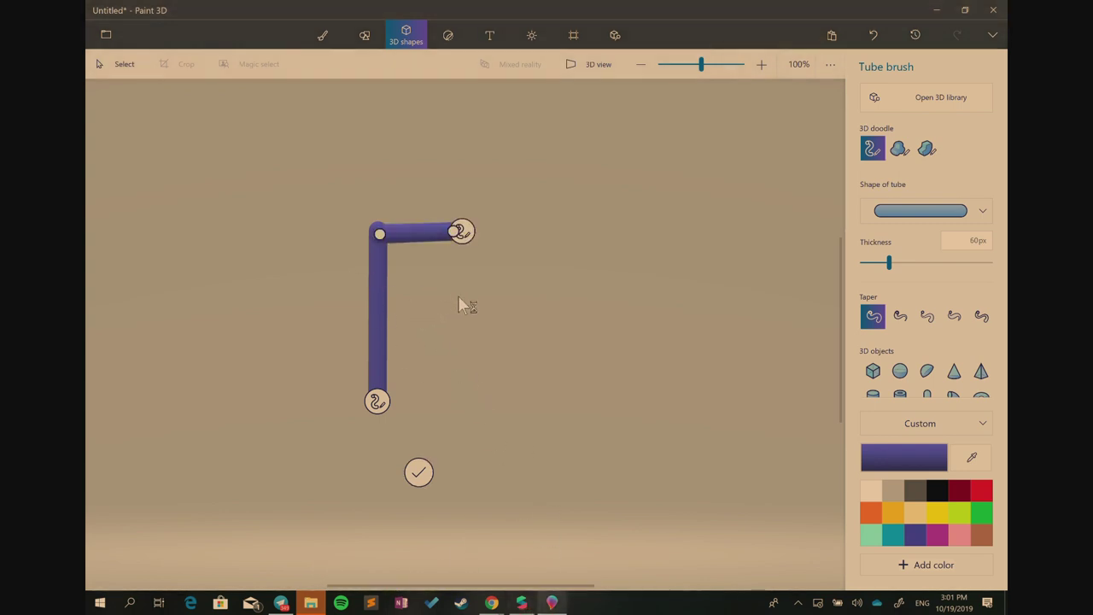
key(super+alt+5)
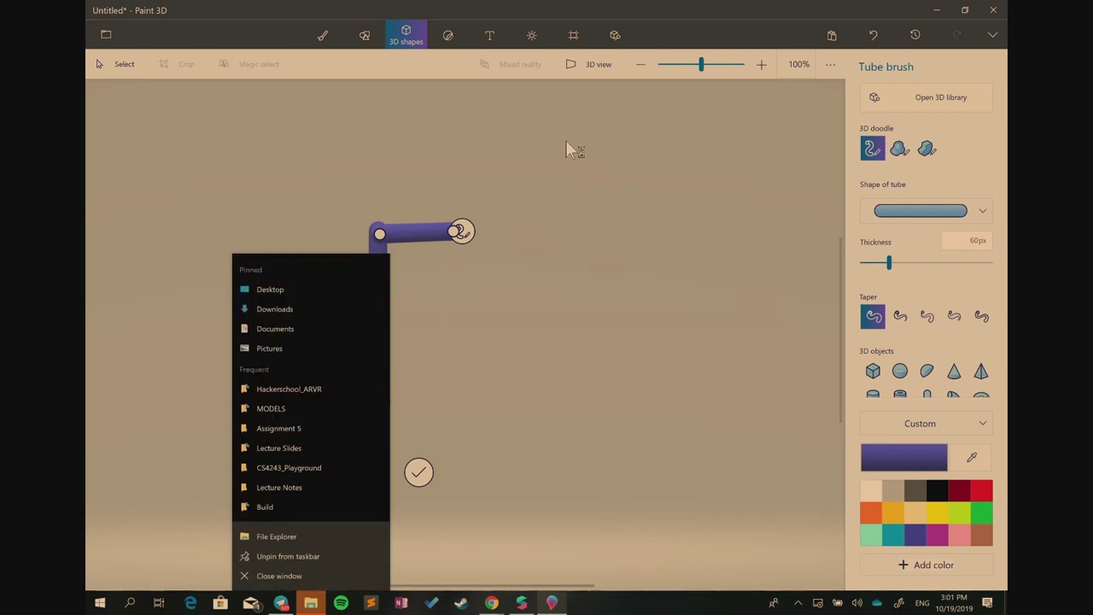
key(Escape)
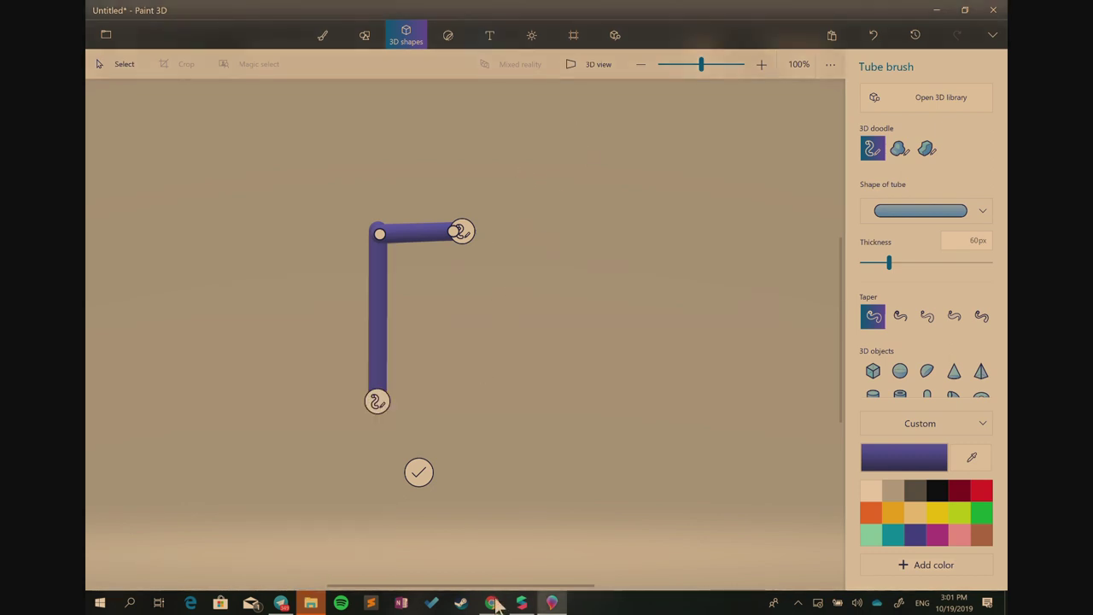
click(521, 603)
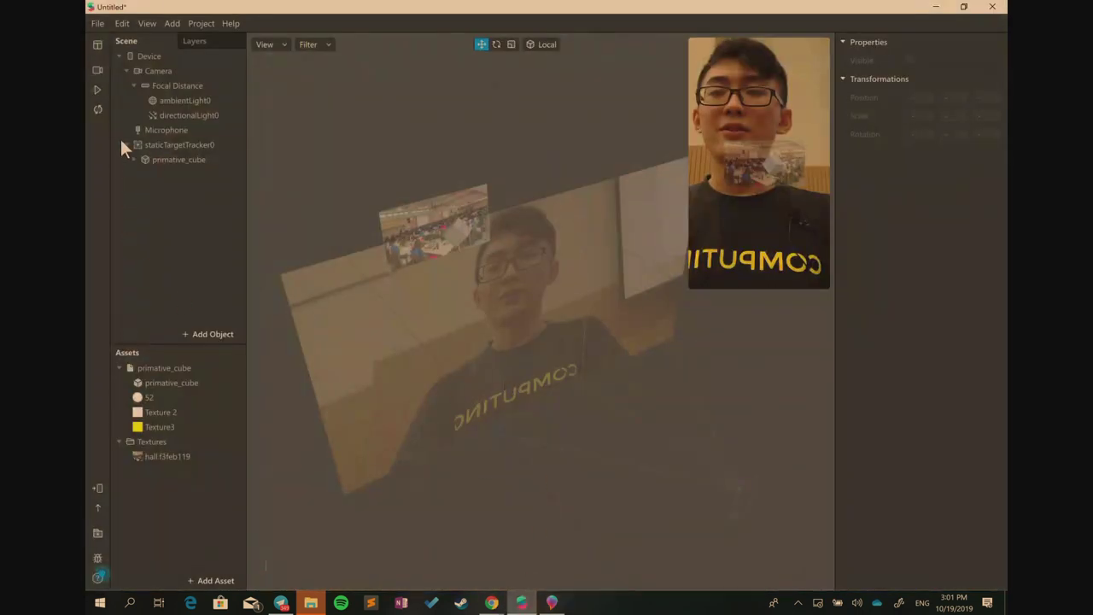
click(552, 603)
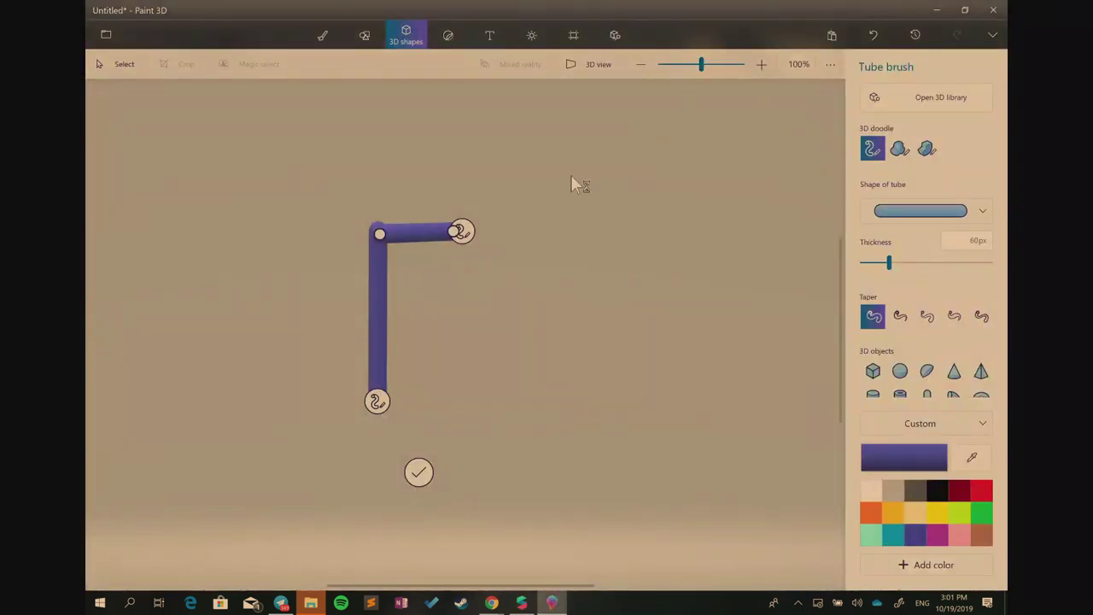
In 3D view, add the middle bar of the letter F as a short tube from its stem and finish the doodle
click(590, 64)
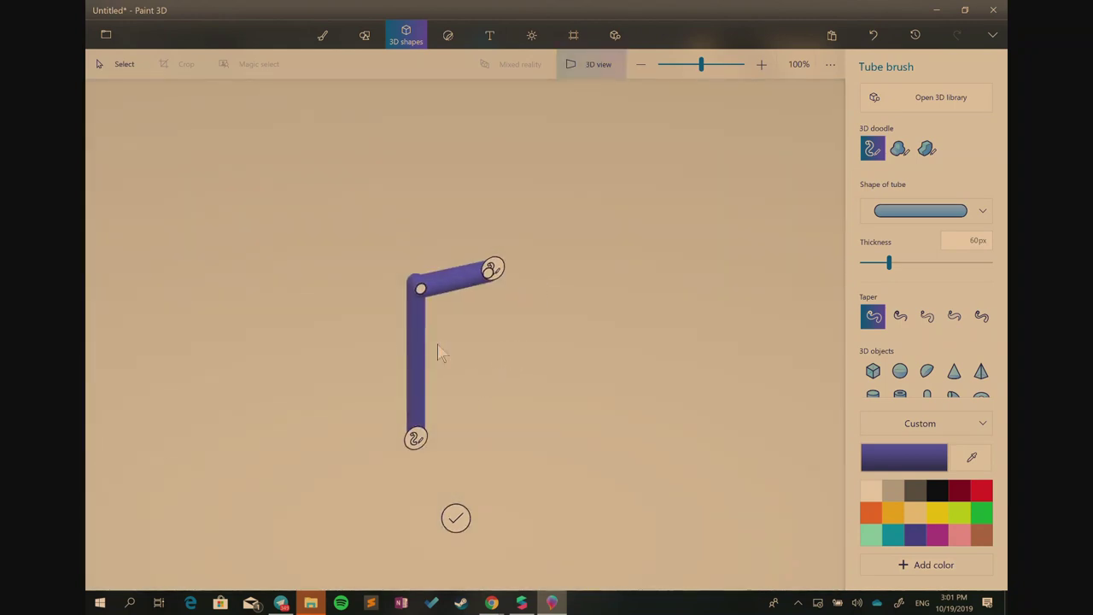
scroll(546, 394, down, 2)
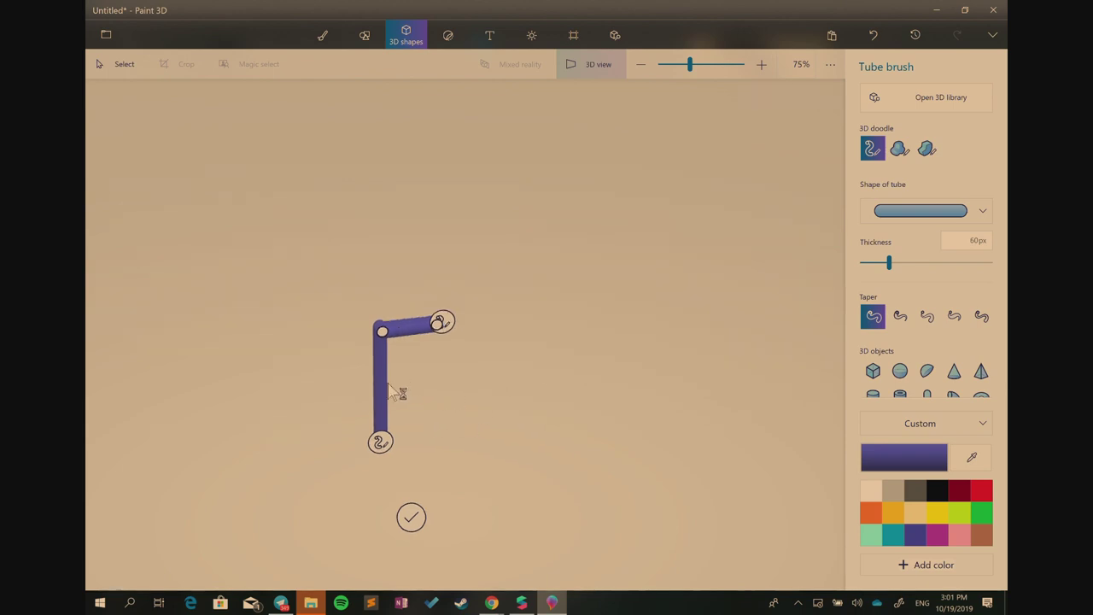
drag(382, 382, 432, 382)
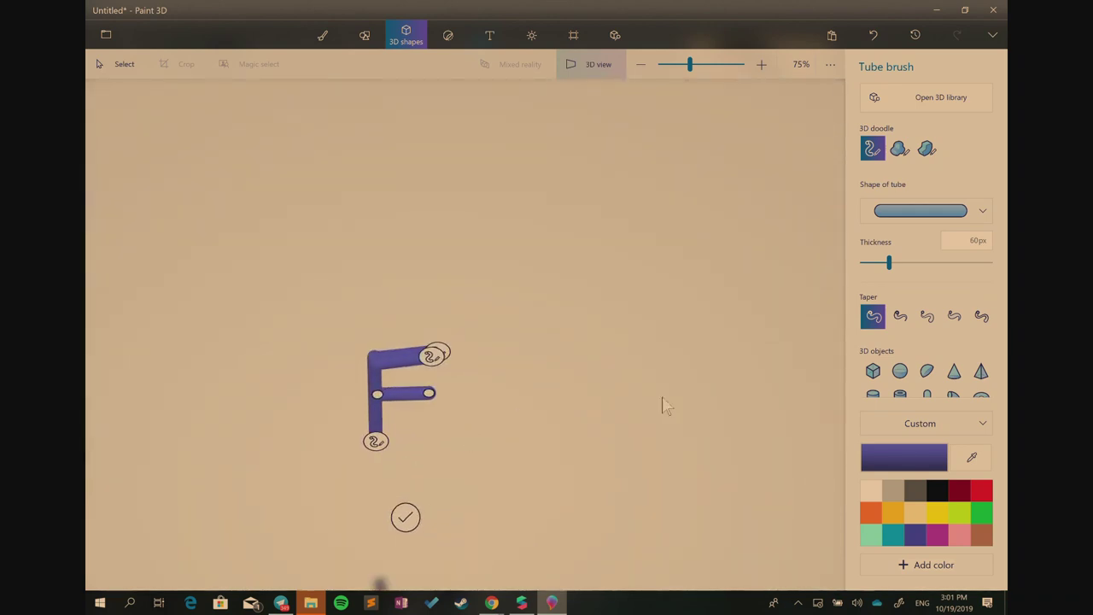
click(875, 374)
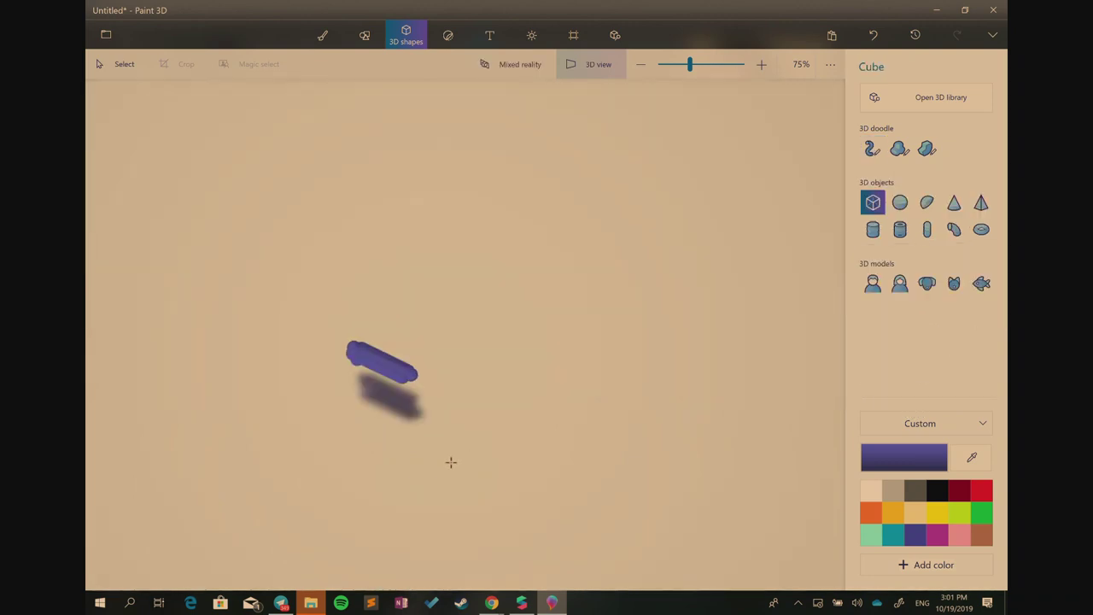
Close Paint 3D without saving the doodle and open 0_F_H.glb from the MODELS folder in Hackerschool_ARVR
click(993, 9)
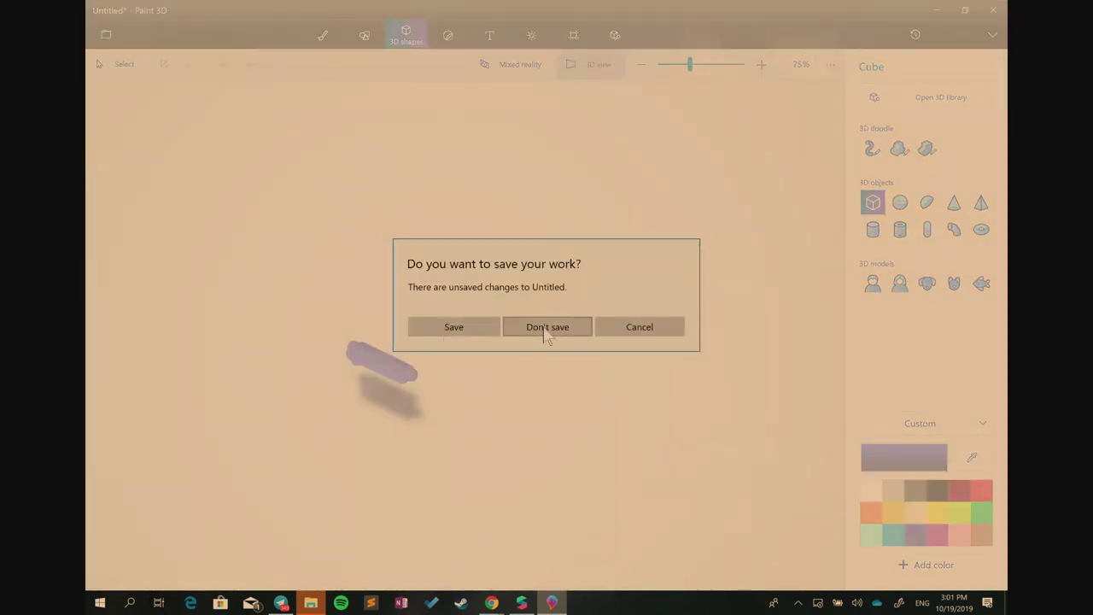
click(544, 334)
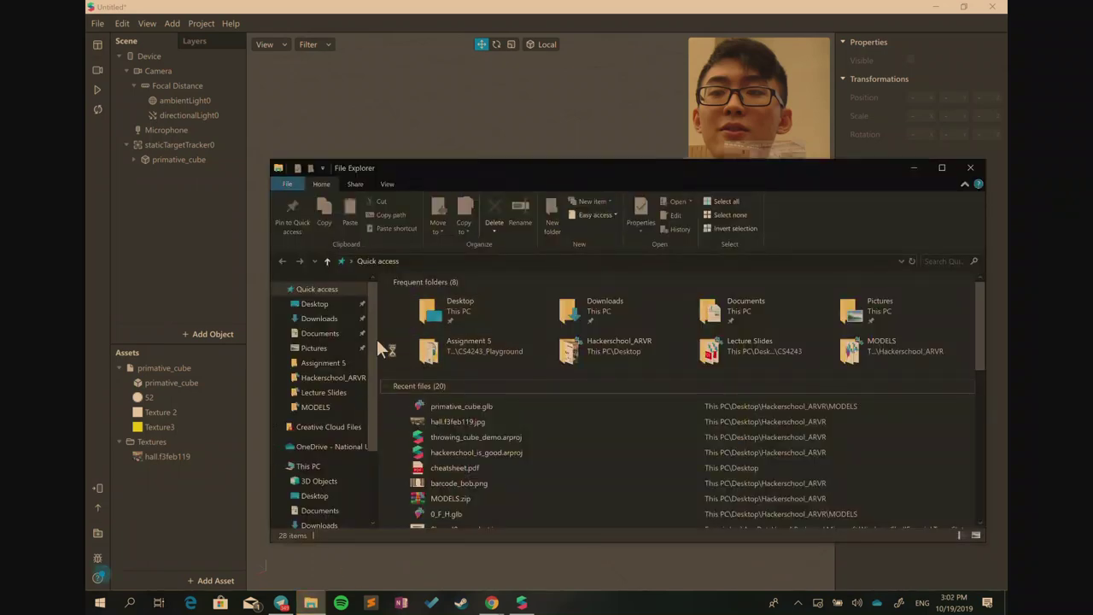
click(353, 381)
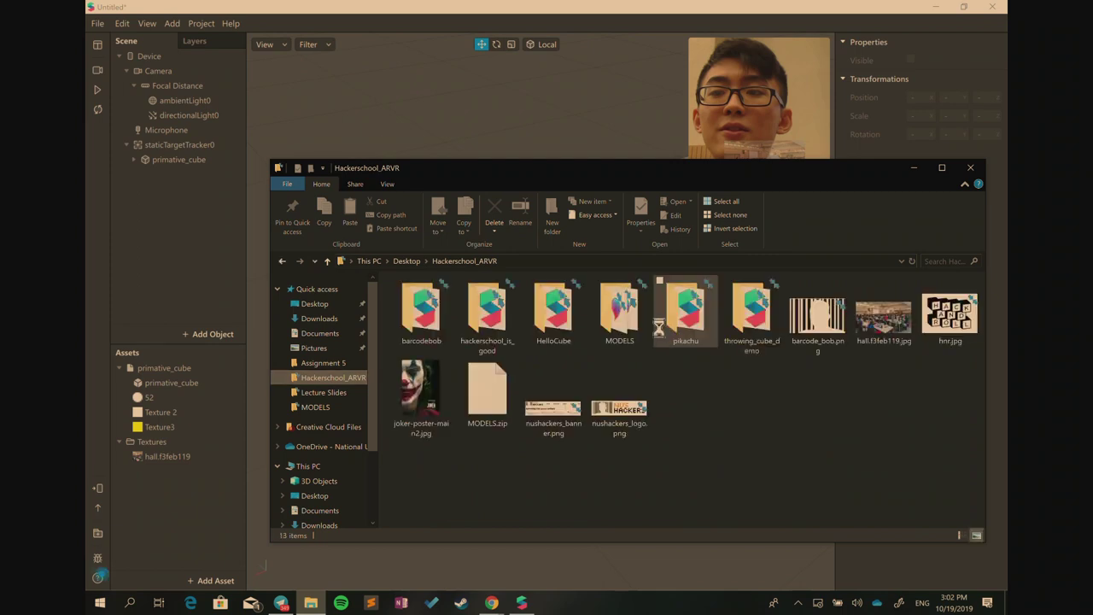
click(613, 316)
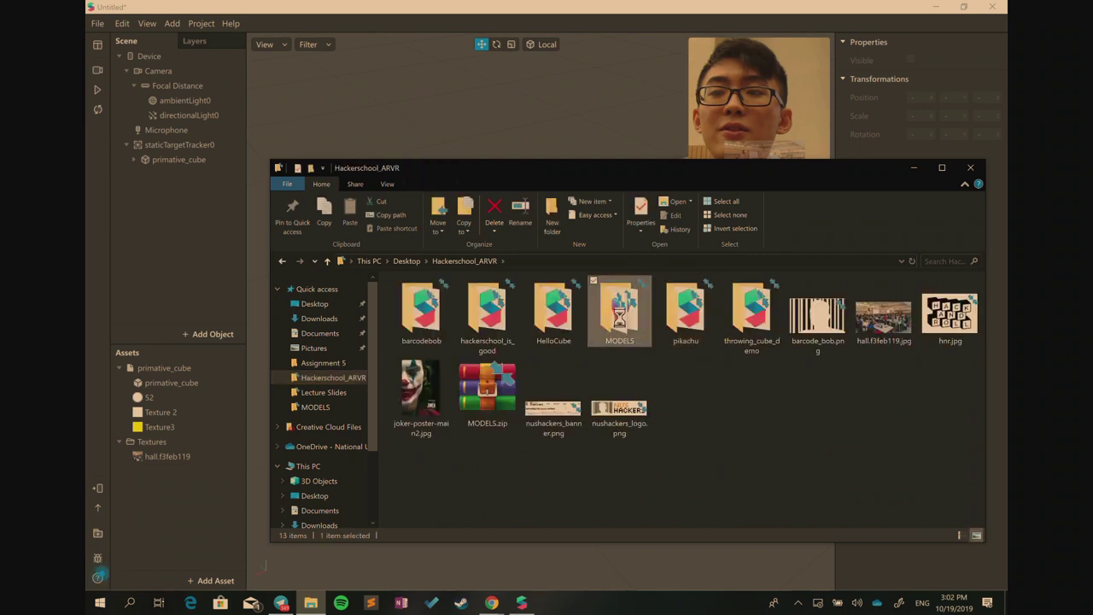
double_click(616, 314)
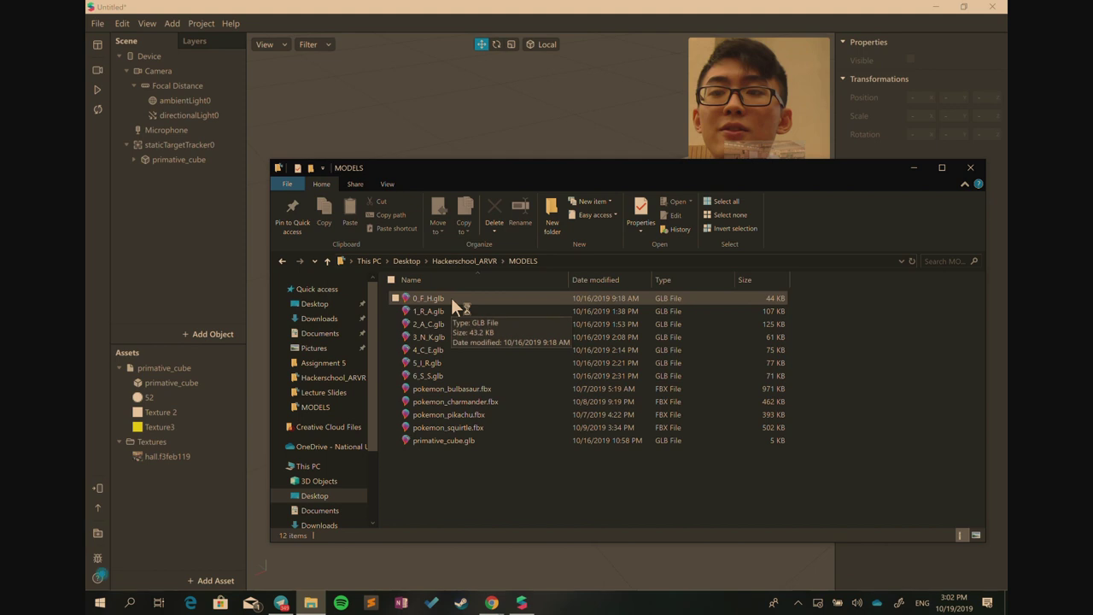
click(452, 298)
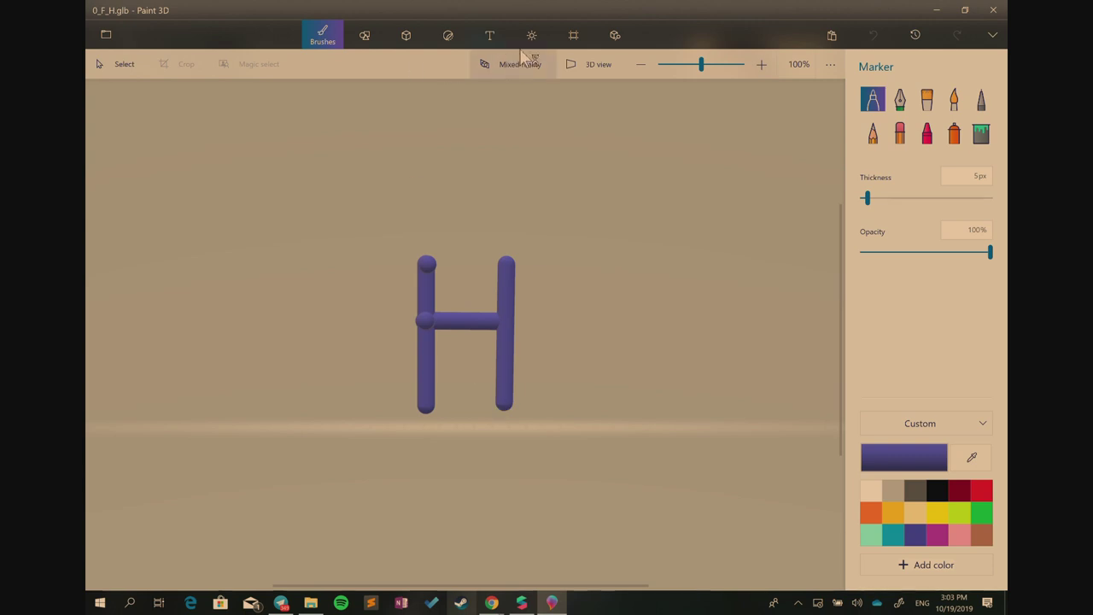
Examine the 0_F_H letter model in 3D view from its F side and its H side, and close Paint 3D
click(591, 65)
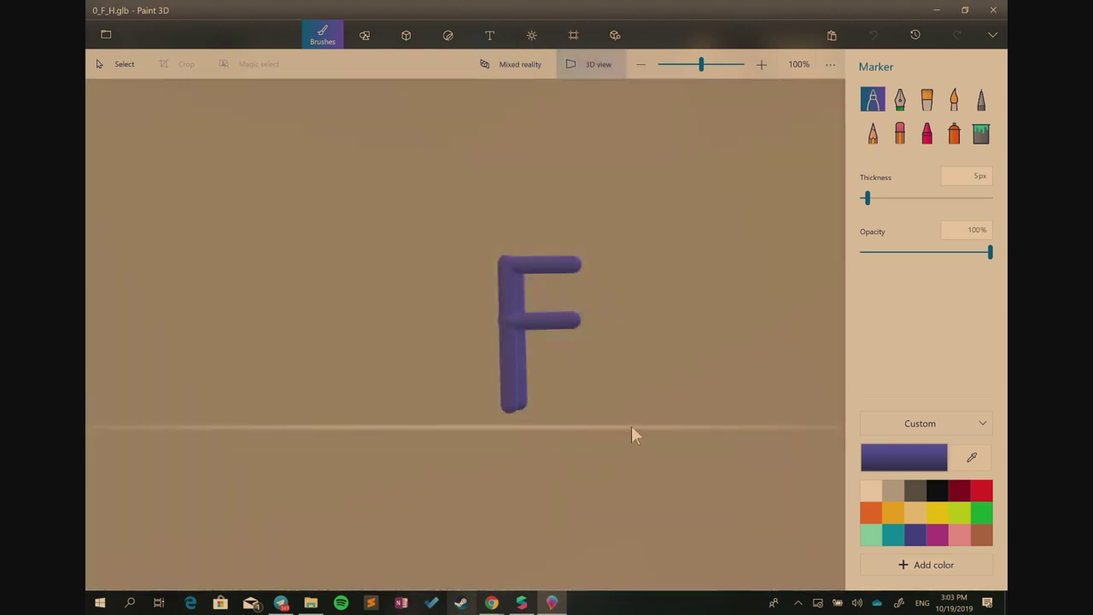
drag(631, 429, 457, 441)
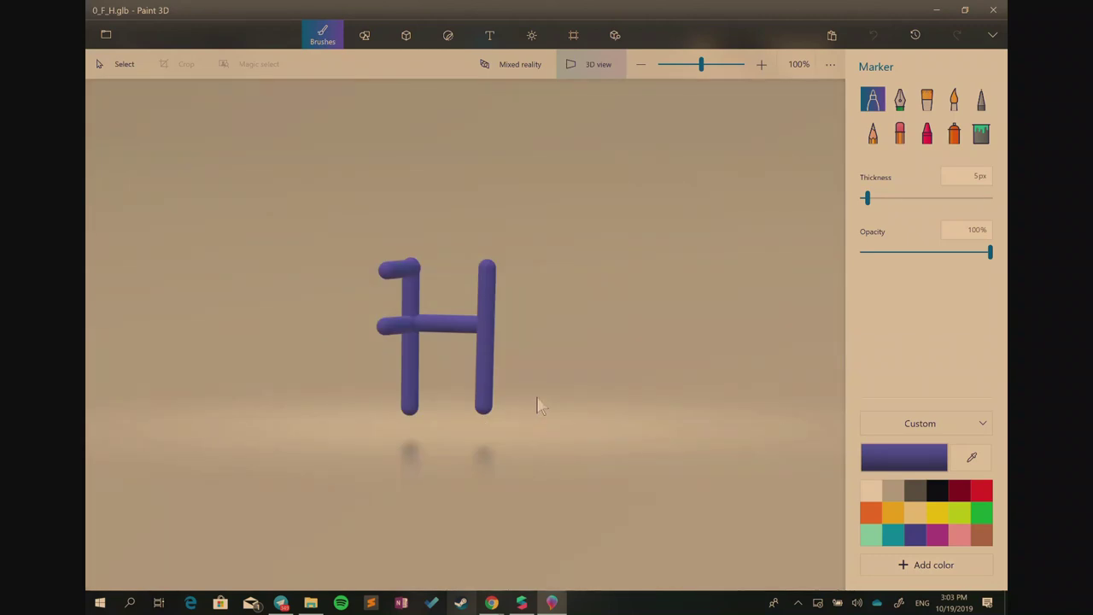
drag(539, 405, 633, 390)
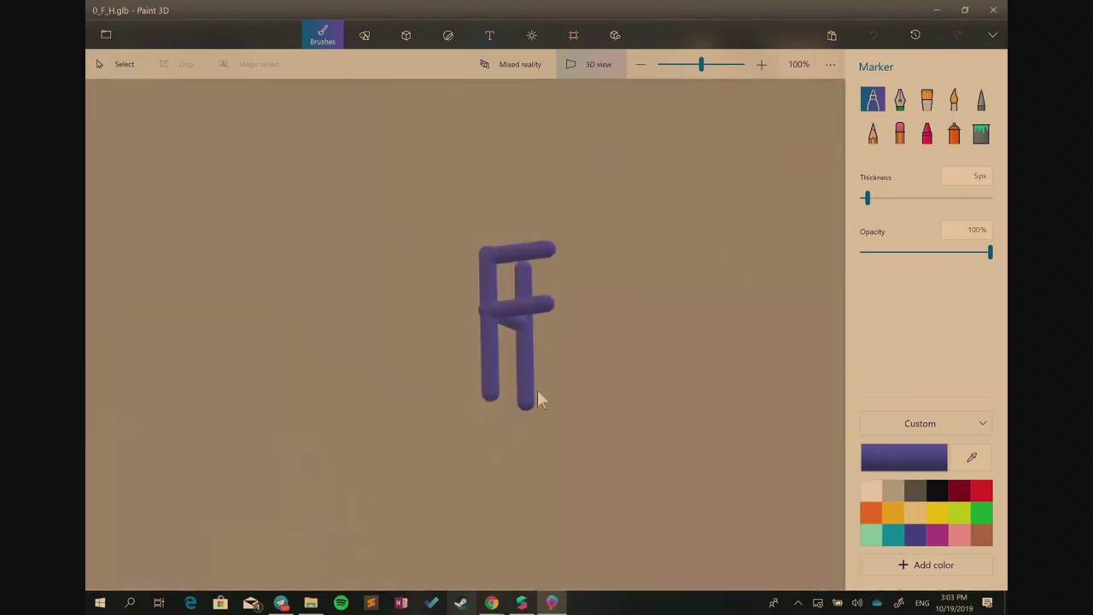
drag(536, 391, 554, 407)
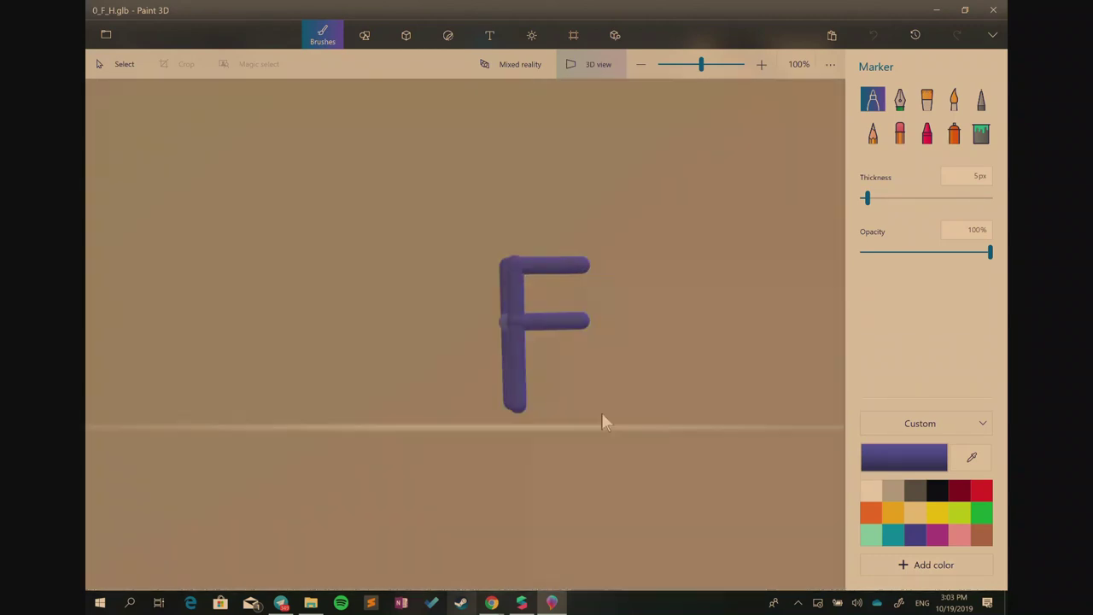
drag(601, 422, 557, 424)
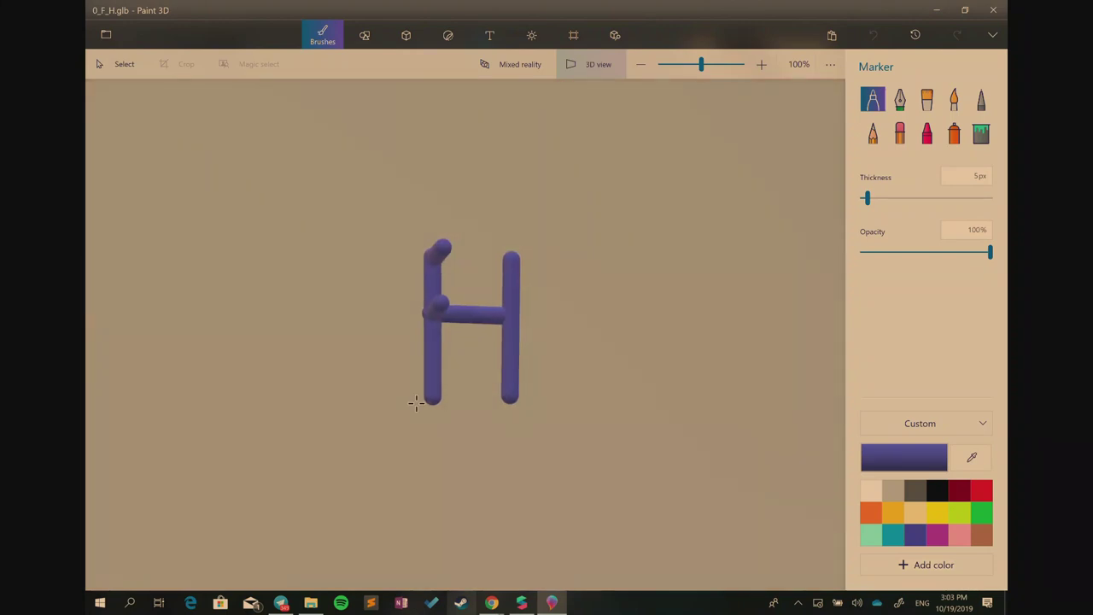
drag(415, 405, 418, 415)
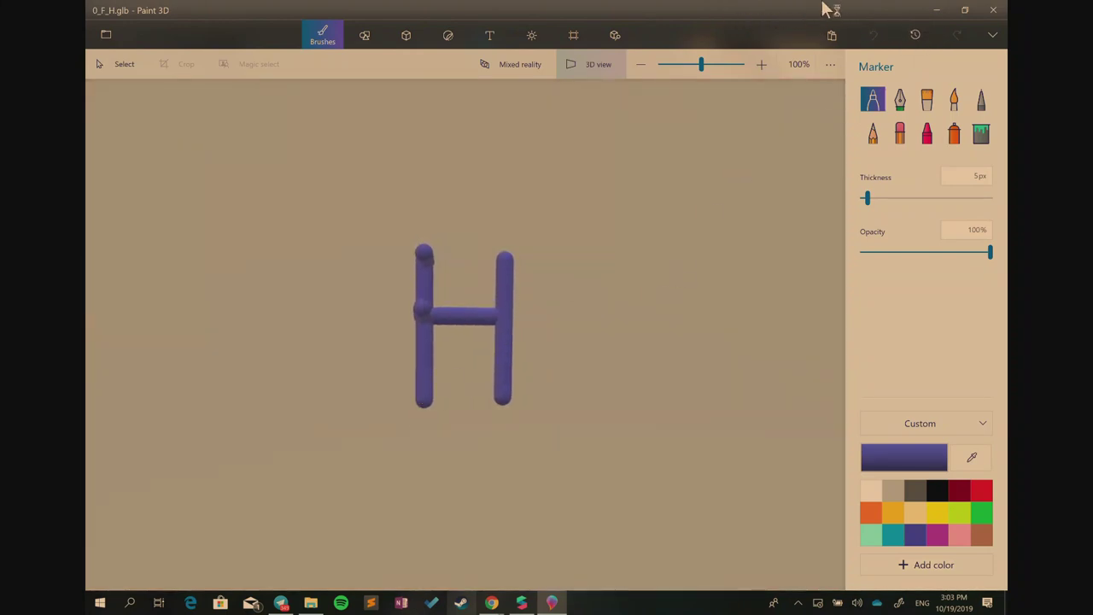
click(990, 12)
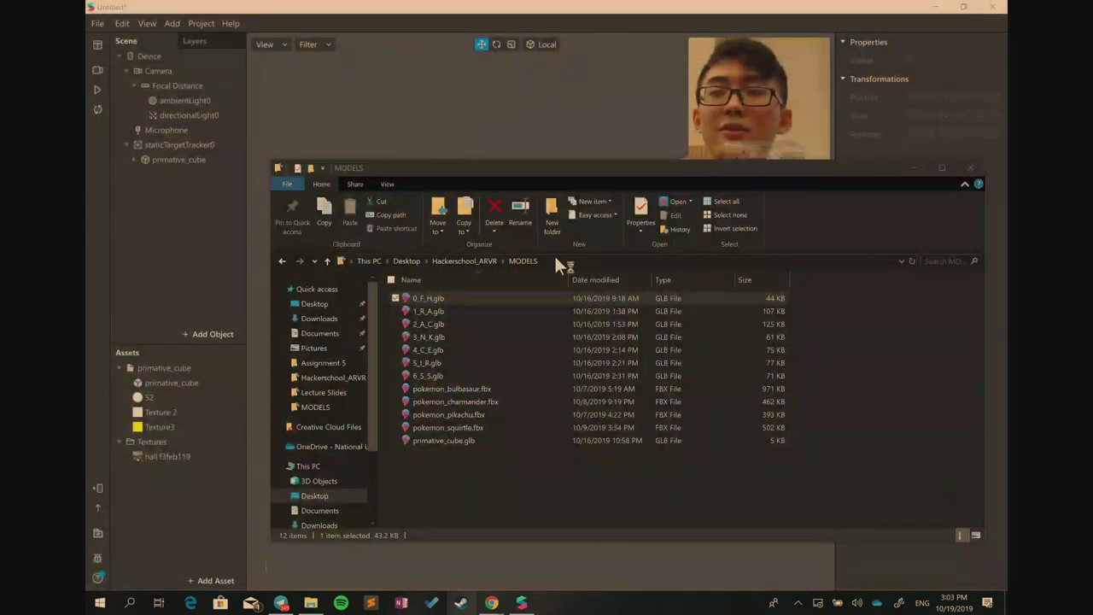
Switch to Spark AR Studio, discard the untitled project's changes and open the recent barcodebob project
click(435, 375)
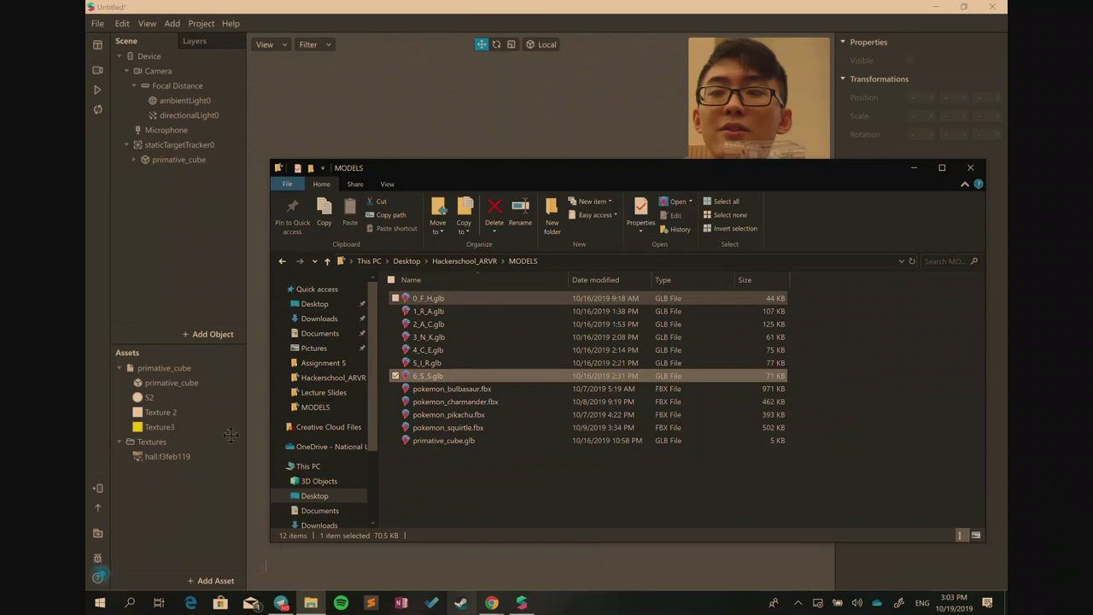
click(226, 534)
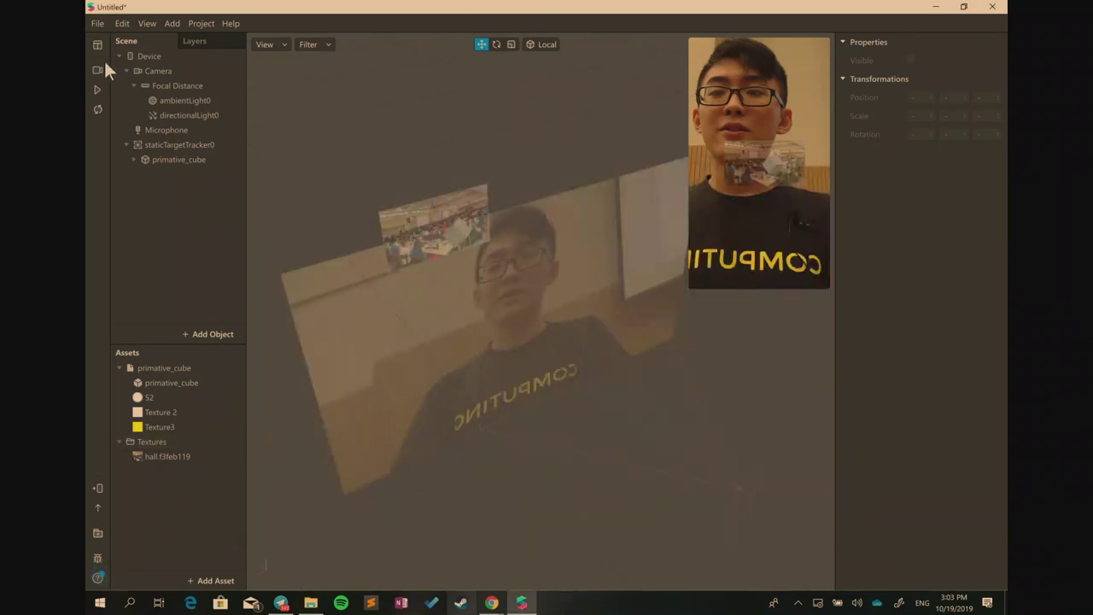
click(91, 26)
click(97, 26)
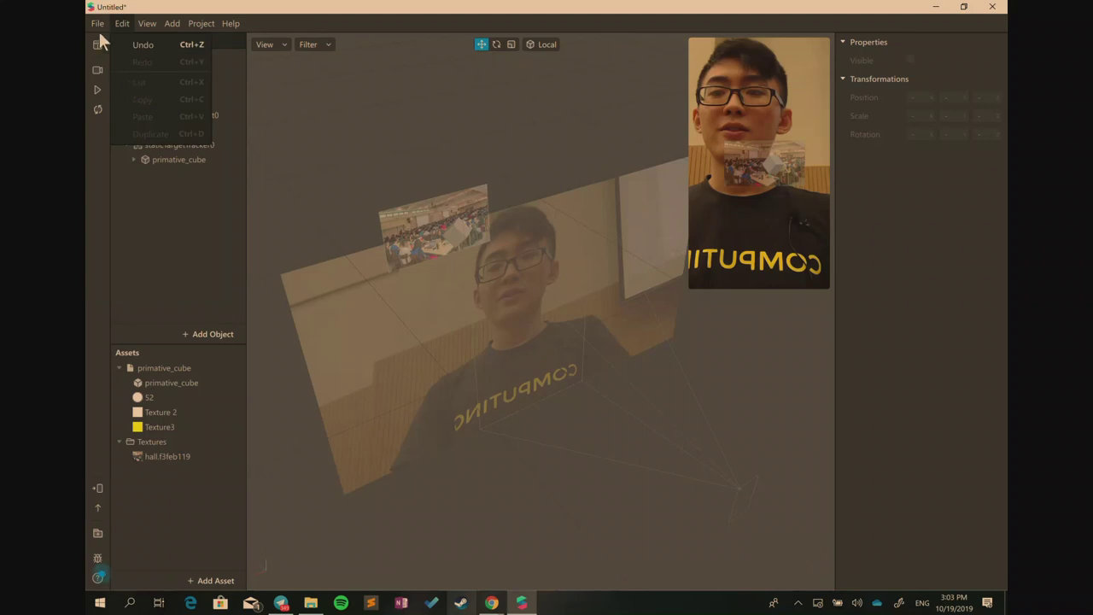
click(95, 24)
click(116, 83)
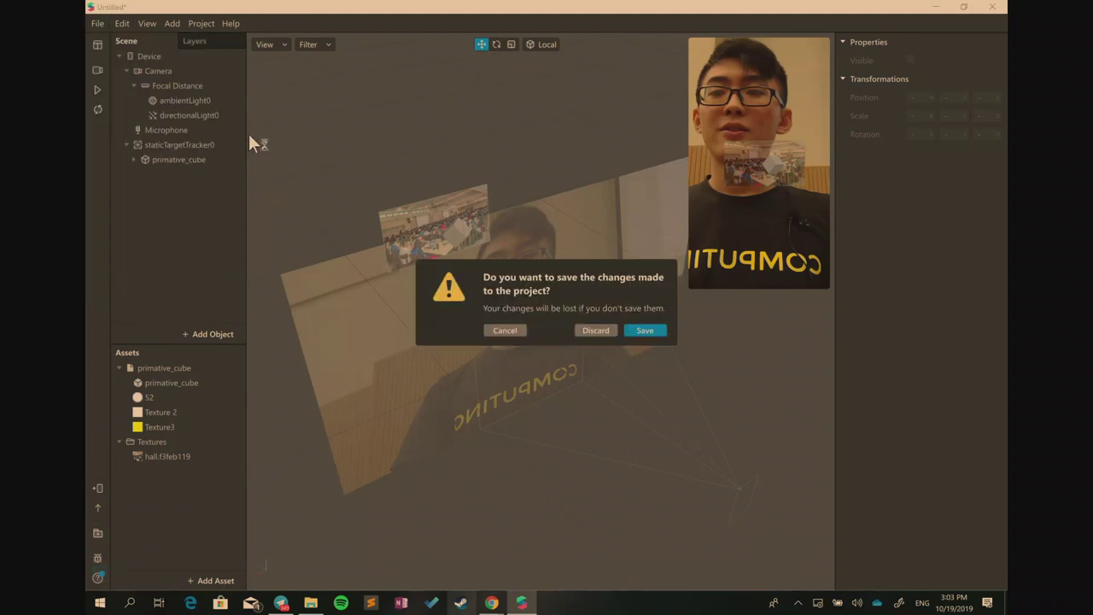
click(598, 330)
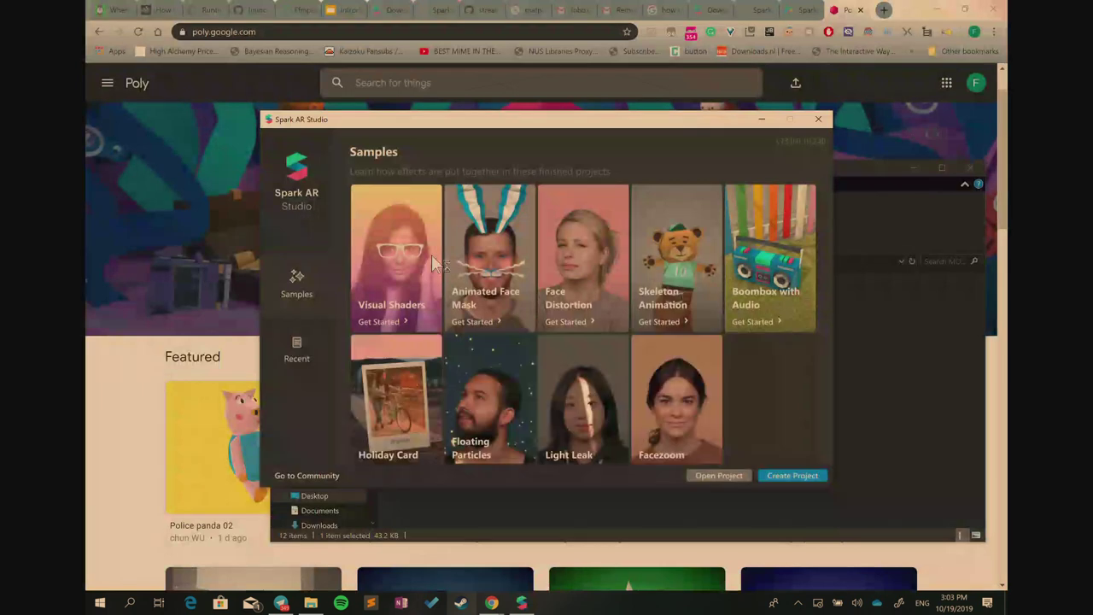
click(297, 350)
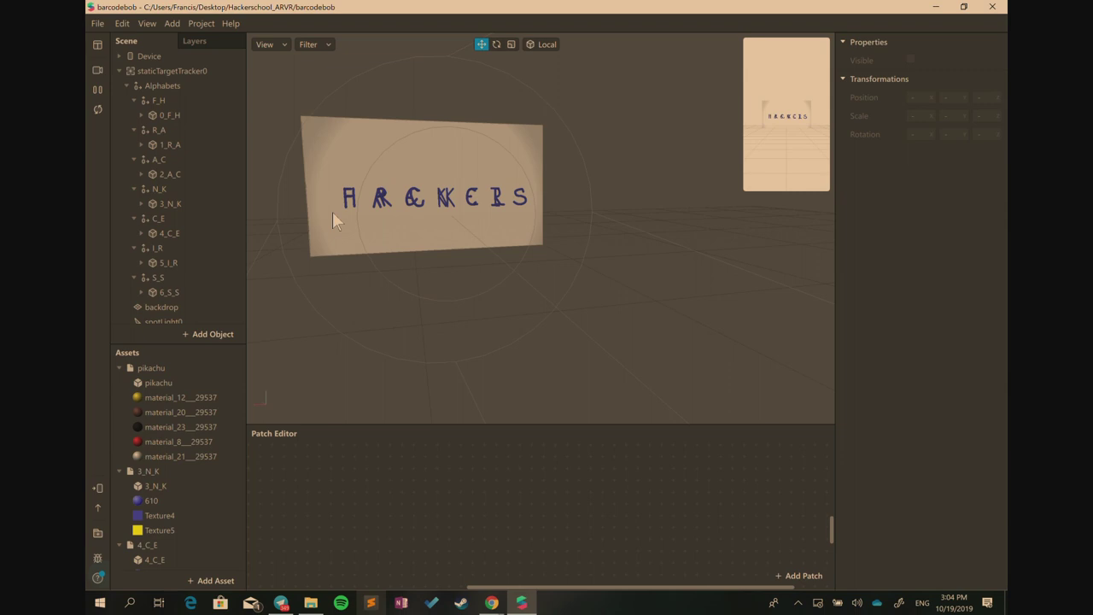
Examine the Alphabets letter models from different angles and inspect the texture of staticTargetTracker0, with the Alphabets group collapsed
drag(332, 211, 537, 175)
drag(575, 139, 616, 247)
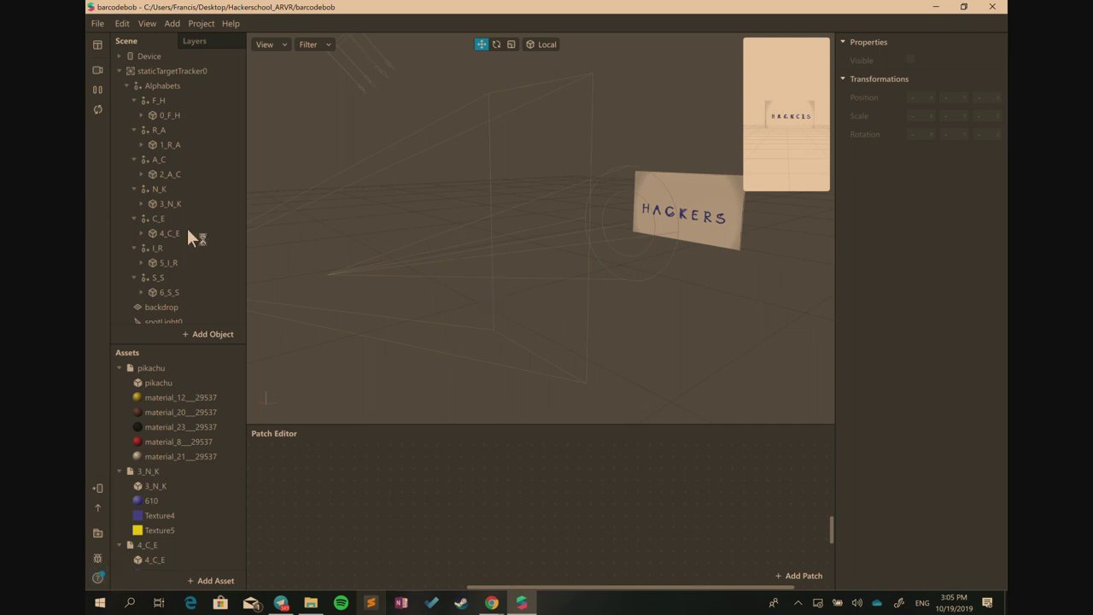
click(169, 112)
click(174, 85)
click(172, 73)
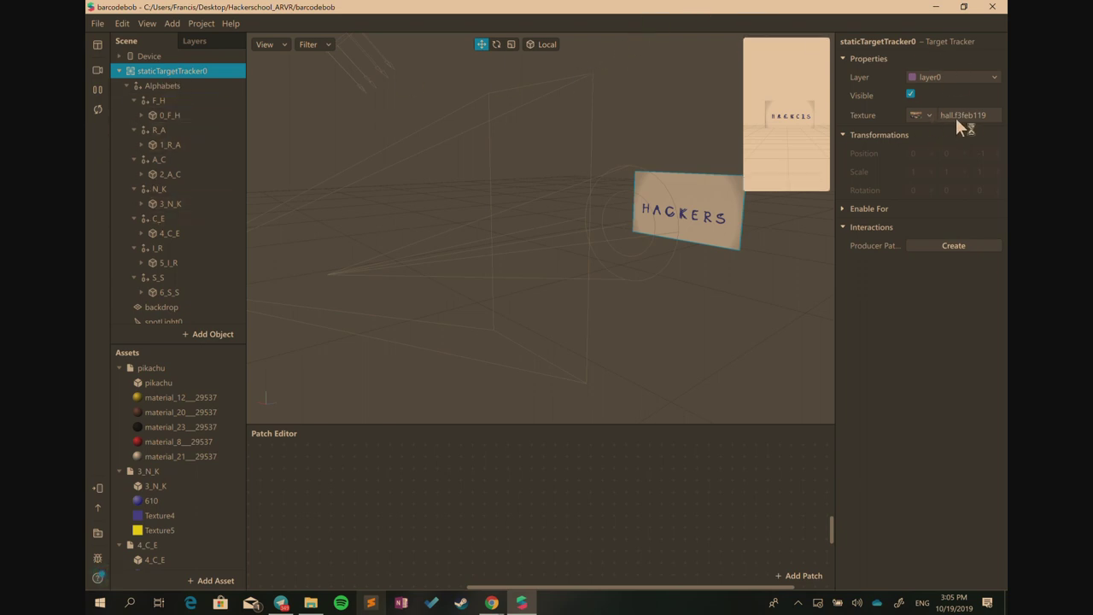
click(126, 84)
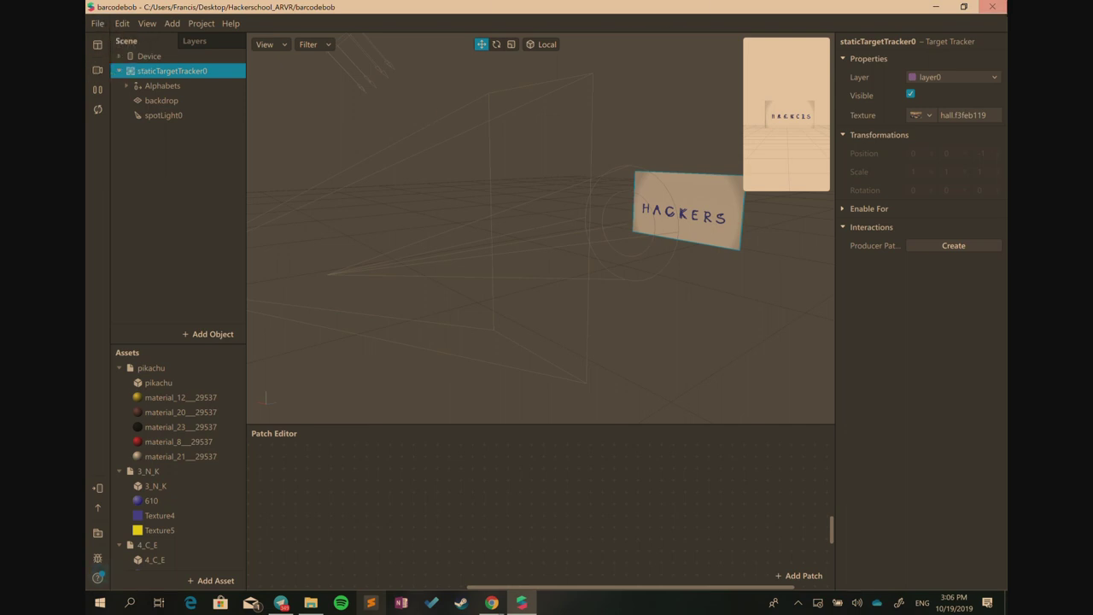
Create a new blank project and close the barcodebob project
click(96, 24)
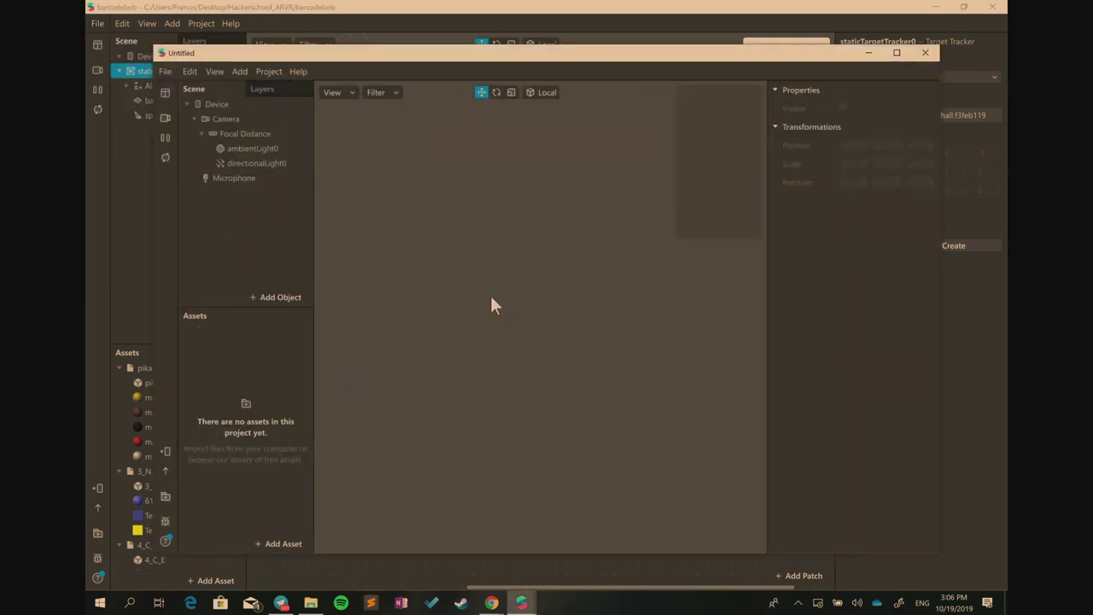
click(992, 8)
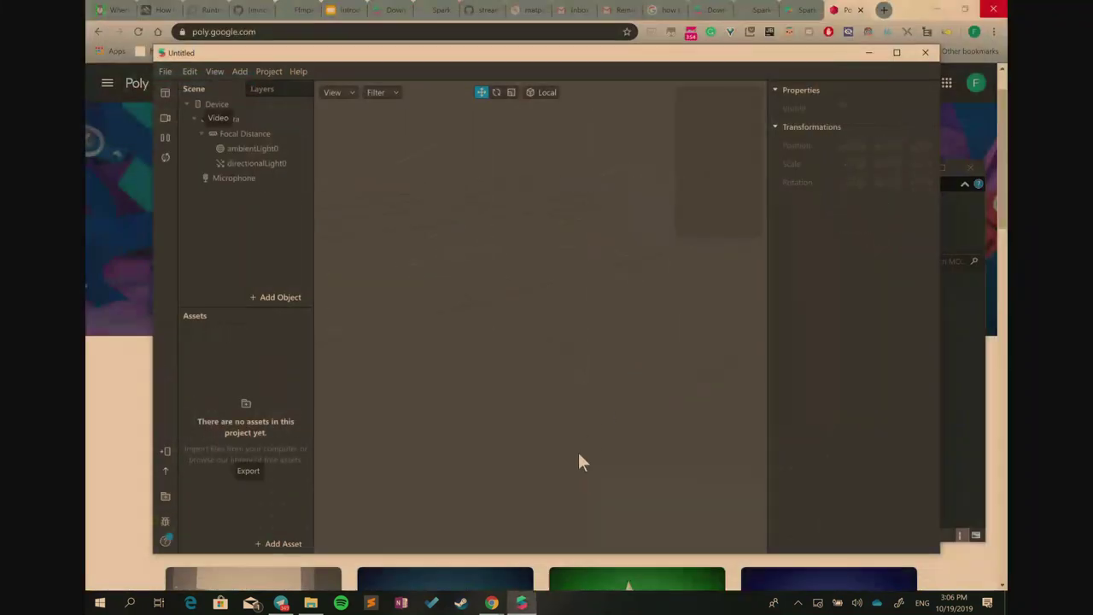
Close the Poly browser tab, minimize the browser and maximize the new untitled Spark AR project
click(861, 11)
click(860, 10)
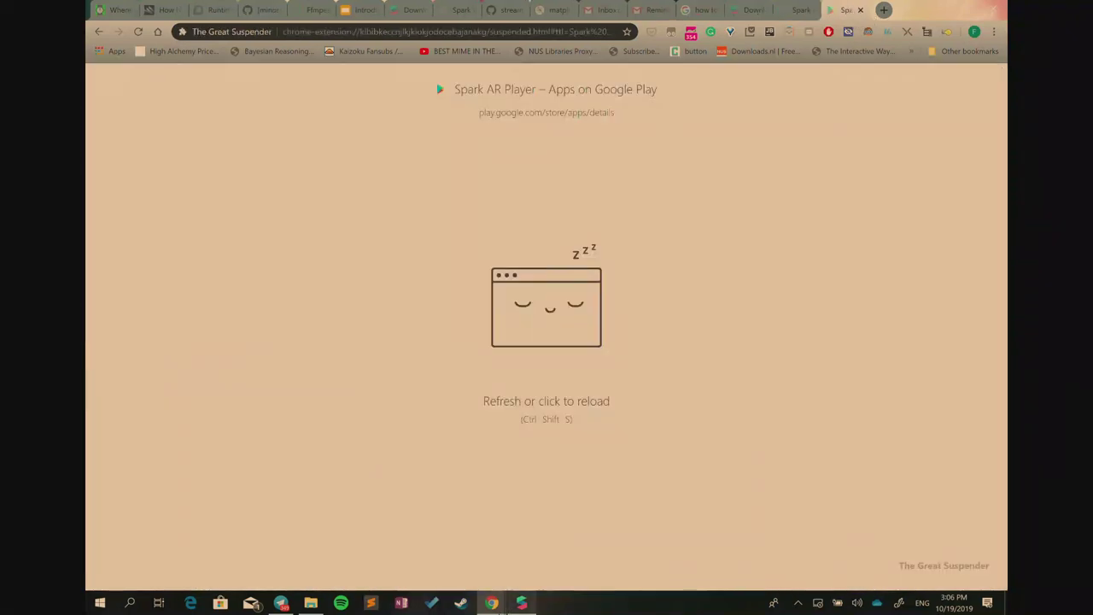
right_click(491, 586)
click(489, 598)
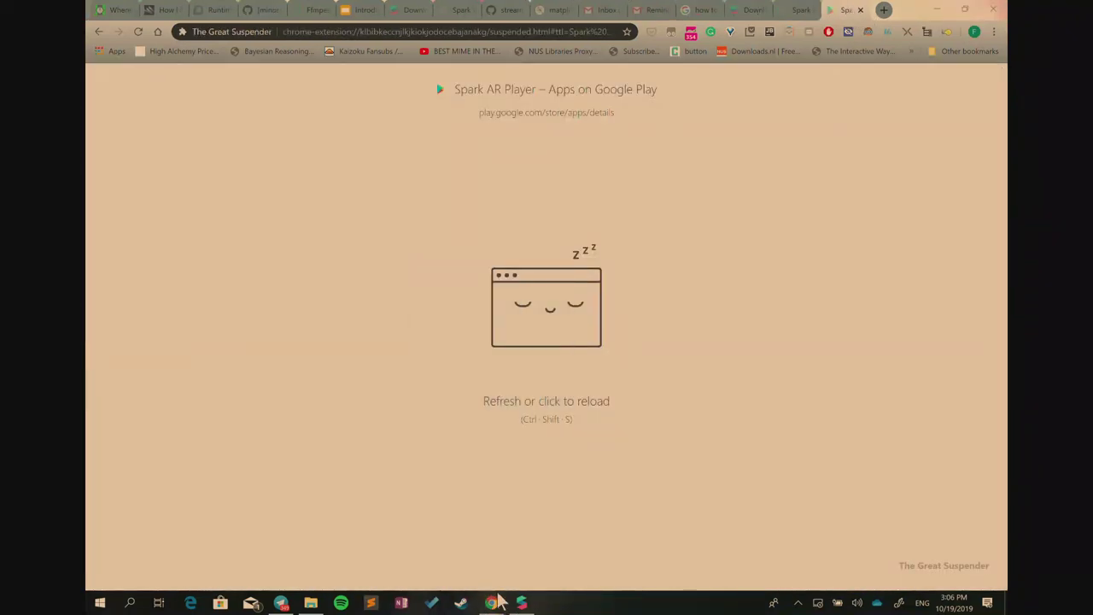
click(523, 603)
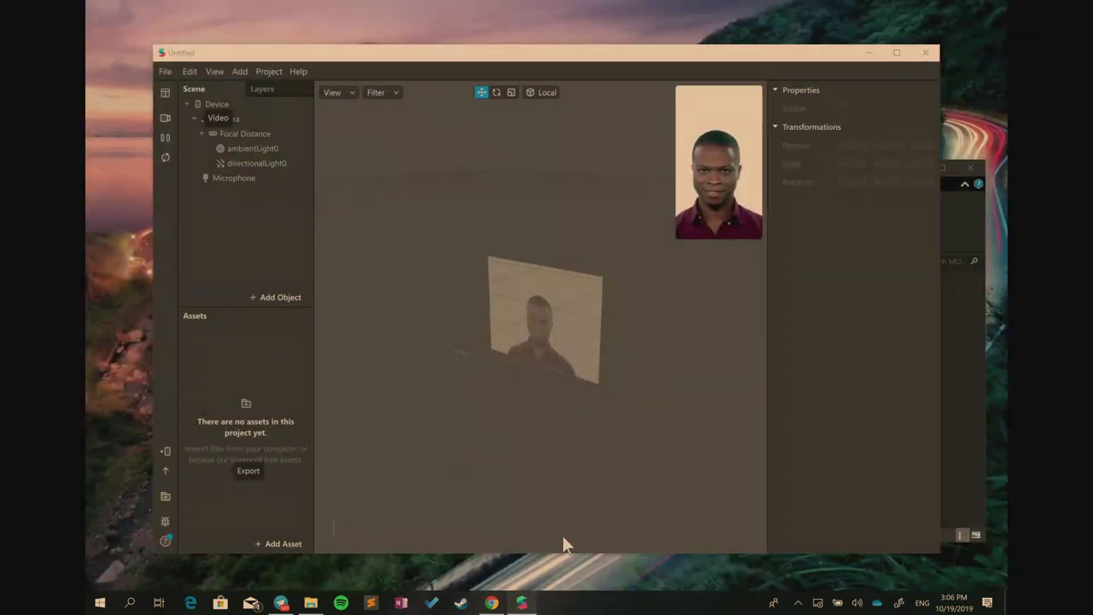
click(896, 52)
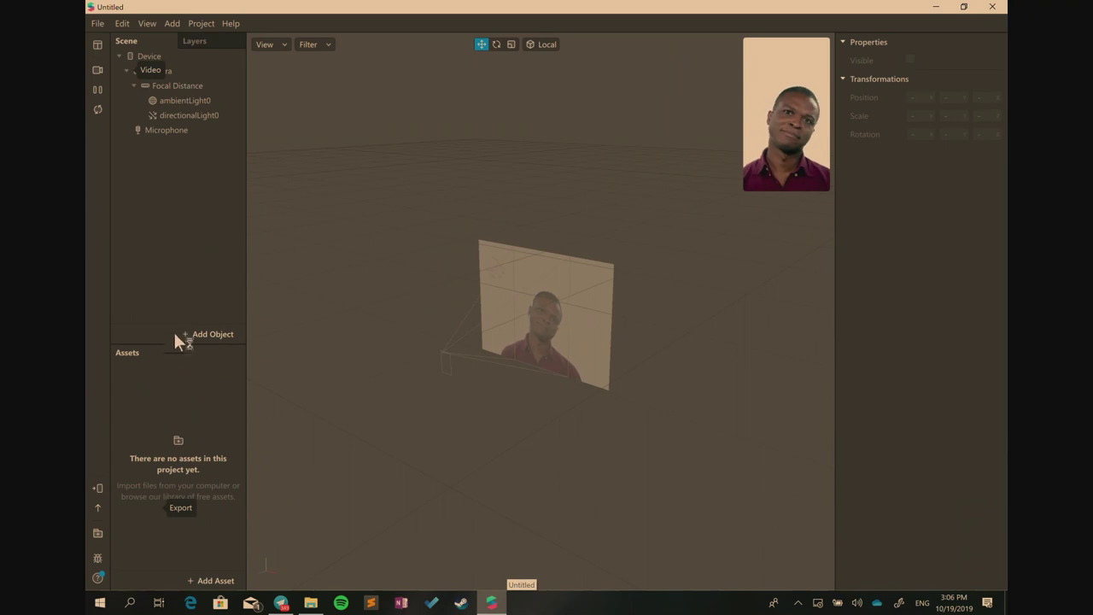
Import pokemon_pikachu.fbx and pokemon_charmander.fbx from the MODELS folder as project assets
click(220, 583)
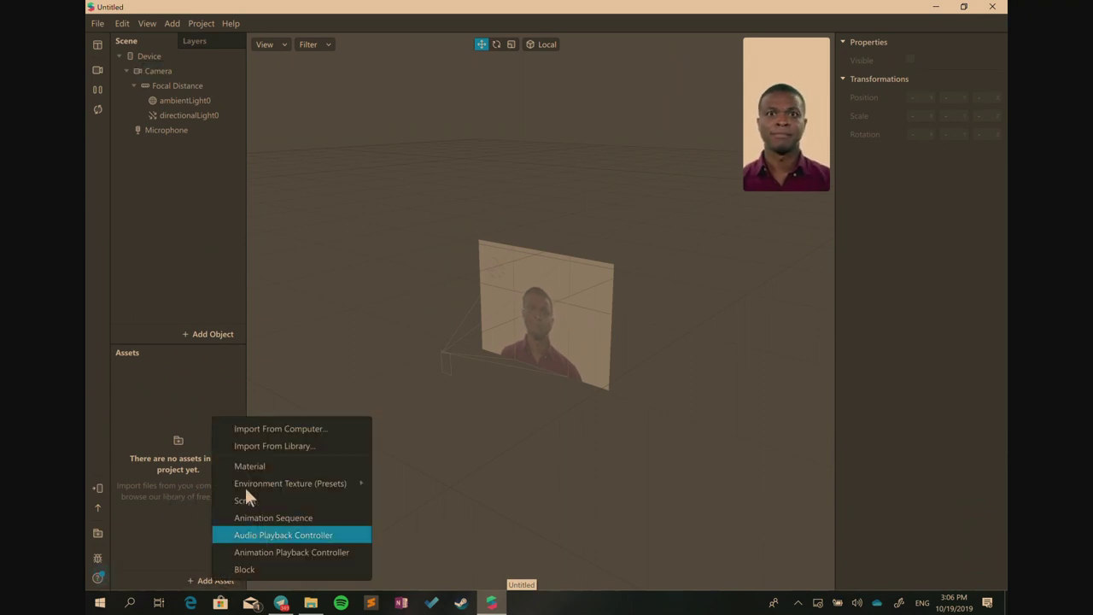
click(252, 430)
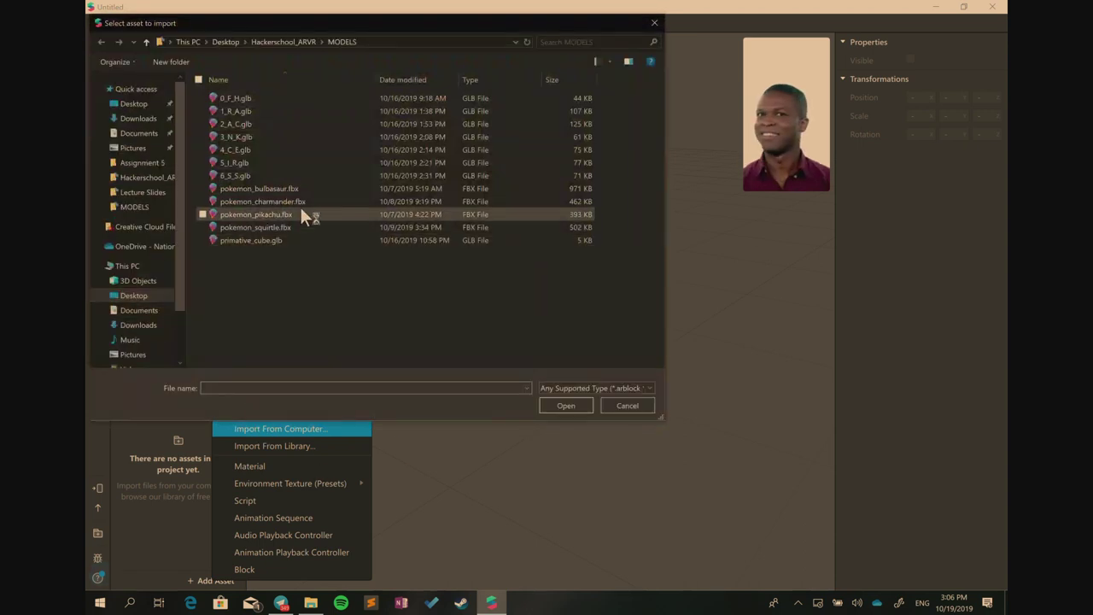
drag(393, 23, 551, 48)
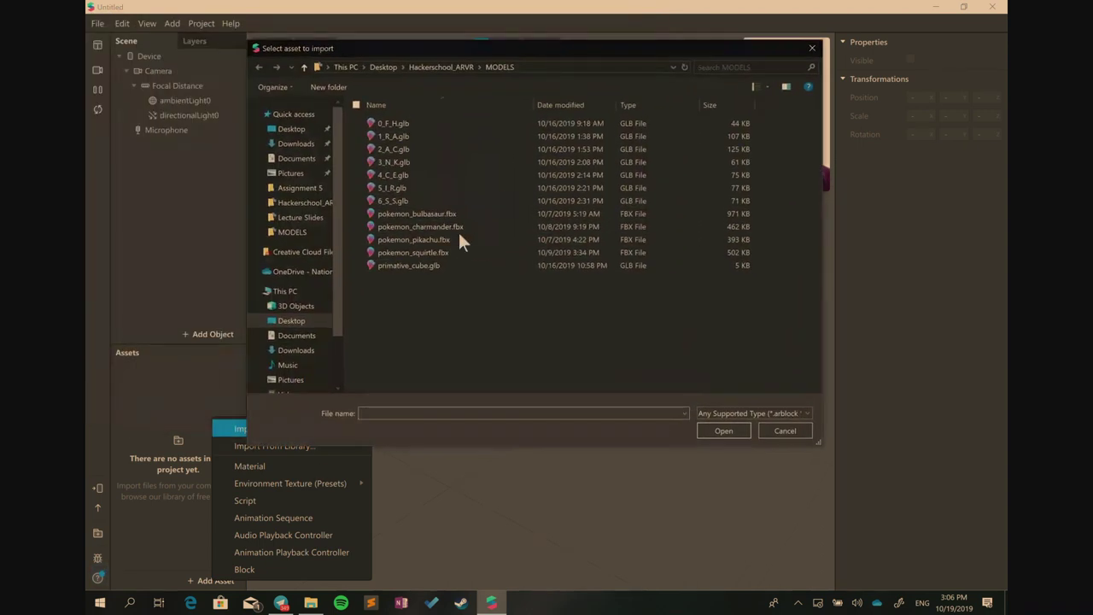
click(420, 226)
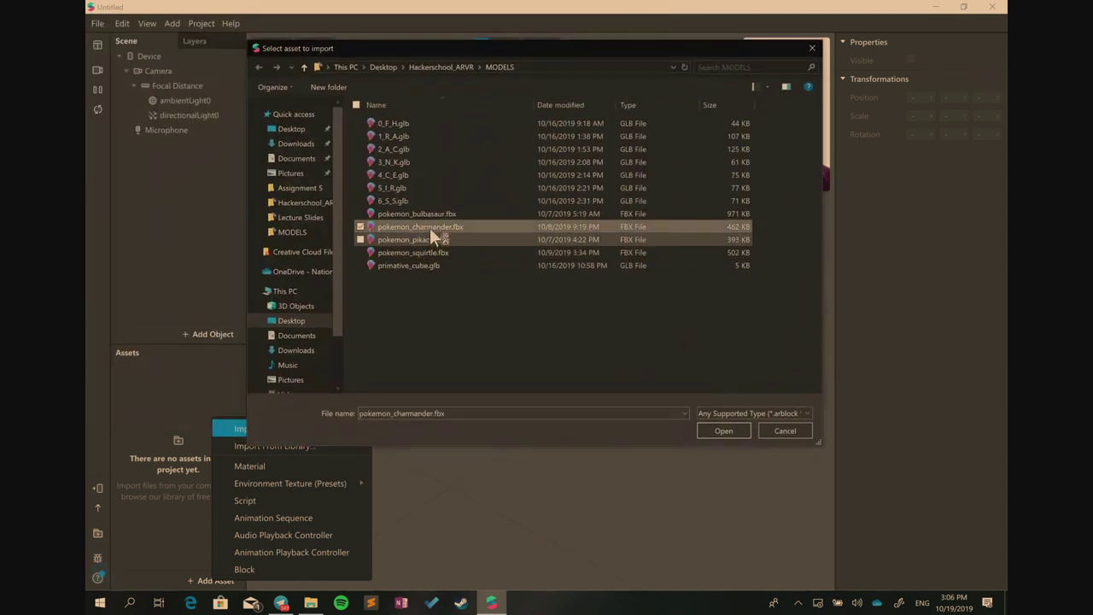
click(422, 240)
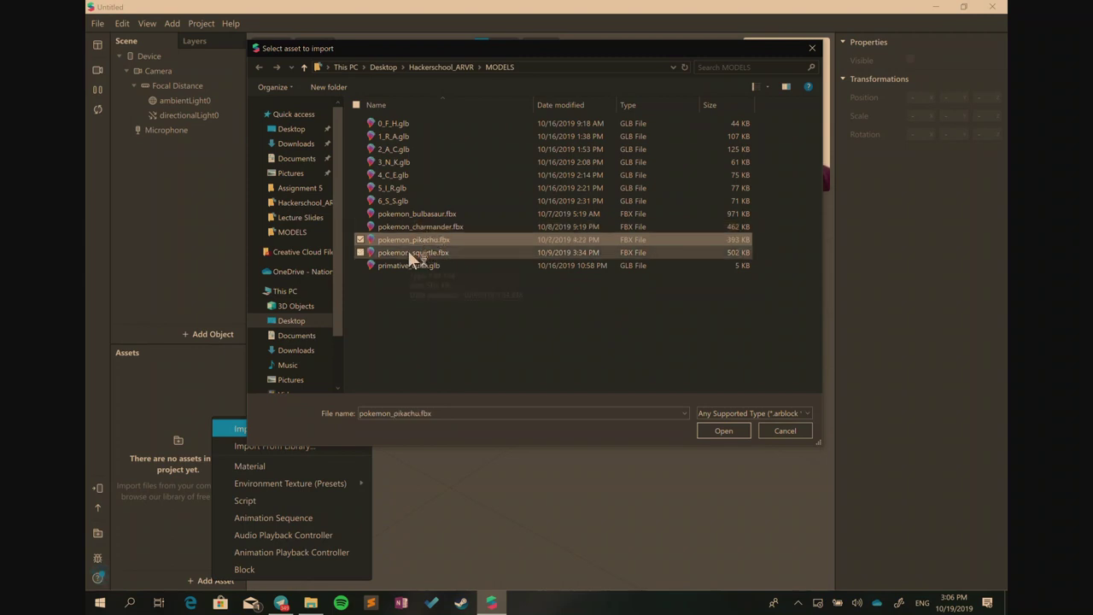
ctrl+click(418, 226)
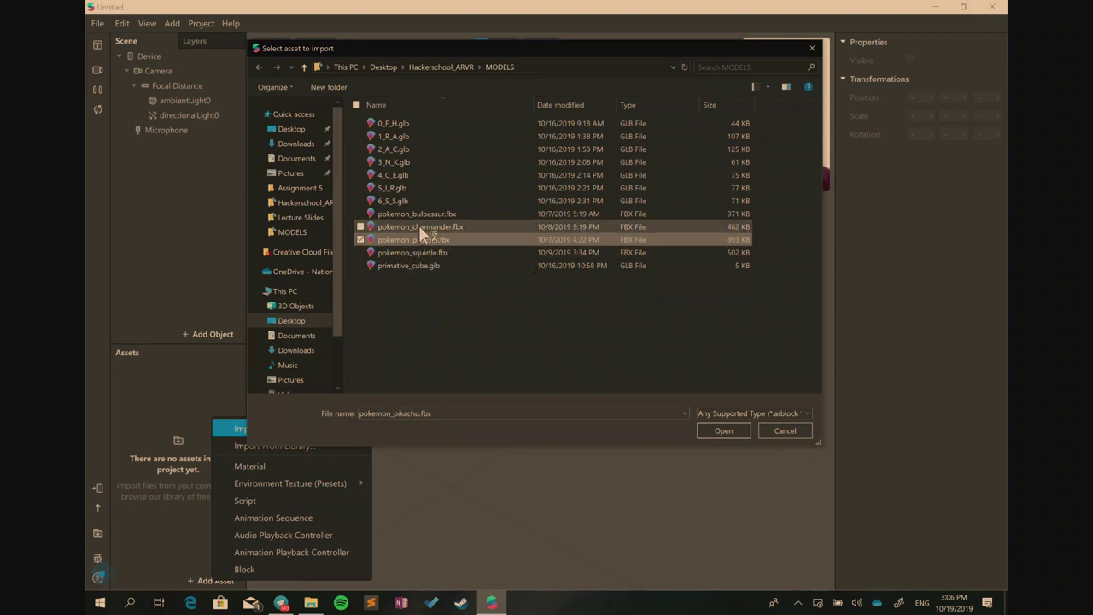
click(722, 431)
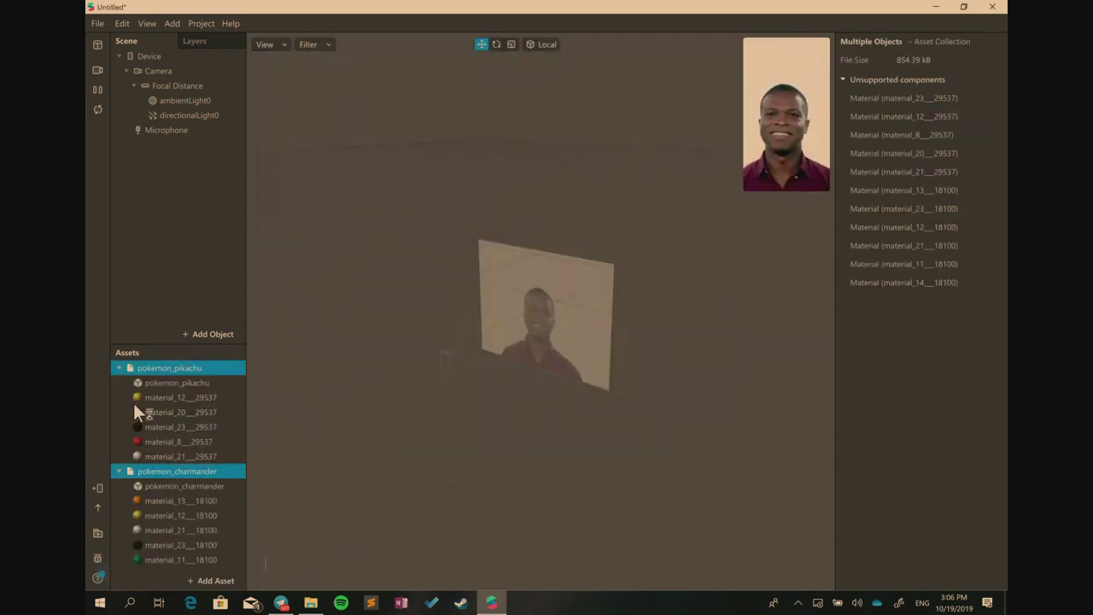
Add a Plane Tracker under Device in the scene
right_click(166, 149)
click(161, 55)
right_click(161, 55)
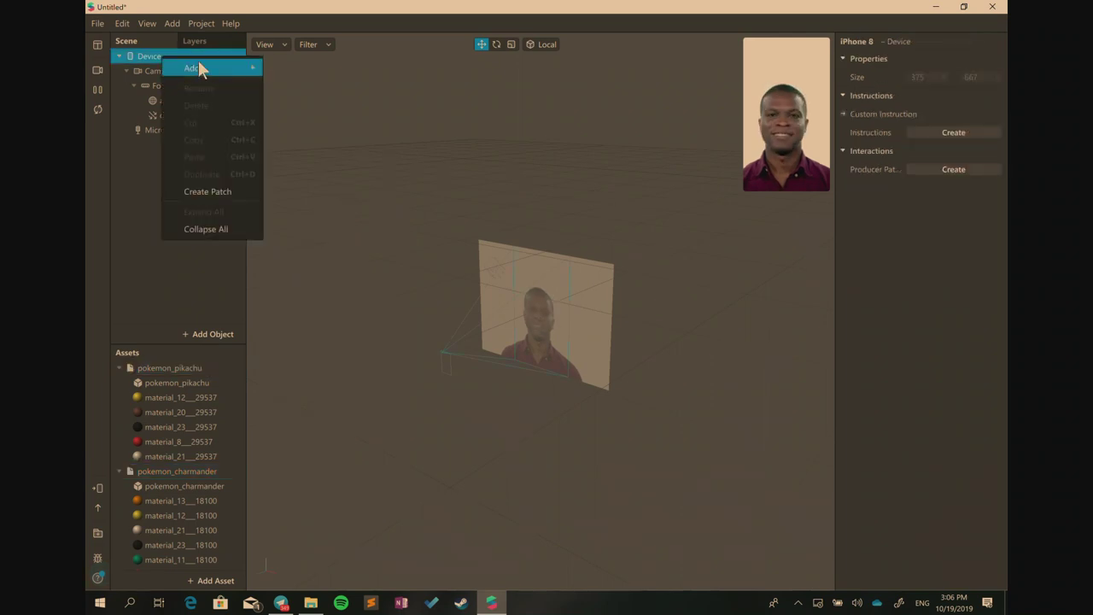
mouse_move(236, 72)
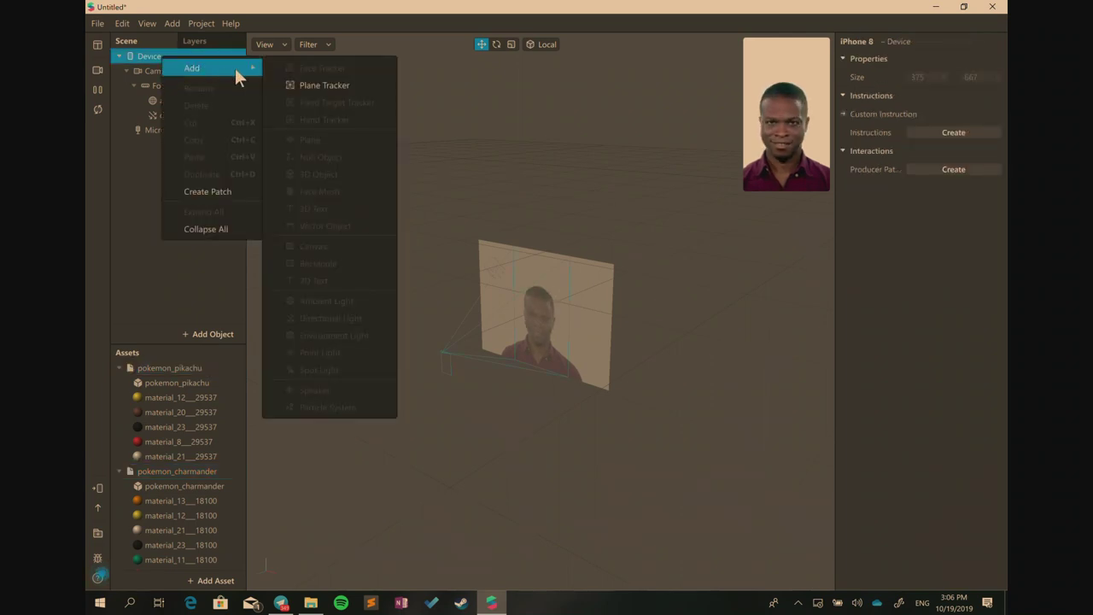
click(318, 85)
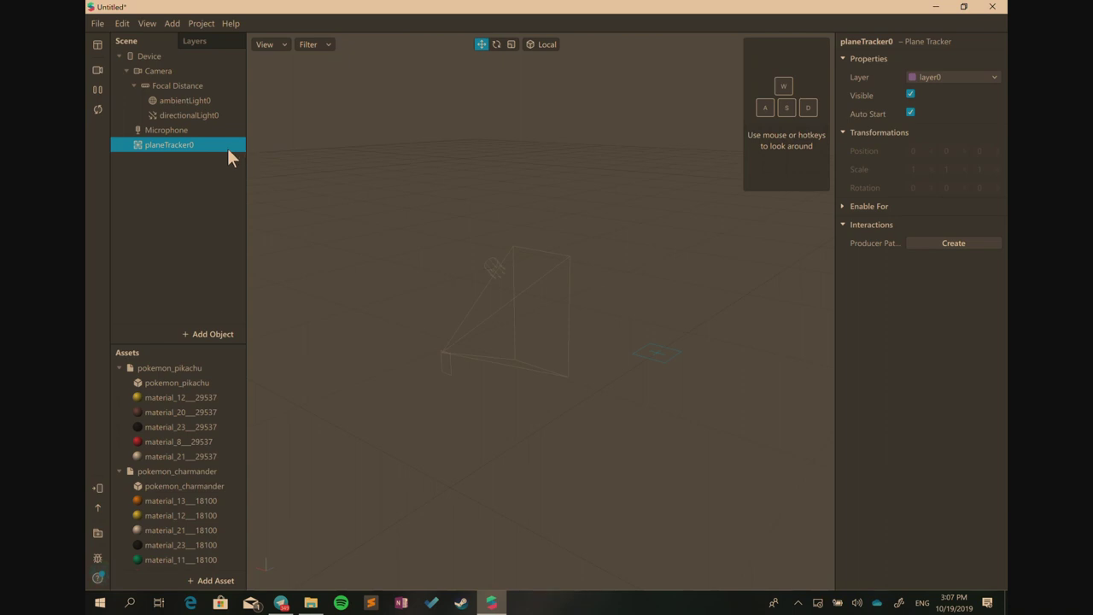
Collapse the Camera group and place the pokemon_pikachu asset as a child of planeTracker0
click(126, 71)
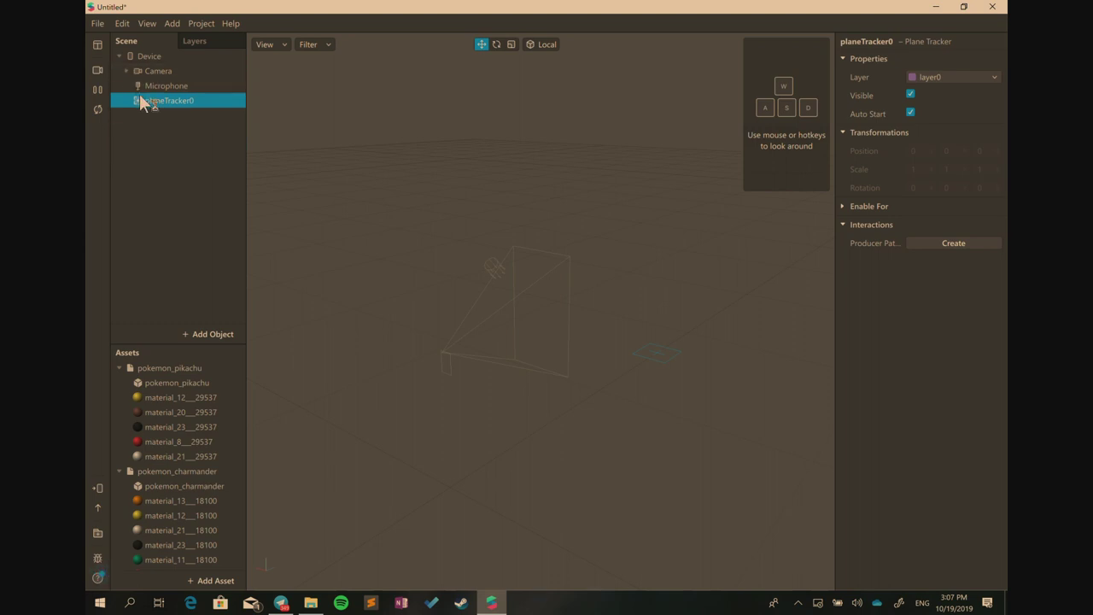
mouse_move(139, 102)
mouse_down()
mouse_move(142, 43)
mouse_move(142, 93)
mouse_move(159, 103)
mouse_up()
drag(171, 384, 173, 94)
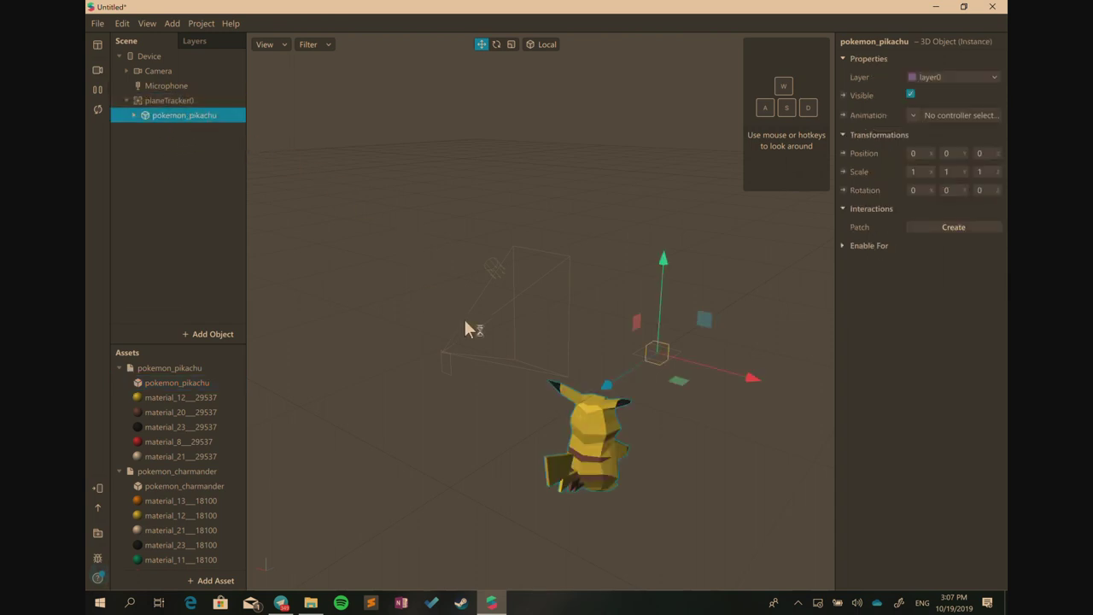
Examine the Pikachu model from several angles and compare its placement with the planeTracker0 plane
drag(477, 392, 585, 400)
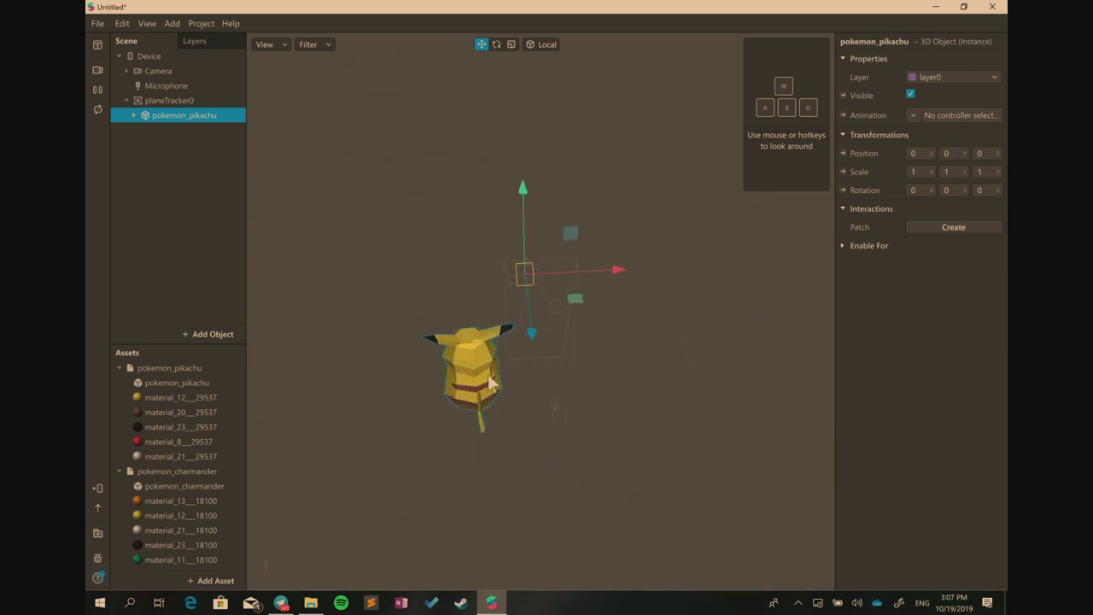
click(632, 339)
drag(631, 339, 544, 300)
scroll(544, 301, down, 3)
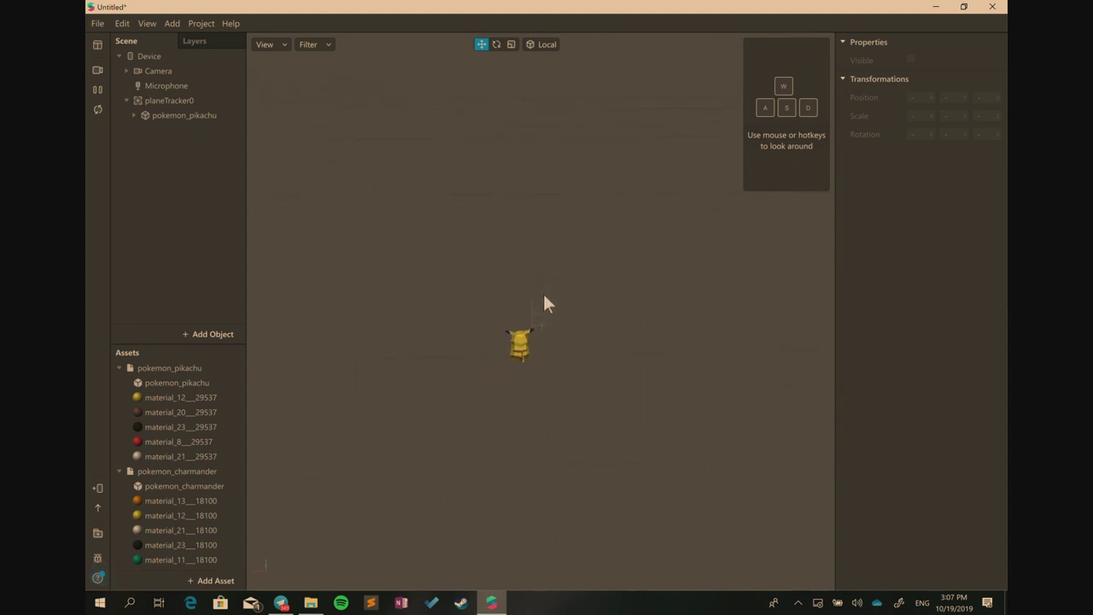
scroll(544, 301, up, 3)
scroll(542, 299, up, 5)
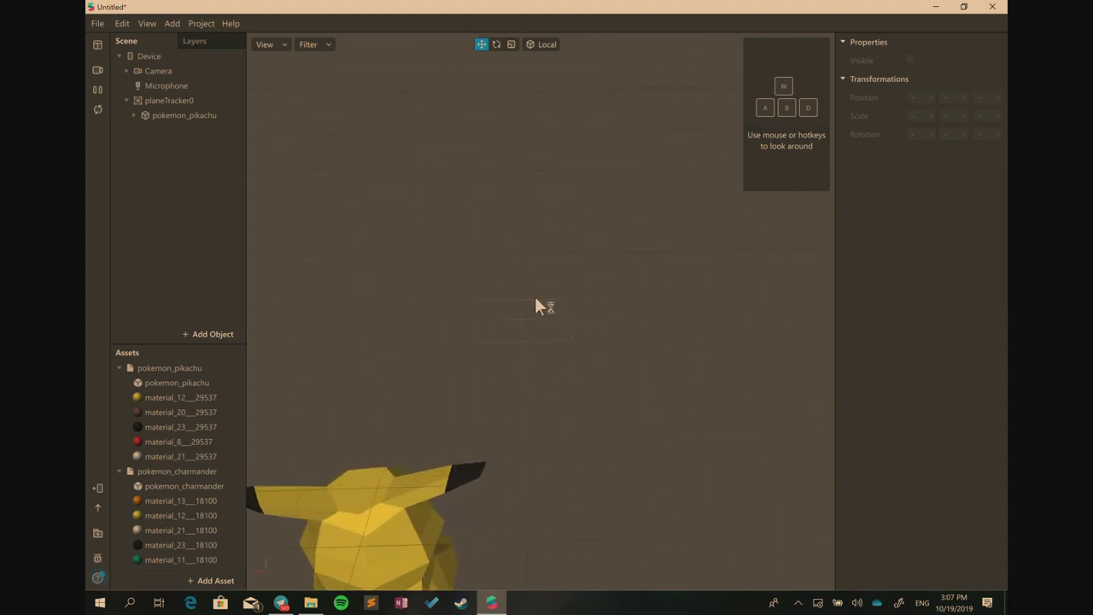
click(184, 99)
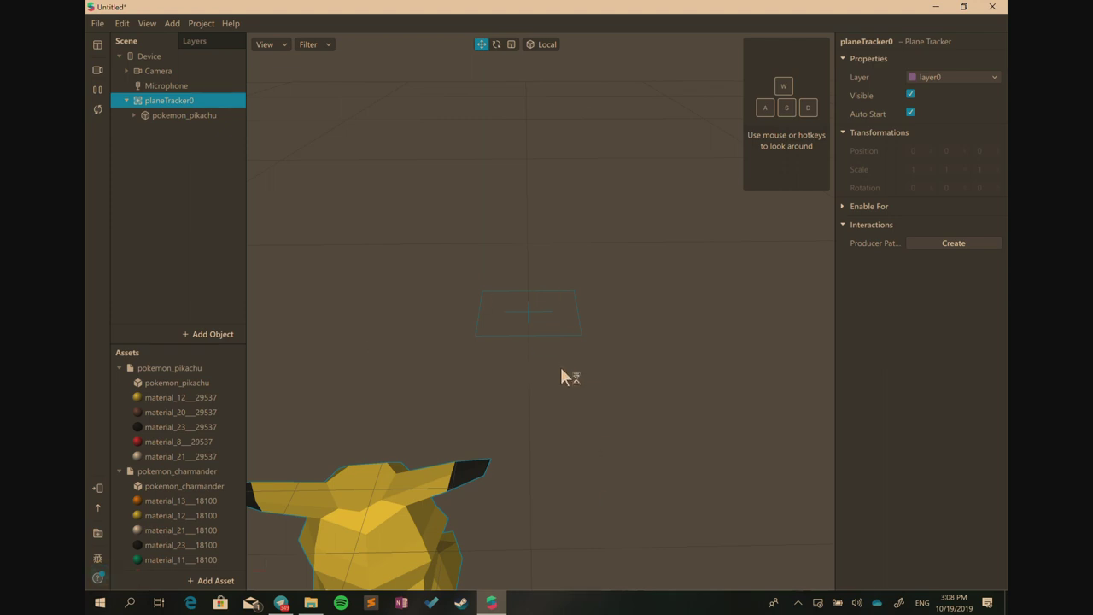
click(184, 115)
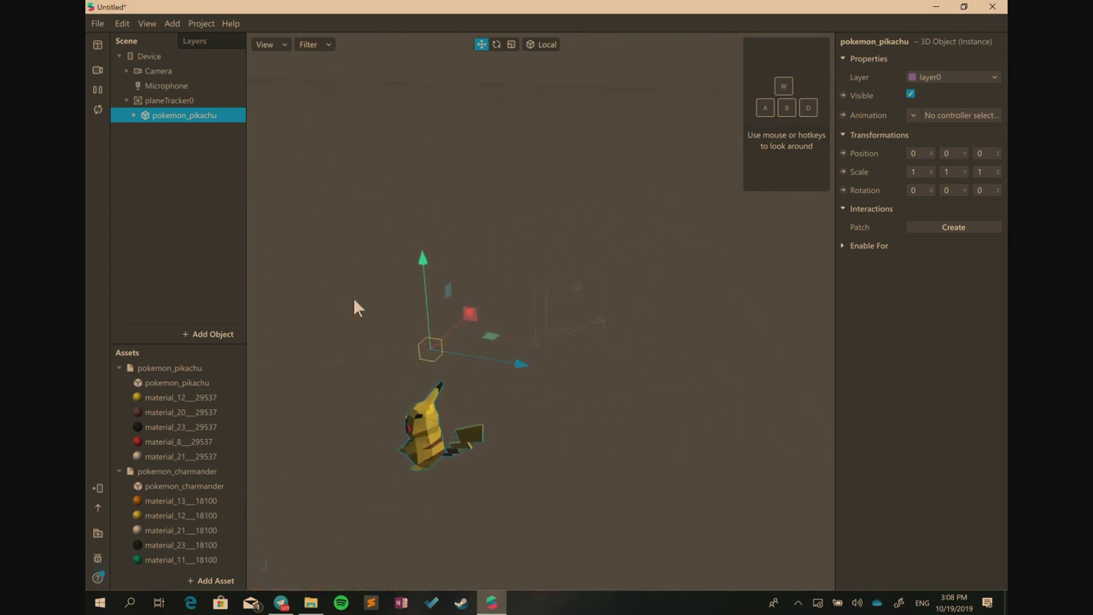
click(272, 44)
click(282, 48)
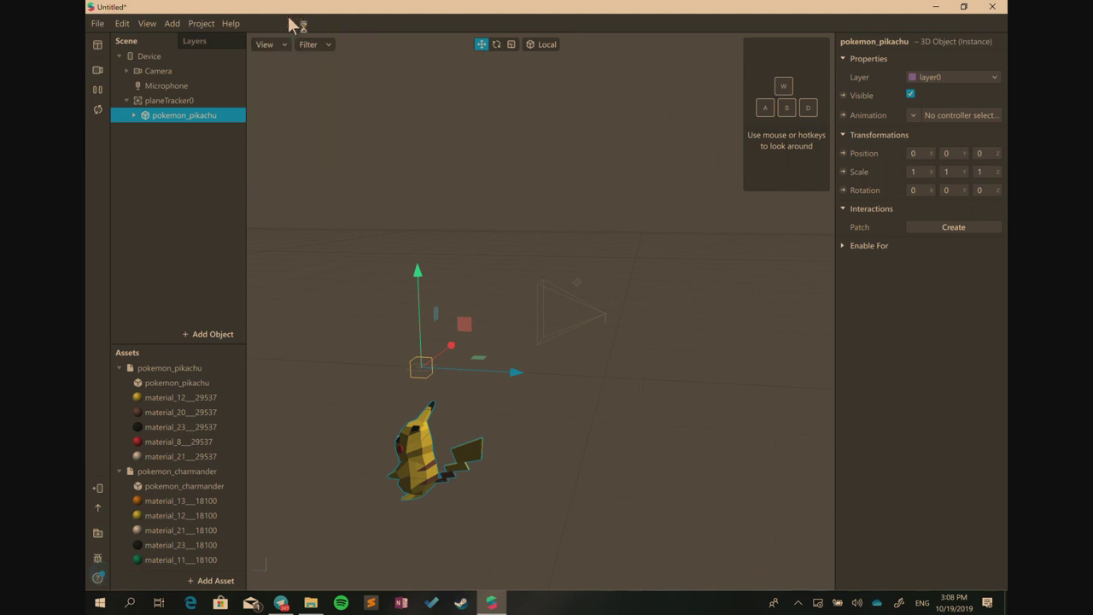
click(275, 45)
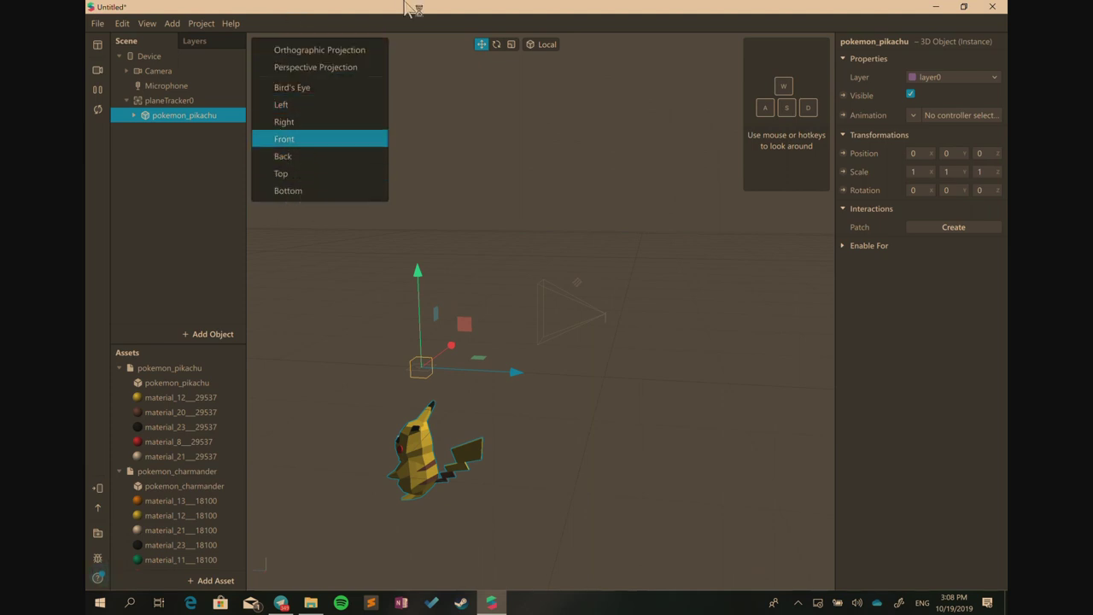
drag(410, 39, 408, 451)
click(367, 404)
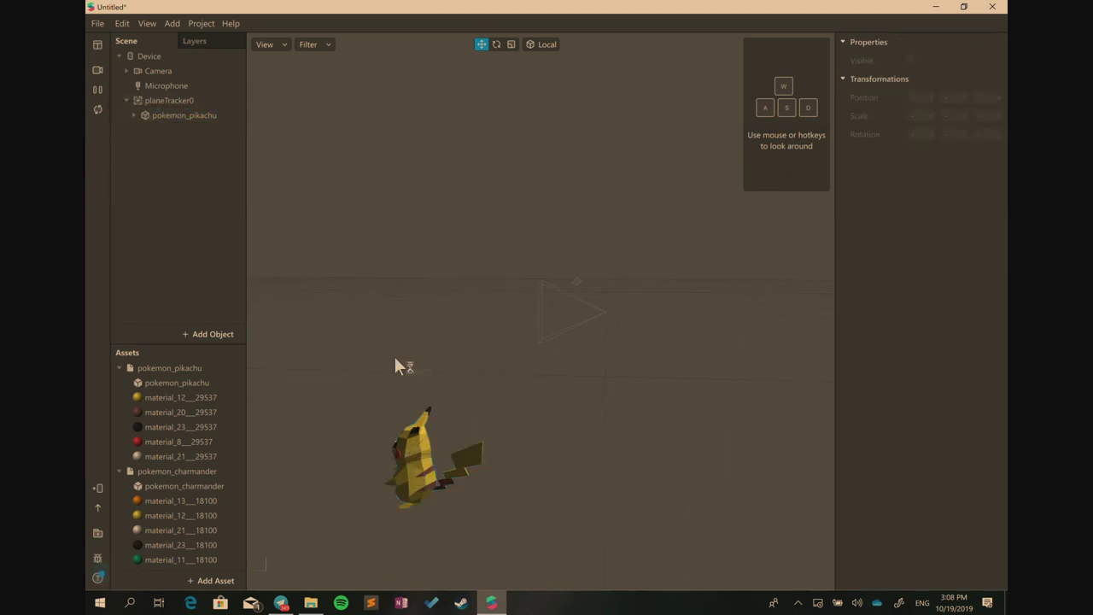
Try to raise only Pikachu's body mesh above its other parts, and undo the move
click(416, 468)
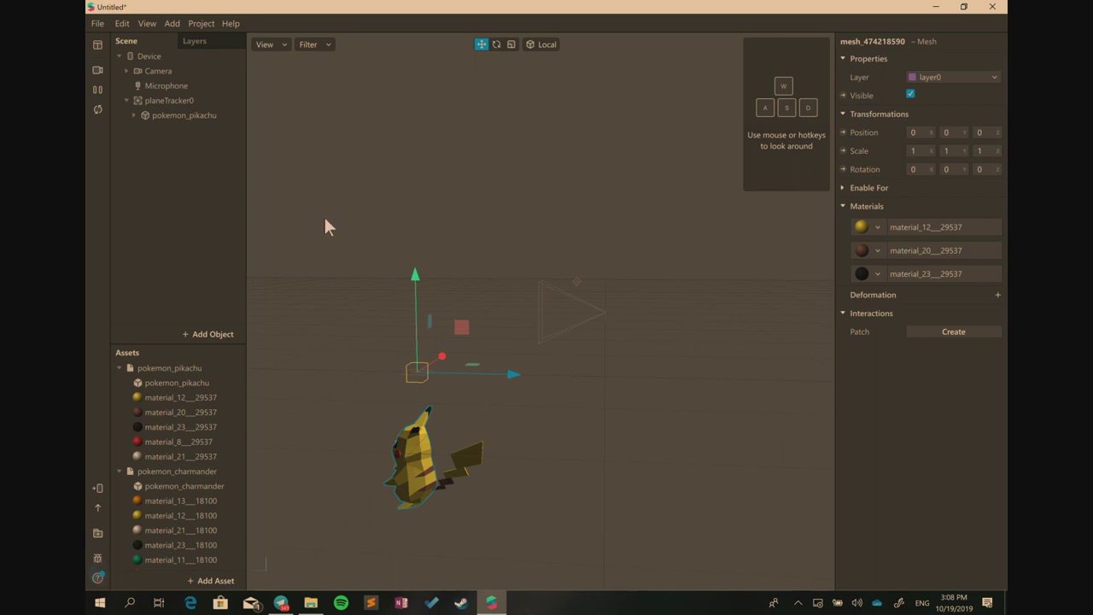
drag(416, 332, 414, 217)
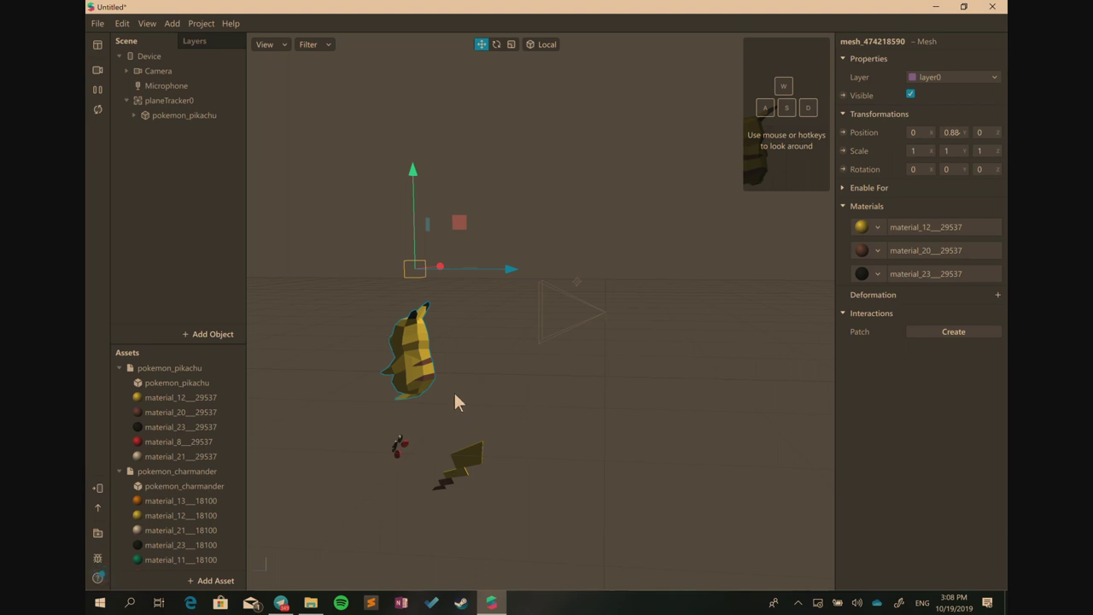
click(502, 417)
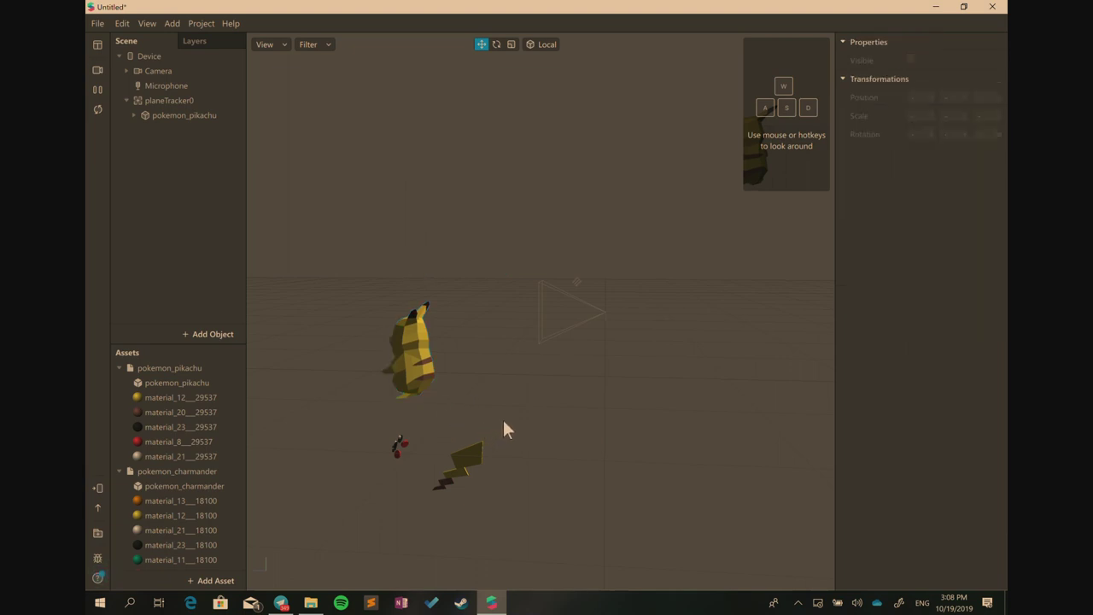
key(ctrl+z)
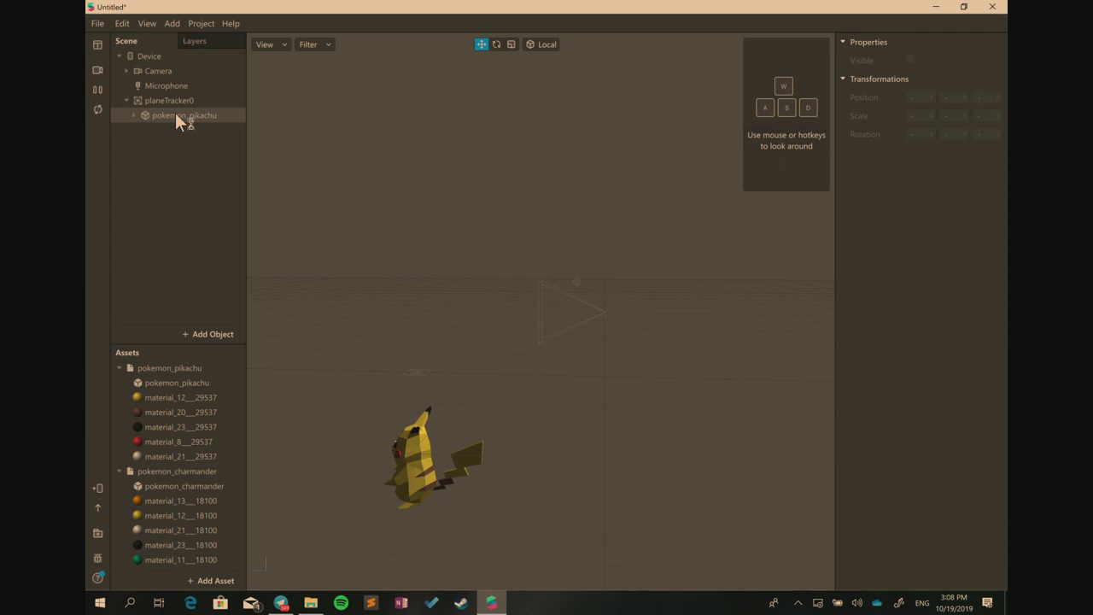
Move the whole pokemon_pikachu object onto the tracker plane, to a position of about X 0.34 and Y 0.99
double_click(175, 114)
key(Escape)
click(171, 115)
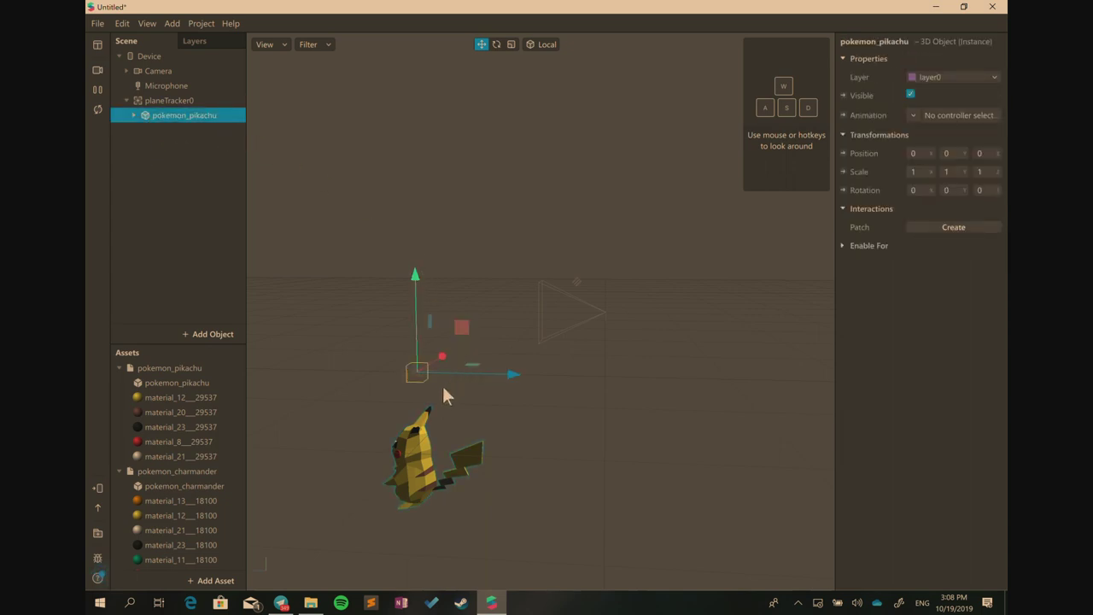
mouse_move(437, 396)
mouse_down()
mouse_move(445, 406)
mouse_move(420, 401)
mouse_up()
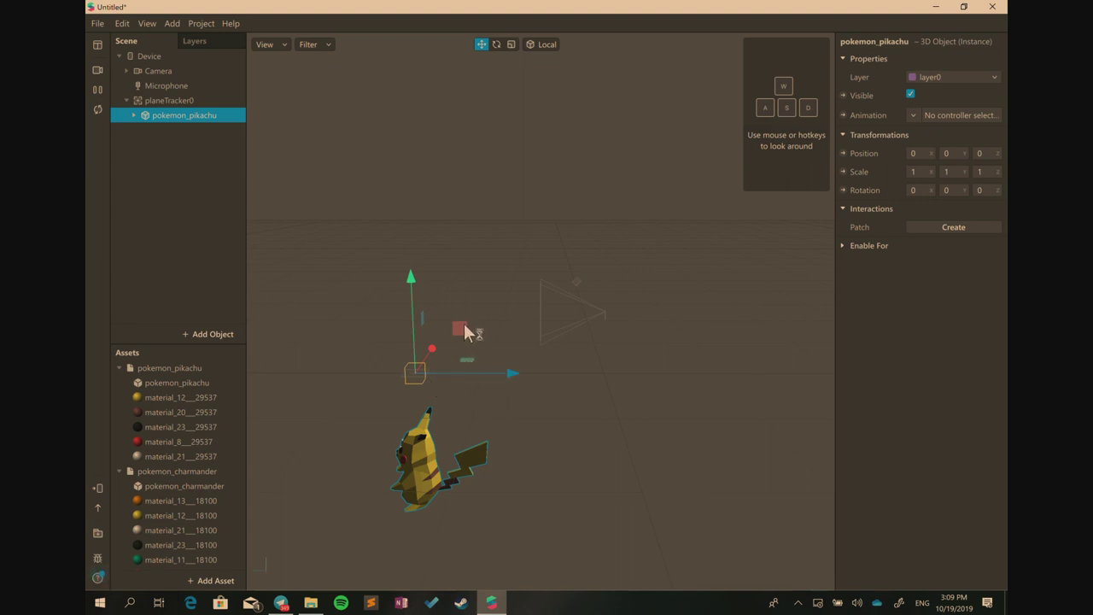
drag(465, 331, 421, 249)
drag(447, 429, 560, 328)
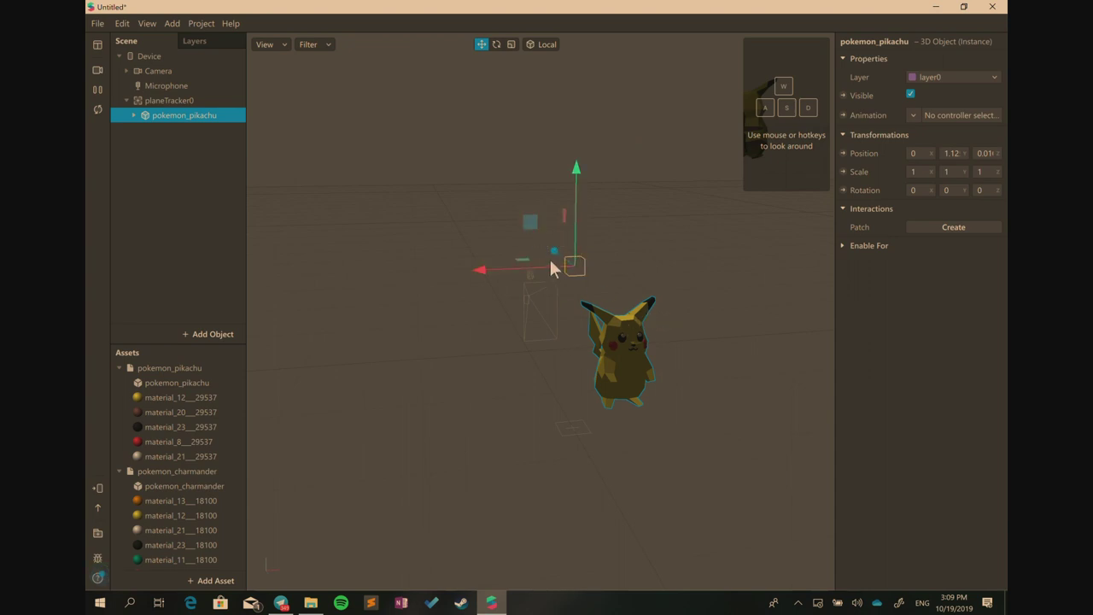
drag(530, 224, 478, 271)
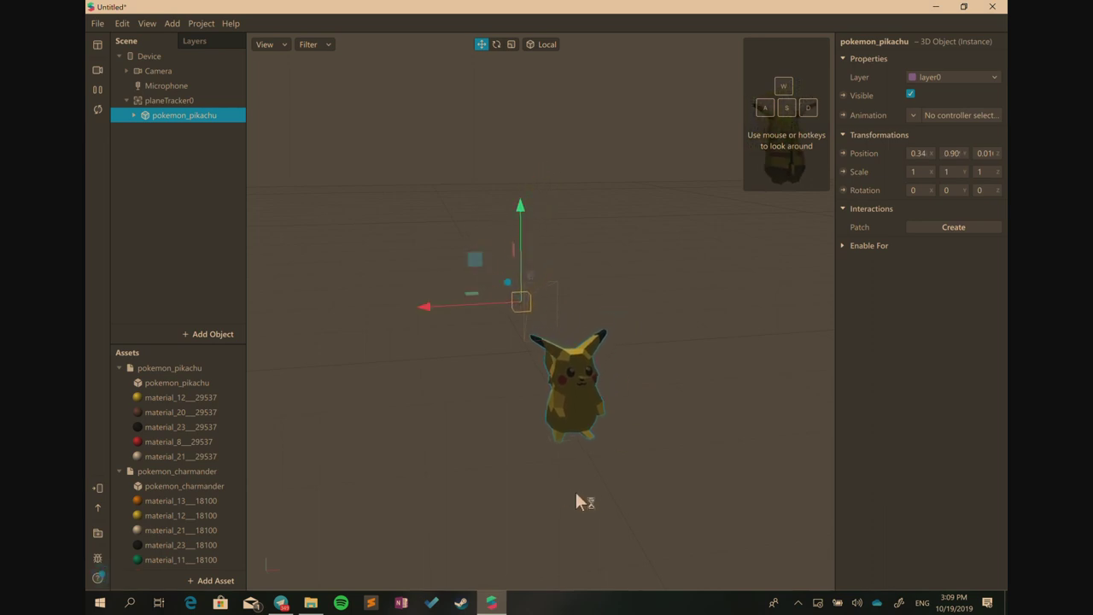
drag(576, 495, 683, 458)
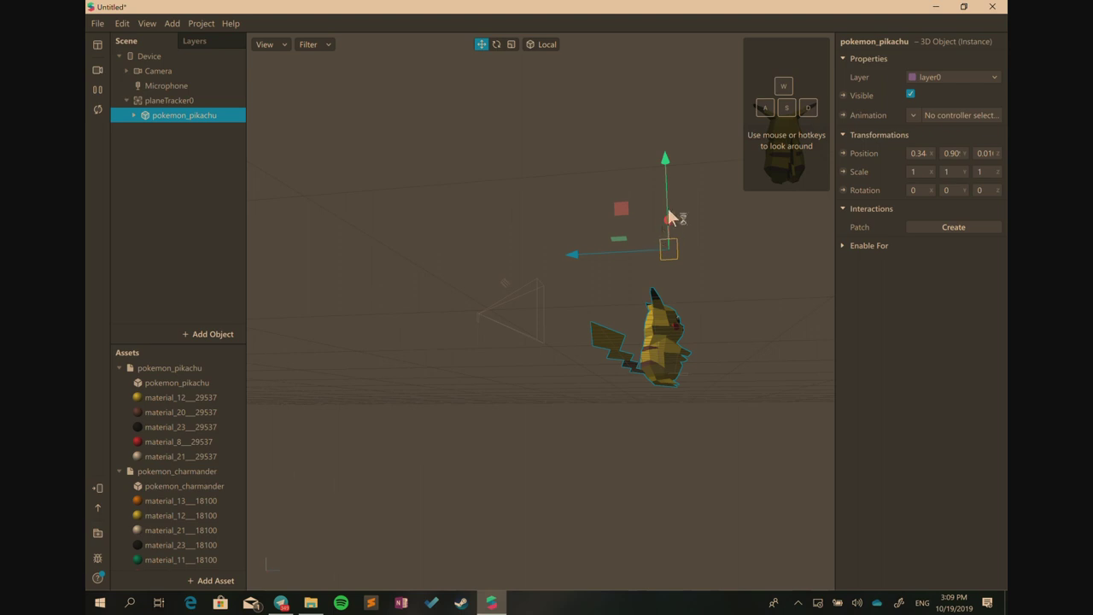
drag(668, 217, 668, 206)
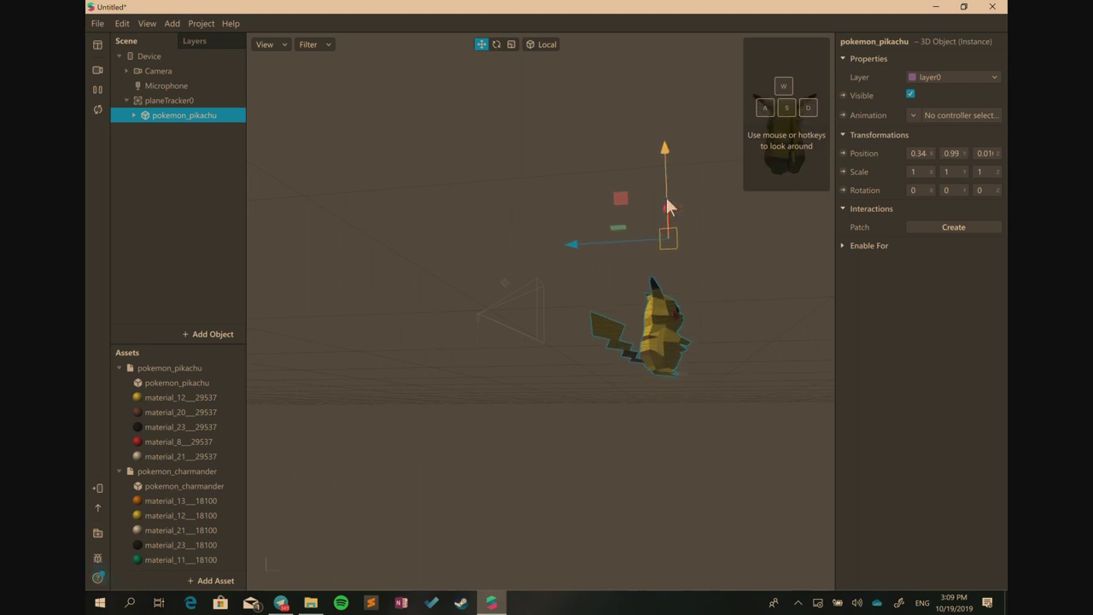
drag(697, 390, 462, 315)
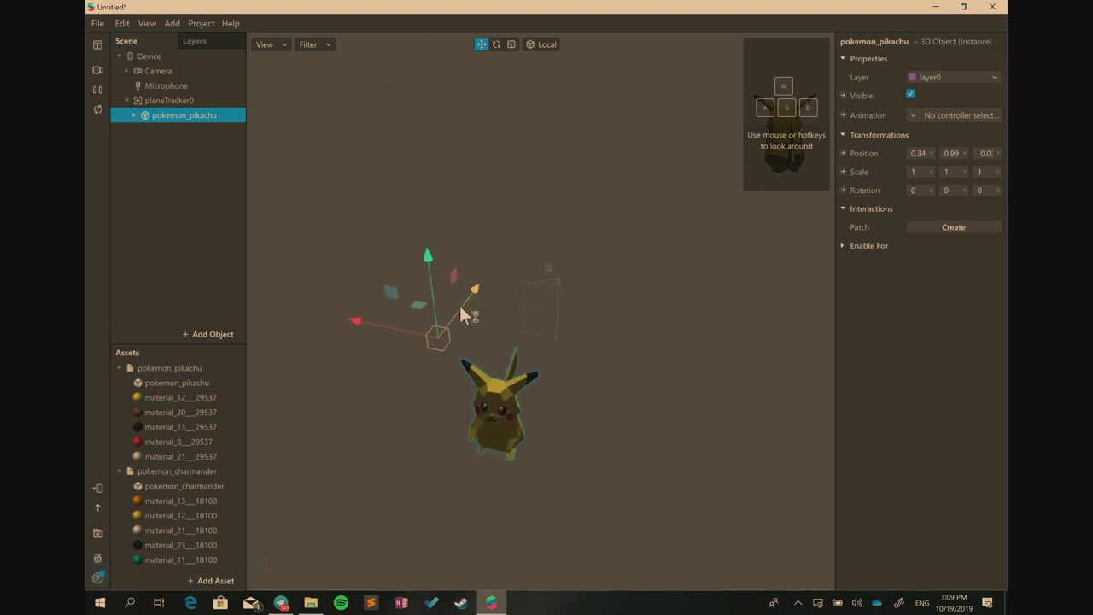
Add a Null Object as a child of planeTracker0
click(181, 102)
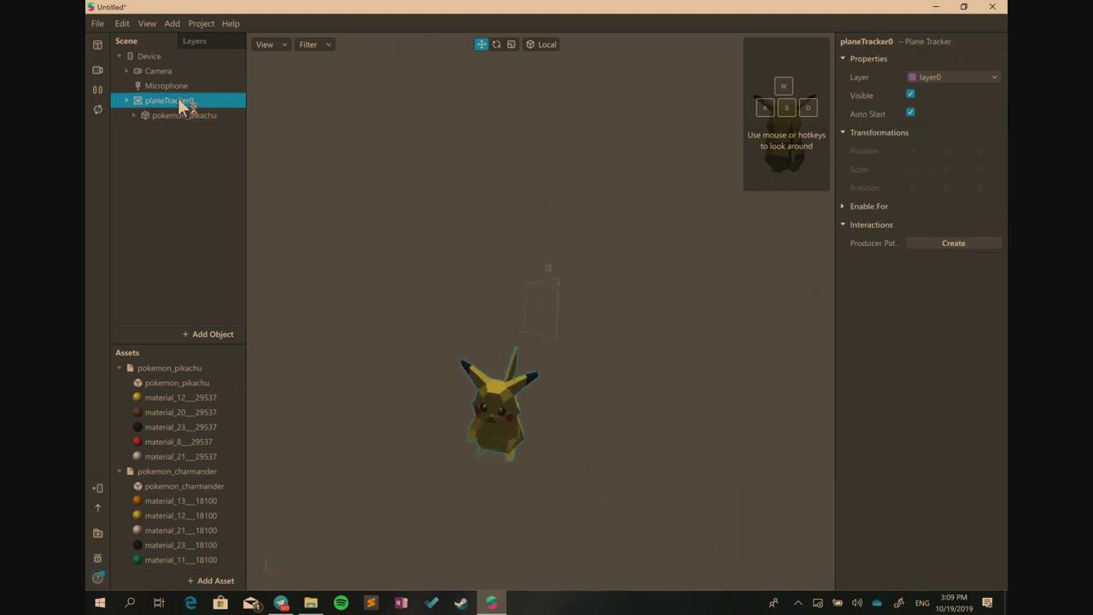
right_click(181, 103)
mouse_move(195, 112)
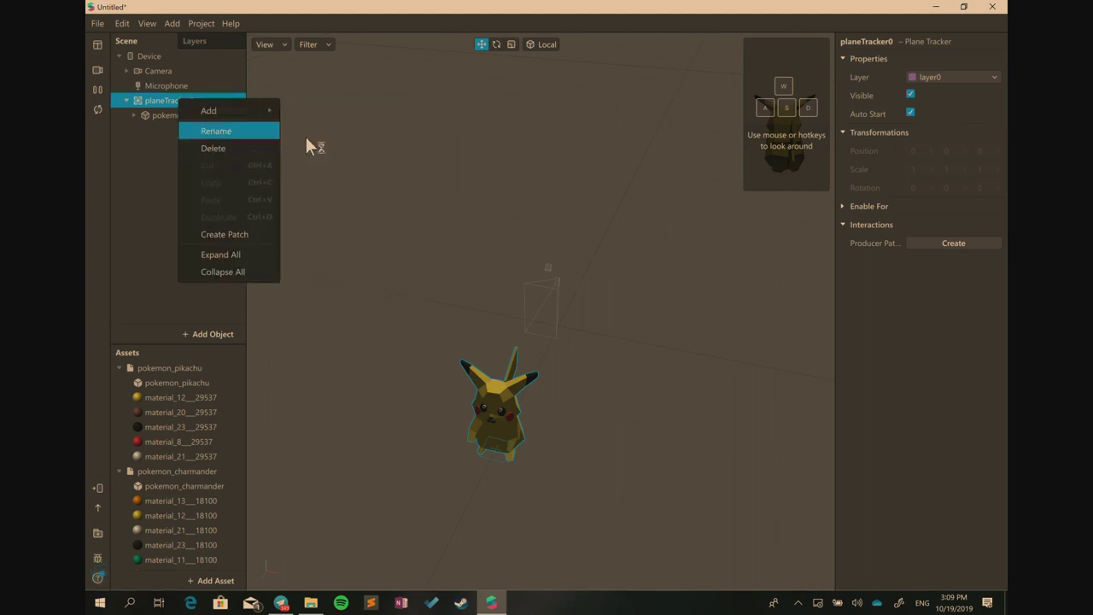
mouse_move(273, 112)
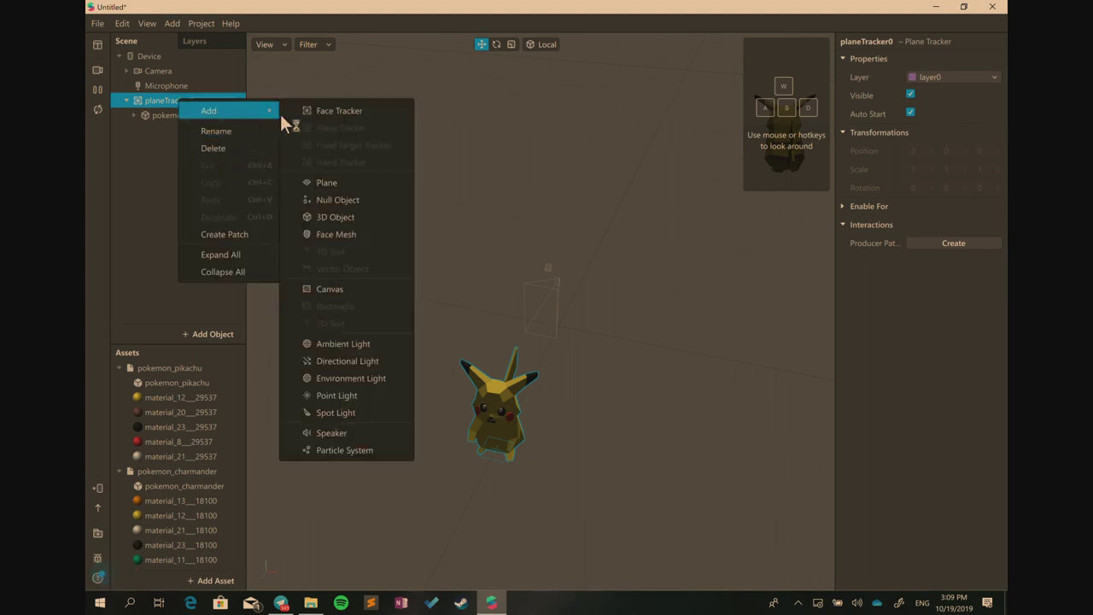
click(326, 202)
Rename the null object under planeTracker0 as pokemon_parent
right_click(182, 132)
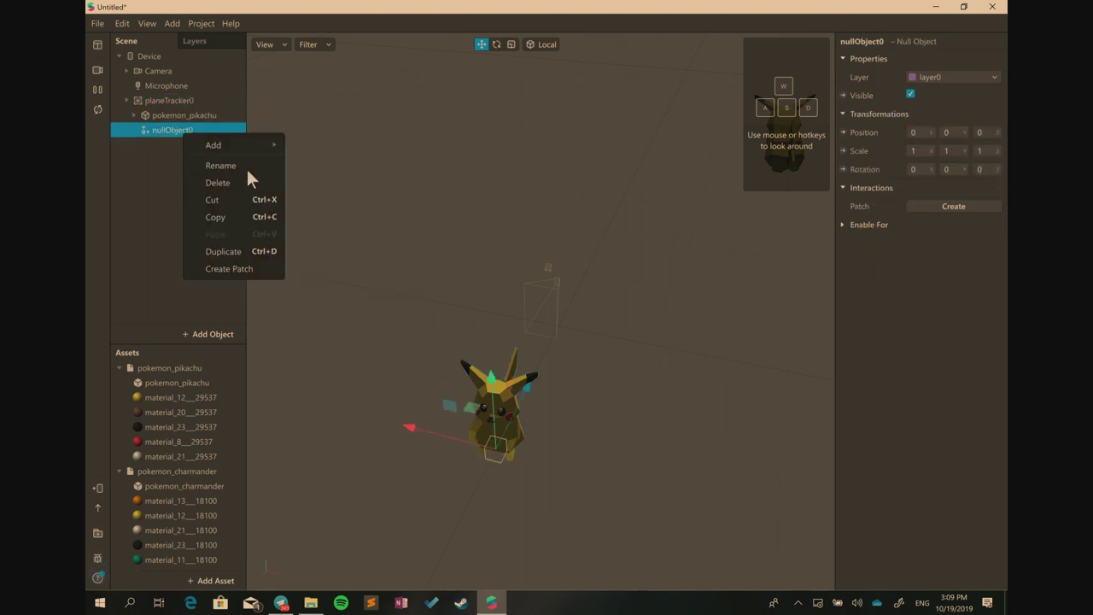
click(248, 164)
text(Pokem)
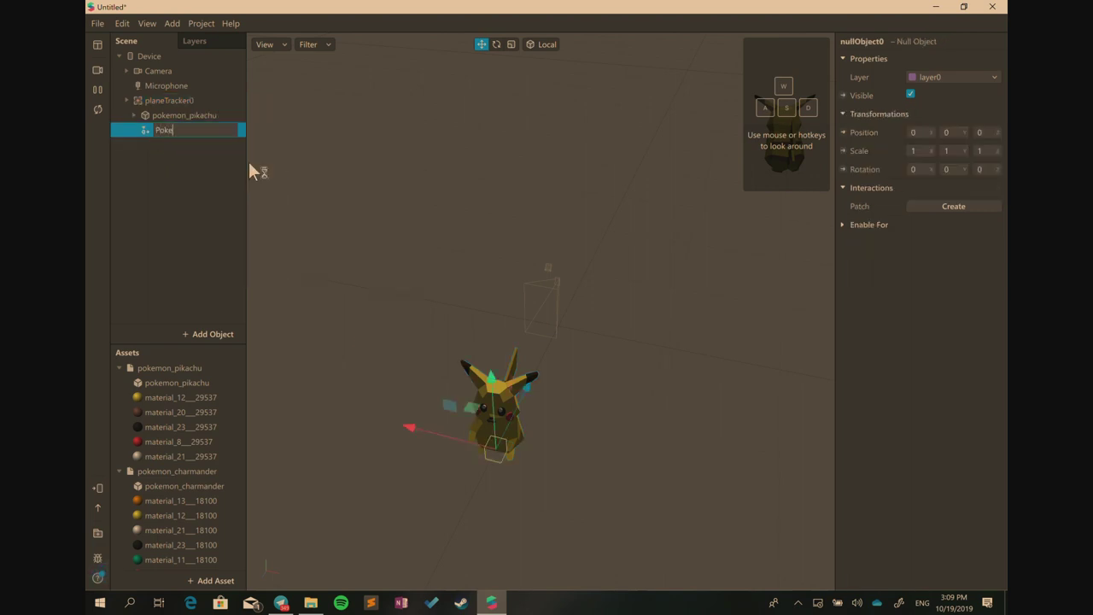
key(BackSpace)
key(BackSpace)
key(BackSpace)
key(BackSpace)
key(BackSpace)
text(pokemon_parent)
key(Return)
Nest pokemon_pikachu inside the pokemon_parent null object
double_click(187, 133)
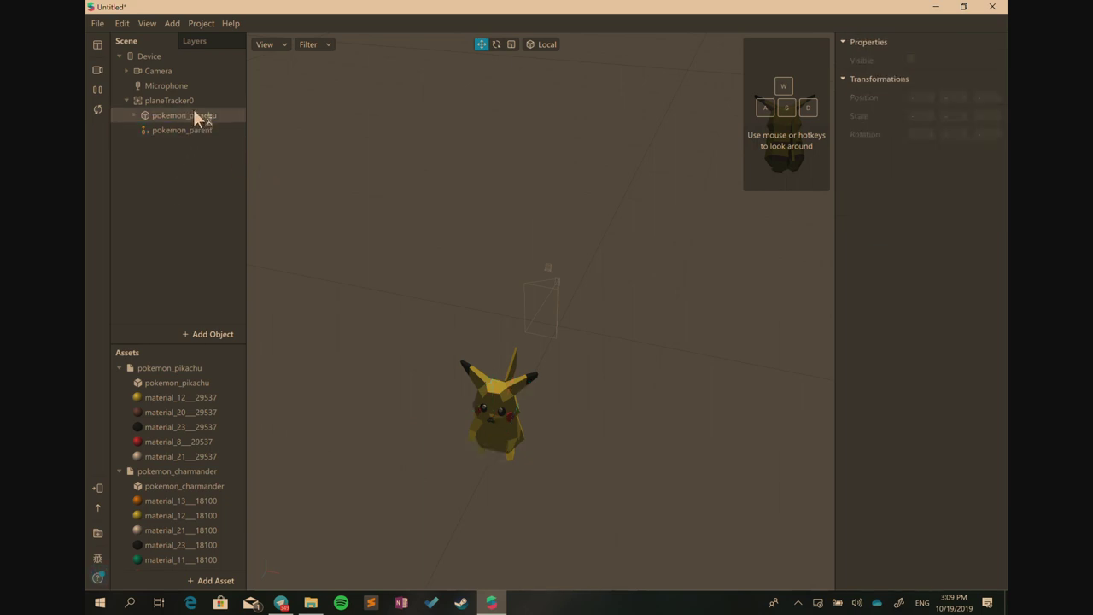
drag(195, 114, 188, 135)
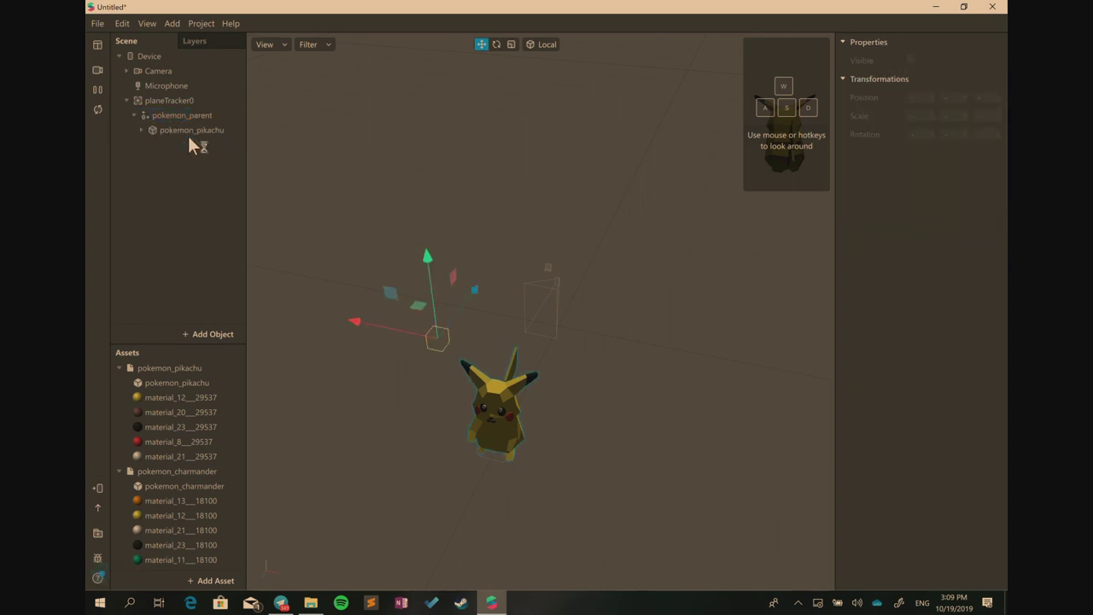
drag(404, 346, 450, 340)
Review the scene hierarchy of planeTracker0, pokemon_parent and pokemon_pikachu, and look at the model from another angle
click(182, 102)
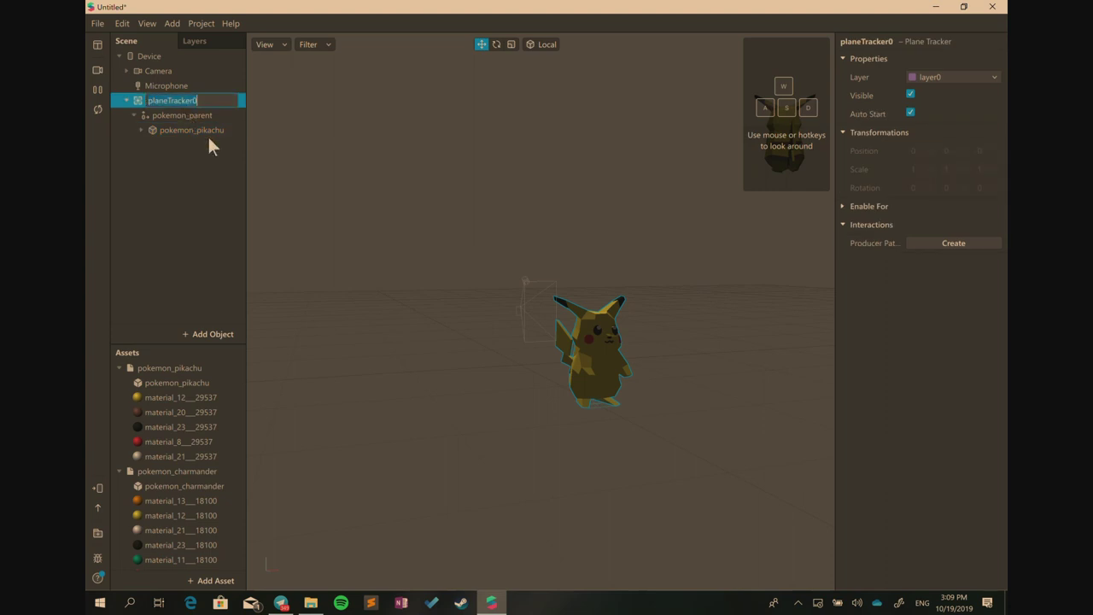
drag(521, 384, 491, 394)
click(198, 130)
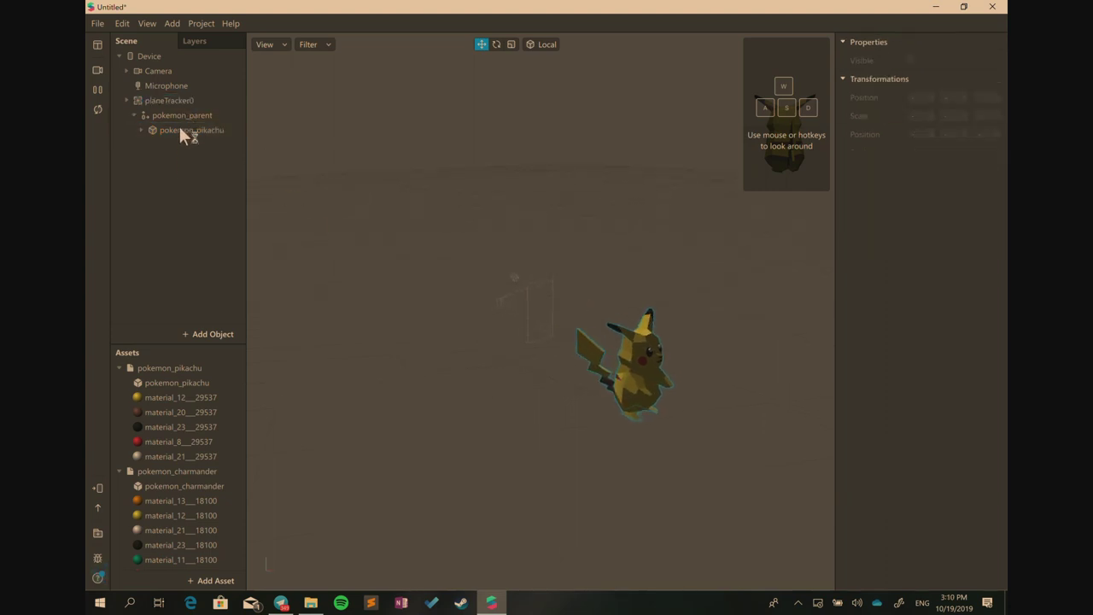
click(176, 105)
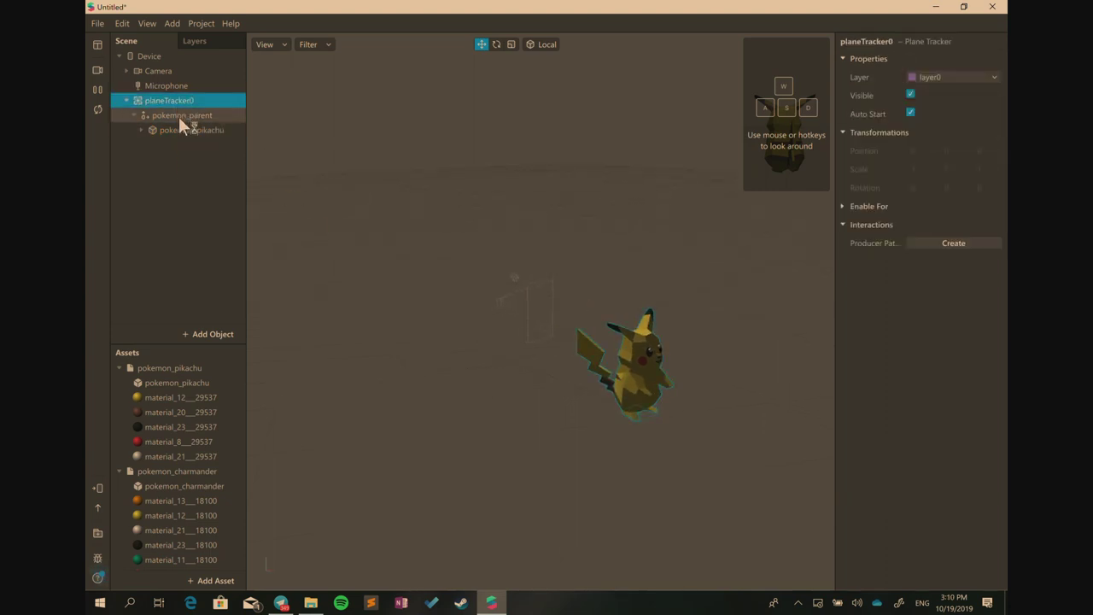
drag(178, 116, 181, 100)
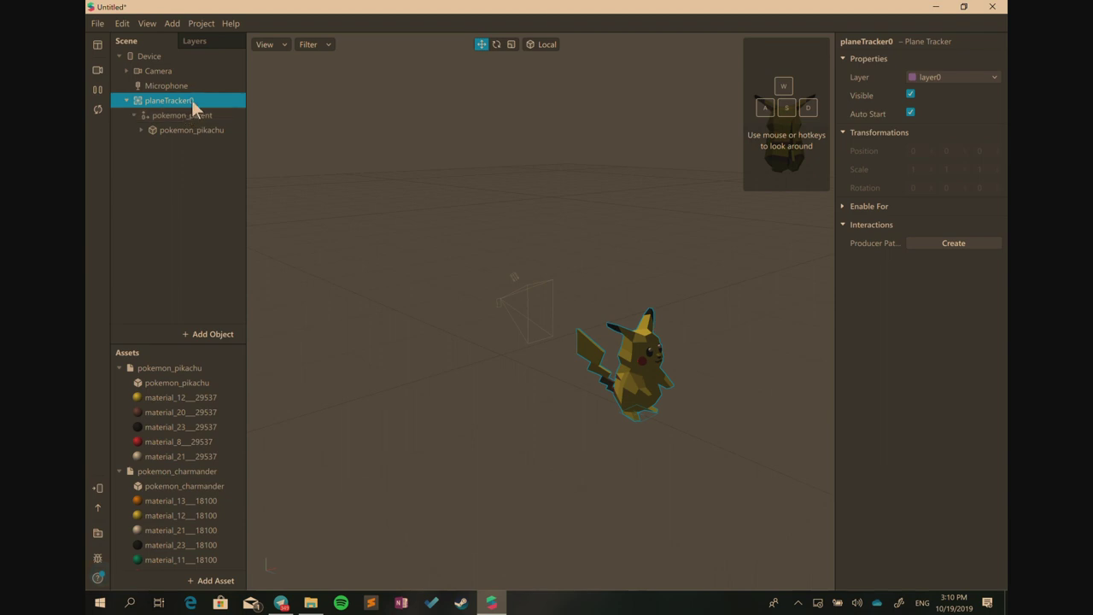
Compare the transformation values of the pokemon_parent null object and its child pokemon_pikachu
click(204, 115)
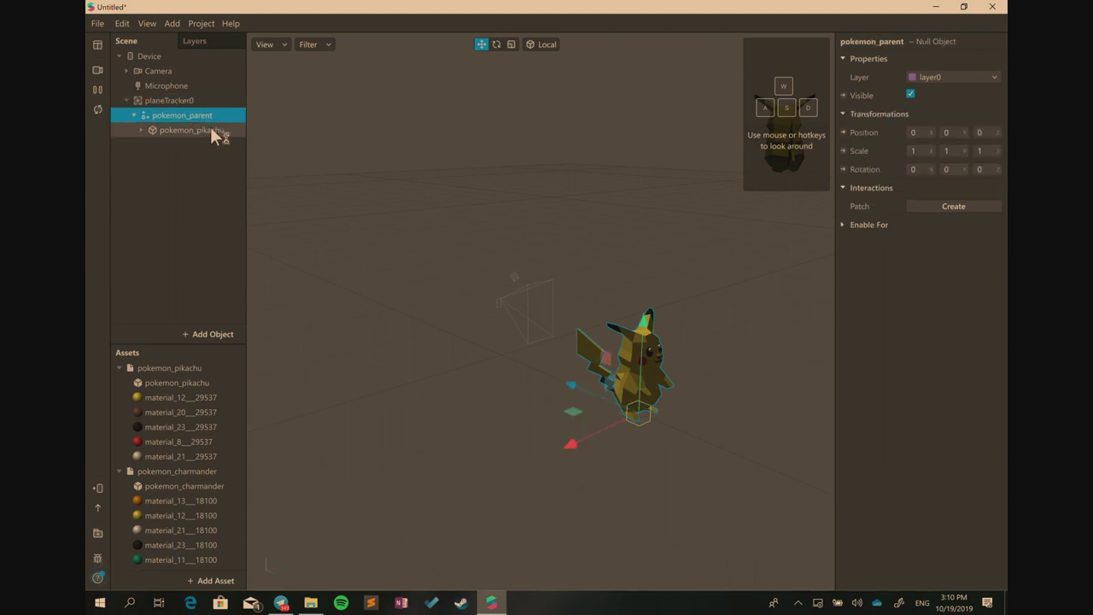
click(215, 133)
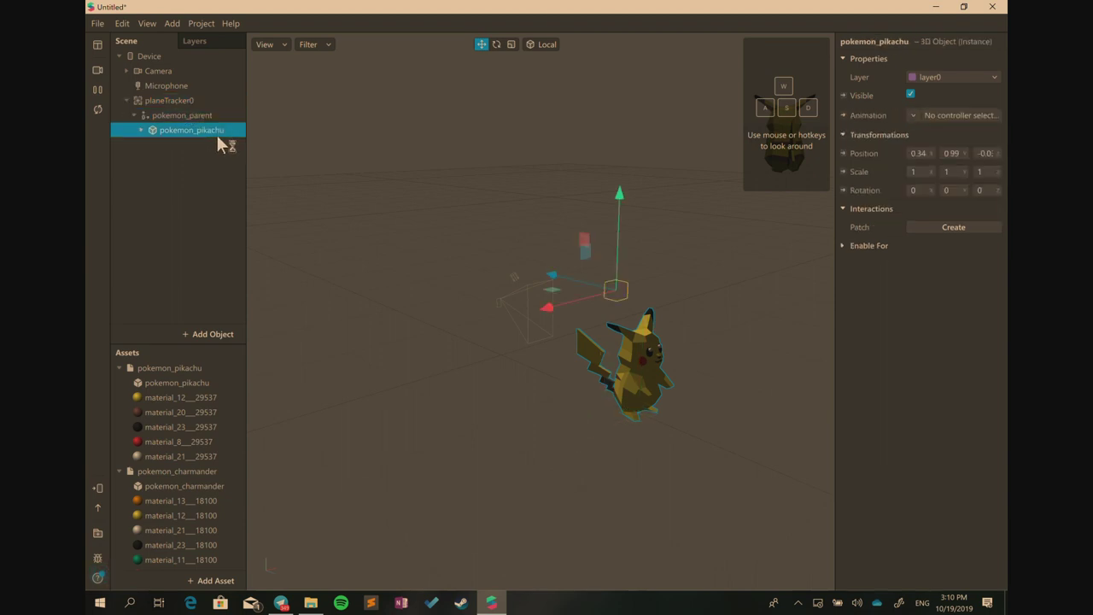
click(218, 118)
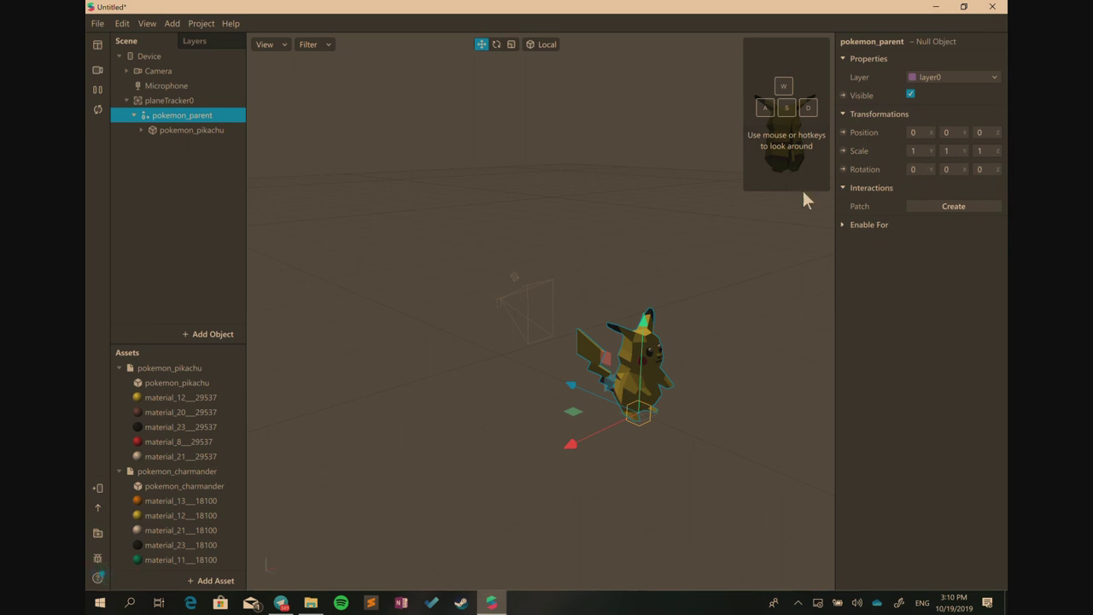
click(186, 132)
Enlarge the simulator preview and view the Pikachu model in the scene from behind
drag(613, 440, 771, 271)
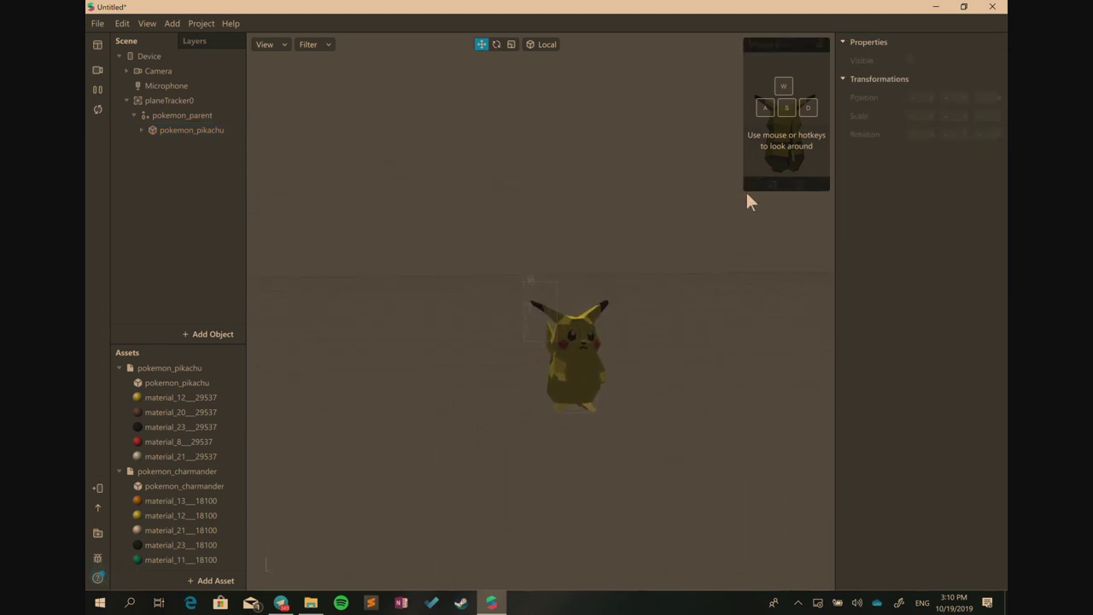
drag(747, 194, 681, 300)
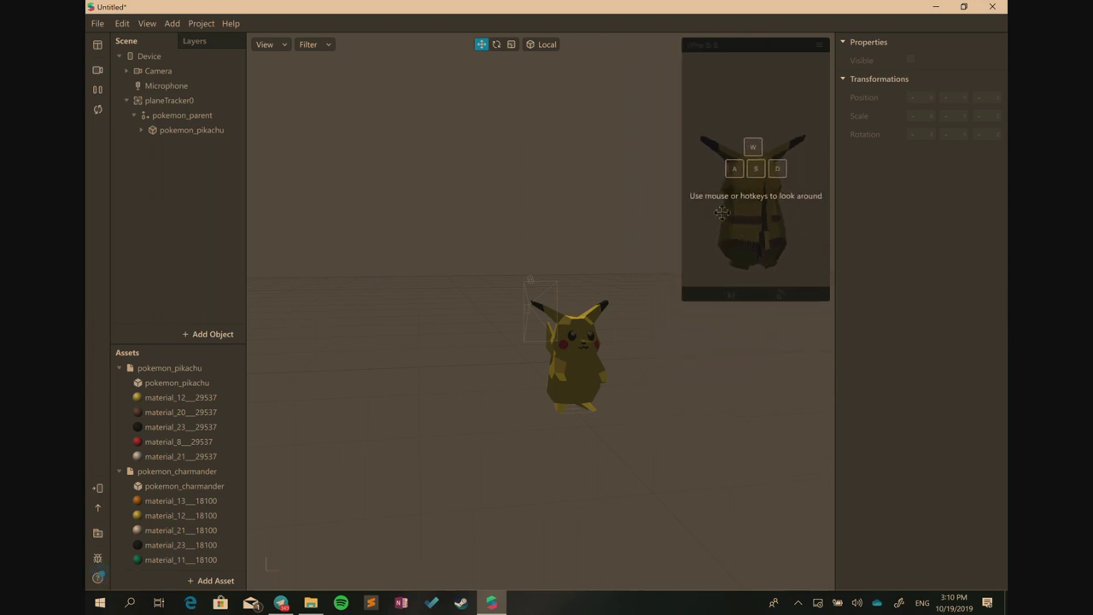
drag(719, 214, 755, 227)
drag(730, 224, 717, 229)
drag(516, 338, 768, 397)
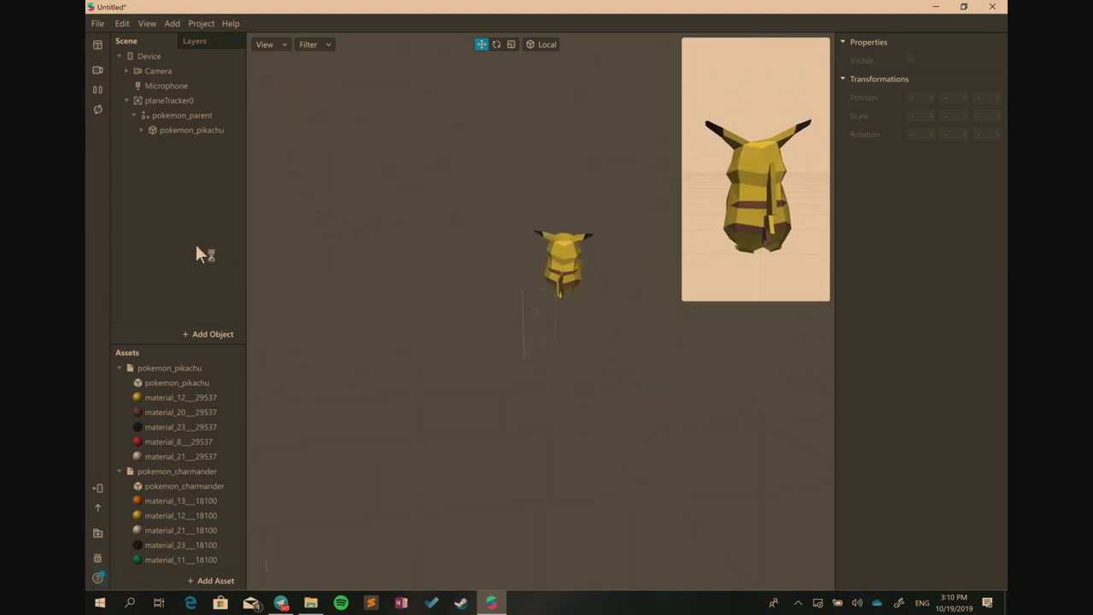
Set the Y rotation of pokemon_pikachu to 180 so the model is turned around
click(206, 130)
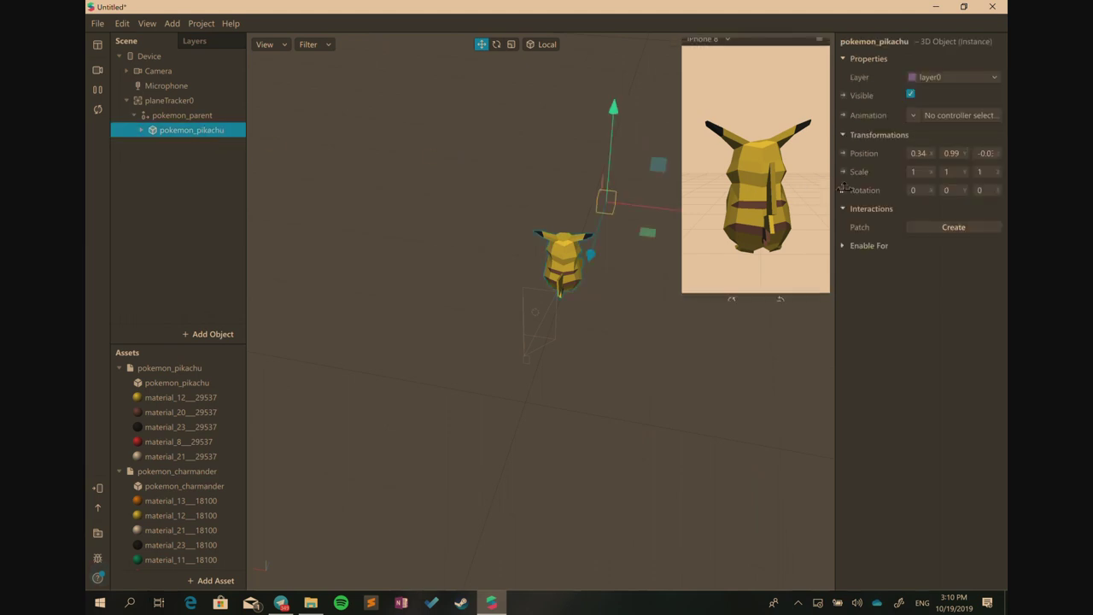
drag(551, 284, 666, 298)
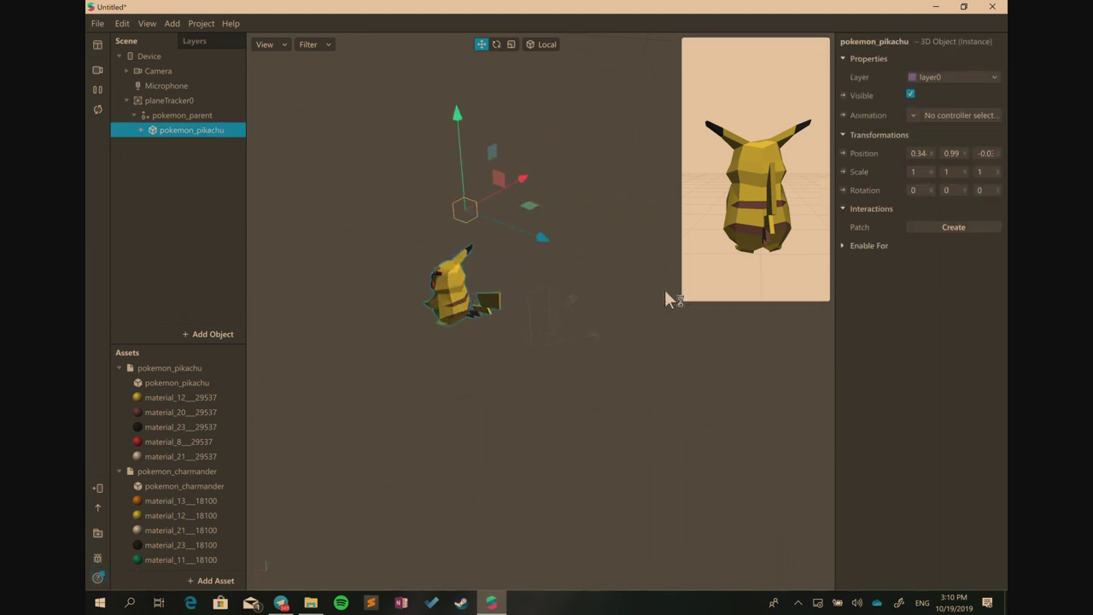
click(916, 192)
key(BackSpace)
click(947, 191)
text(180)
key(Return)
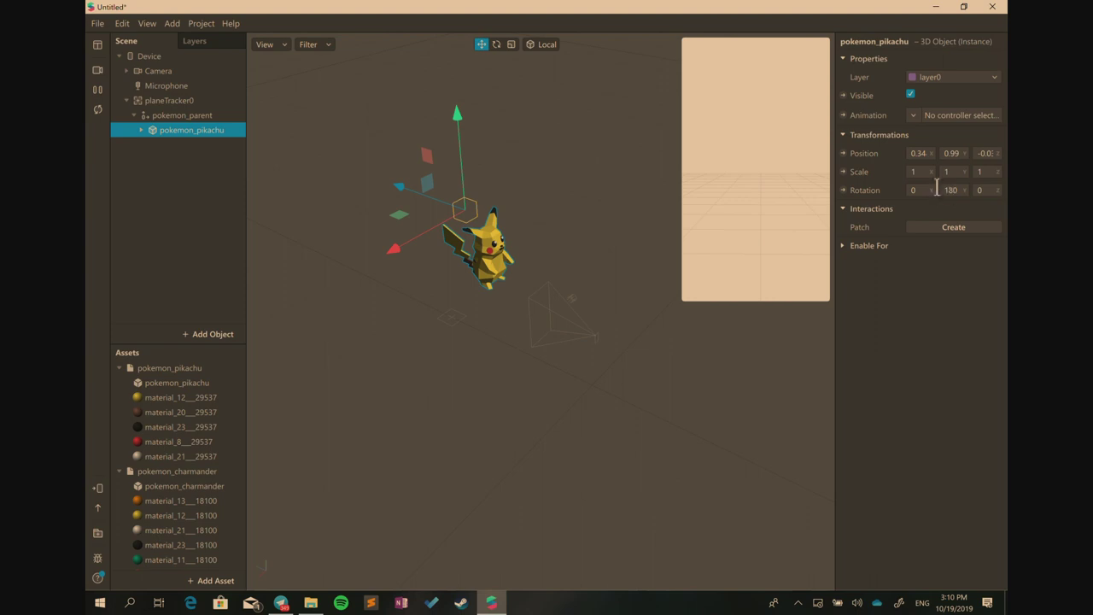
Scale pokemon_pikachu to 0.5 on the X, Y and Z axes
click(916, 171)
key(BackSpace)
text(0.5)
key(Tab)
text(0.5)
key(Tab)
key(BackSpace)
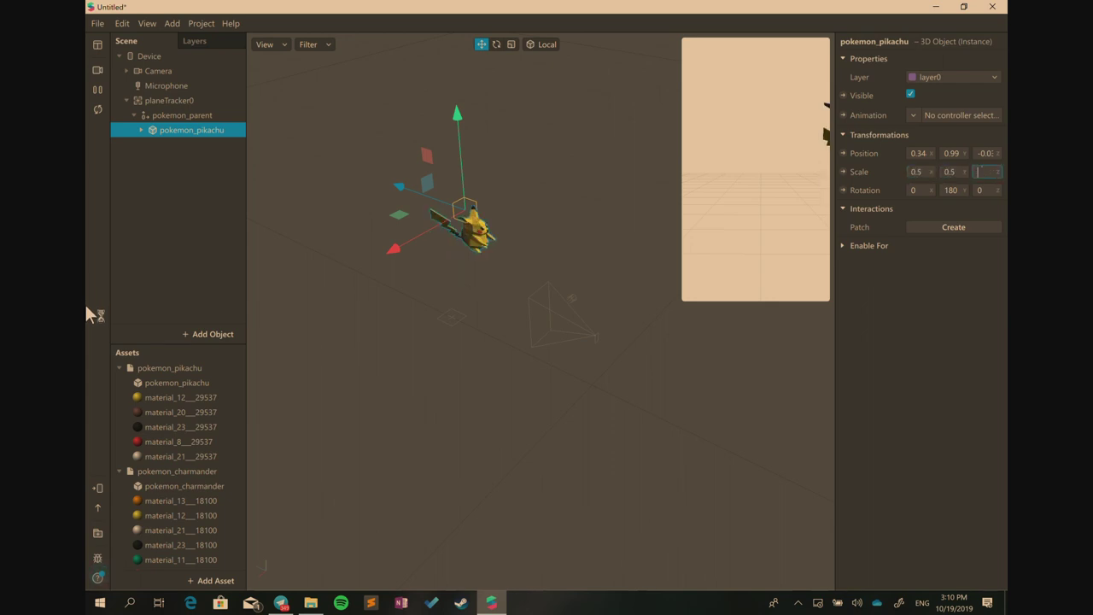
text(0.5)
key(Return)
Move the Pikachu model into the simulator camera's view, at about X -0.2, Y 0.51 and Z 0.01
right_drag(475, 378, 432, 317)
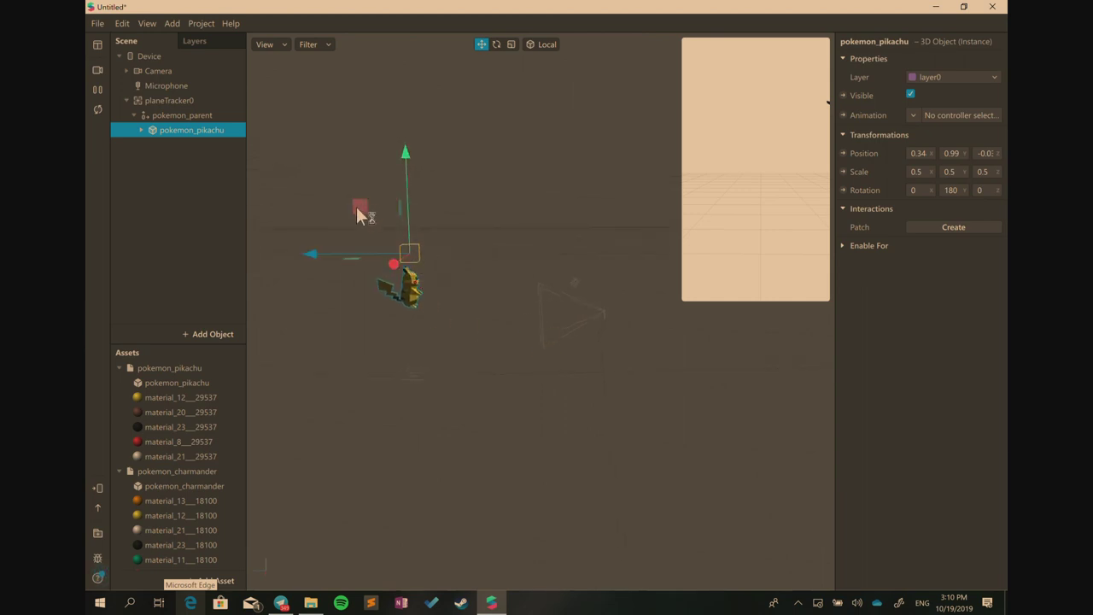
drag(356, 206, 375, 295)
right_drag(375, 296, 602, 310)
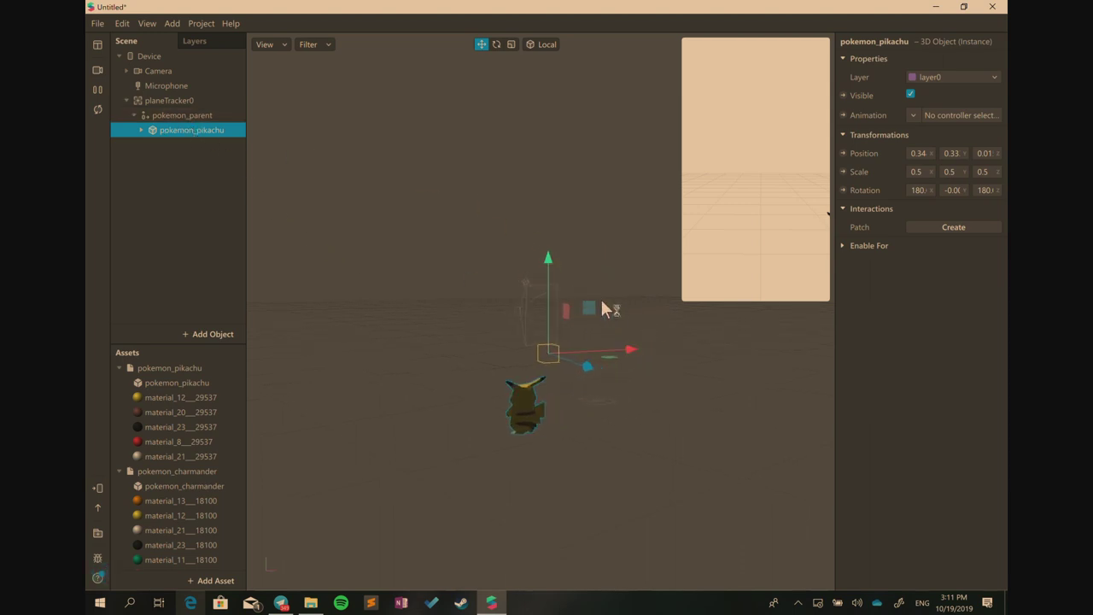
drag(591, 309, 654, 285)
right_drag(606, 465, 502, 450)
drag(490, 398, 498, 398)
right_drag(534, 471, 561, 359)
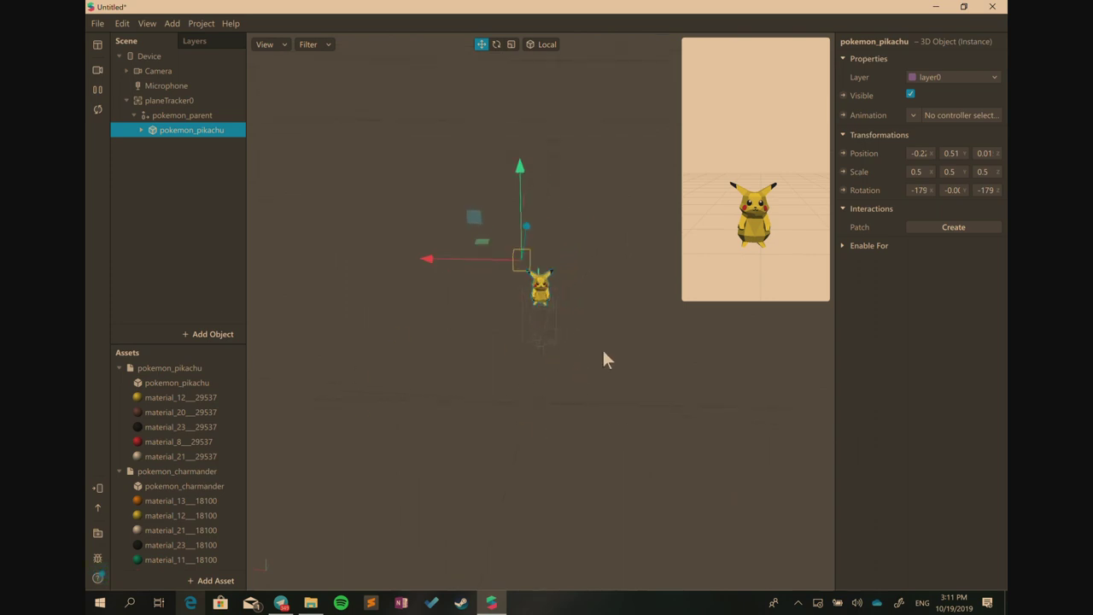
Review planeTracker0, pokemon_parent and pokemon_pikachu in the hierarchy and examine the Pikachu model up close
click(178, 103)
click(188, 115)
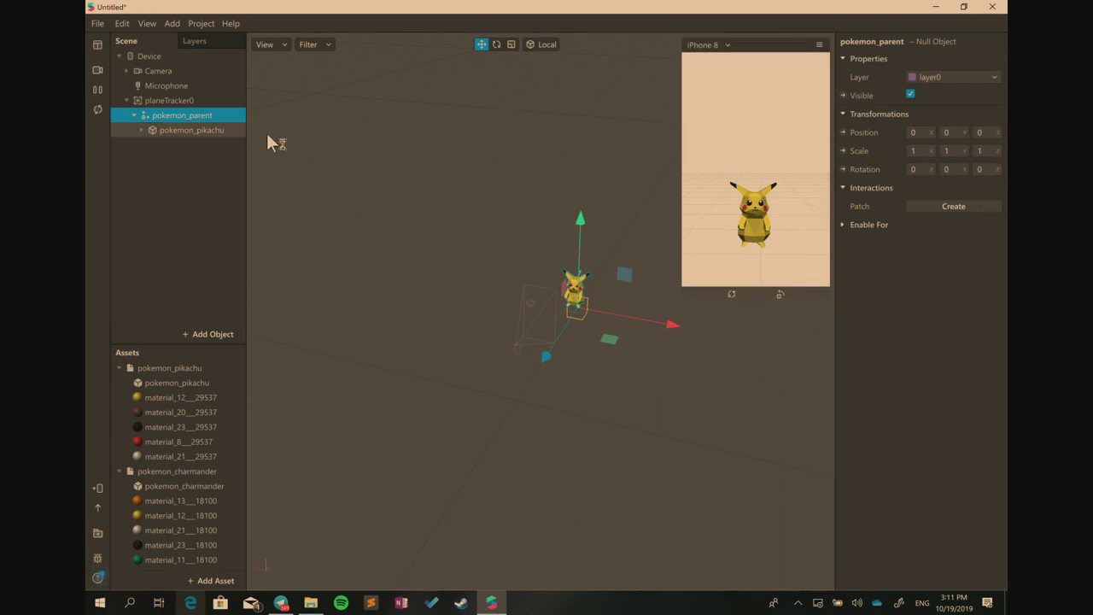
click(202, 133)
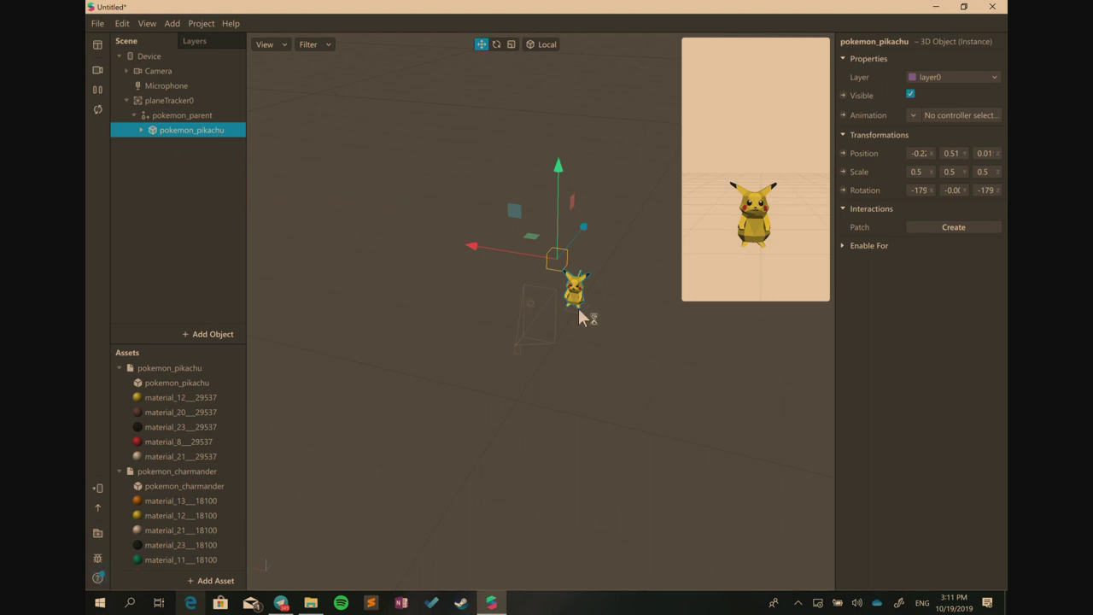
scroll(589, 309, down, 2)
scroll(592, 311, up, 5)
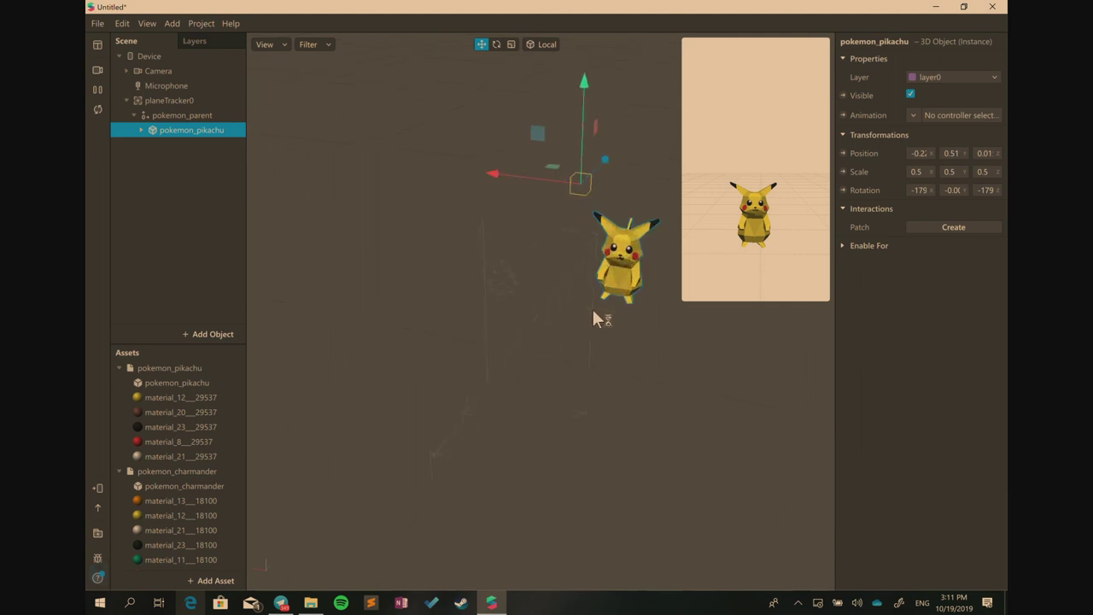
scroll(598, 311, up, 1)
scroll(610, 311, up, 1)
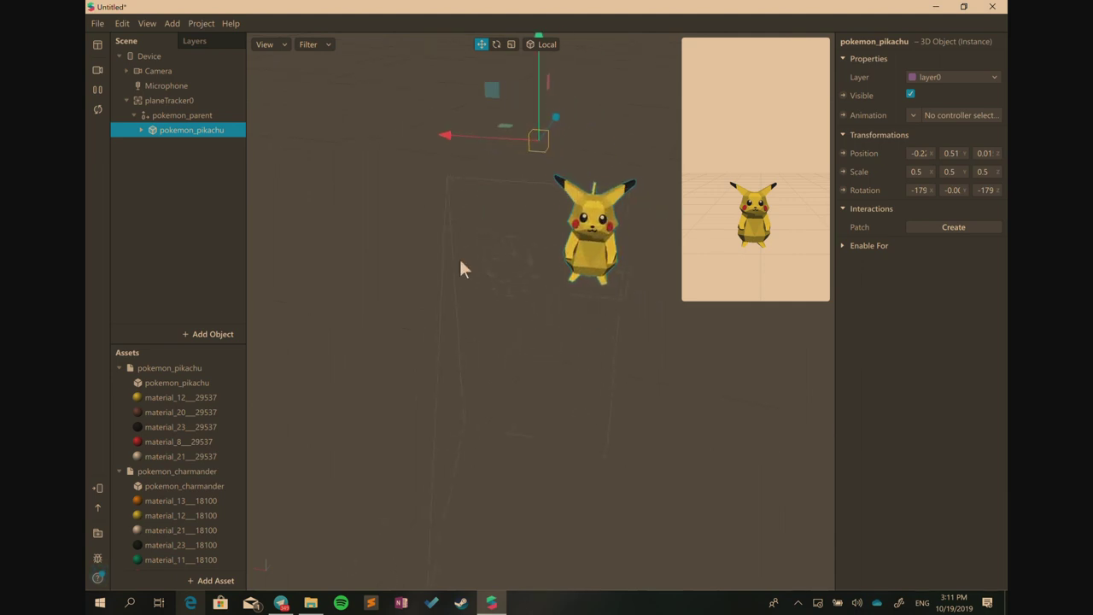
Shift pokemon_pikachu slightly along its X axis to centre it over the plane tracker
click(229, 99)
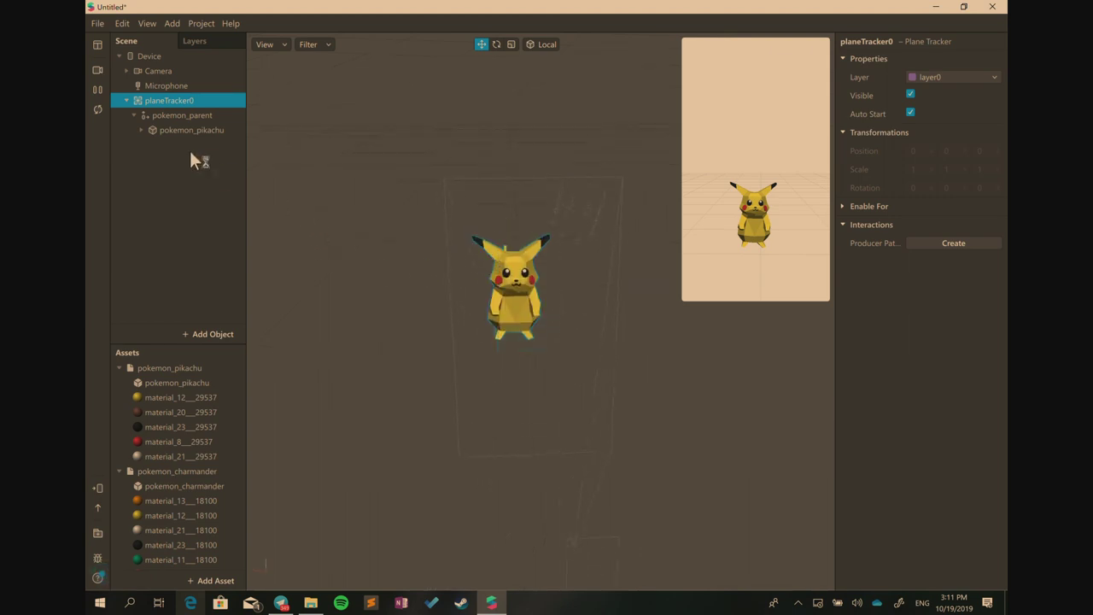
click(166, 130)
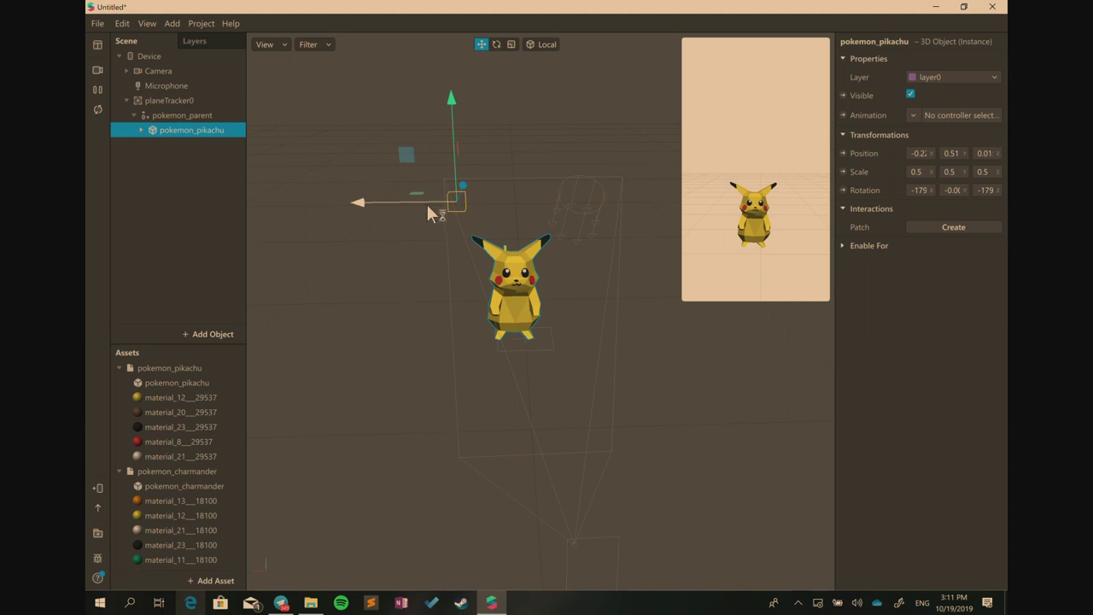
drag(427, 205, 438, 205)
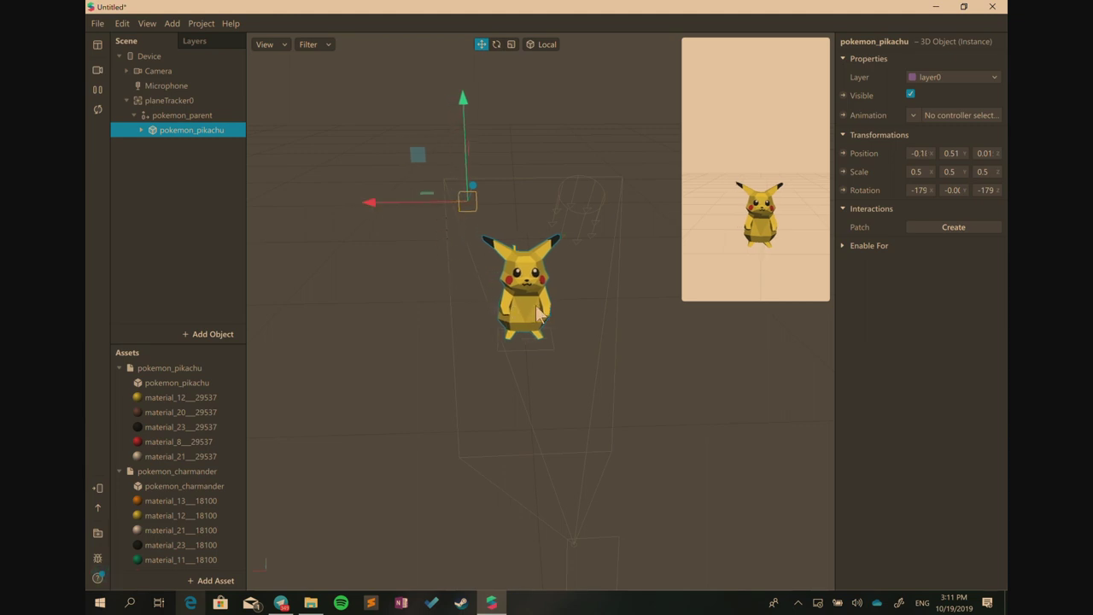
Send the effect to the Facebook Camera app for testing on a device
click(190, 271)
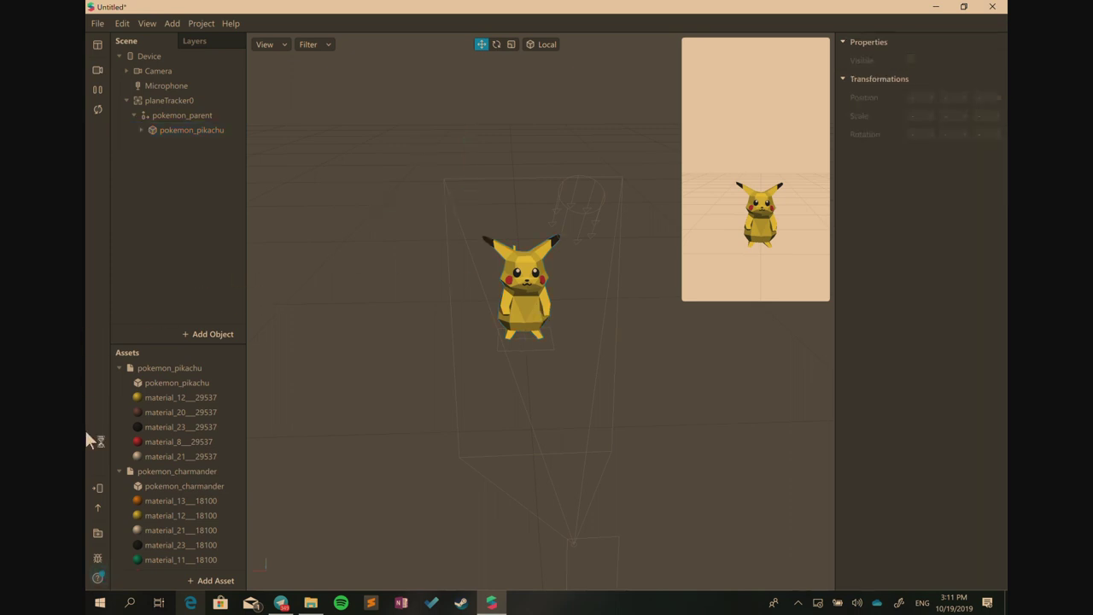
click(97, 489)
click(131, 481)
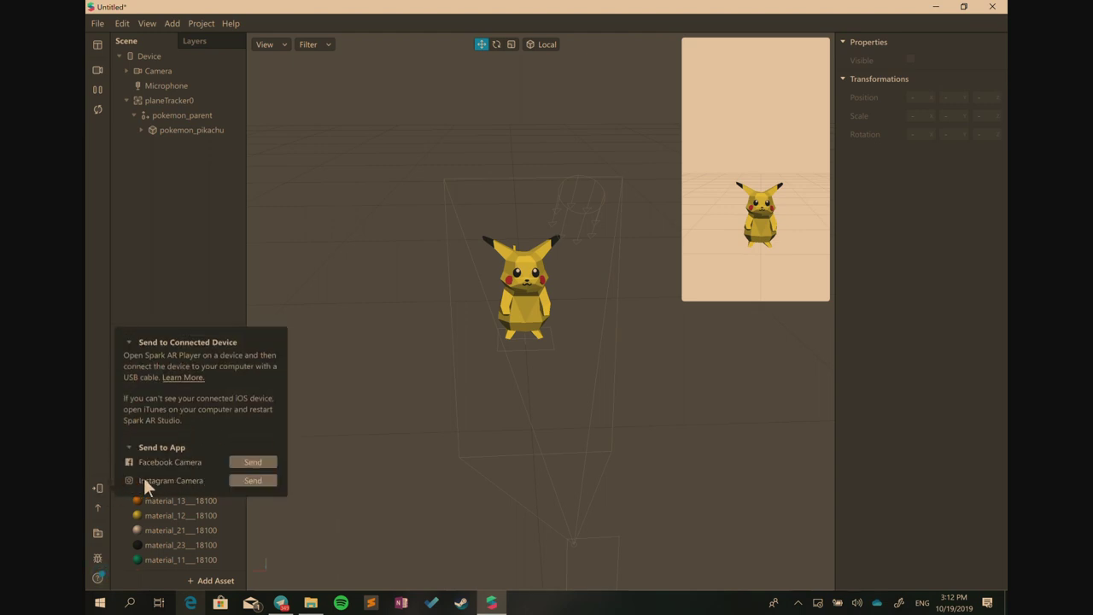
click(249, 461)
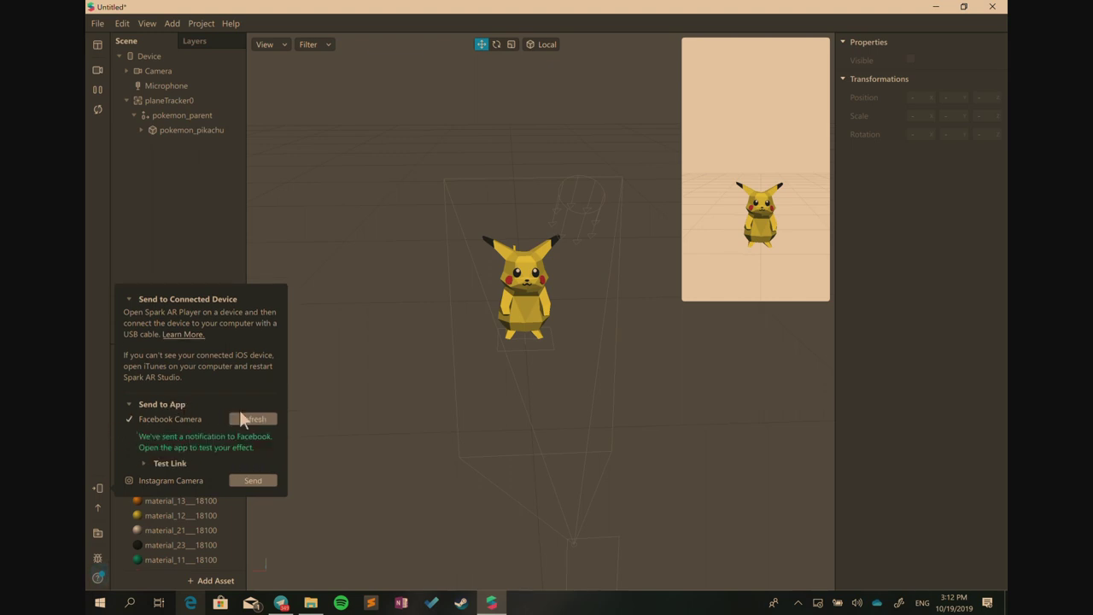
Copy the effect's Facebook test link, switch to Telegram and post it in Saved Messages, and return to Spark AR Studio
click(164, 461)
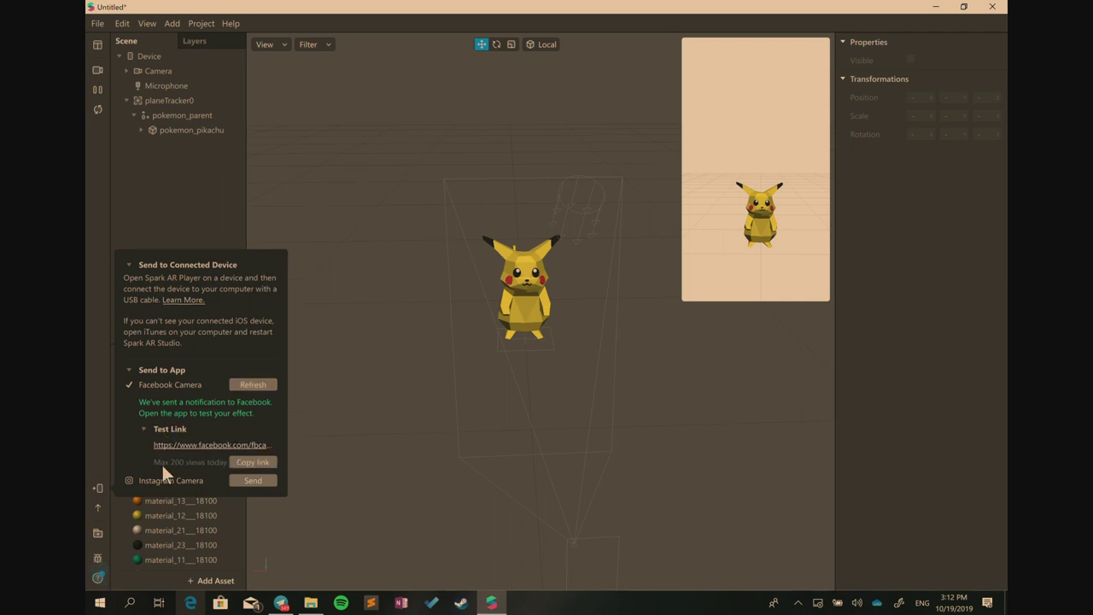
click(234, 459)
click(280, 601)
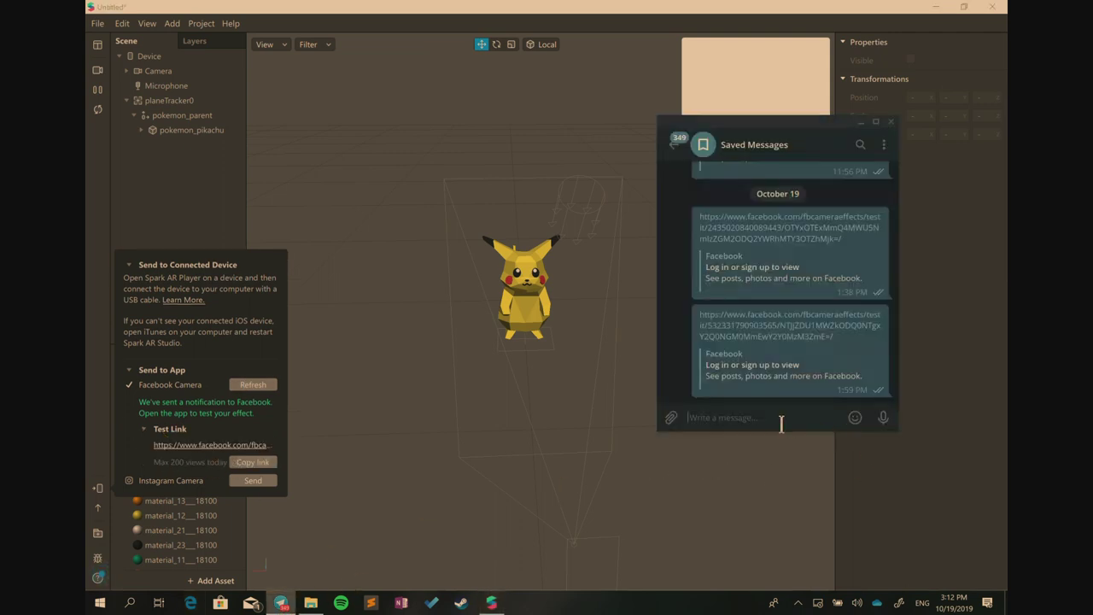
key(ctrl+v)
key(Return)
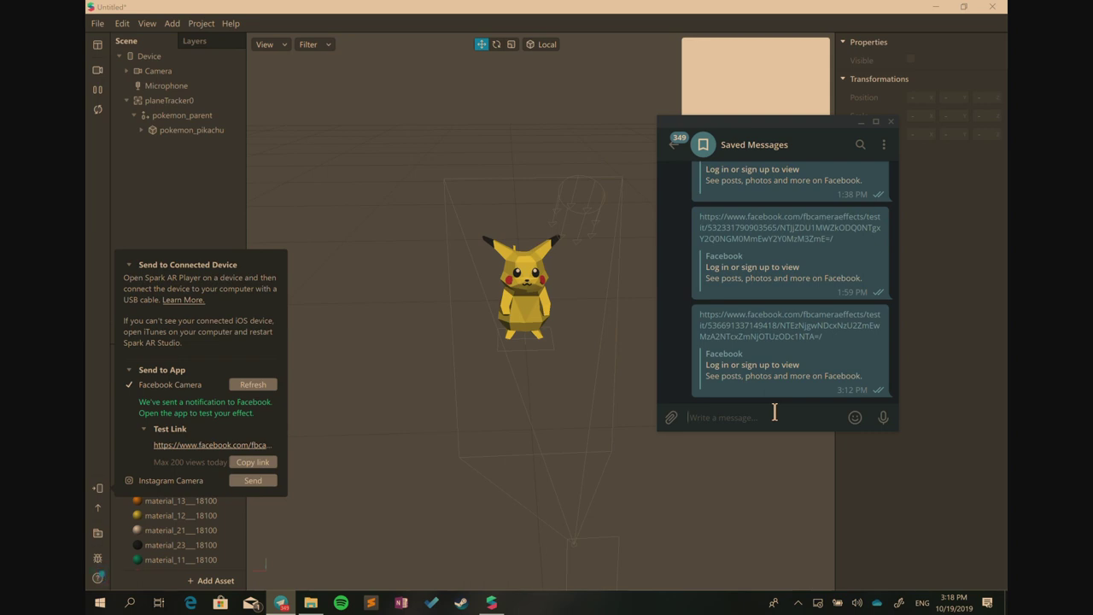
click(672, 500)
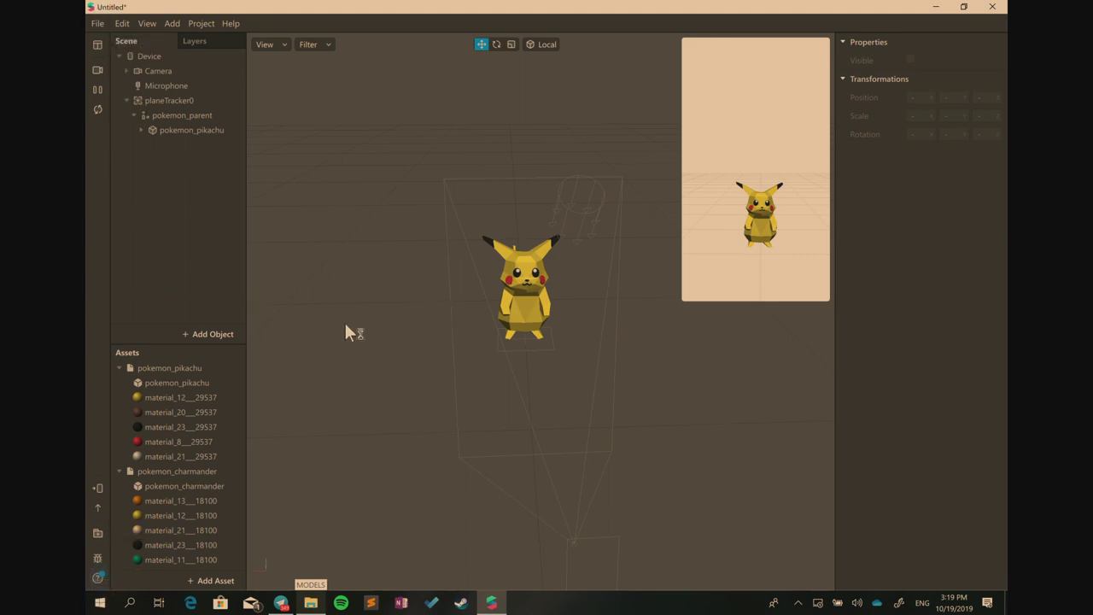
Show the Patch Editor below the scene viewport
click(171, 23)
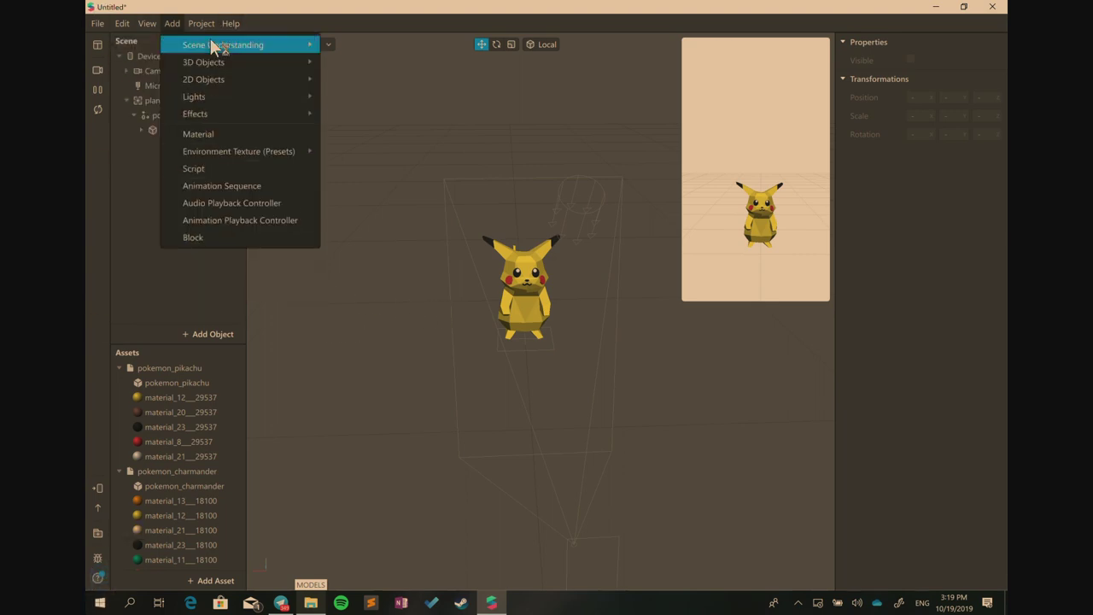
mouse_move(149, 24)
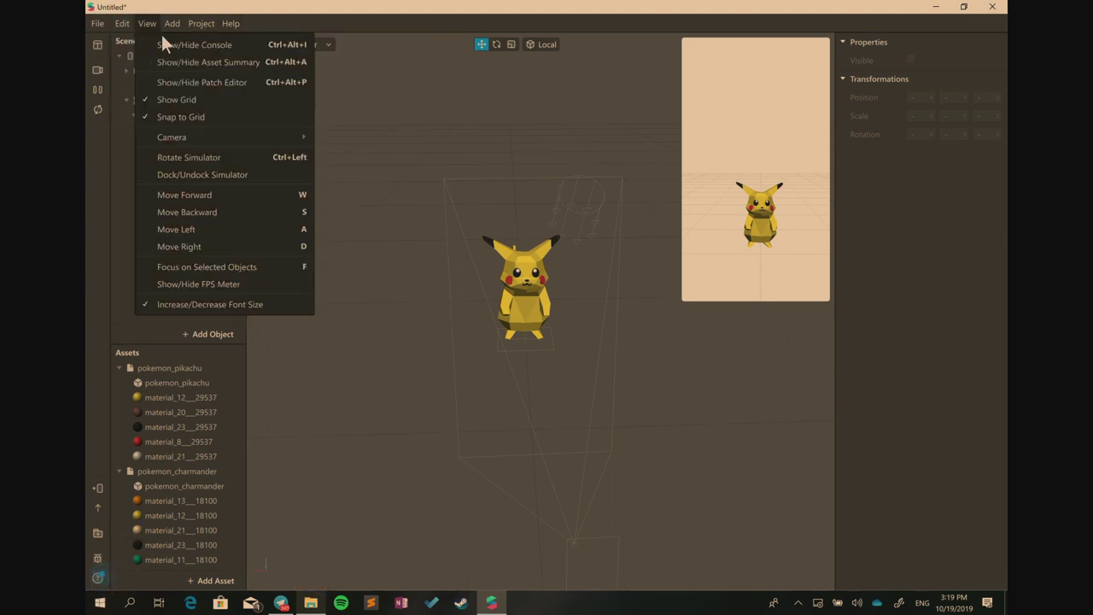
click(200, 83)
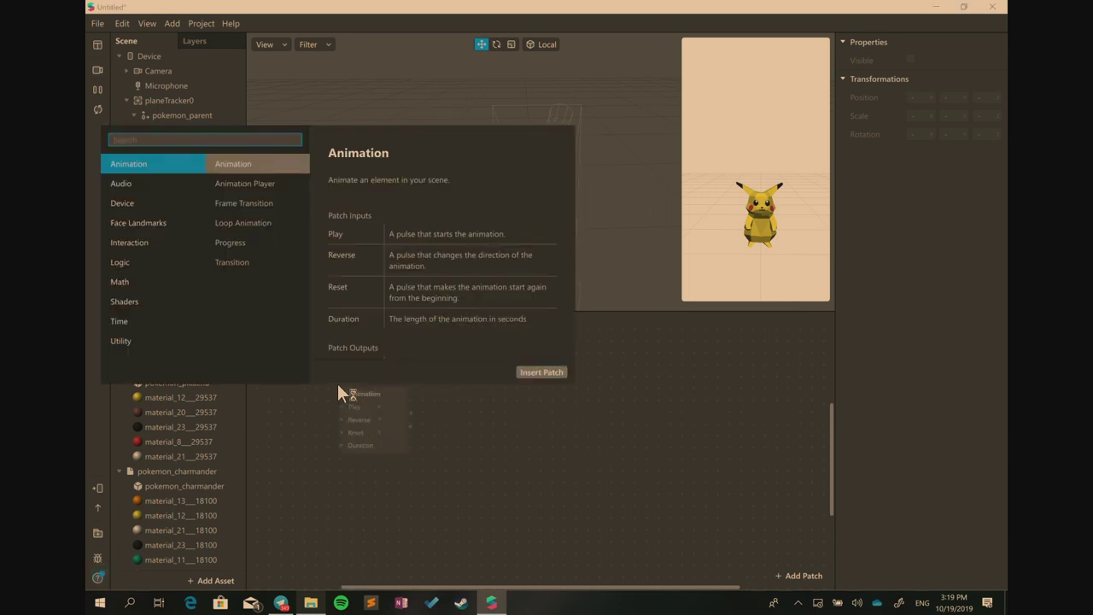
Add a Screen Pan patch and place it near the upper-left area of the patch graph
text(s)
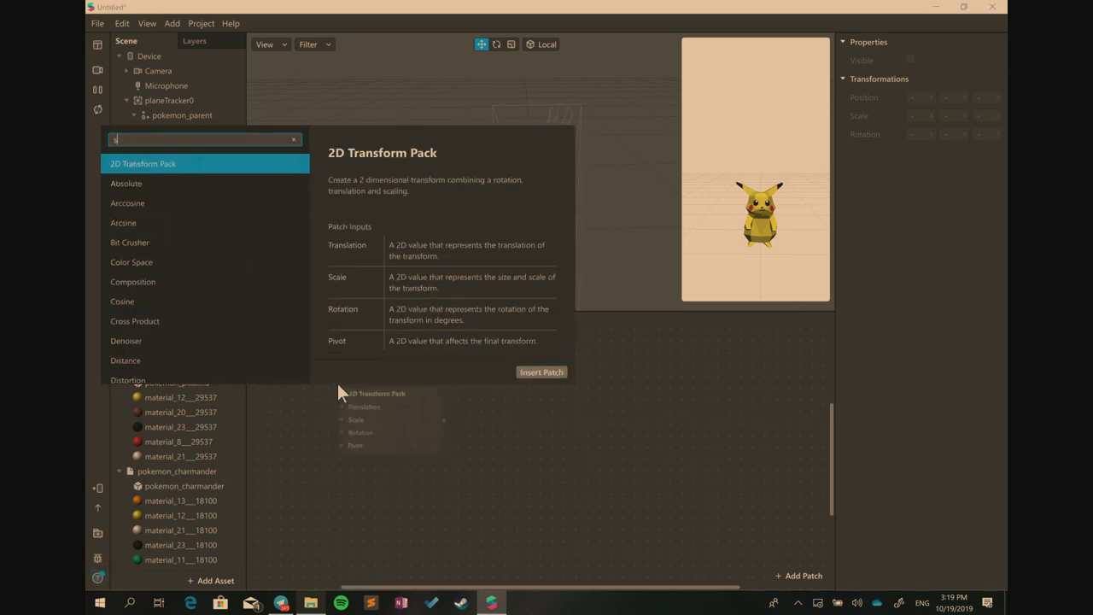
text(creen pan)
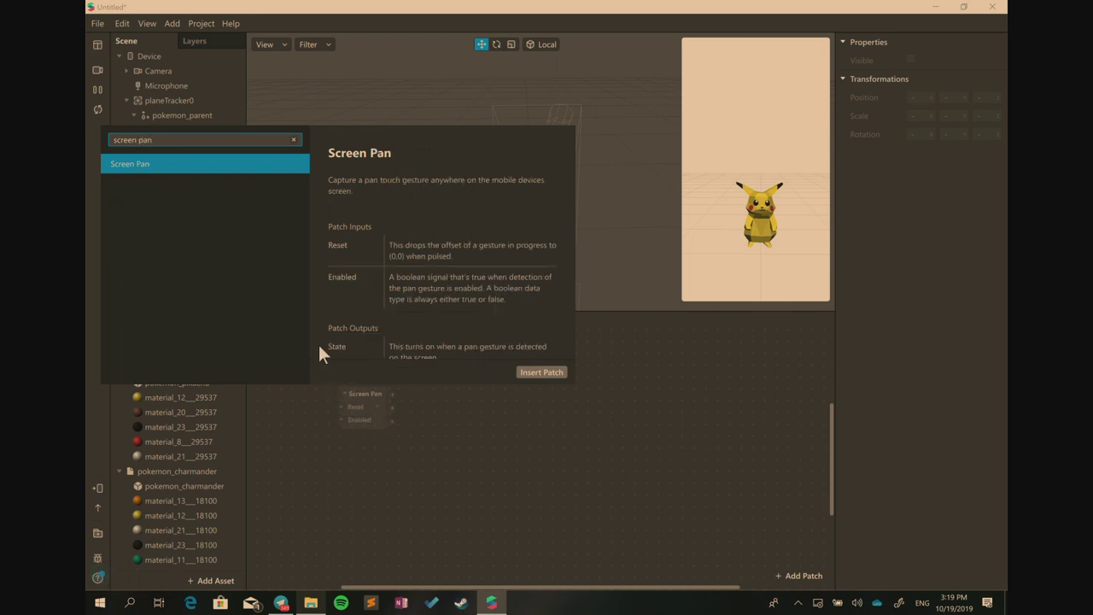
key(Return)
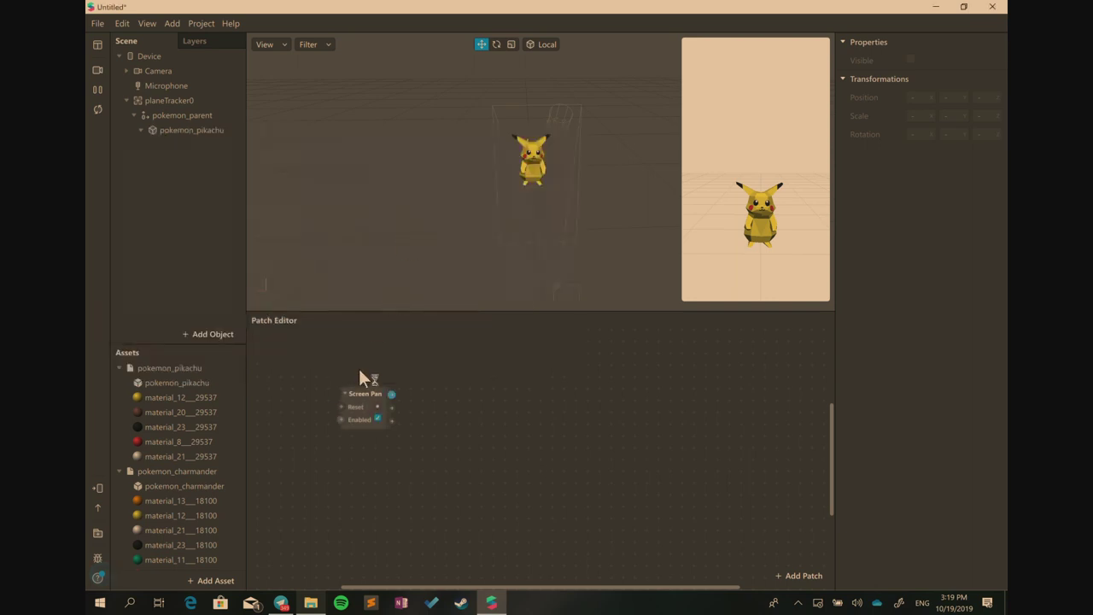
click(350, 396)
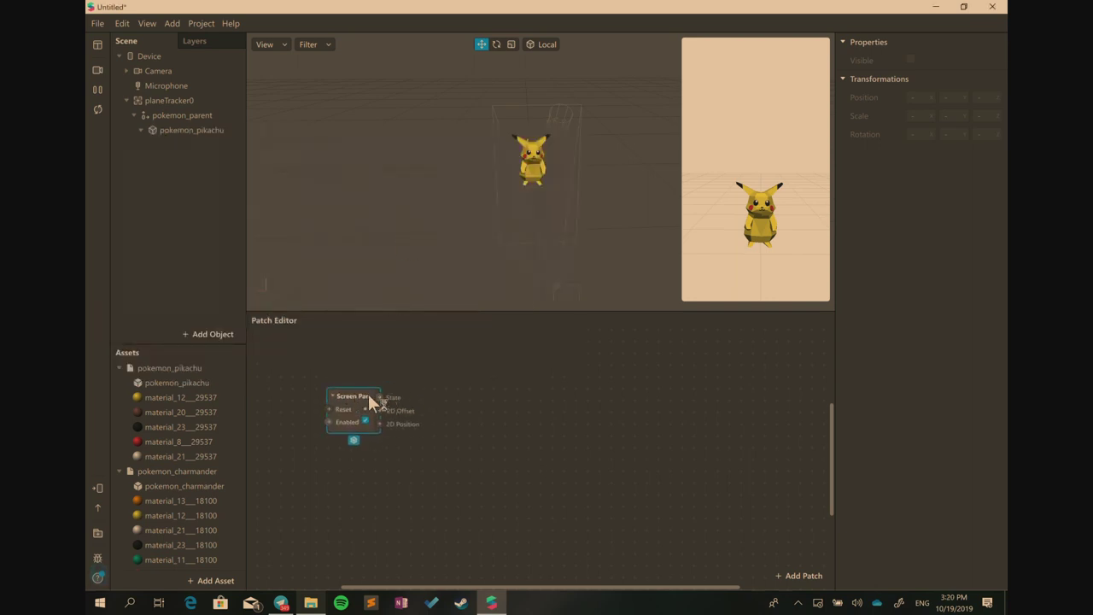
drag(360, 397, 362, 362)
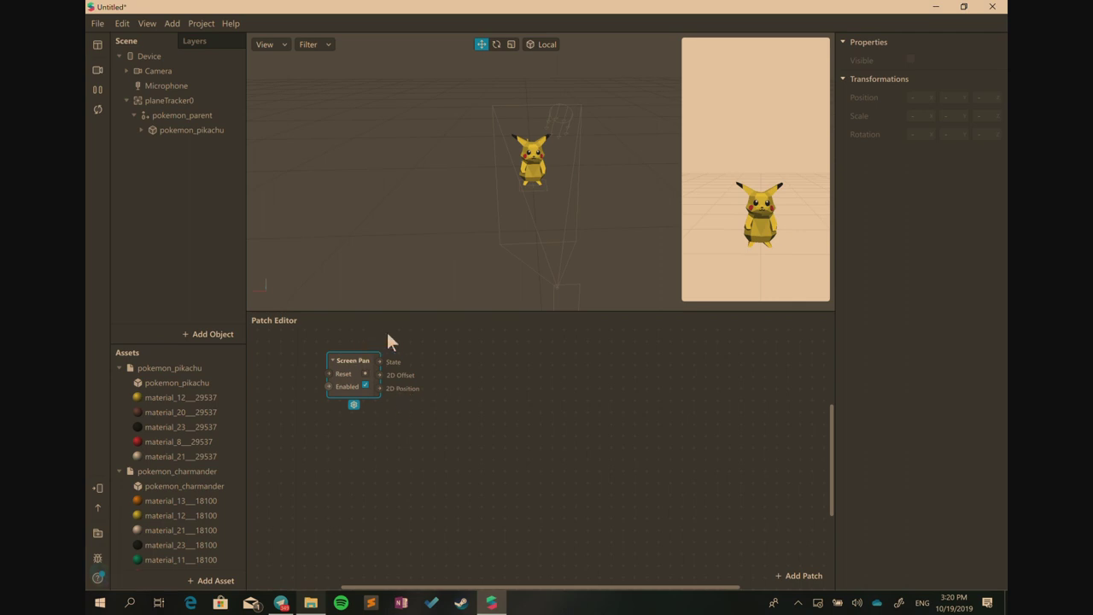
Add a Divide patch and place it beside the Screen Pan patch's outputs
double_click(432, 433)
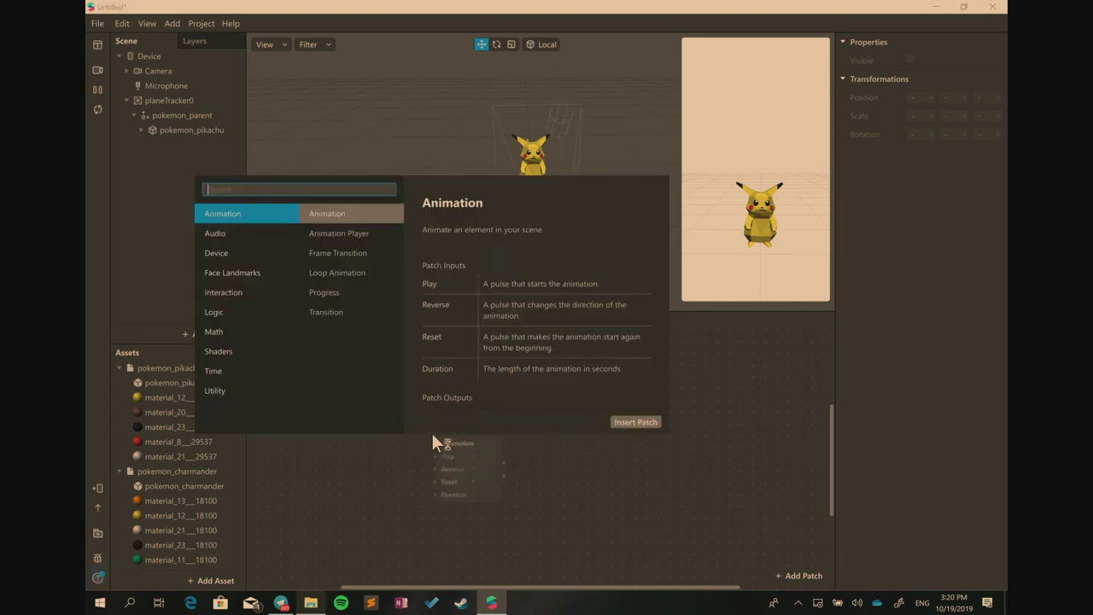
text(divde)
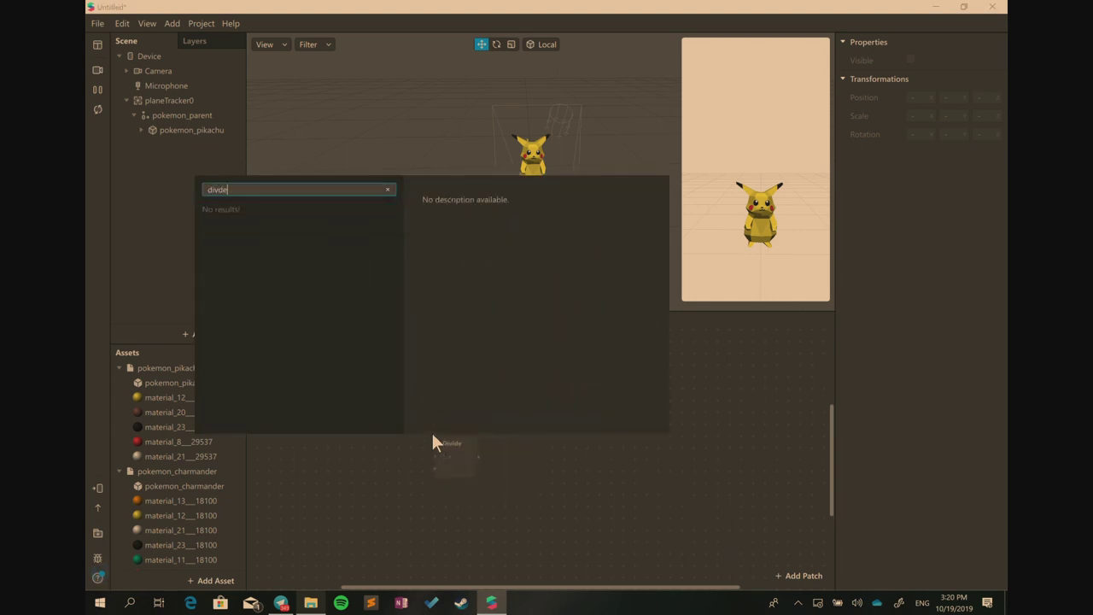
key(BackSpace)
key(BackSpace)
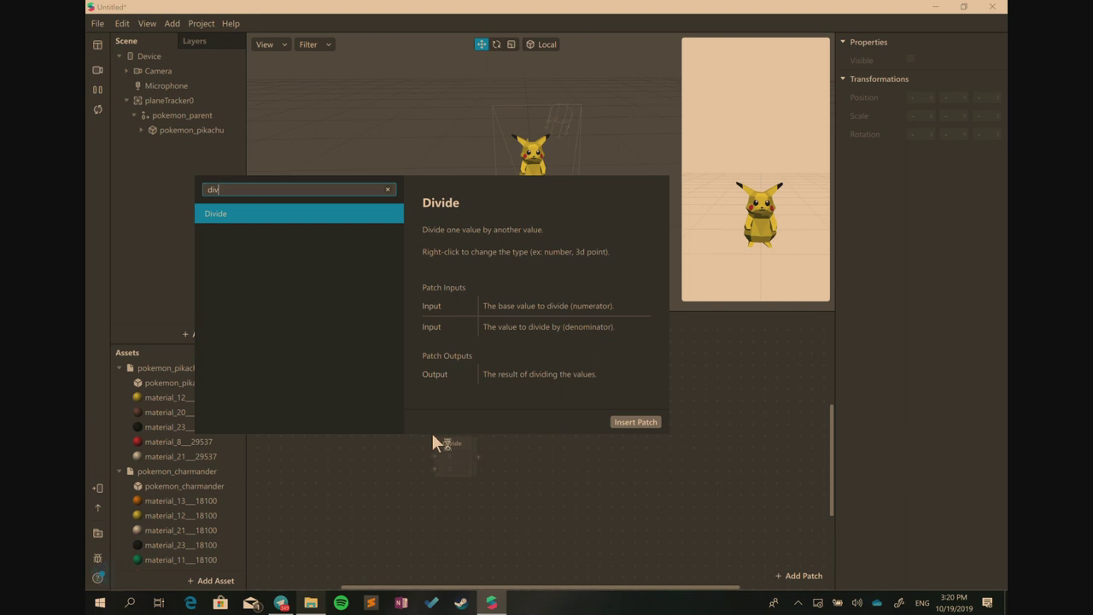
click(433, 435)
drag(439, 445, 421, 339)
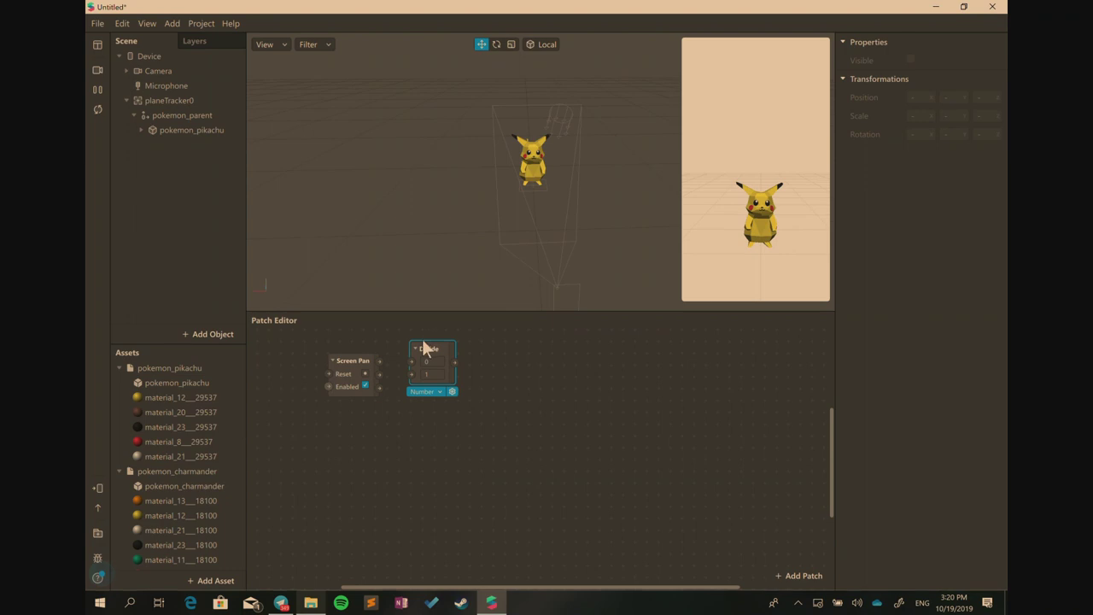
Enlarge the Patch Editor area upwards and move the Screen Pan patch closer to Divide so it is fully in view
click(476, 424)
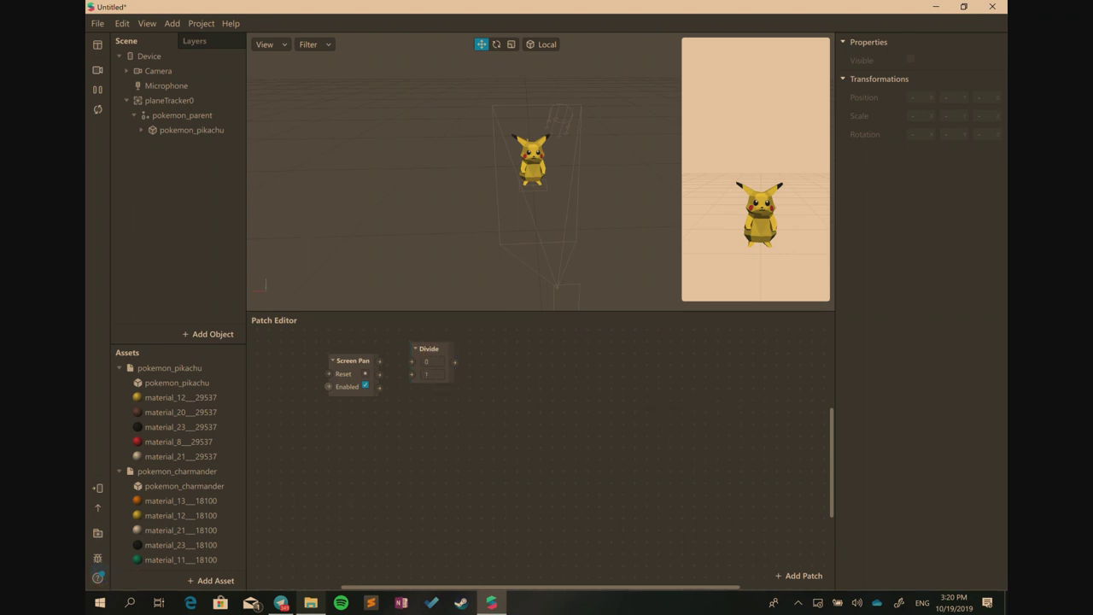
scroll(669, 490, up, 2)
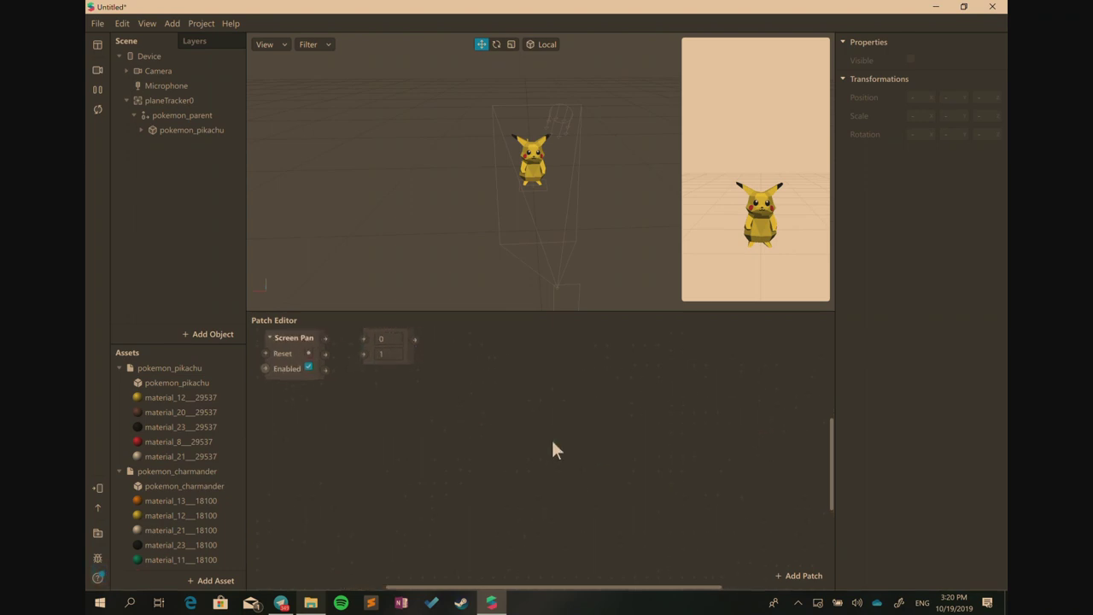
scroll(552, 450, up, 1)
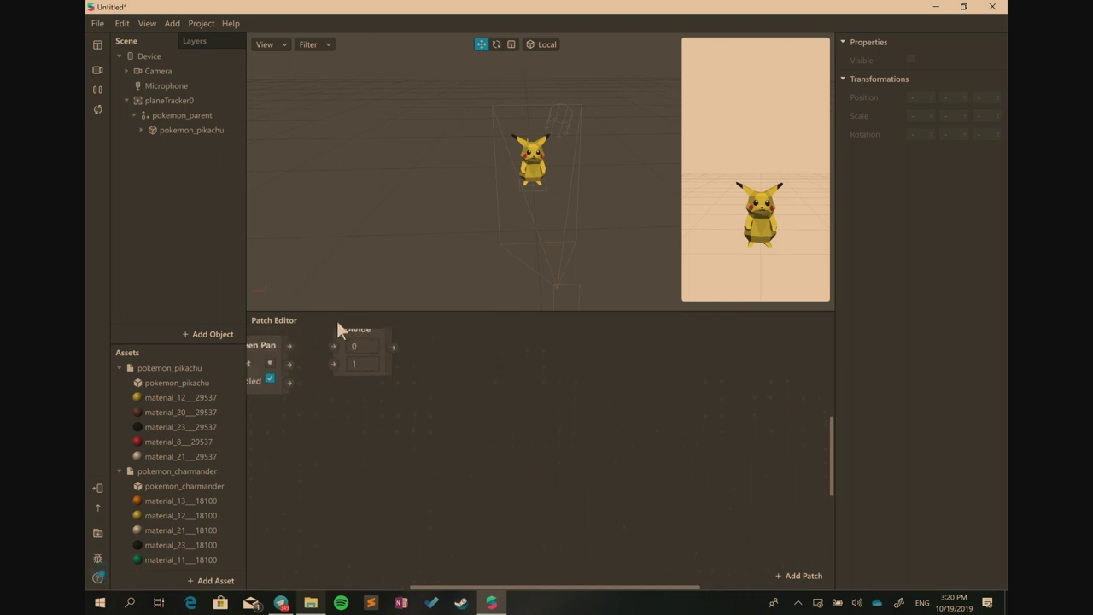
drag(349, 310, 350, 249)
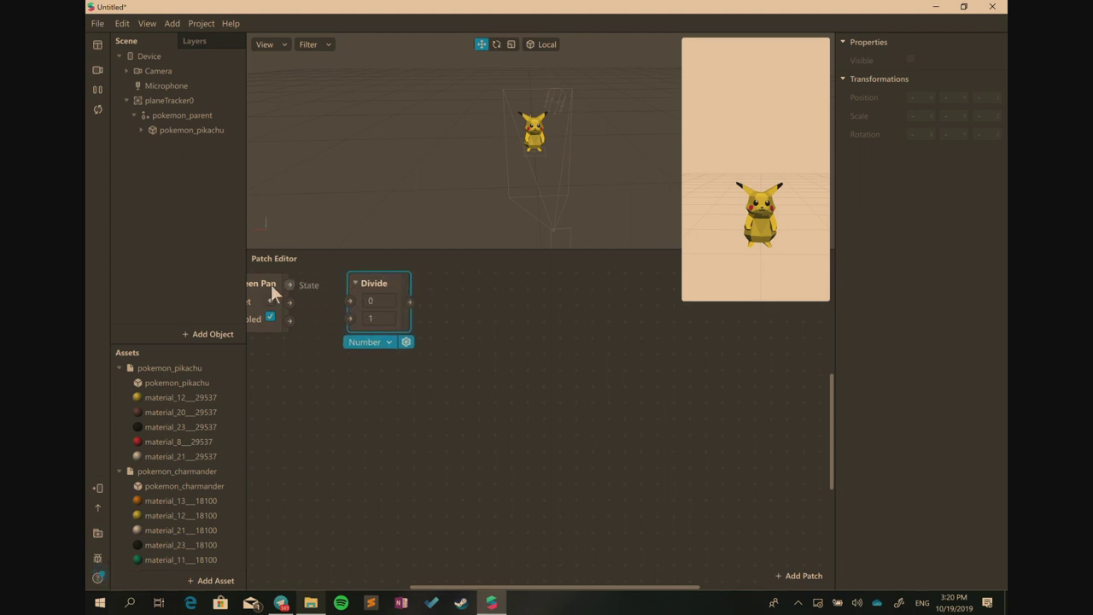
drag(270, 284, 311, 283)
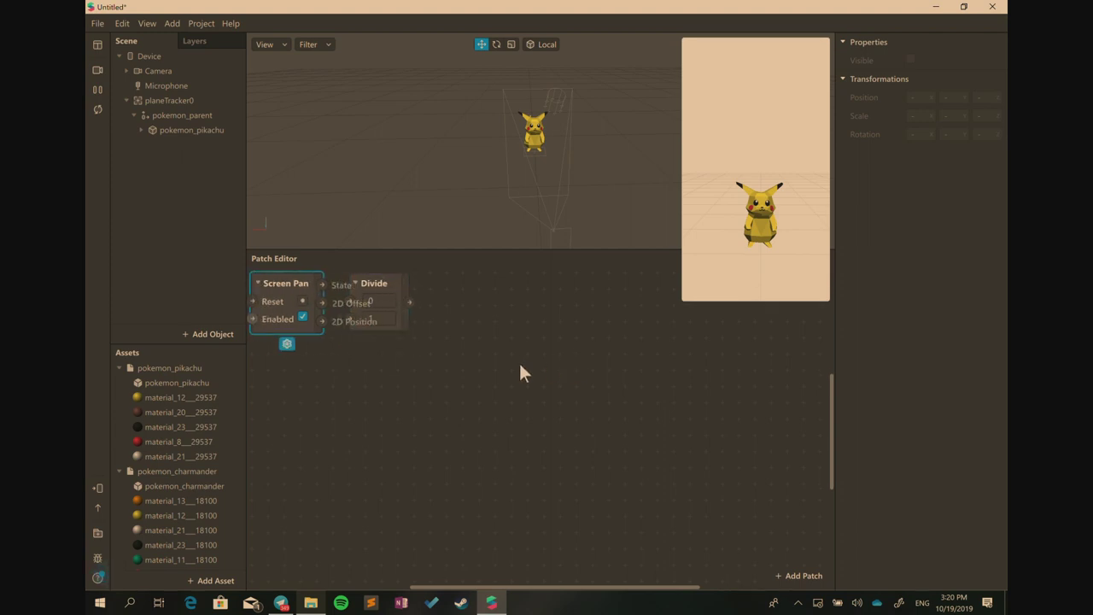
Add an Unpack patch and place it after the Divide patch, in line with it
double_click(464, 373)
text(unpack)
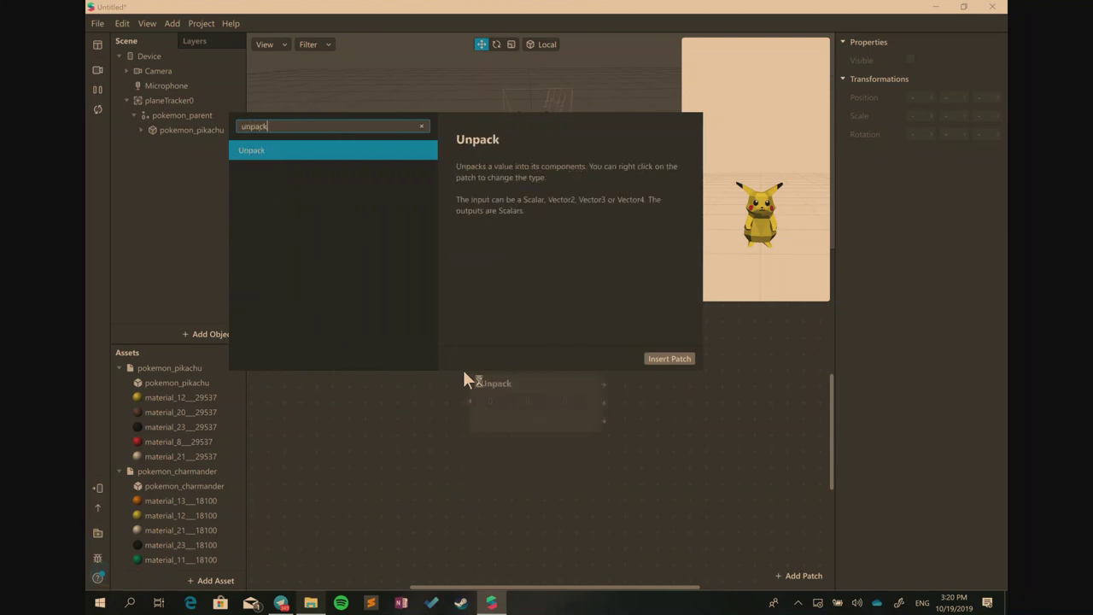
key(Return)
drag(502, 391, 471, 281)
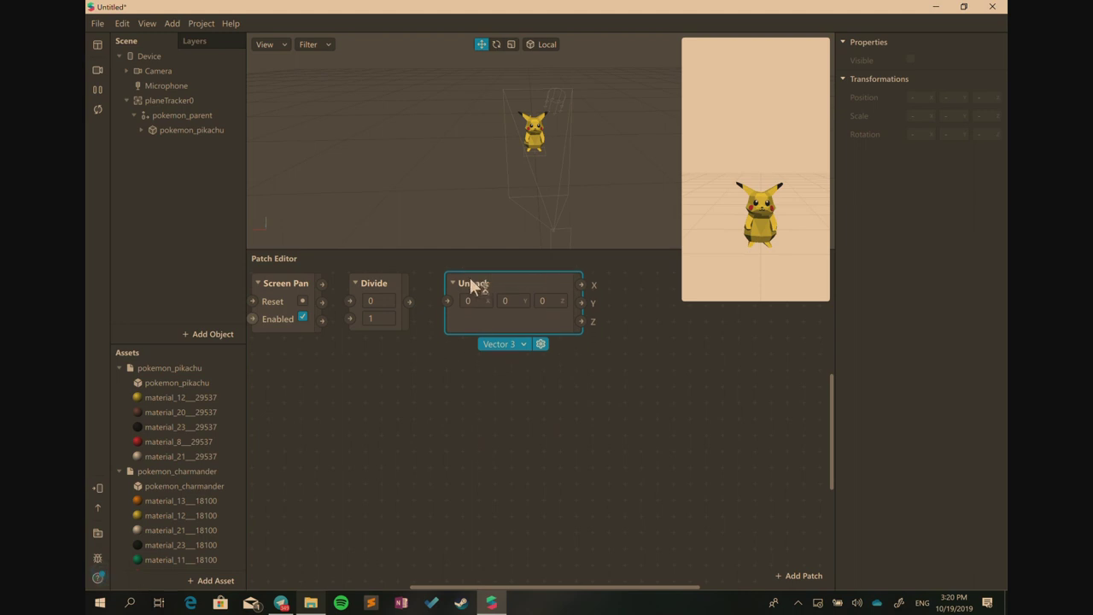
Add a Pack patch and place it after the Unpack patch, in line with it
double_click(453, 415)
text(pack)
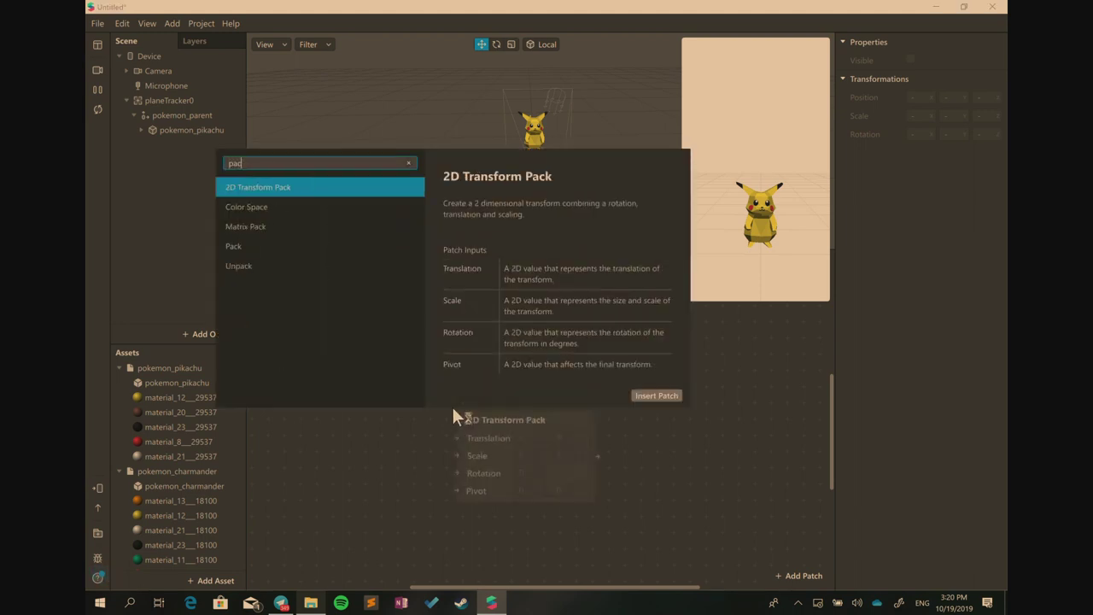
key(Down)
key(Down)
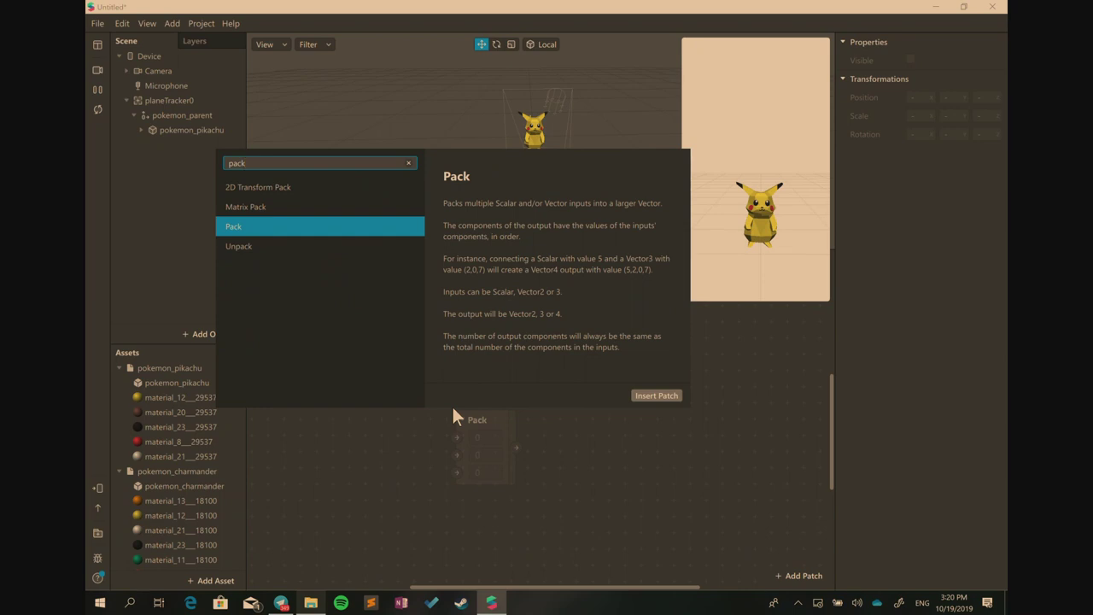
key(Return)
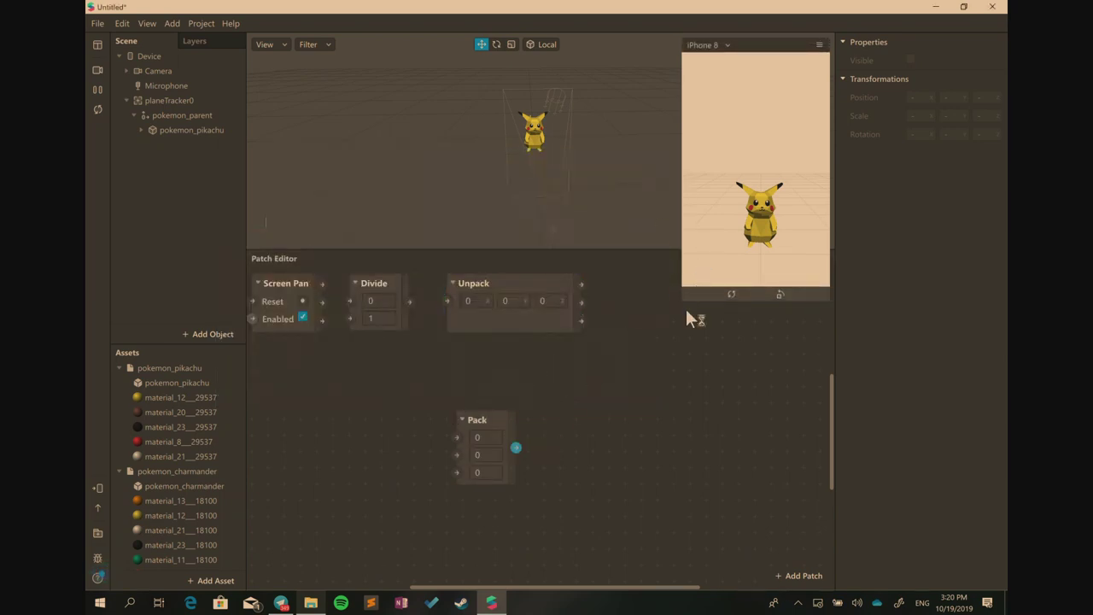
click(502, 424)
drag(604, 324, 666, 284)
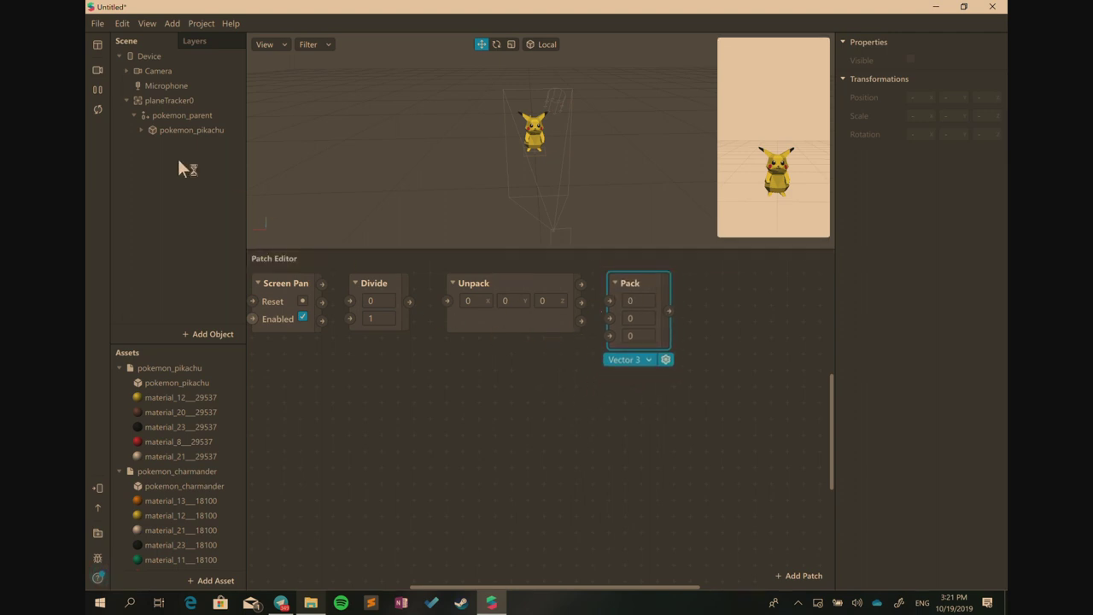
Create a 3D Position patch for the pokemon_parent null object and place it after the Pack patch
click(190, 120)
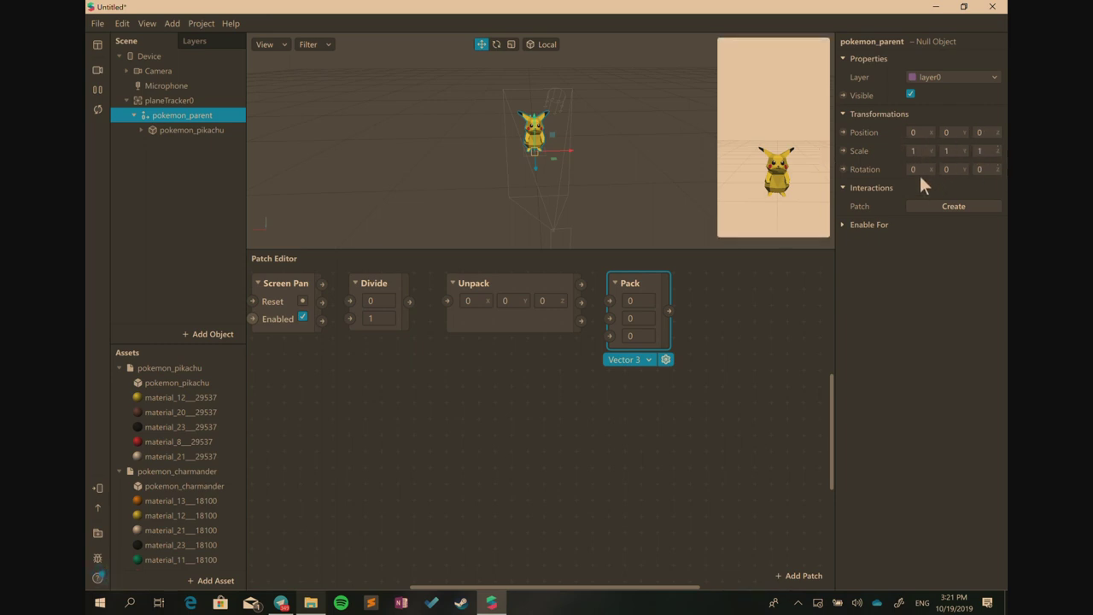
double_click(189, 132)
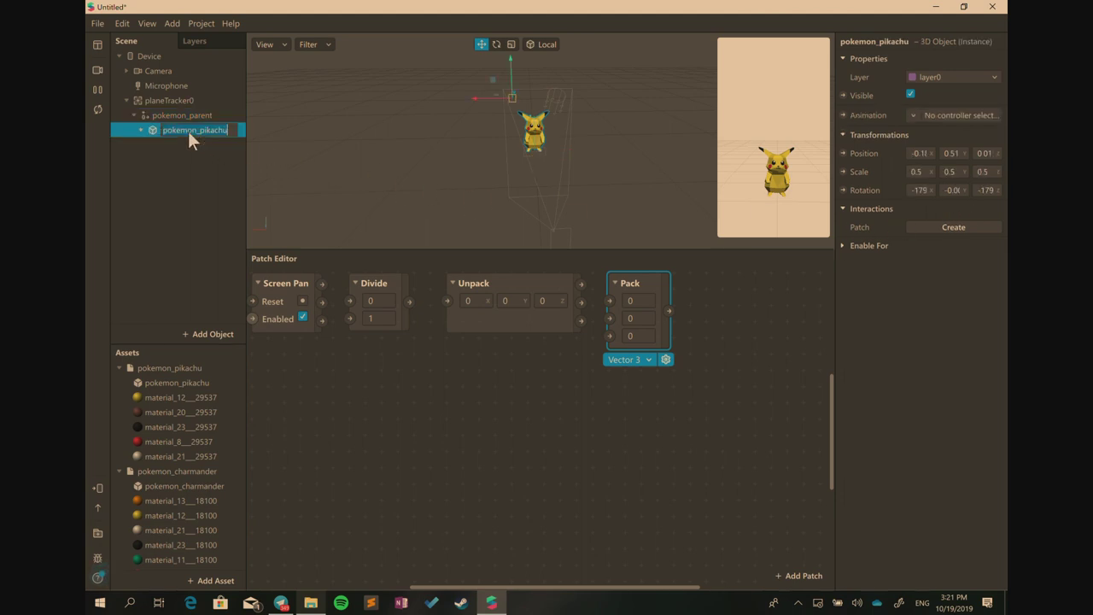
click(182, 129)
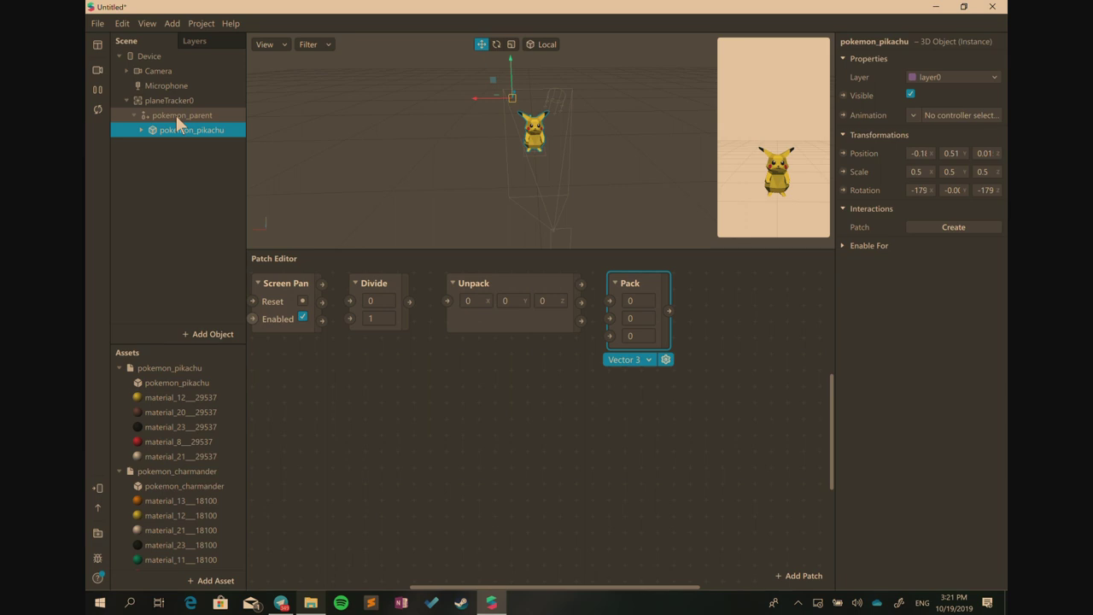
click(176, 115)
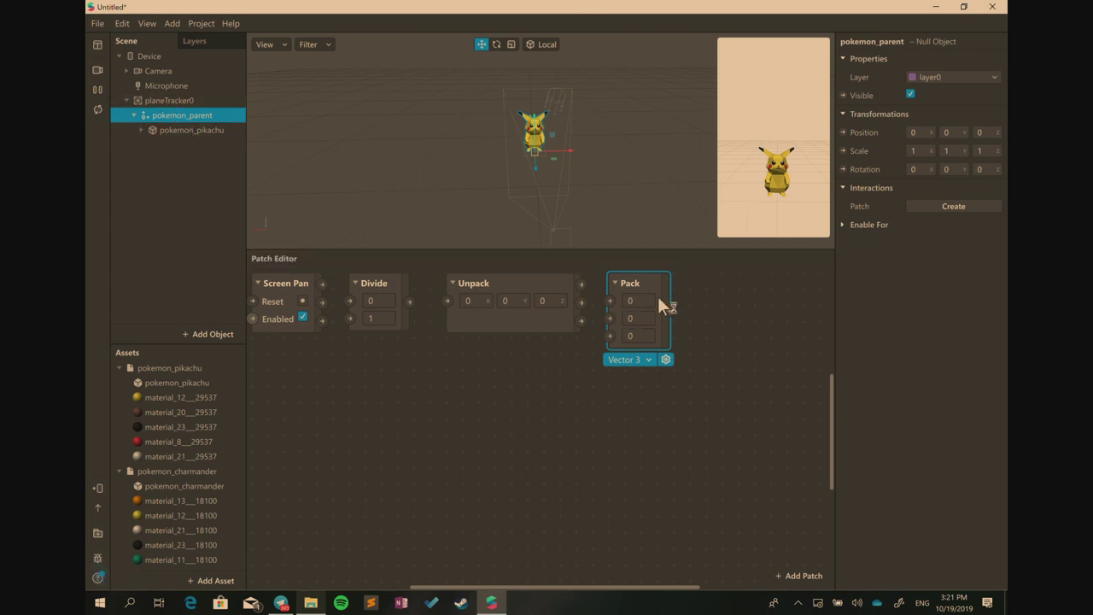
click(167, 101)
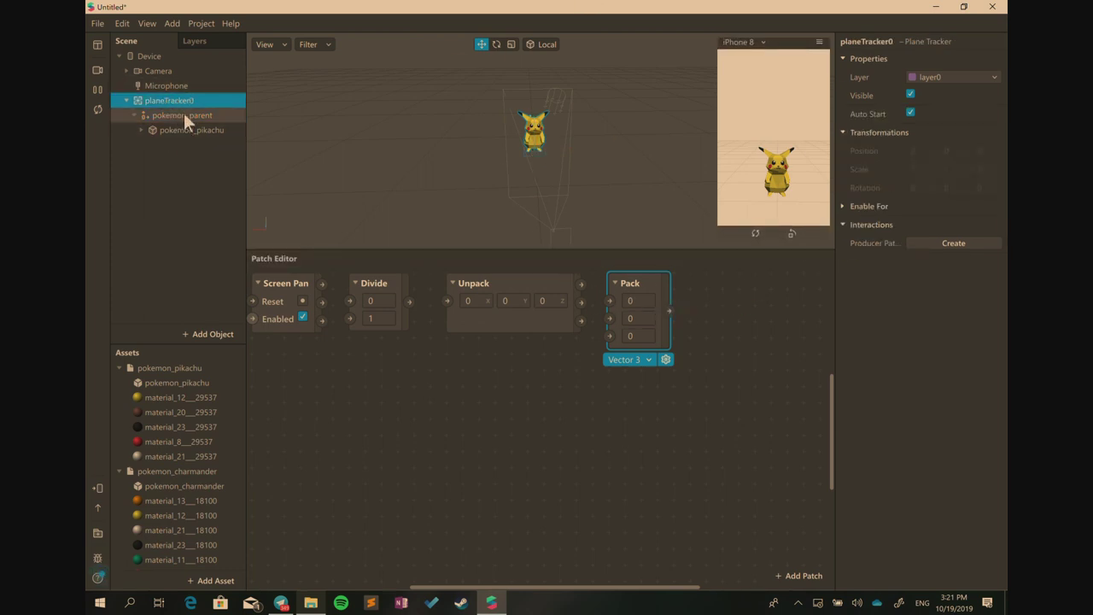
click(185, 115)
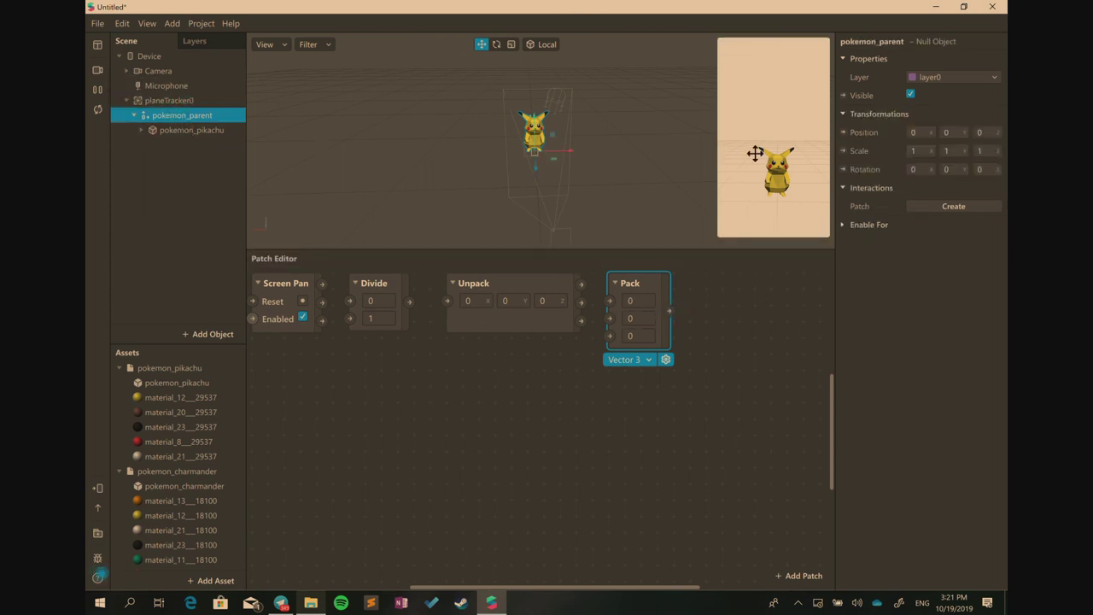
click(843, 134)
drag(586, 445, 744, 293)
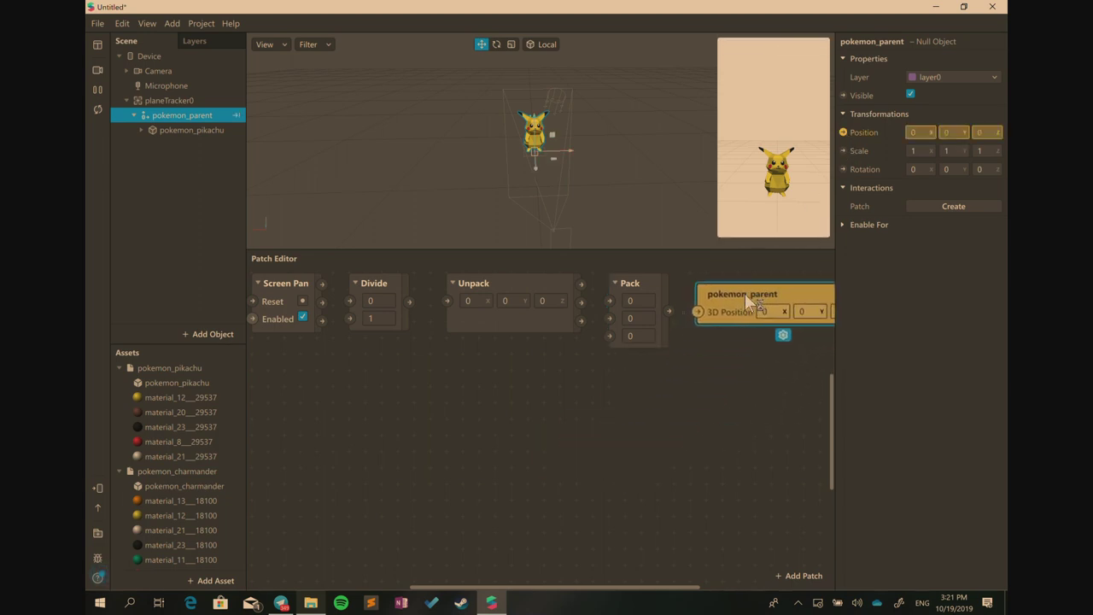
Change the Divide patch's value type to Vector 2
click(371, 285)
click(292, 284)
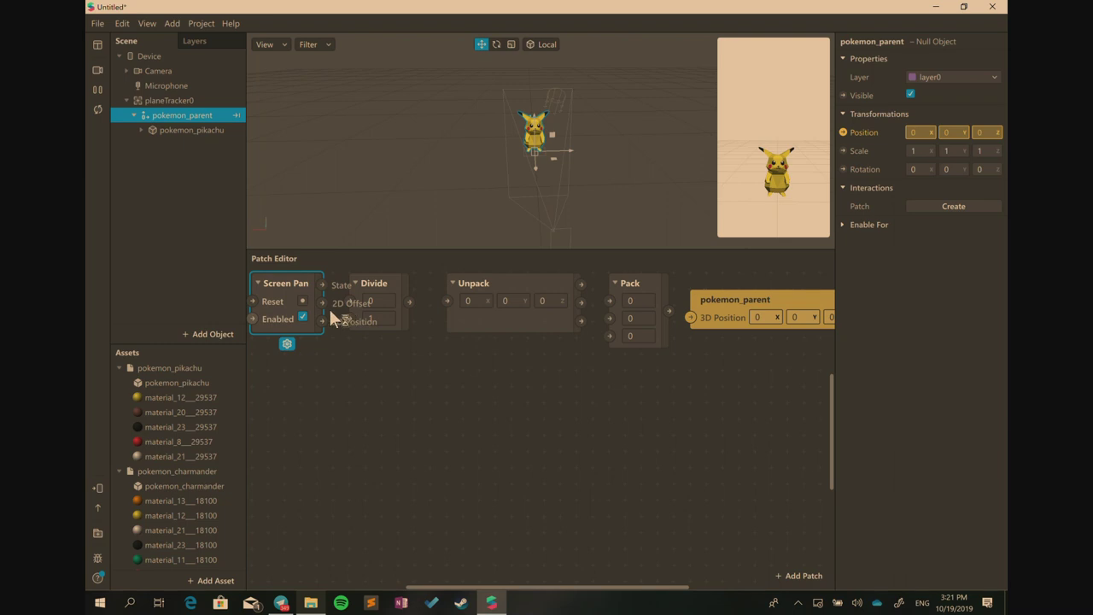
click(372, 283)
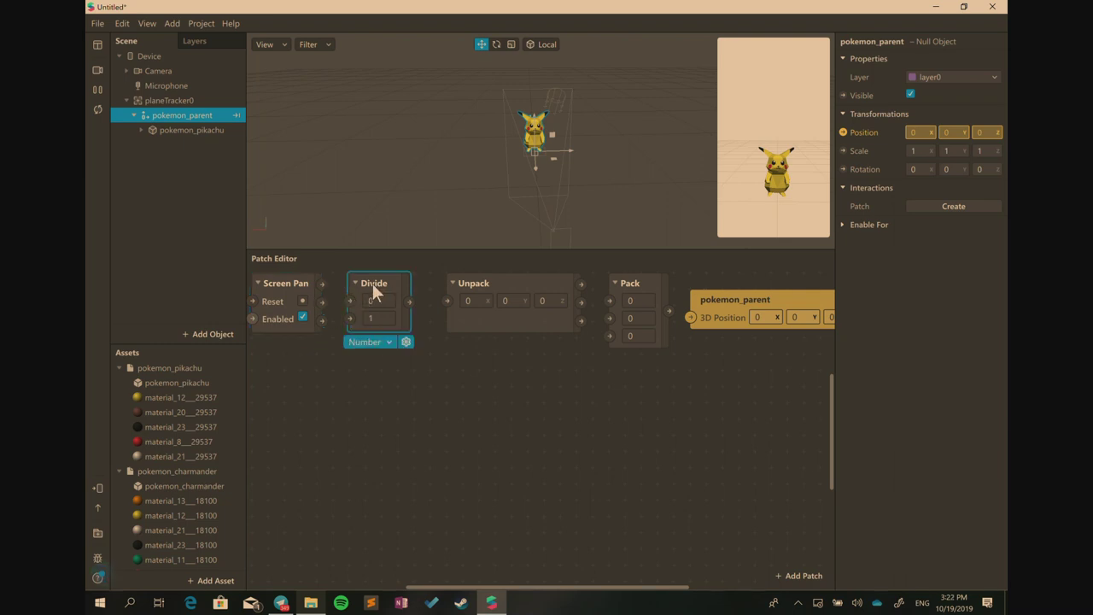
click(381, 343)
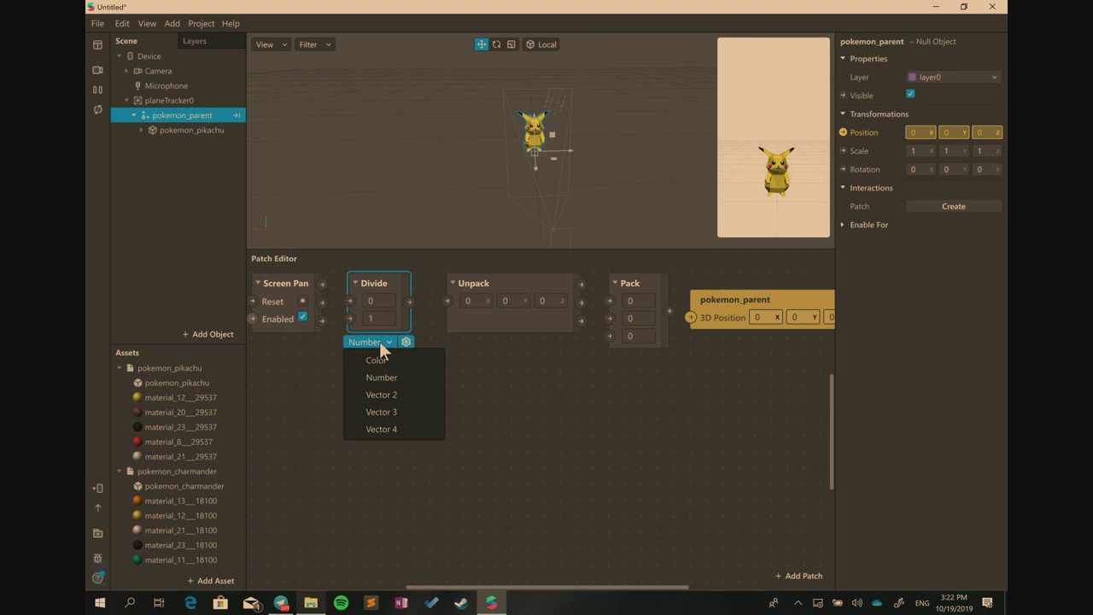
click(384, 395)
Space out the Unpack, Pack and pokemon_parent patches in the row to make room beside the widened Divide patch
click(510, 287)
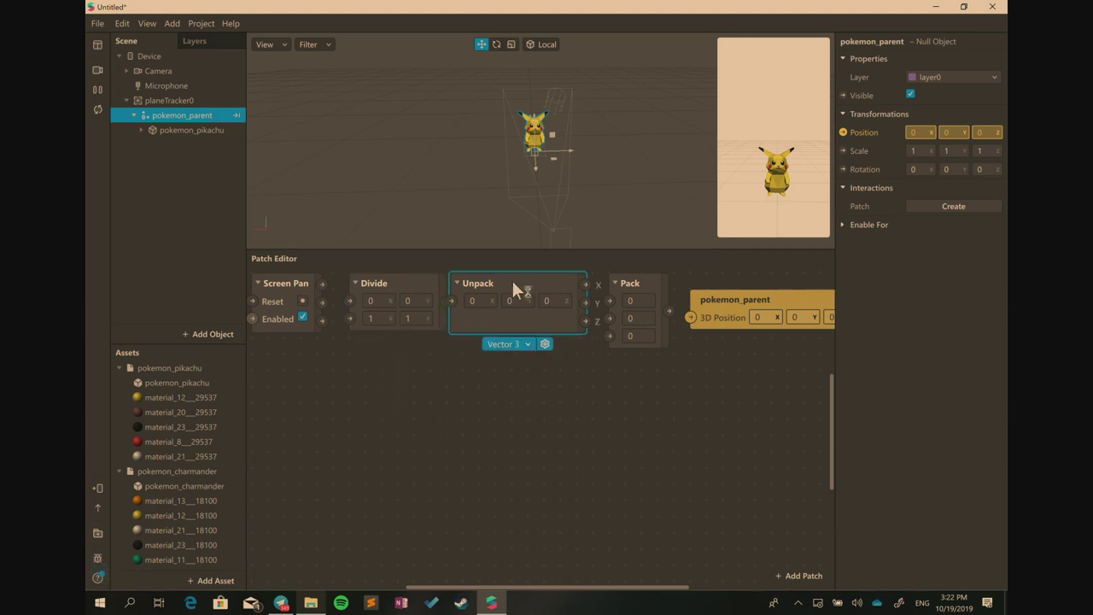
drag(630, 289, 647, 288)
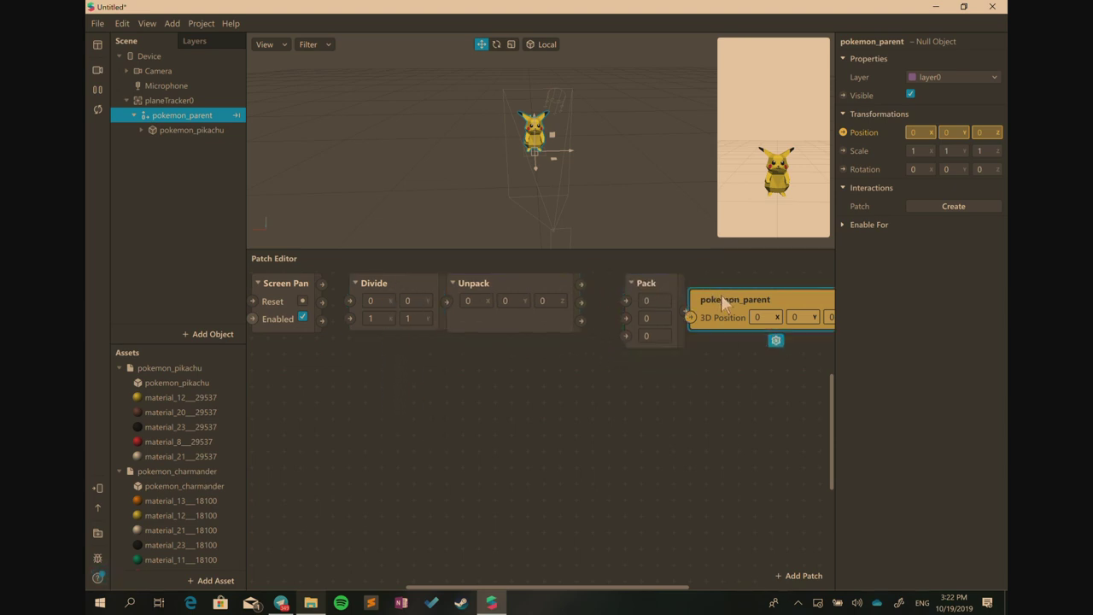
drag(720, 294, 782, 284)
click(652, 284)
drag(651, 283, 683, 282)
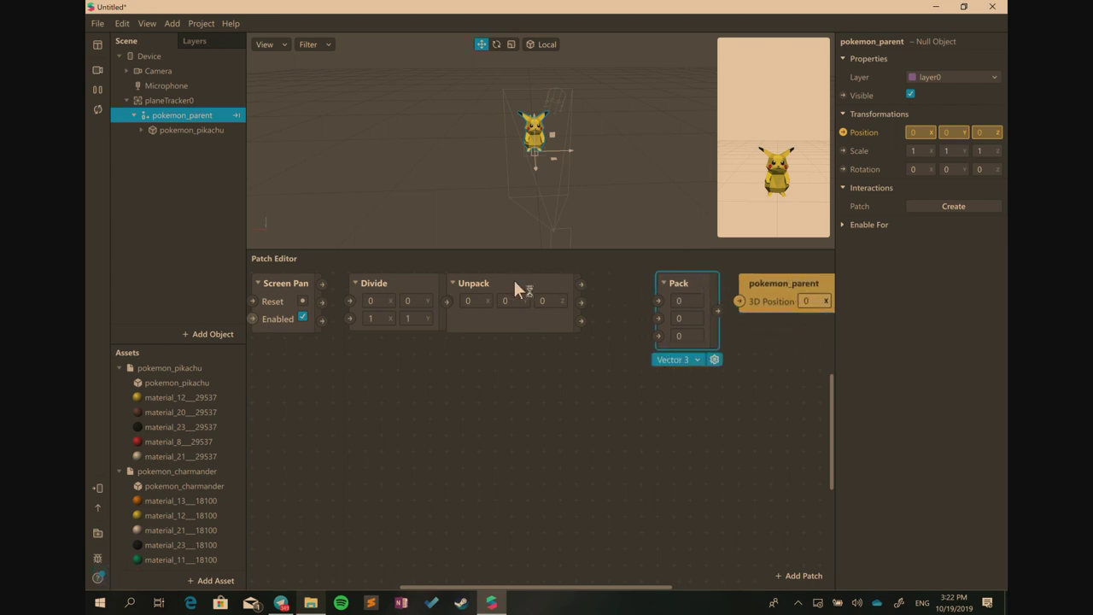
drag(515, 281, 563, 282)
Connect Screen Pan's 2D Offset to Divide's first input and set the X and Y divisors to 1,000
click(383, 286)
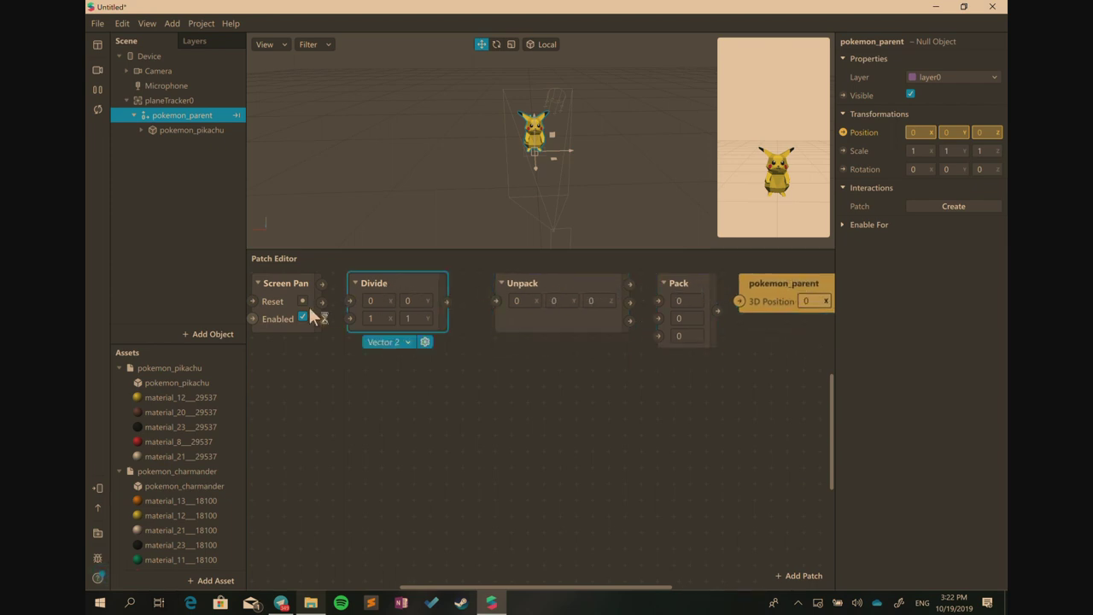
drag(331, 303, 346, 304)
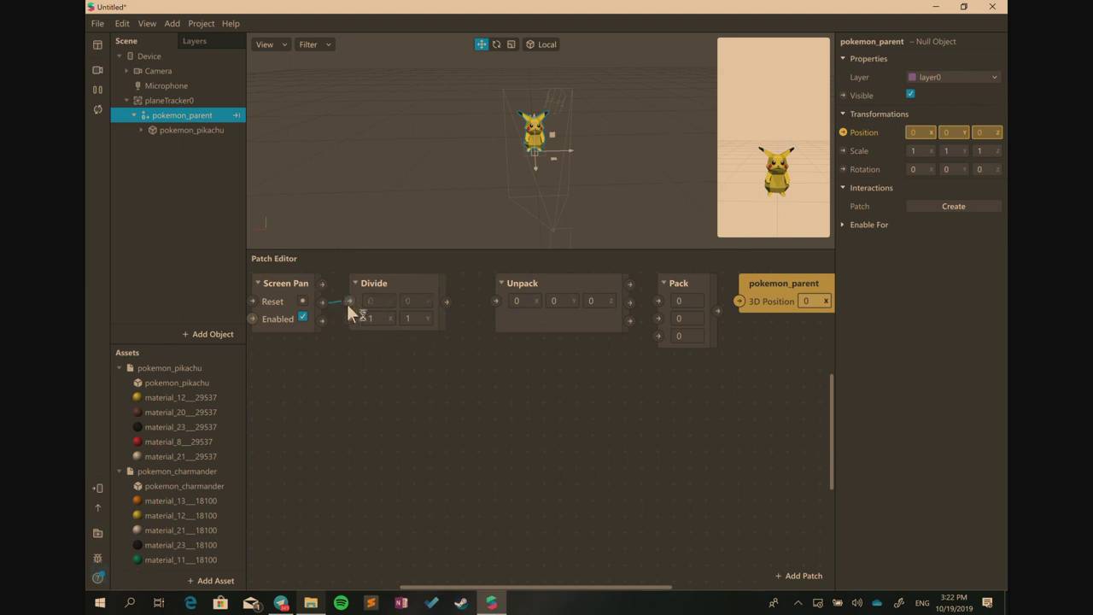
click(373, 319)
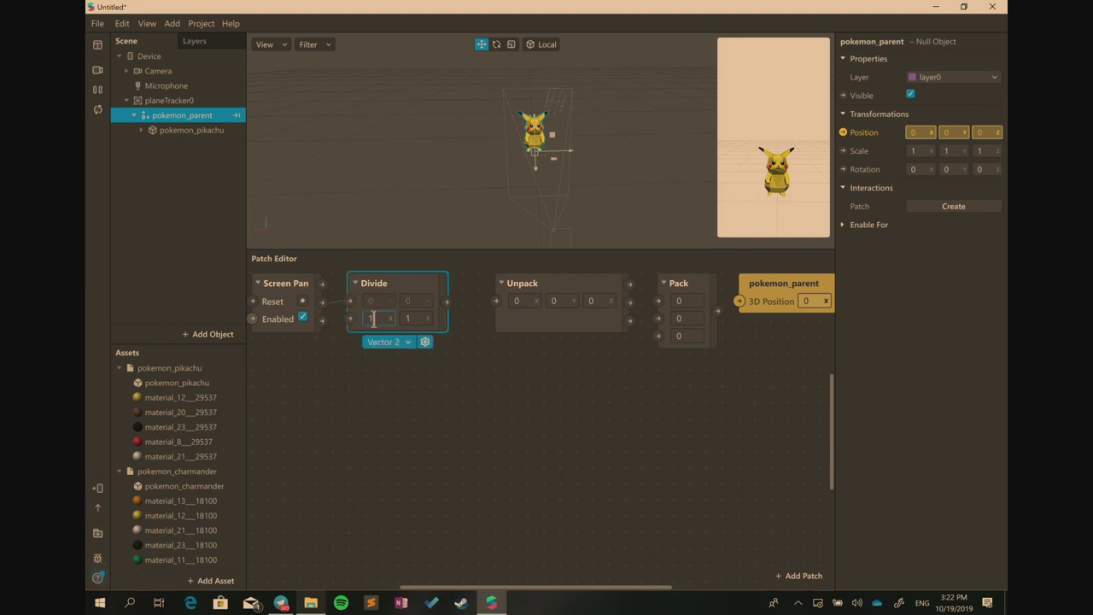
key(Tab)
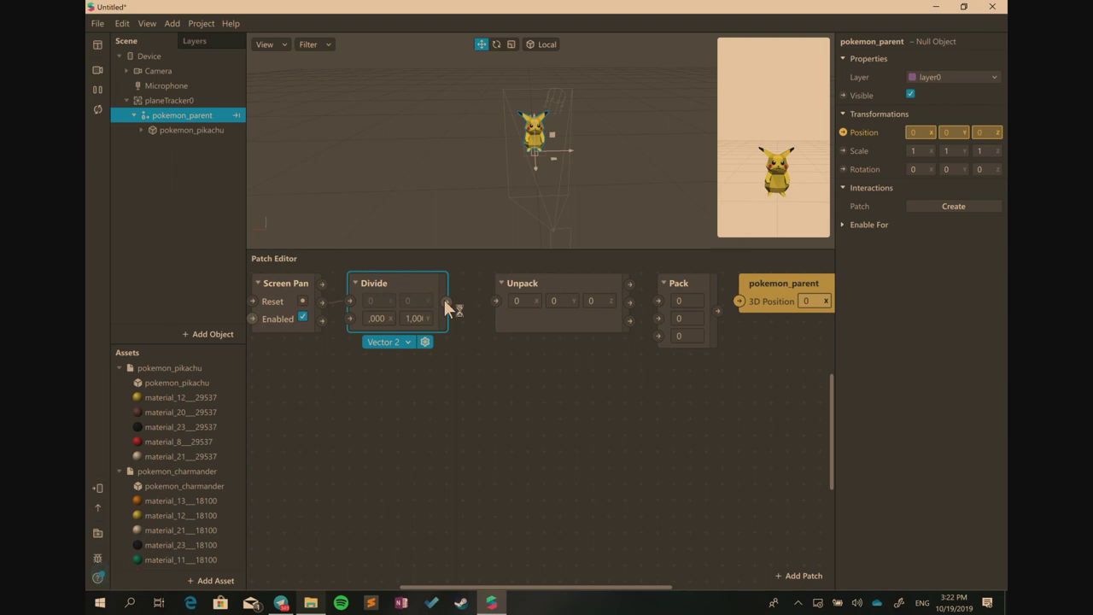
Move the Unpack patch closer to Divide and change its type to Vector 2
drag(506, 284, 479, 293)
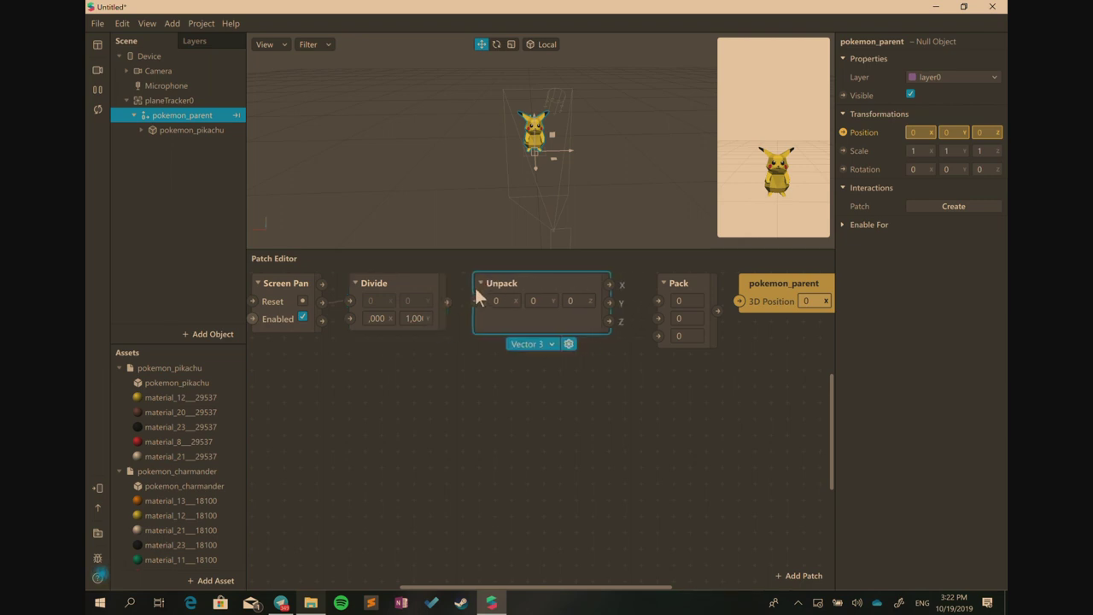
click(525, 343)
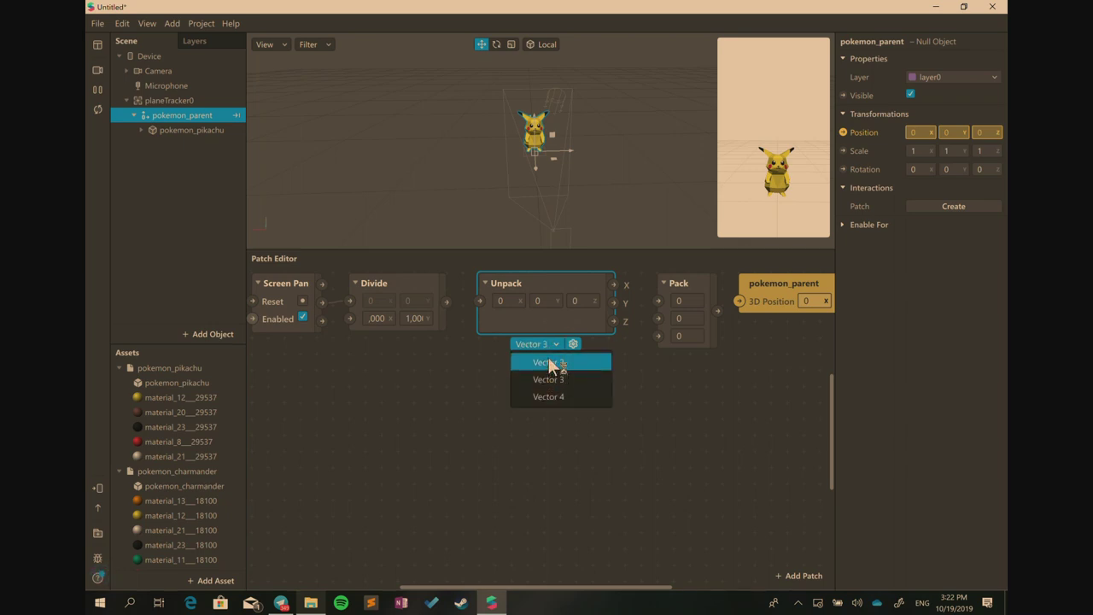
click(547, 363)
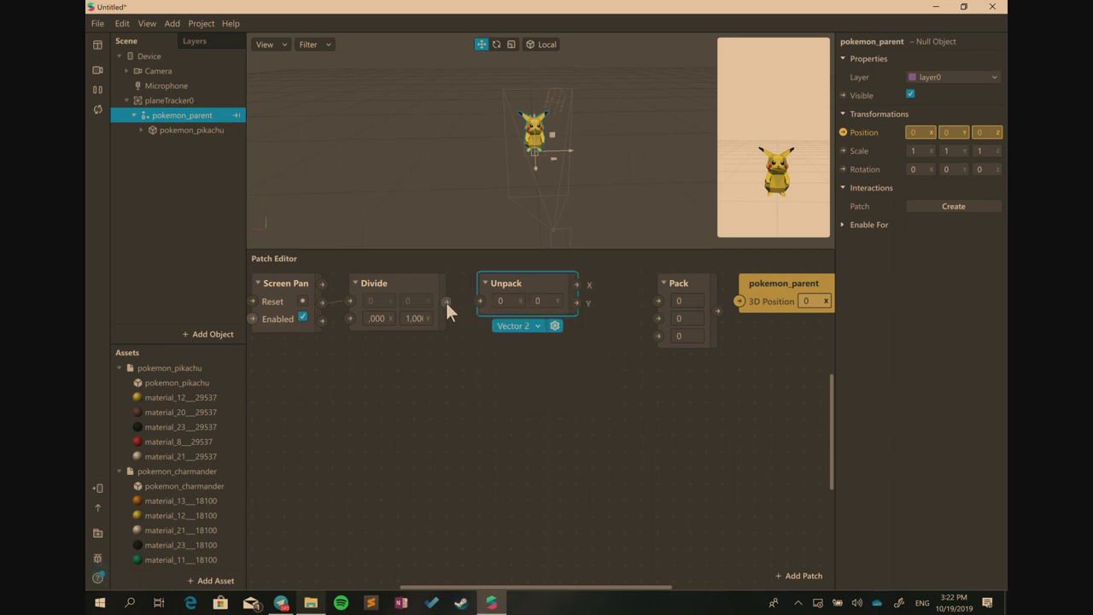
Connect Divide's output to the Unpack patch and move the Pack and pokemon_parent patches closer to it
drag(446, 302, 479, 302)
drag(676, 284, 642, 284)
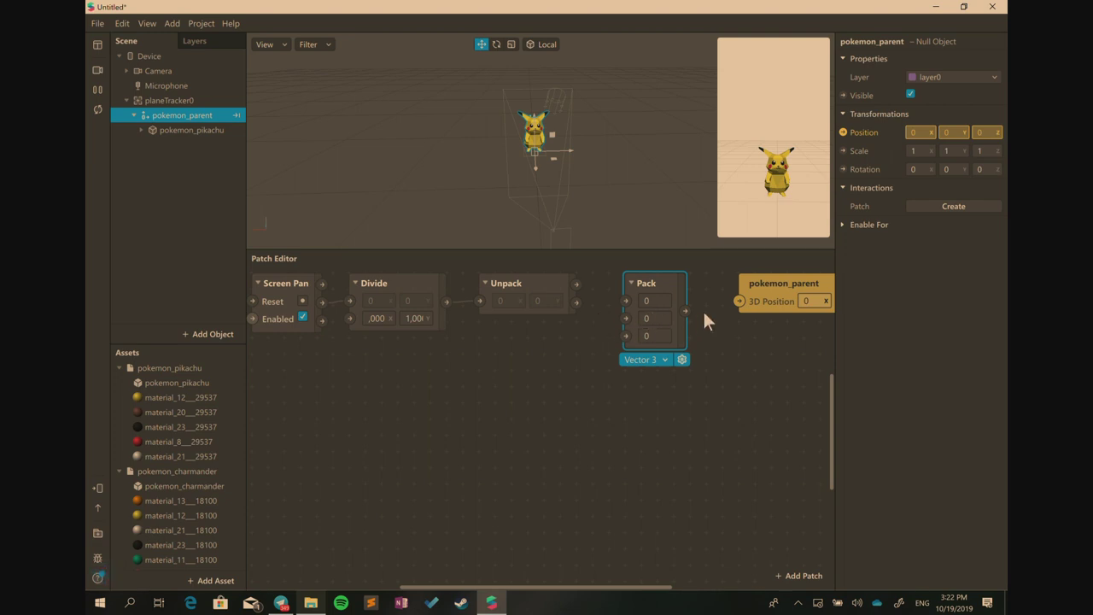
drag(744, 285, 734, 289)
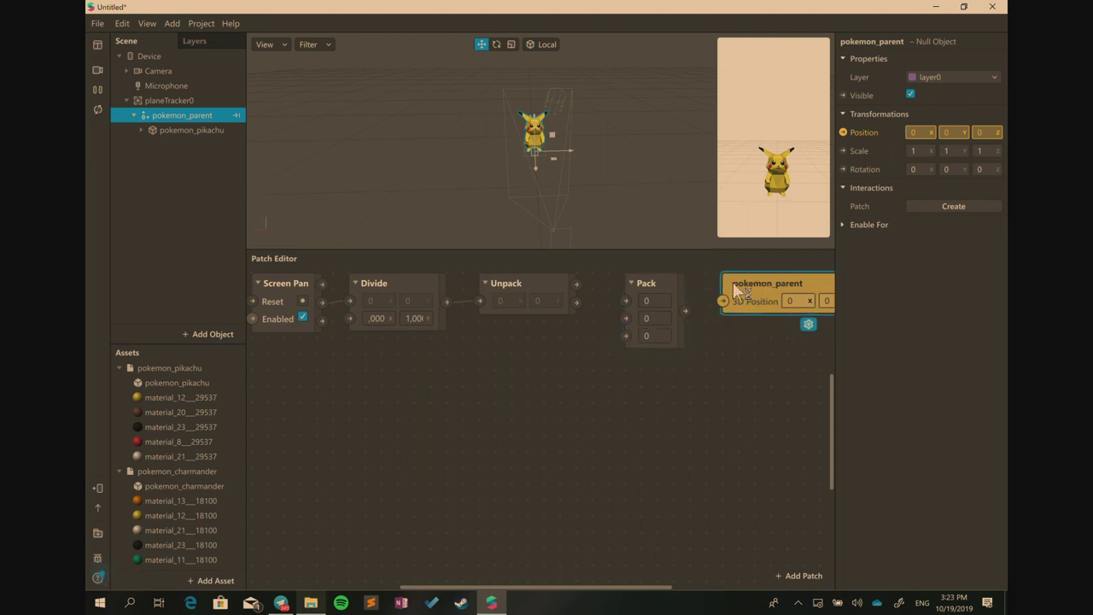
Connect Unpack's X and Y to Pack's first and third inputs, and Pack's output to pokemon_parent's 3D Position
click(551, 285)
drag(577, 284, 626, 336)
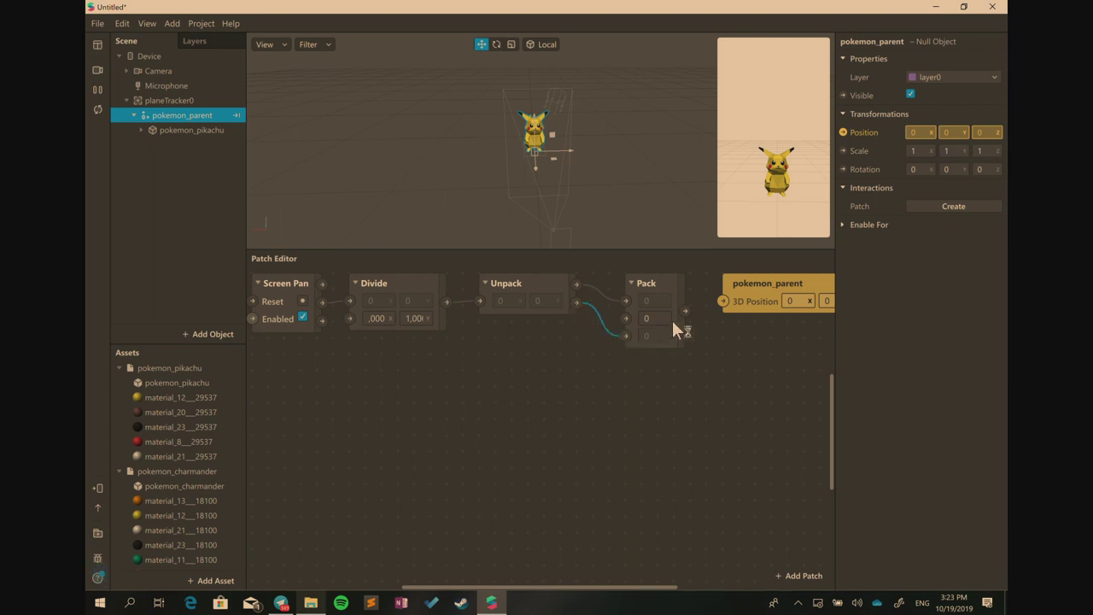
click(725, 285)
drag(725, 285, 706, 318)
Switch the iPhone 8 preview from orbit simulation to Simulate Touch
mouse_move(817, 212)
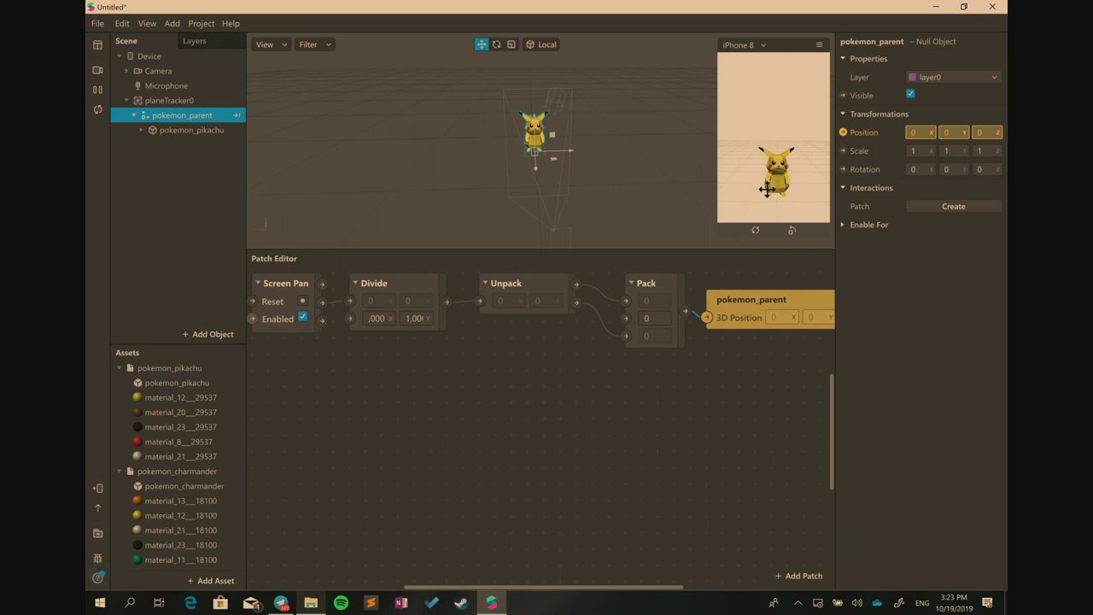
click(740, 294)
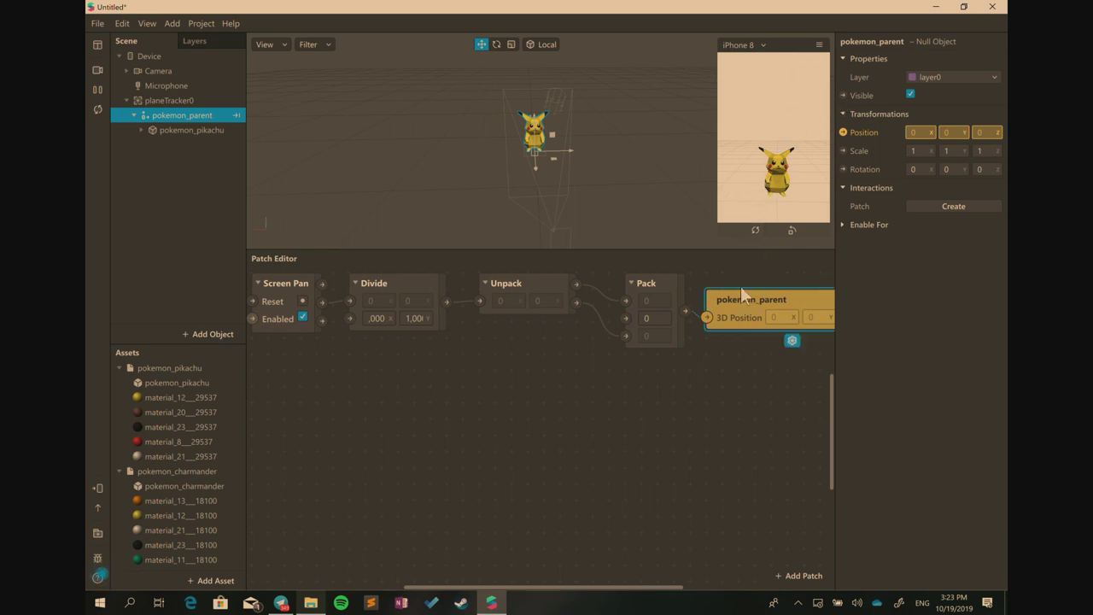
click(820, 46)
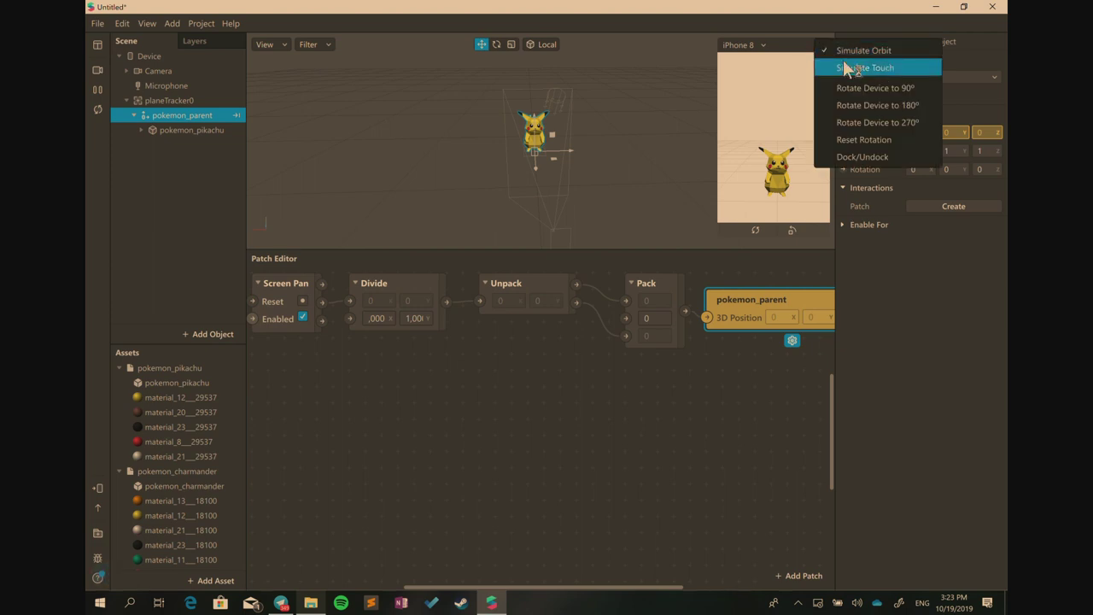
click(833, 68)
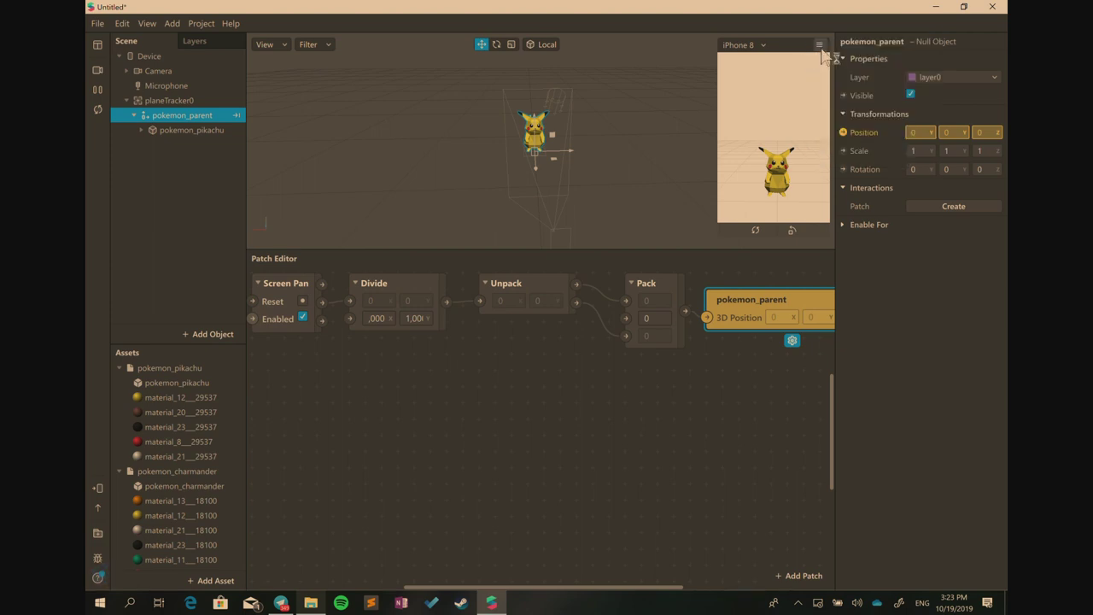
click(819, 46)
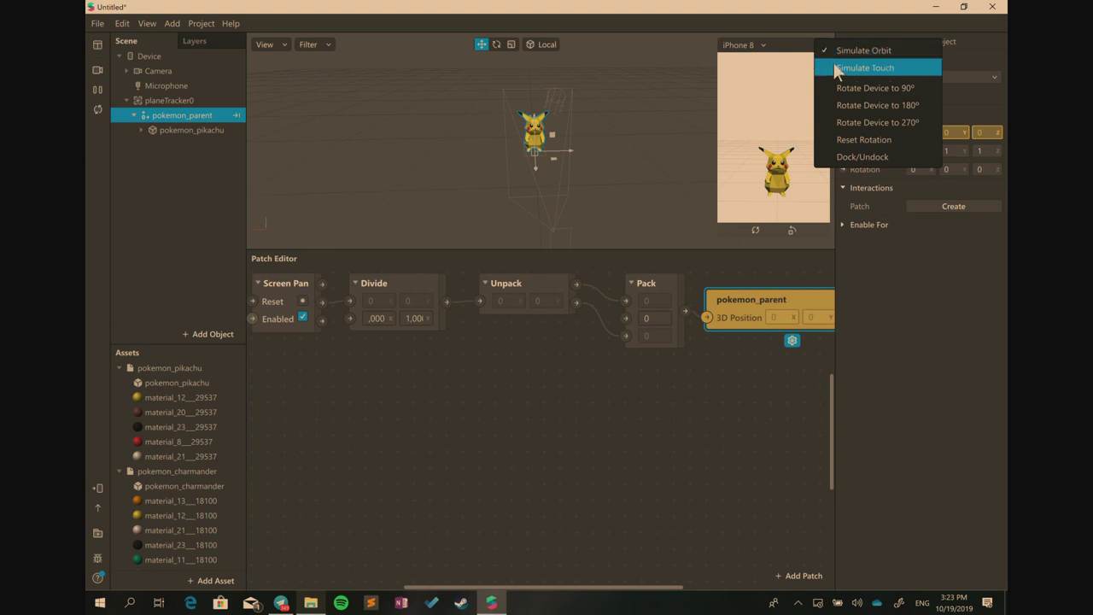
click(835, 68)
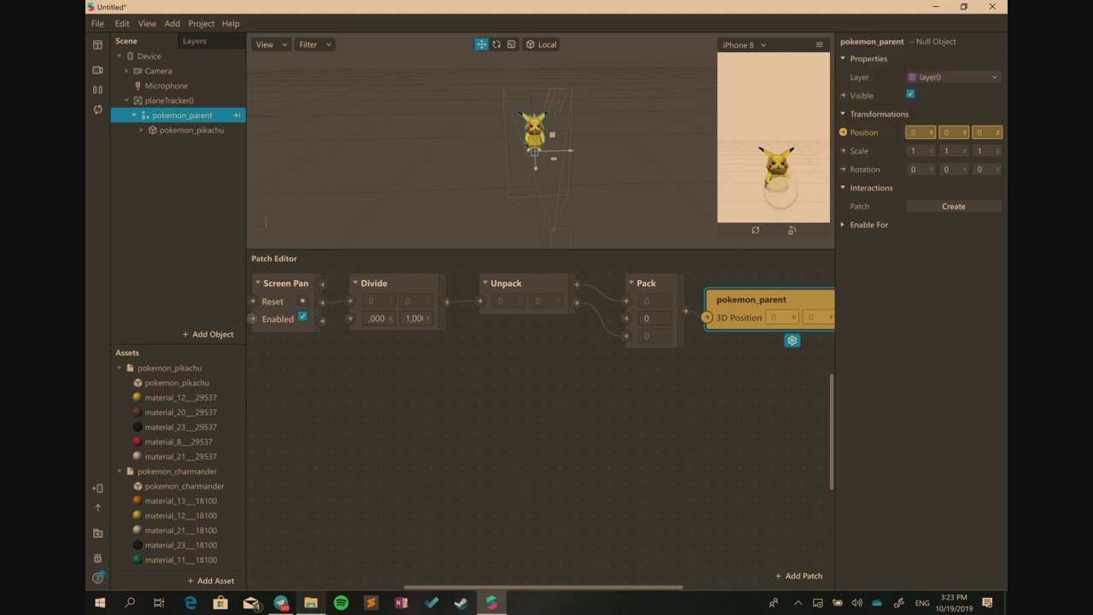
Test touch panning by moving Pikachu around the floor in the simulated preview
drag(779, 193, 727, 109)
drag(744, 151, 758, 229)
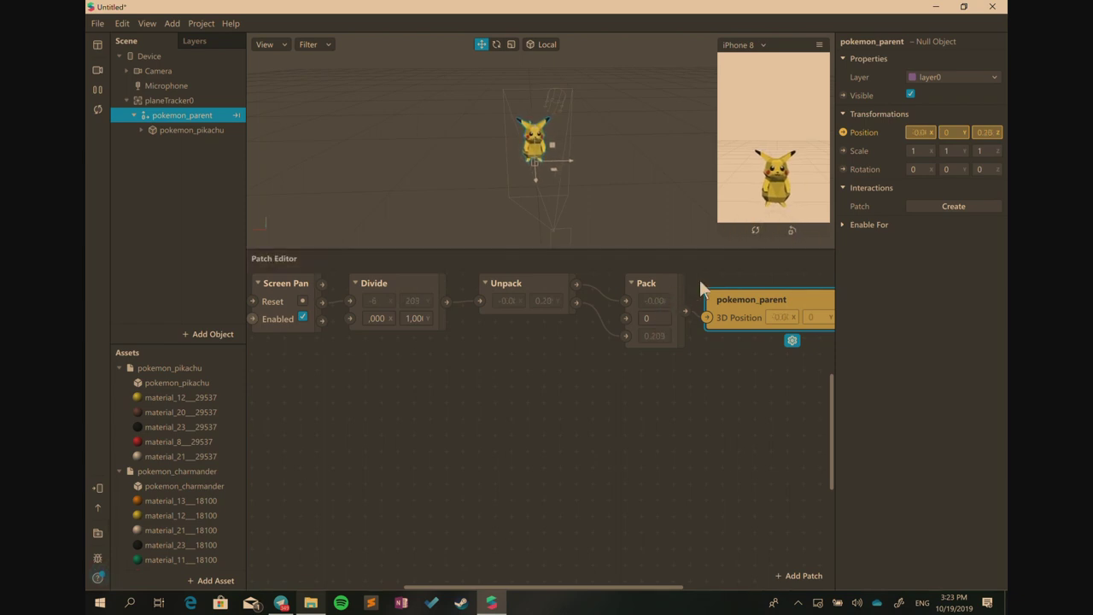
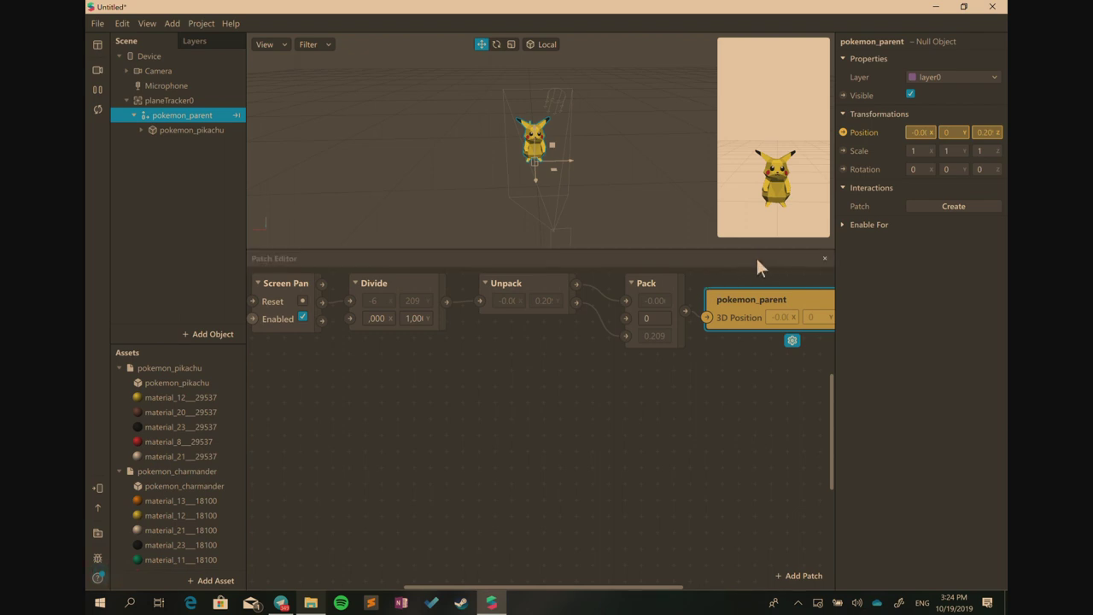
mouse_move(757, 227)
drag(765, 196, 754, 141)
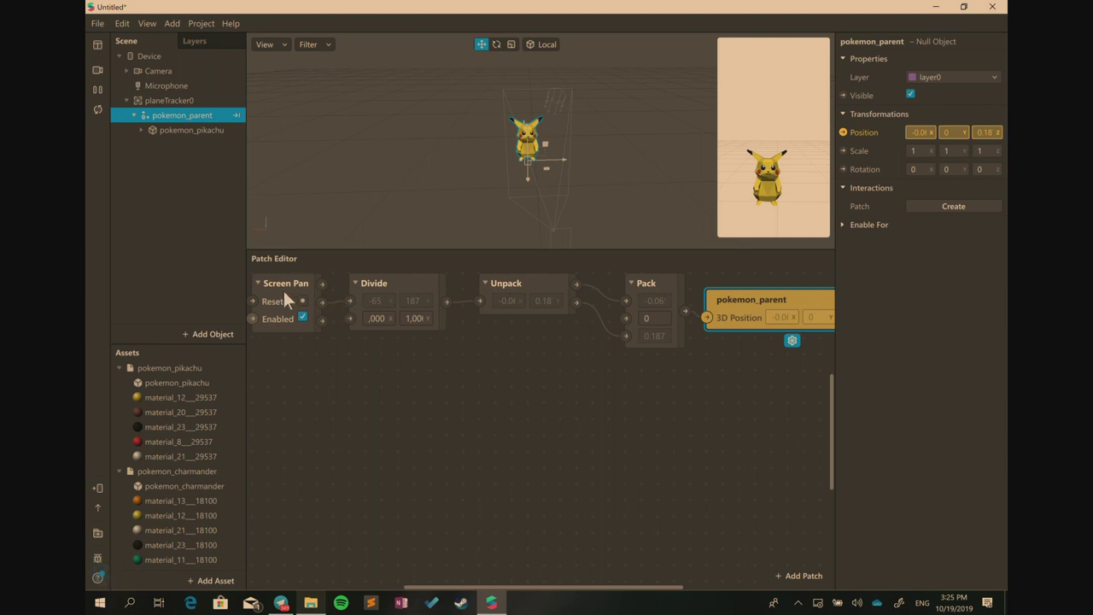
Review the Screen Pan, Divide, Unpack and Pack patches in order and try the panning again in the preview
click(288, 299)
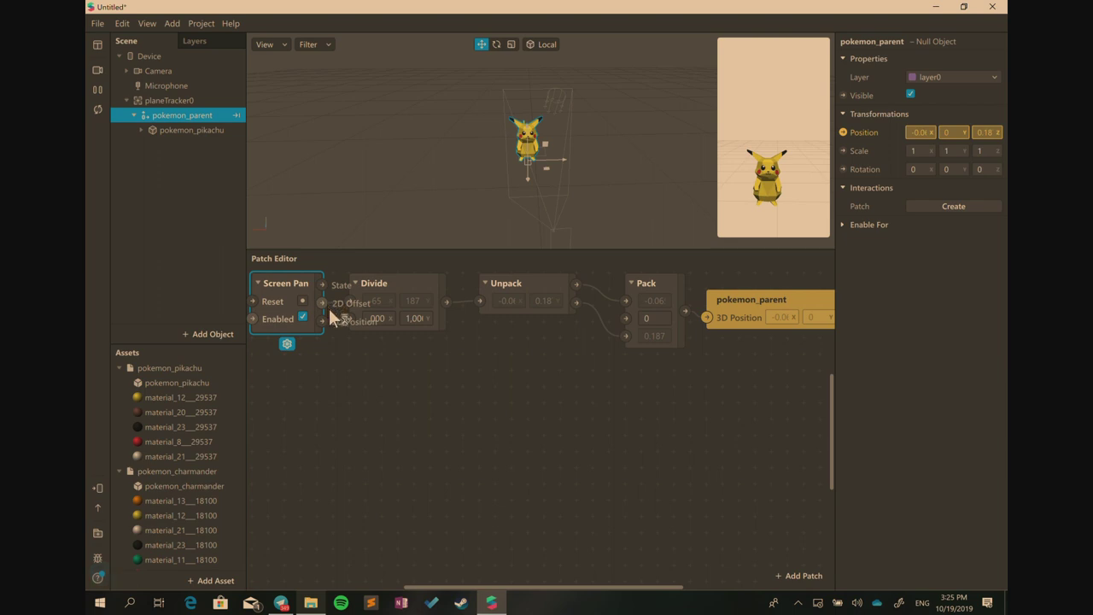
click(397, 284)
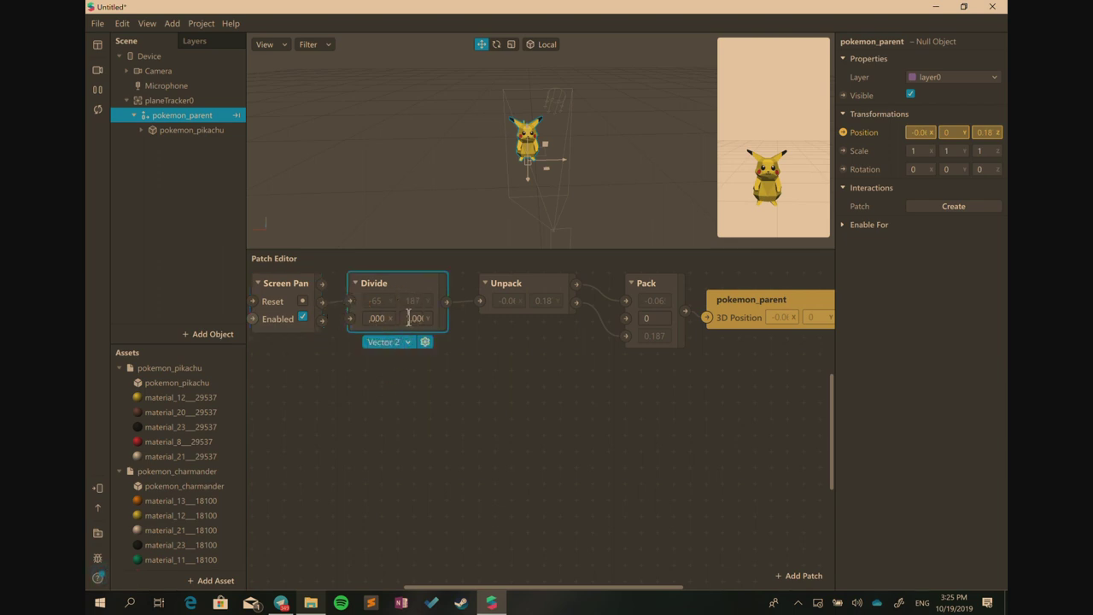
drag(488, 284, 487, 285)
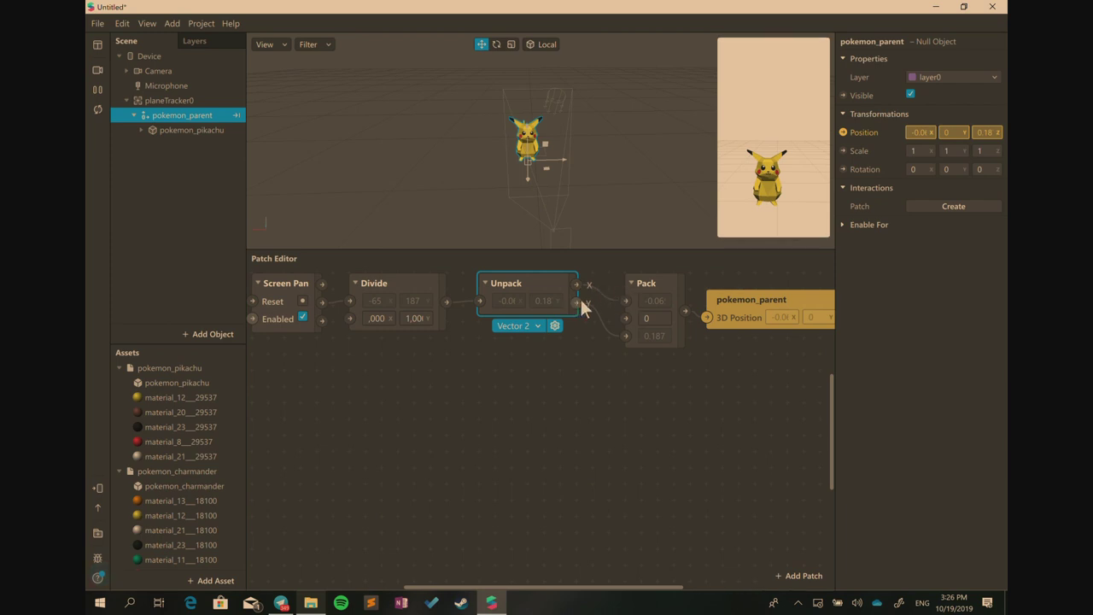
click(650, 290)
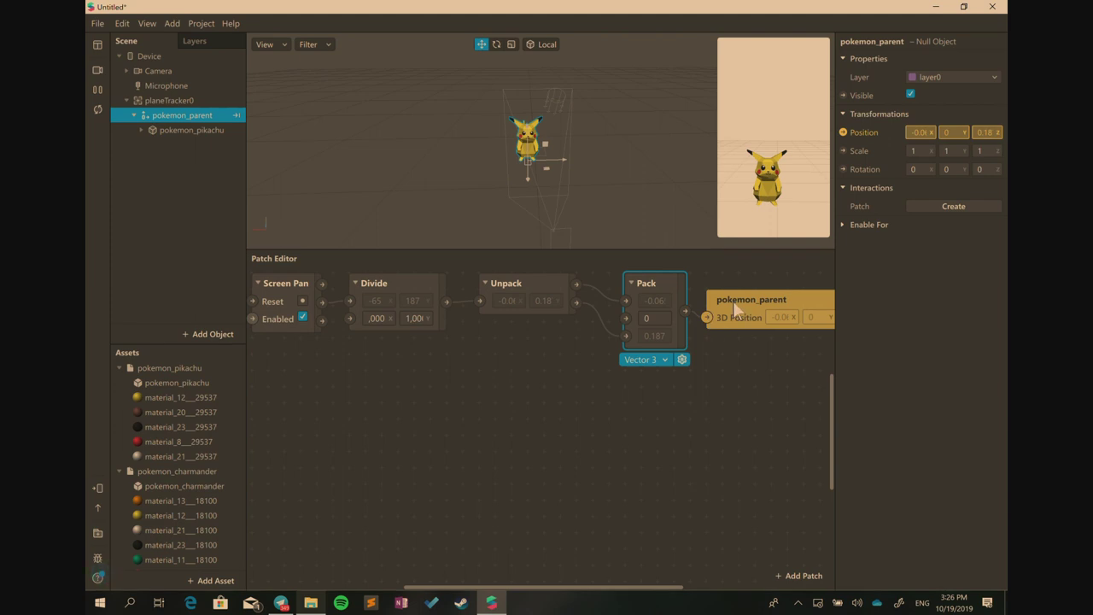
drag(799, 159, 798, 126)
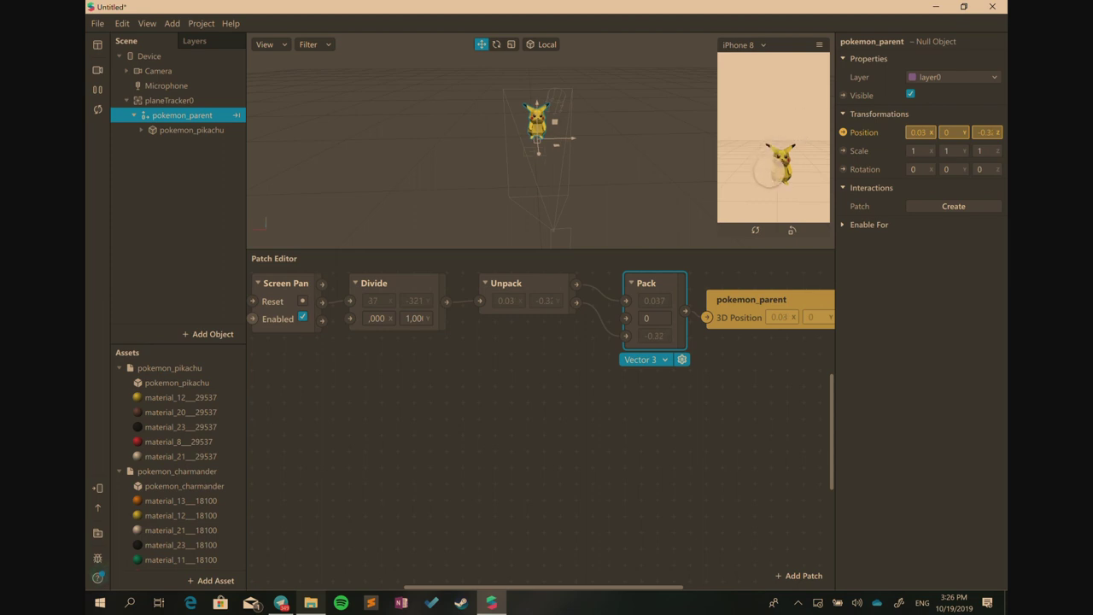
drag(768, 169, 770, 171)
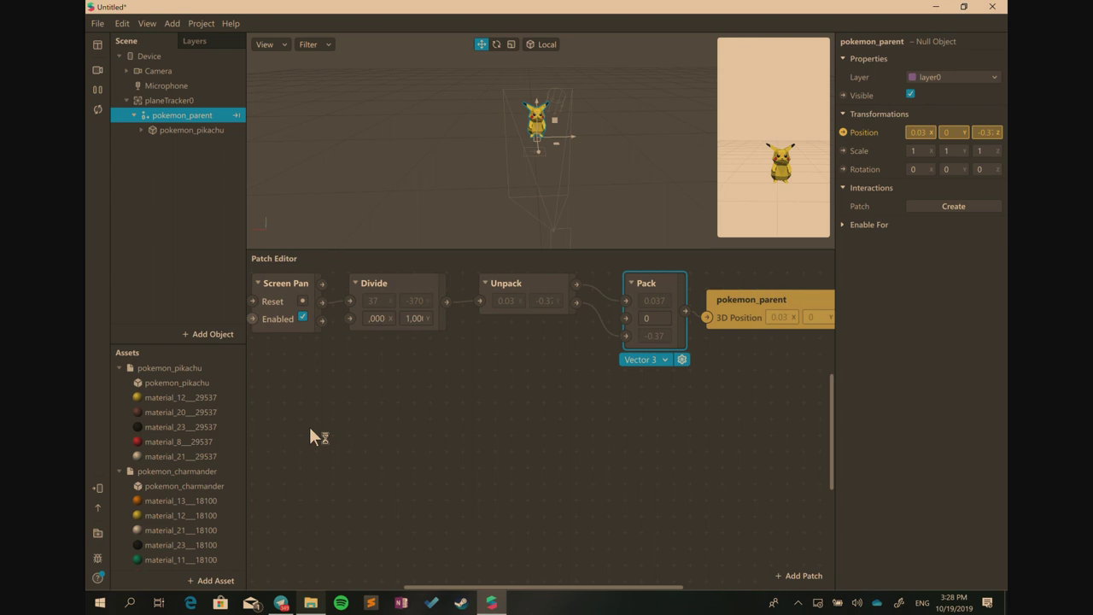
Add a Screen Pinch patch and place it below the Screen Pan patch
right_click(344, 427)
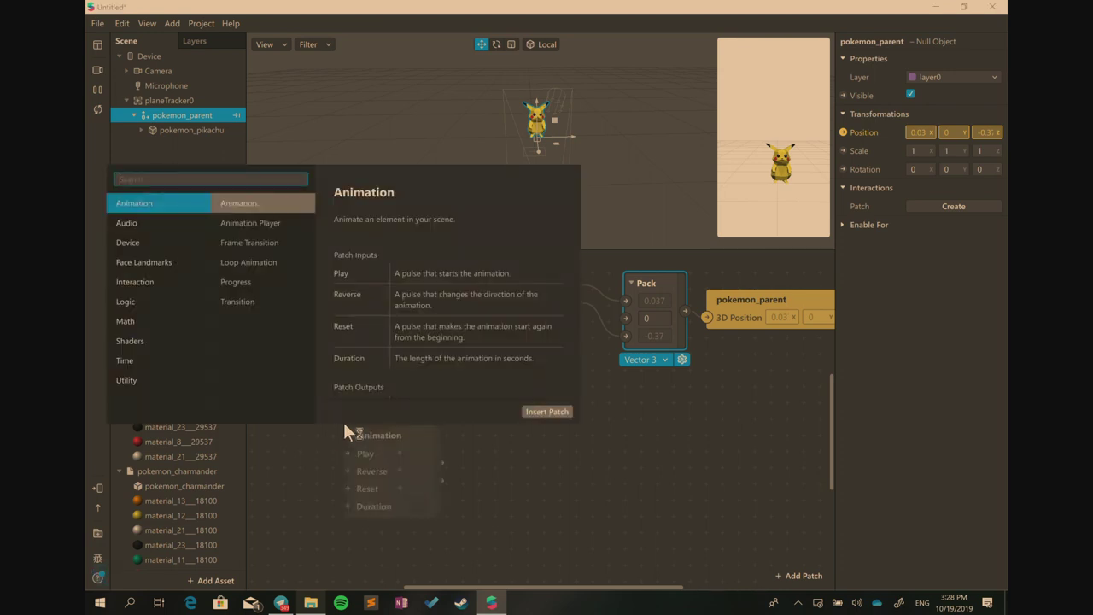
text(screenp)
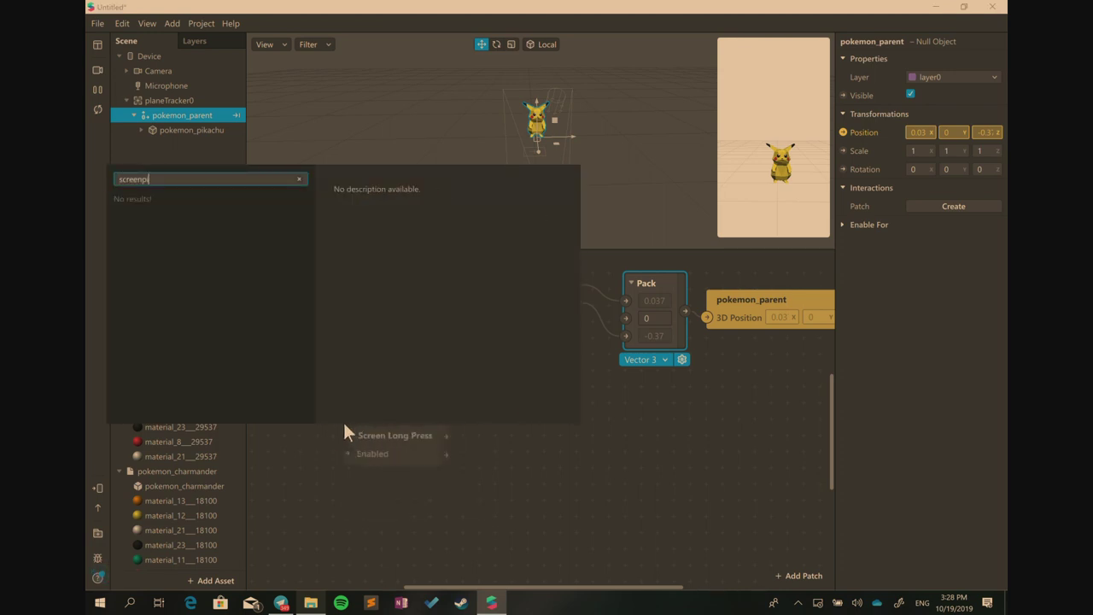
key(BackSpace)
text(pinch)
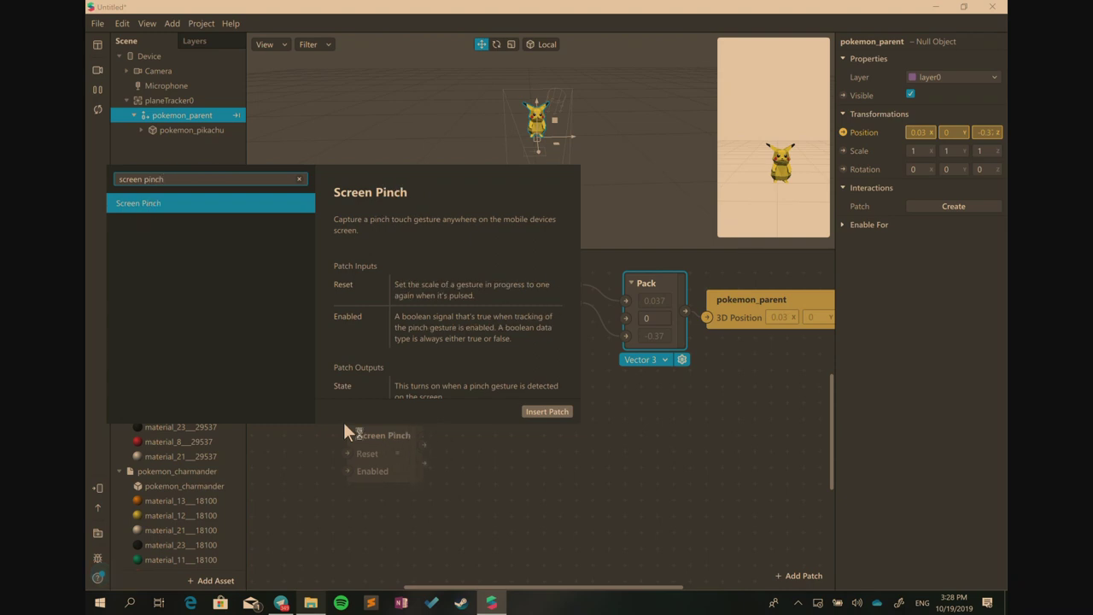
key(Return)
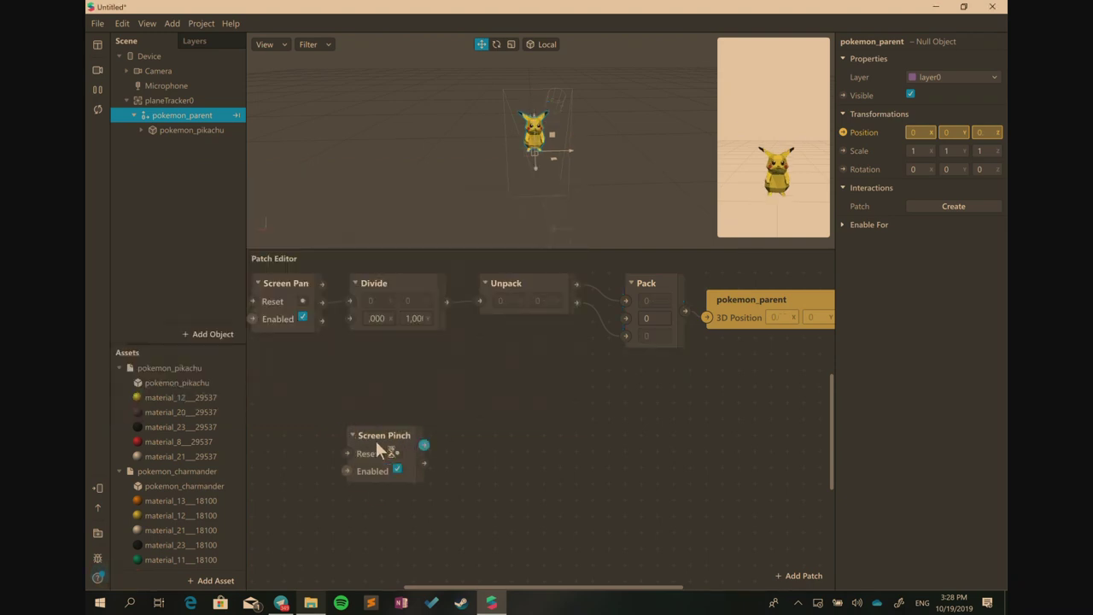
drag(379, 450, 301, 396)
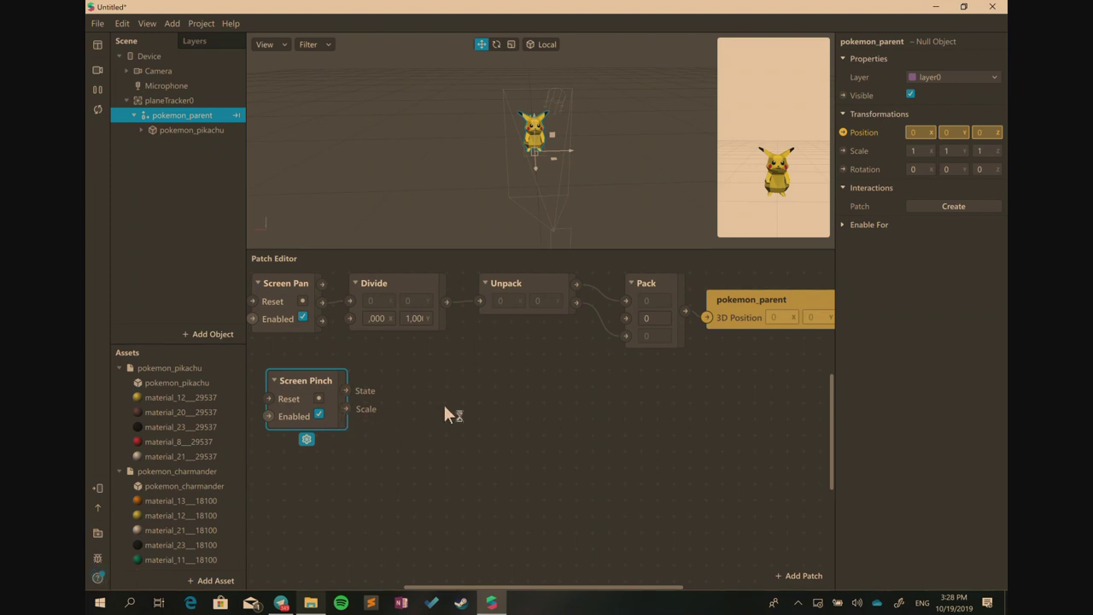
Add a second Pack patch of type Vector 3 beside the Screen Pinch patch, under Unpack
right_click(497, 404)
text(pack)
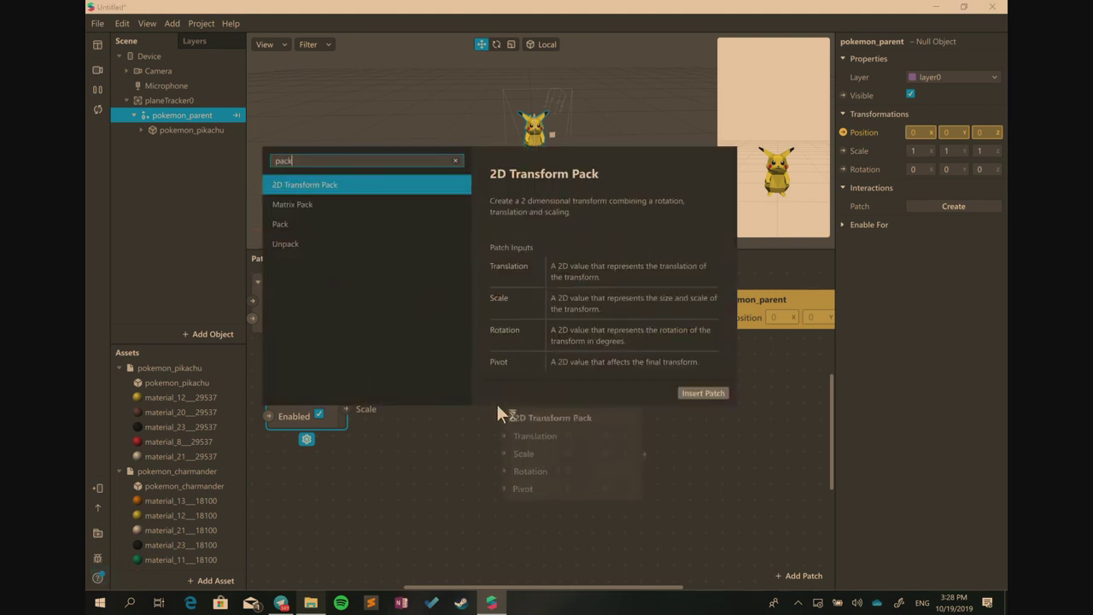
key(Down)
key(Down)
key(Return)
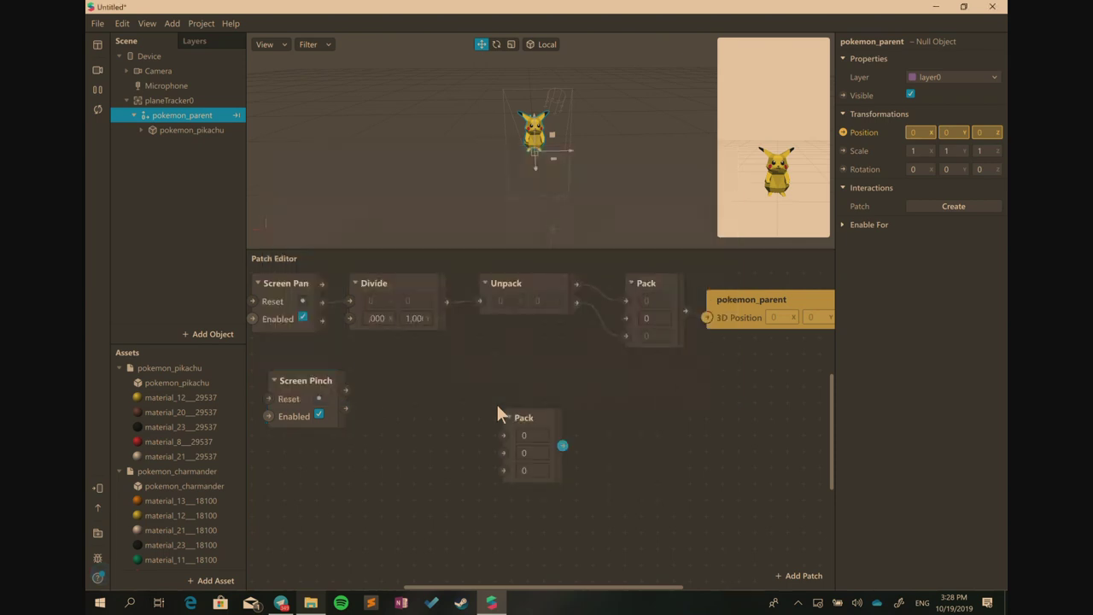
drag(549, 439, 541, 418)
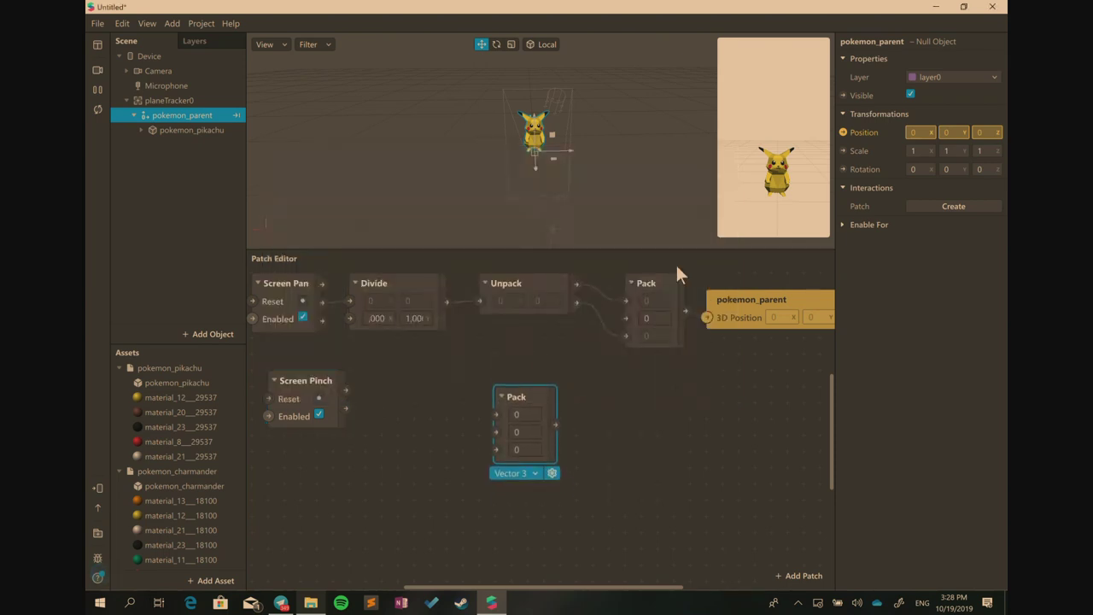
Create pokemon_parent's 3D Scale patch below its 3D Position patch and shift the new Pack patch toward Screen Pinch
click(843, 149)
drag(539, 421, 720, 336)
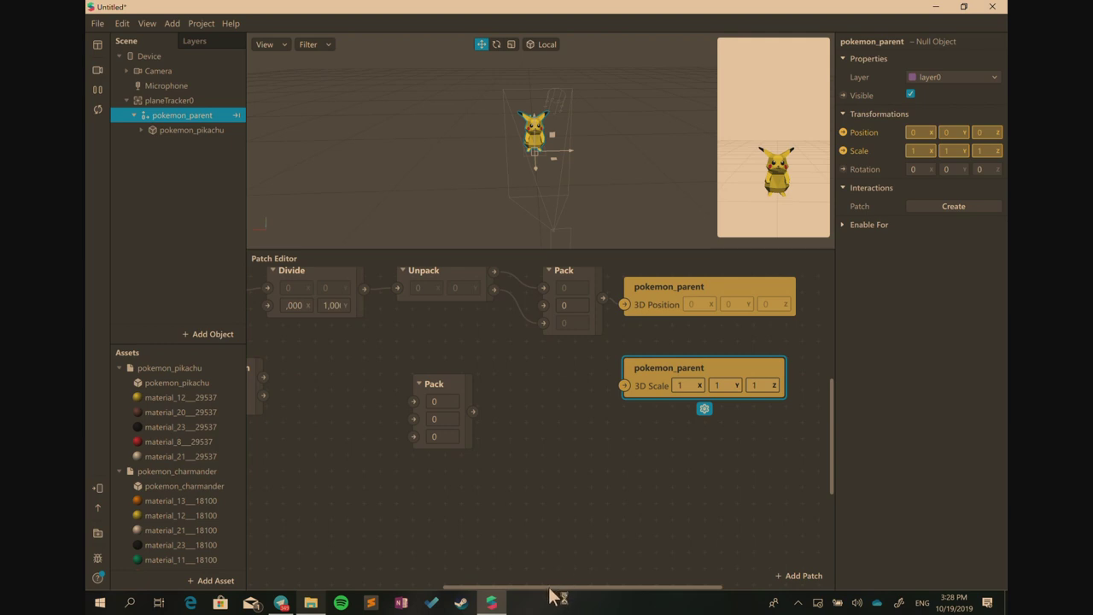
drag(551, 589, 487, 589)
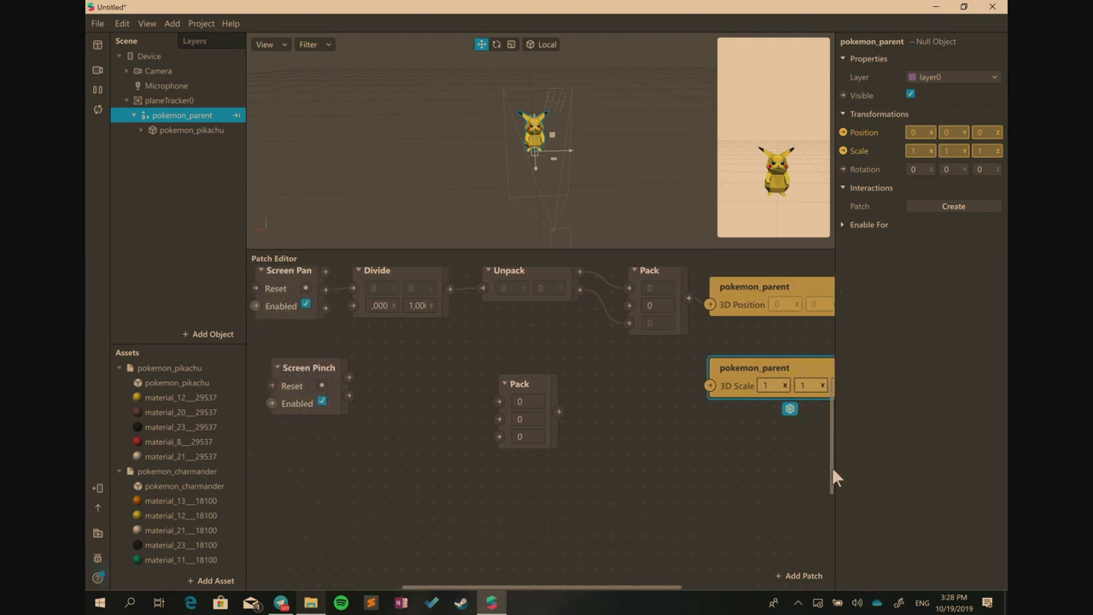
drag(834, 479, 834, 442)
click(502, 399)
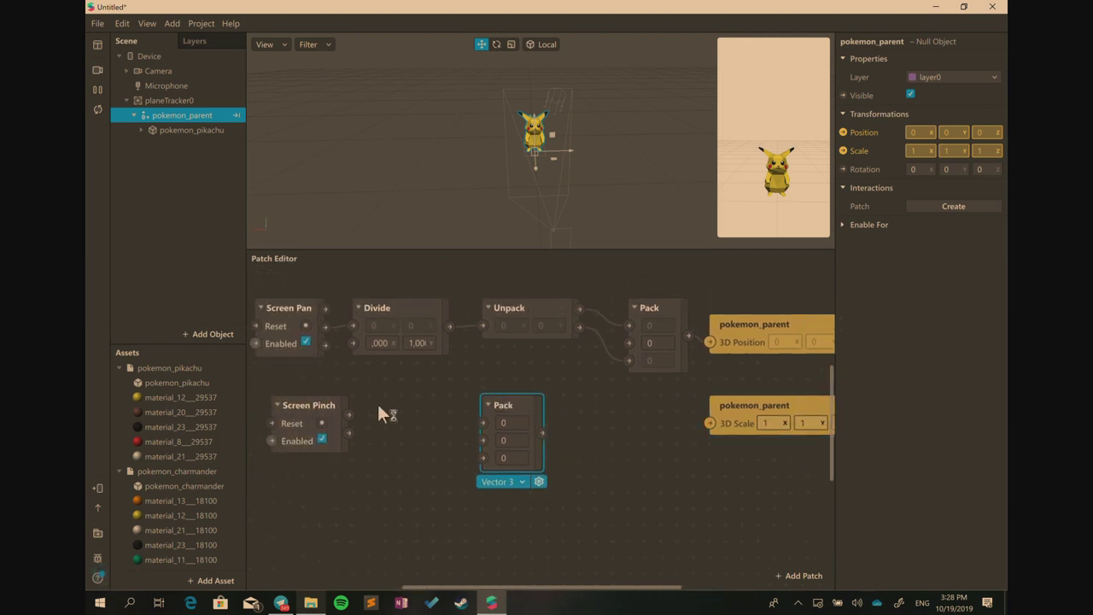
Connect Screen Pinch's Scale to all three inputs of the new Pack patch and its output to pokemon_parent's 3D Scale
mouse_move(348, 433)
mouse_down()
mouse_move(486, 438)
mouse_move(464, 418)
mouse_move(348, 432)
mouse_up()
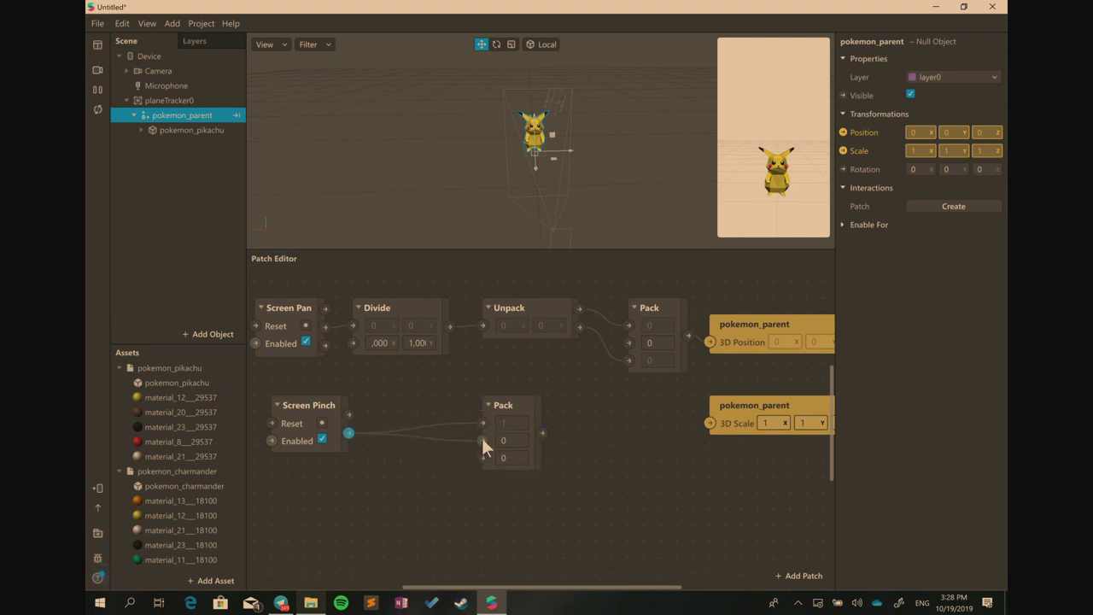
drag(480, 436, 482, 458)
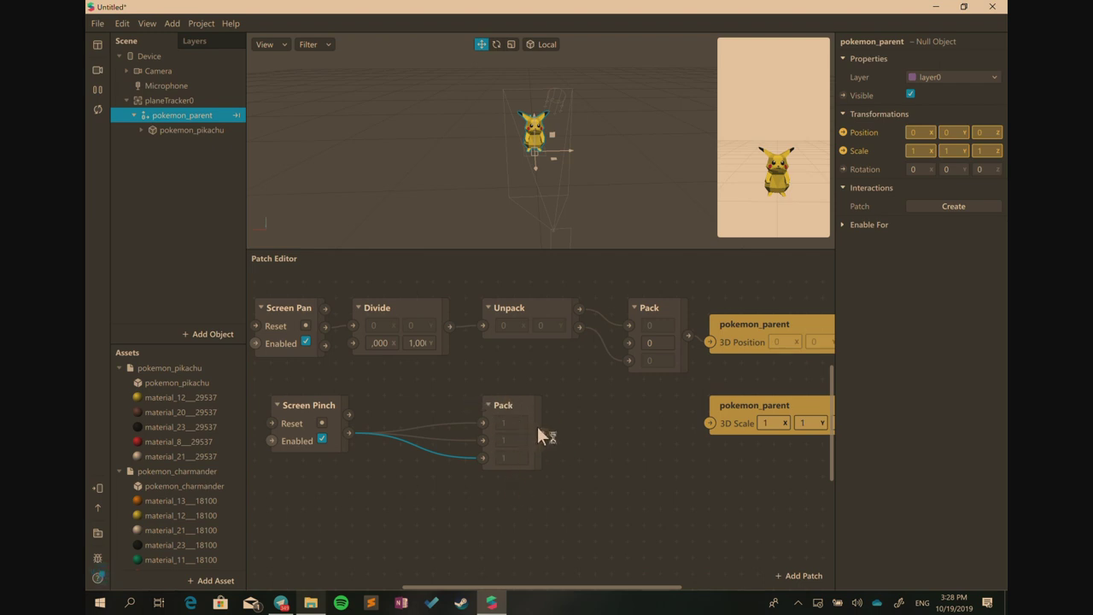
drag(543, 432, 710, 424)
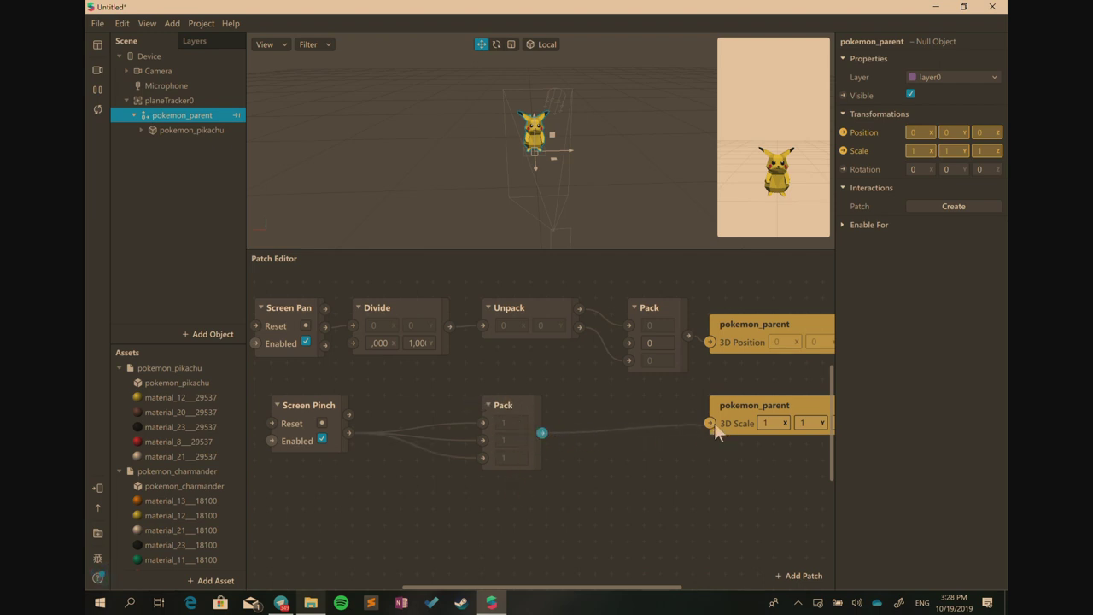
drag(518, 403, 518, 387)
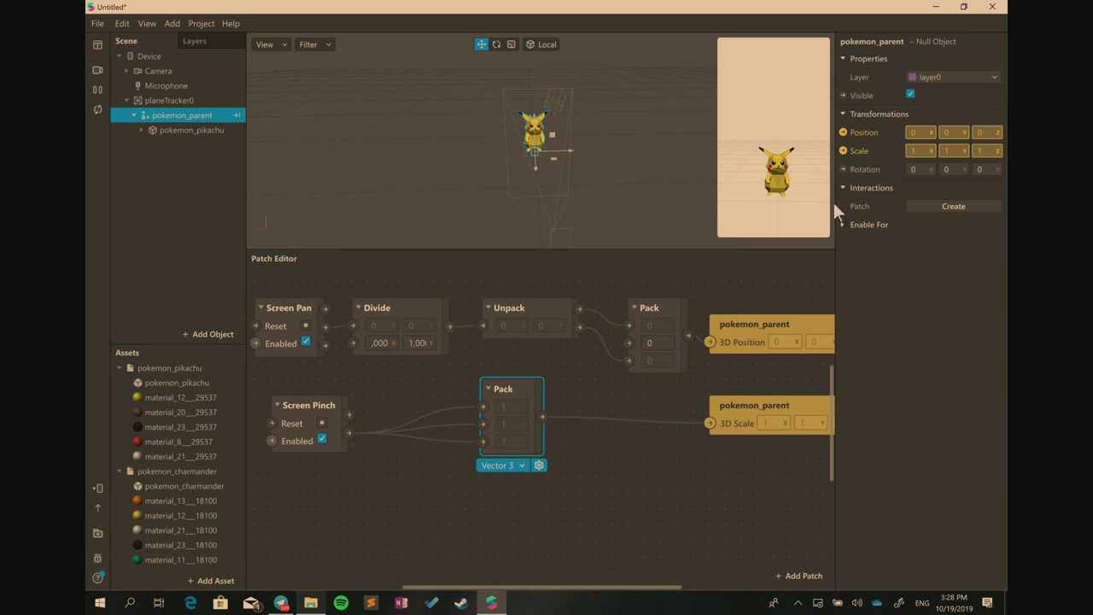
Test touch gestures on Pikachu in the preview with the Screen Pinch patches wired in
mouse_move(776, 170)
mouse_down()
mouse_move(786, 175)
mouse_move(832, 101)
mouse_move(793, 123)
mouse_move(776, 149)
mouse_move(806, 153)
mouse_move(727, 152)
mouse_move(768, 150)
mouse_up()
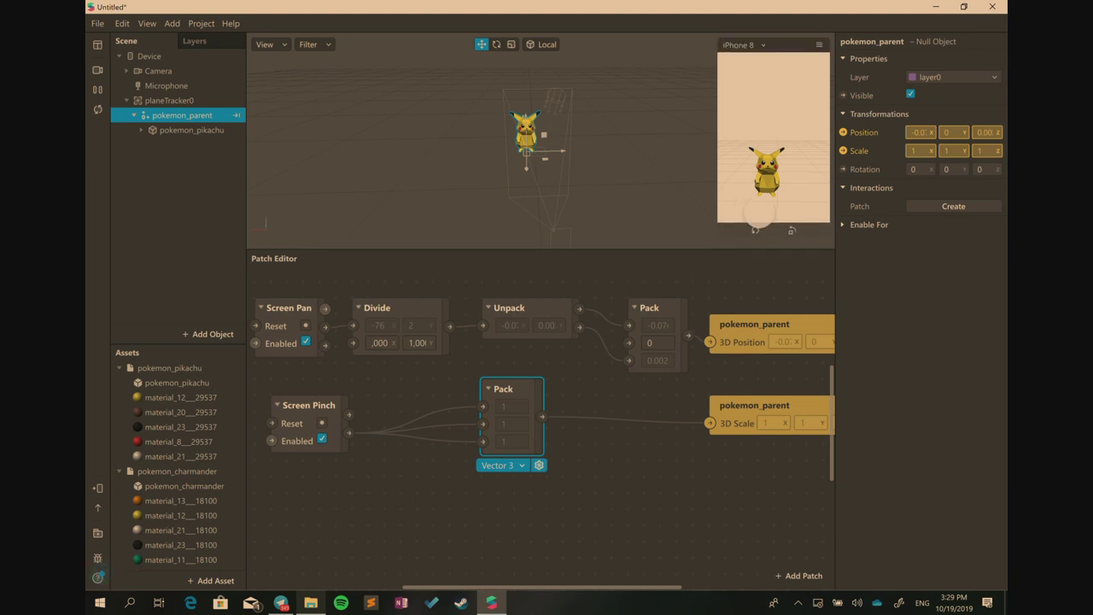
drag(767, 179, 775, 238)
scroll(374, 488, down, 1)
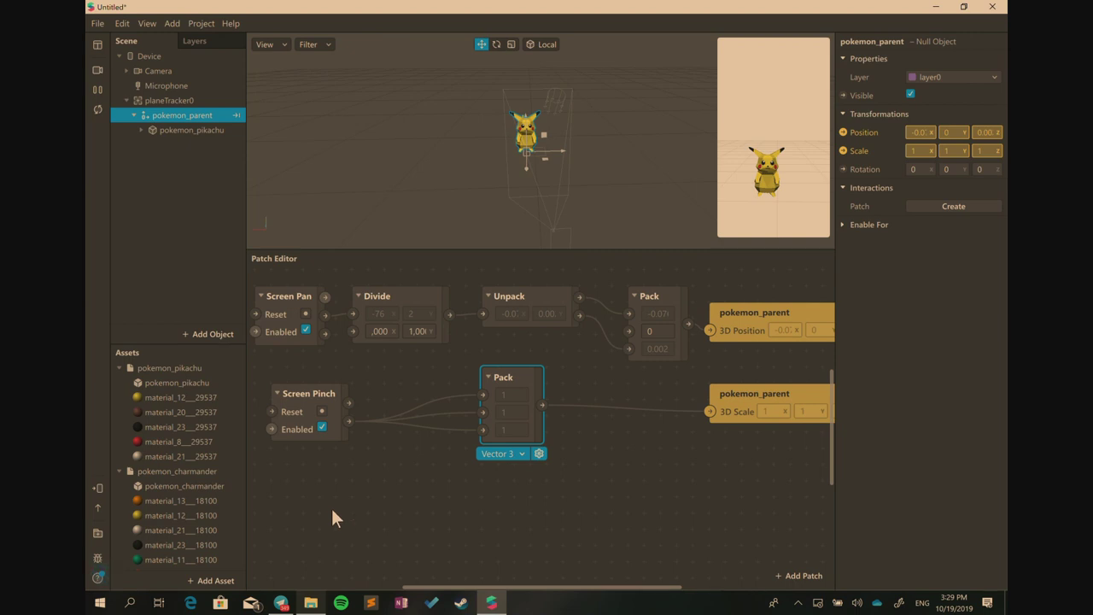
Align the Screen Pinch patch under Screen Pan and add a Screen Rotate patch below it
mouse_move(286, 395)
mouse_down()
mouse_move(276, 385)
mouse_move(269, 393)
mouse_up()
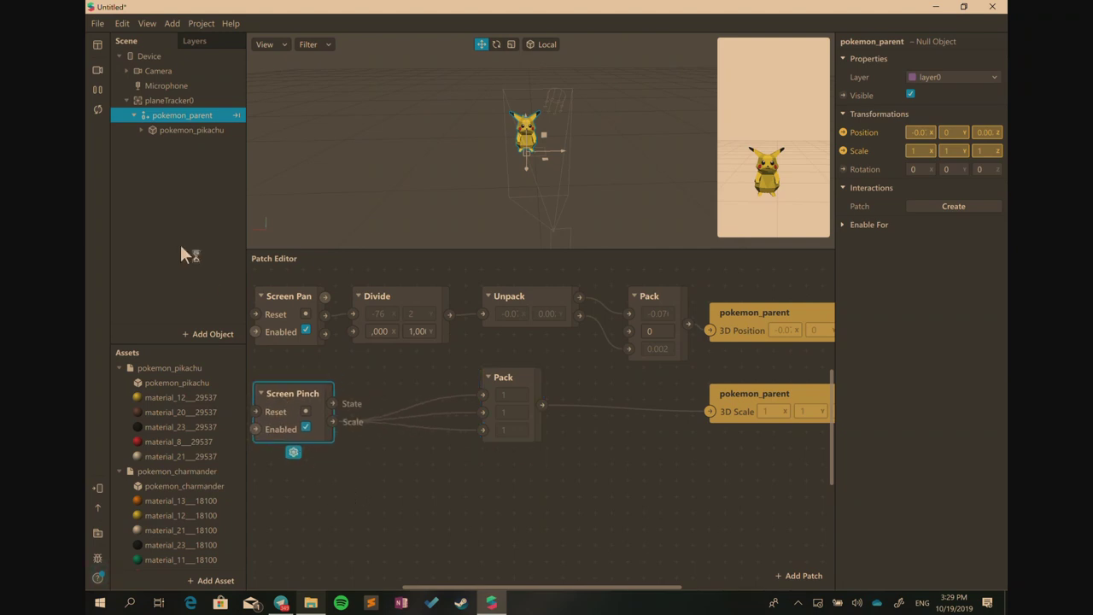
double_click(303, 519)
text(screen)
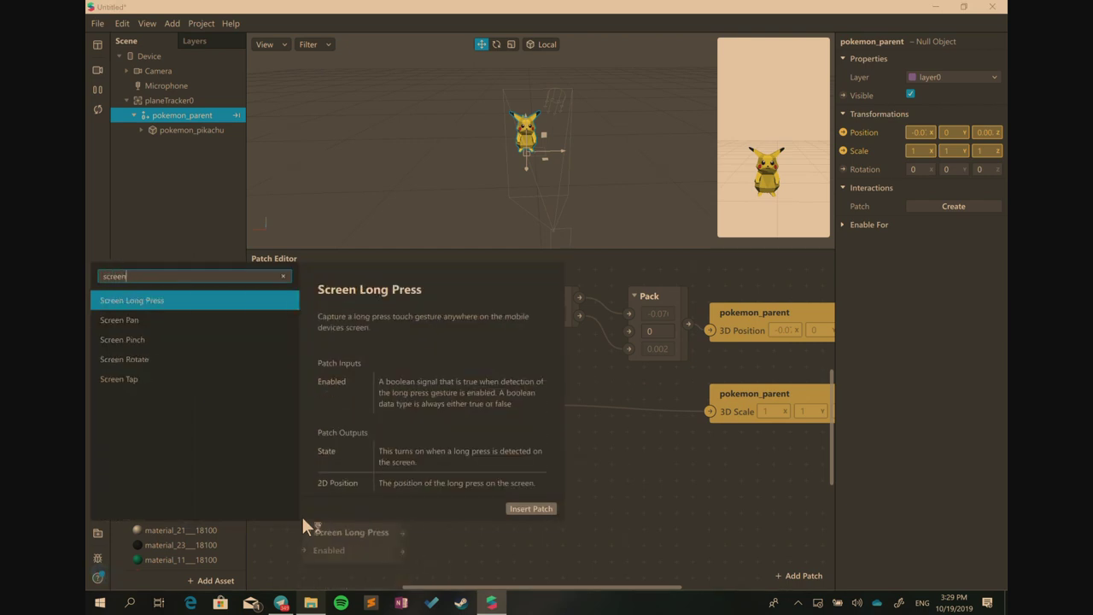
text( rotate)
key(Return)
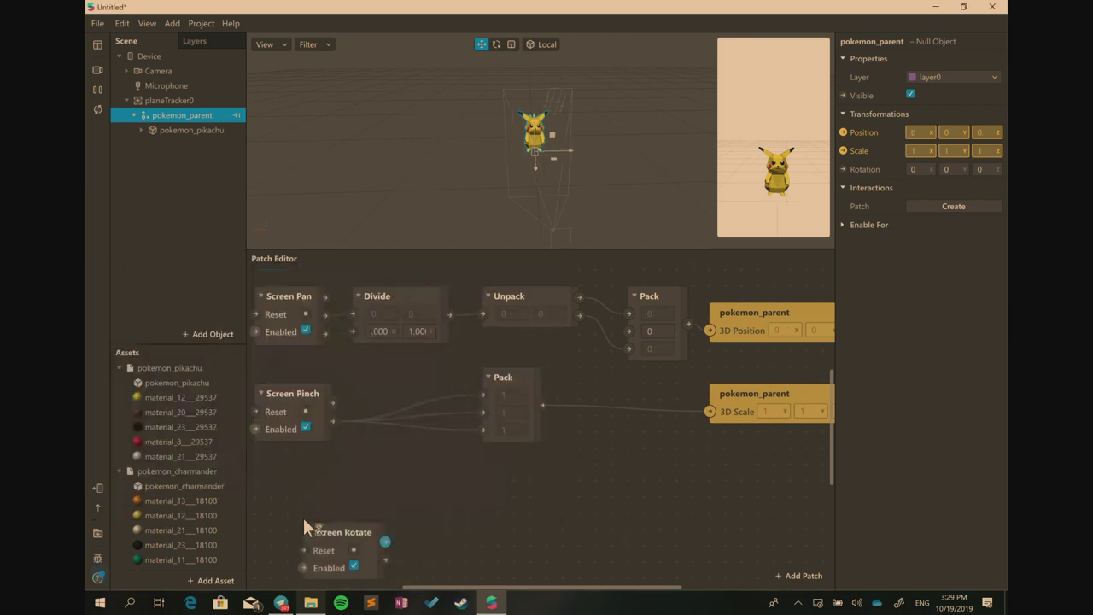
Add a third Pack patch of type Vector 3 beside Screen Rotate, below the Screen Pinch row's Pack
double_click(413, 491)
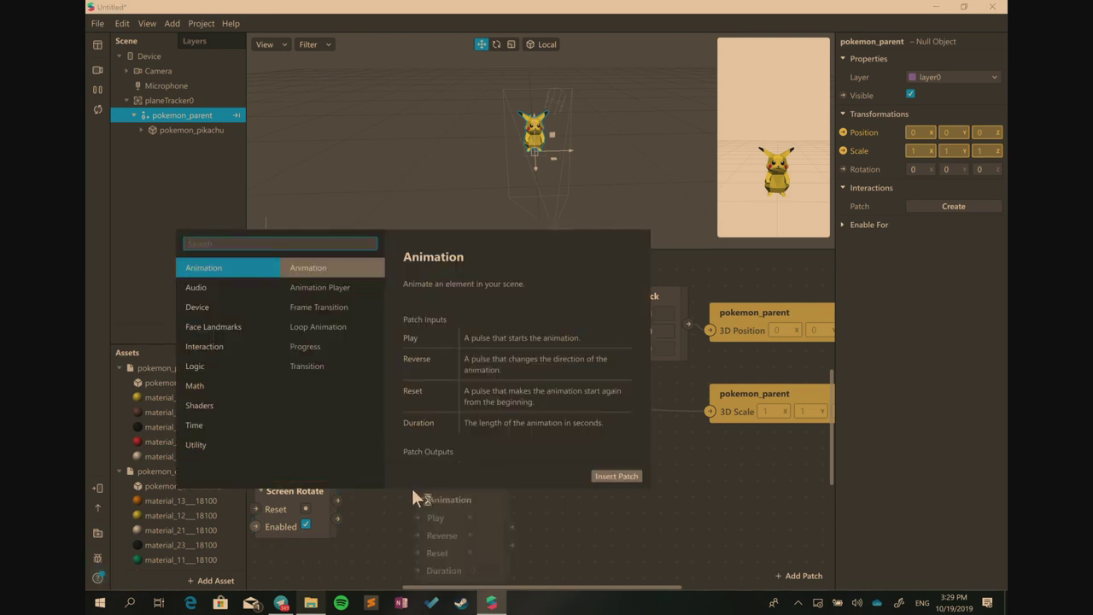
text(pack)
key(Down)
key(Down)
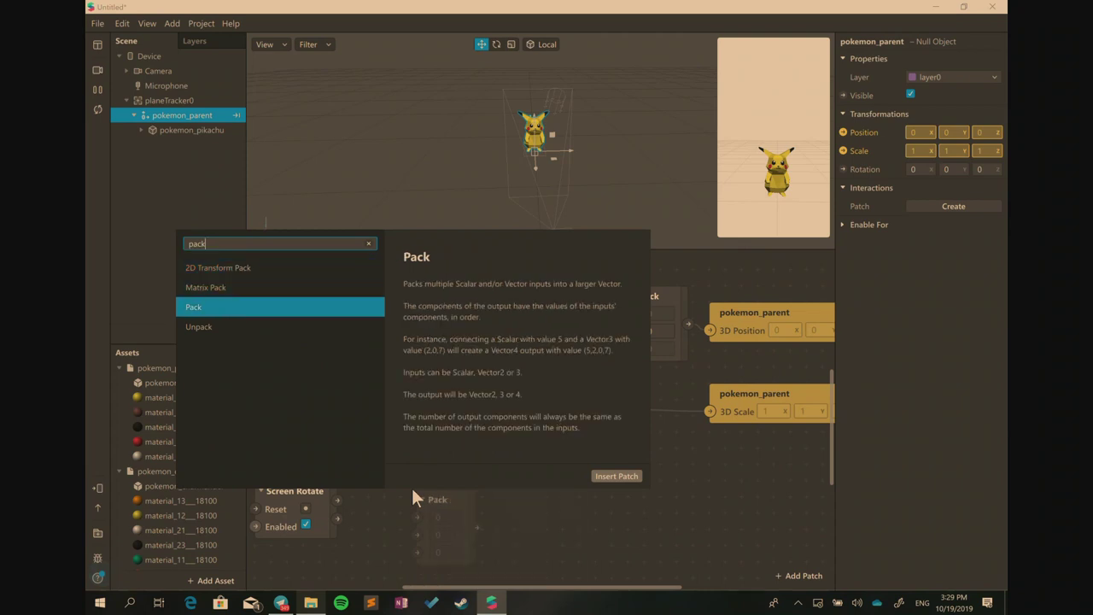
key(Return)
drag(422, 497, 498, 474)
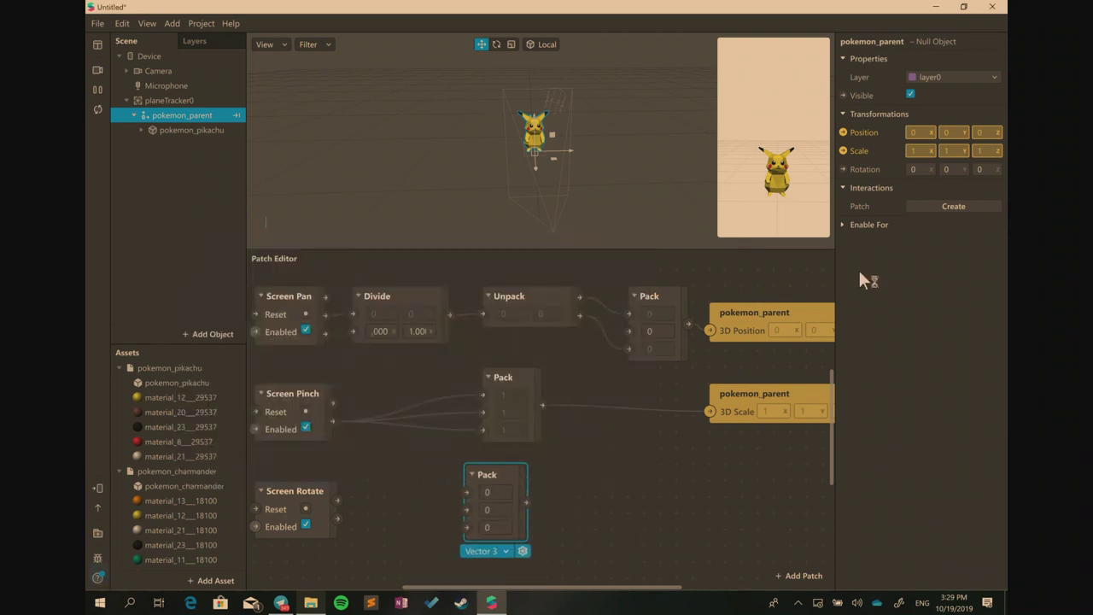
Create pokemon_parent's 3D Rotation patch and place it directly below its 3D Scale patch
click(842, 169)
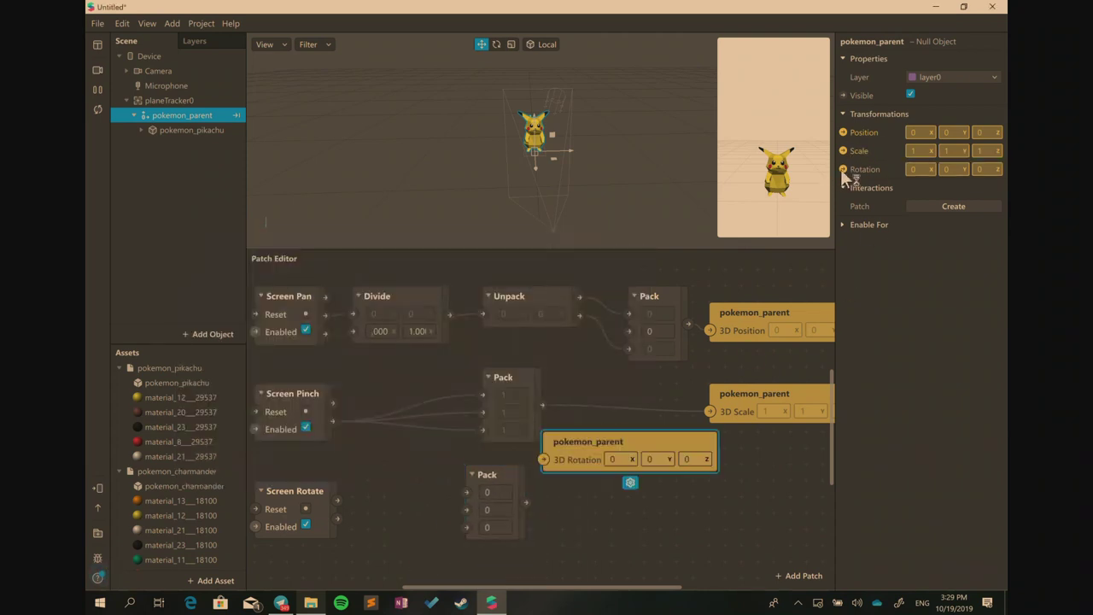
drag(574, 461, 797, 531)
click(503, 482)
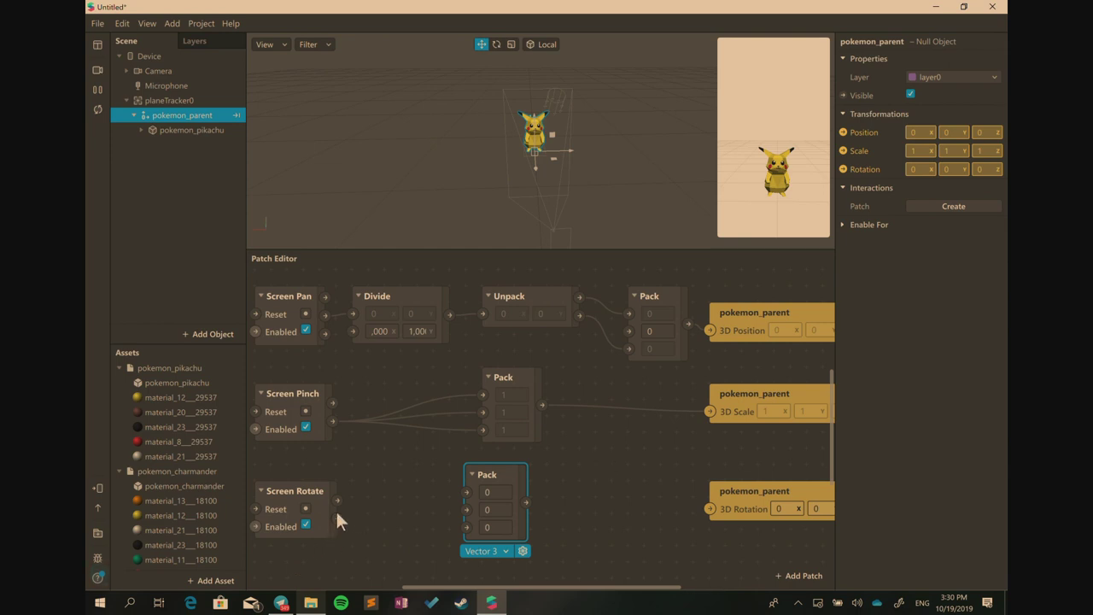
Connect Screen Rotate's Rotation to the new Pack's second input and the Pack's output to pokemon_parent's 3D Rotation
drag(337, 518, 470, 509)
click(516, 478)
drag(516, 478, 709, 508)
click(735, 502)
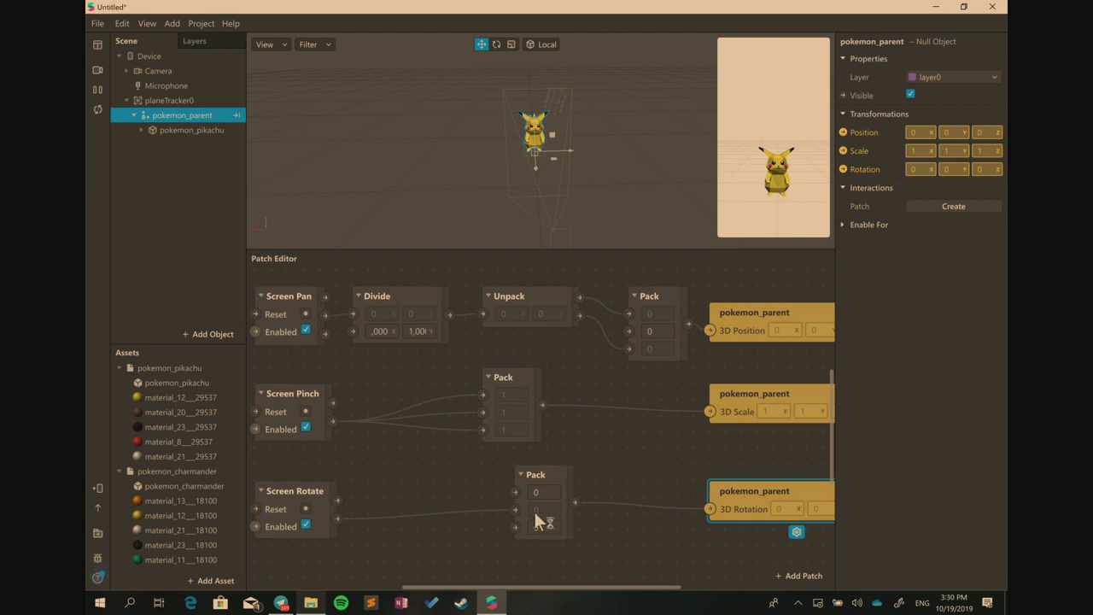
Add a Multiply patch between Screen Rotate and its Pack patch
click(411, 513)
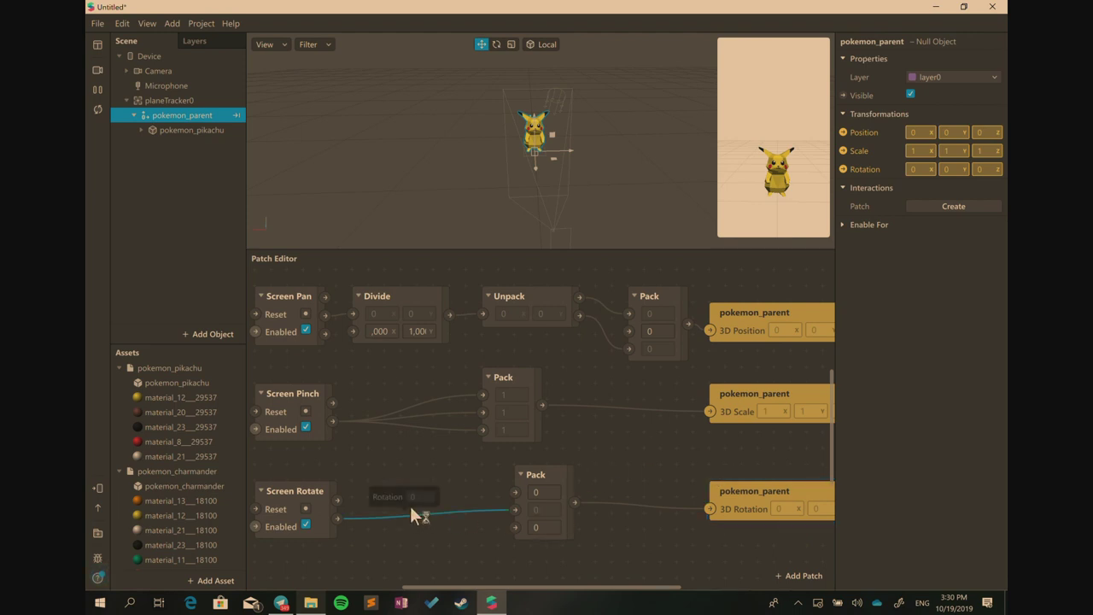
double_click(394, 452)
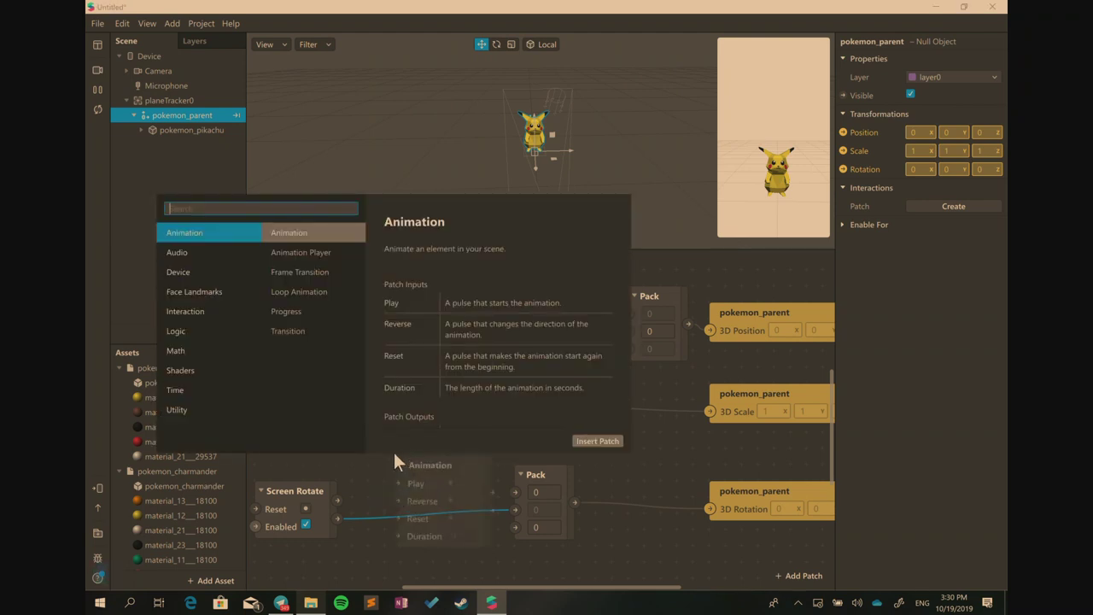
text(mult)
key(Down)
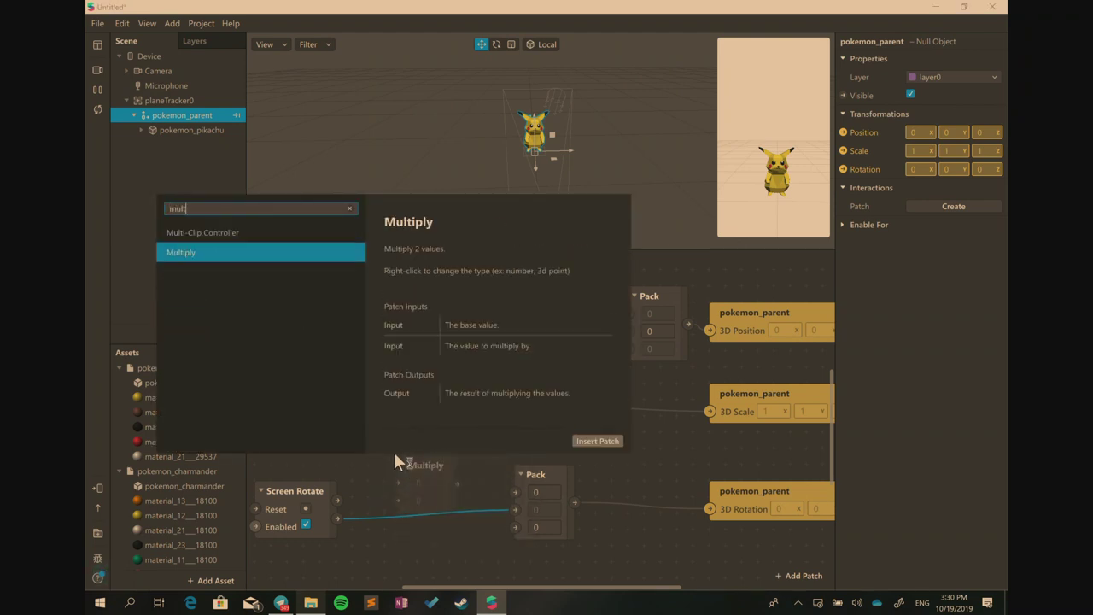
key(Return)
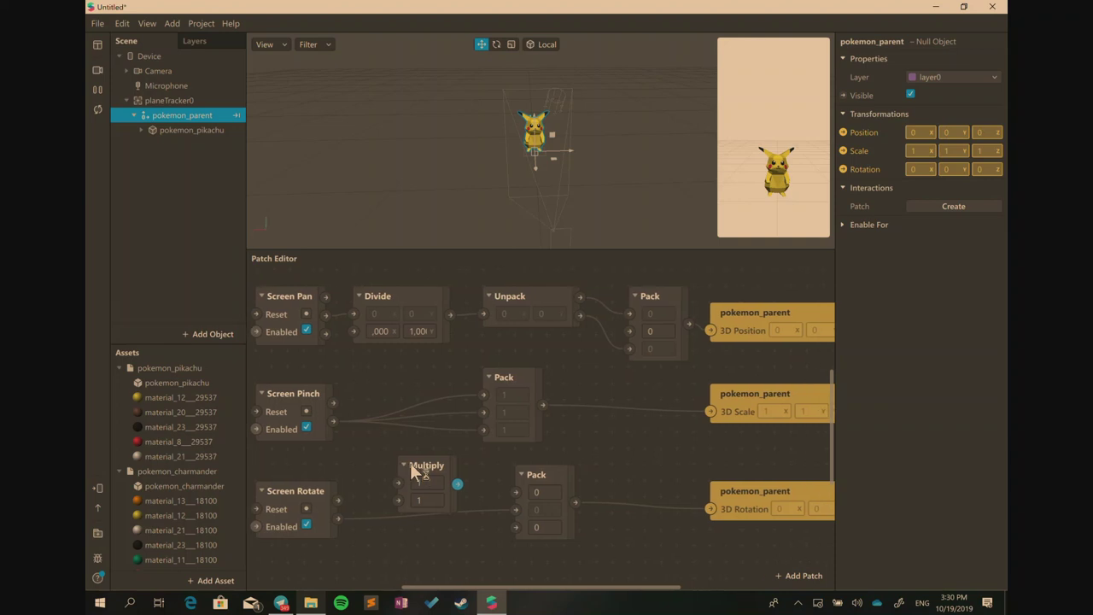
click(412, 466)
Route Screen Rotate's Rotation through Multiply with a second value of -1 and into the Pack's second input
drag(338, 518, 402, 492)
click(431, 509)
text(-1)
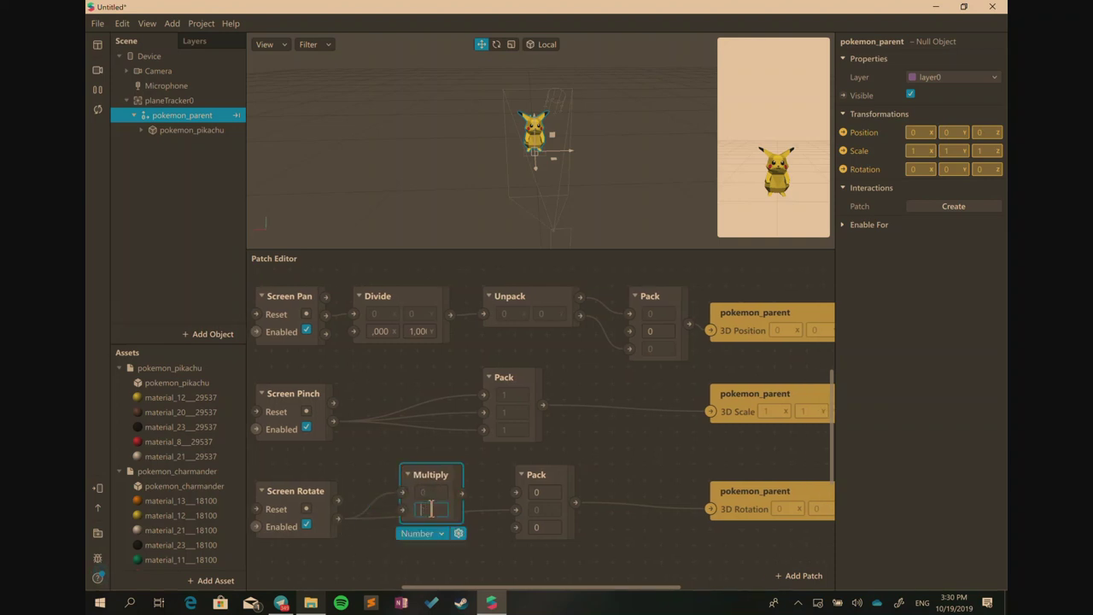
key(Return)
drag(463, 492, 514, 509)
click(437, 480)
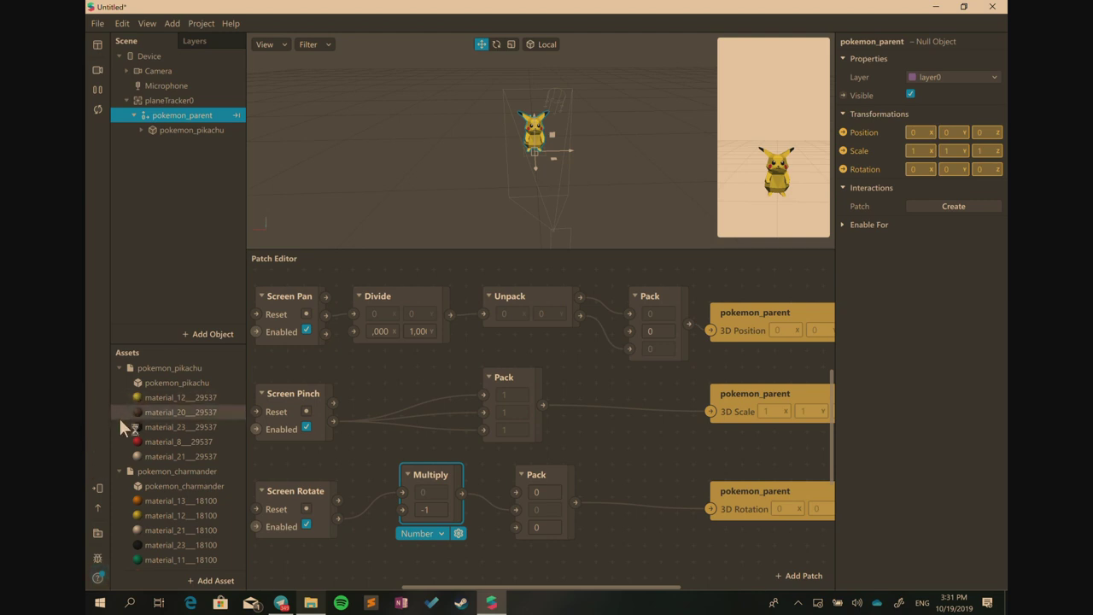
click(642, 454)
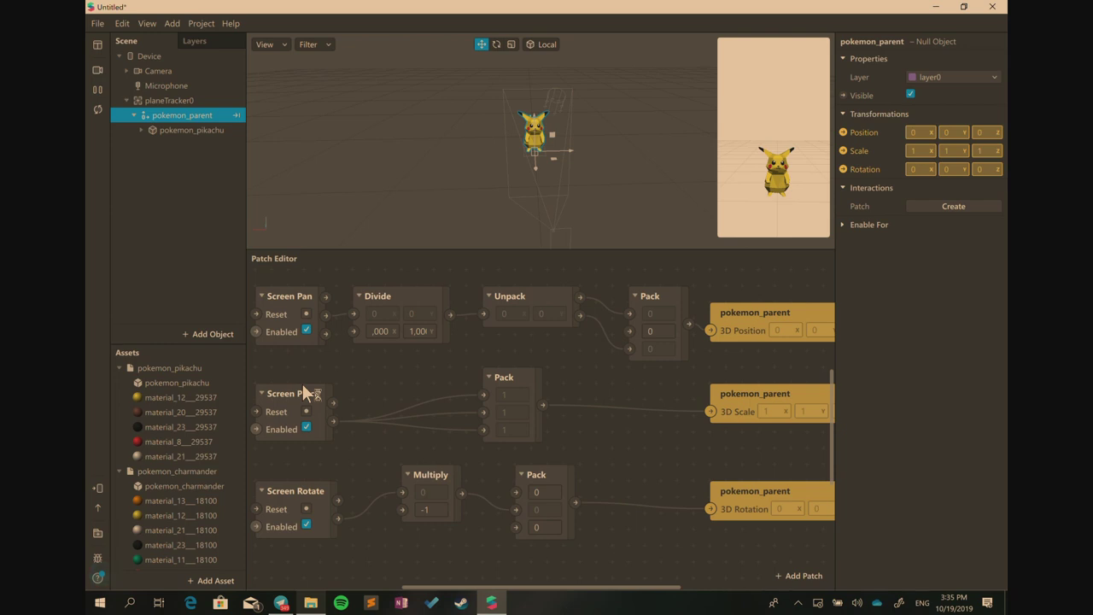
Collapse the pokemon_pikachu asset group and add the pokemon_charmander model to the scene as a child of pokemon_parent
click(118, 368)
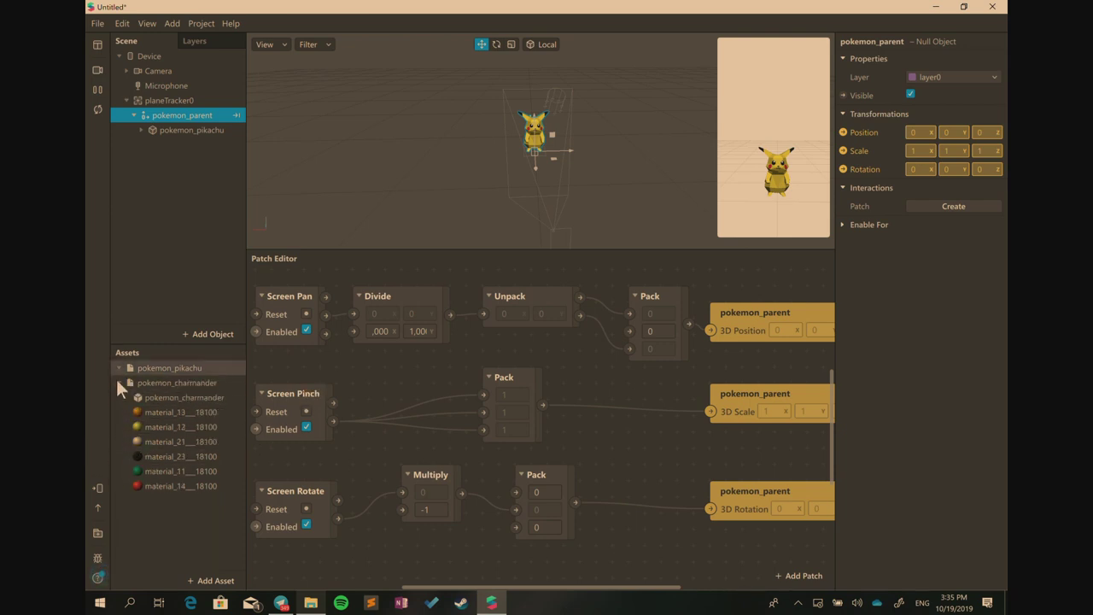
click(117, 383)
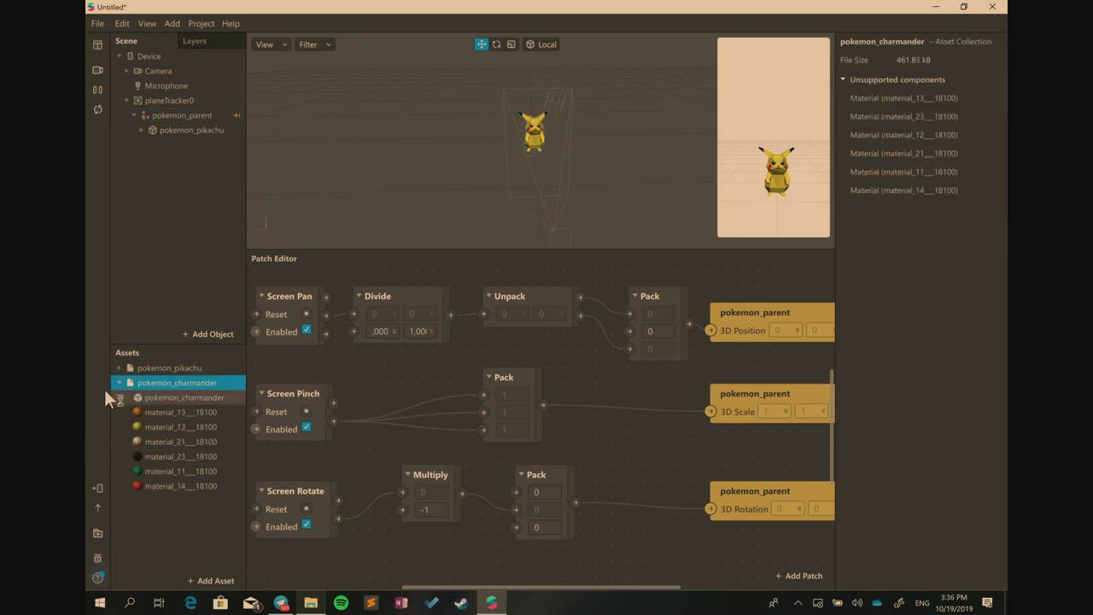
scroll(550, 312, down, 1)
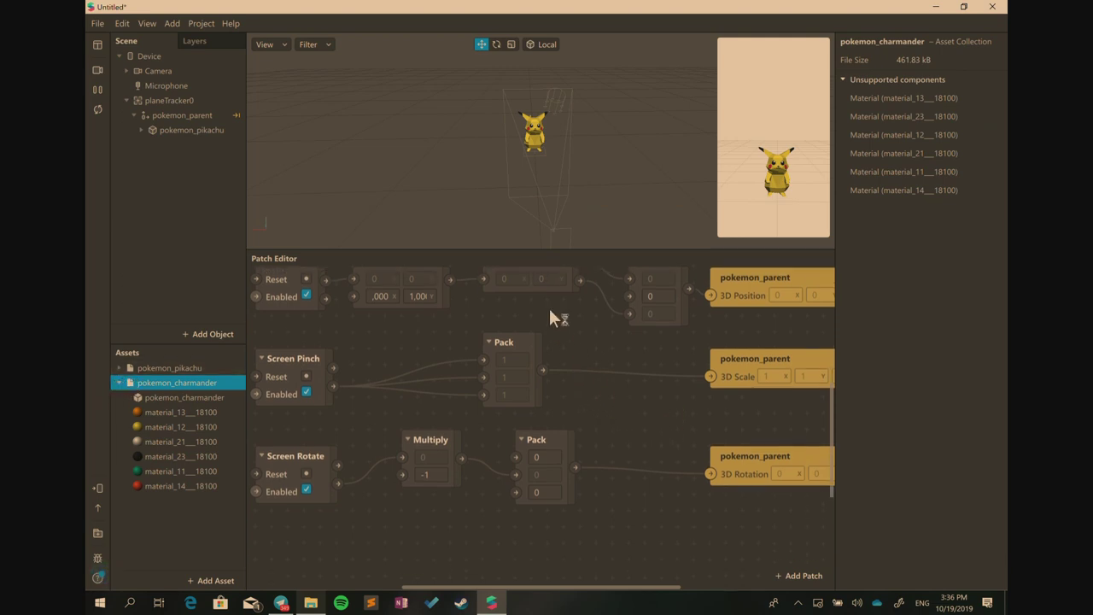
click(557, 246)
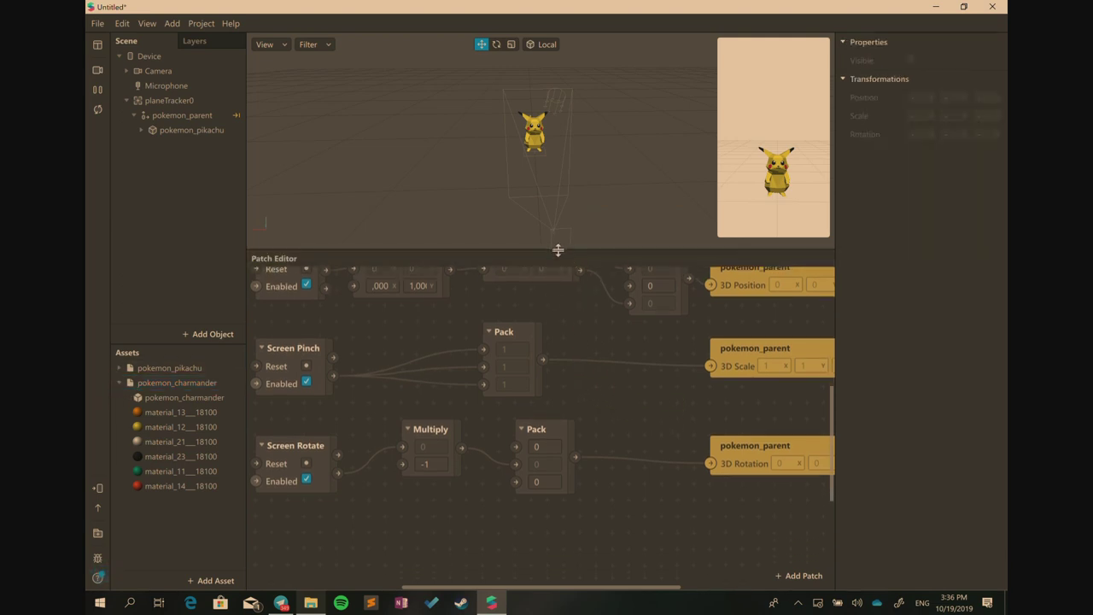
drag(557, 249, 551, 218)
scroll(550, 375, down, 1)
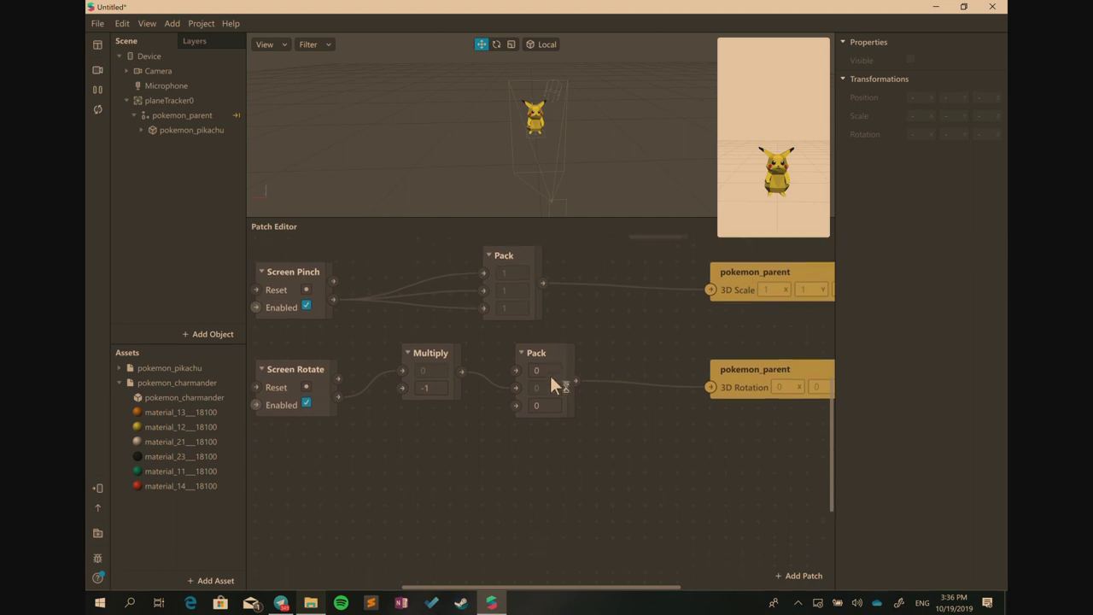
scroll(550, 376, up, 3)
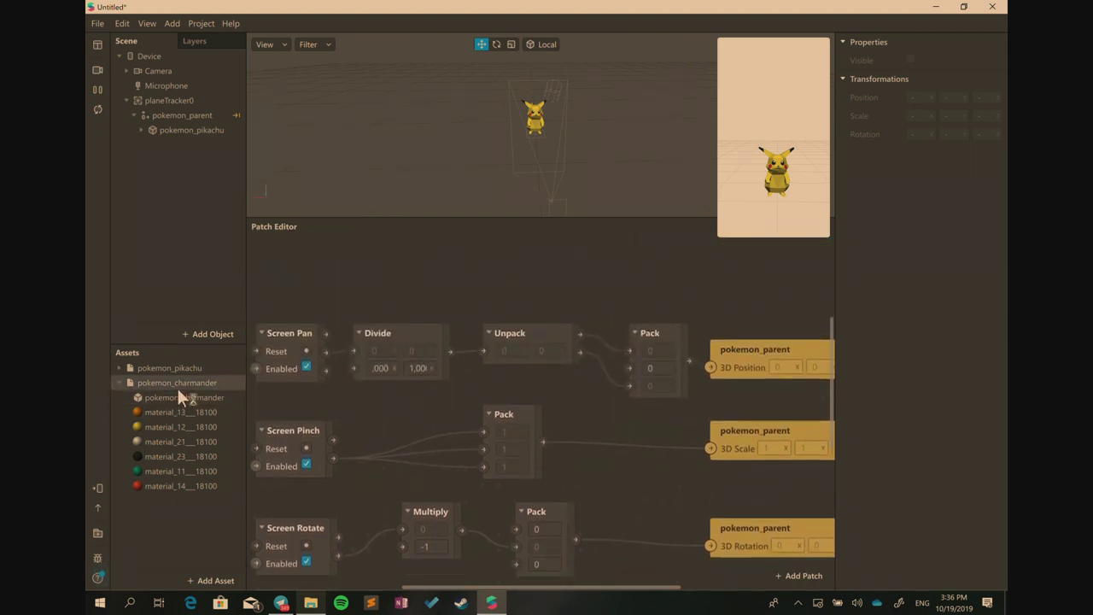
click(176, 385)
drag(163, 300, 183, 121)
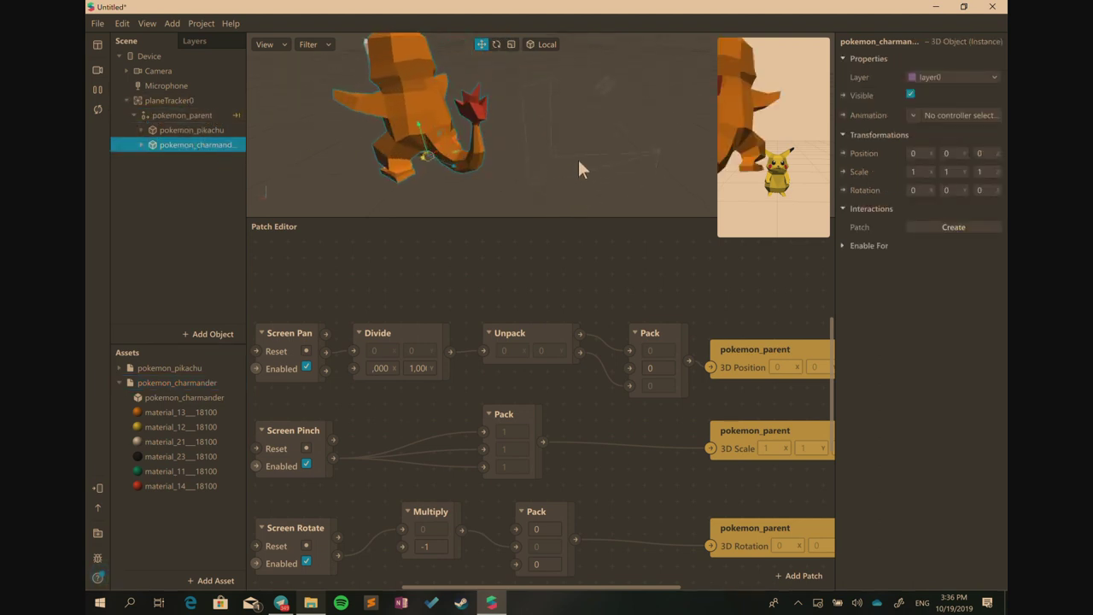
Set pokemon_charmander's Y rotation to 180 and enlarge the viewport over the Patch Editor
scroll(578, 163, up, 3)
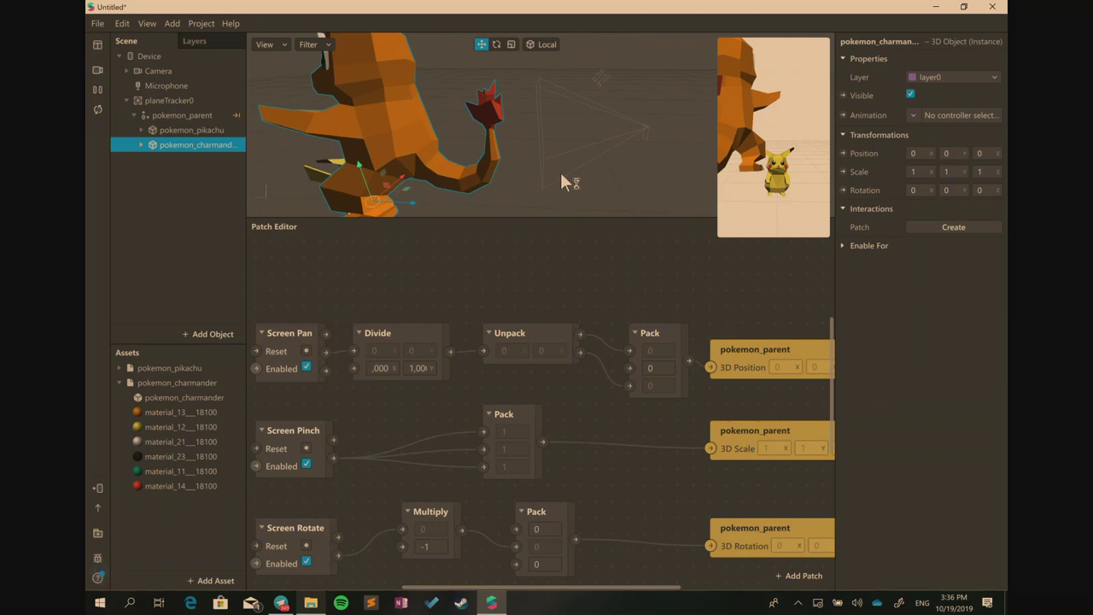
scroll(401, 203, up, 2)
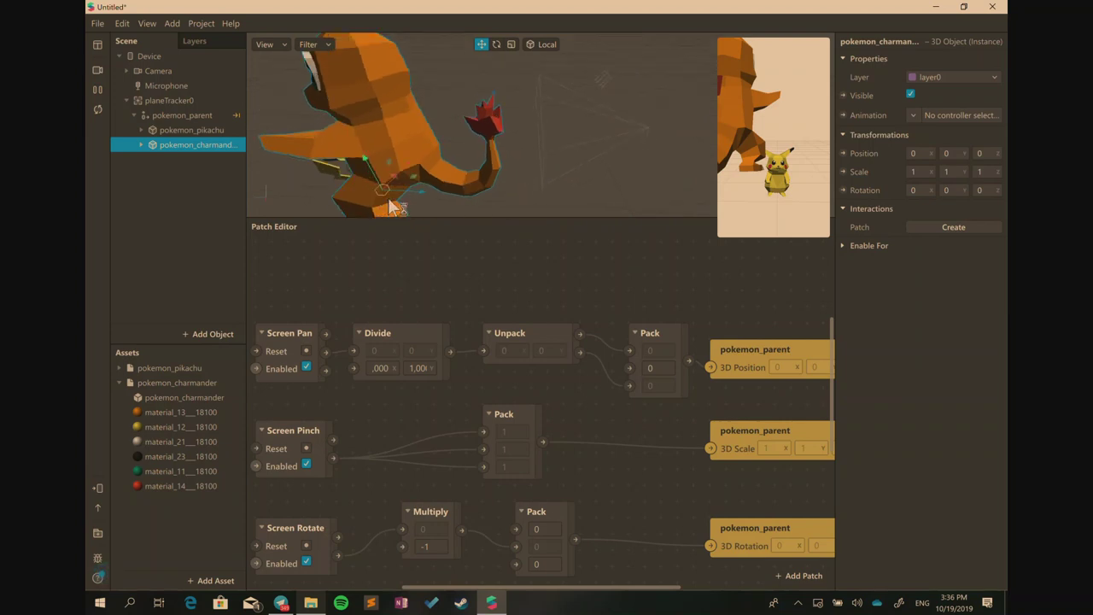
scroll(401, 192, down, 3)
right_drag(401, 186, 472, 188)
scroll(542, 177, down, 2)
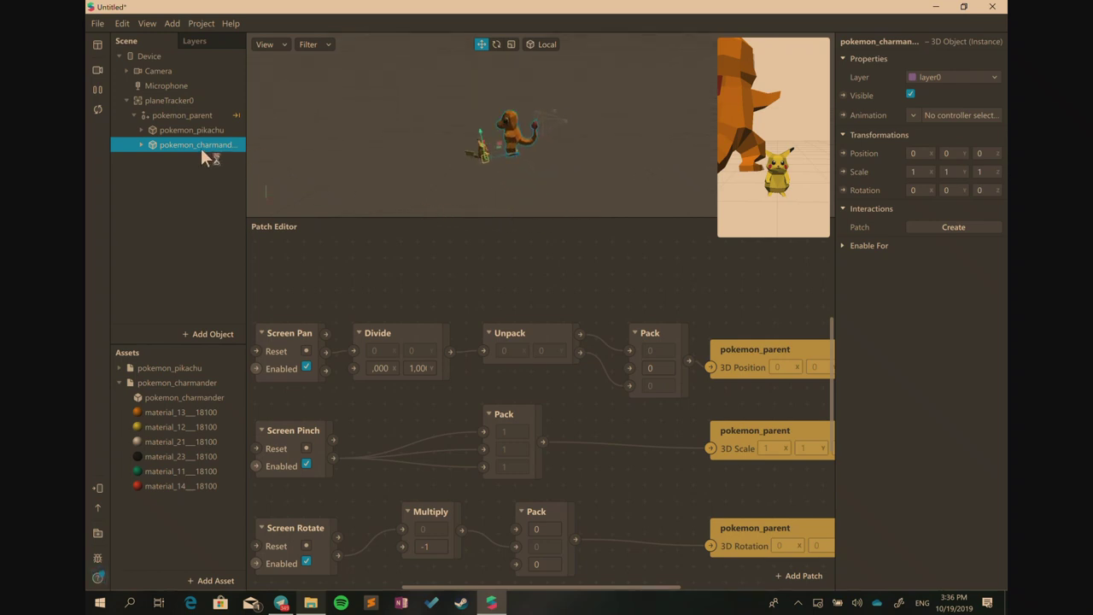
click(951, 191)
text(180)
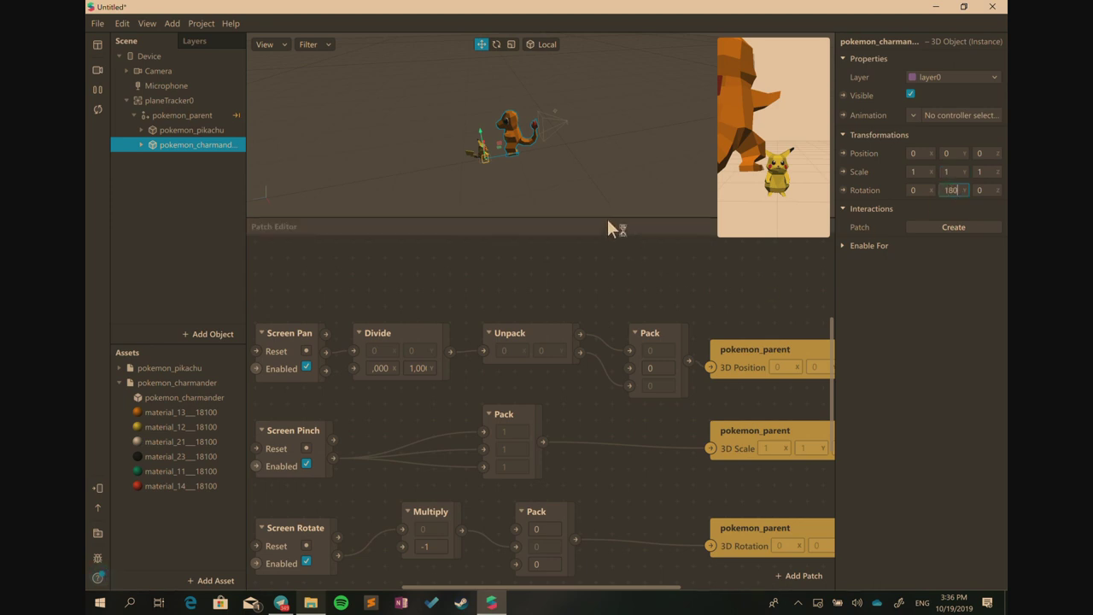
drag(607, 219, 621, 398)
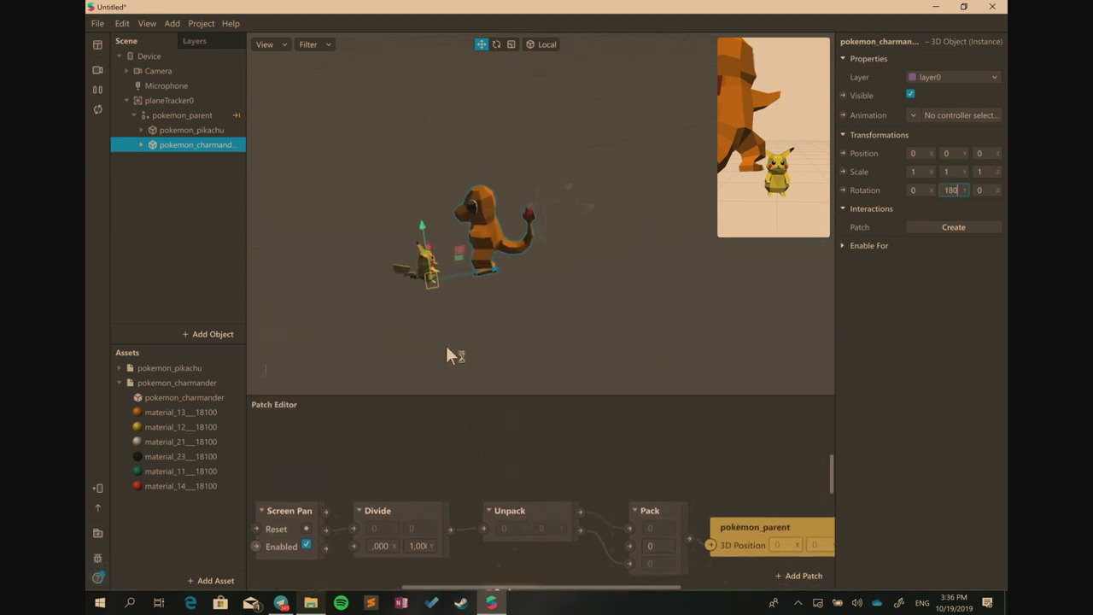
right_drag(446, 348, 478, 324)
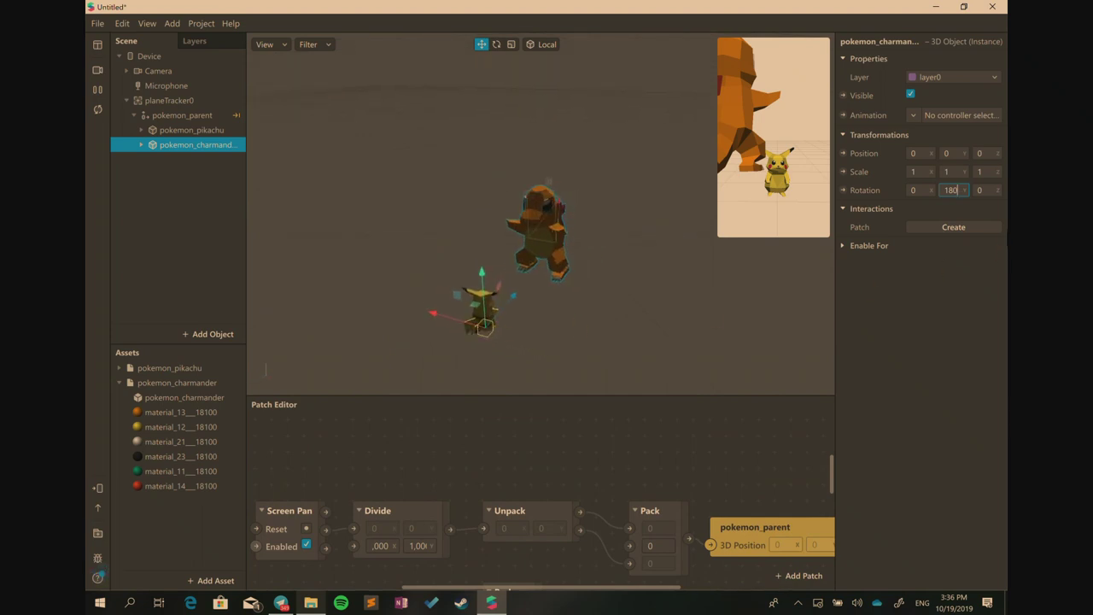
key(Return)
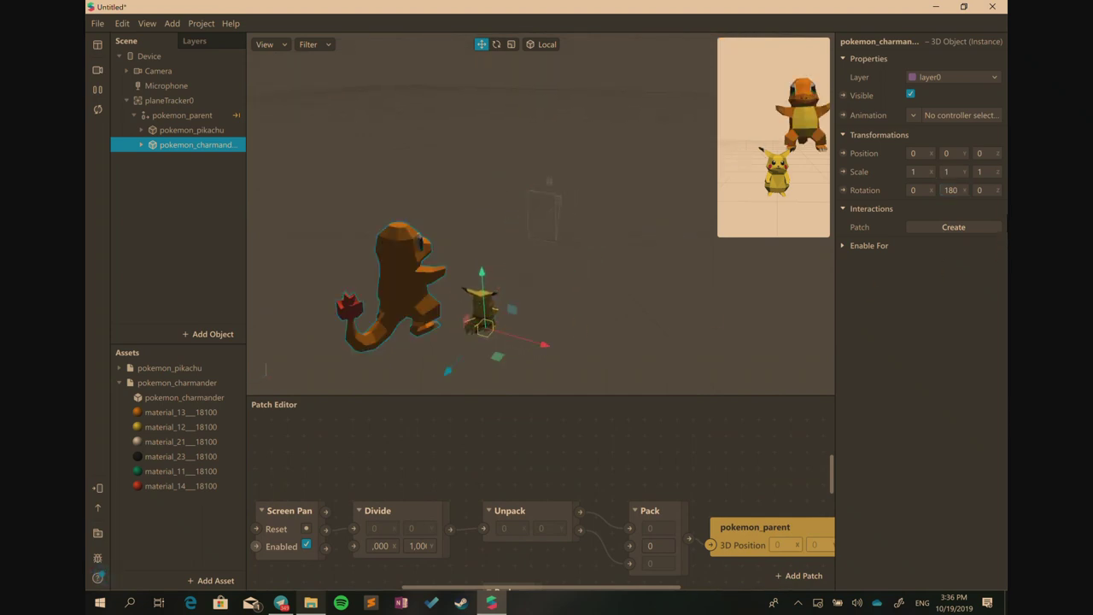
Scale pokemon_charmander to 0.5 on the X, Y and Z axes
click(917, 172)
text(0.2)
key(Tab)
text(0.5)
key(Return)
text(0.5)
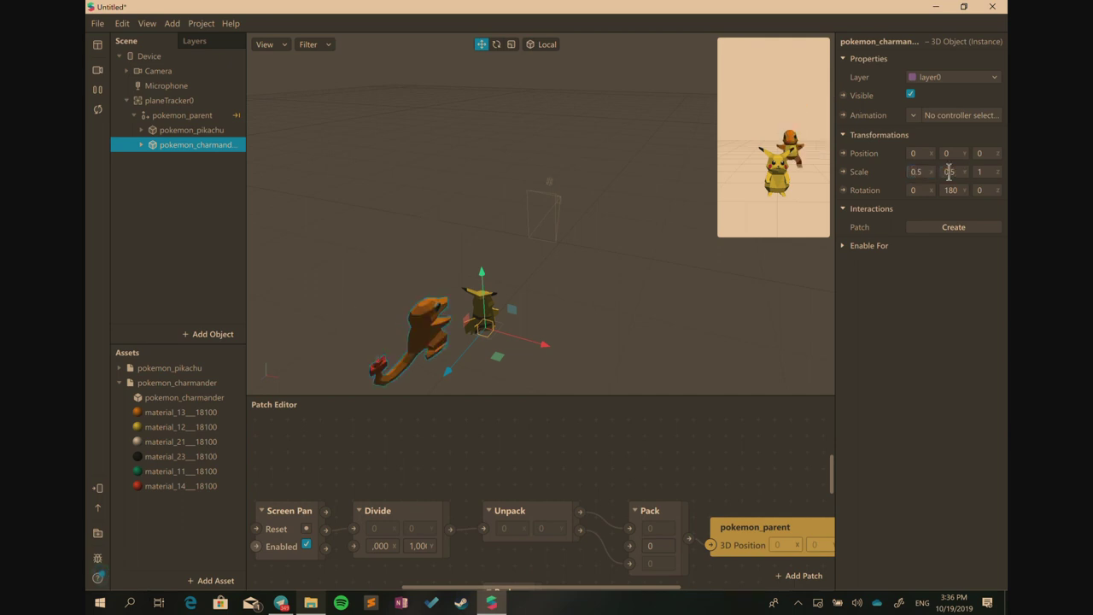
click(983, 171)
text(0.5)
key(Return)
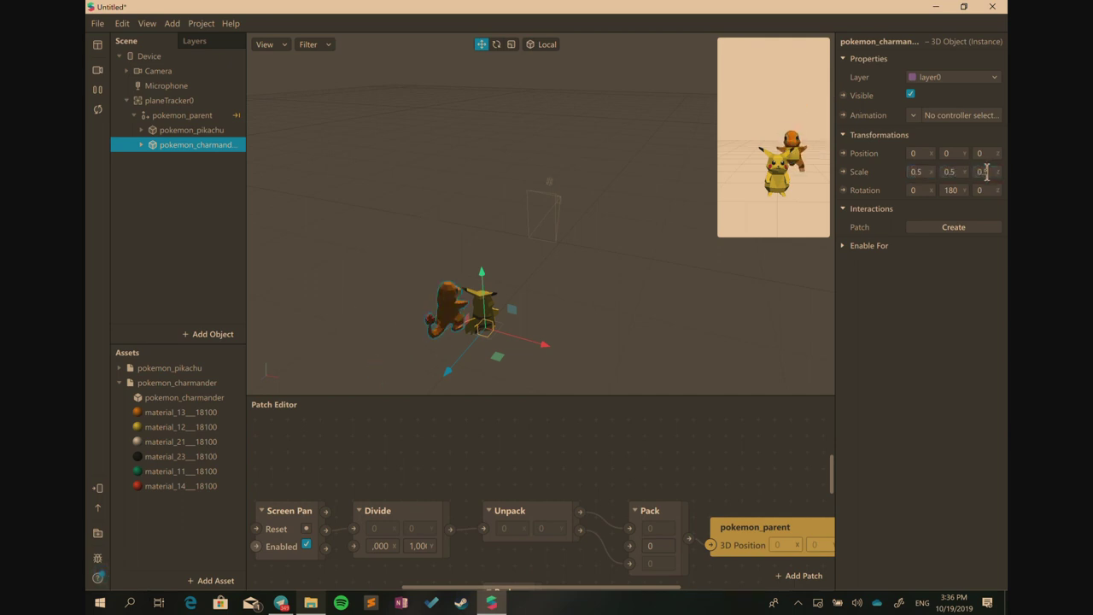
Move pokemon_charmander in the viewport so that it stands in the same spot as Pikachu
drag(555, 321, 630, 279)
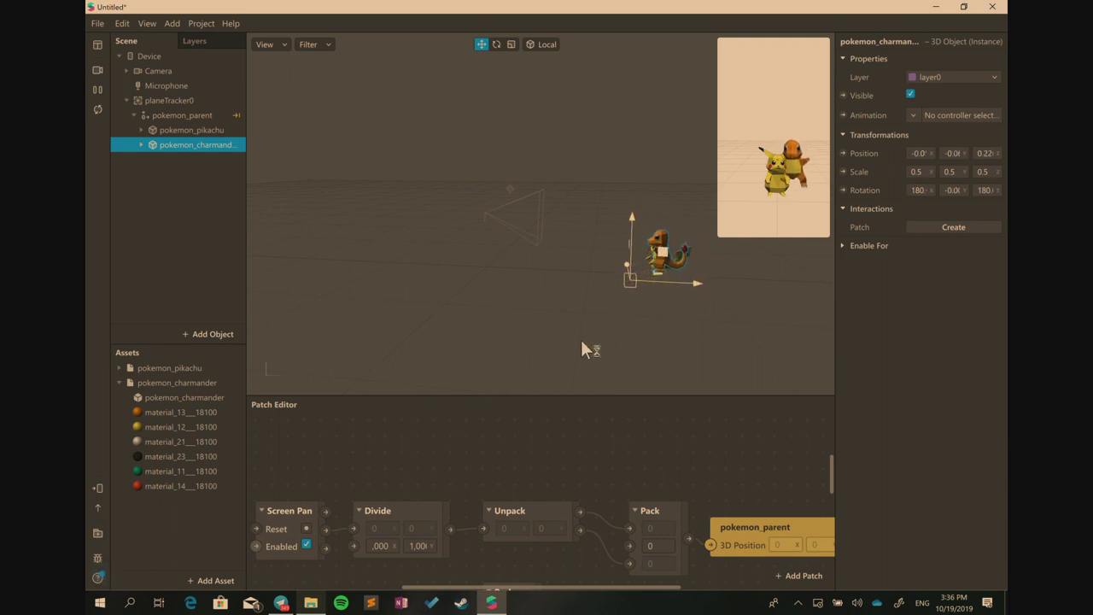
drag(581, 350, 544, 308)
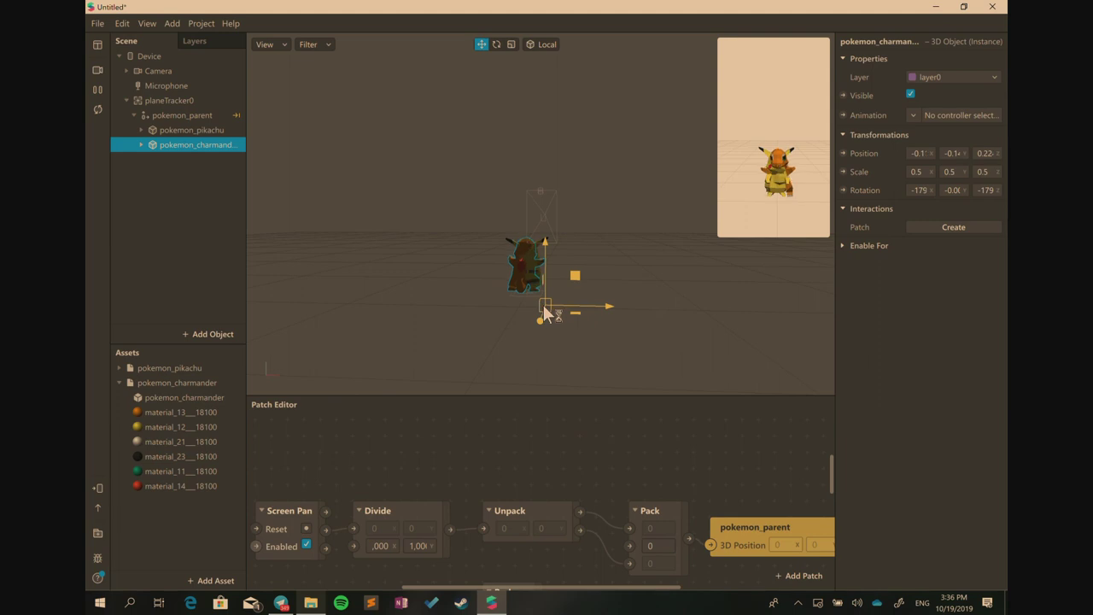
drag(615, 285, 459, 279)
drag(556, 285, 467, 235)
scroll(484, 242, up, 2)
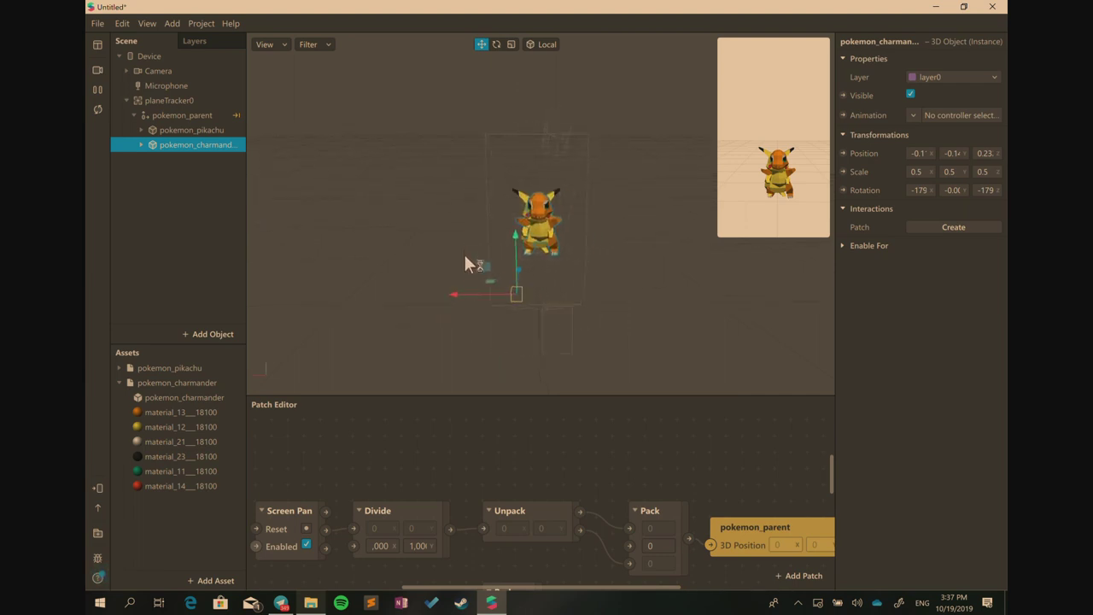
Hide pokemon_charmander by switching off its visibility, toggling it to compare both models
click(210, 129)
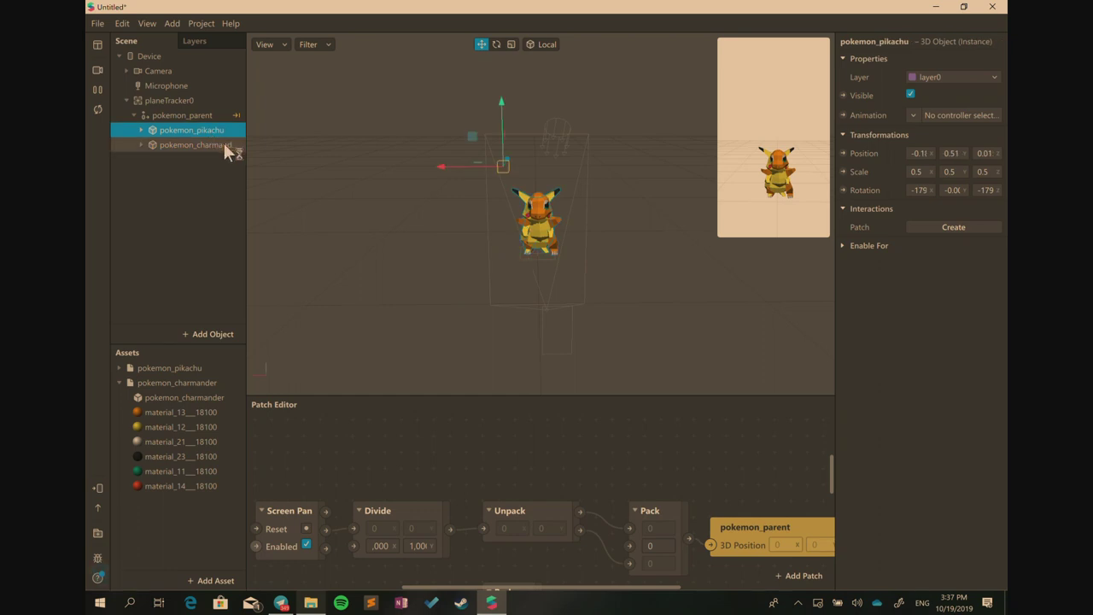
click(225, 144)
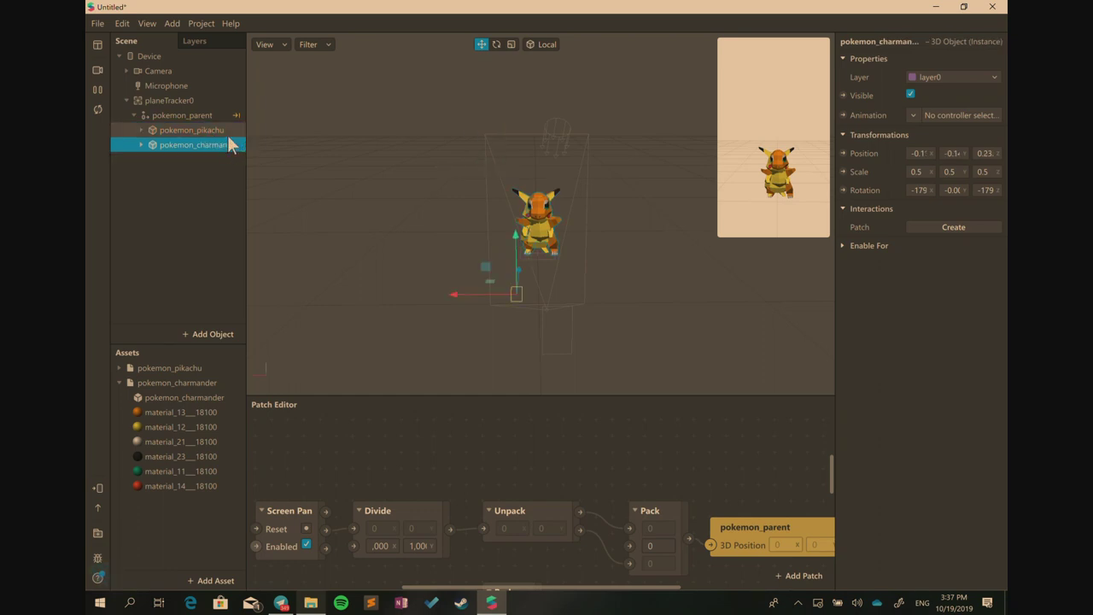
click(191, 130)
click(224, 147)
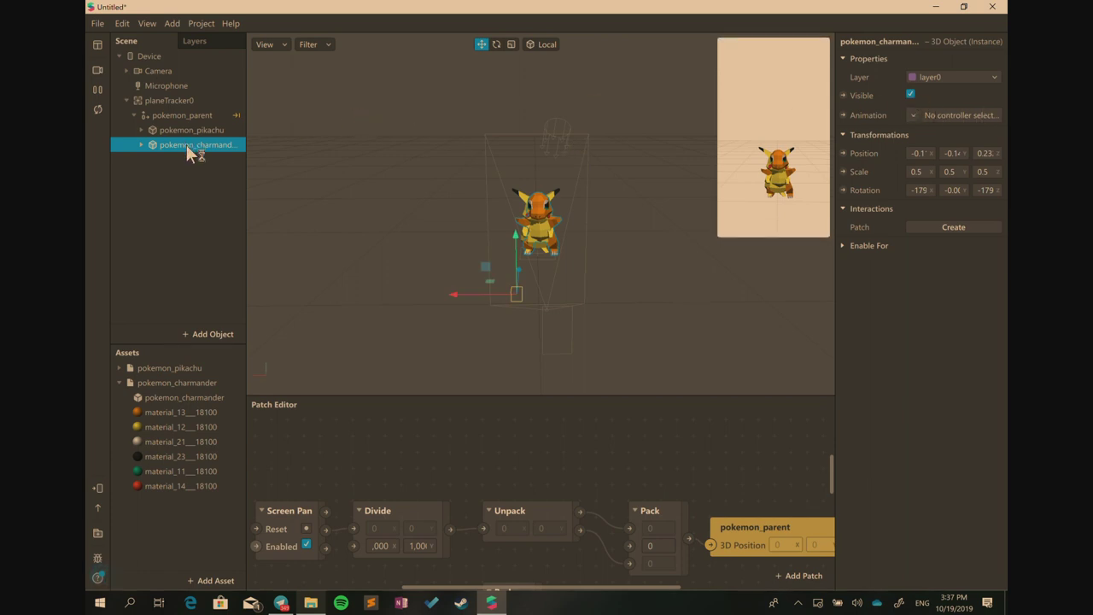
click(910, 96)
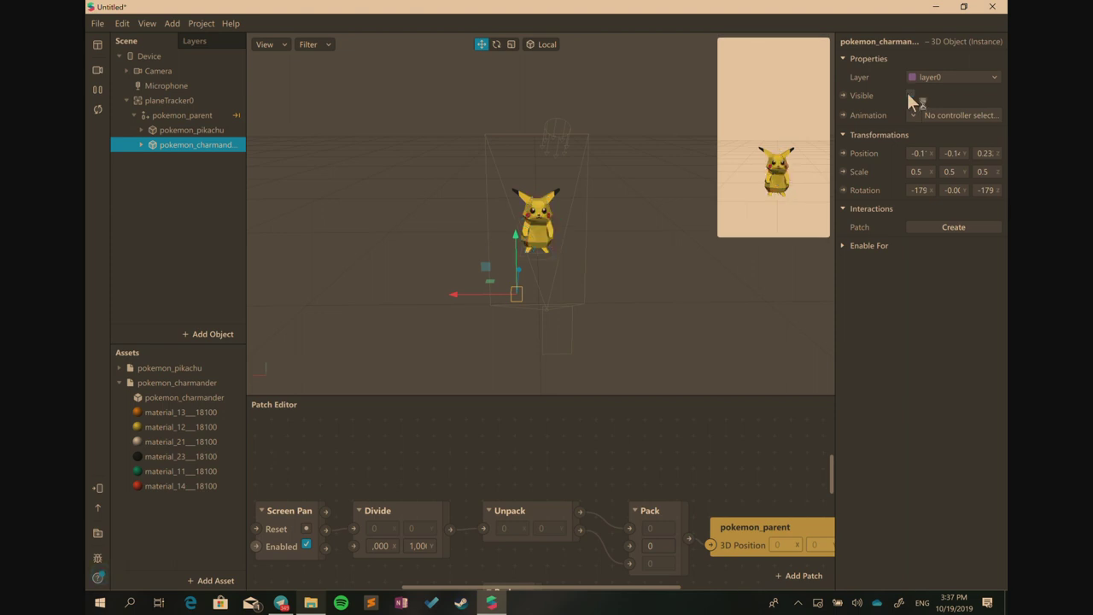
click(910, 95)
click(910, 96)
click(910, 96)
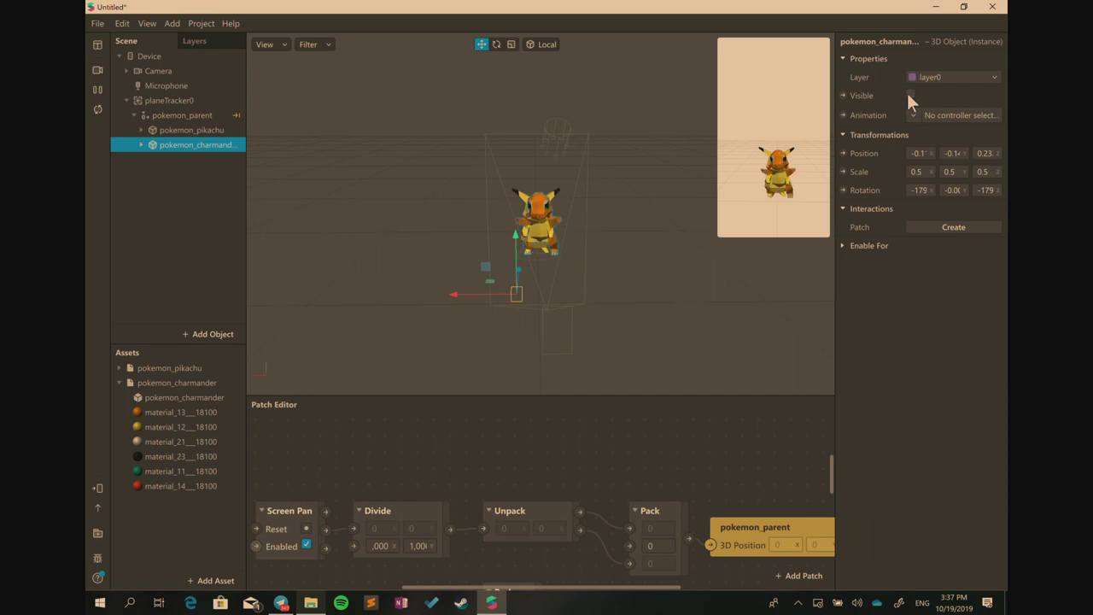
click(910, 95)
click(910, 96)
click(910, 95)
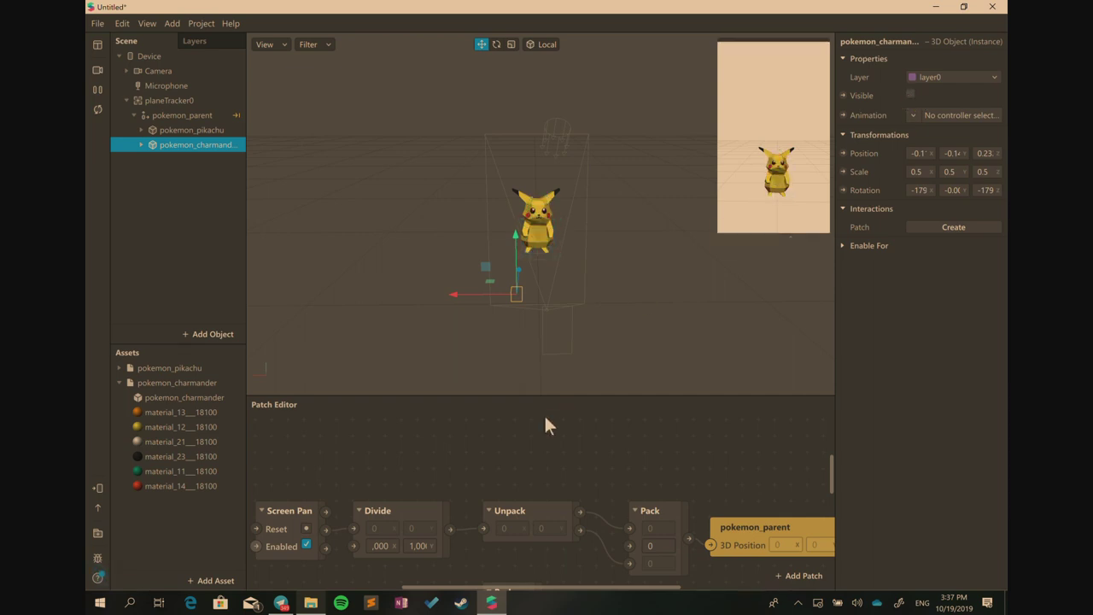
Enlarge the Patch Editor and add a Screen Tap patch, placing it directly below the Screen Rotate patch
drag(556, 397, 559, 264)
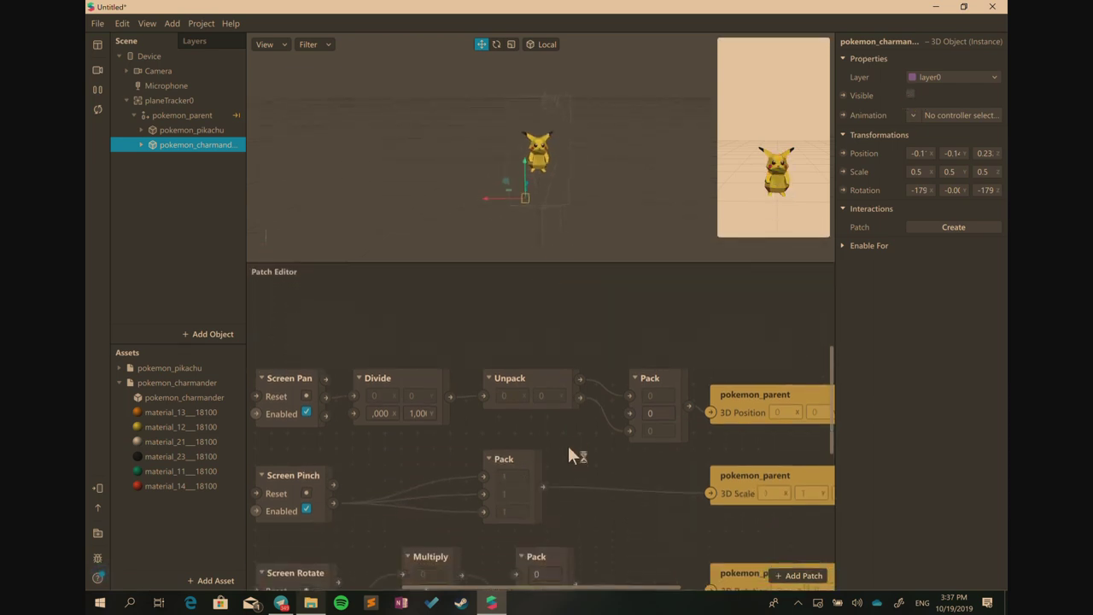
scroll(570, 444, down, 5)
scroll(584, 411, down, 3)
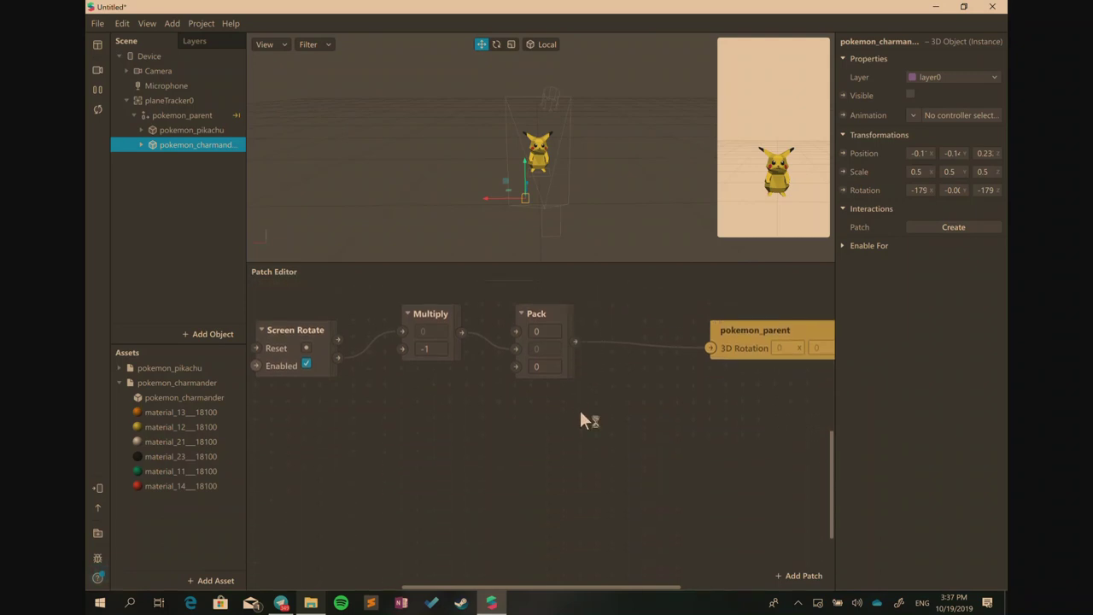
double_click(375, 494)
text(s)
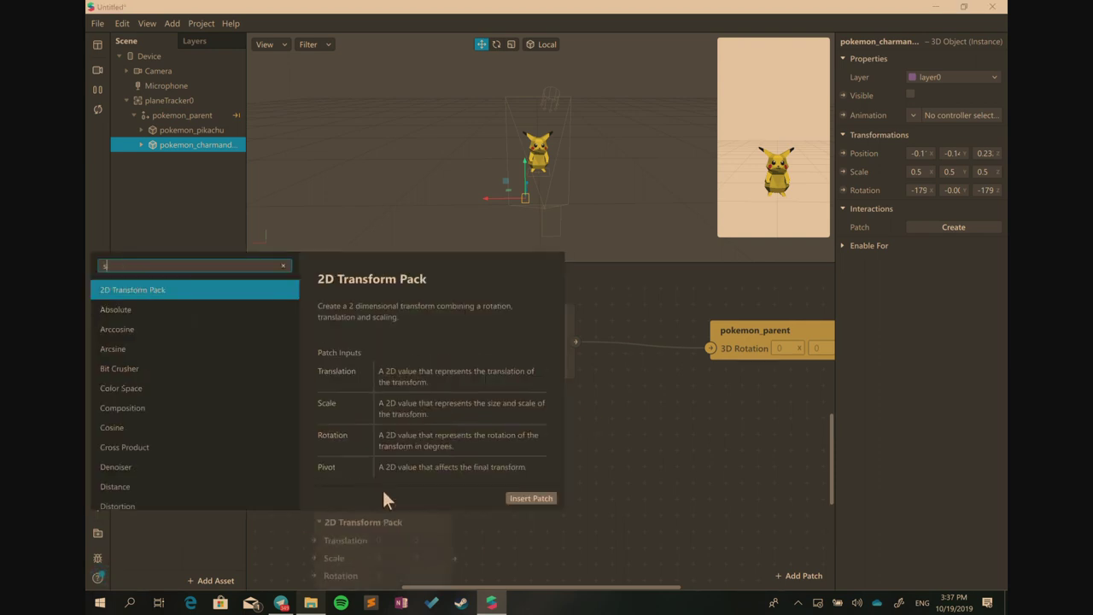
text(creen tap)
key(Return)
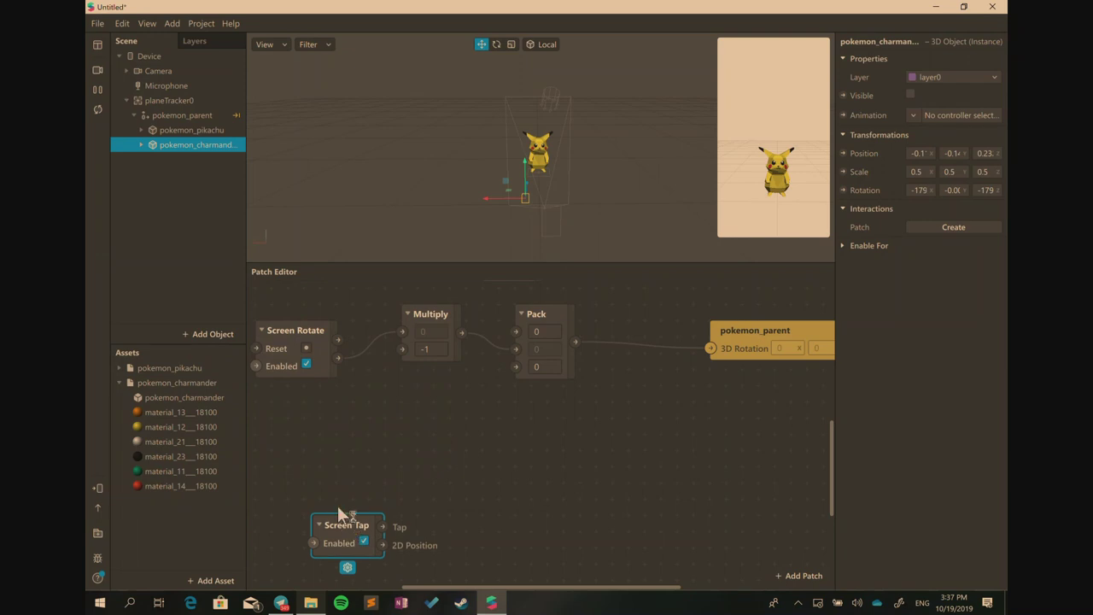
drag(340, 512, 286, 418)
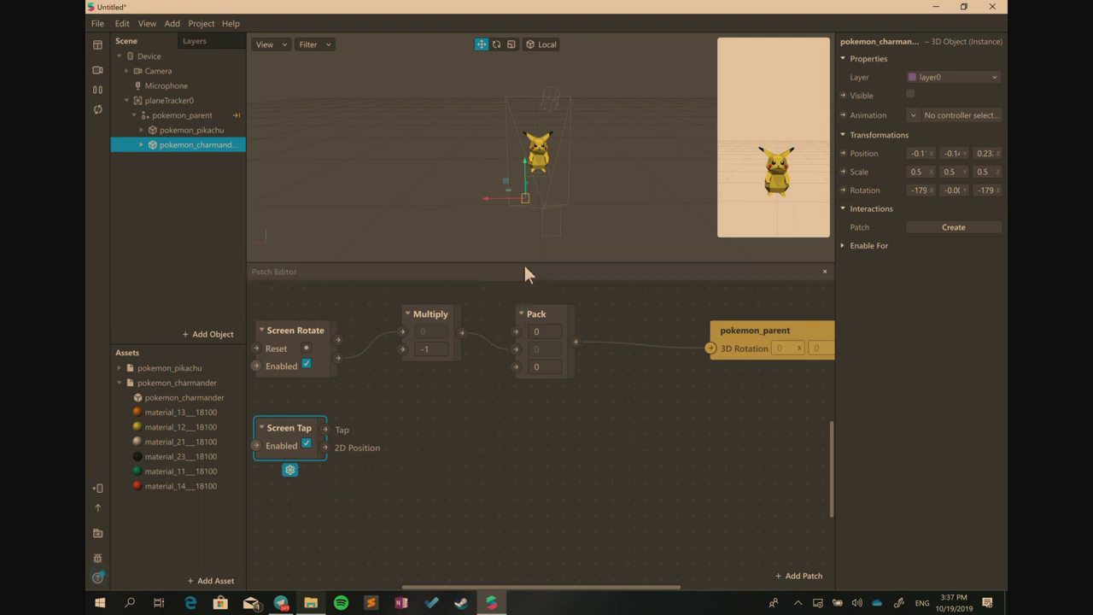
Give the Patch Editor more height and add a Counter patch beside the Screen Tap patch
drag(522, 269, 546, 226)
scroll(592, 340, up, 2)
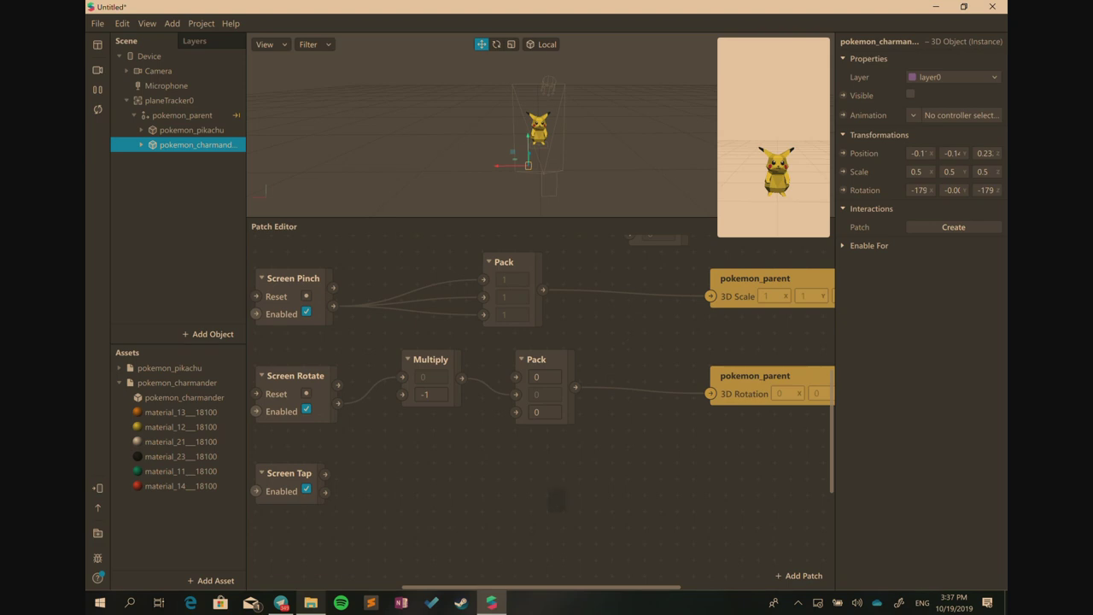
scroll(391, 444, up, 1)
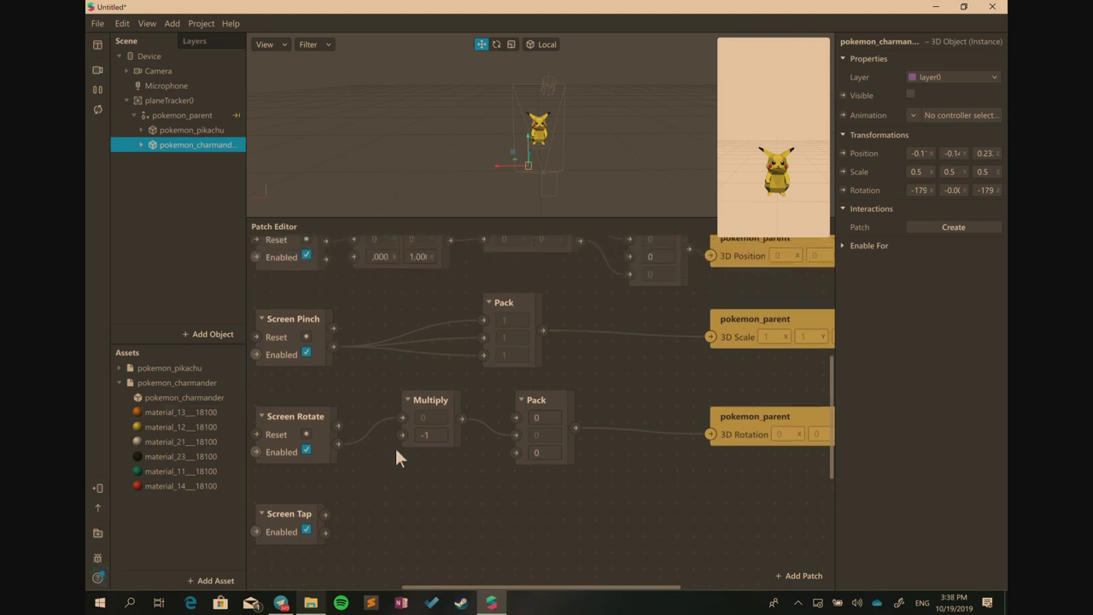
scroll(396, 452, down, 1)
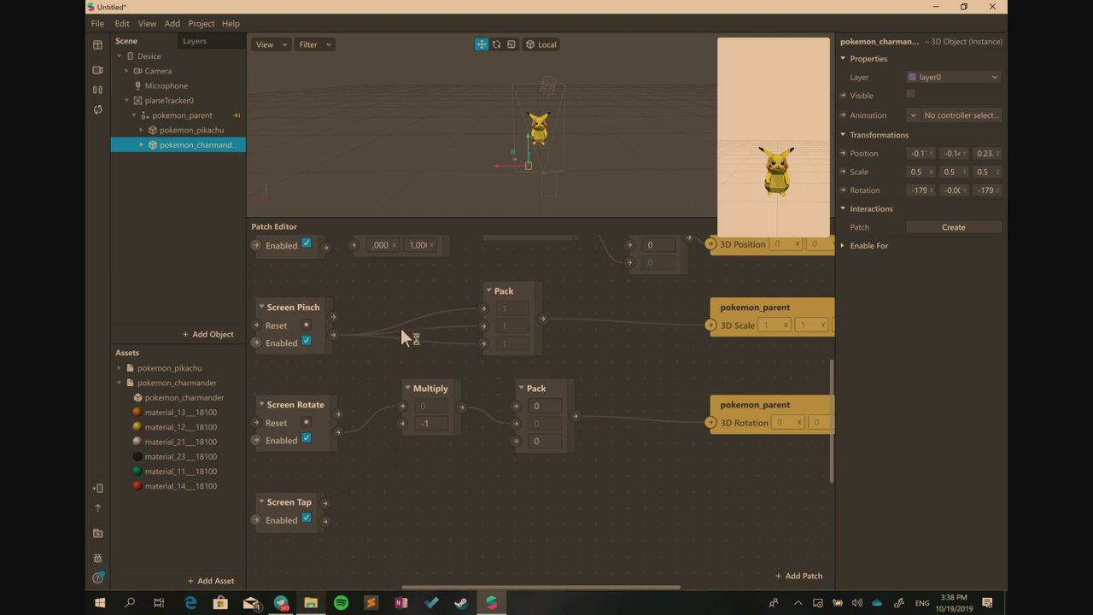
double_click(370, 501)
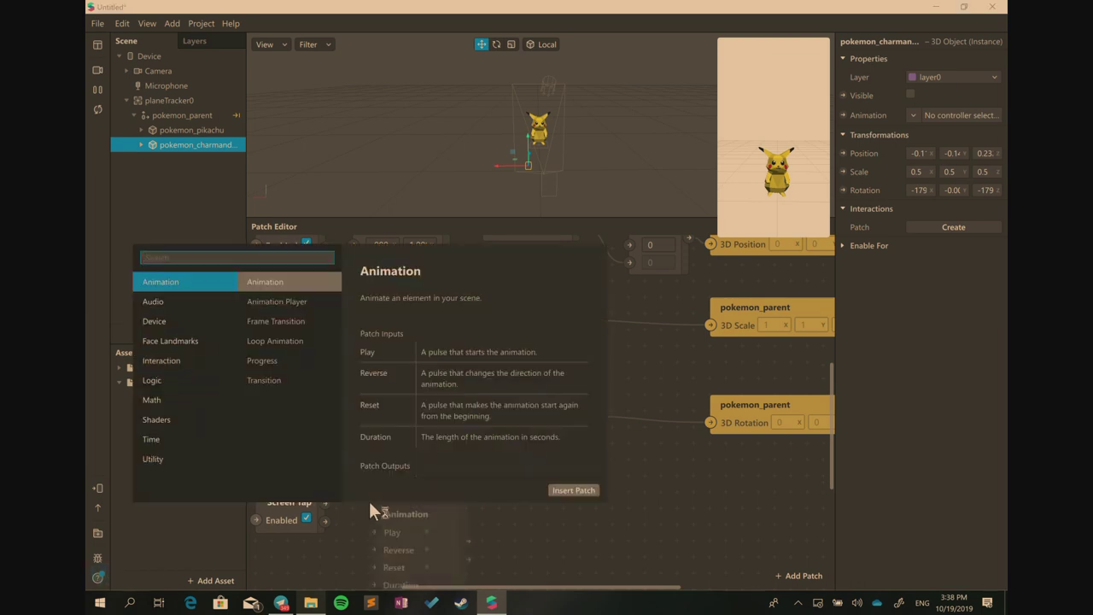
text(counter)
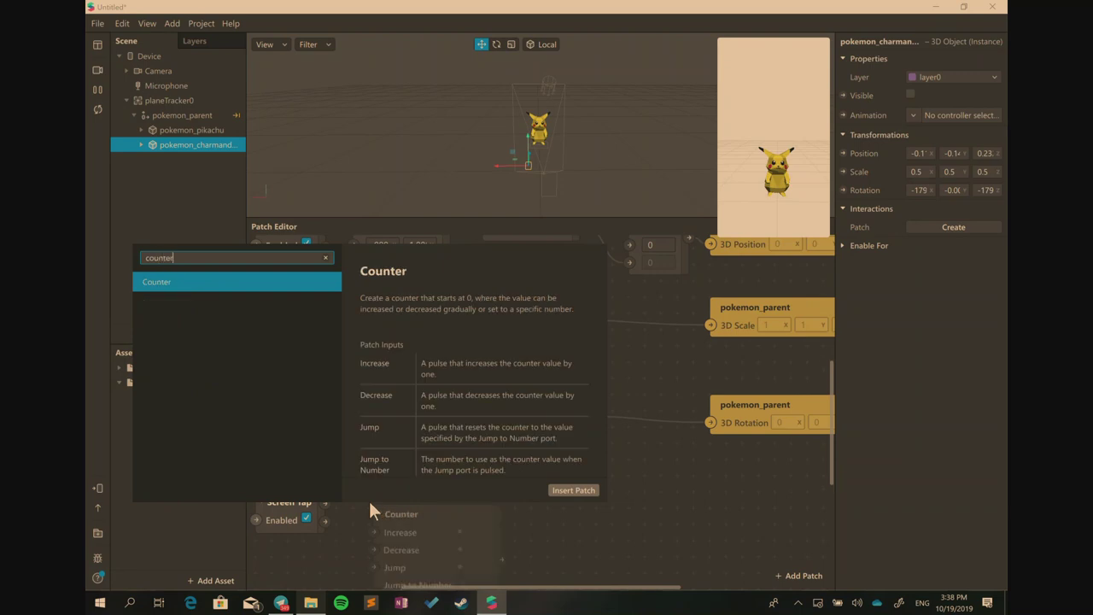
key(Return)
drag(411, 516, 492, 478)
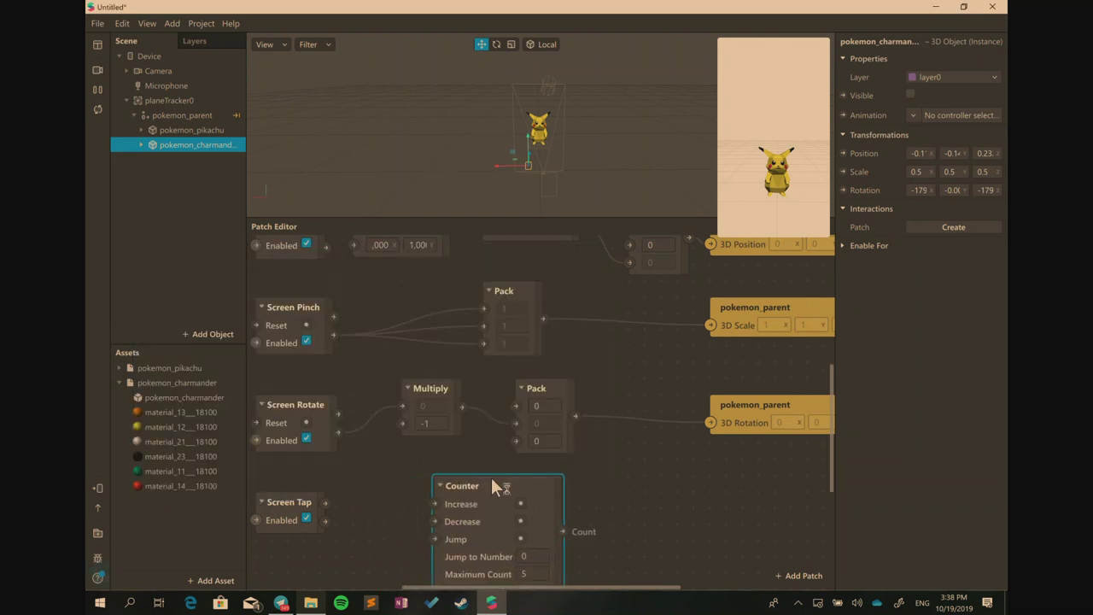
scroll(491, 485, down, 1)
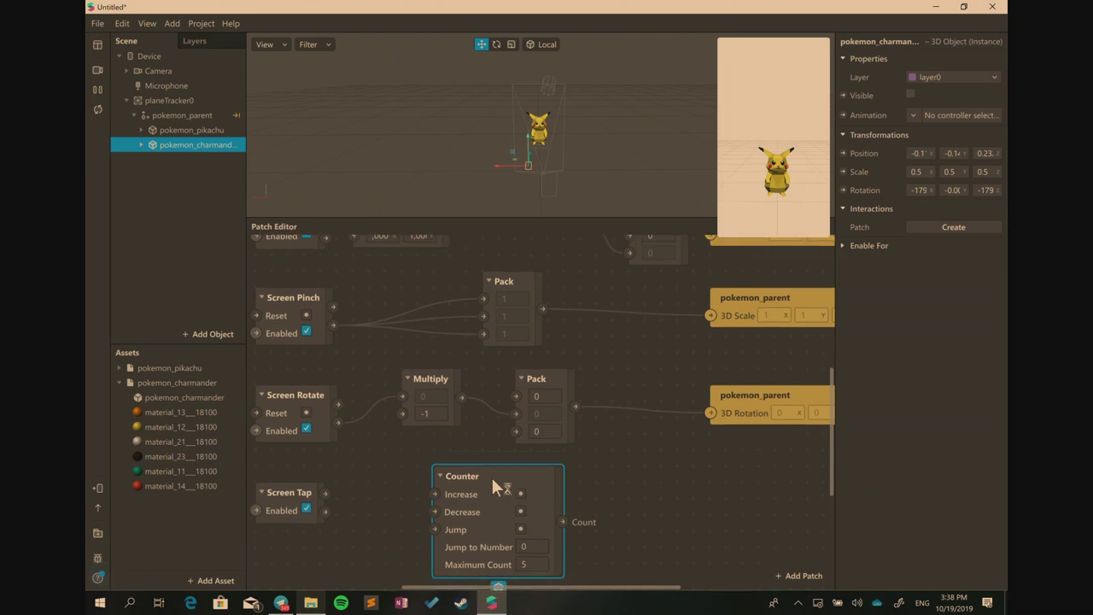
Set the Counter's Maximum Count to 2 and shift the patch slightly away from Screen Tap
click(539, 561)
text(2)
key(Return)
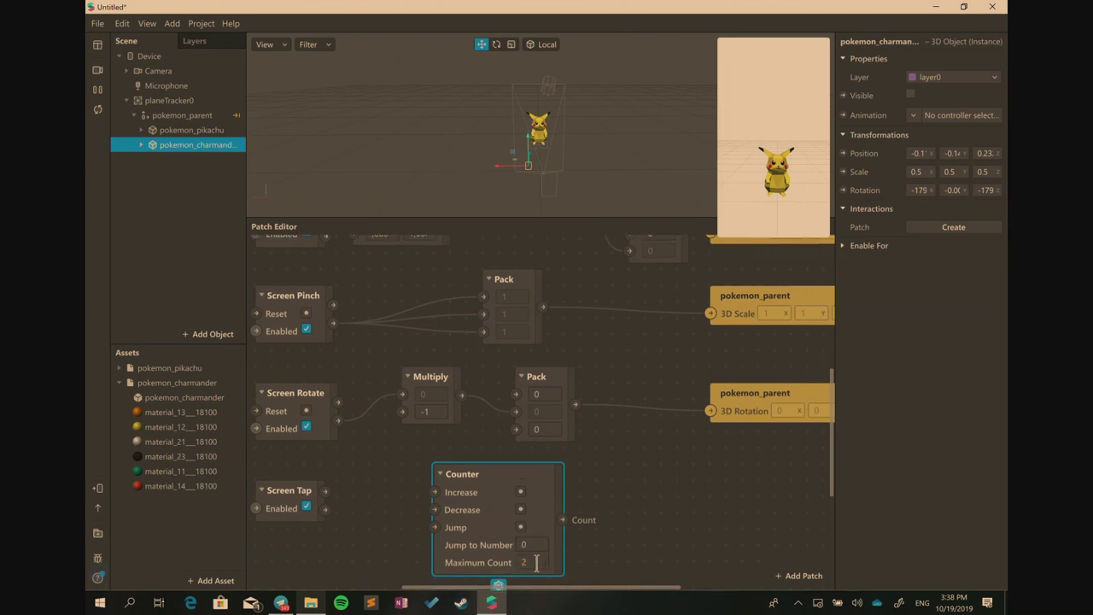
double_click(539, 562)
drag(504, 478, 520, 478)
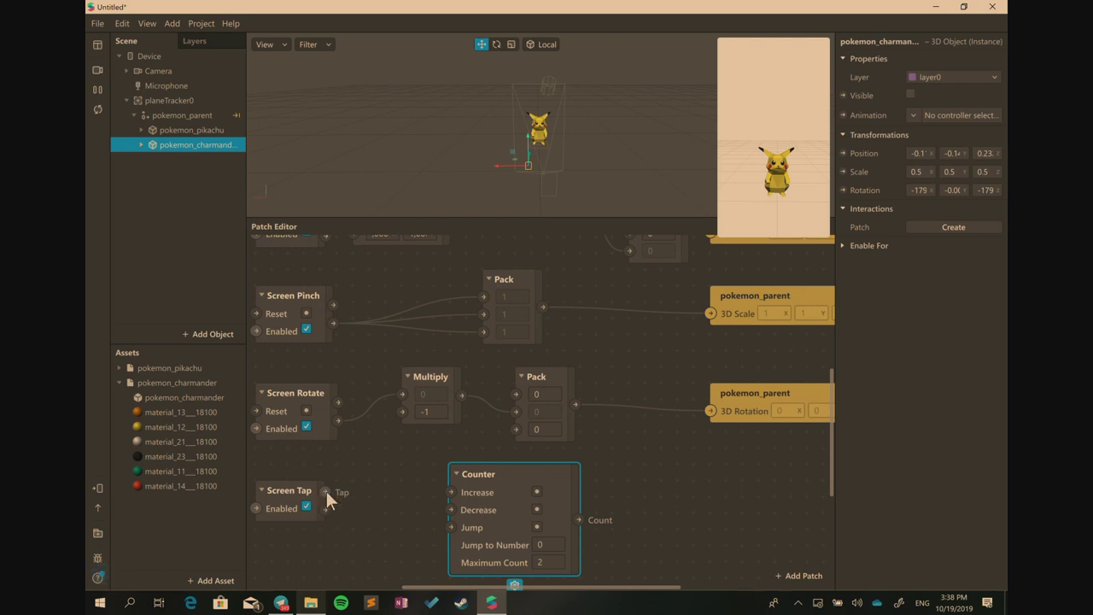
Connect the Screen Tap patch's Tap output to the Counter's Increase input
drag(325, 491, 440, 495)
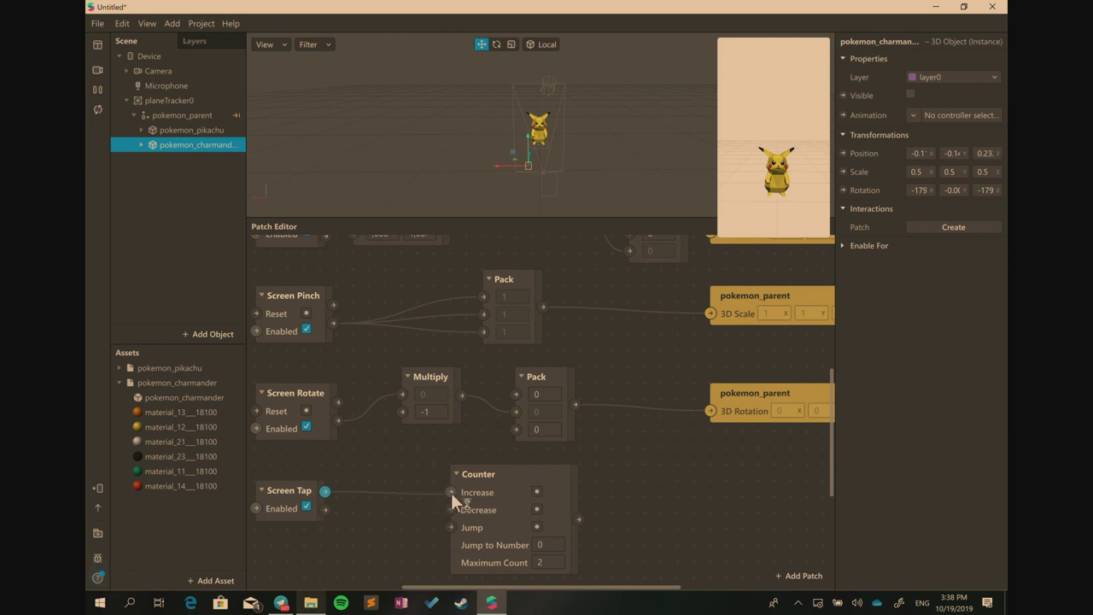
drag(451, 493, 451, 502)
mouse_move(499, 470)
mouse_down()
mouse_move(517, 470)
mouse_move(482, 469)
mouse_up()
scroll(662, 366, down, 1)
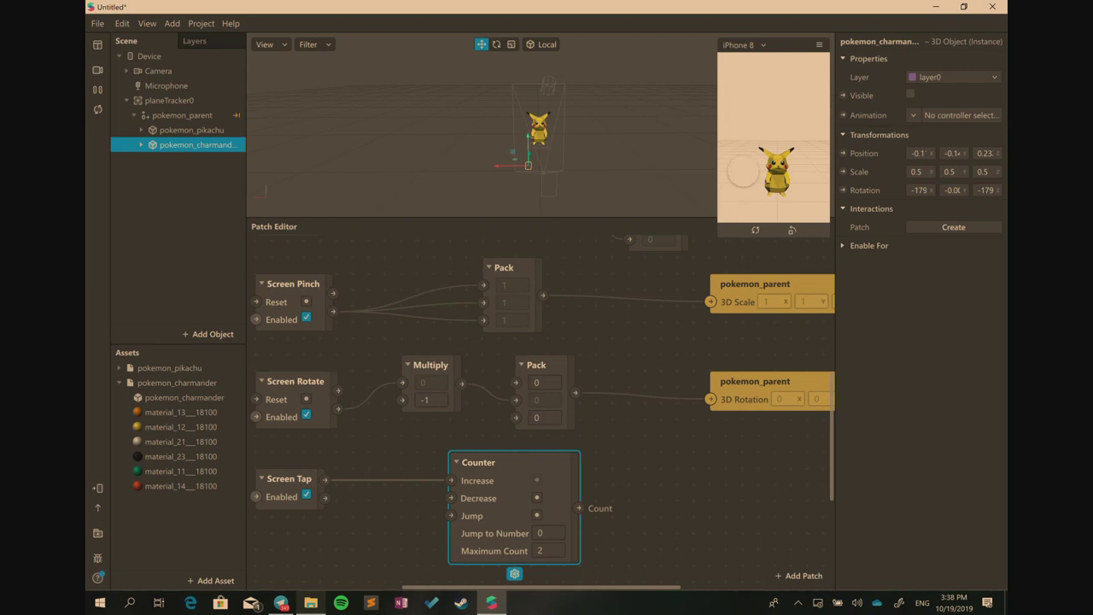
Feed the Counter's Count output into a new Value patch and test the count with taps in the preview
drag(578, 507, 596, 505)
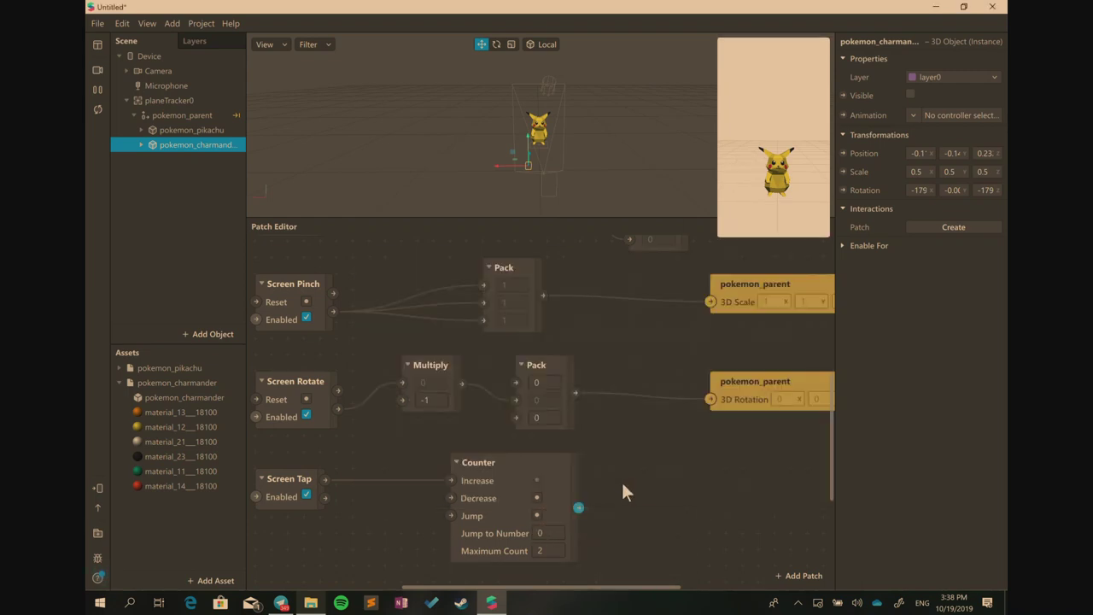
double_click(624, 509)
text(val)
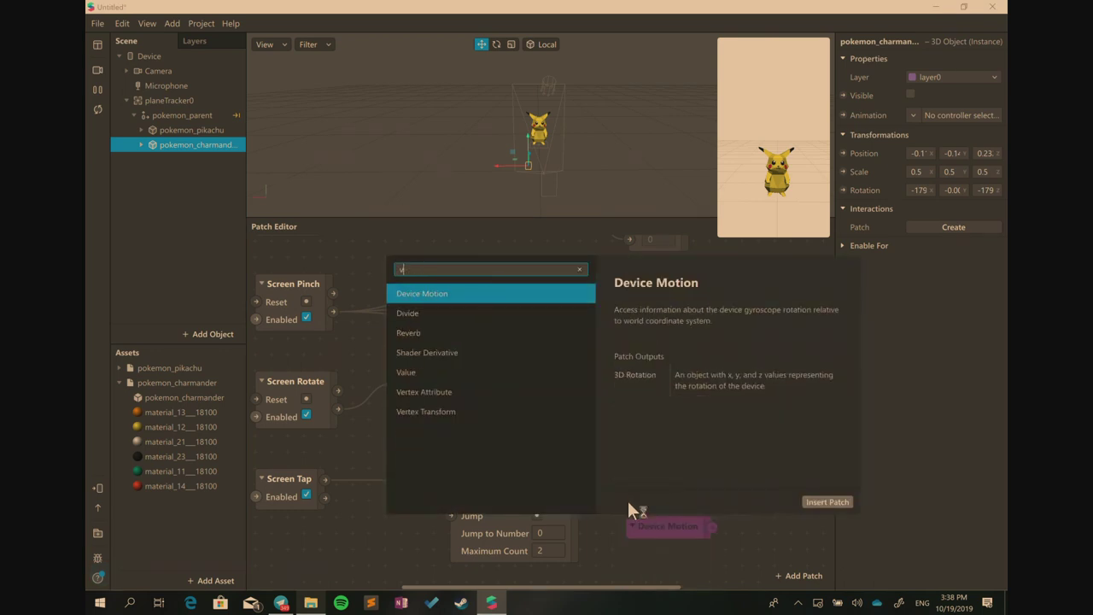
key(BackSpace)
key(BackSpace)
key(BackSpace)
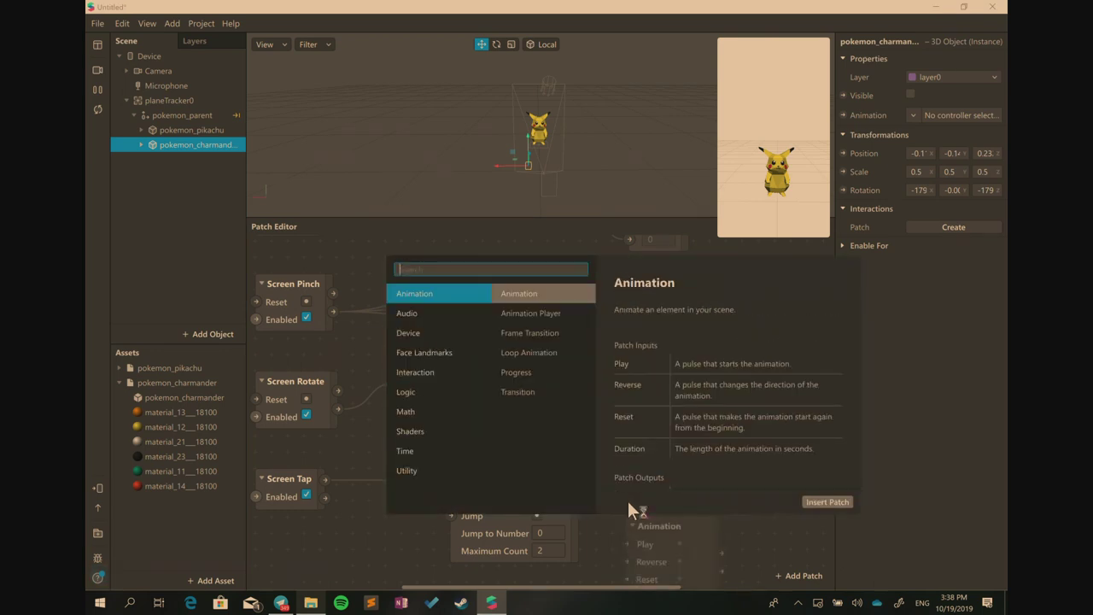
text(val)
key(Return)
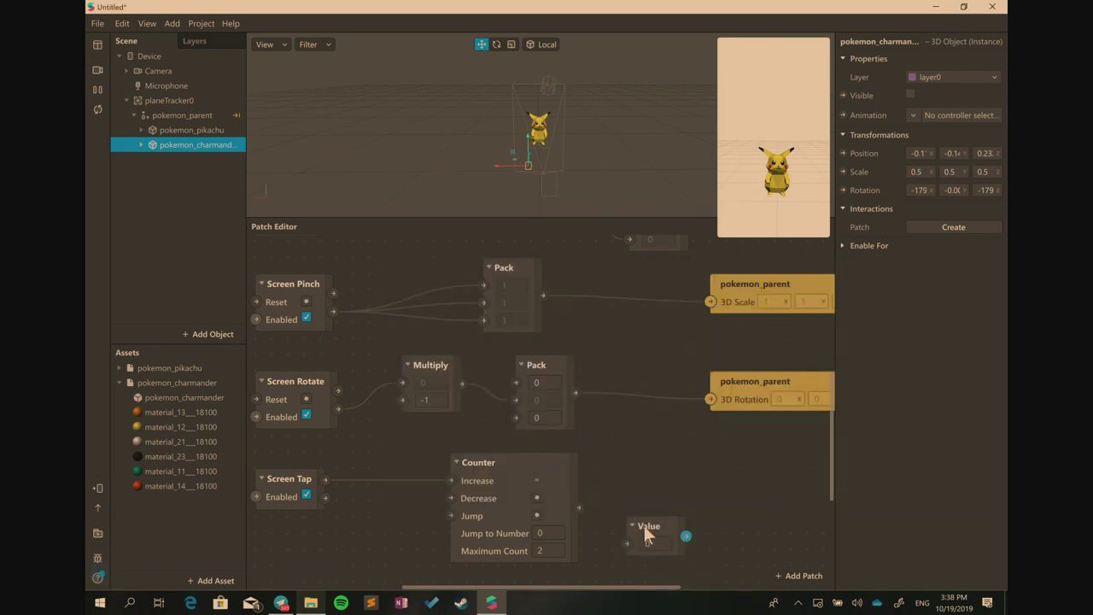
drag(644, 525, 615, 514)
click(744, 173)
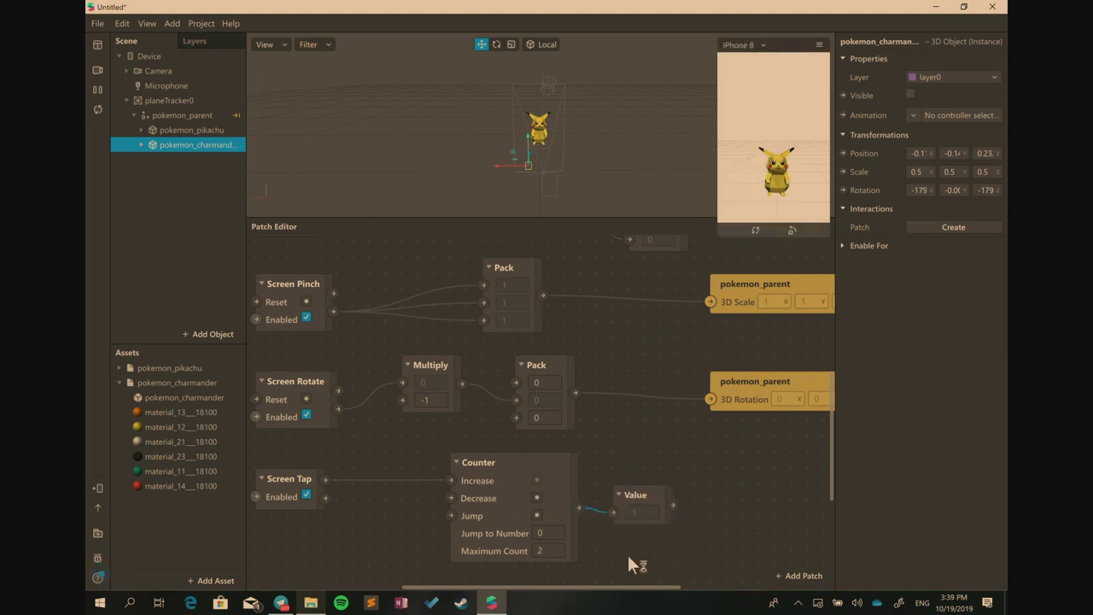
click(773, 159)
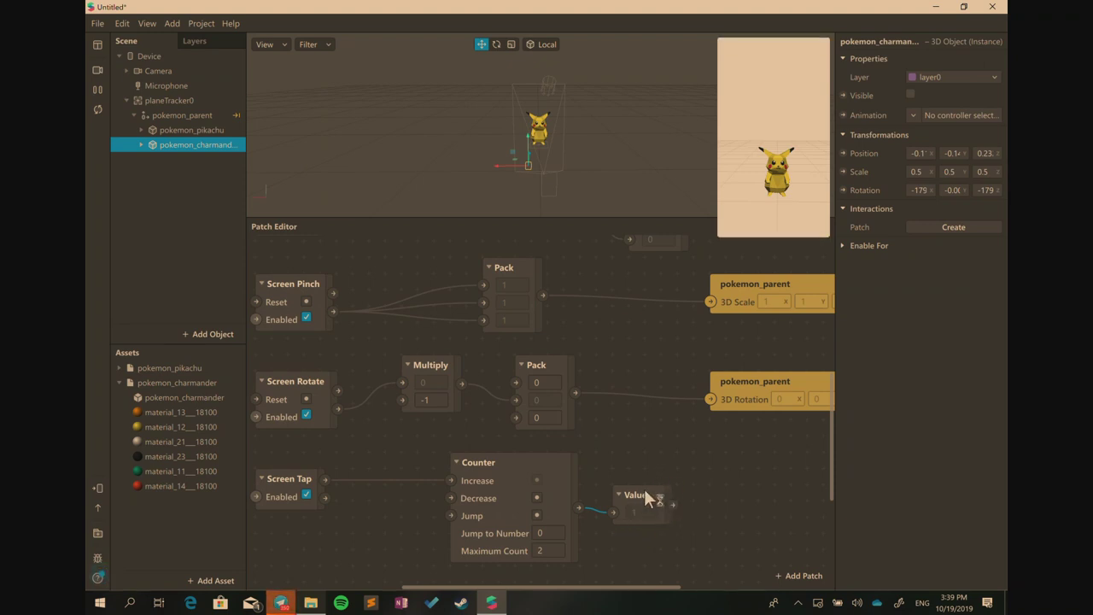
Move the Counter and Value patches closer to Screen Tap to free space after the Value patch
drag(648, 499, 640, 478)
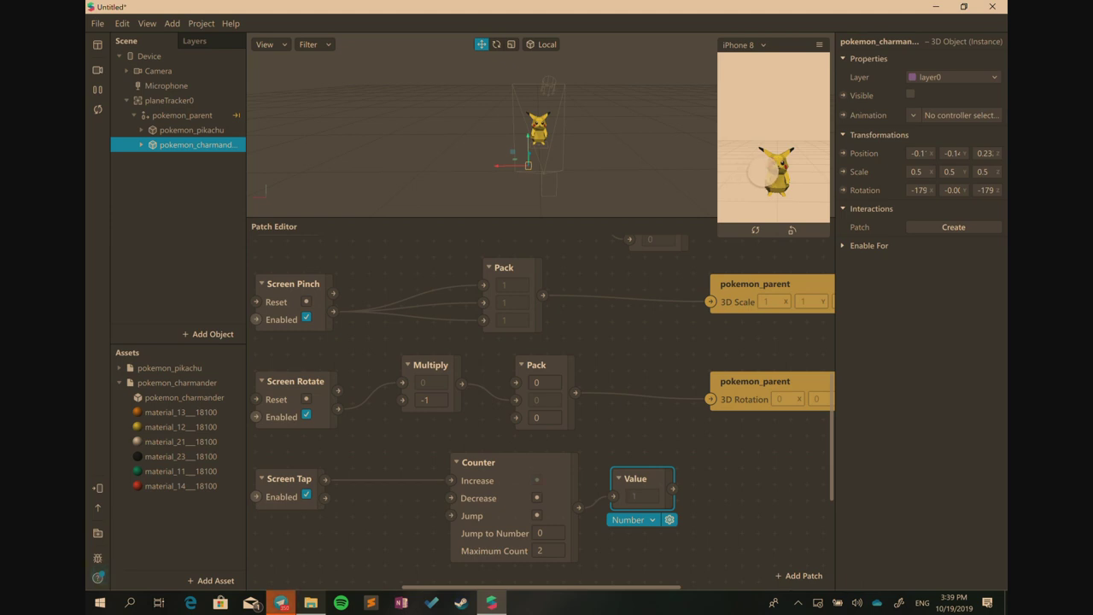
drag(490, 462, 458, 462)
drag(608, 480, 575, 480)
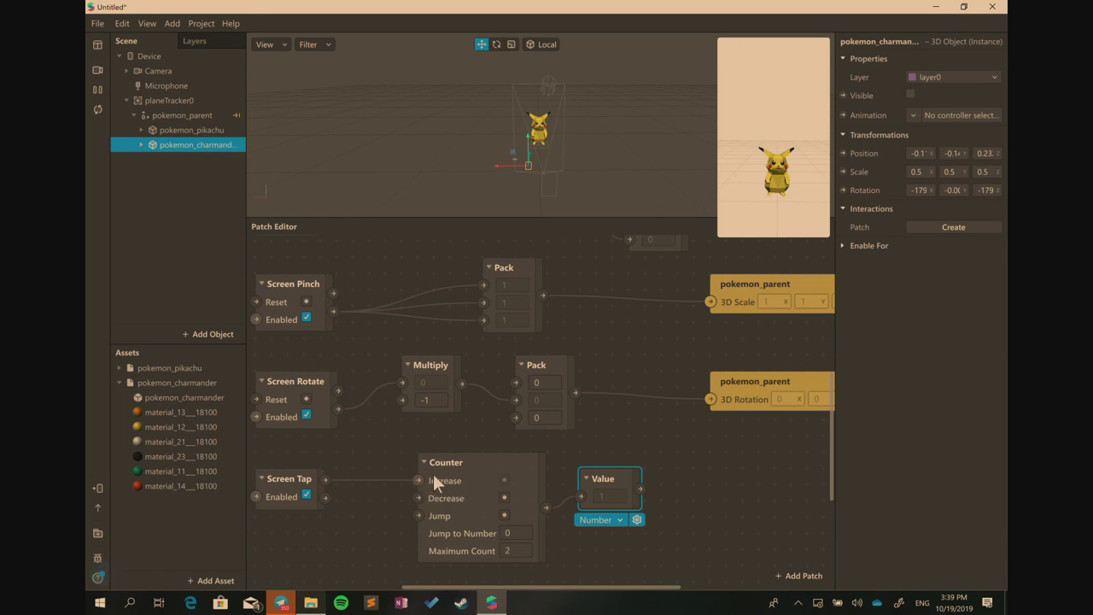
drag(451, 463, 425, 459)
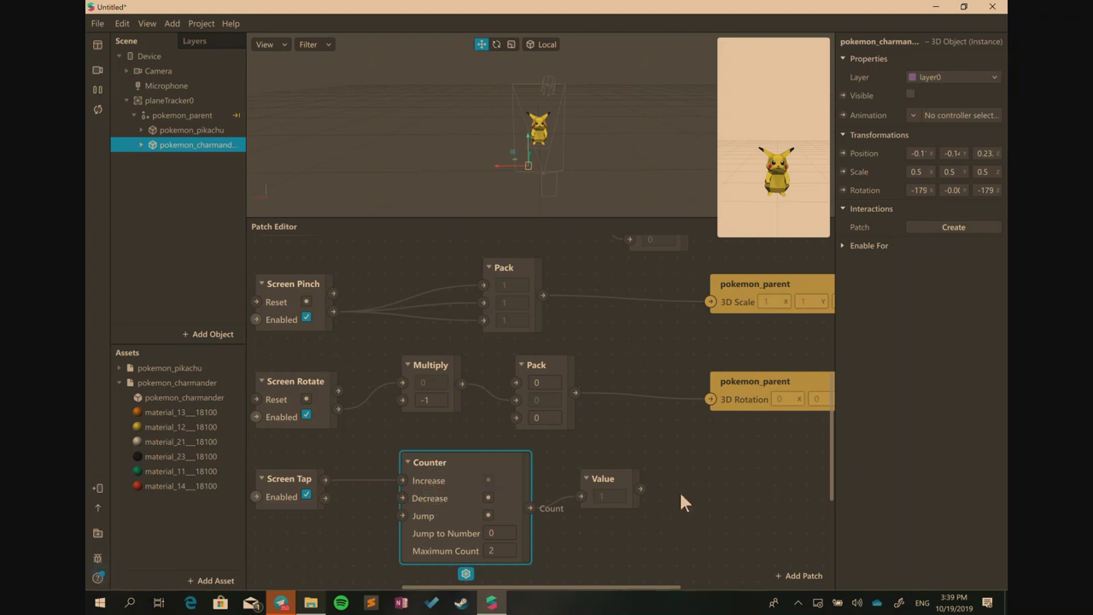
click(595, 491)
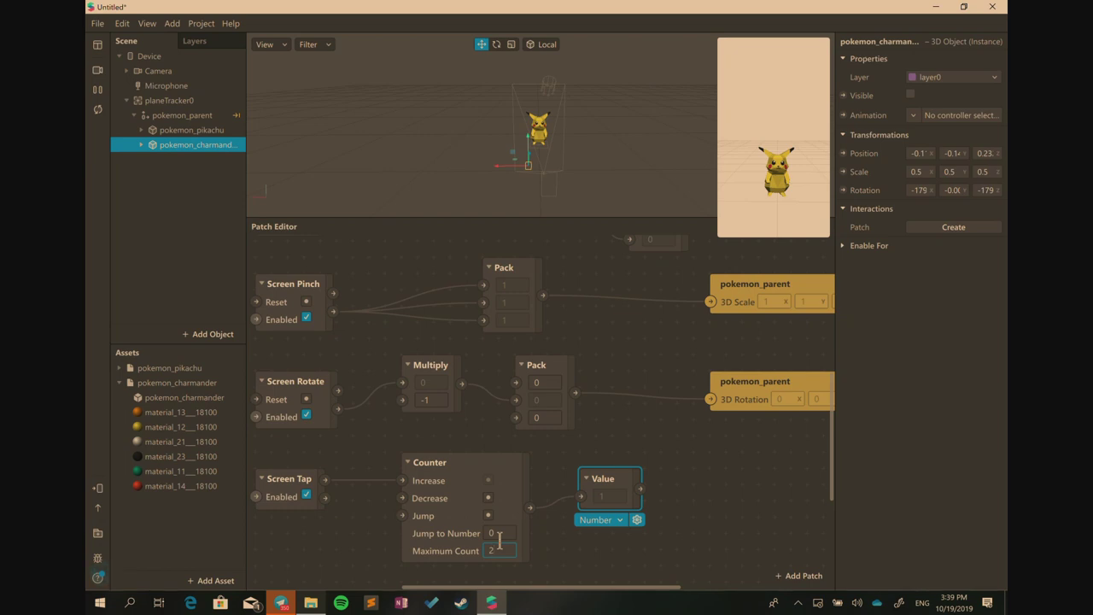
click(674, 519)
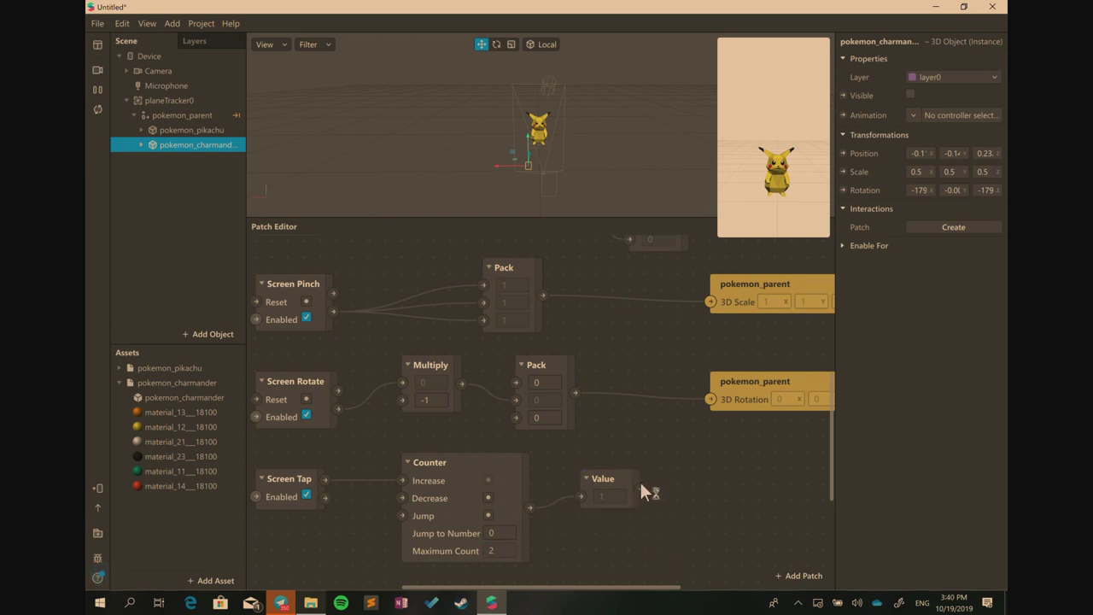
drag(607, 485, 574, 485)
drag(458, 461, 407, 444)
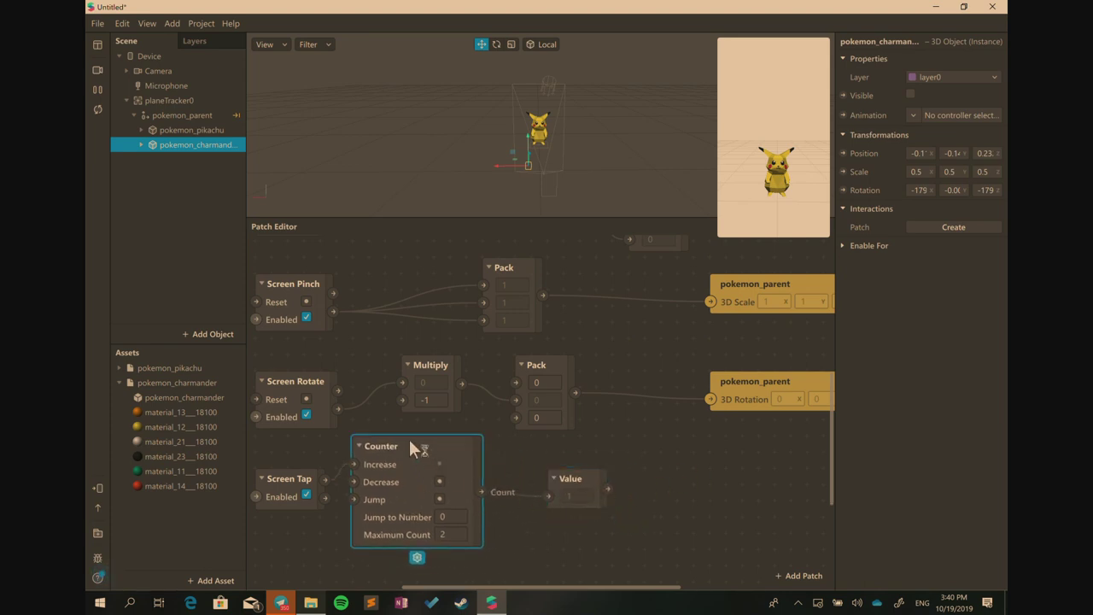
Add an Equals Exactly patch in the empty space after the Value patch
double_click(655, 456)
text(equ)
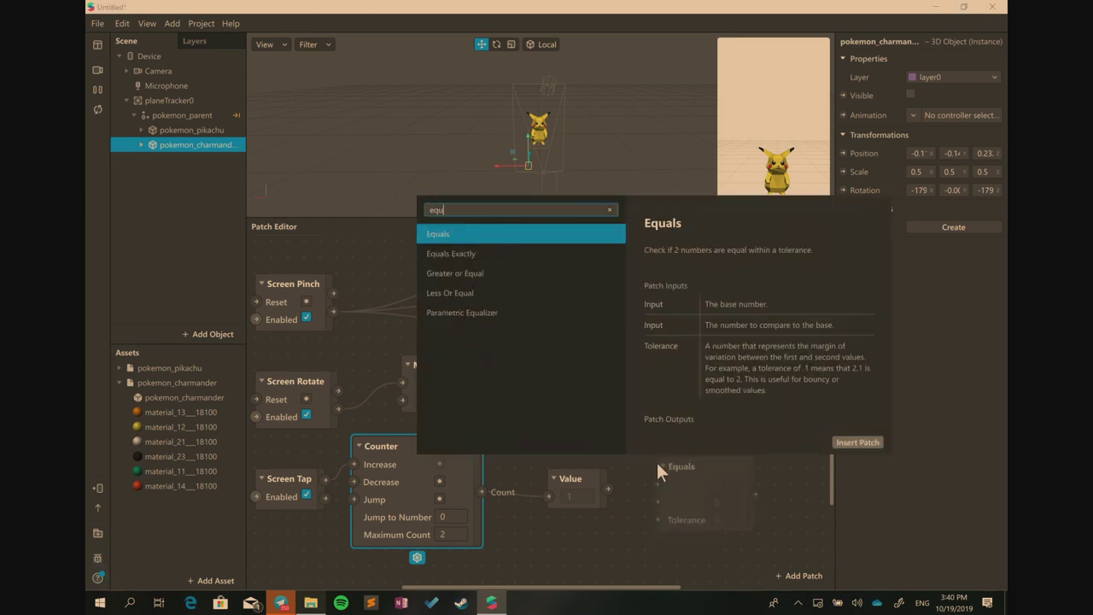
text(al)
key(Down)
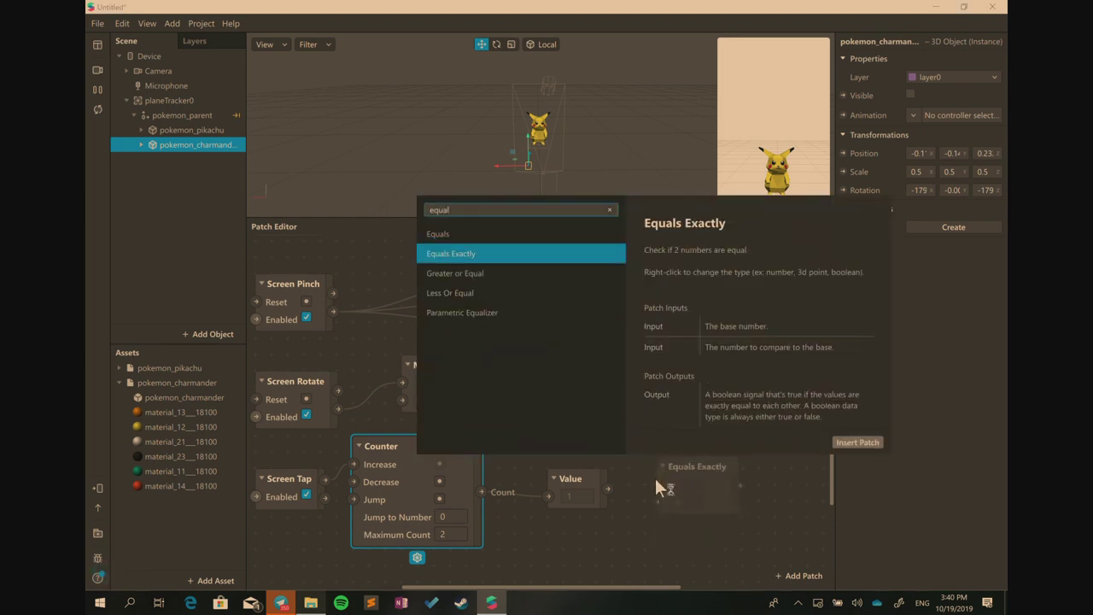
key(Return)
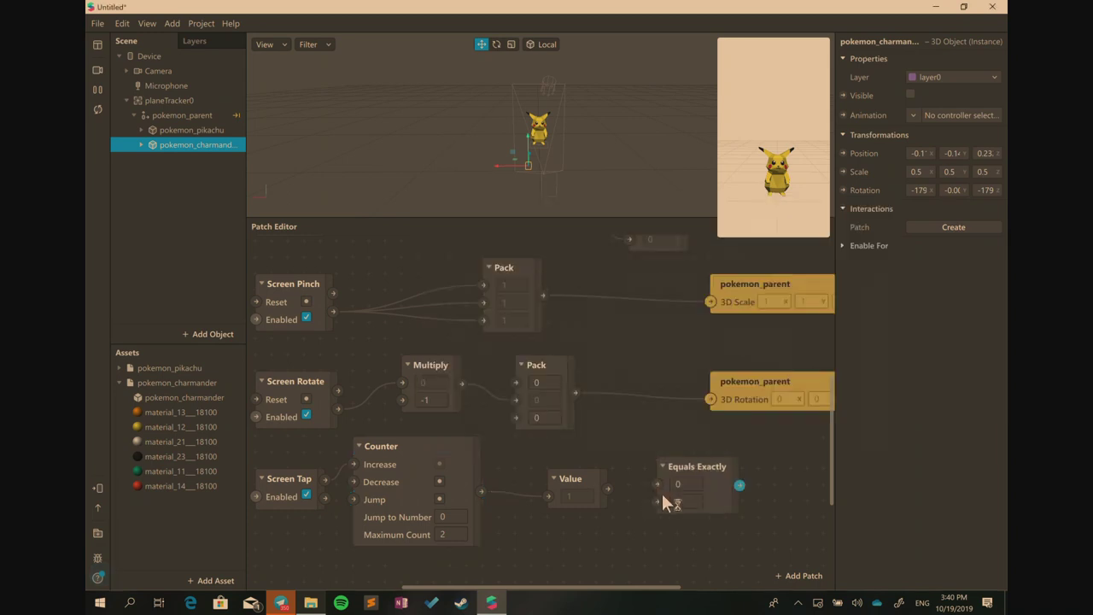
Bring the Equals Exactly and Value patches closer together and connect Value's output to the first Equals Exactly input
drag(681, 474, 622, 453)
click(538, 479)
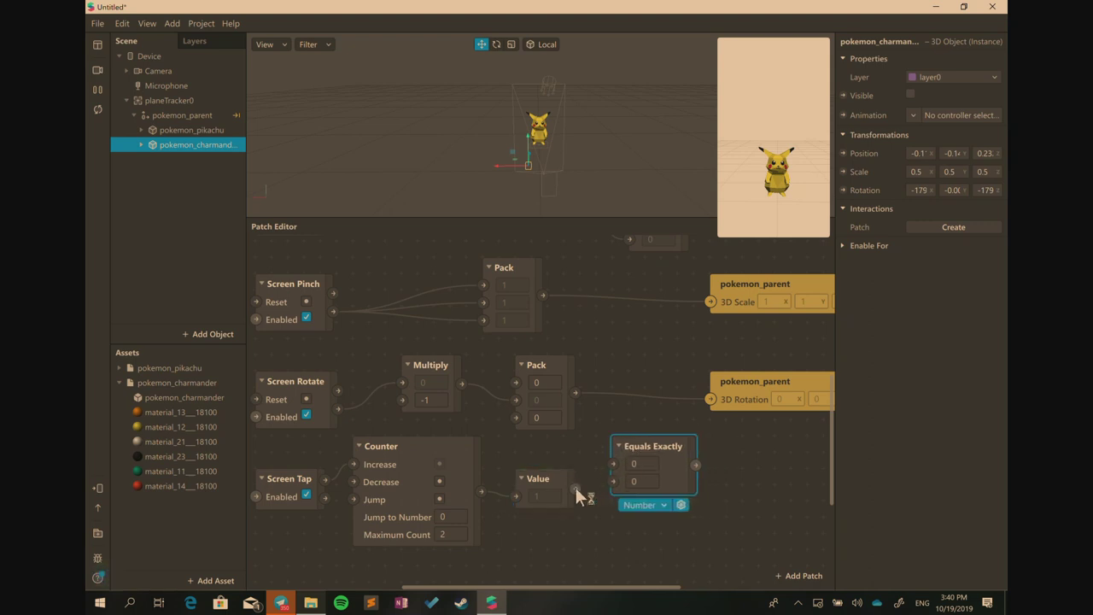
drag(576, 488, 617, 464)
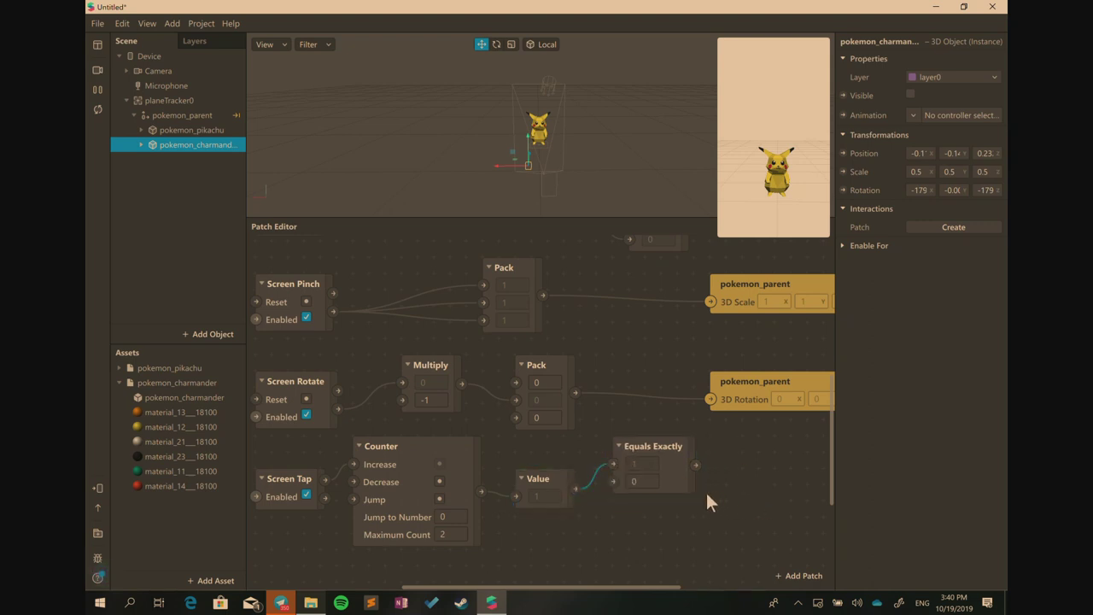
Create a Visible patch for pokemon_pikachu and place it after Equals Exactly, connected to that patch's output
click(595, 85)
click(844, 95)
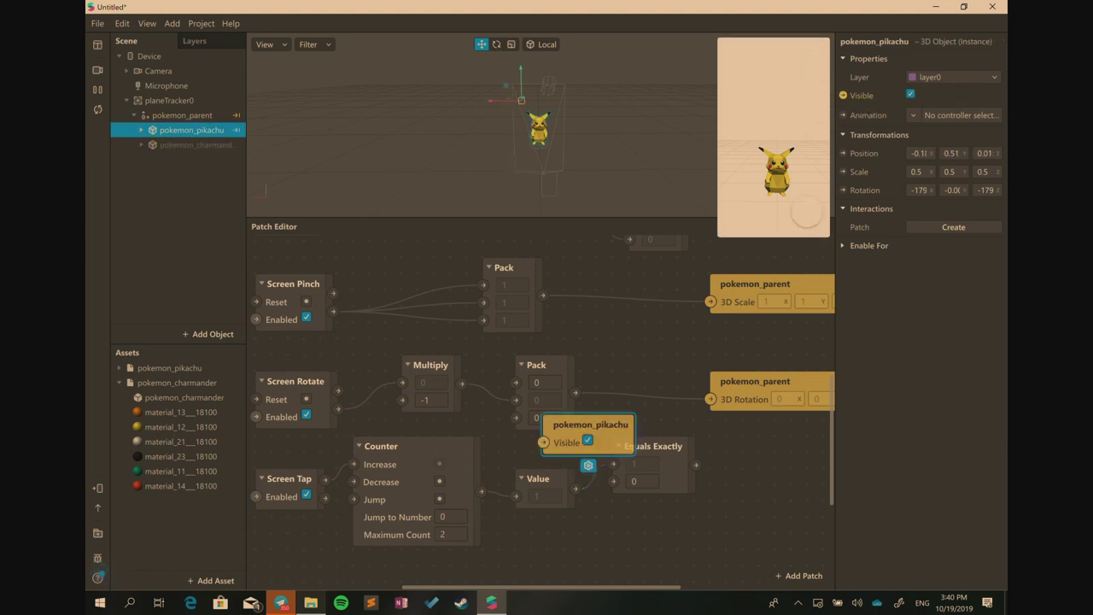
drag(562, 444, 767, 461)
click(753, 461)
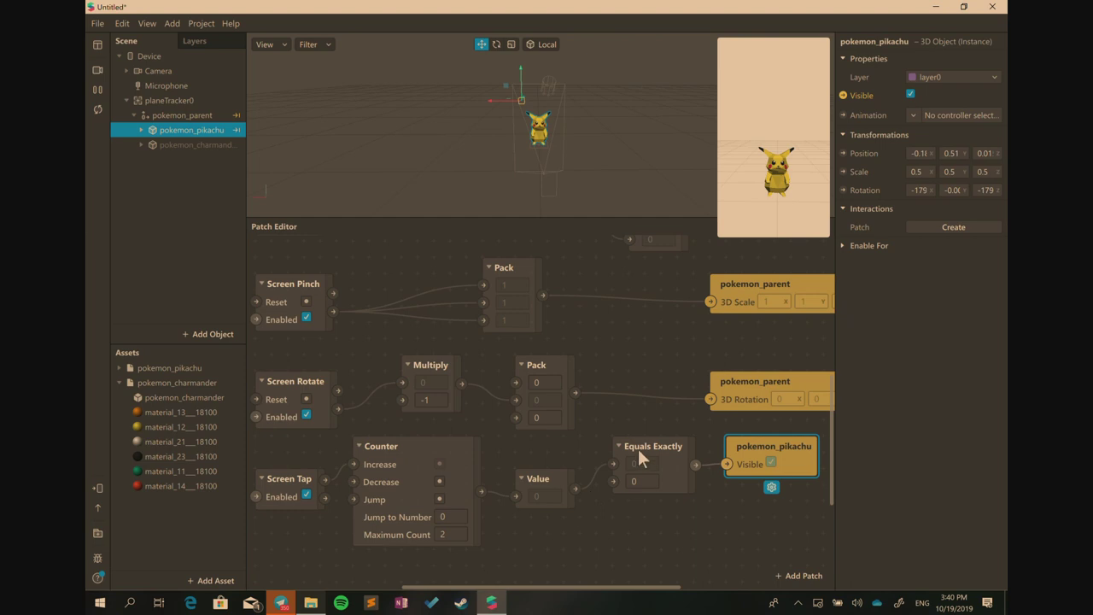
Check the Equals Exactly comparison value and test Pikachu's visibility with repeated taps in the preview
click(538, 486)
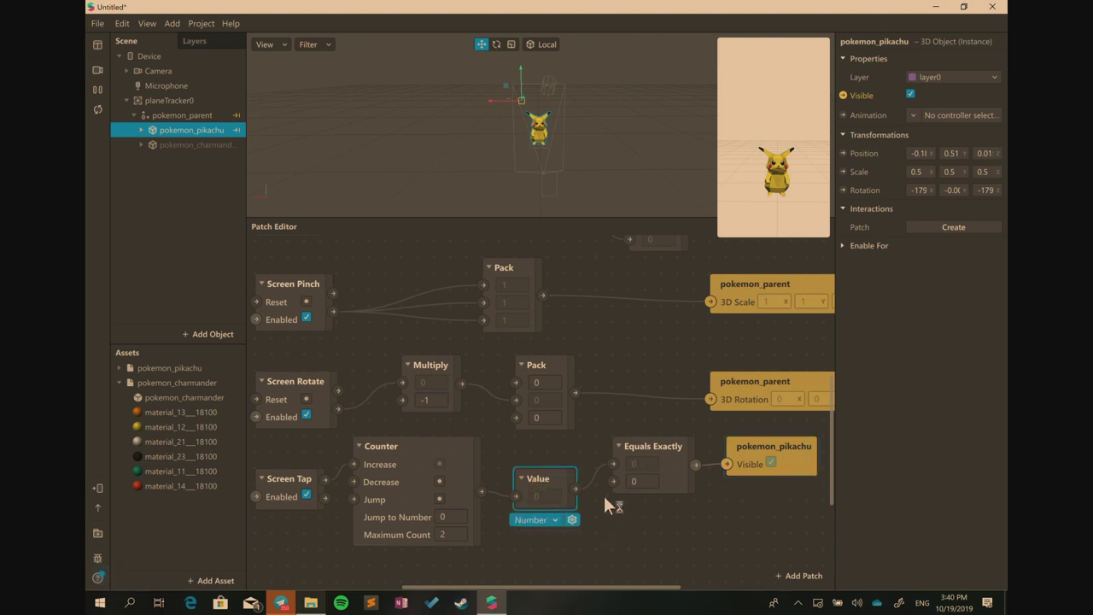
click(649, 483)
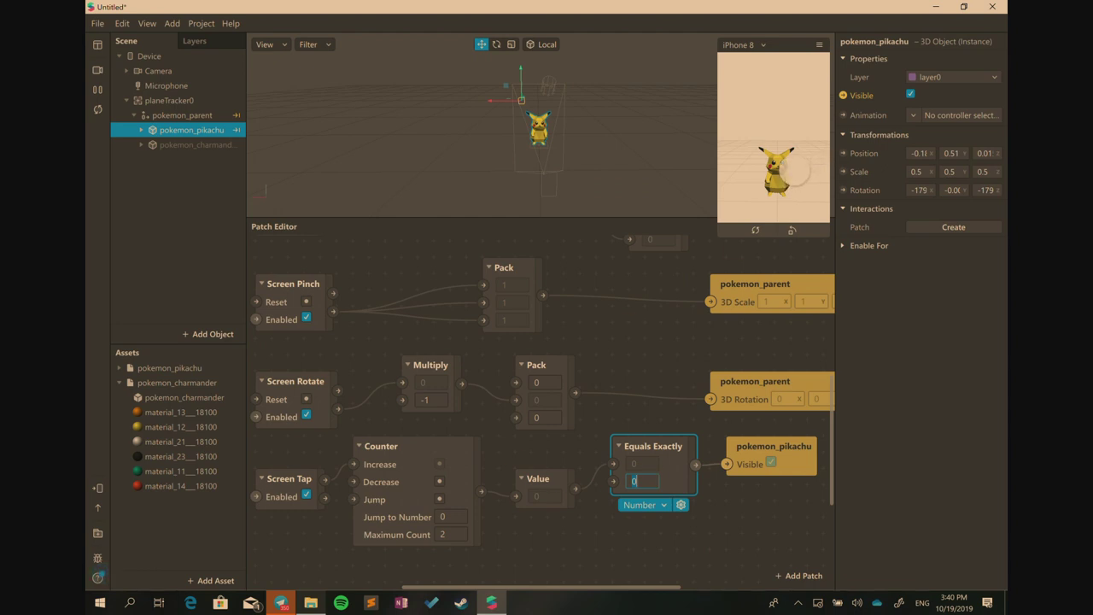
click(794, 170)
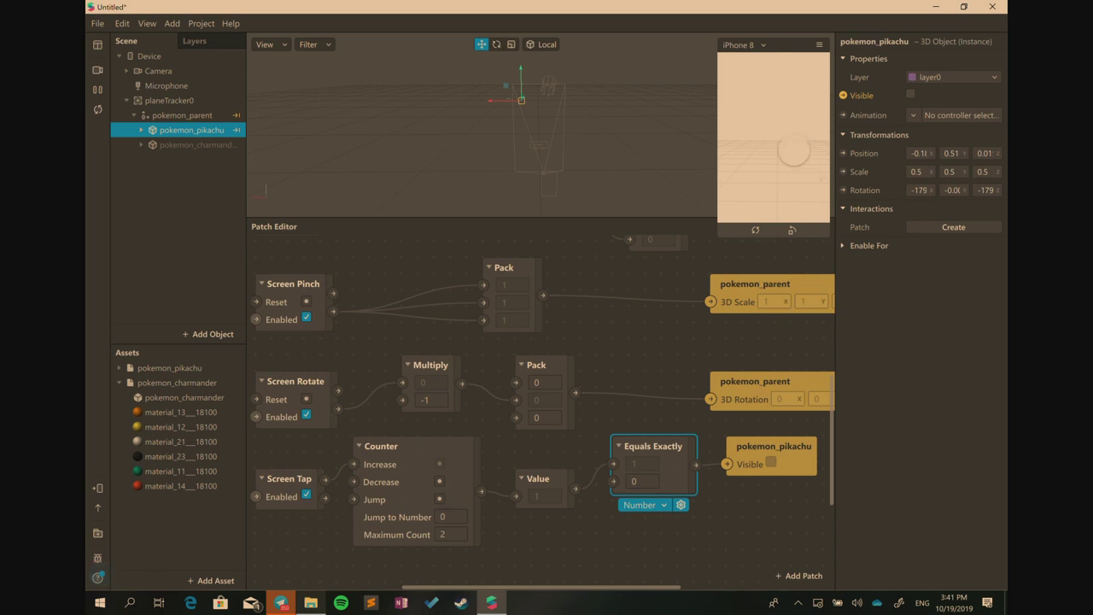
click(793, 151)
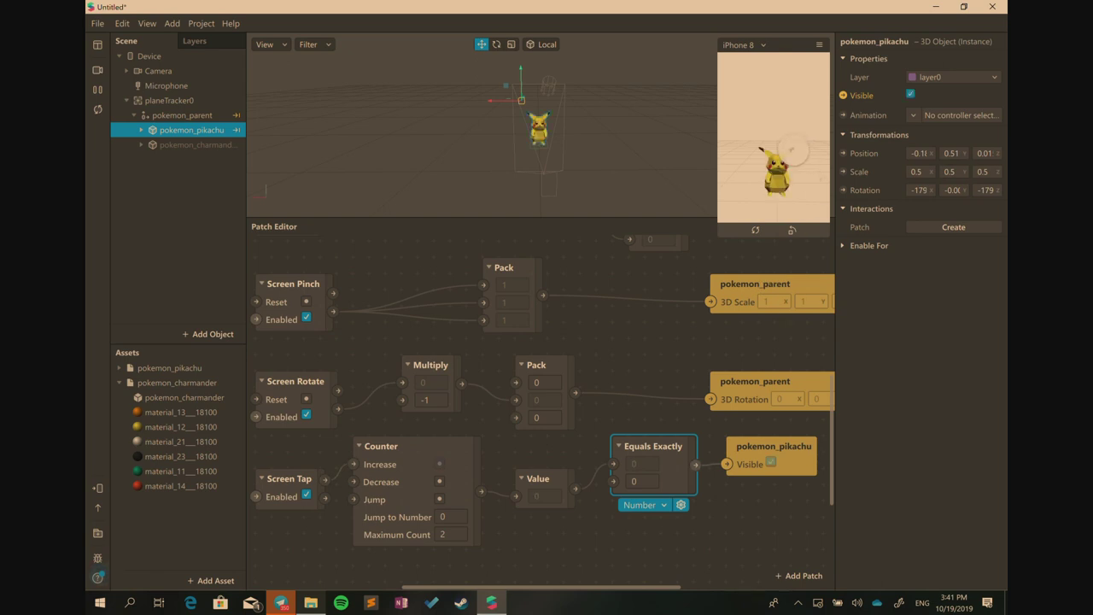
click(792, 151)
click(792, 151)
click(792, 151)
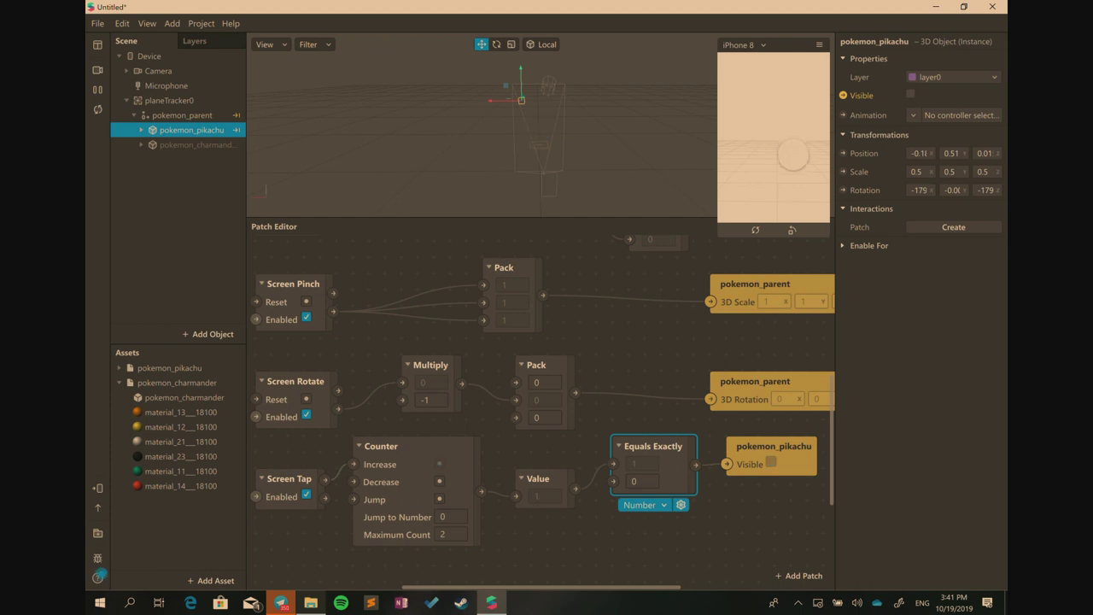
Shift the Value patch closer to the Counter and create a Visible patch for pokemon_charmander
click(540, 483)
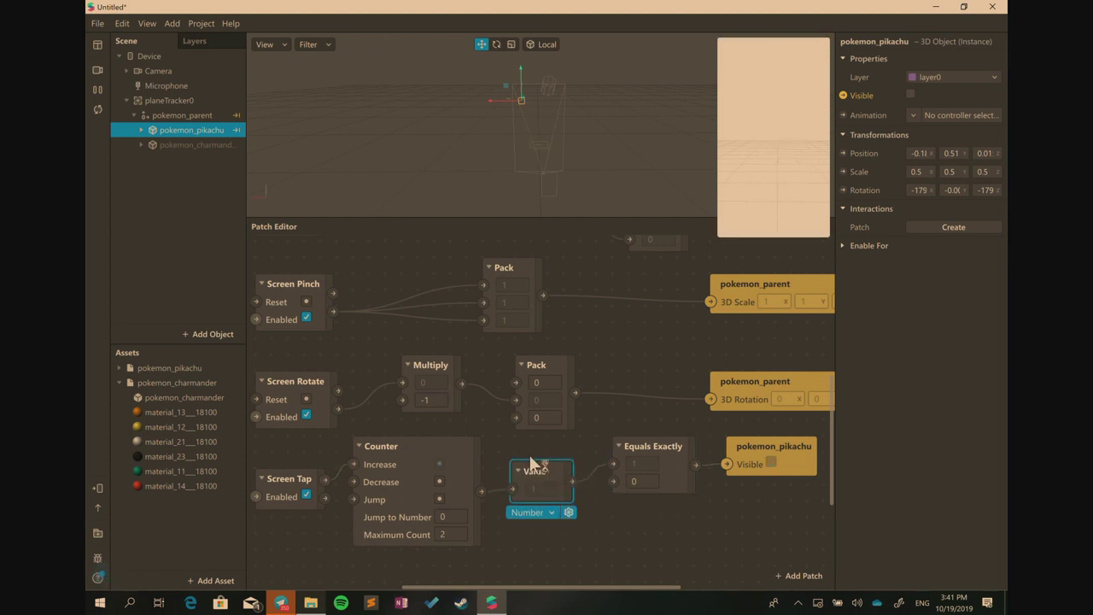
drag(530, 461, 516, 469)
click(181, 145)
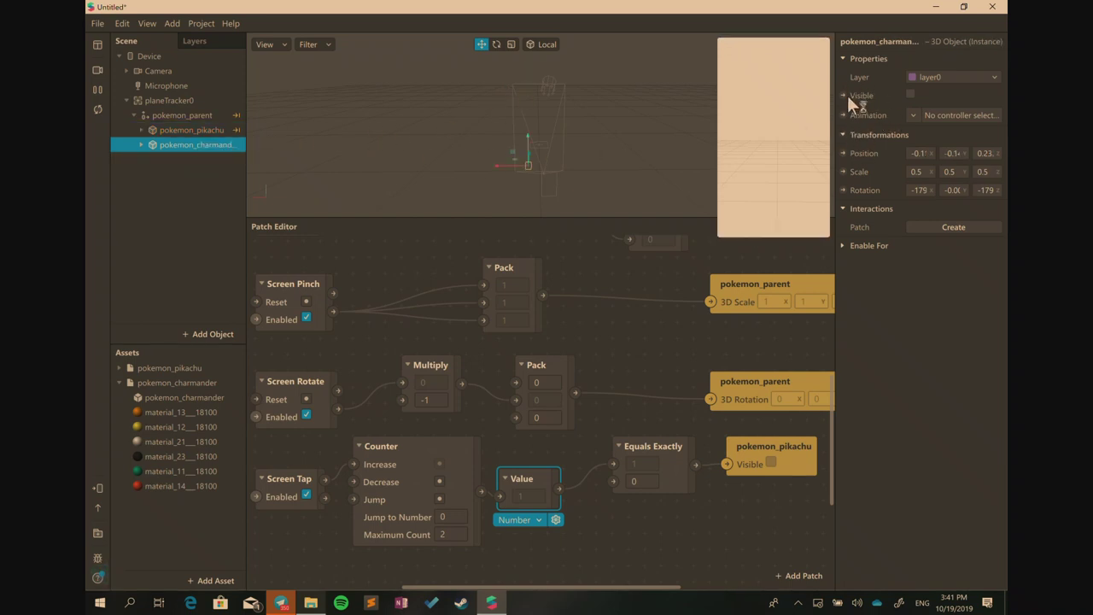
click(843, 94)
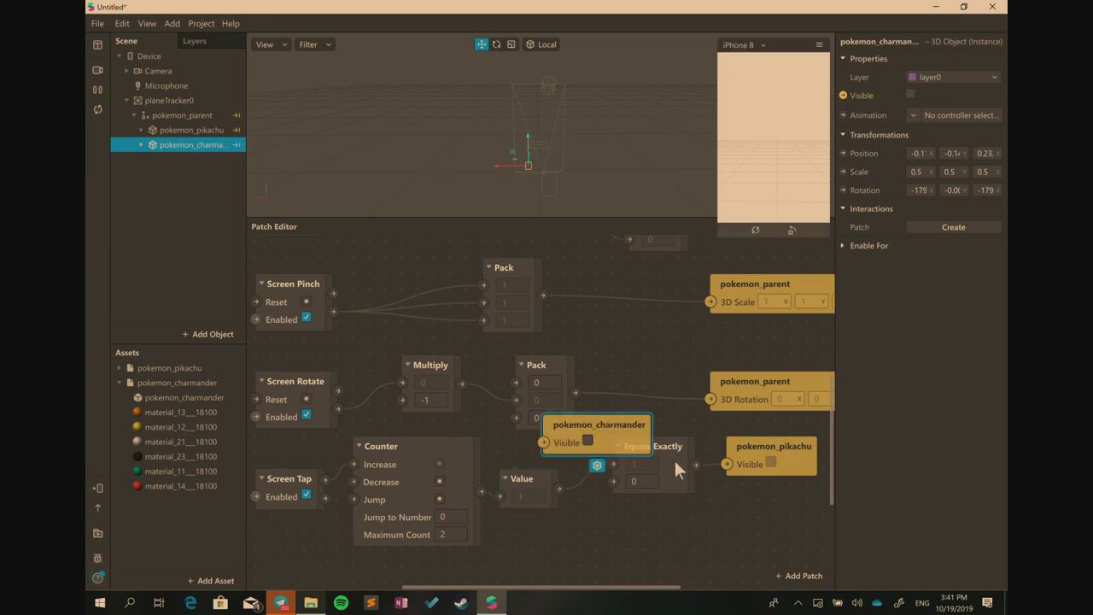
Add a second Equals Exactly patch and position it directly below the first one
double_click(610, 543)
text(equal)
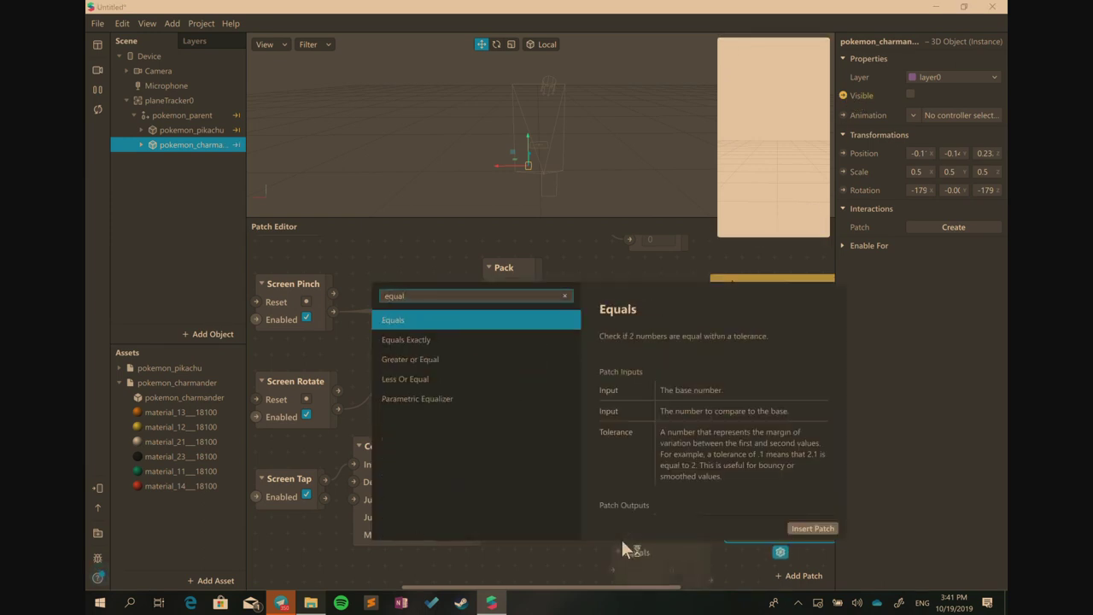
key(Down)
key(Return)
scroll(650, 529, down, 2)
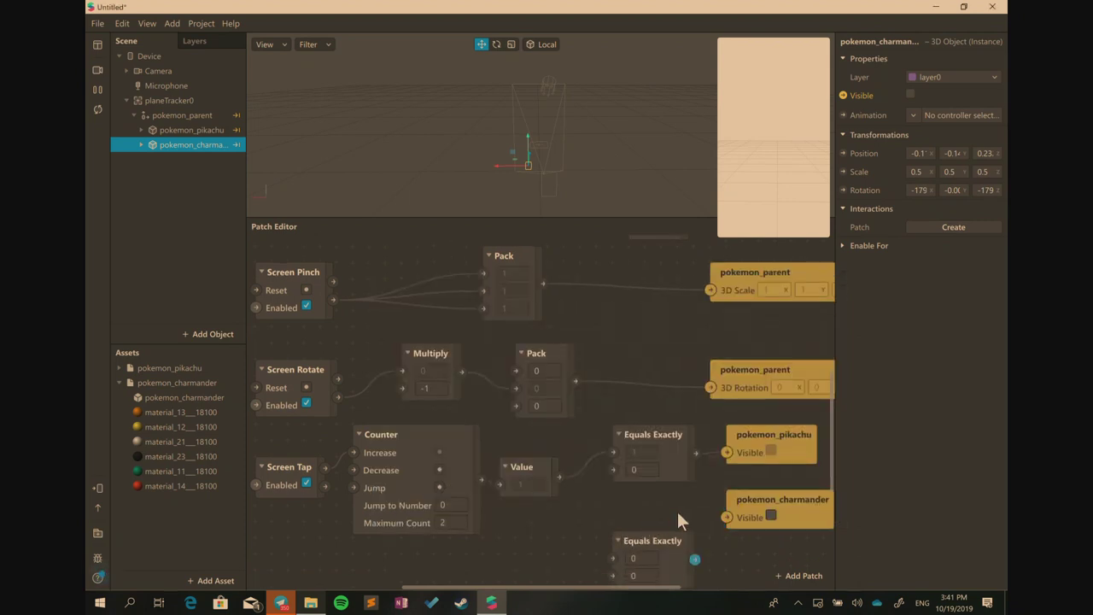
click(658, 522)
drag(646, 489, 645, 475)
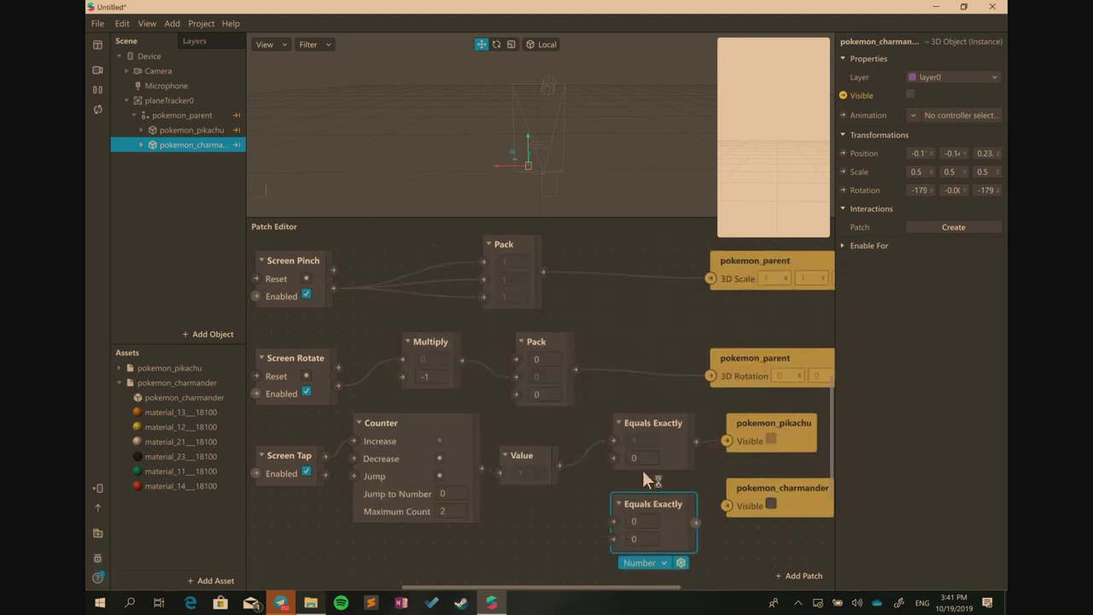
Wire the second Equals Exactly patch between Value and pokemon_charmander's Visible input, with 1 as its comparison value
drag(560, 466, 607, 521)
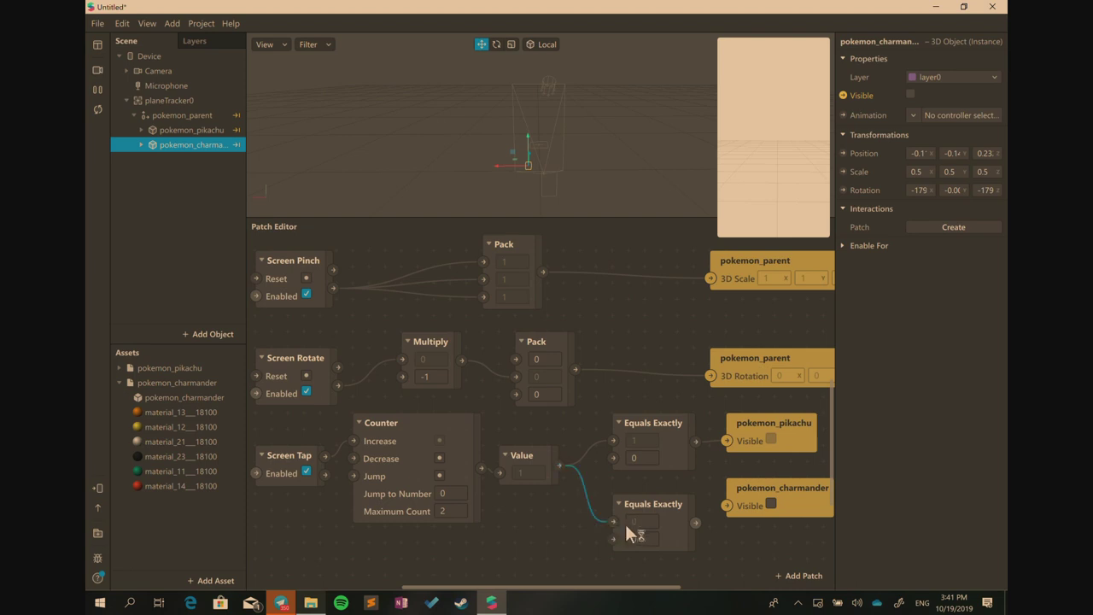
click(640, 538)
text(1)
key(Return)
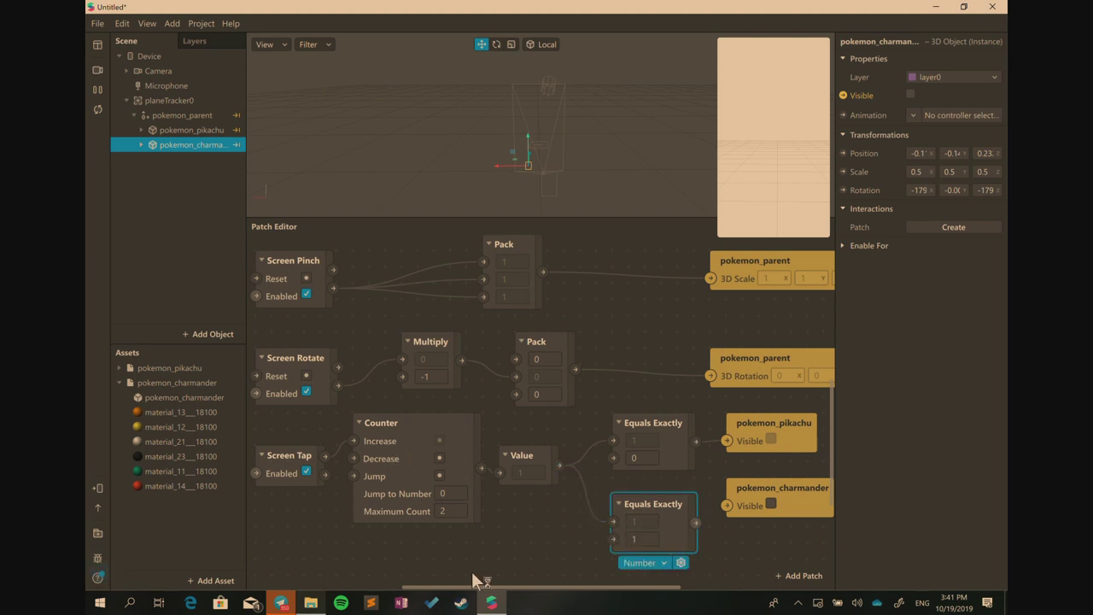
drag(697, 521, 726, 506)
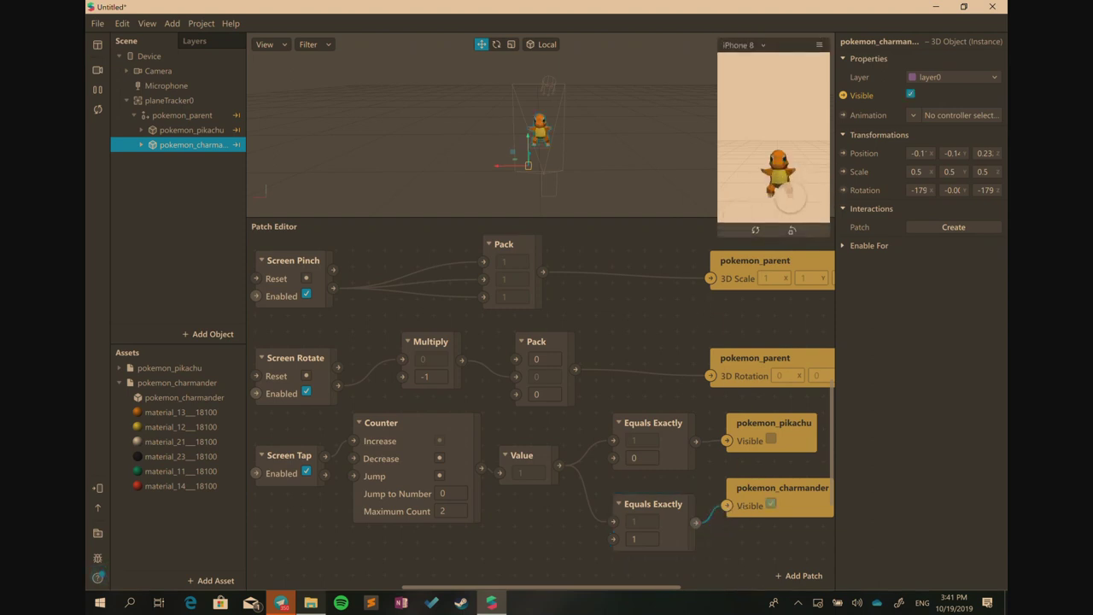
Test switching between Pikachu and Charmander with repeated taps in the preview
click(779, 202)
click(778, 195)
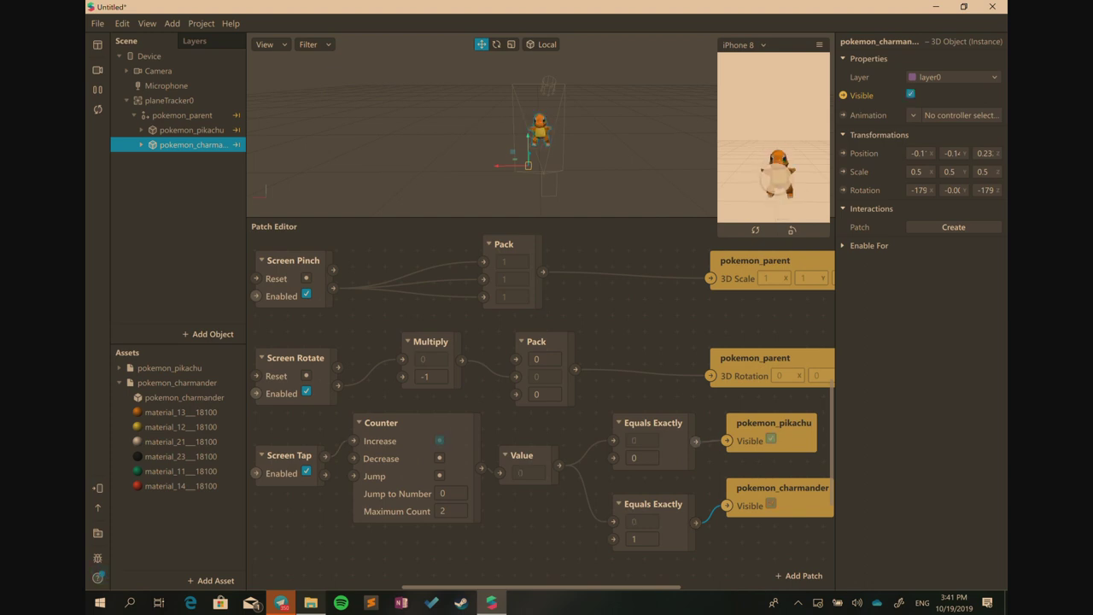
click(776, 192)
click(776, 189)
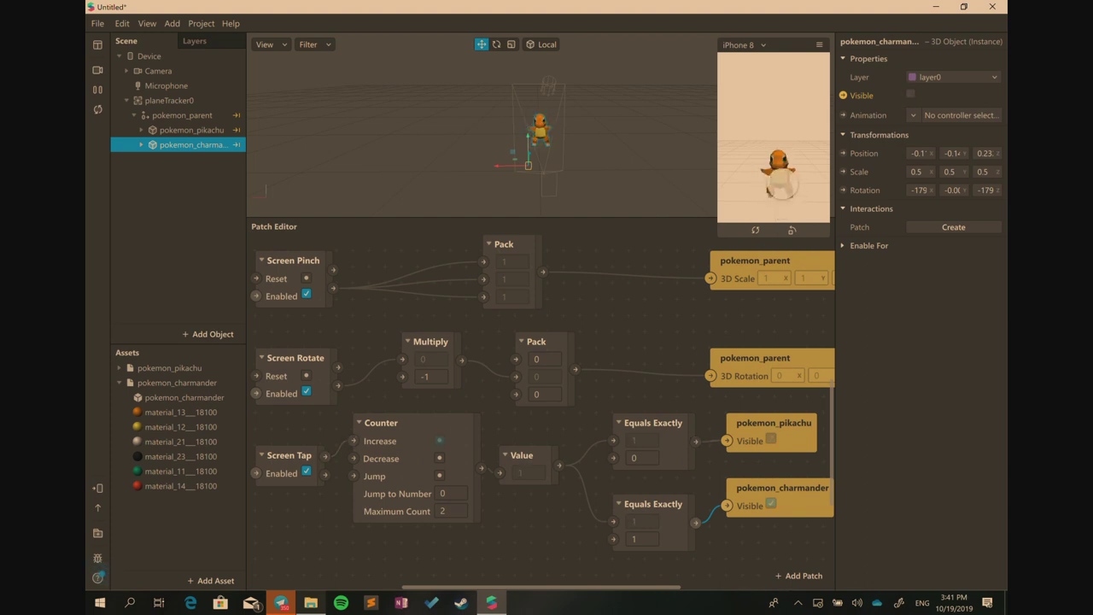
click(778, 189)
click(779, 188)
click(777, 188)
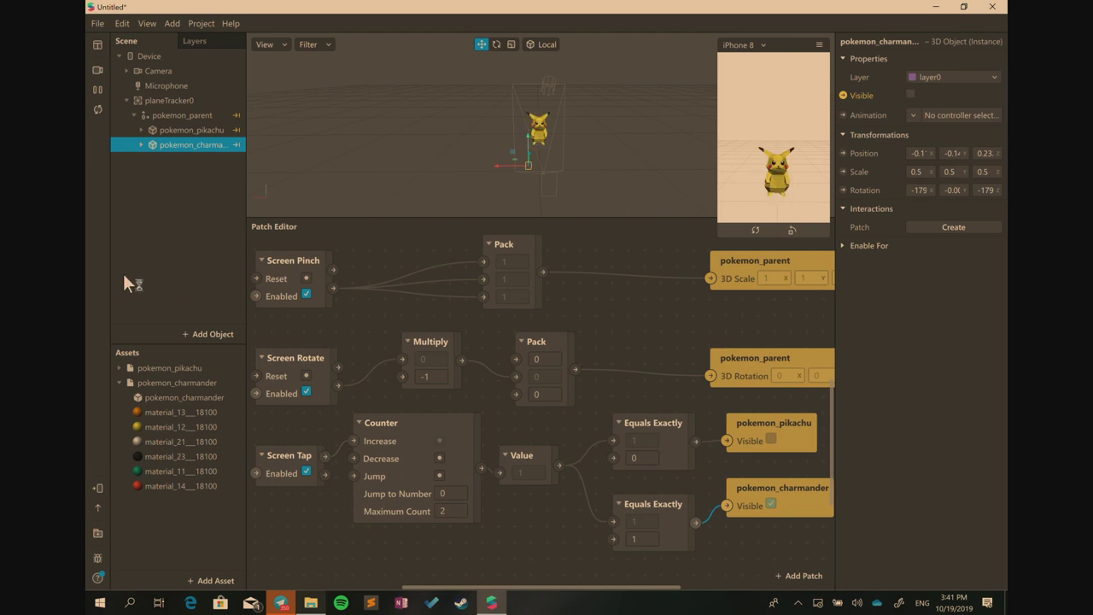
Import pokemon_squirtle.fbx and pokemon_bulbasaur.fbx from the MODELS folder in File Explorer into the project's assets
key(alt+Tab)
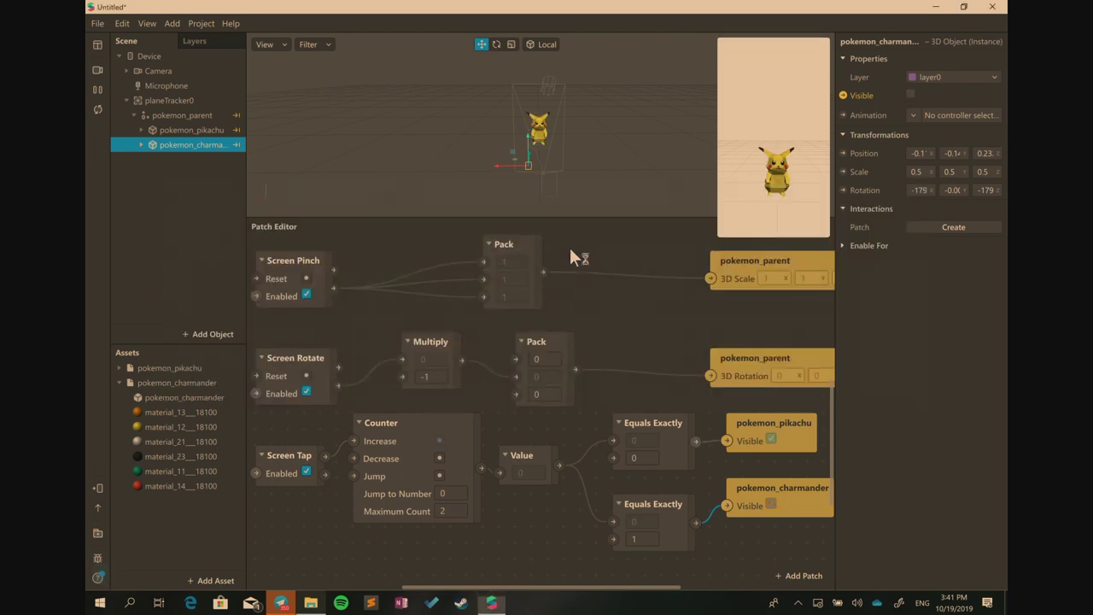
click(622, 278)
click(443, 416)
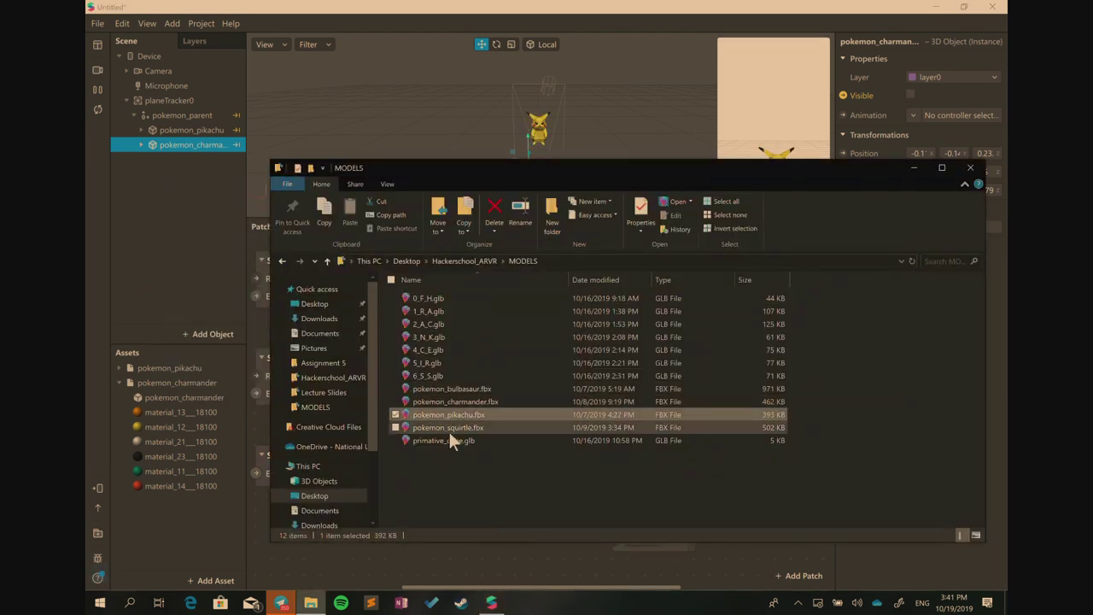
click(465, 427)
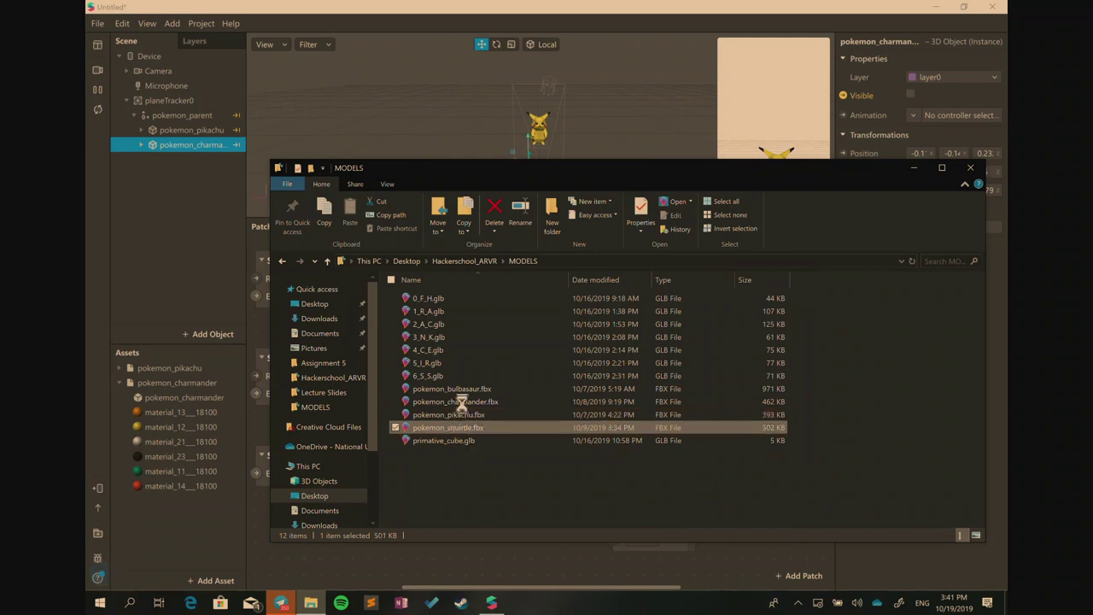
ctrl+click(461, 389)
drag(471, 390, 178, 509)
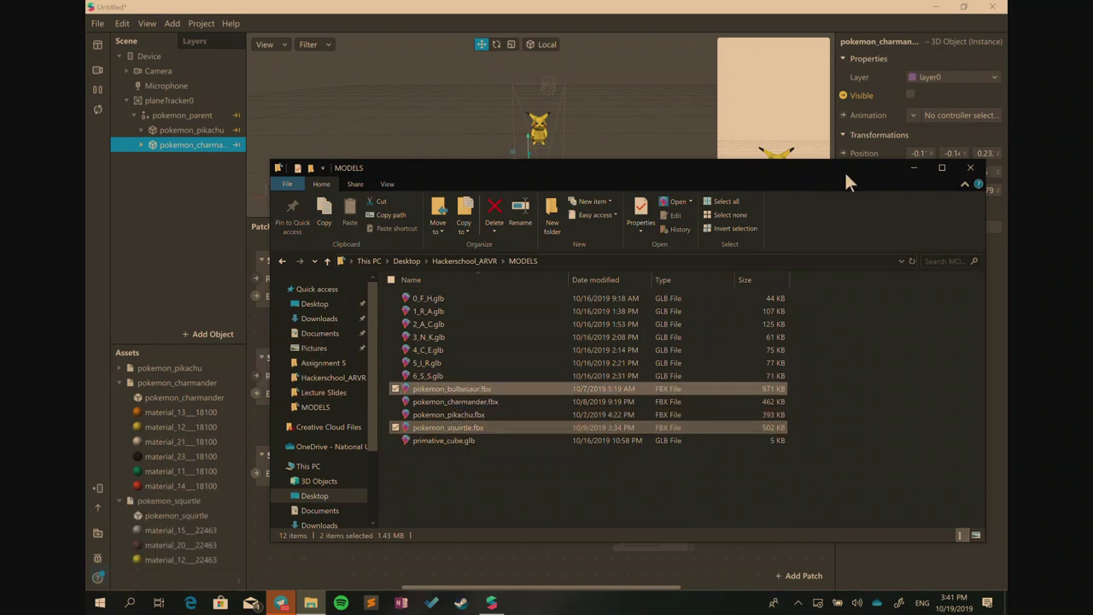
click(913, 167)
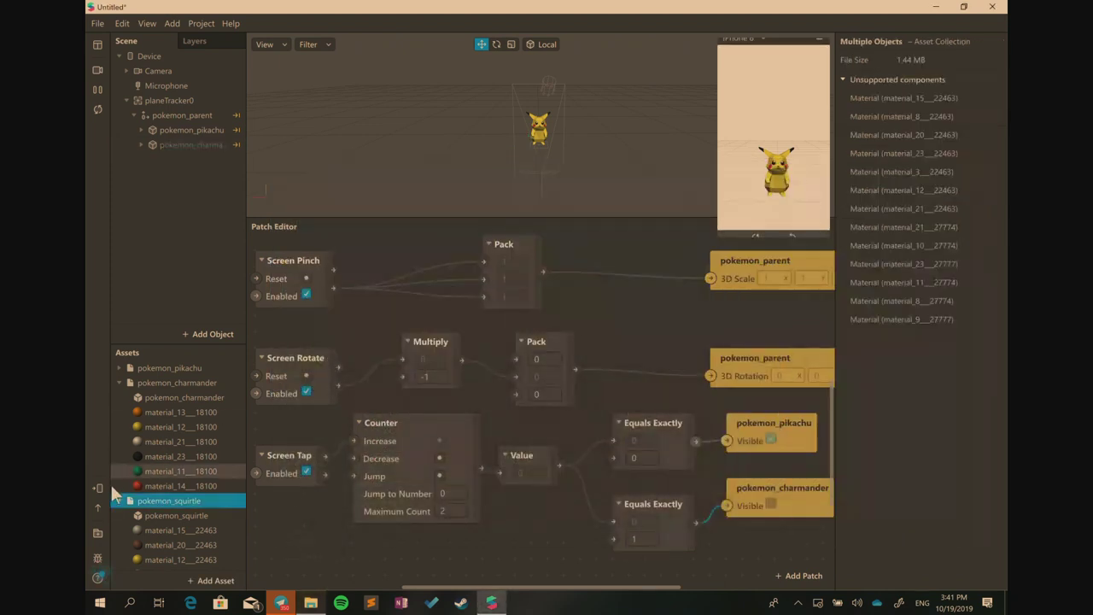
Collapse the pokemon_charmander, pokemon_squirtle and pokemon_bulbasaur entries in the asset list
click(122, 381)
click(125, 403)
click(121, 400)
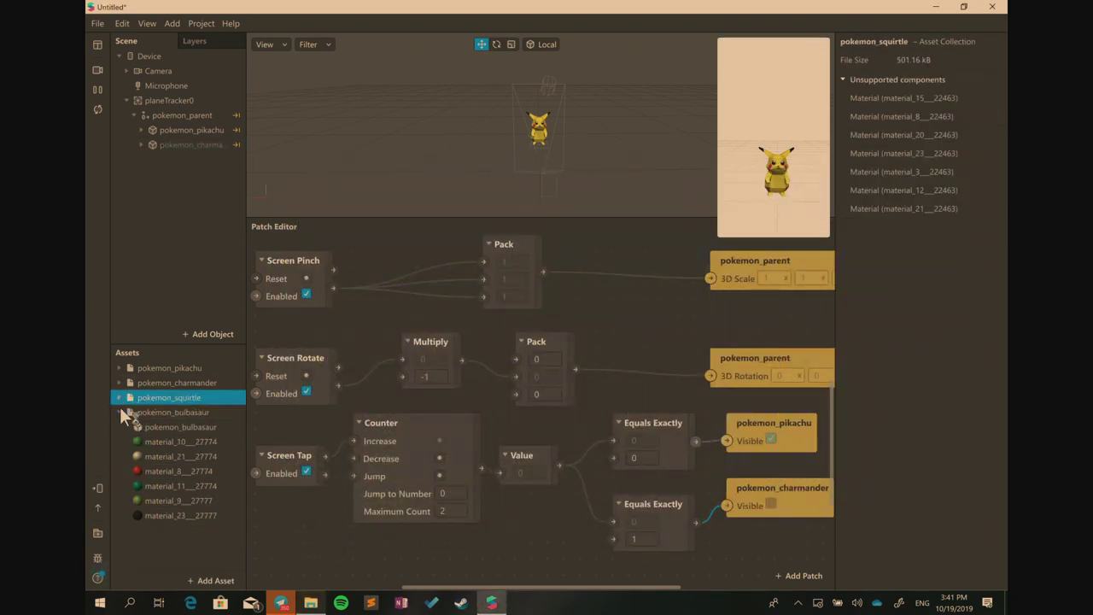
click(120, 413)
Add the pokemon_squirtle and pokemon_bulbasaur assets together to the scene, below pokemon_charmander
click(190, 413)
shift+click(185, 399)
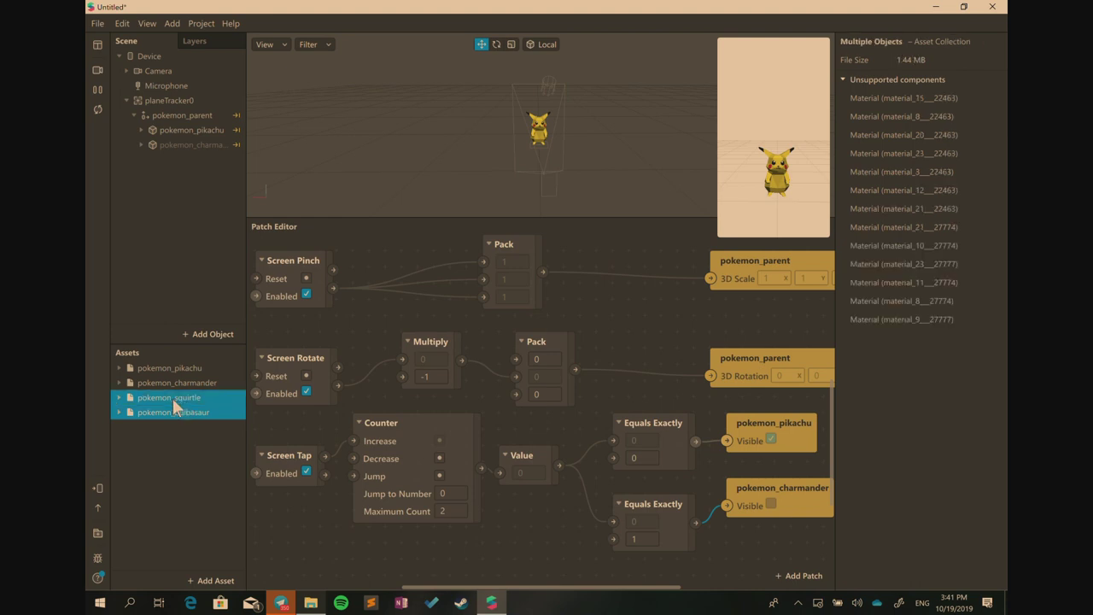
drag(185, 400, 198, 162)
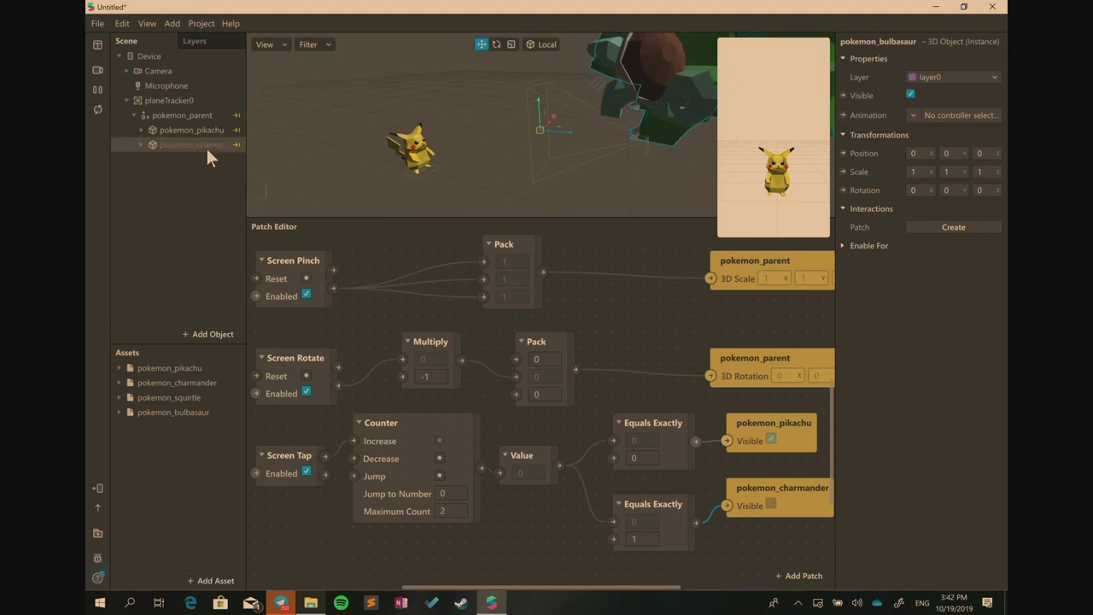
Inspect the groups and meshes nested under pokemon_charmander and pokemon_pikachu in the scene tree, then collapse both objects
click(139, 145)
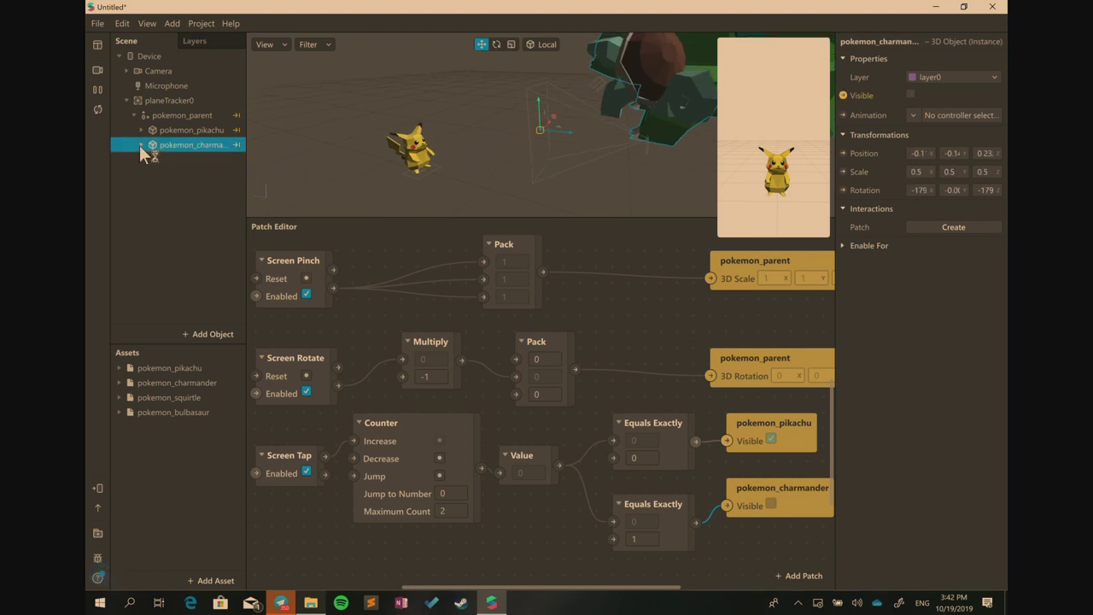
click(141, 145)
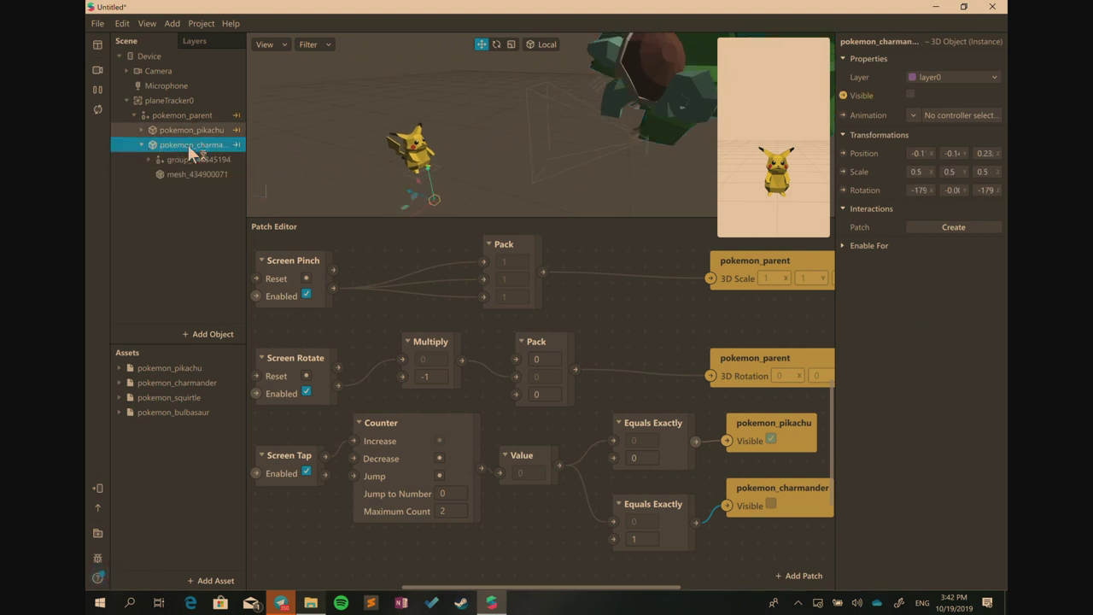
click(142, 129)
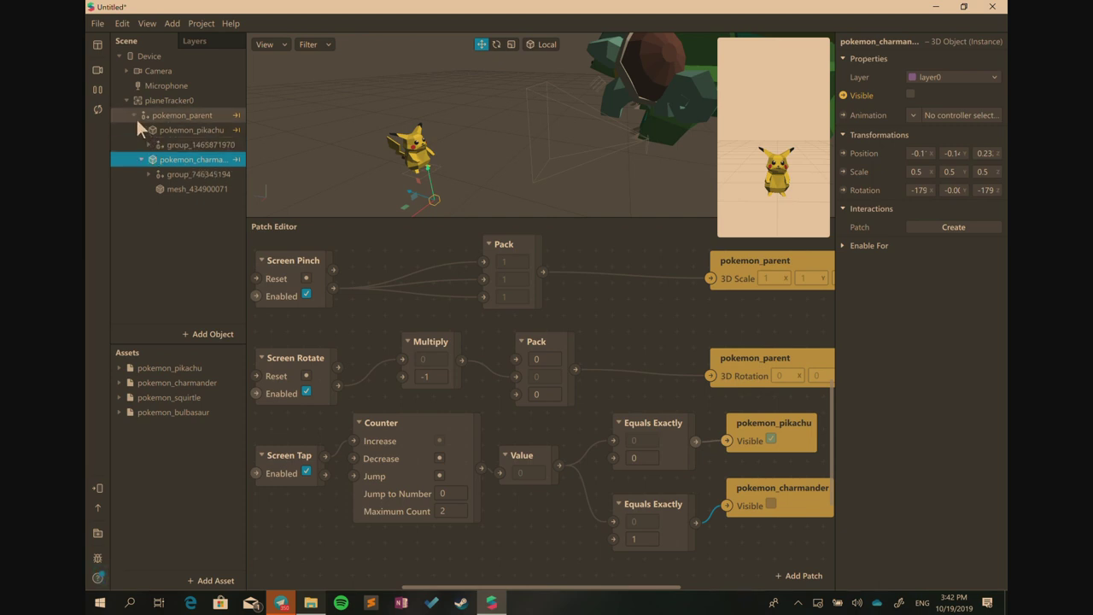
click(149, 175)
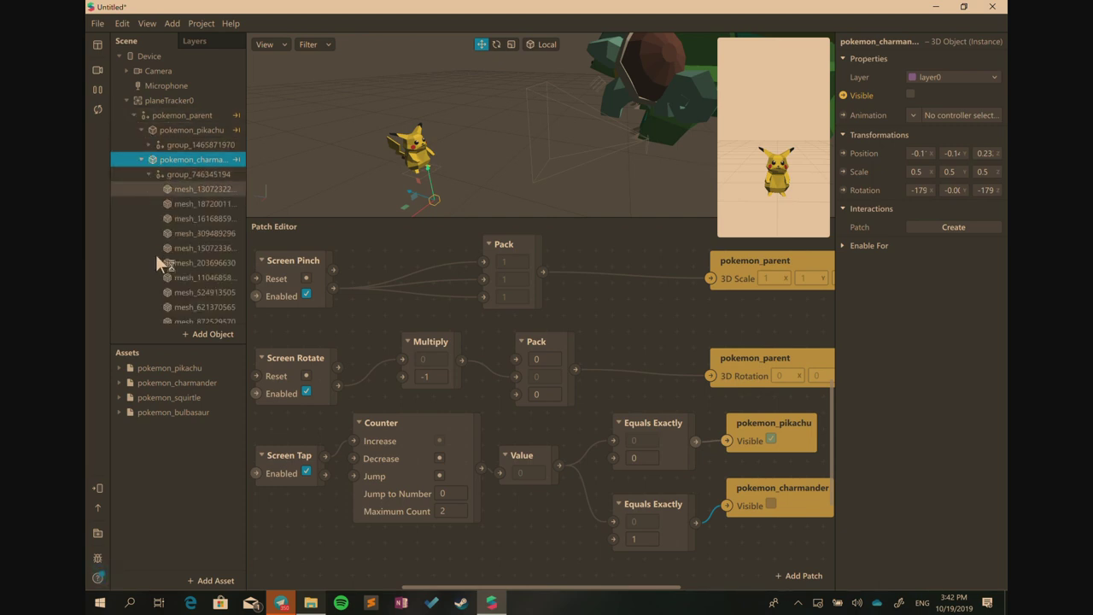
scroll(168, 273, down, 2)
scroll(167, 259, up, 1)
scroll(166, 256, up, 2)
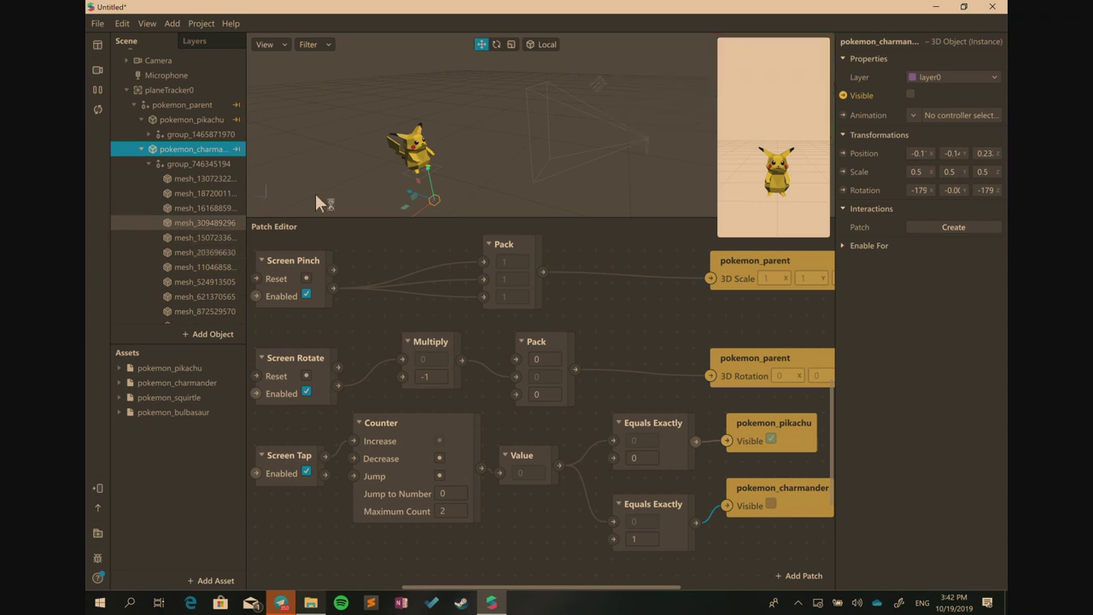
click(142, 158)
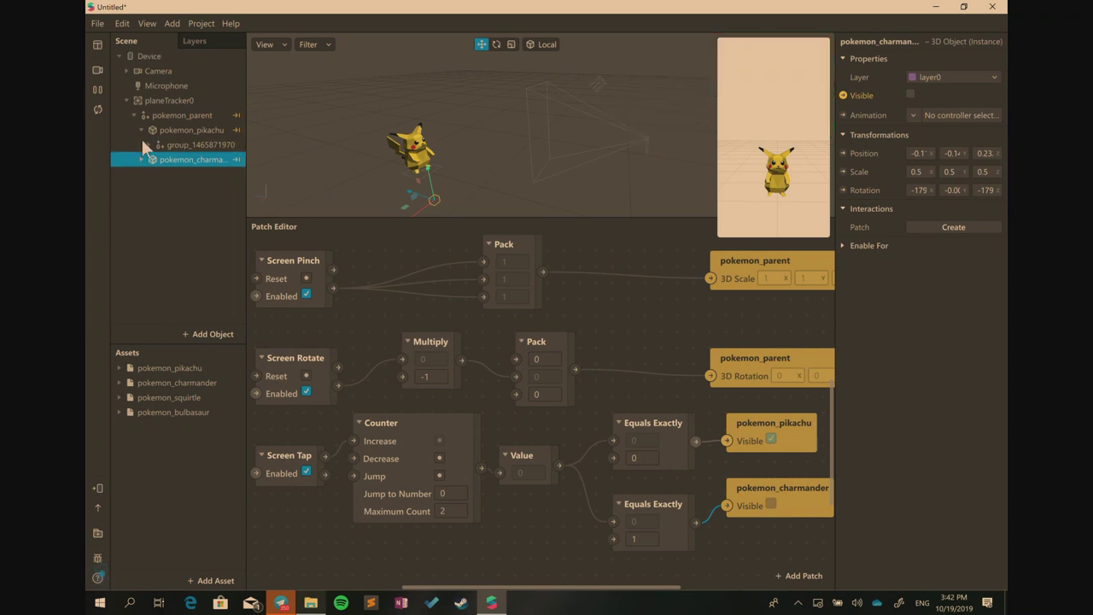
click(142, 129)
Add the pokemon_squirtle asset on its own to the scene, under pokemon_parent below pokemon_charmander
click(171, 398)
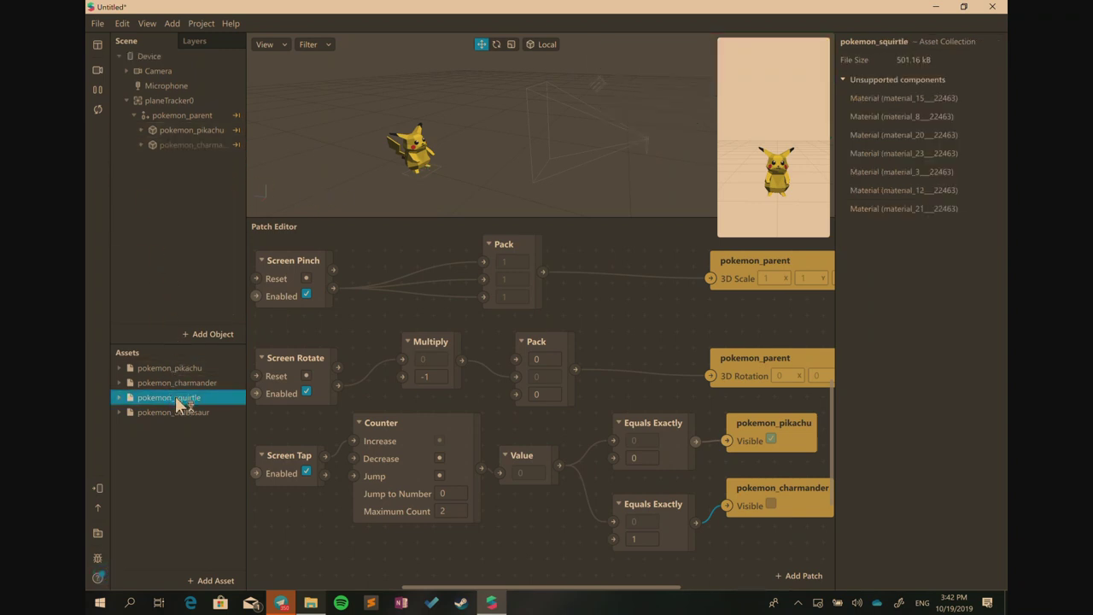
drag(180, 404, 367, 128)
scroll(475, 136, up, 3)
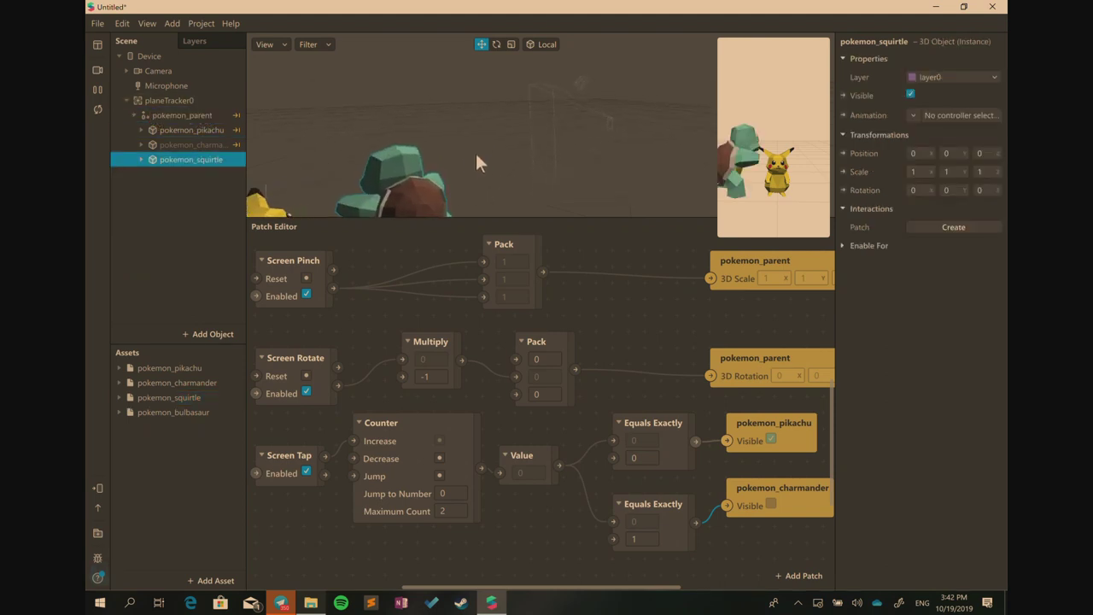
scroll(461, 164, down, 5)
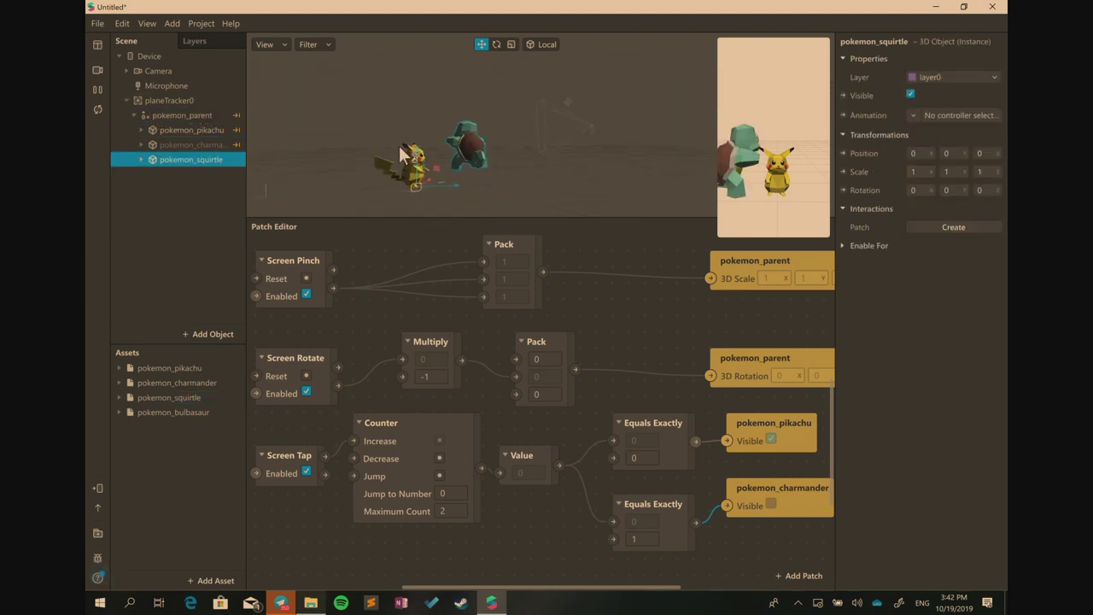
scroll(403, 155, up, 2)
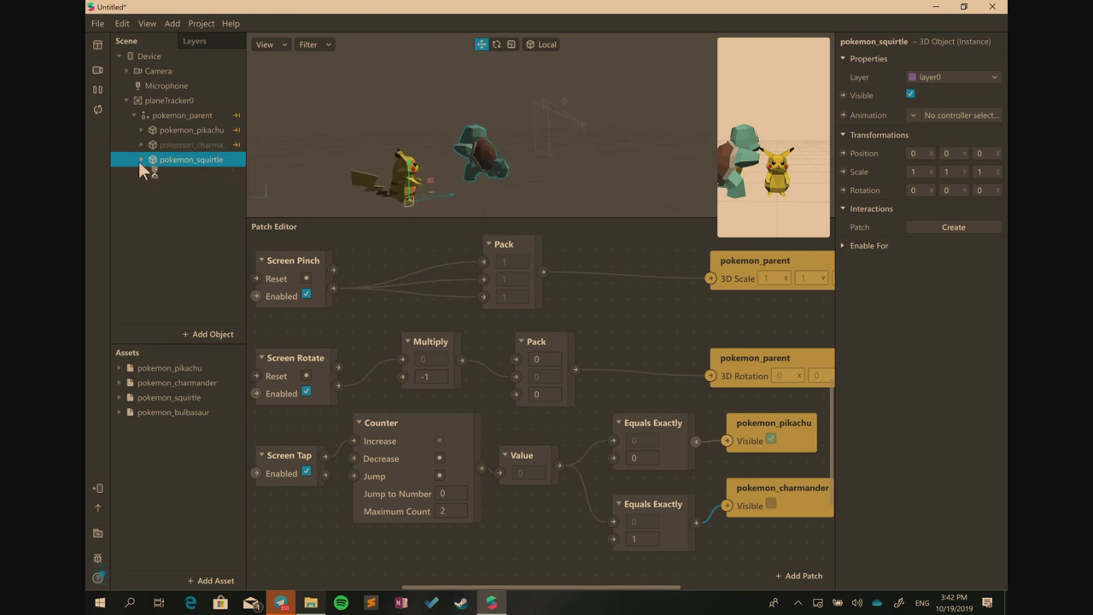
click(142, 158)
click(142, 159)
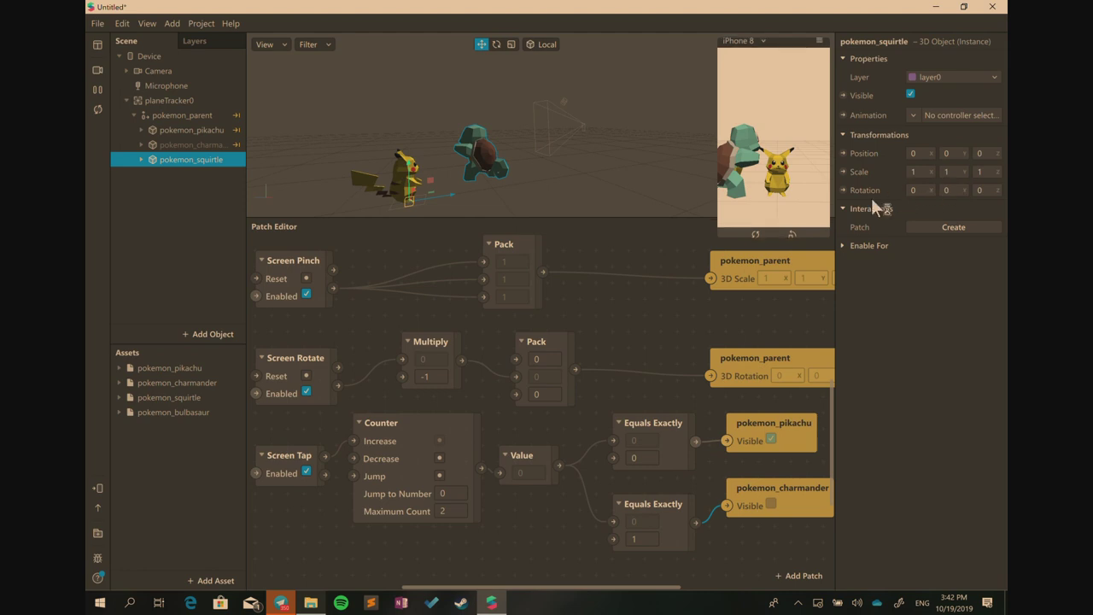
Set the Y rotation of pokemon_squirtle to 240
click(959, 190)
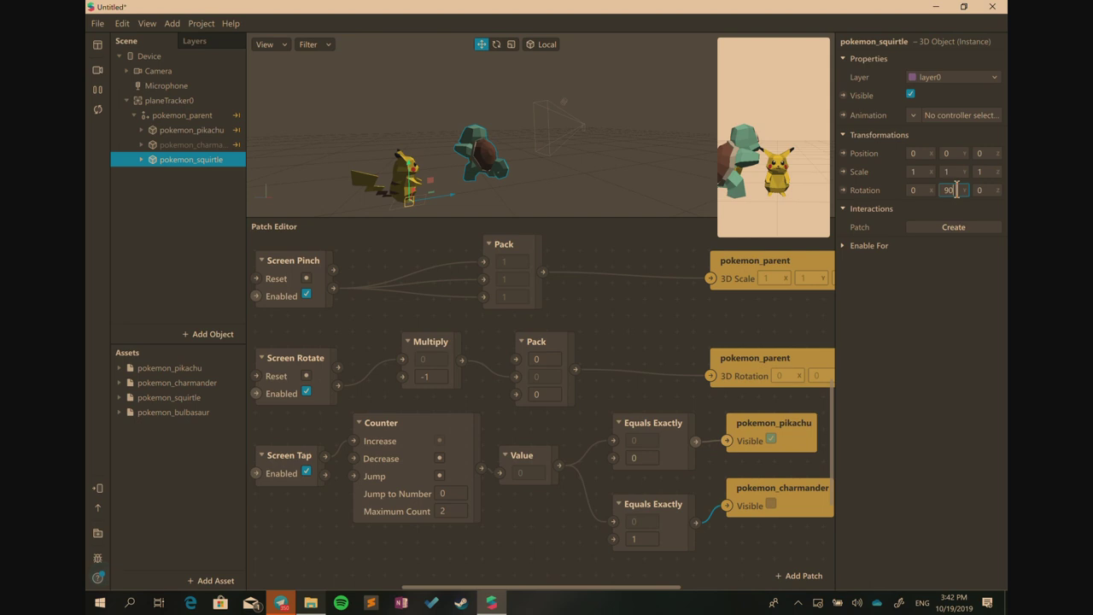
text(245)
key(Return)
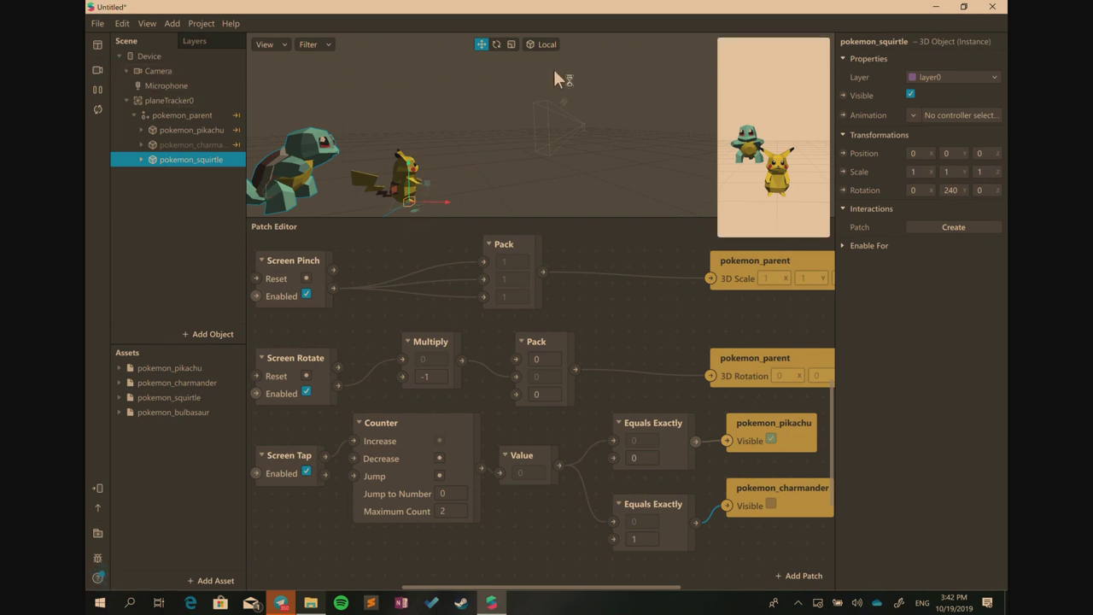
Move pokemon_squirtle onto Pikachu's spot so the models overlap, with X about 0.25 and Z about 0.34
drag(457, 228, 547, 240)
scroll(620, 214, down, 5)
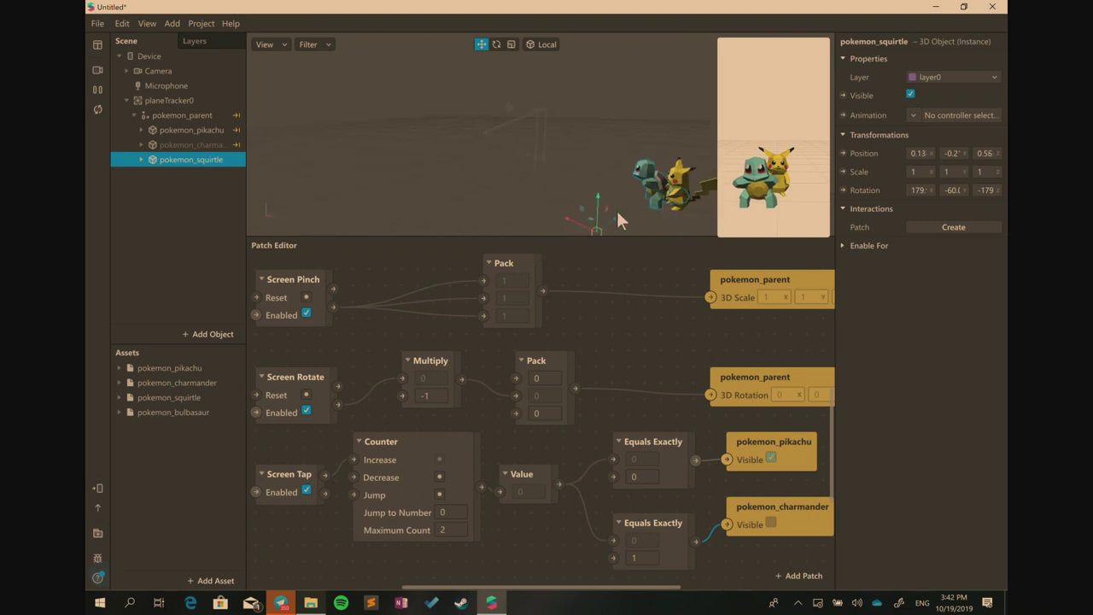
right_drag(620, 214, 592, 214)
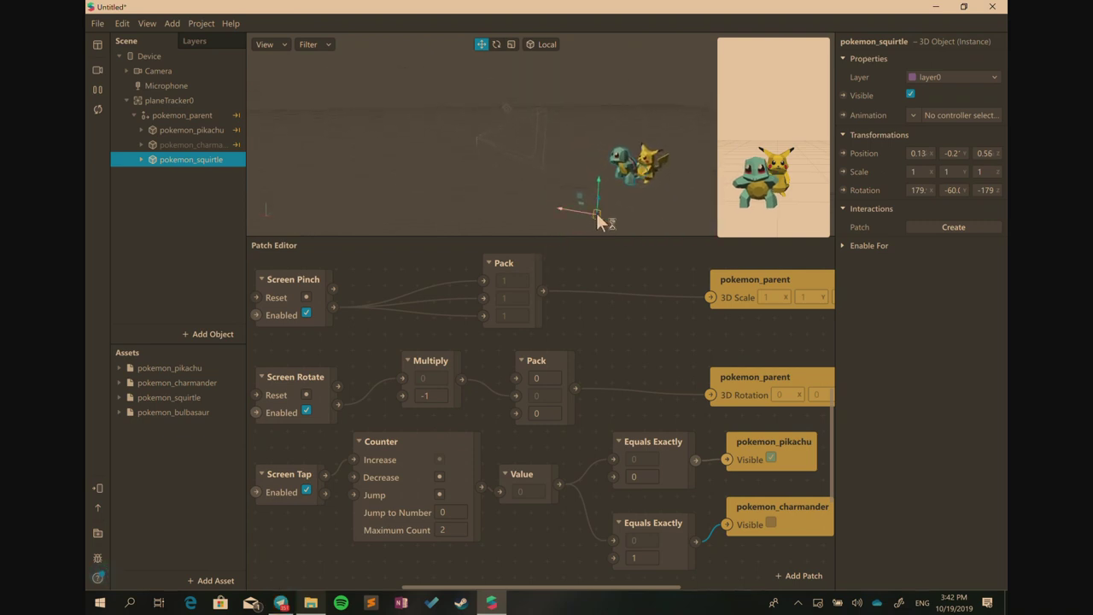
drag(603, 217, 625, 219)
right_drag(598, 166, 651, 158)
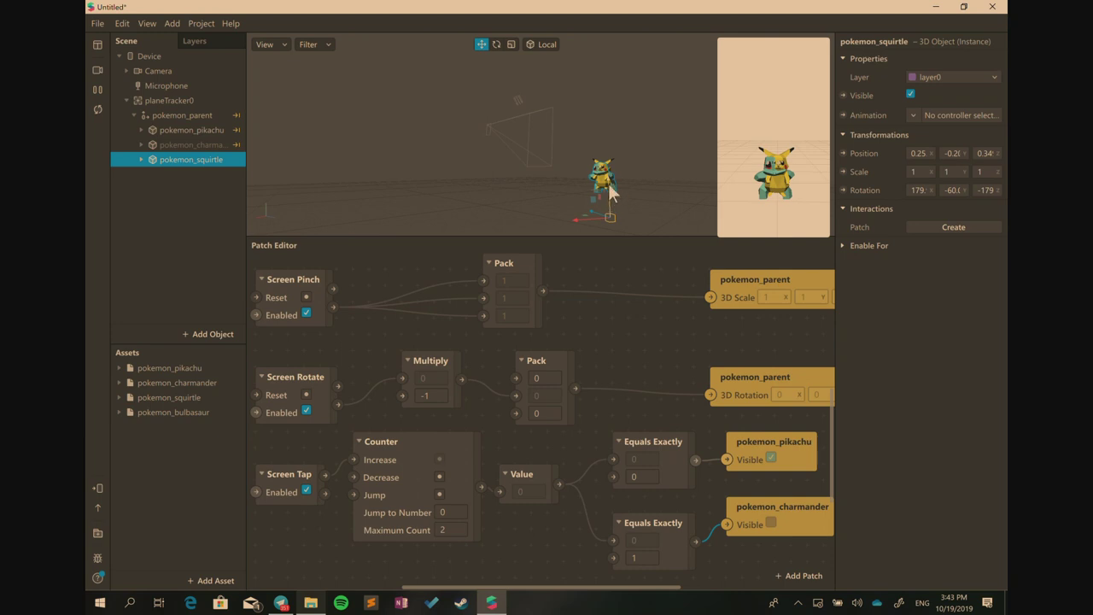
drag(612, 201, 615, 188)
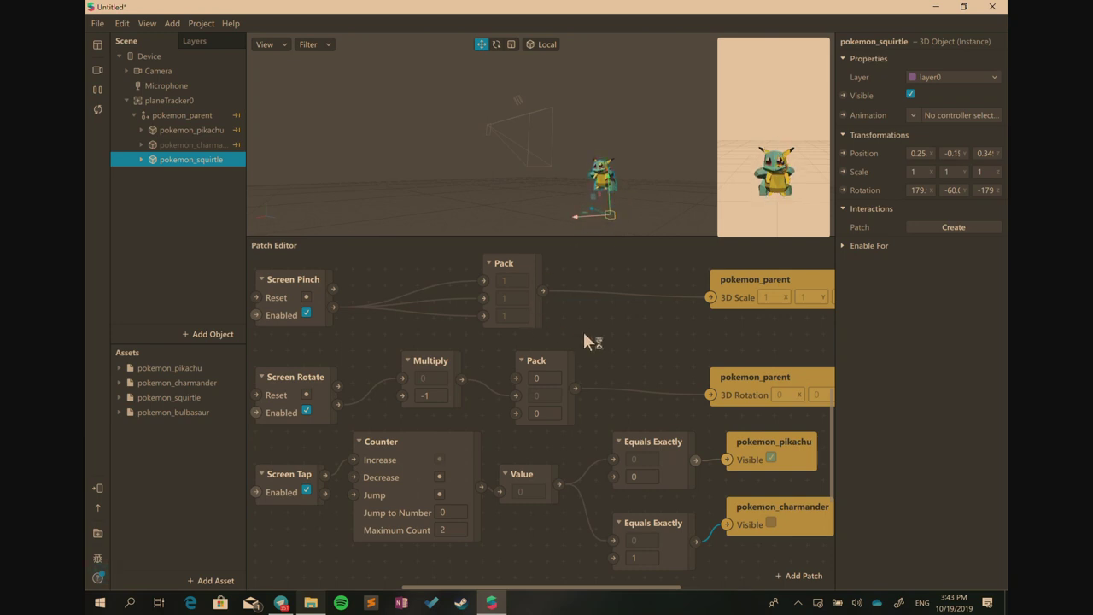
Create a Visible patch for pokemon_squirtle and place it below the pokemon_charmander patch
scroll(634, 335, down, 1)
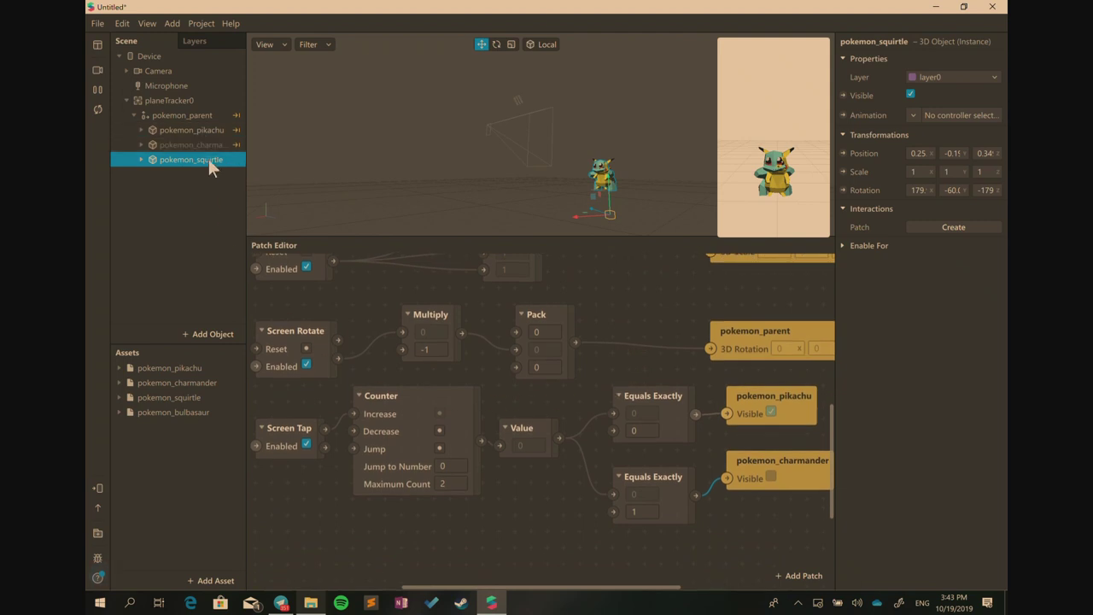
drag(209, 159, 770, 500)
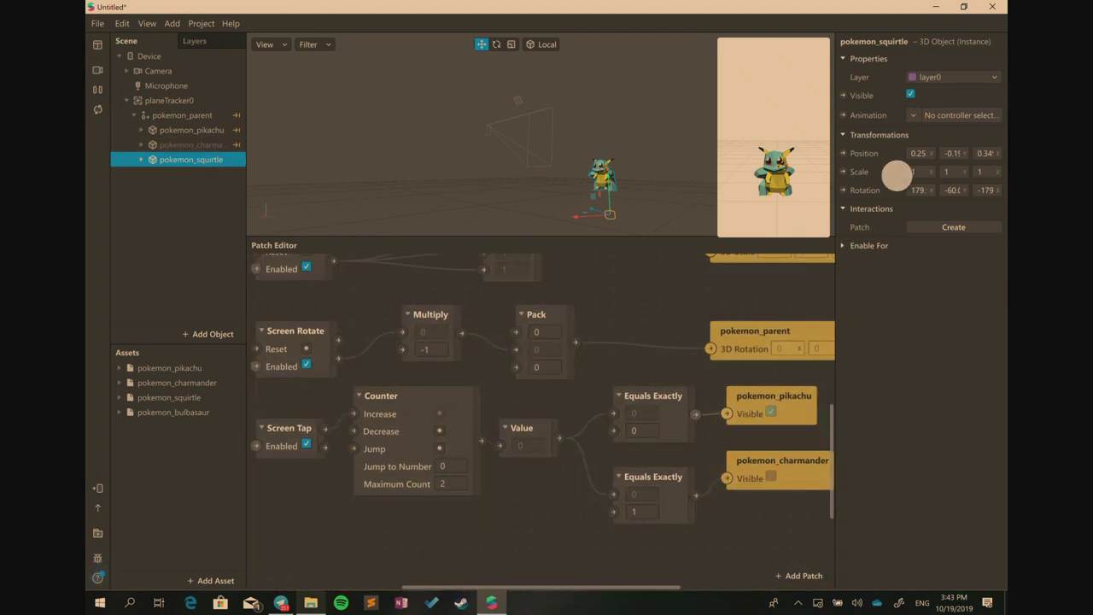
click(845, 94)
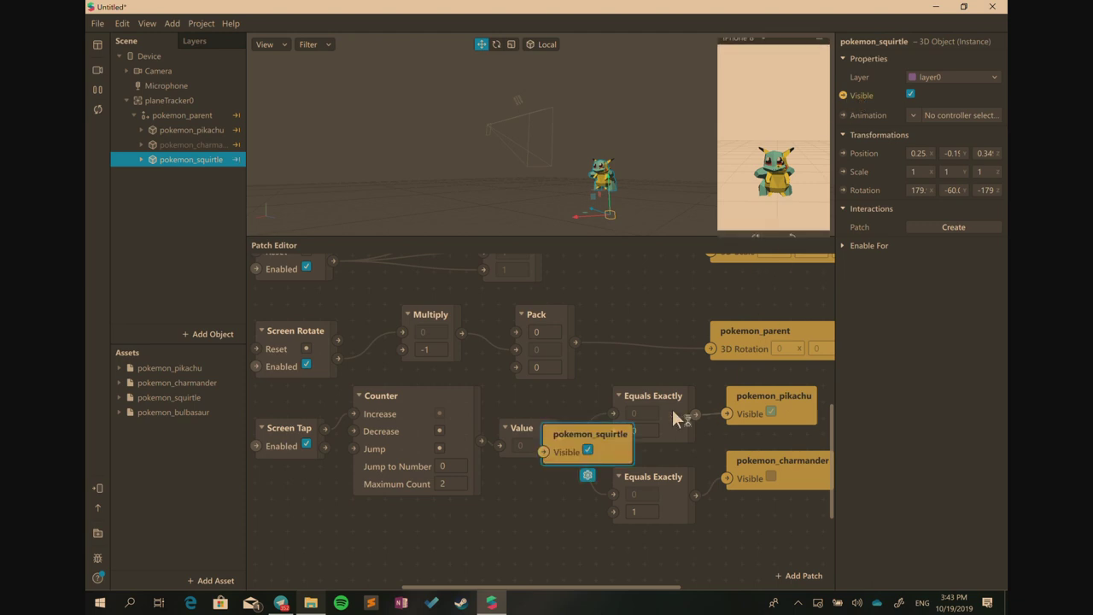
drag(564, 444, 709, 532)
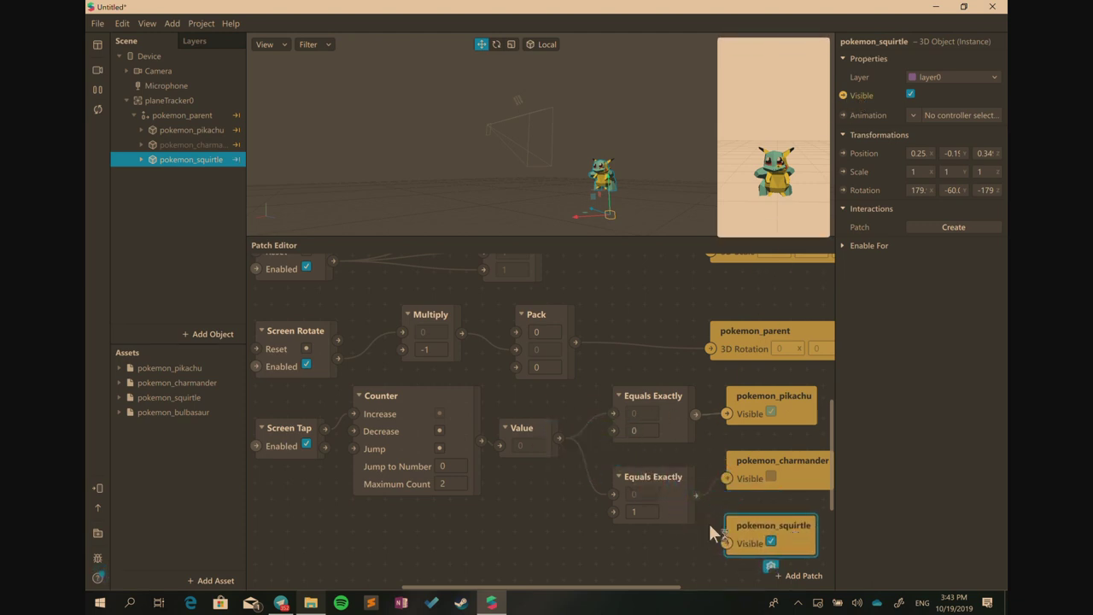
Add an Equals Exactly patch with comparison value 2 and place it below the other two Equals Exactly patches
double_click(620, 563)
text(equal)
key(Down)
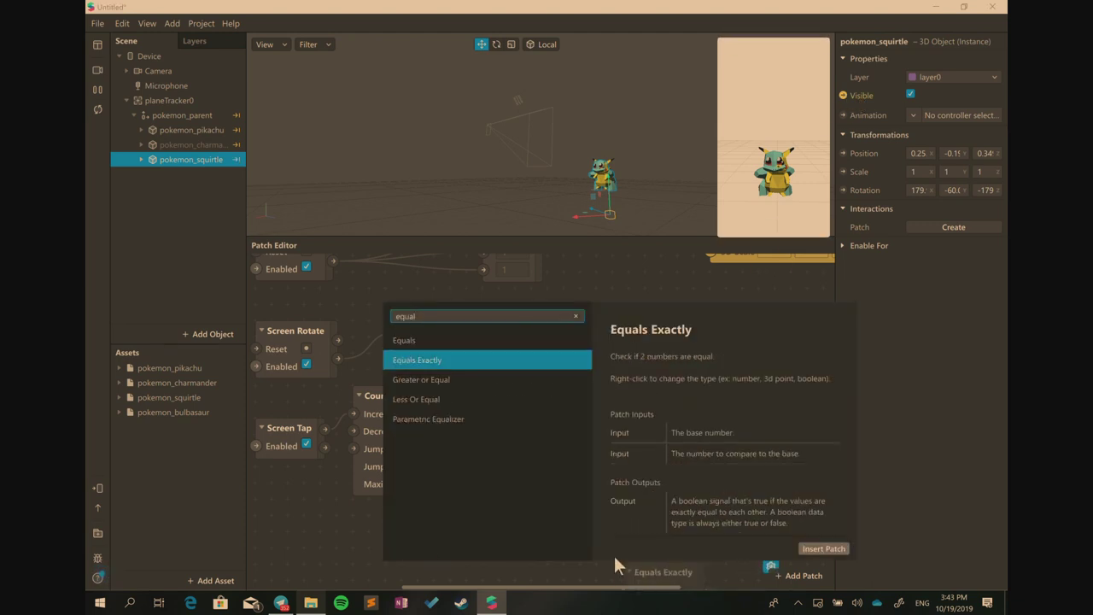
key(Return)
scroll(602, 495, down, 1)
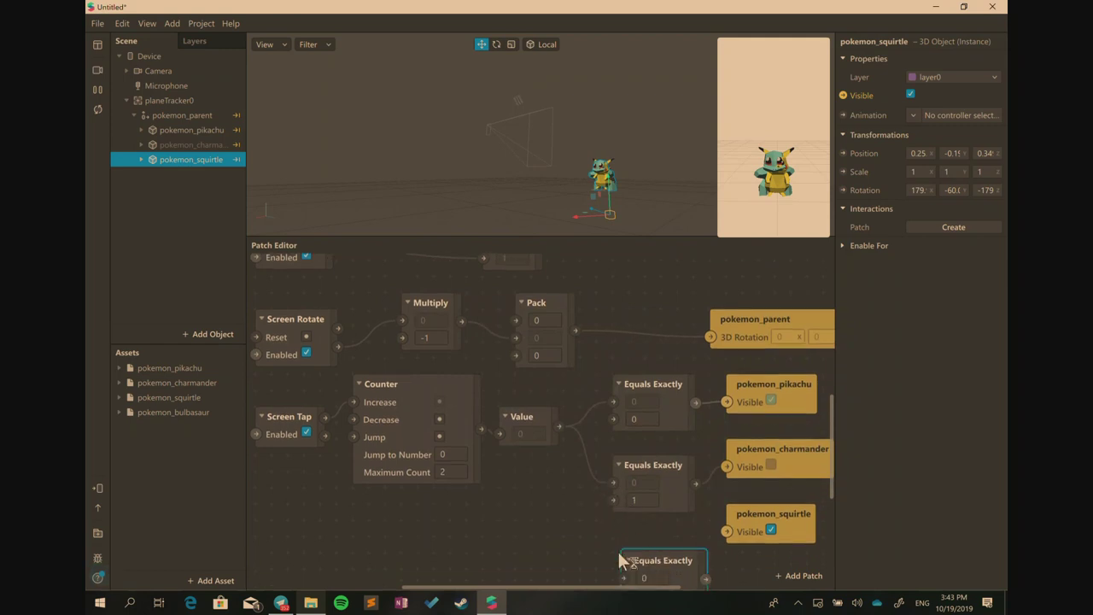
drag(622, 560, 498, 465)
click(540, 499)
text(2)
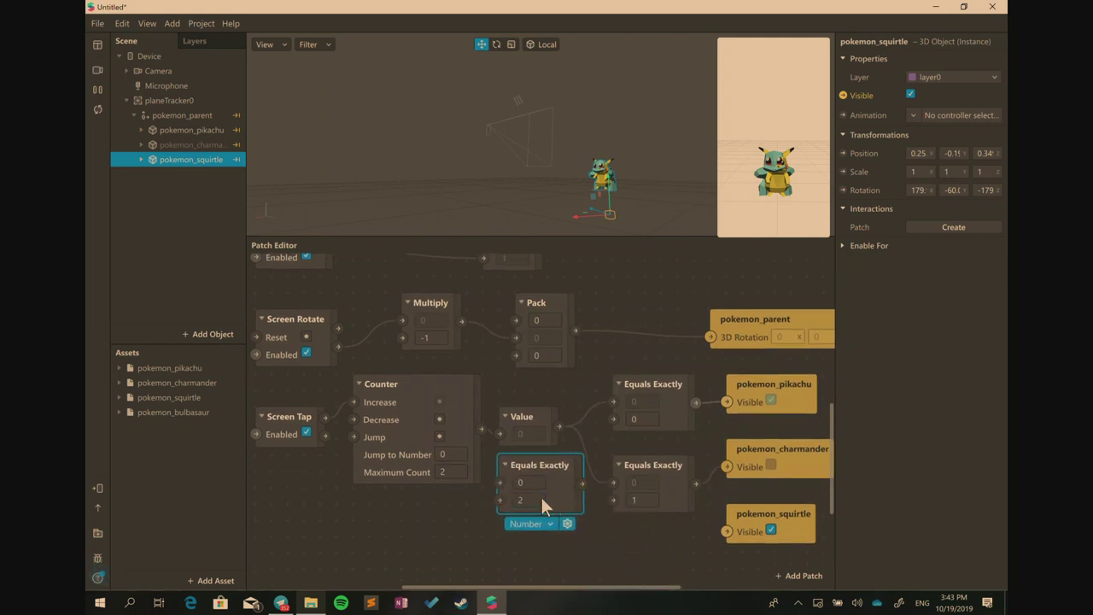
drag(561, 501, 674, 566)
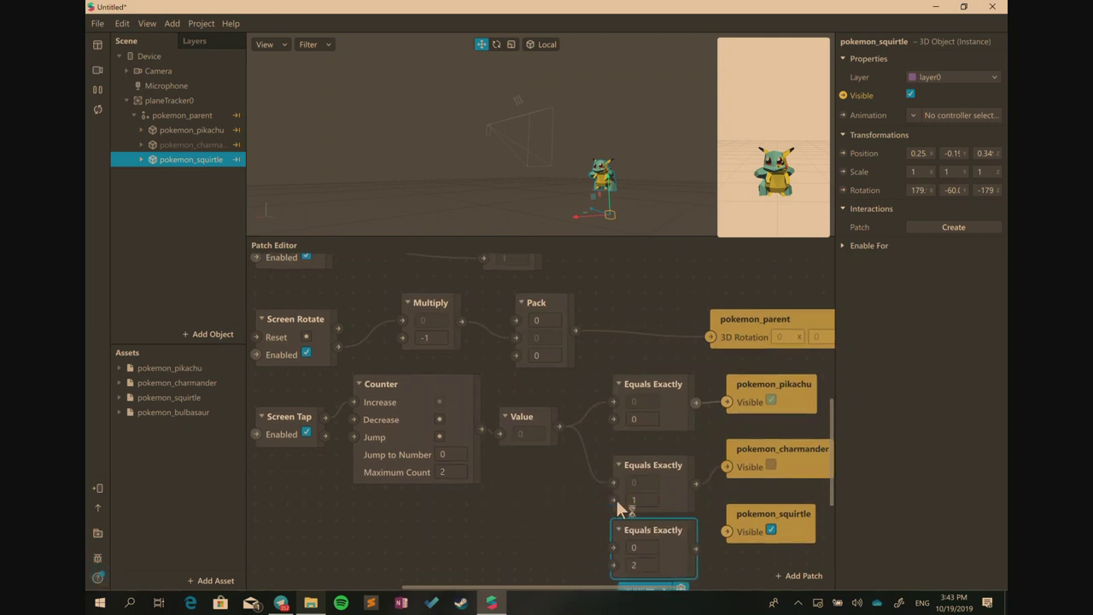
Connect Value through the new Equals Exactly patch to pokemon_squirtle's Visible, and set the Counter's Maximum Count to 3
drag(559, 427, 613, 548)
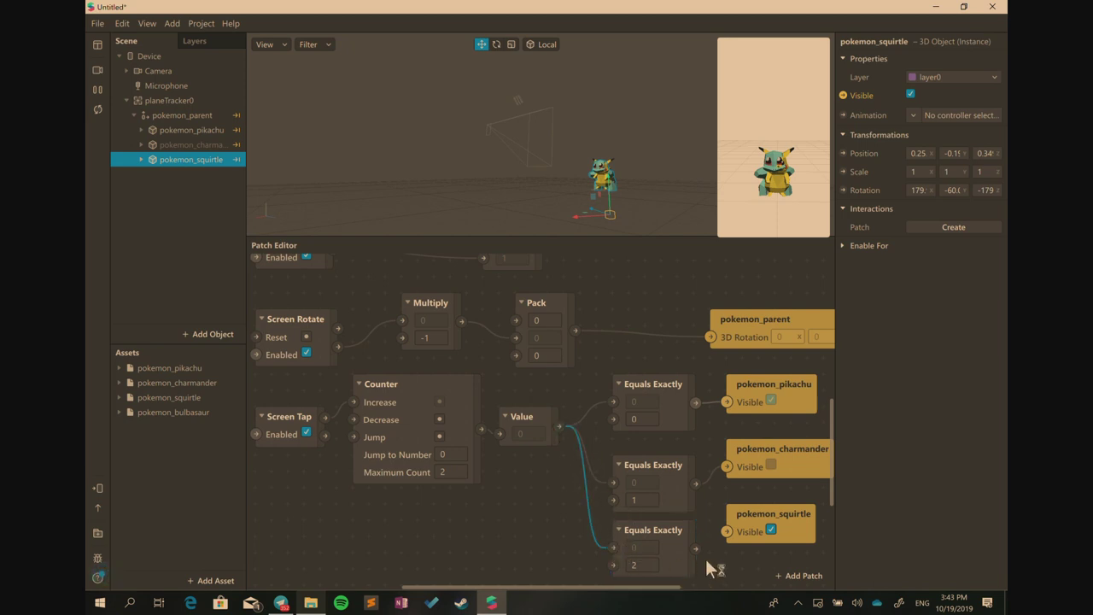
drag(695, 548, 726, 531)
click(455, 480)
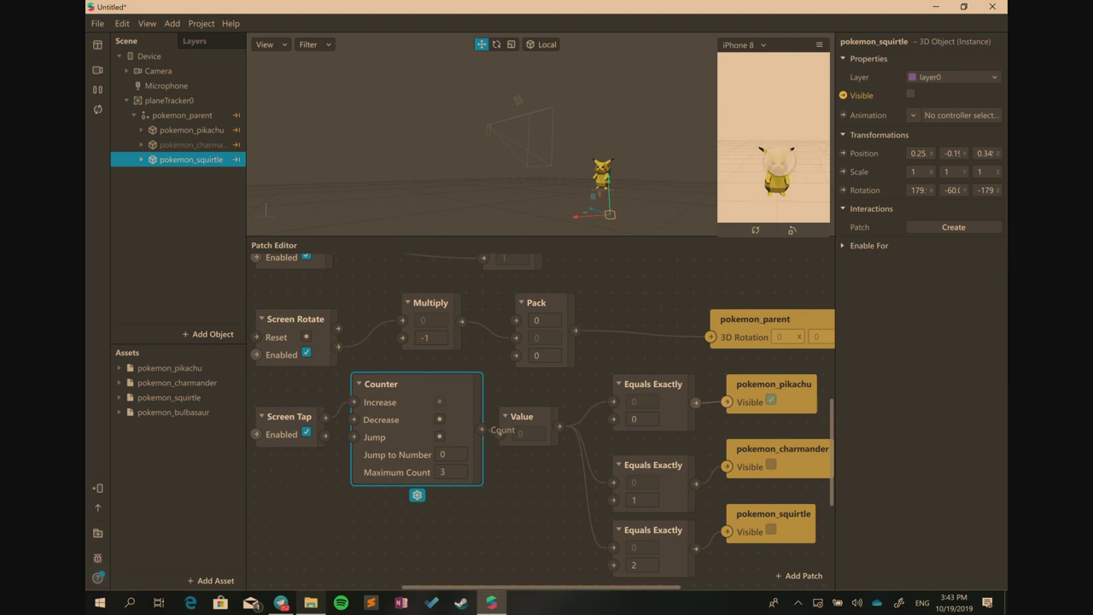
Test cycling through Pikachu, Charmander and Squirtle with repeated taps in the preview
click(783, 164)
click(782, 181)
click(783, 199)
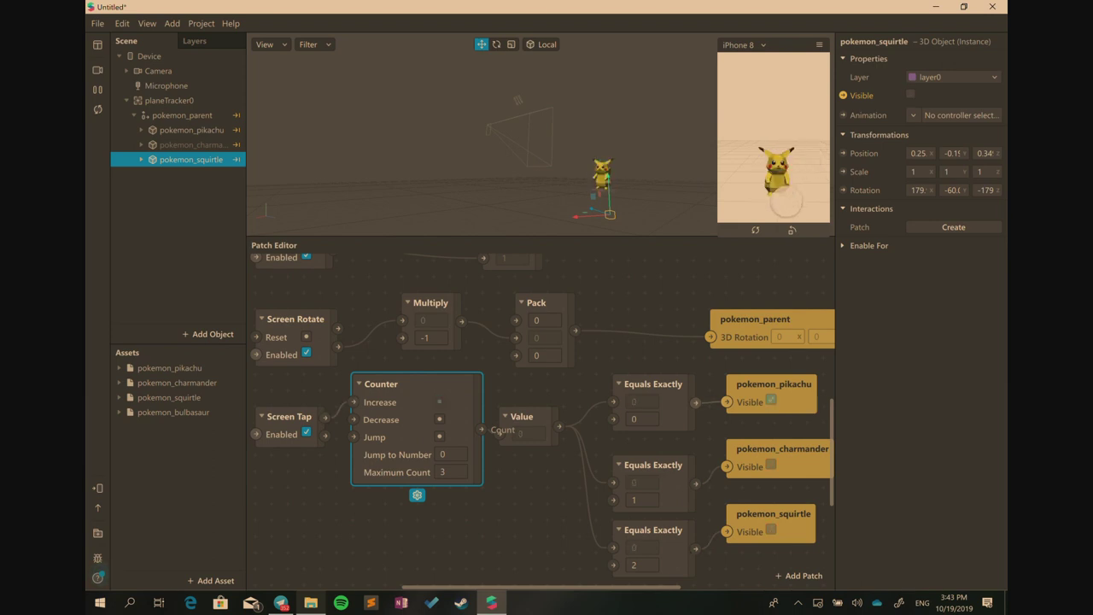
click(785, 199)
click(786, 198)
click(786, 194)
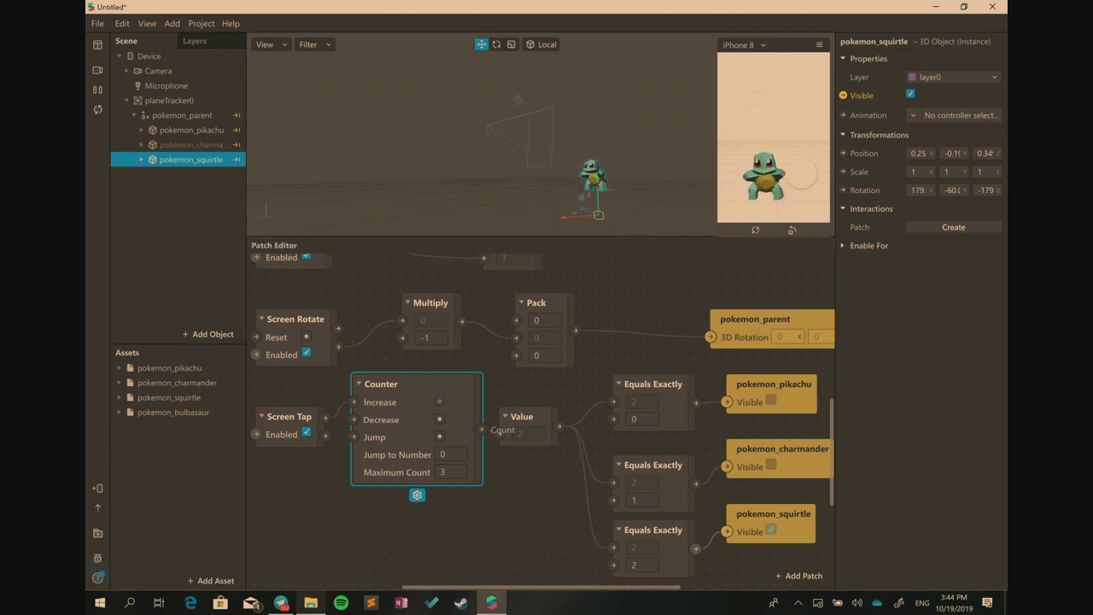
click(788, 186)
click(787, 188)
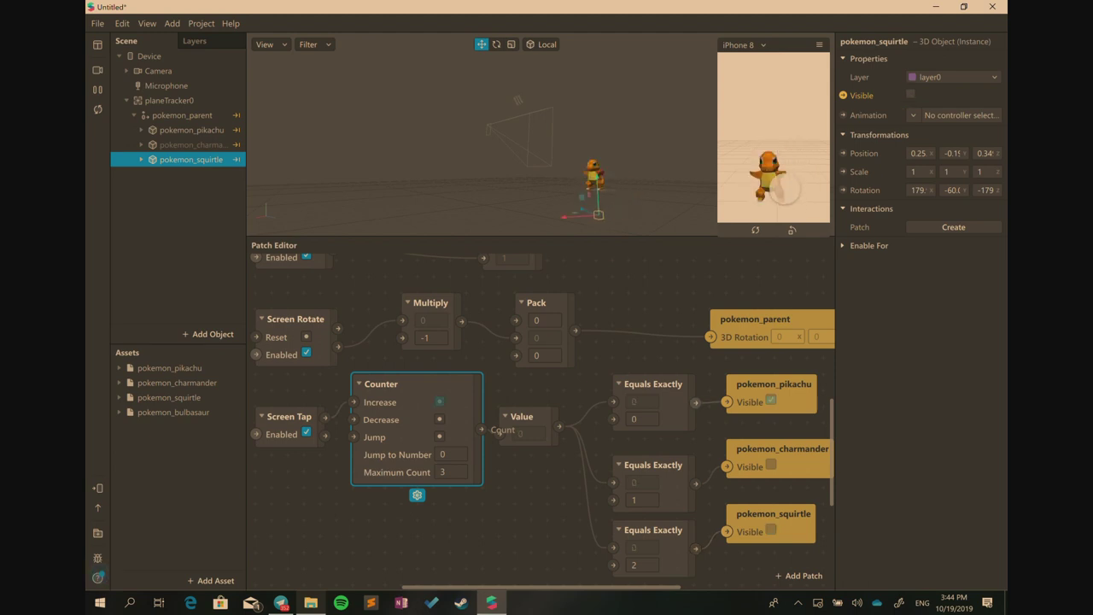
click(783, 187)
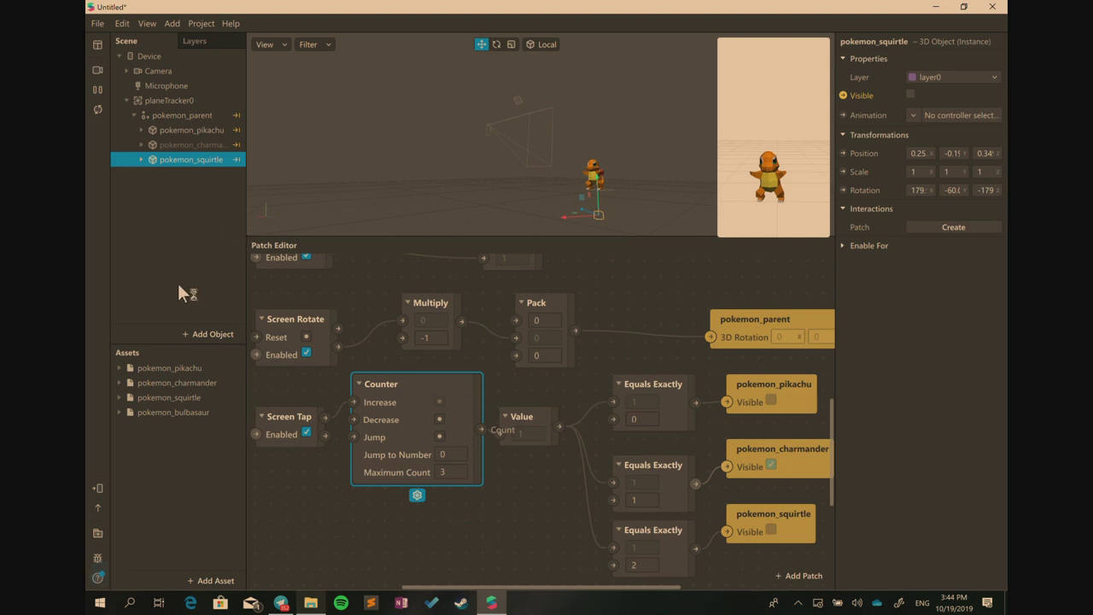
mouse_move(736, 189)
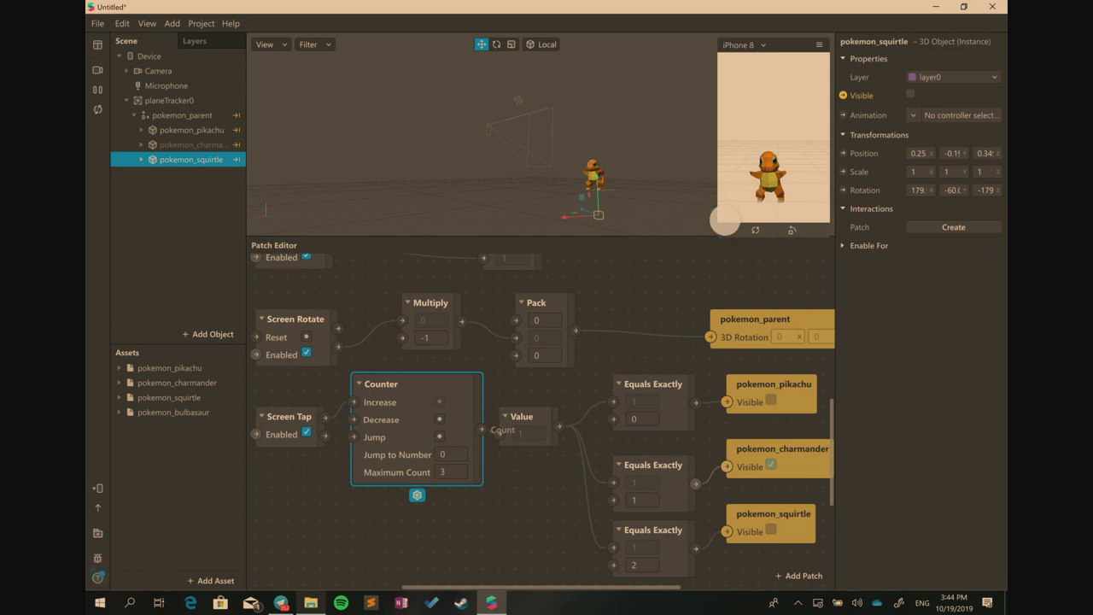
Search Windows for chrome and bring up the display projection options
click(99, 602)
text(chrome)
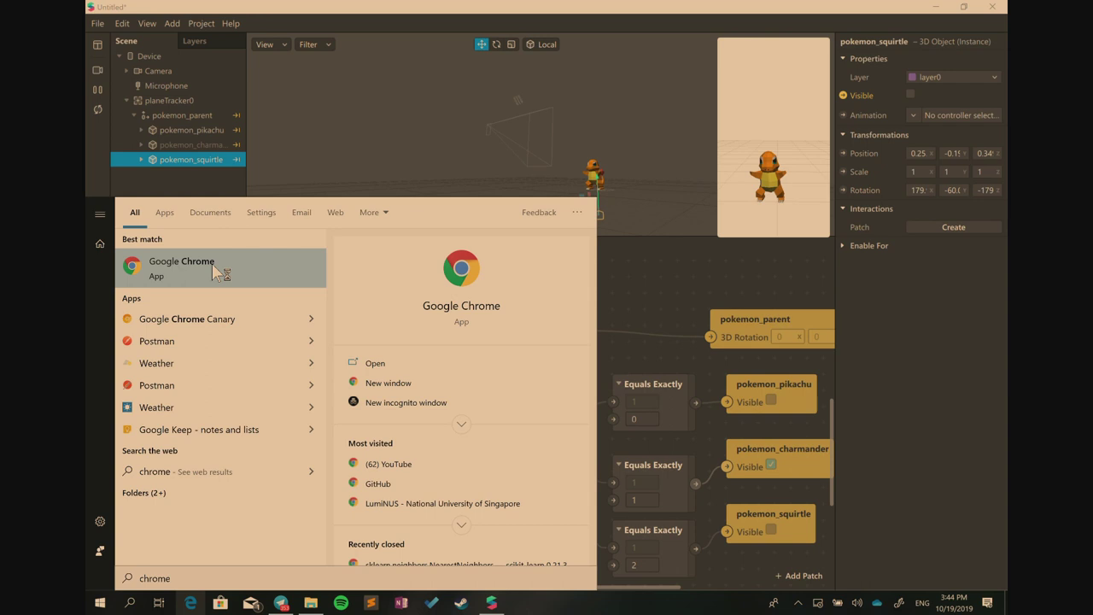
key(super+p)
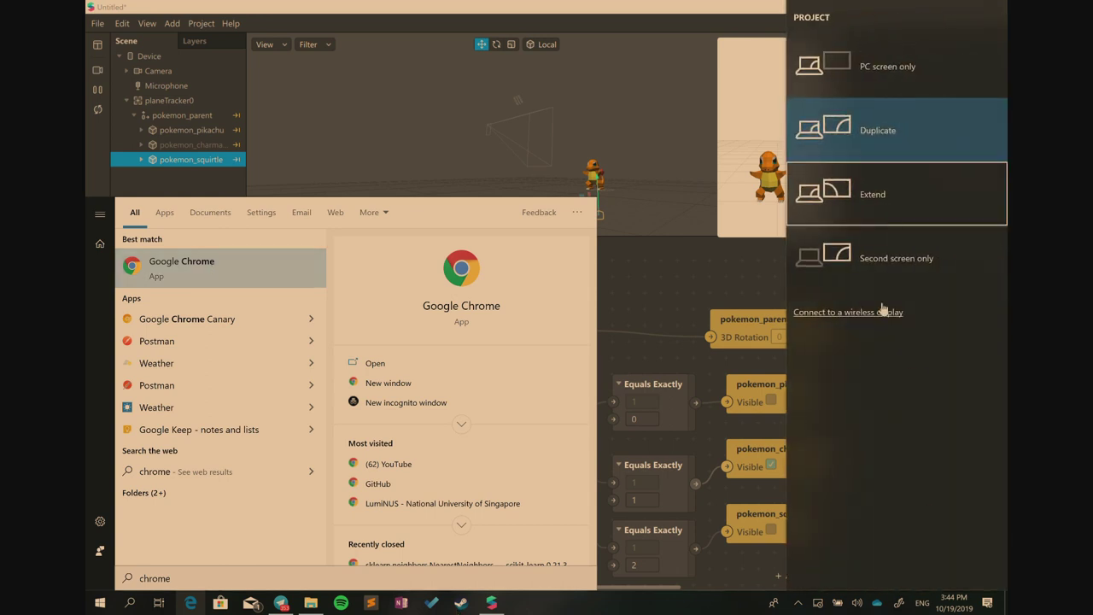